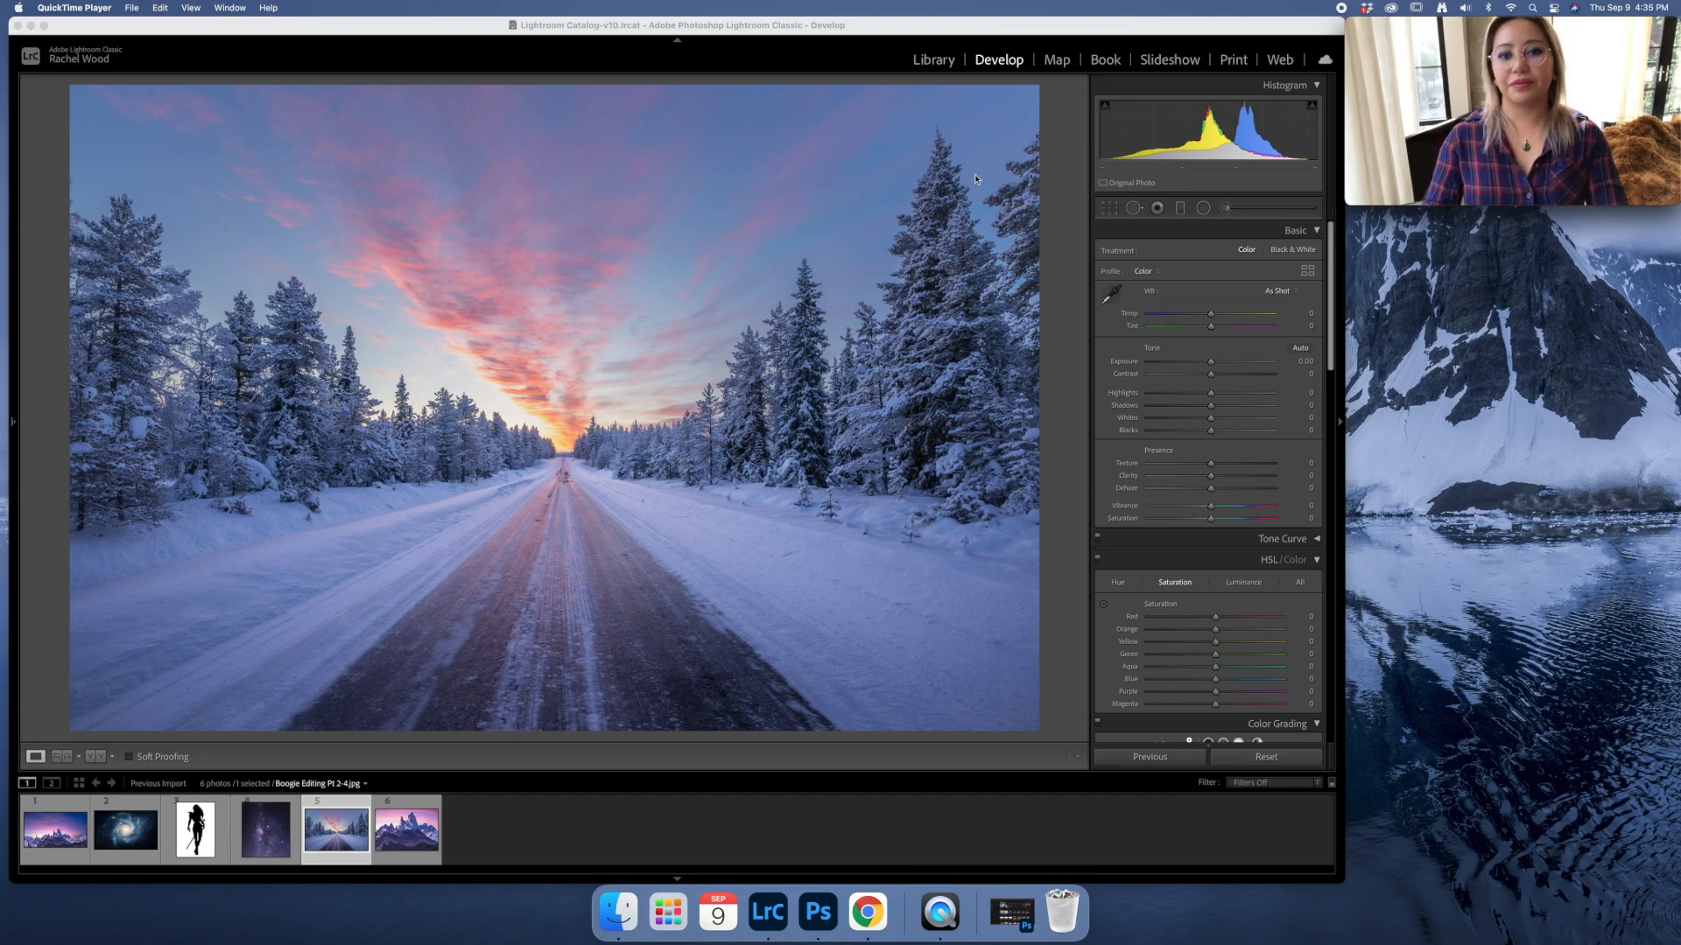
# Look through the imported photos: snowy road, starry sky, both mountain sunsets, the galaxy and the warrior silhouette.
pyautogui.click(922, 24)
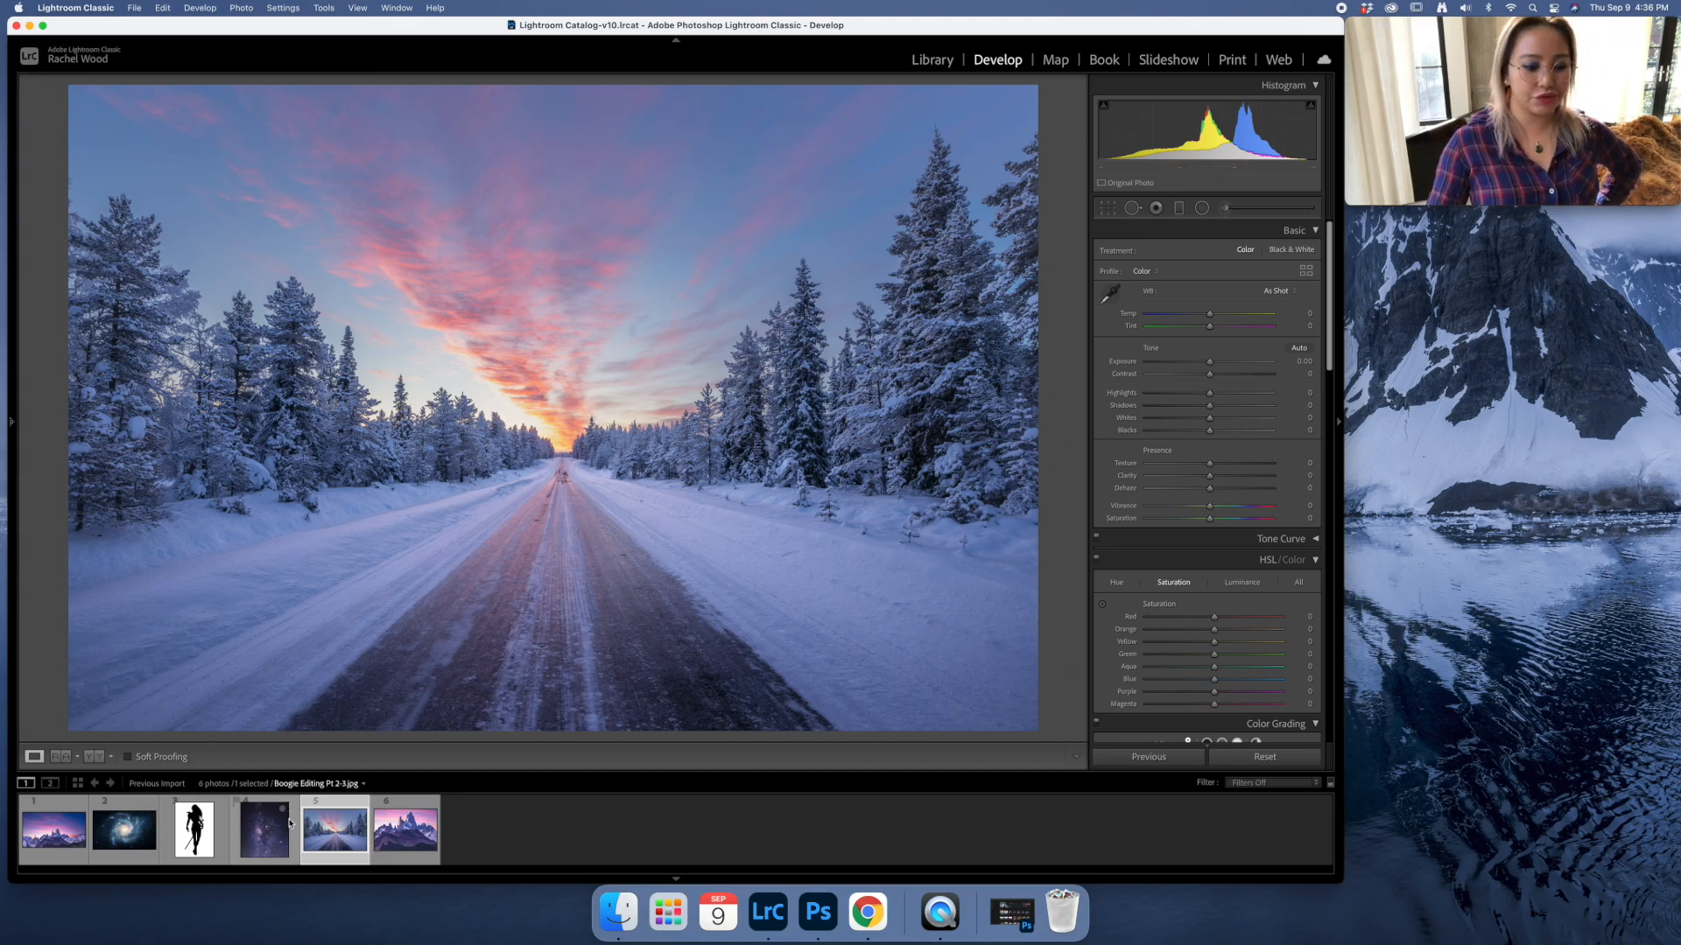
pyautogui.click(261, 838)
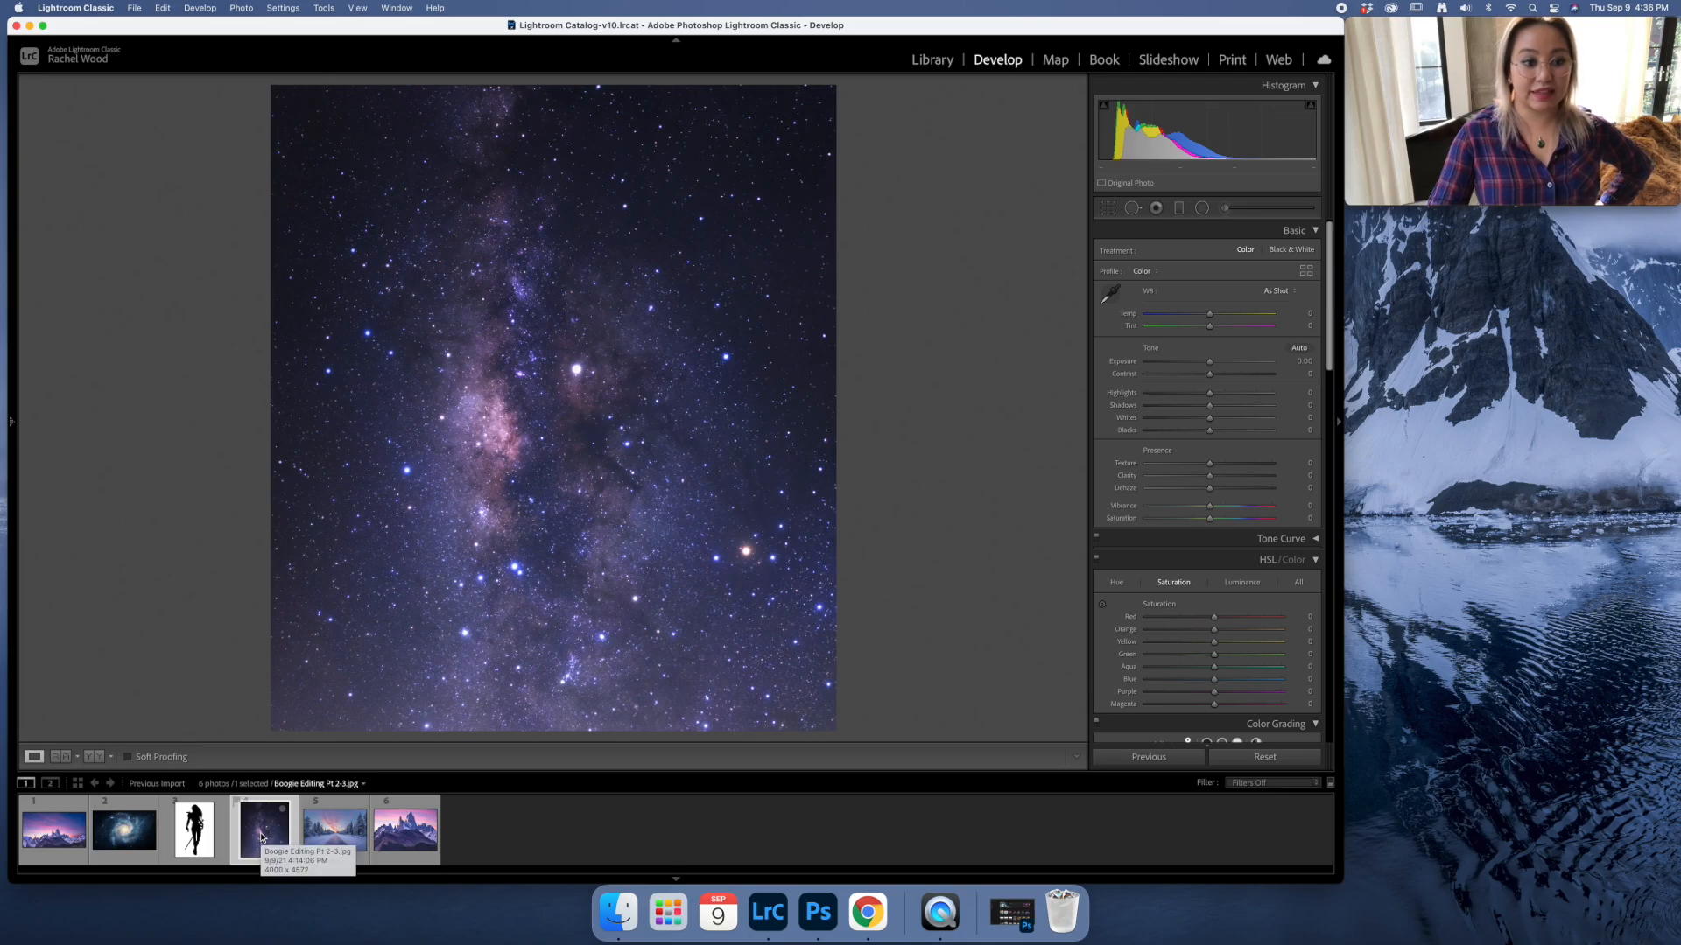
pyautogui.click(409, 836)
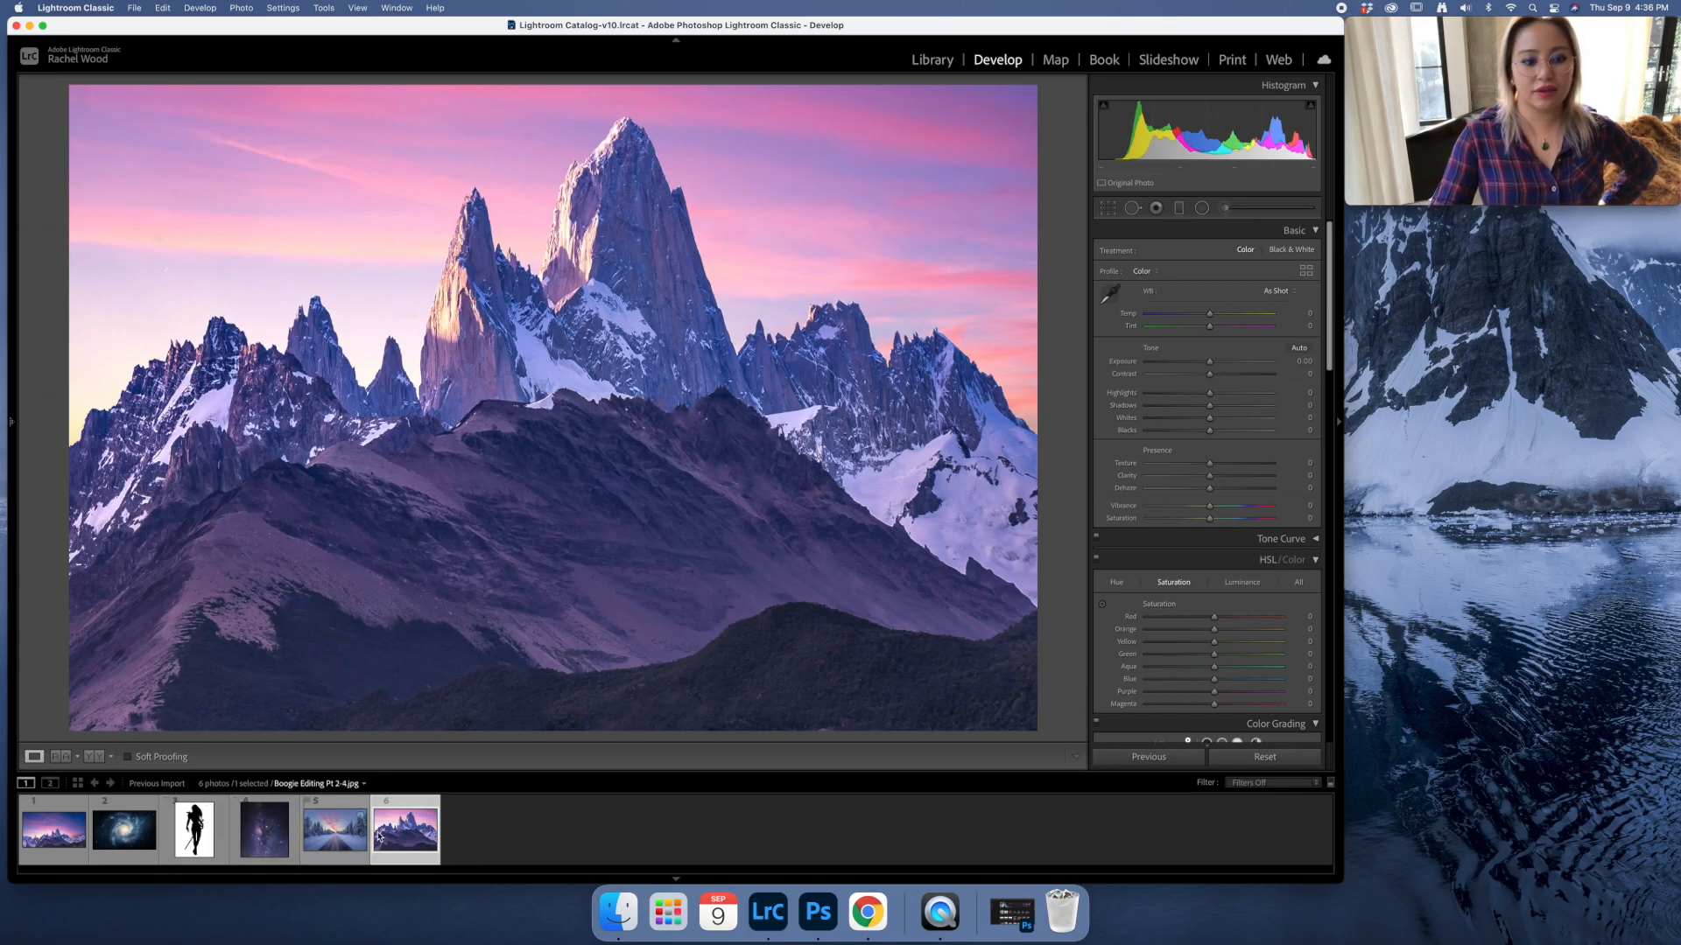
pyautogui.click(63, 836)
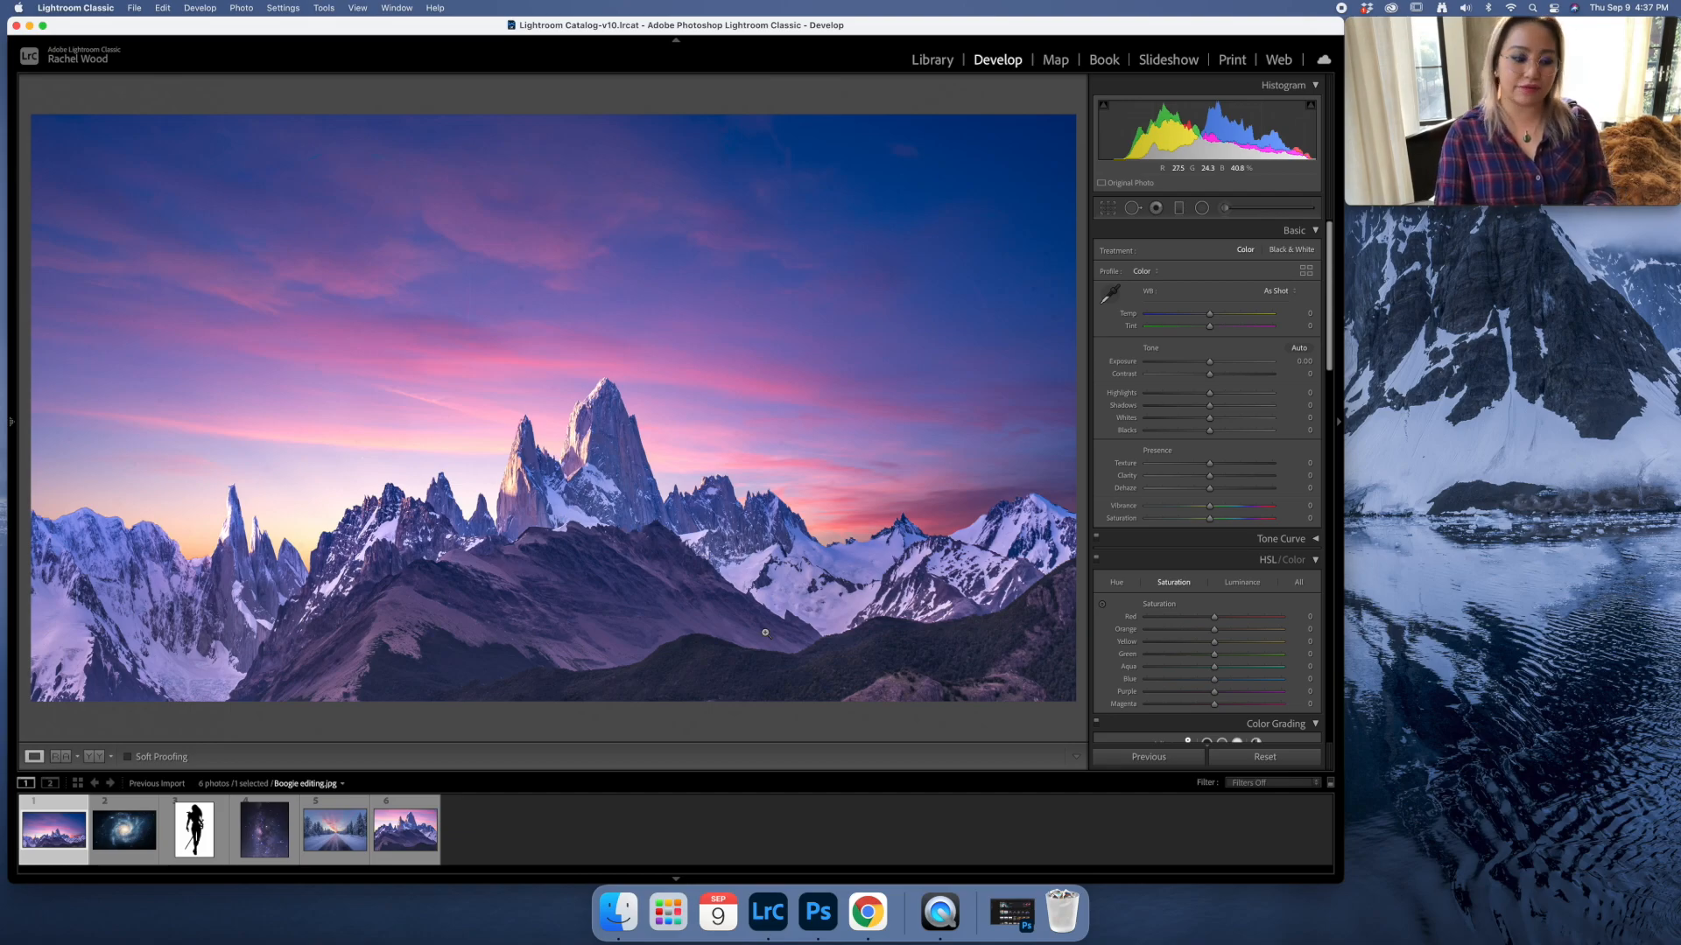
pyautogui.press('Right')
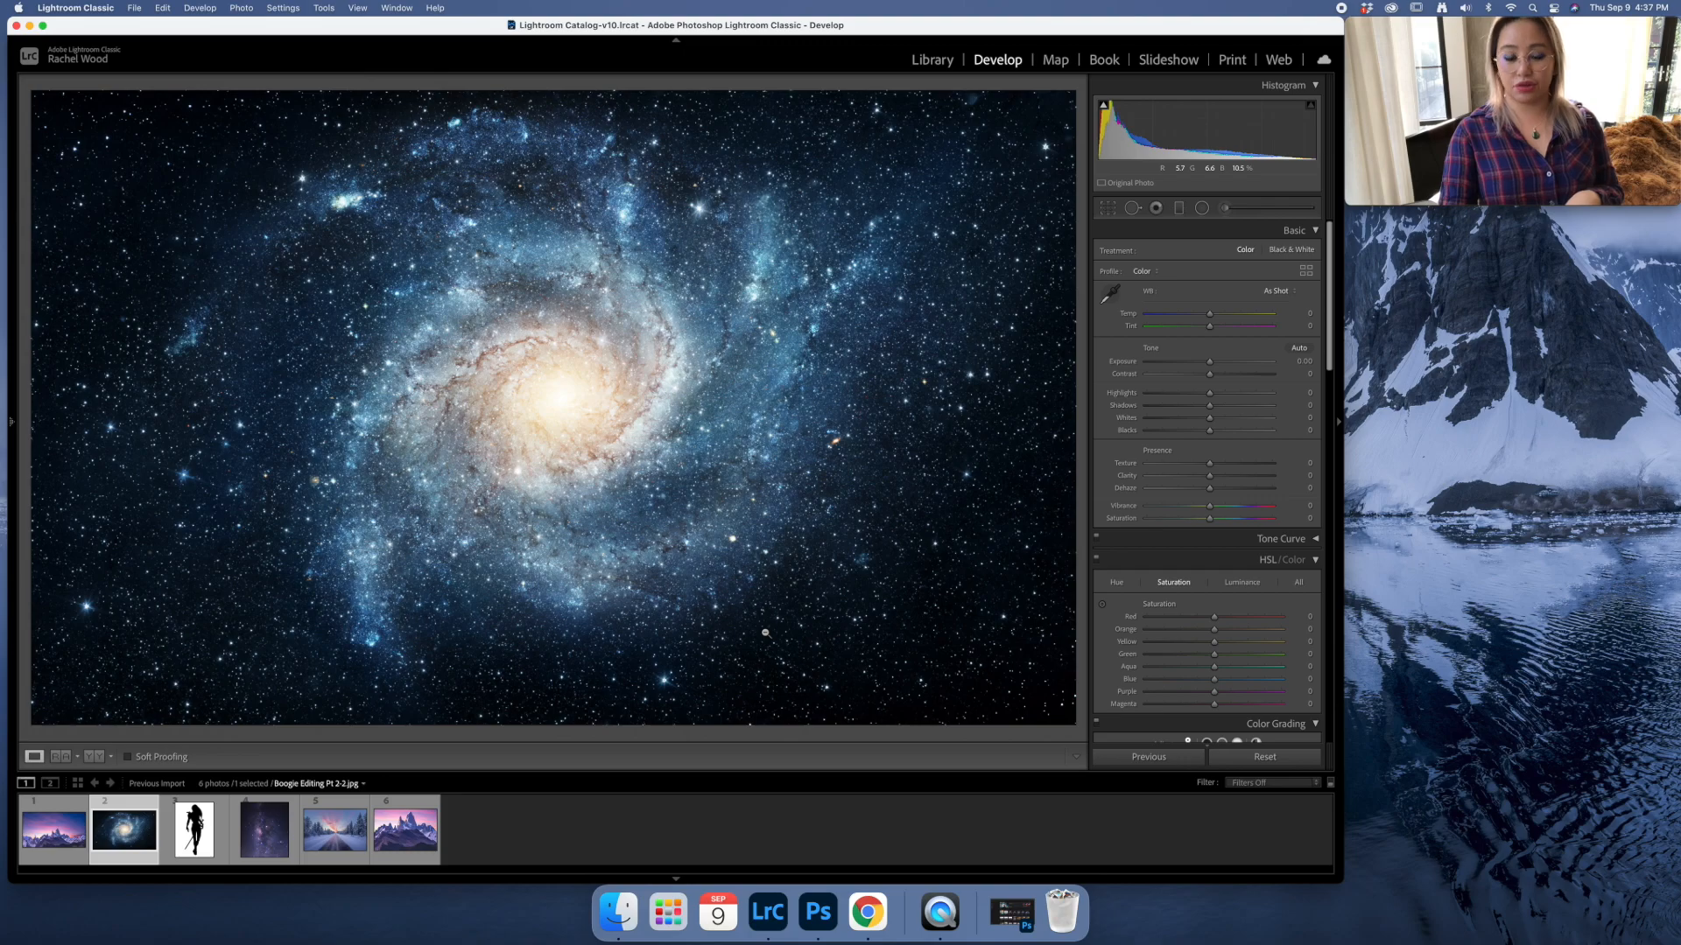
pyautogui.press('Right')
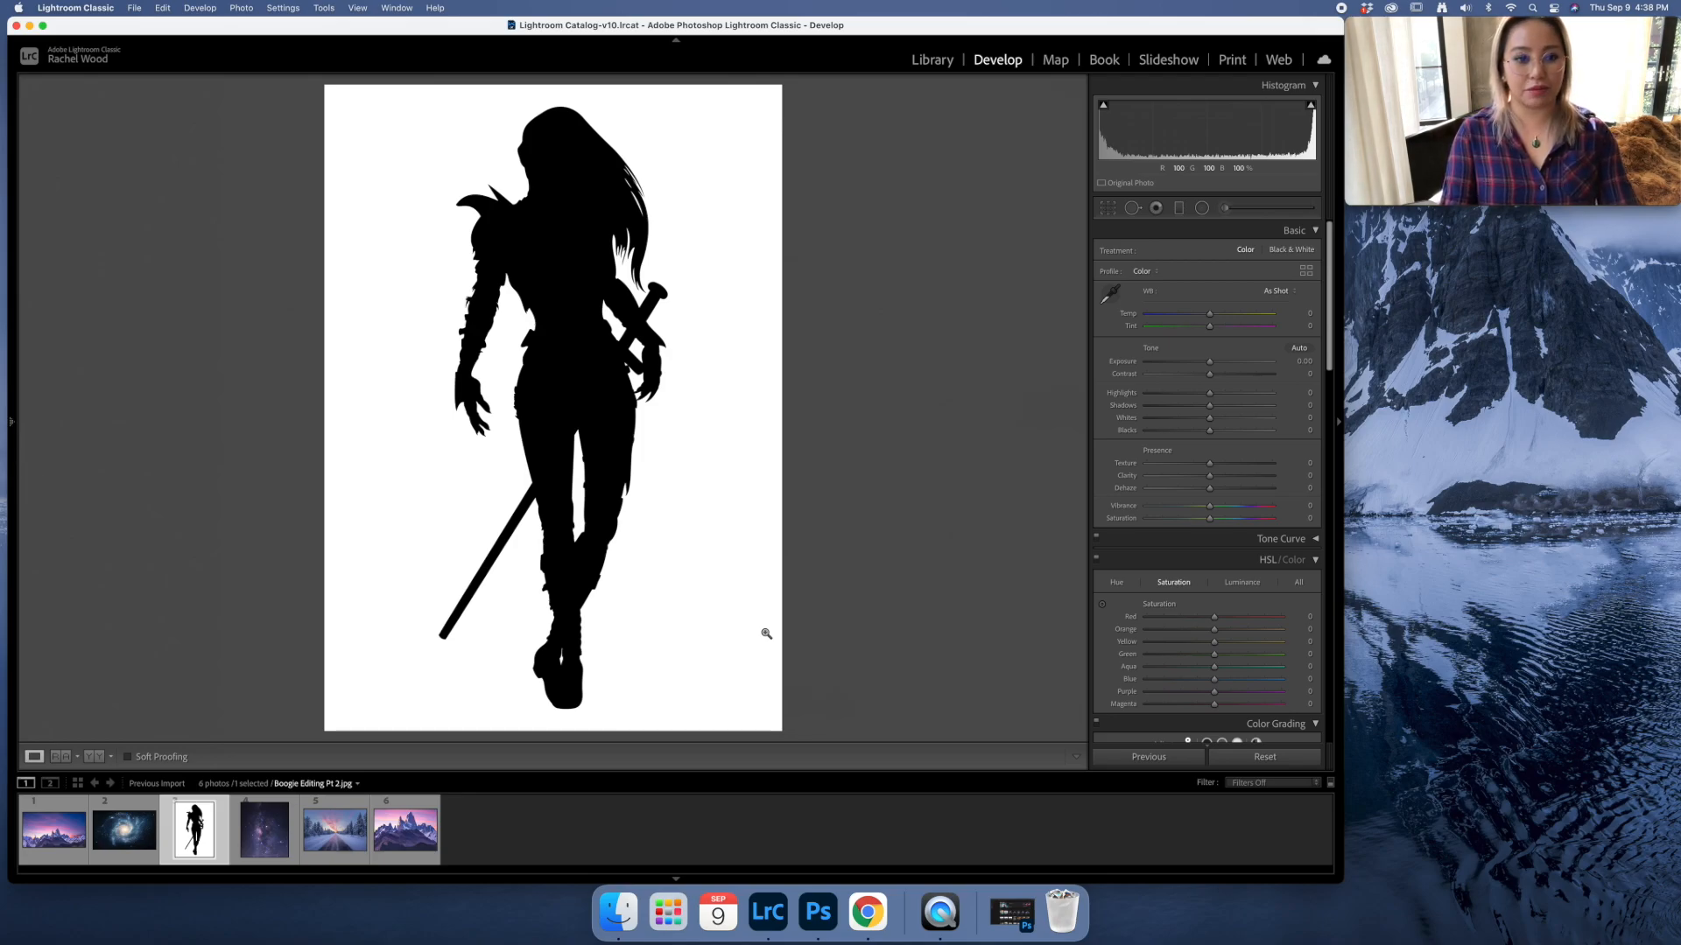
pyautogui.press('Right')
pyautogui.press('Right')
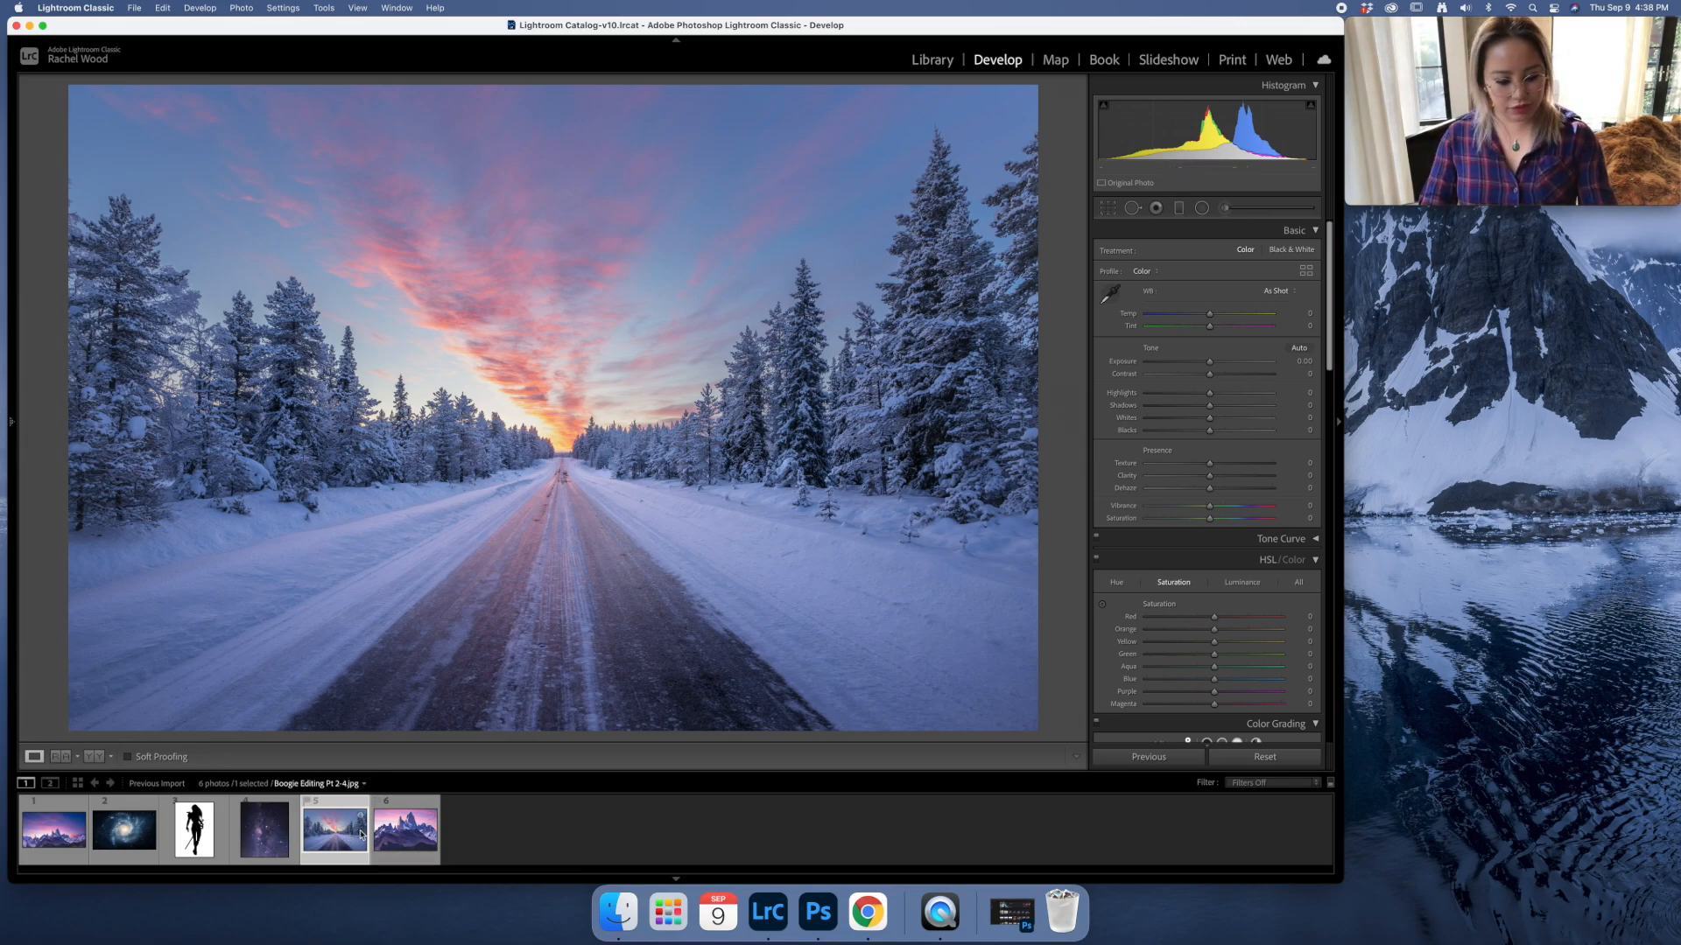
# Select all filmstrip photos except the sixth, close-up mountain photo, and open them as layers in Photoshop.
pyautogui.press('super+a')
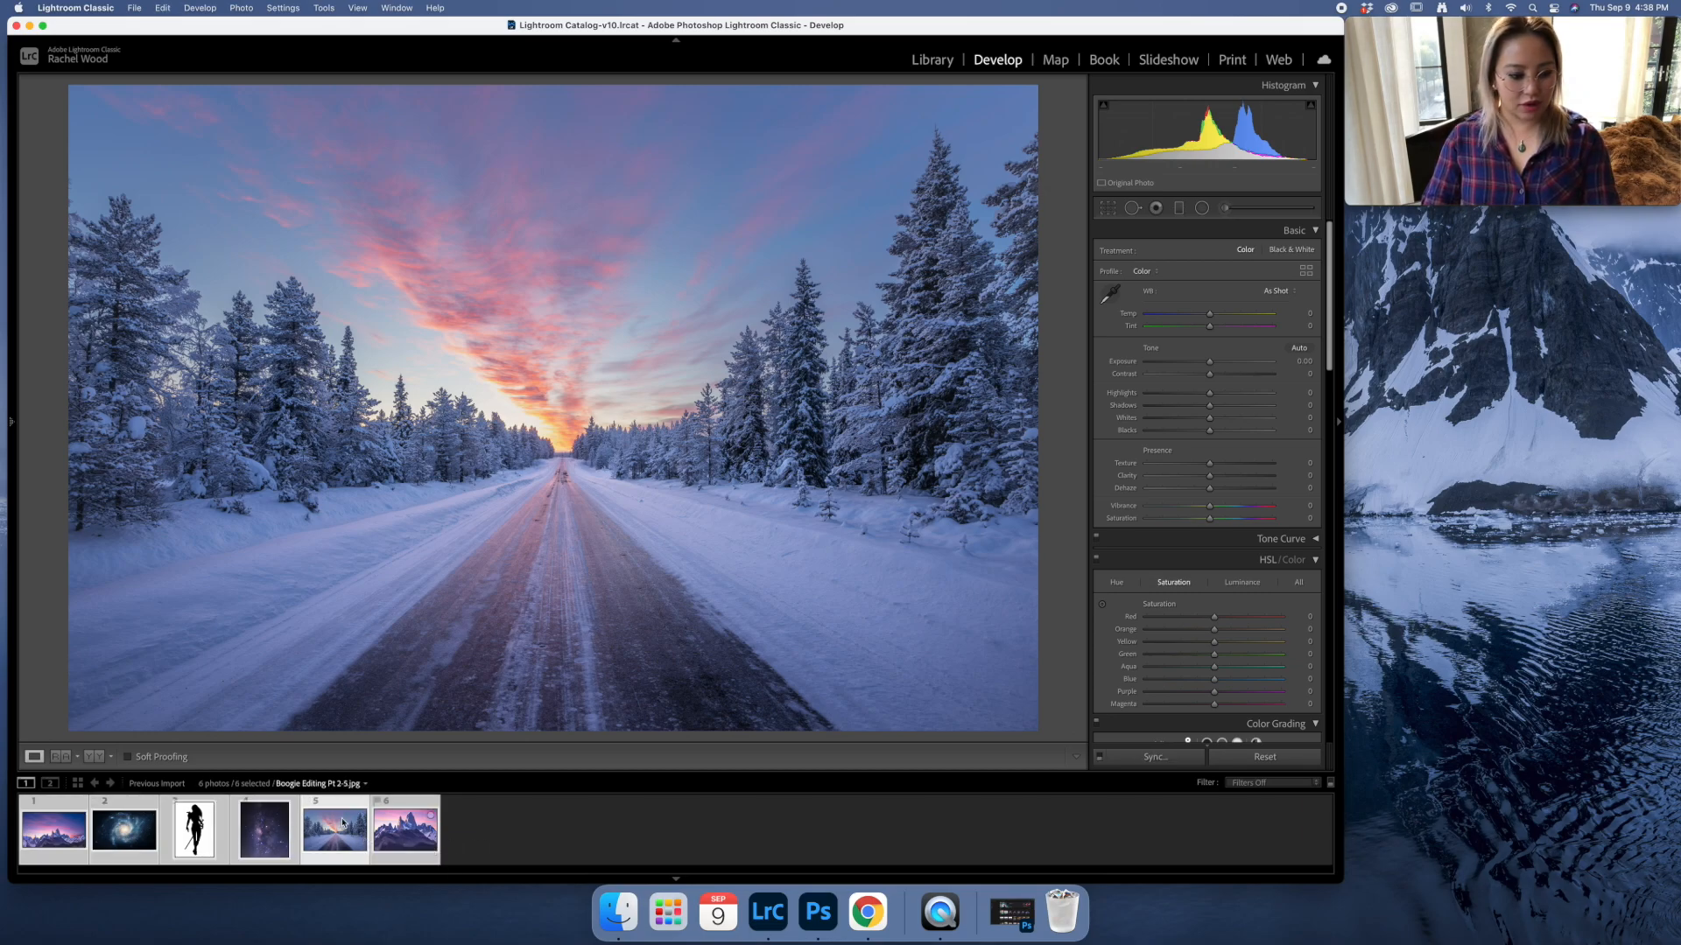
pyautogui.keyDown('super'); pyautogui.click(404, 844); pyautogui.keyUp('super')
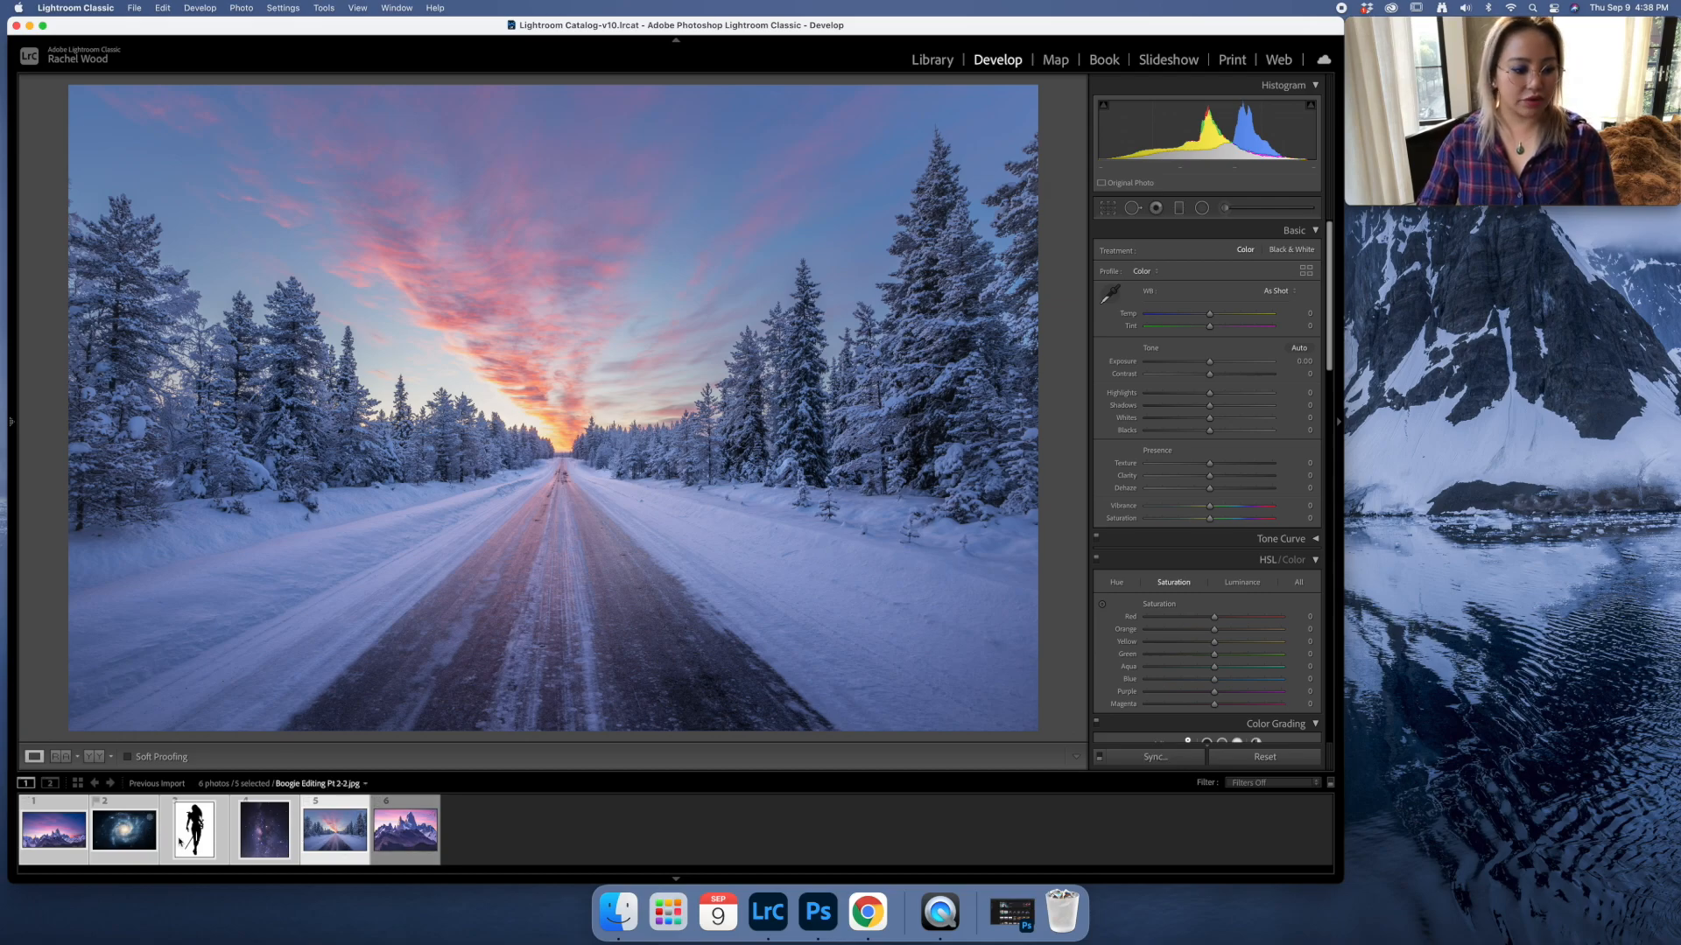
pyautogui.rightClick(322, 830)
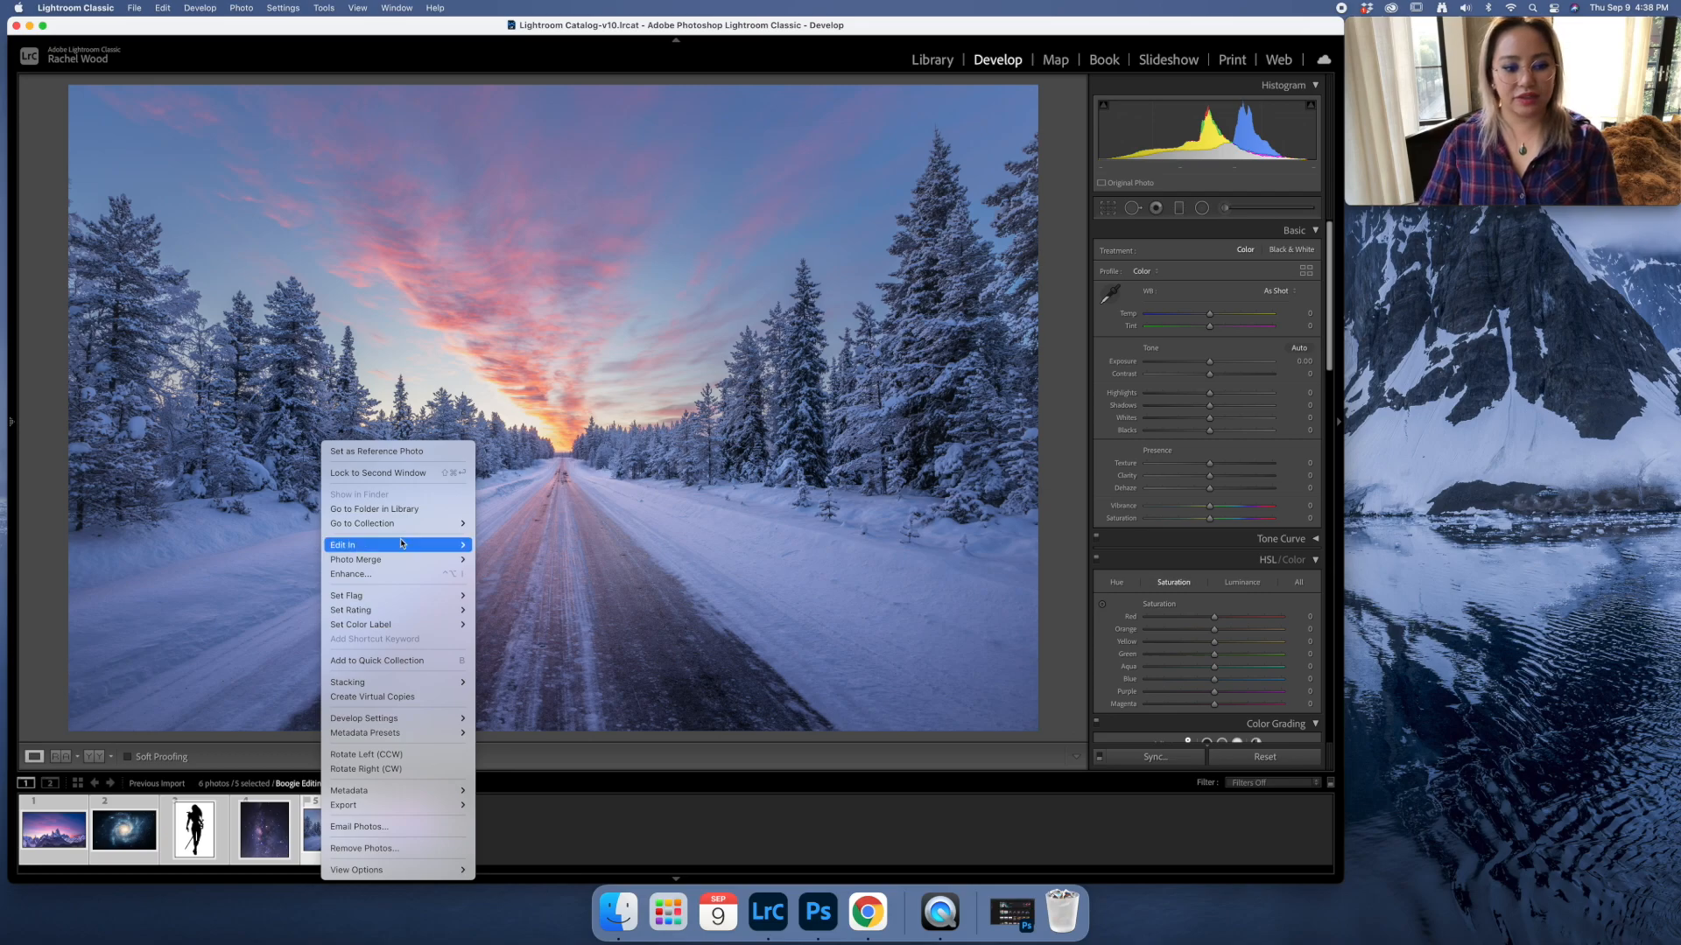
pyautogui.moveTo(418, 544)
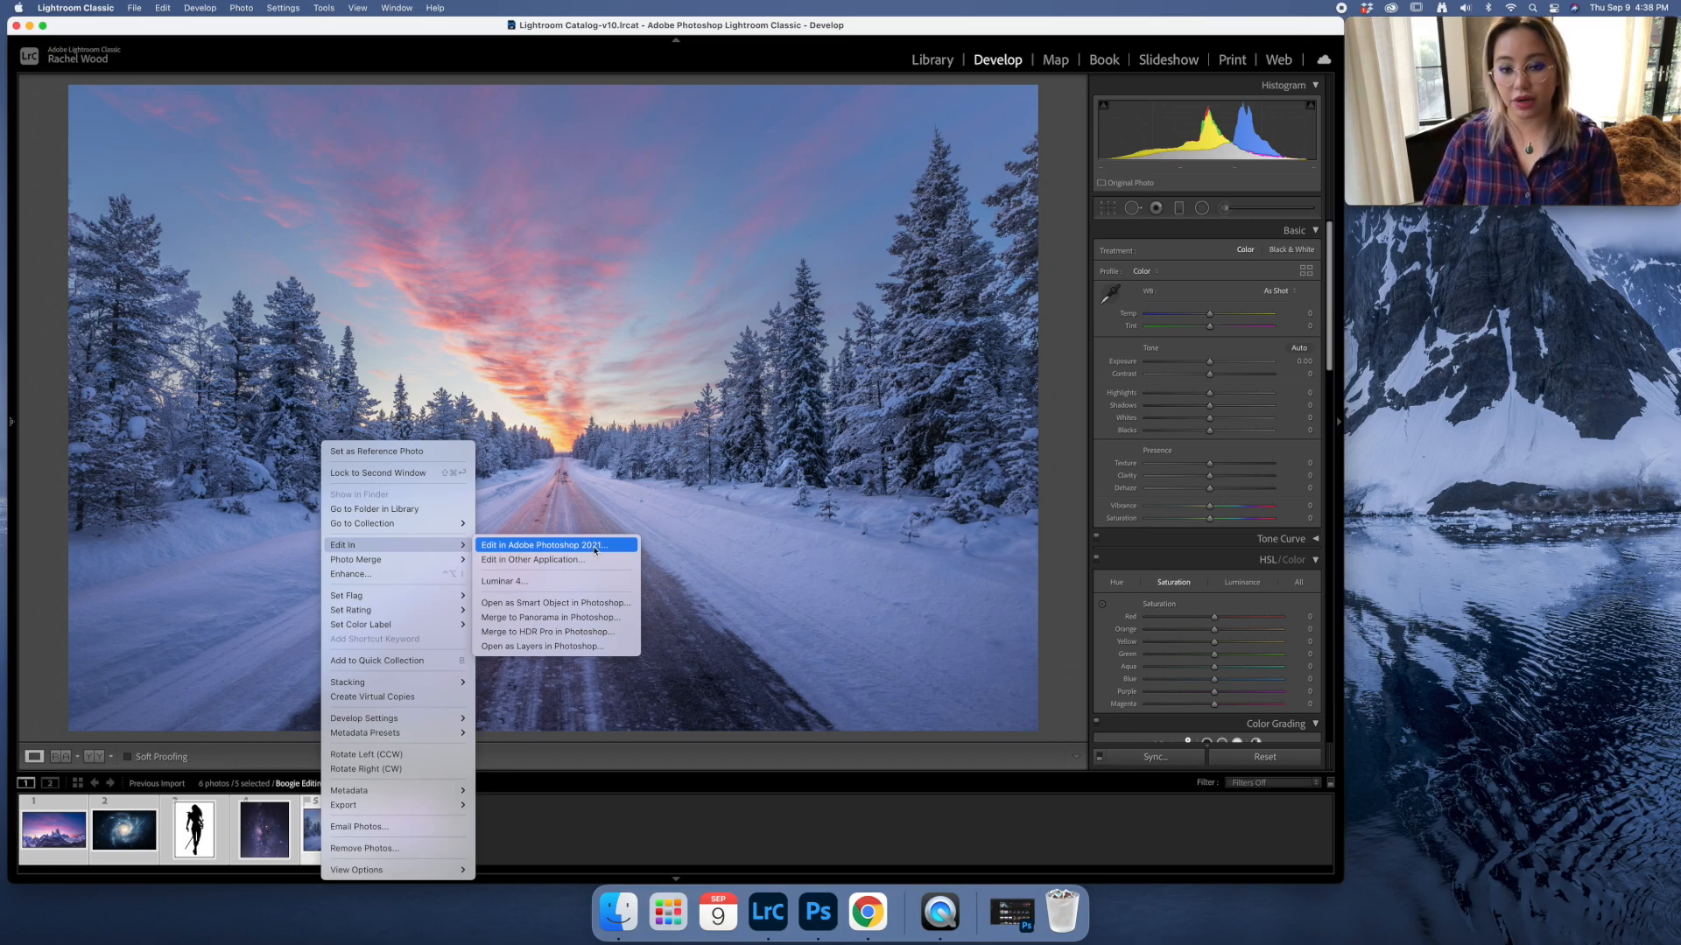
pyautogui.click(519, 648)
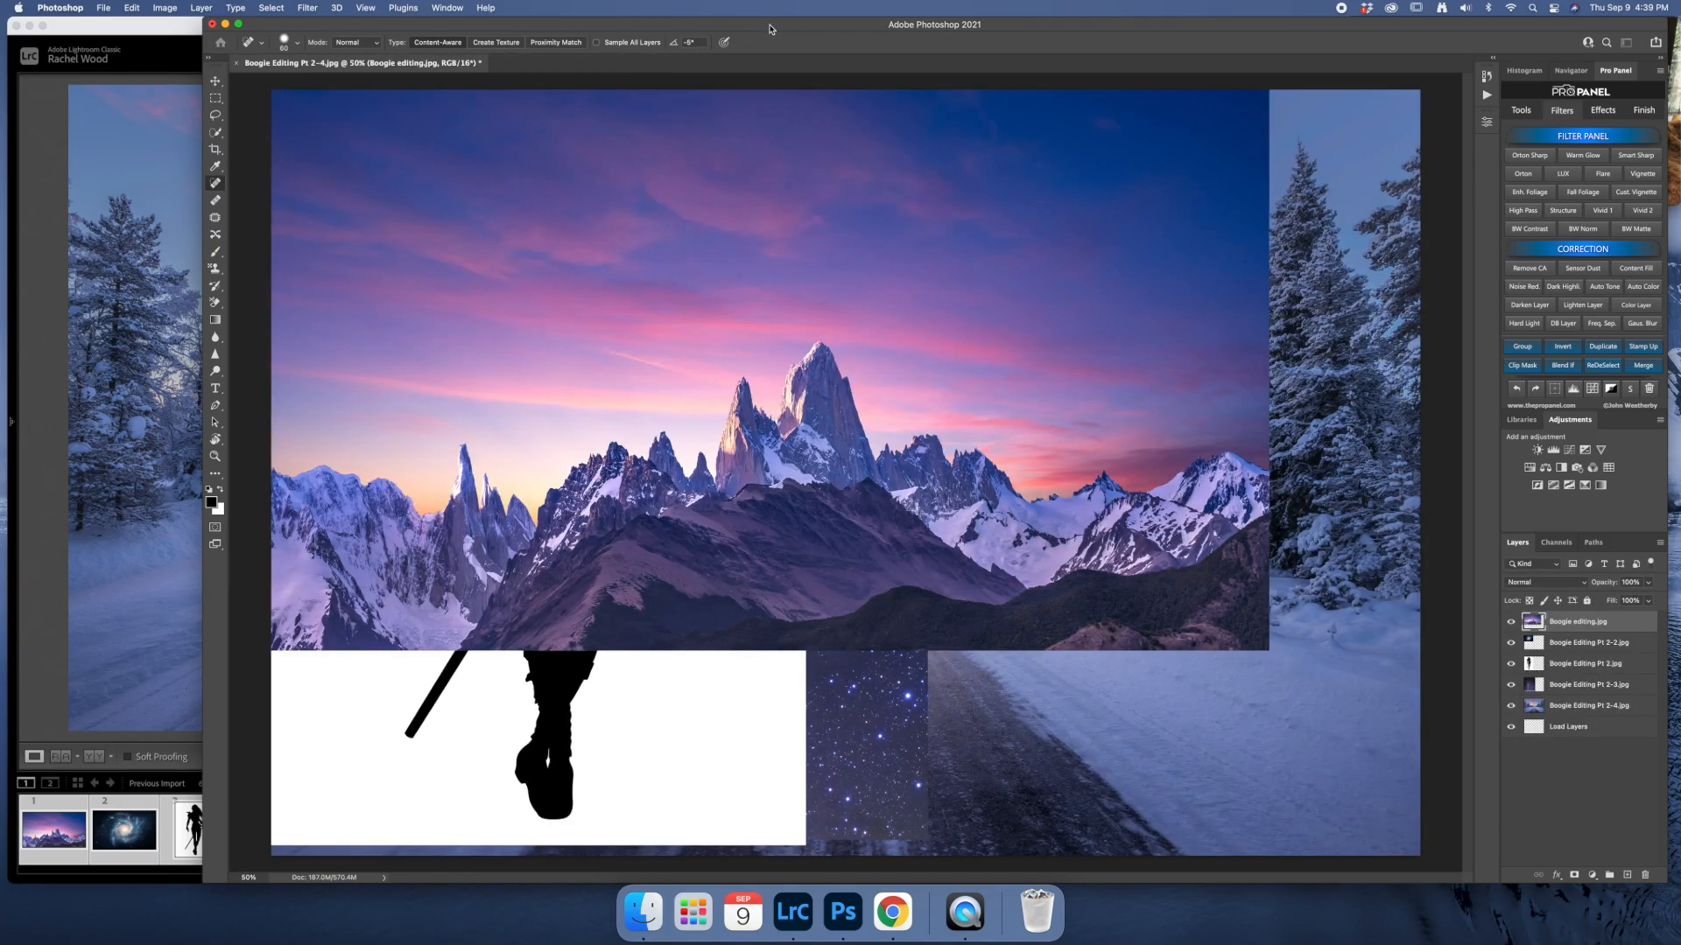
# Hide the mountain, galaxy, silhouette and starry sky layers, leaving only the snowy road layer Boogie Editing Pt 2-4.jpg shown.
pyautogui.moveTo(734, 29); pyautogui.dragTo(565, 19)
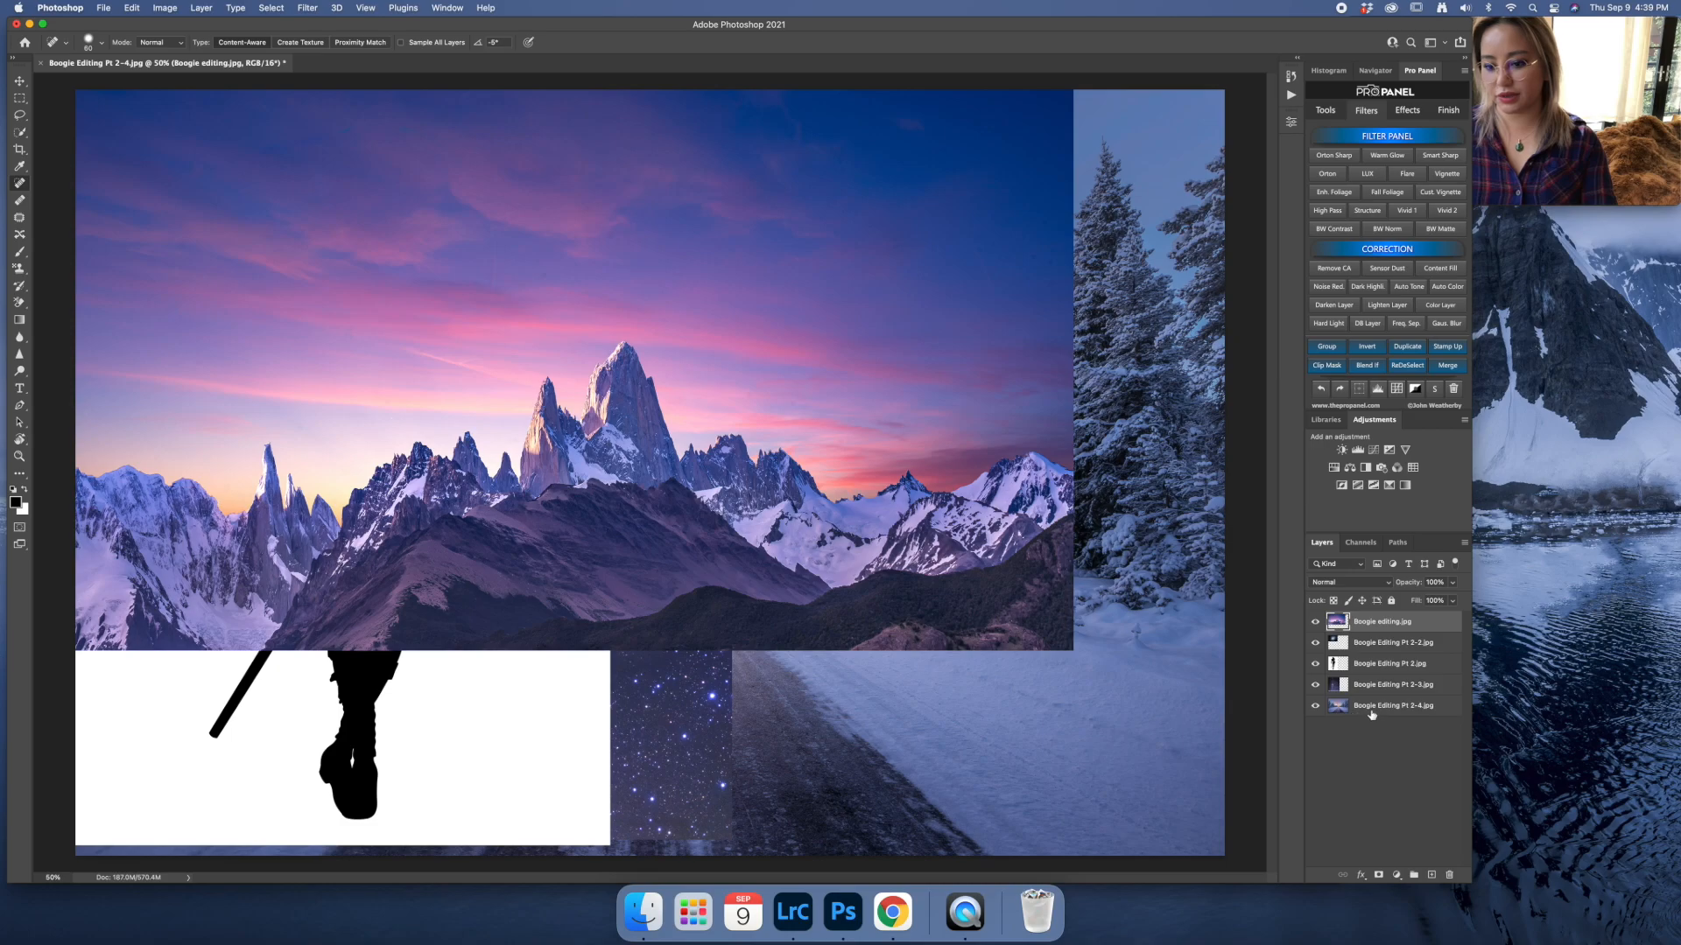
pyautogui.click(1315, 684)
pyautogui.click(1314, 663)
pyautogui.click(1316, 643)
pyautogui.click(1315, 621)
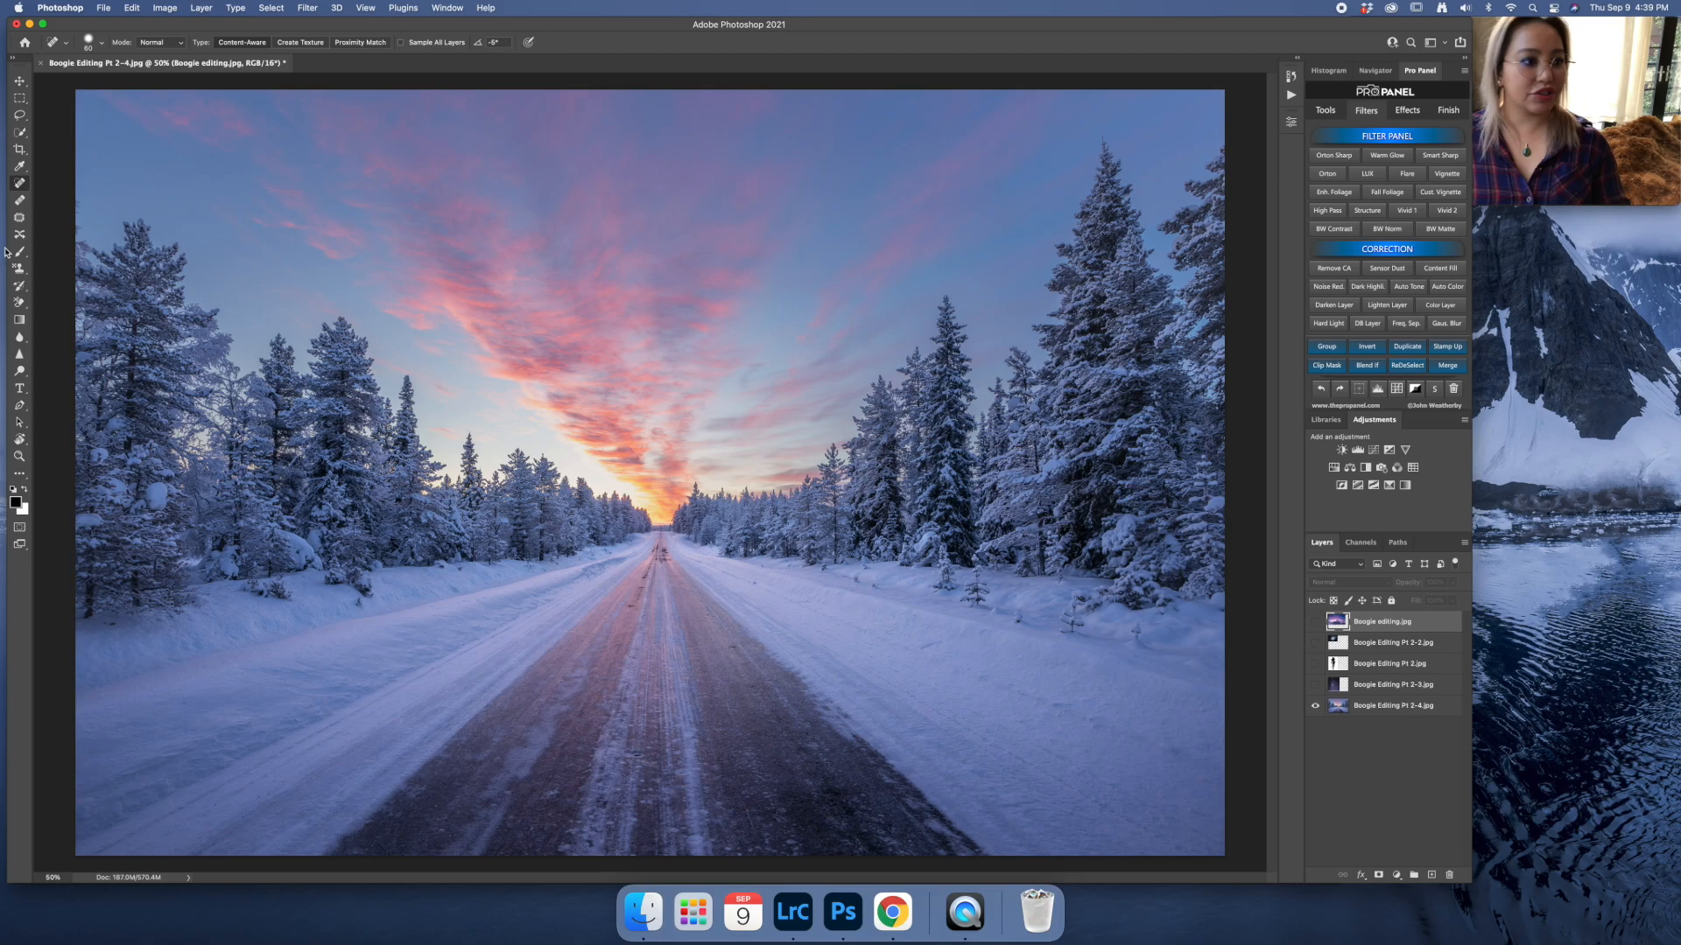
# Extend the canvas upward above the snowy road photo with the Crop tool.
pyautogui.click(20, 149)
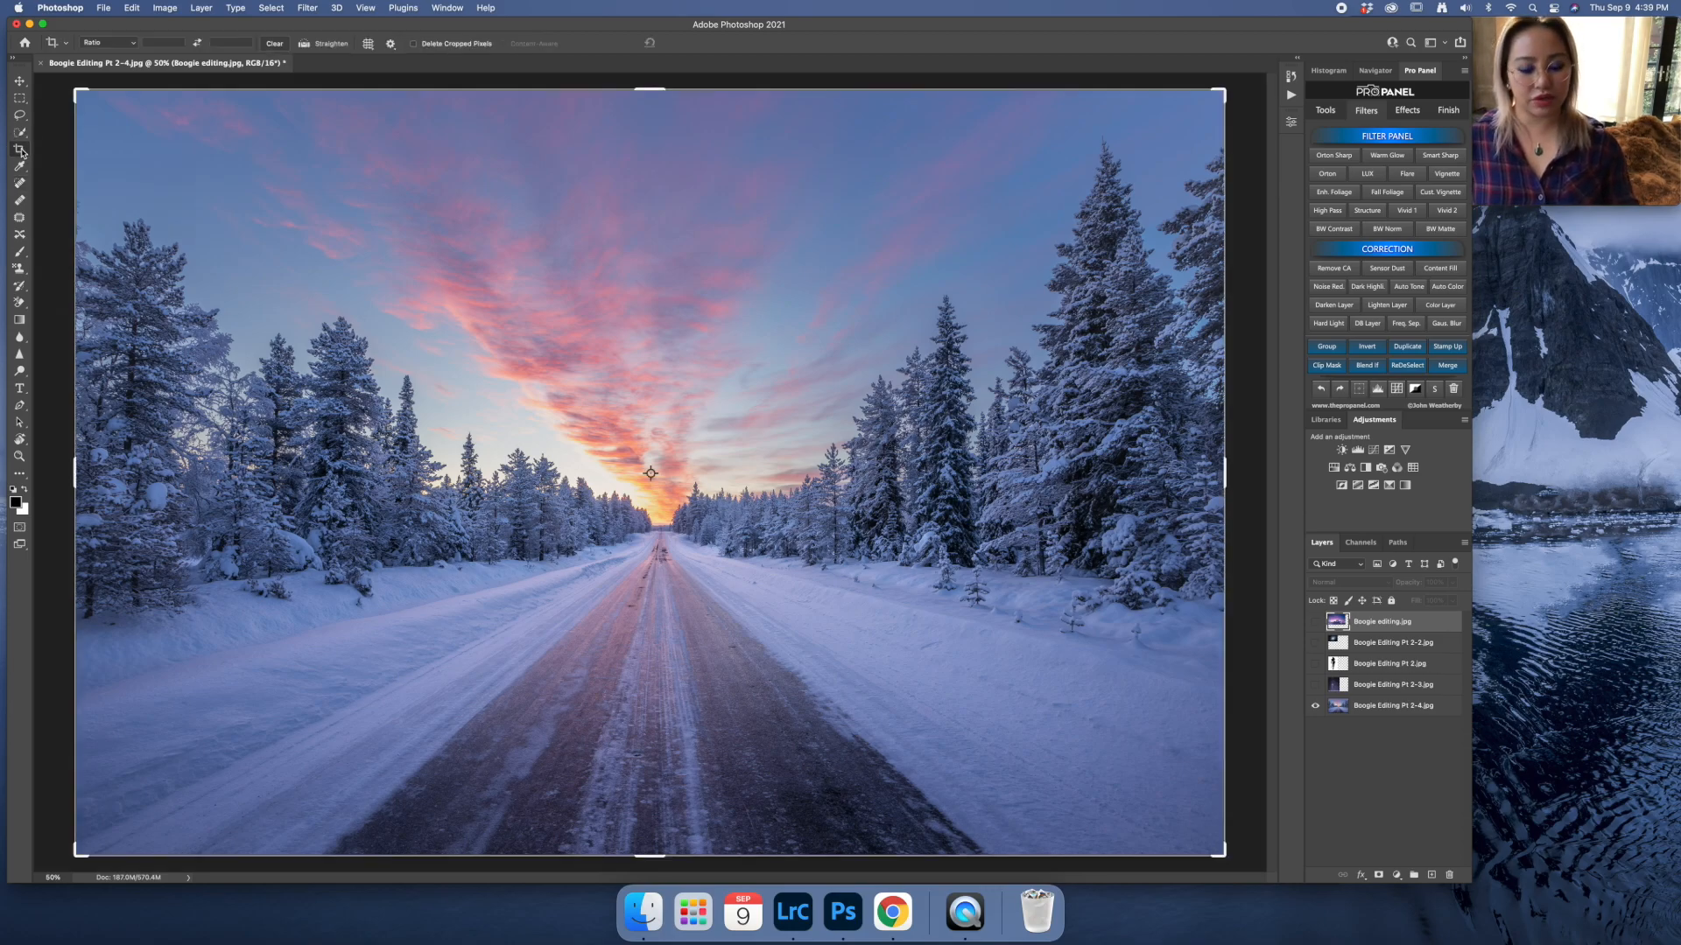
pyautogui.moveTo(649, 86)
pyautogui.mouseDown()
pyautogui.moveTo(653, 48)
pyautogui.moveTo(647, 95)
pyautogui.moveTo(655, 54)
pyautogui.moveTo(645, 81)
pyautogui.mouseUp()
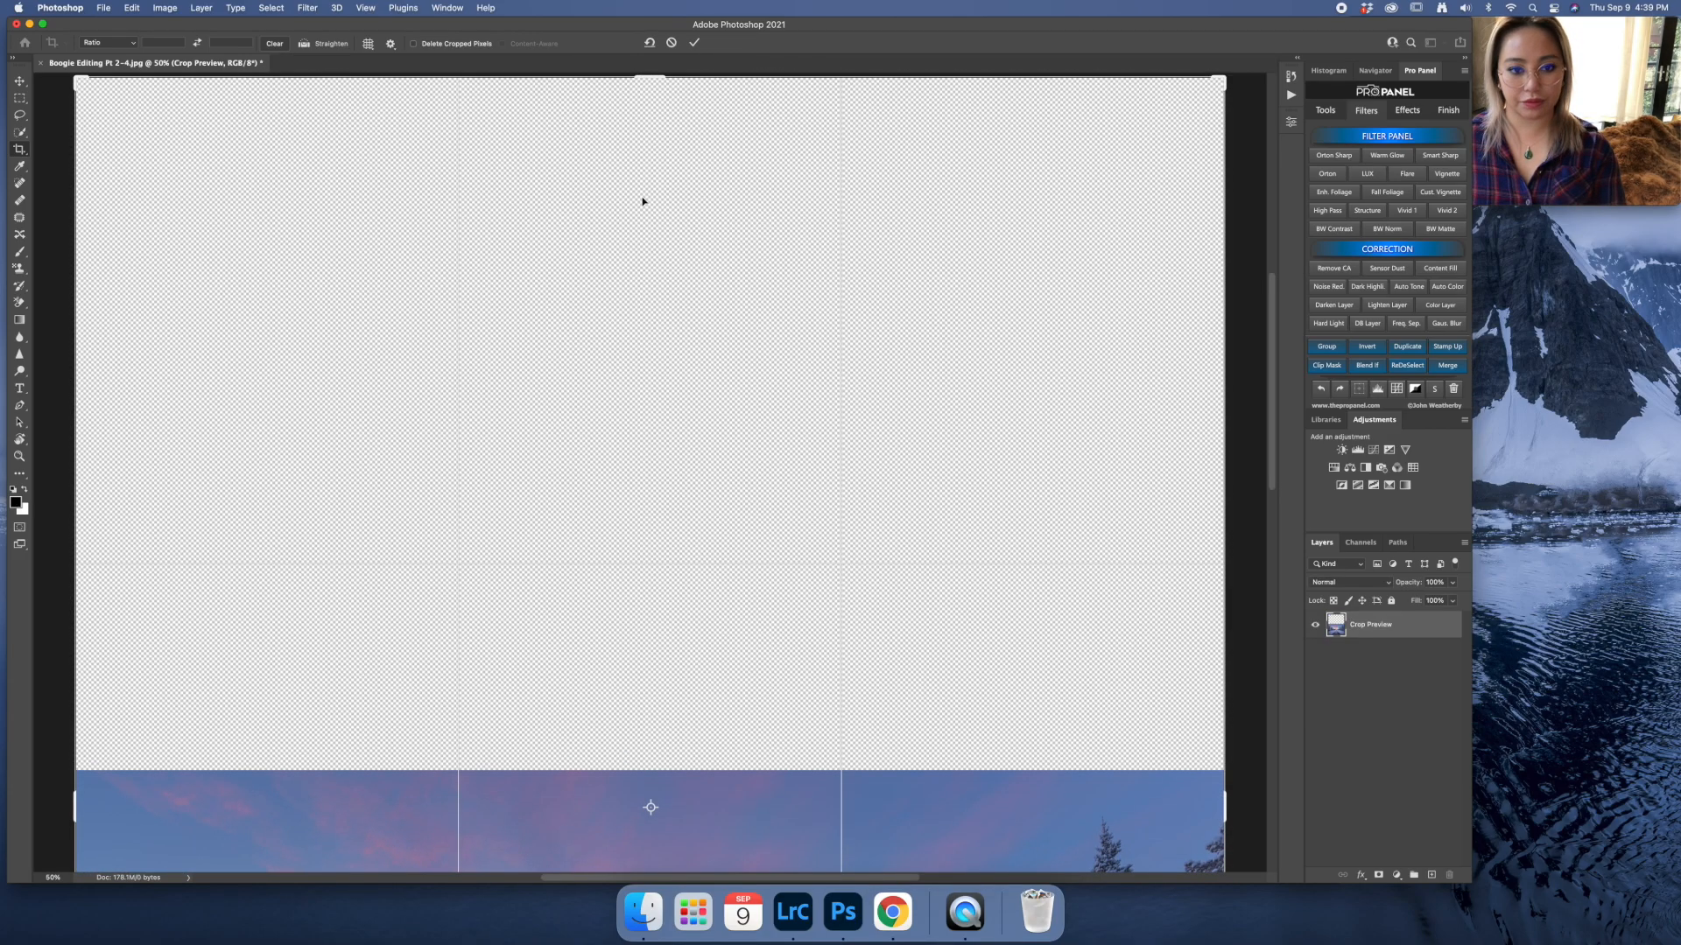
pyautogui.click(695, 44)
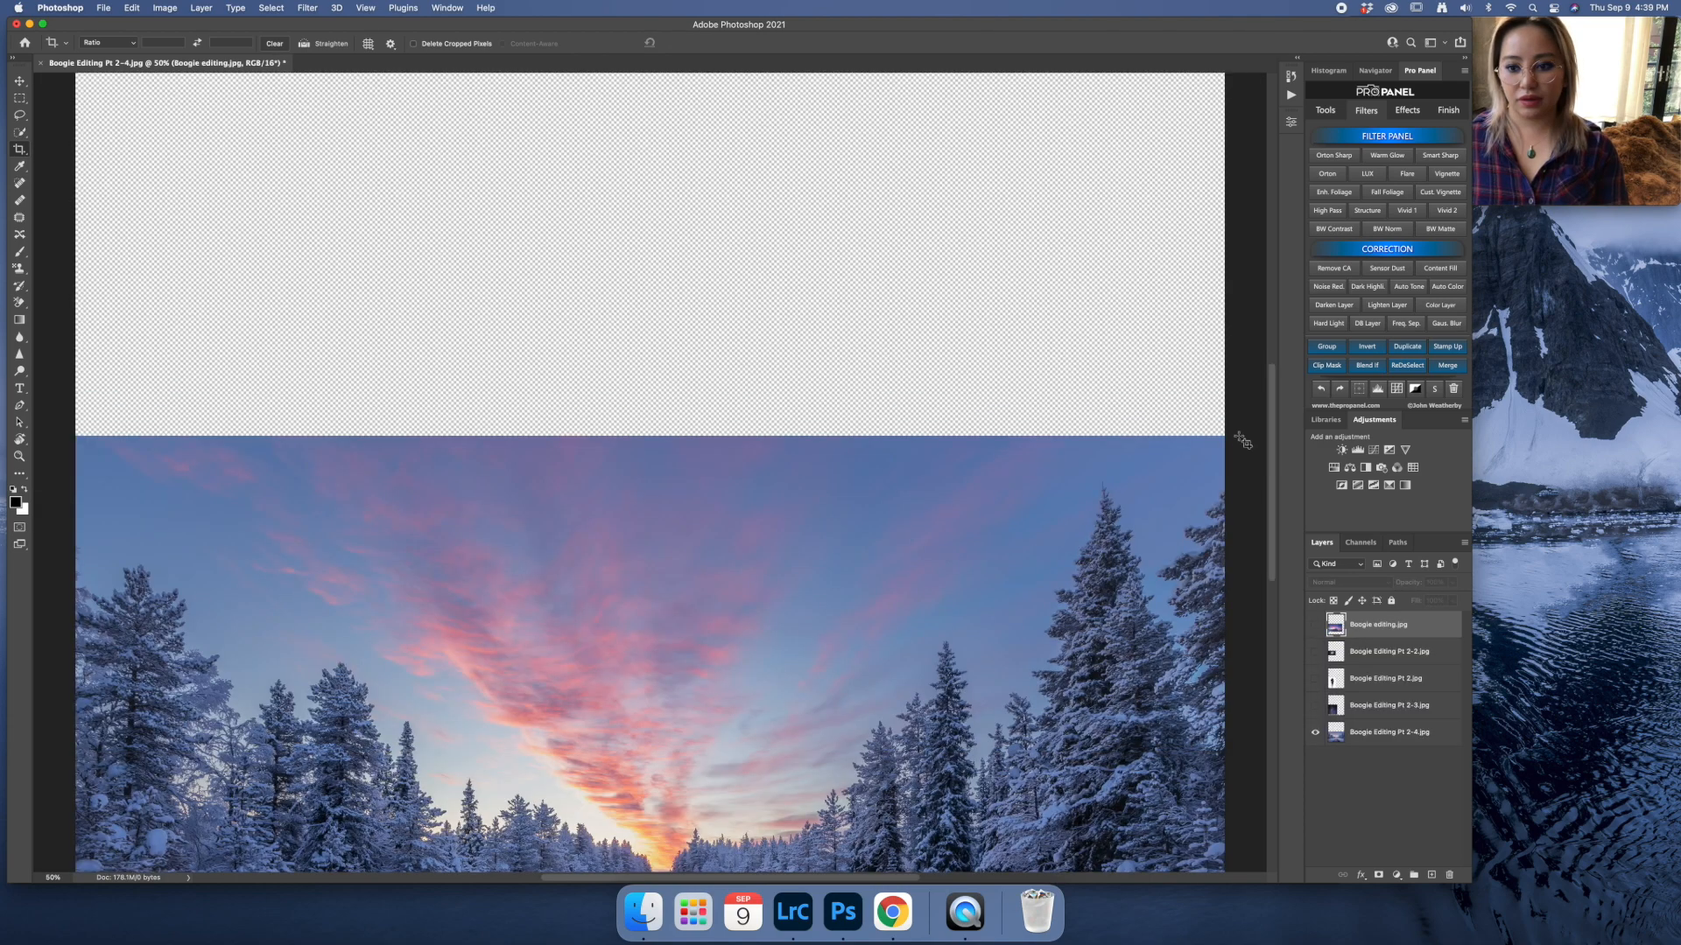
pyautogui.click(648, 469)
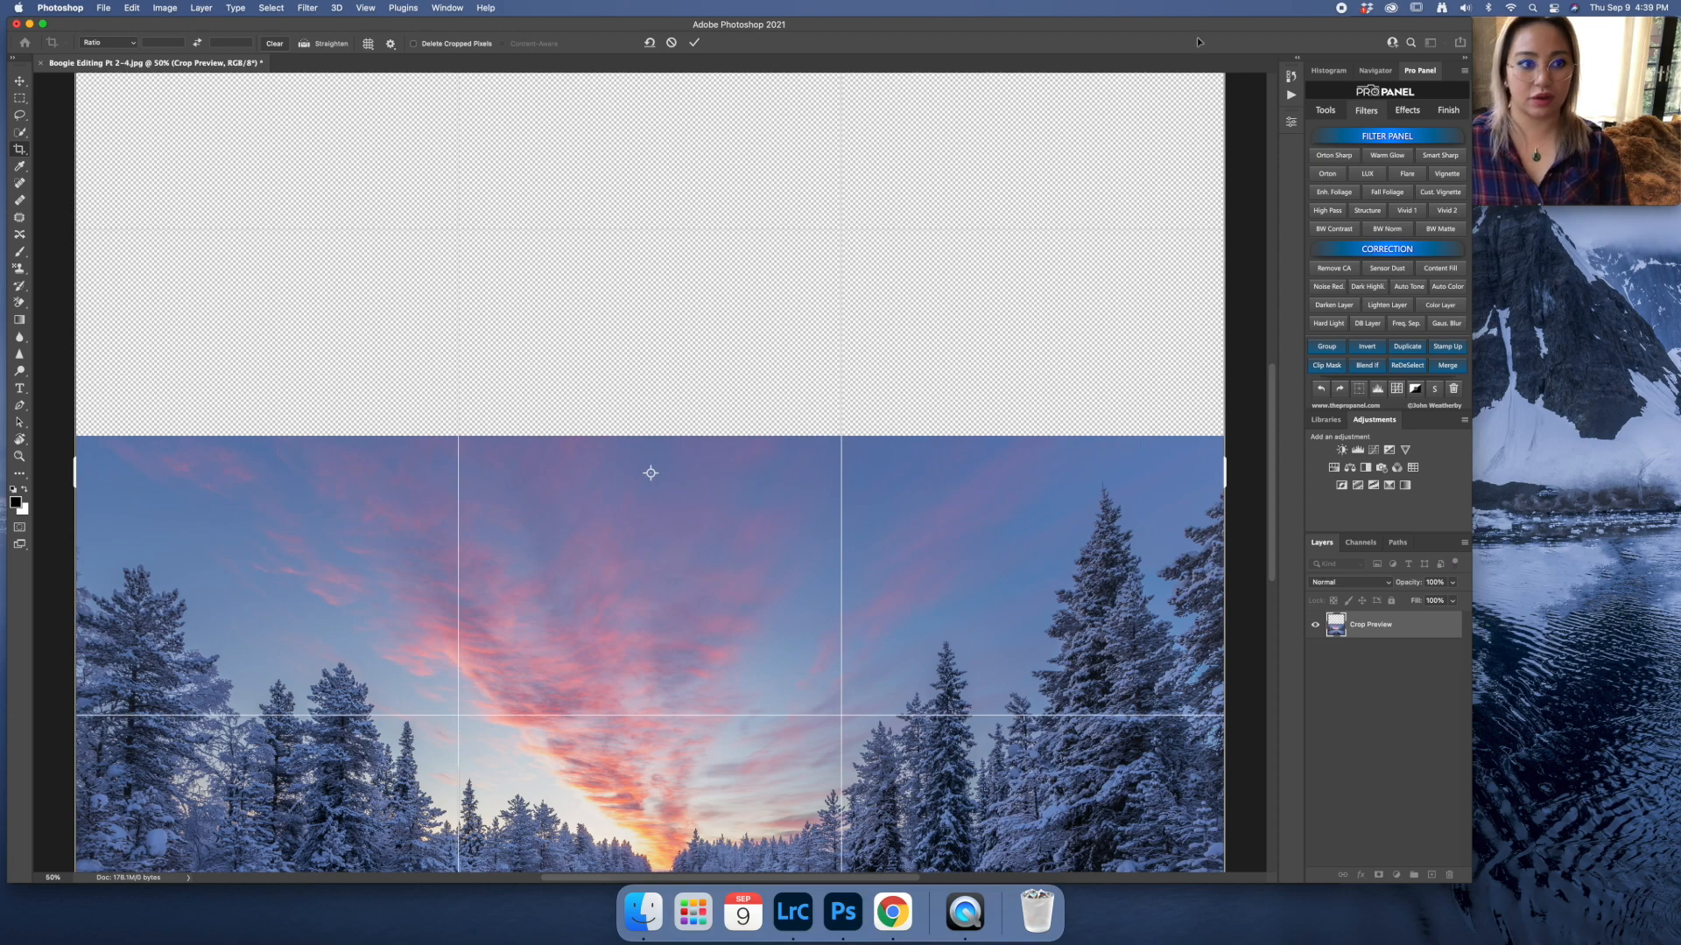
pyautogui.click(672, 43)
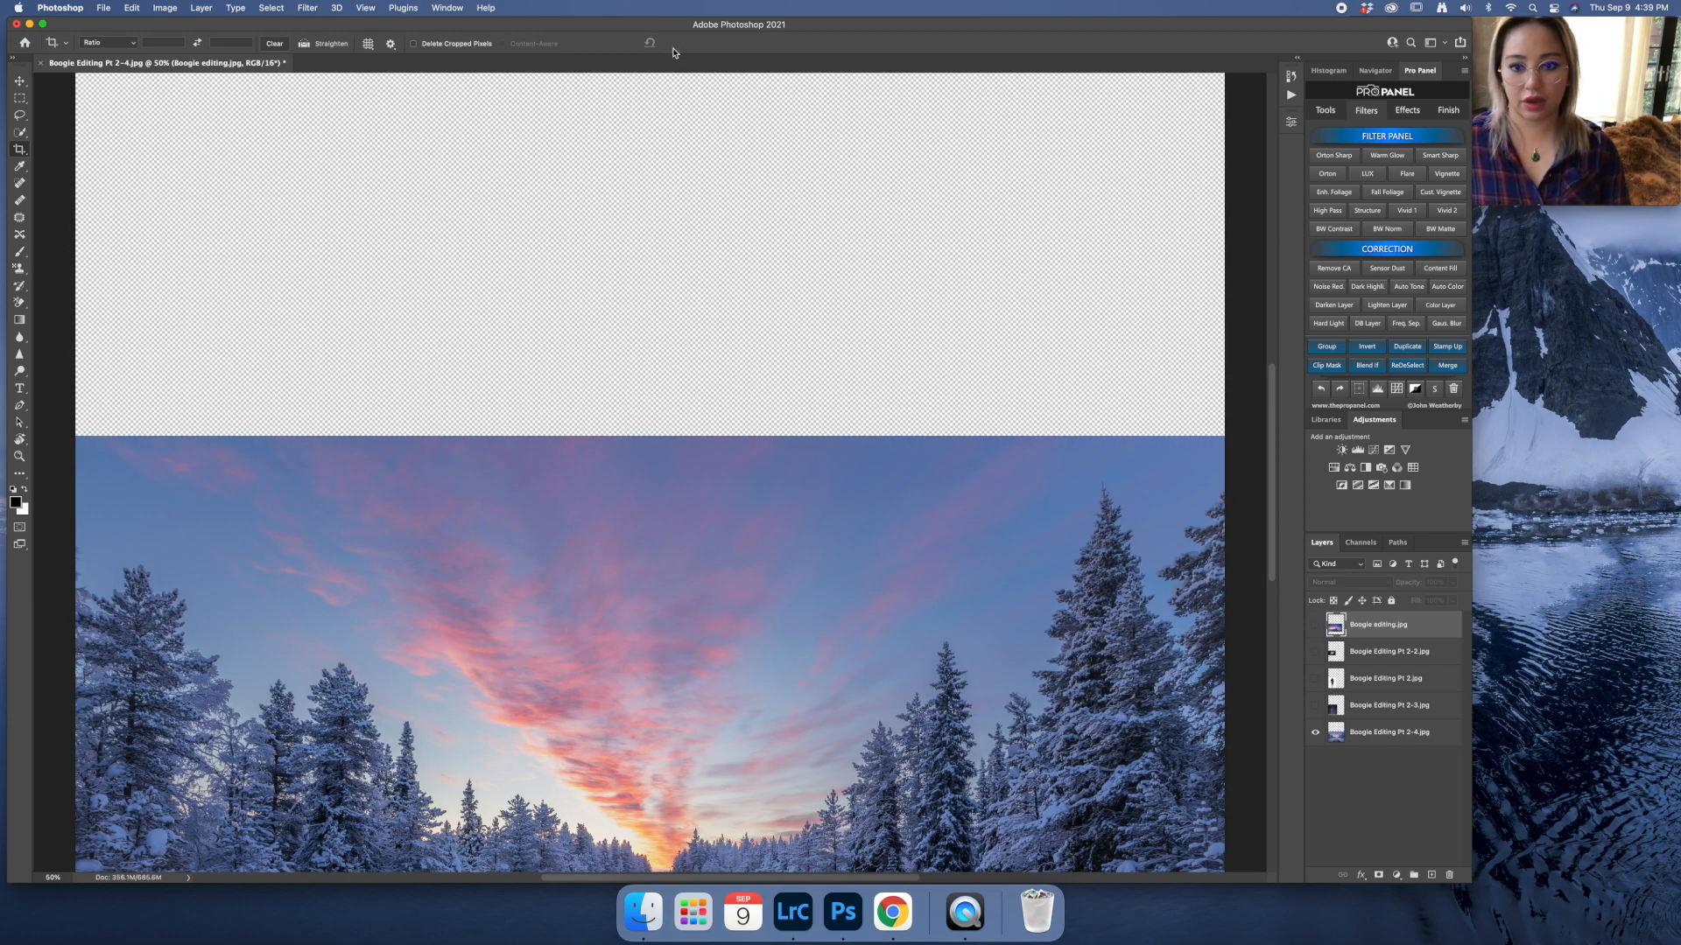
pyautogui.rightClick(627, 235)
pyautogui.click(627, 236)
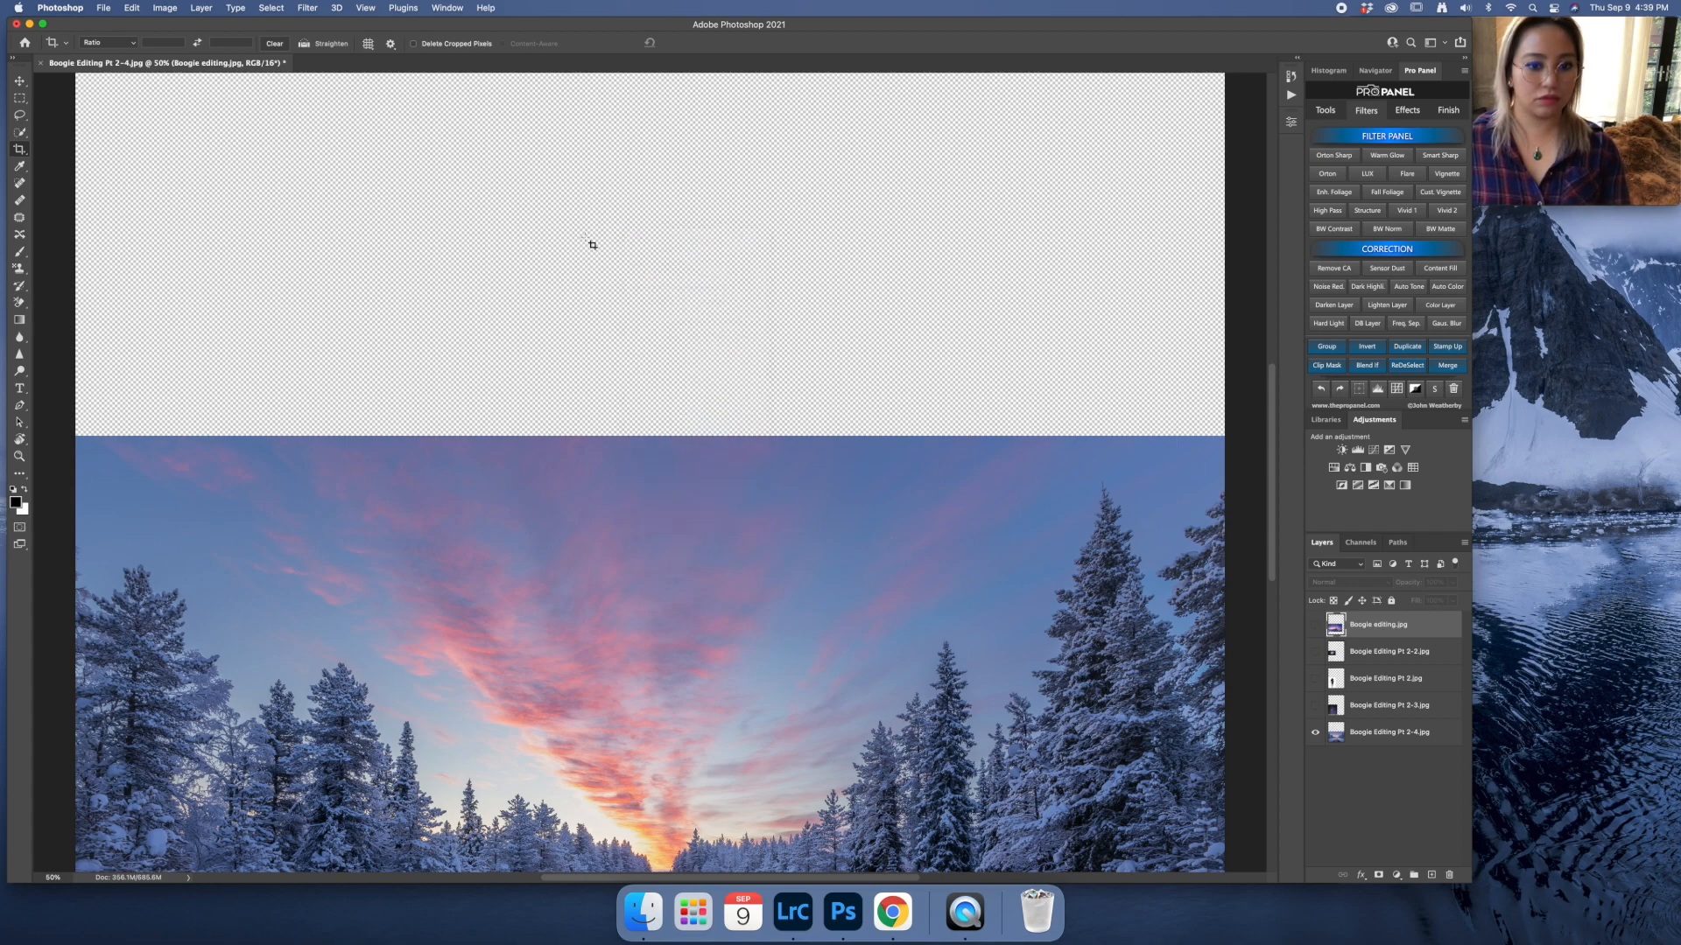
# Examine the extended canvas from the blank area above the sky down to the road's lower edge.
pyautogui.scroll(4, 584, 237)
pyautogui.scroll(-12, 585, 237)
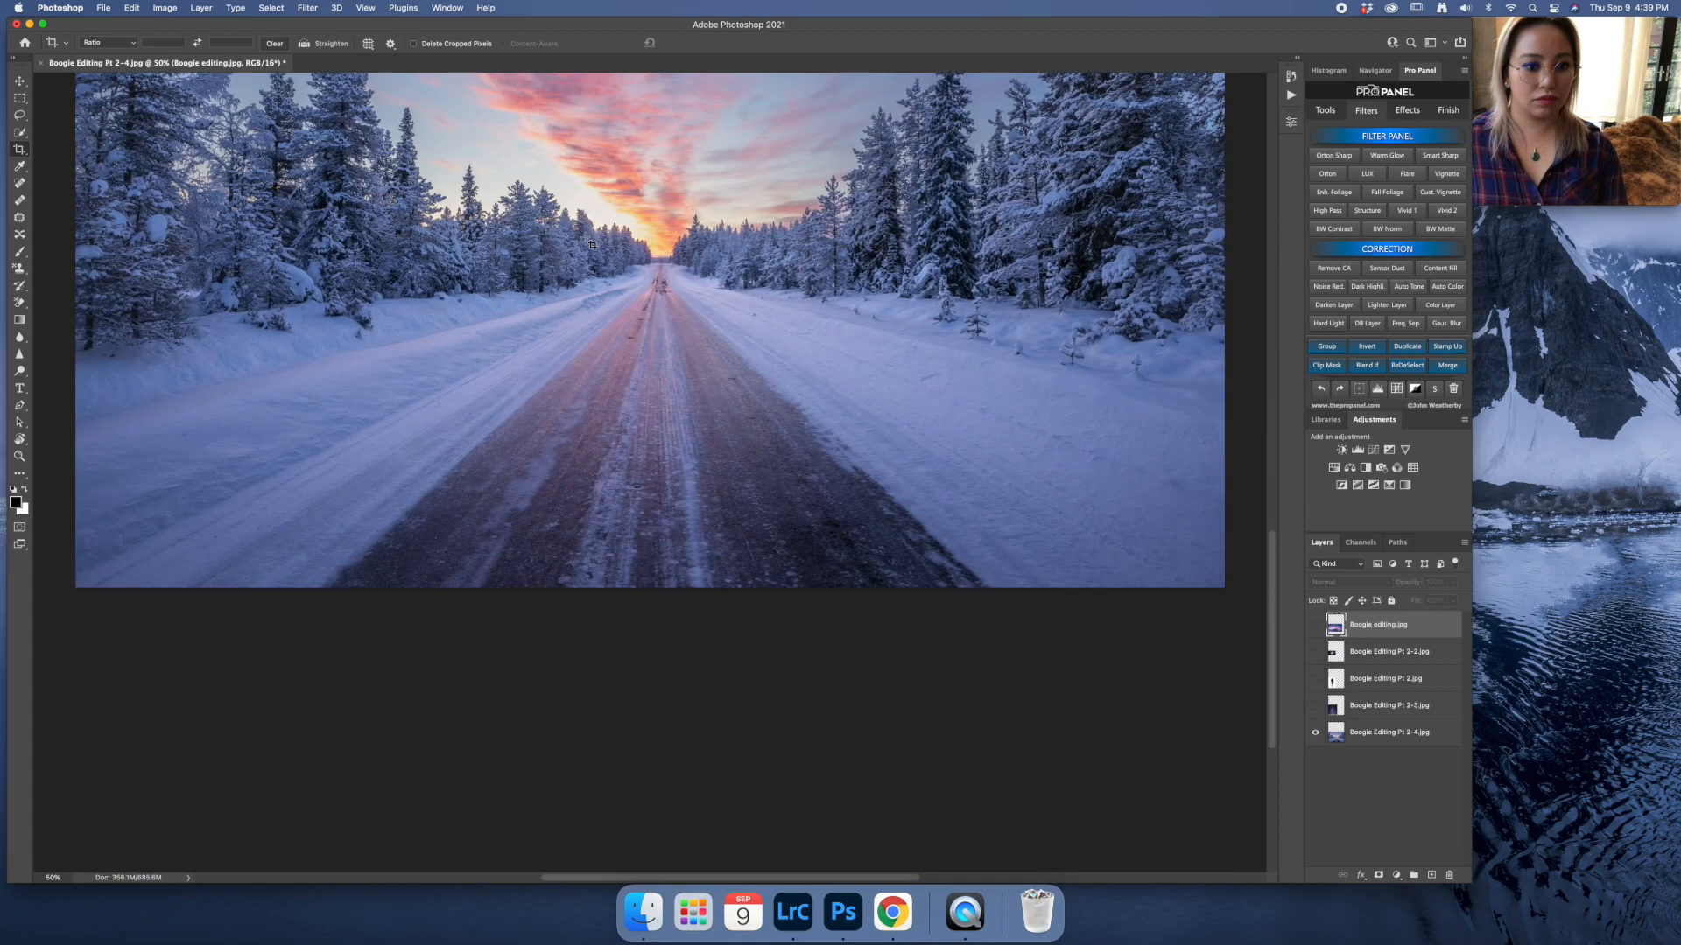
pyautogui.scroll(6, 585, 237)
pyautogui.scroll(-1, 585, 237)
pyautogui.scroll(-3, 589, 243)
pyautogui.scroll(4, 588, 243)
pyautogui.hscroll(-1, 588, 244)
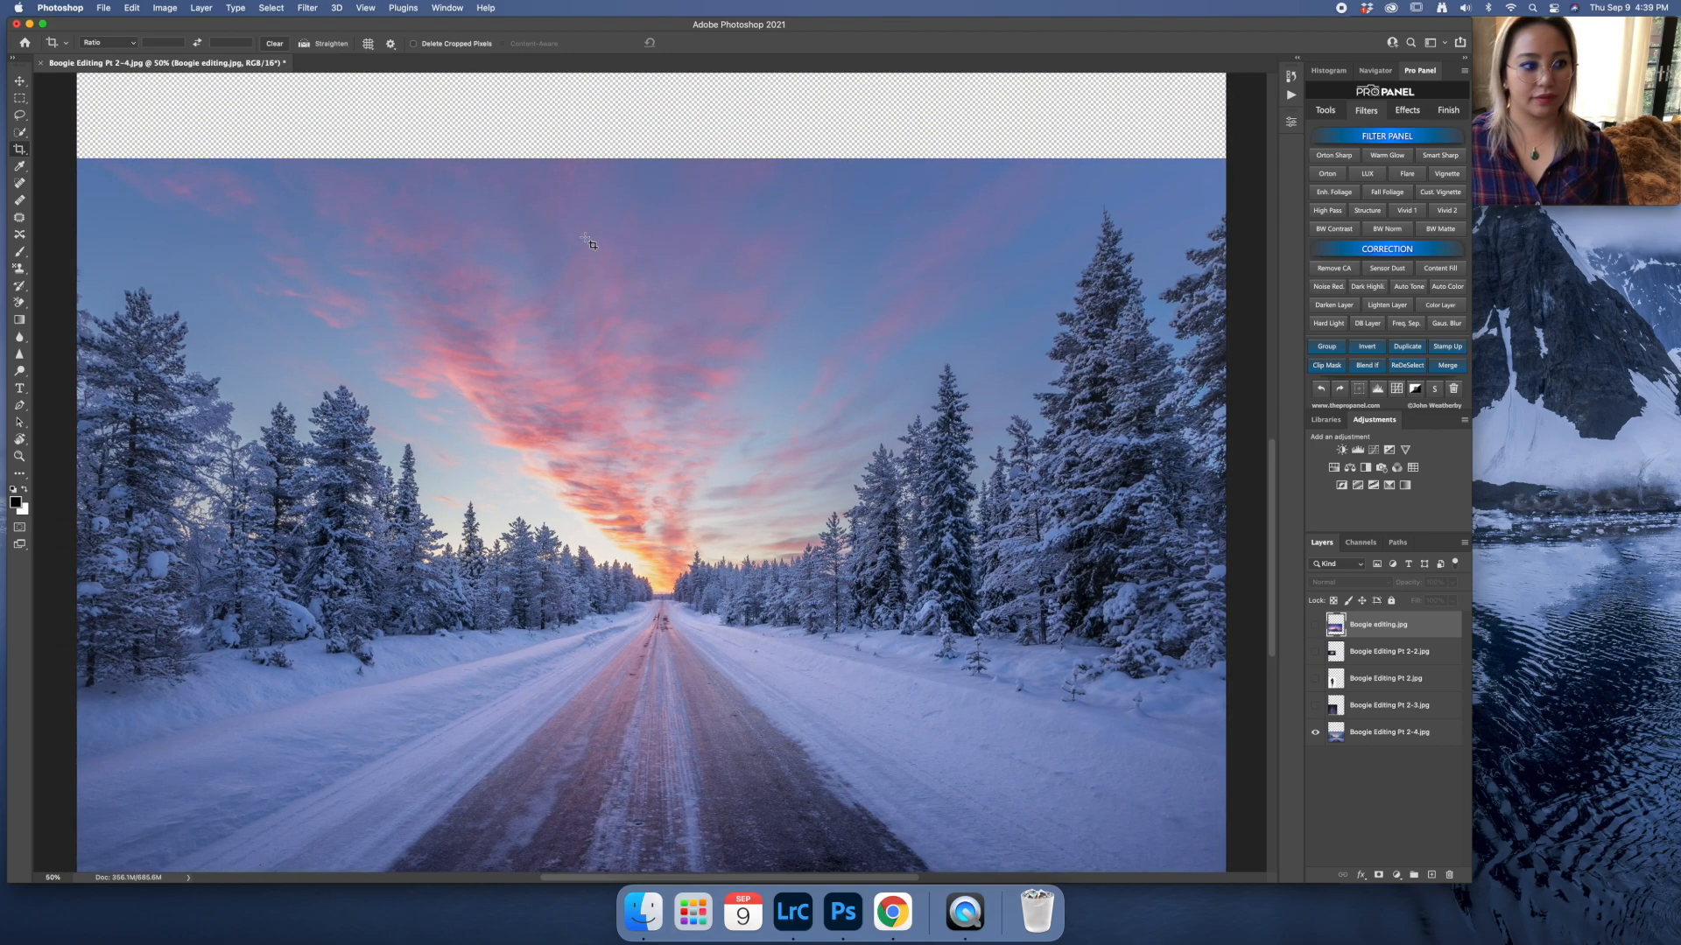
pyautogui.scroll(-5, 589, 243)
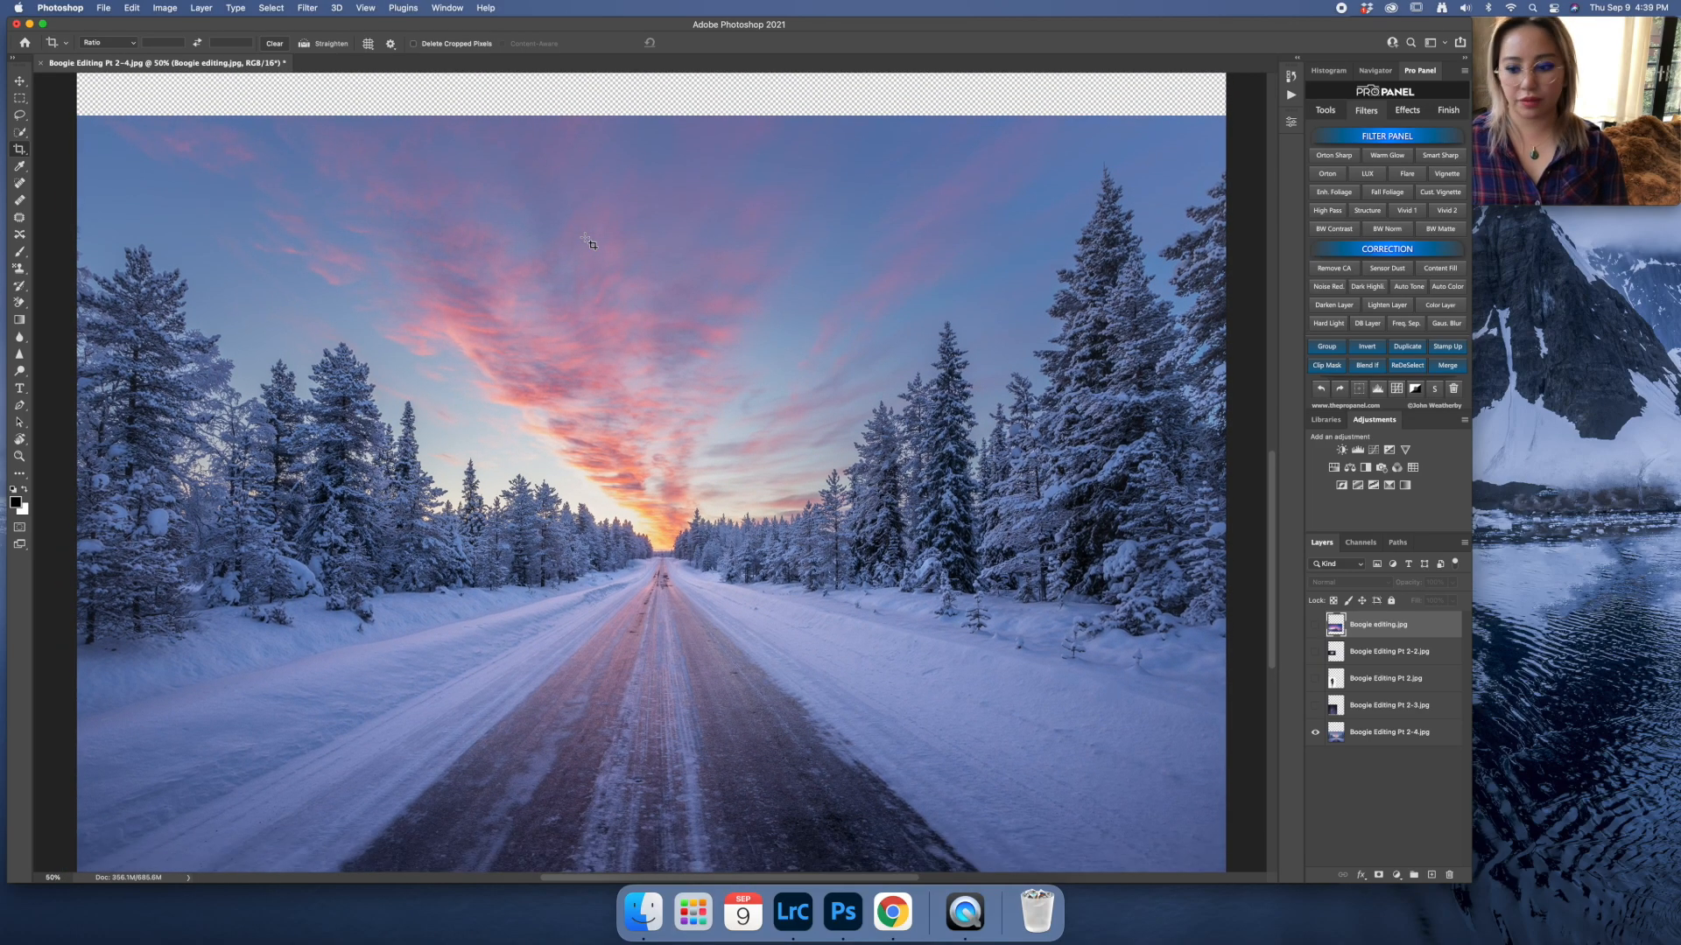
pyautogui.scroll(2, 593, 245)
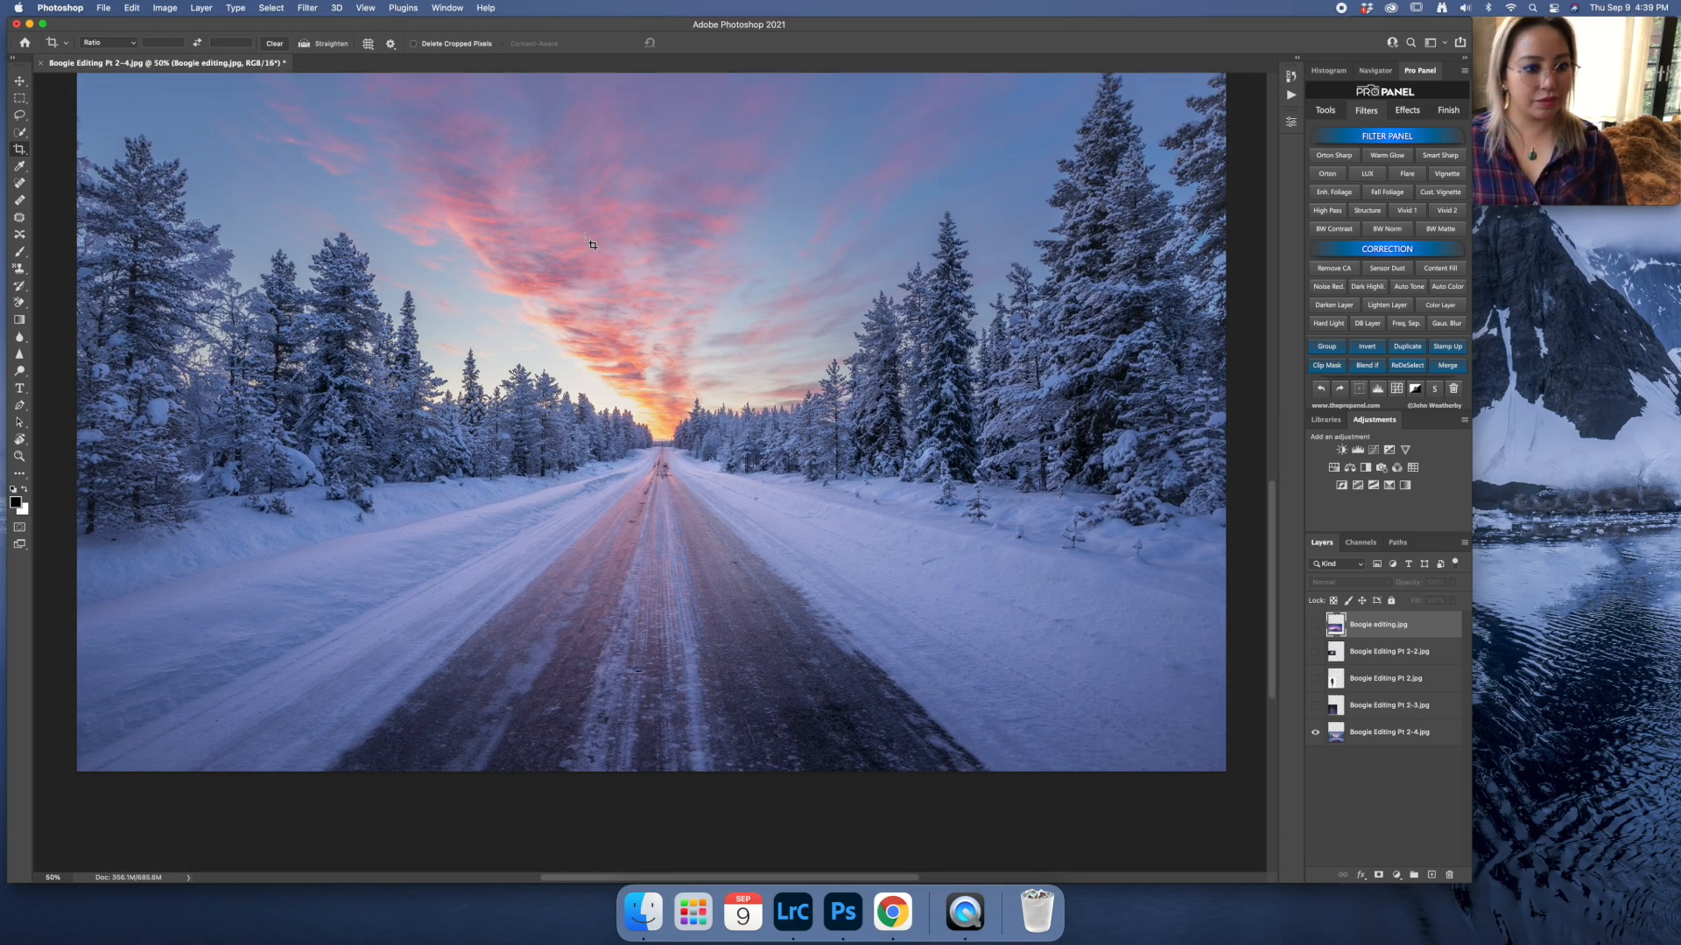
pyautogui.scroll(3, 593, 245)
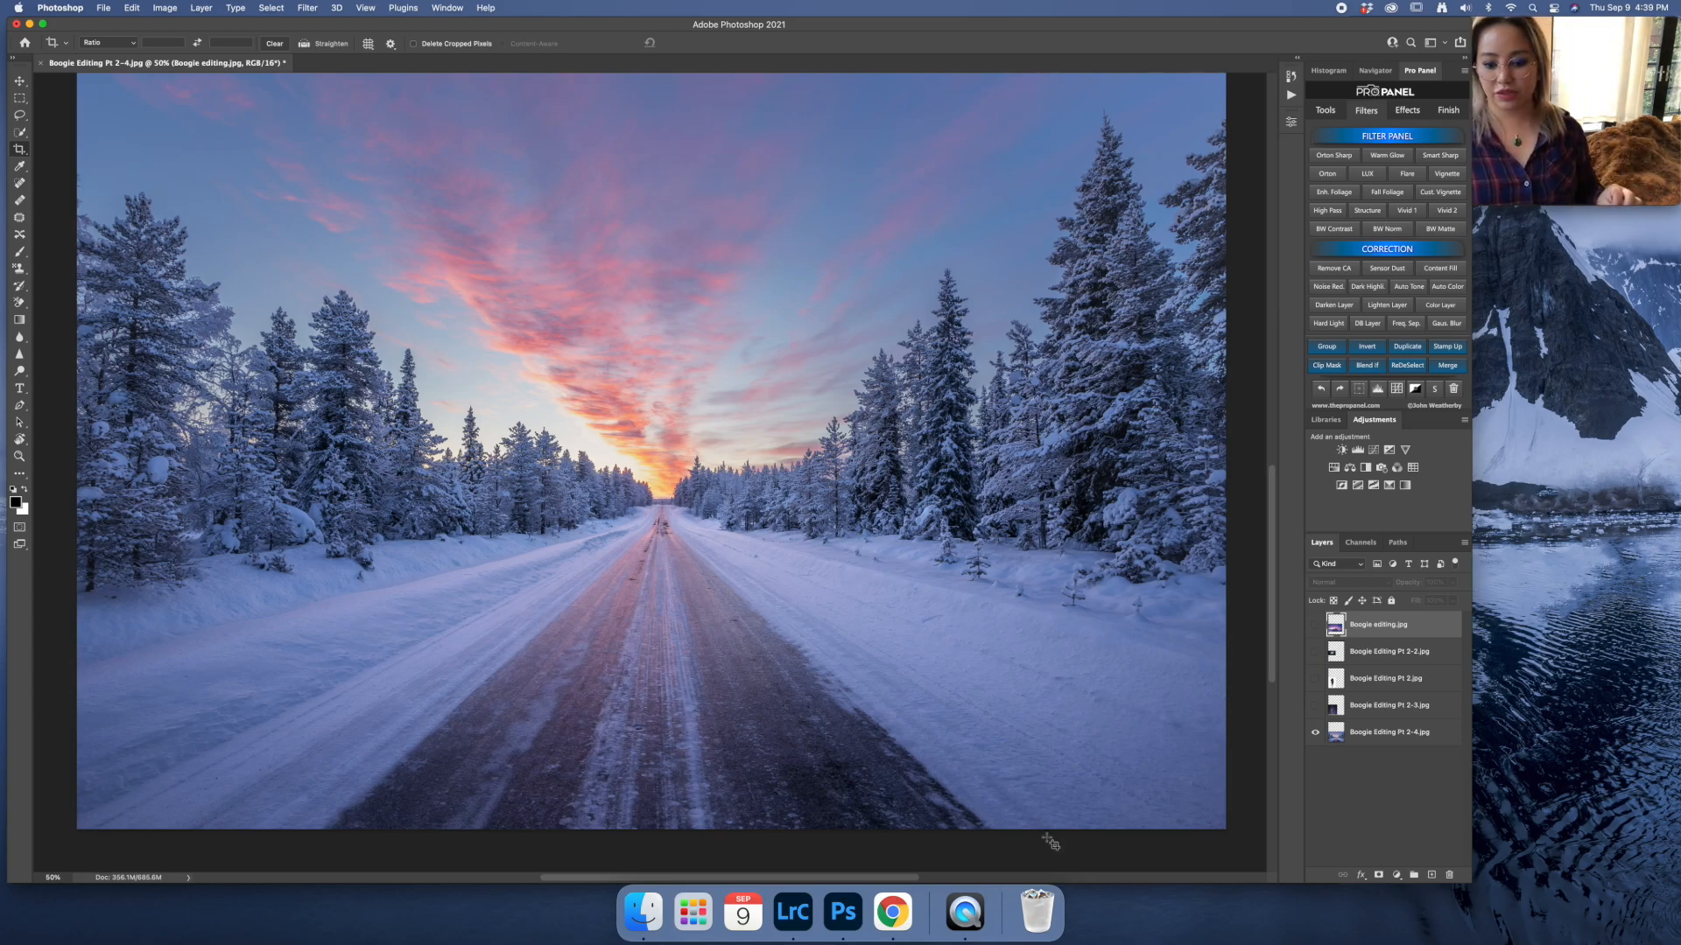
pyautogui.click(962, 916)
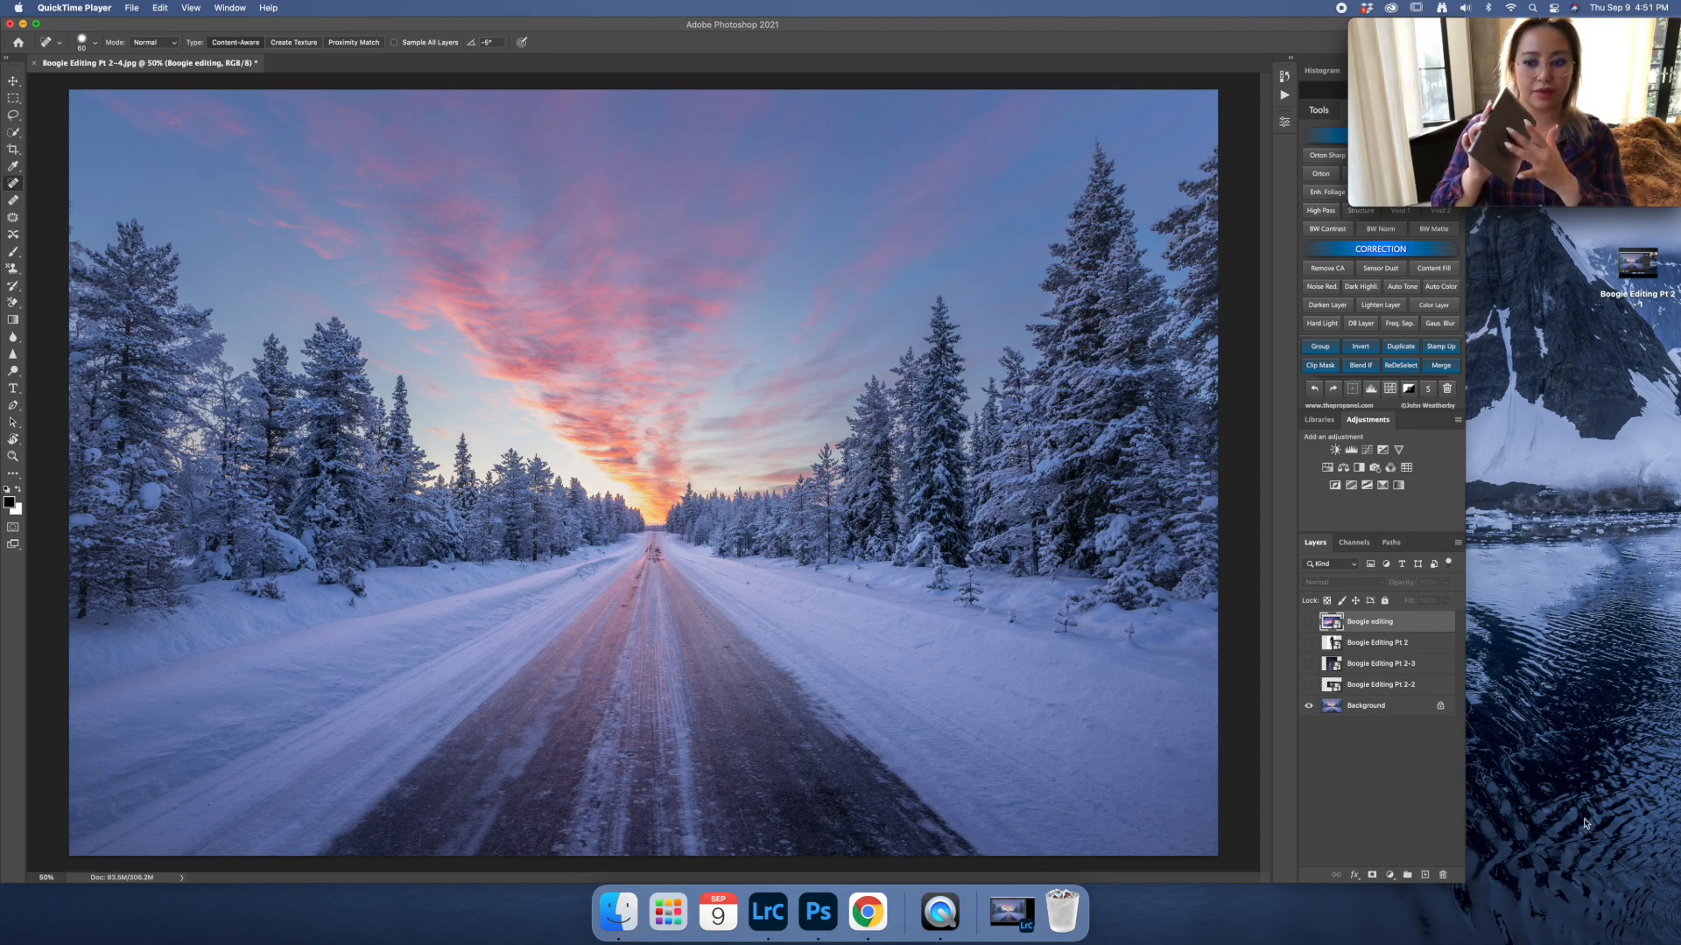
pyautogui.click(1177, 770)
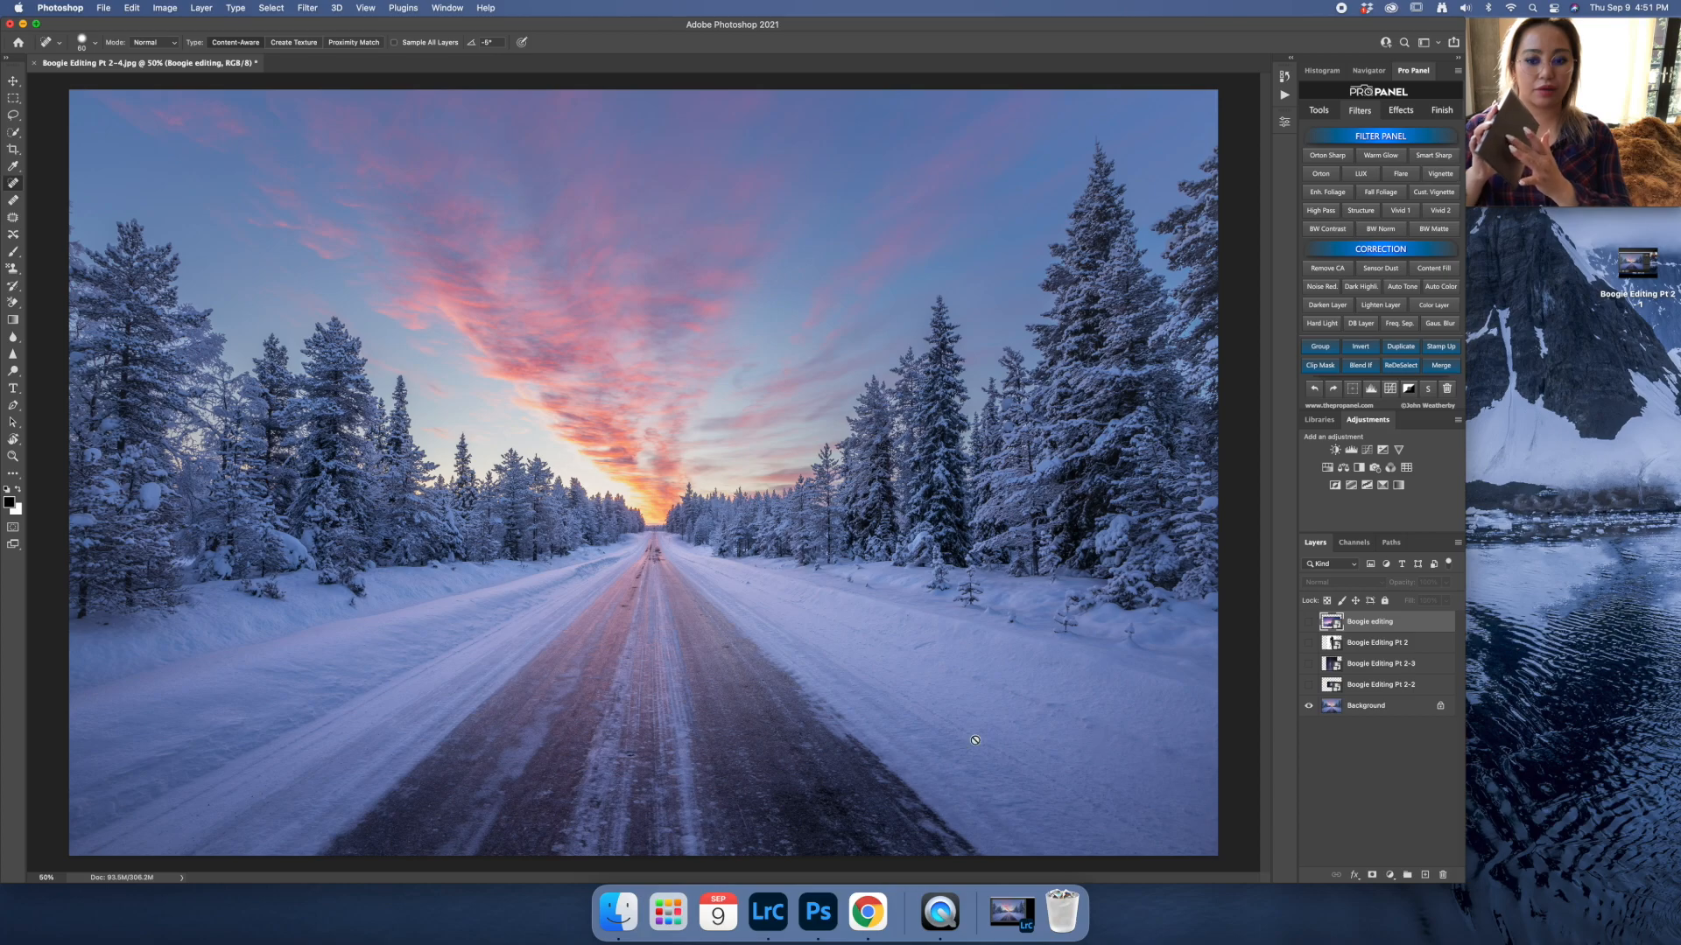
# Unlock the snowy road Background layer and duplicate it.
pyautogui.press('super+0')
pyautogui.scroll(1, 975, 740)
pyautogui.scroll(-3, 975, 740)
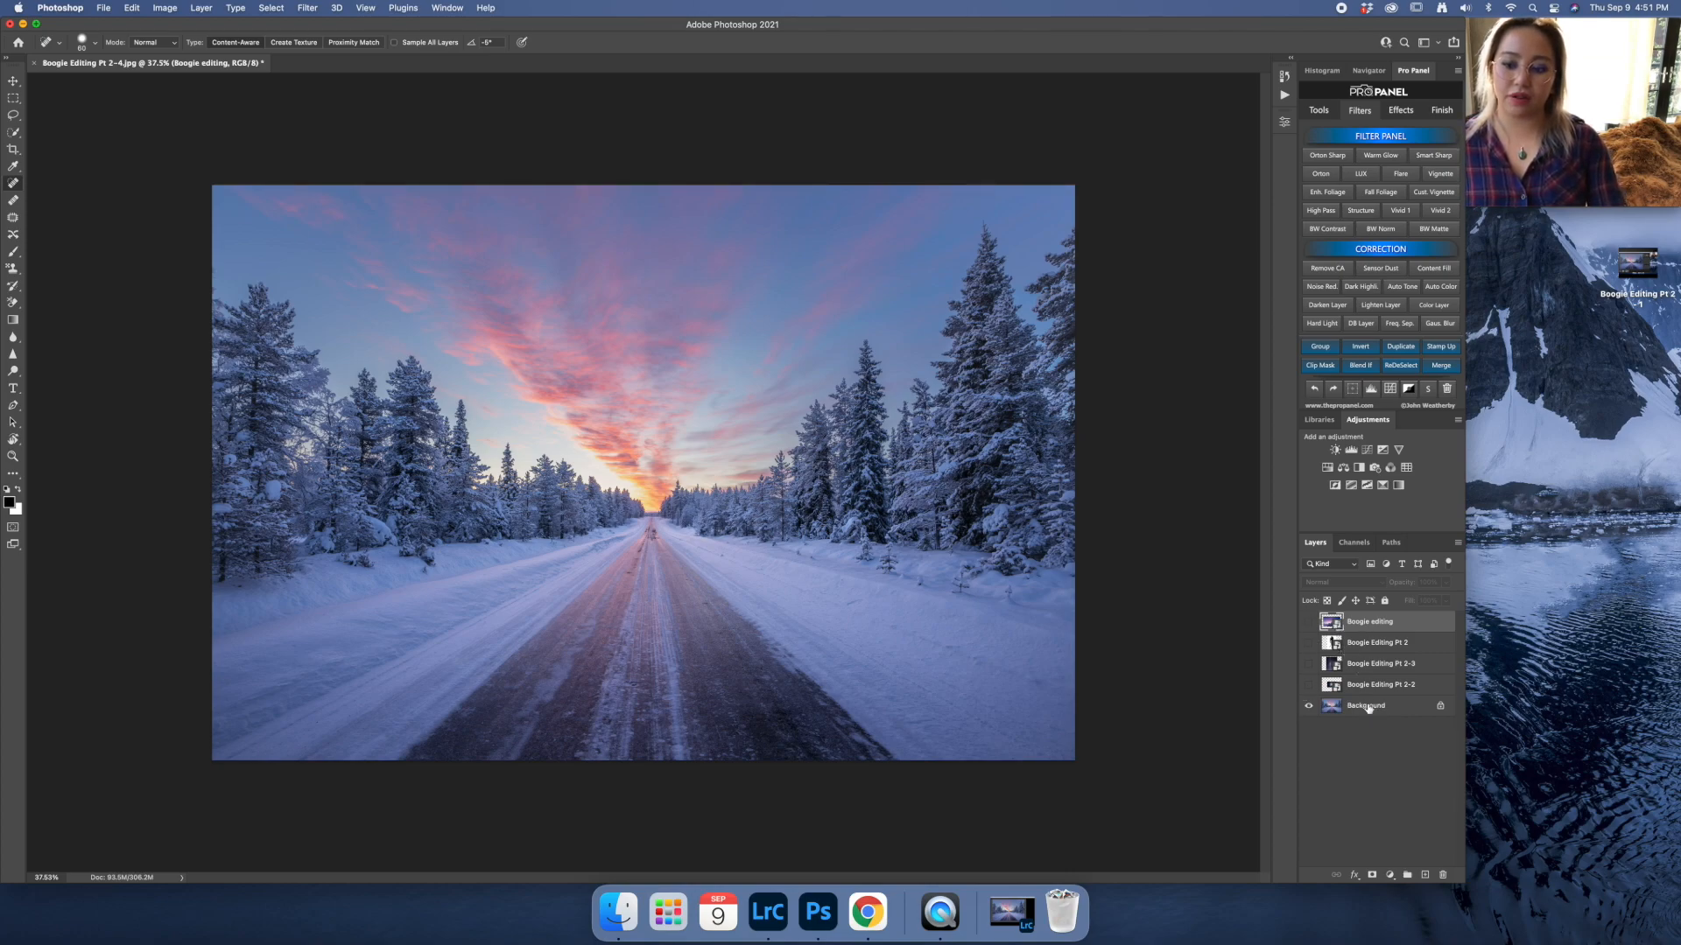
pyautogui.click(1440, 706)
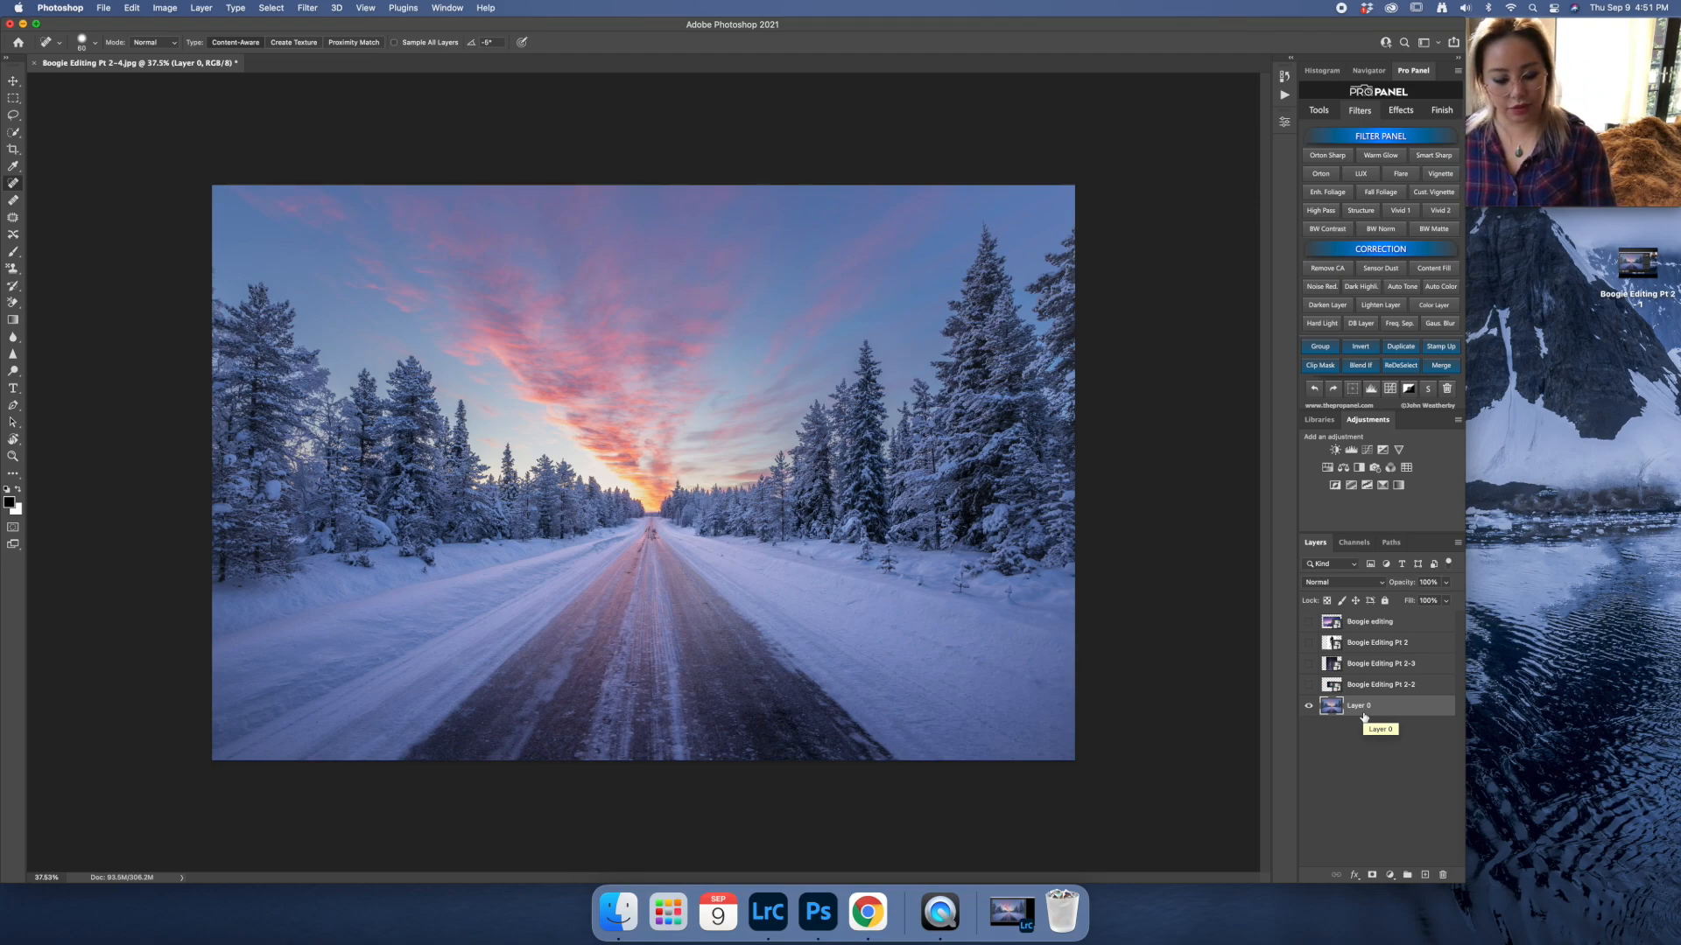
pyautogui.press('super+j')
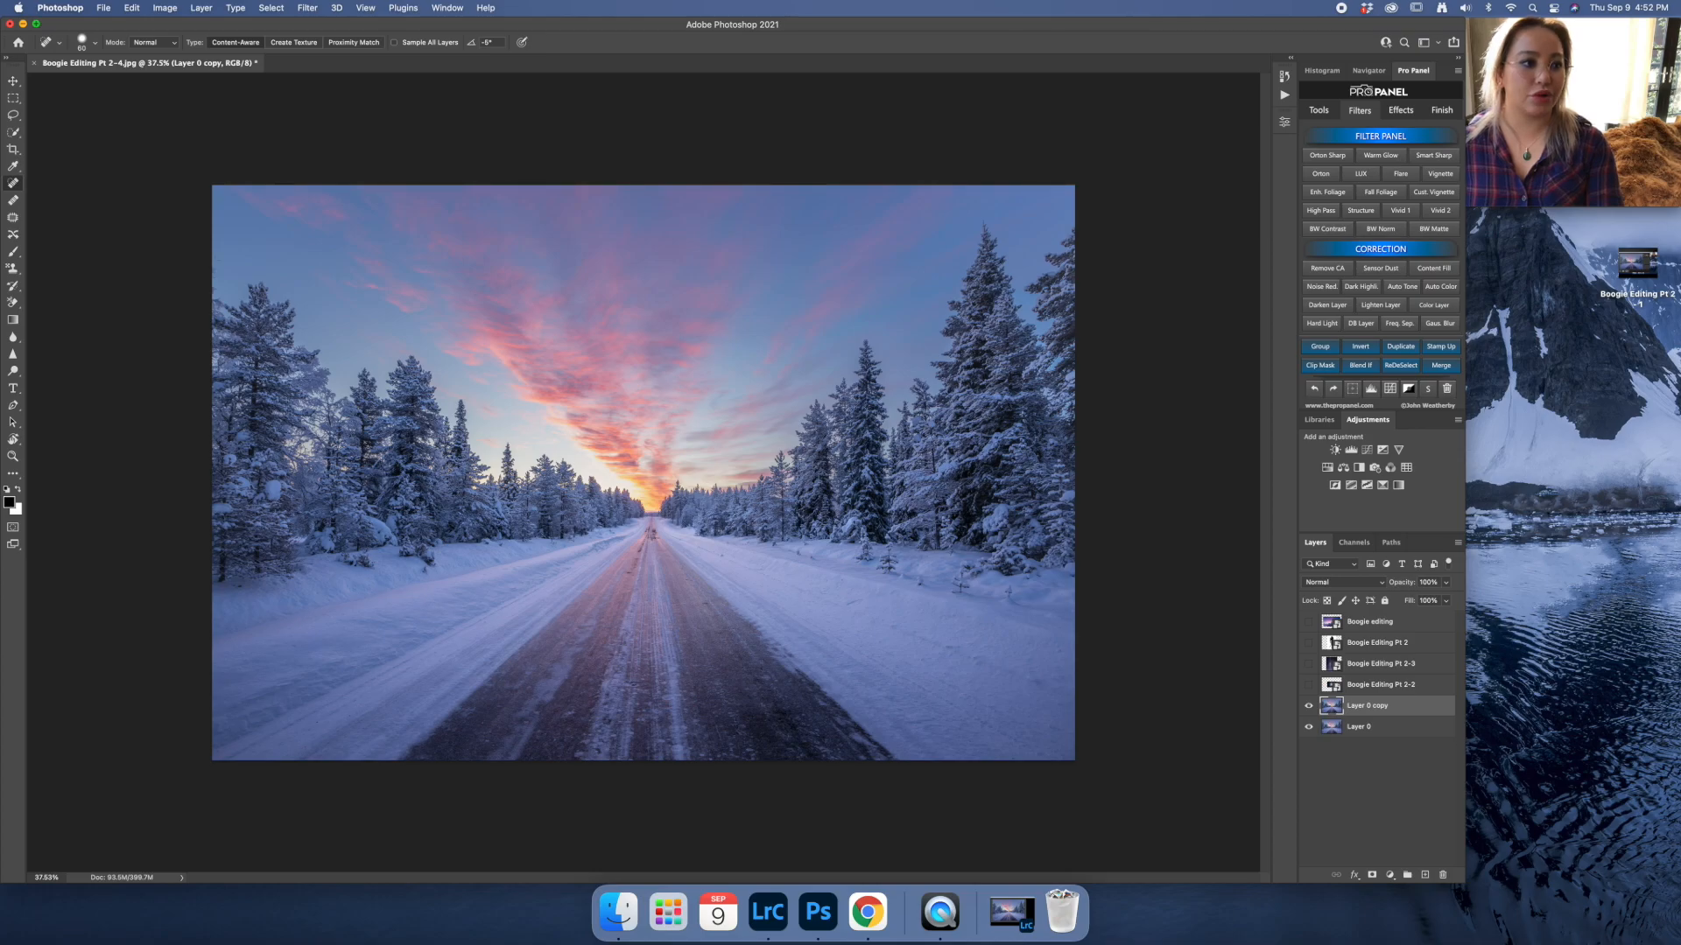
# Extend the canvas upward with the Crop tool, adding a blank area above the sky somewhat shorter than the road photo.
pyautogui.click(12, 150)
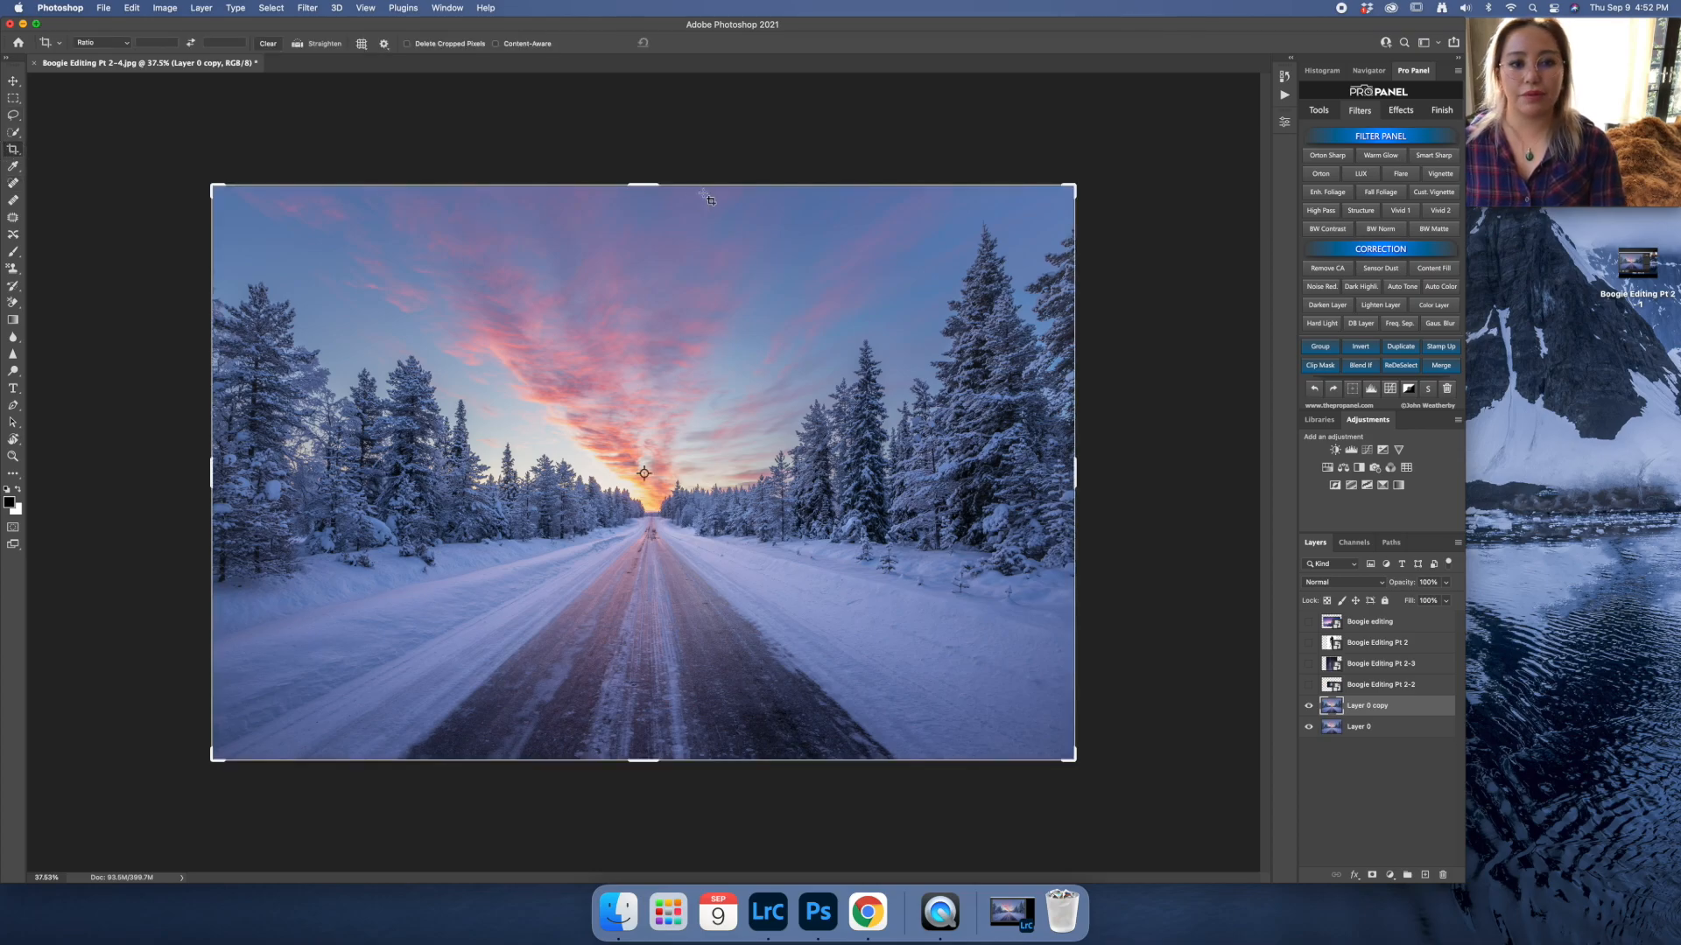
pyautogui.moveTo(643, 187); pyautogui.dragTo(650, 81)
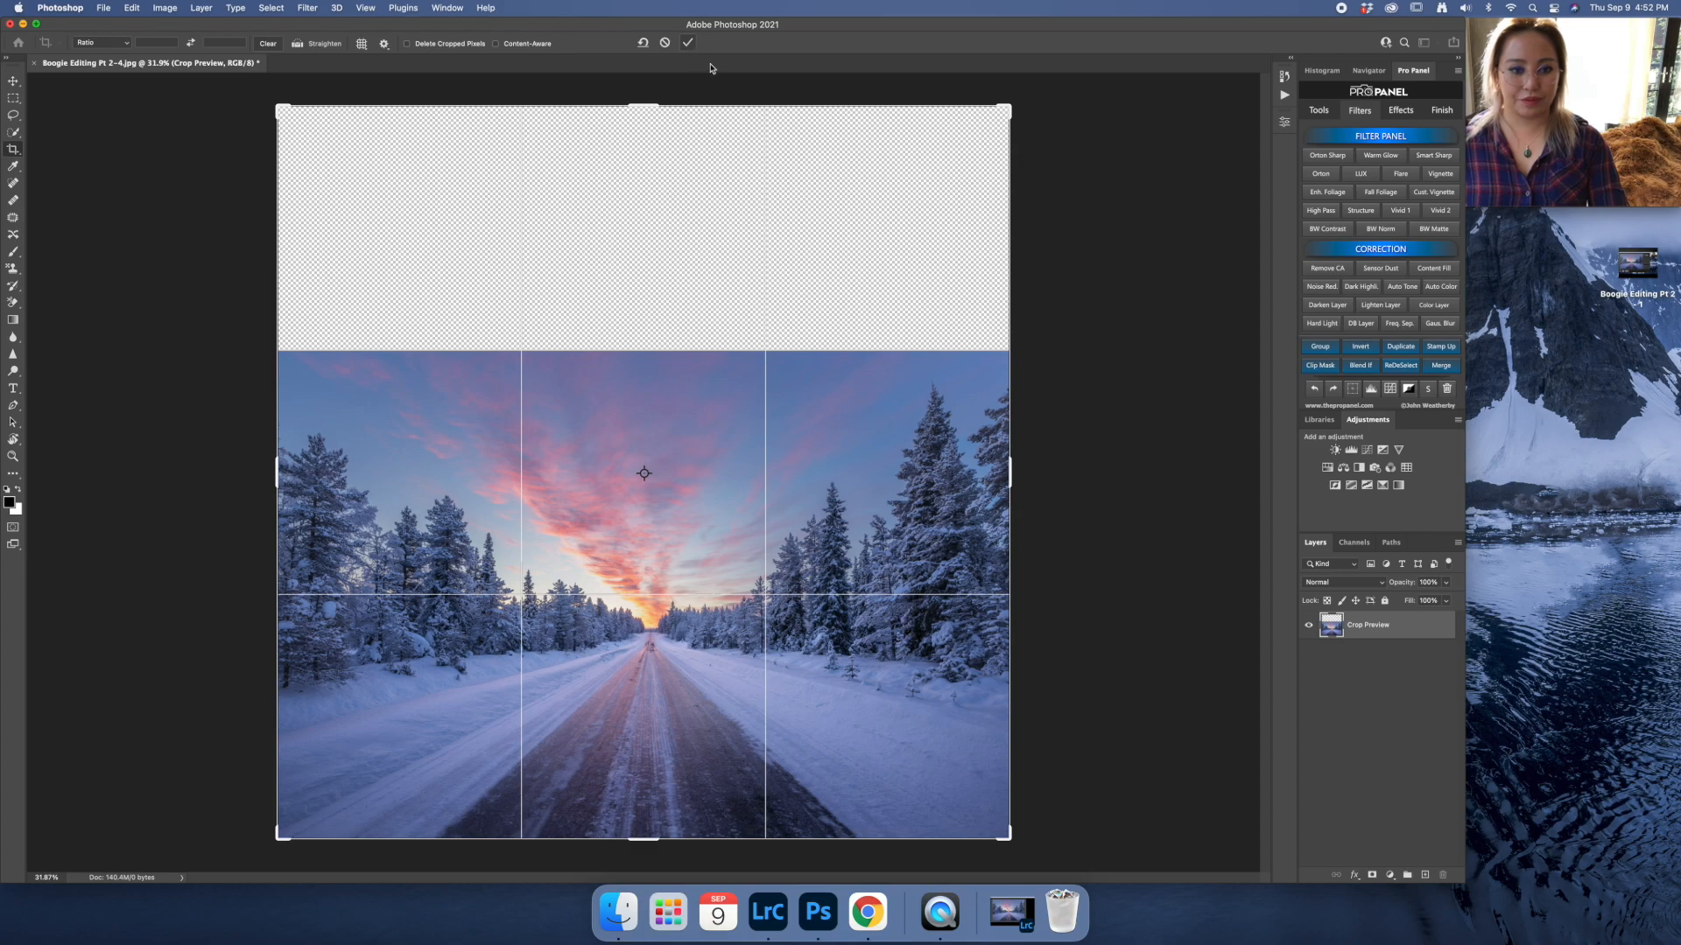
pyautogui.moveTo(659, 105); pyautogui.dragTo(658, 74)
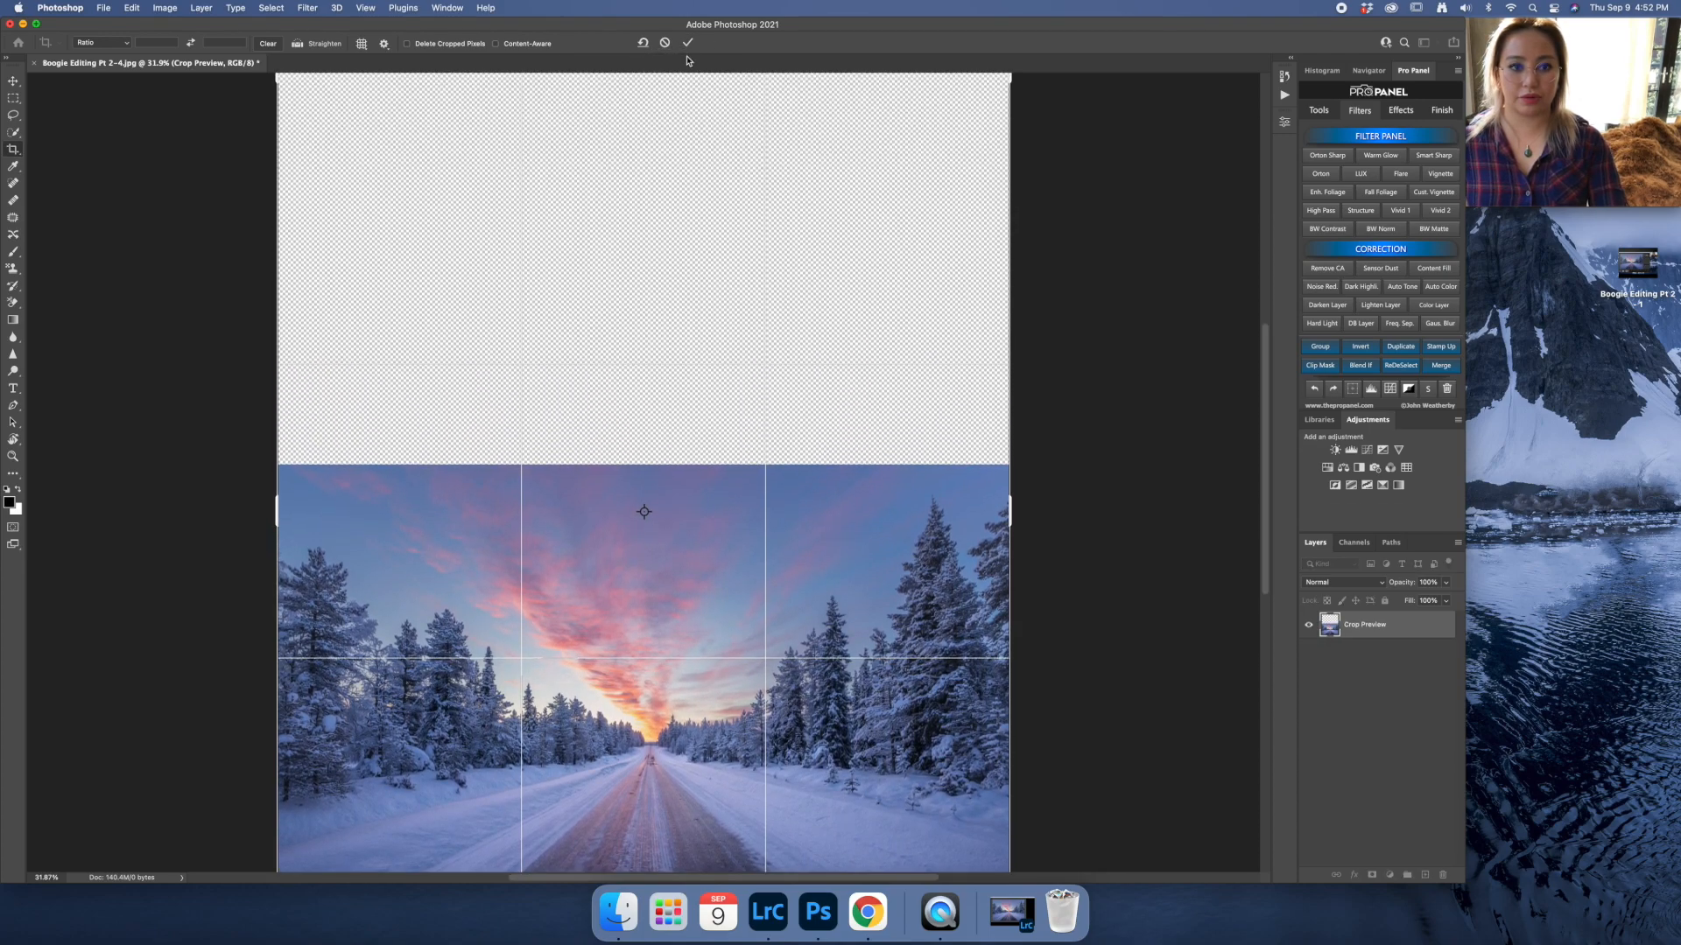
pyautogui.click(685, 46)
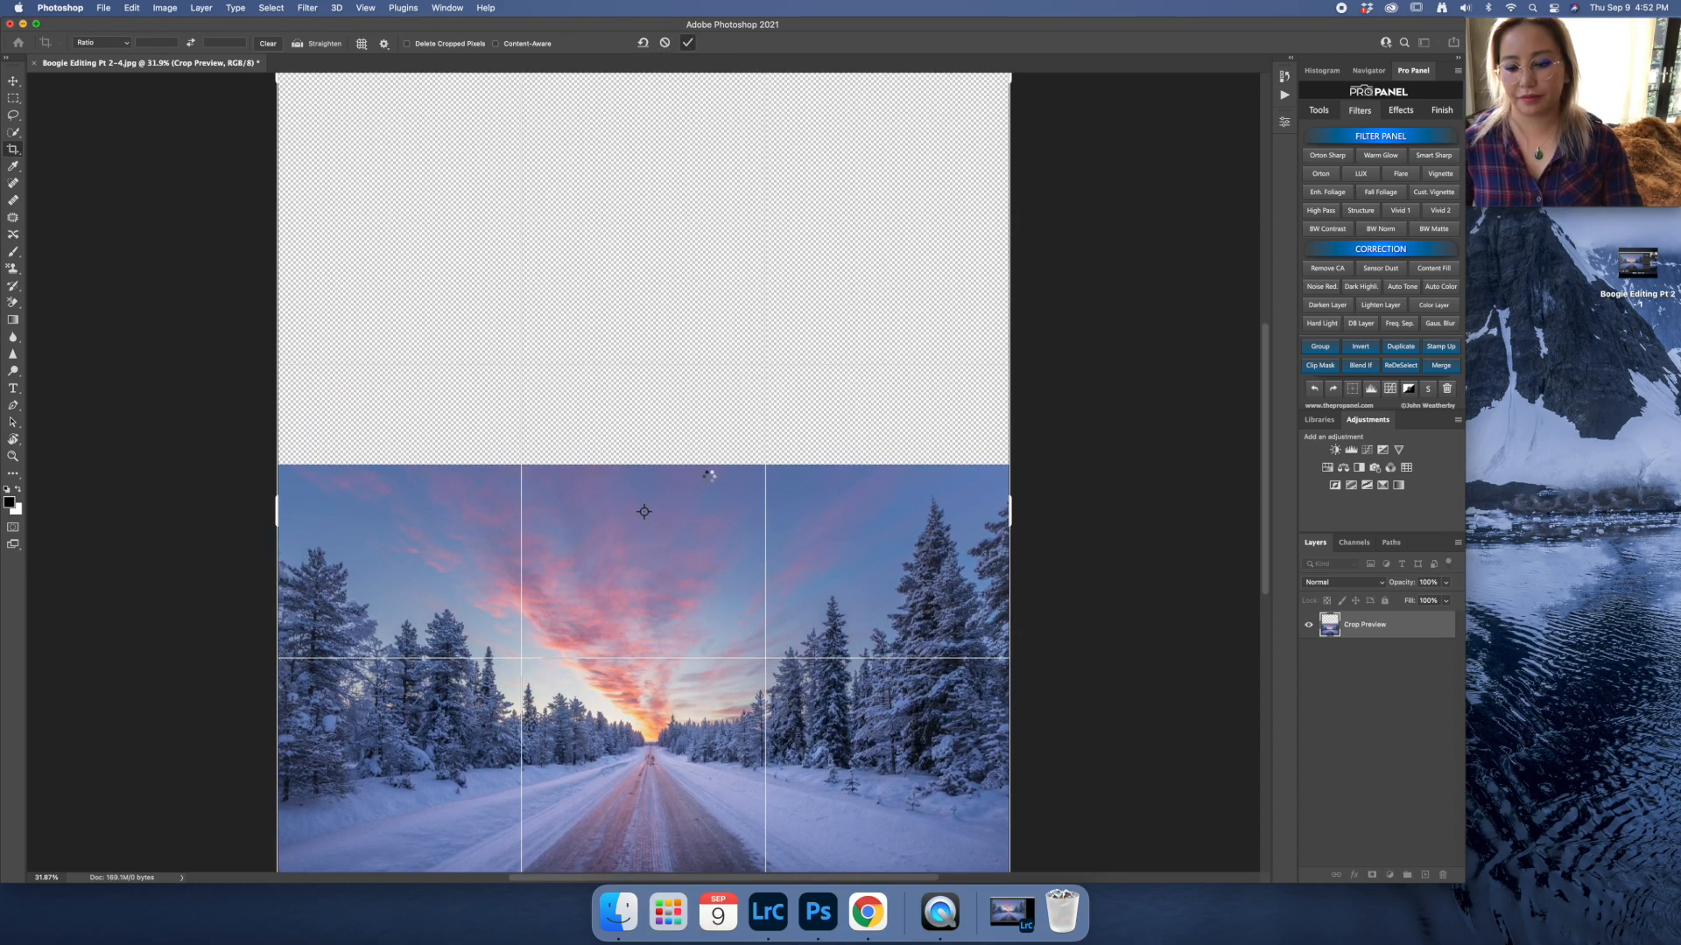
pyautogui.scroll(-3, 745, 487)
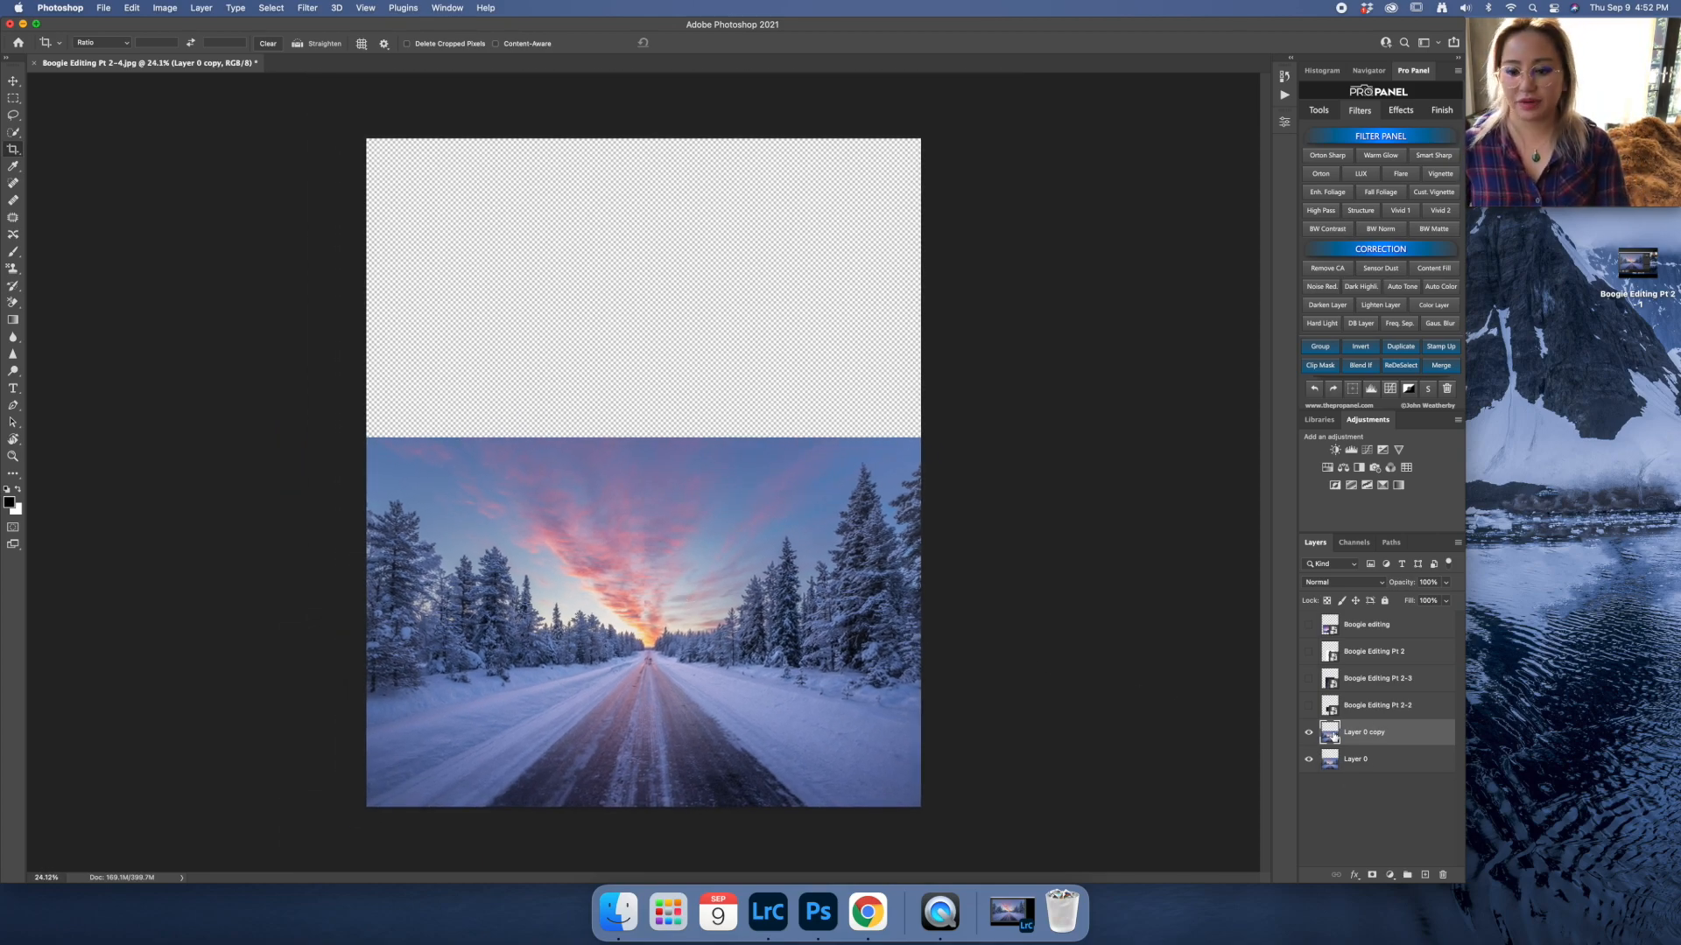
# Add a white layer mask to Layer 0 copy, show the Boogie Editing Pt 2-3 galaxy layer and place it directly below Layer 0 copy.
pyautogui.click(1372, 878)
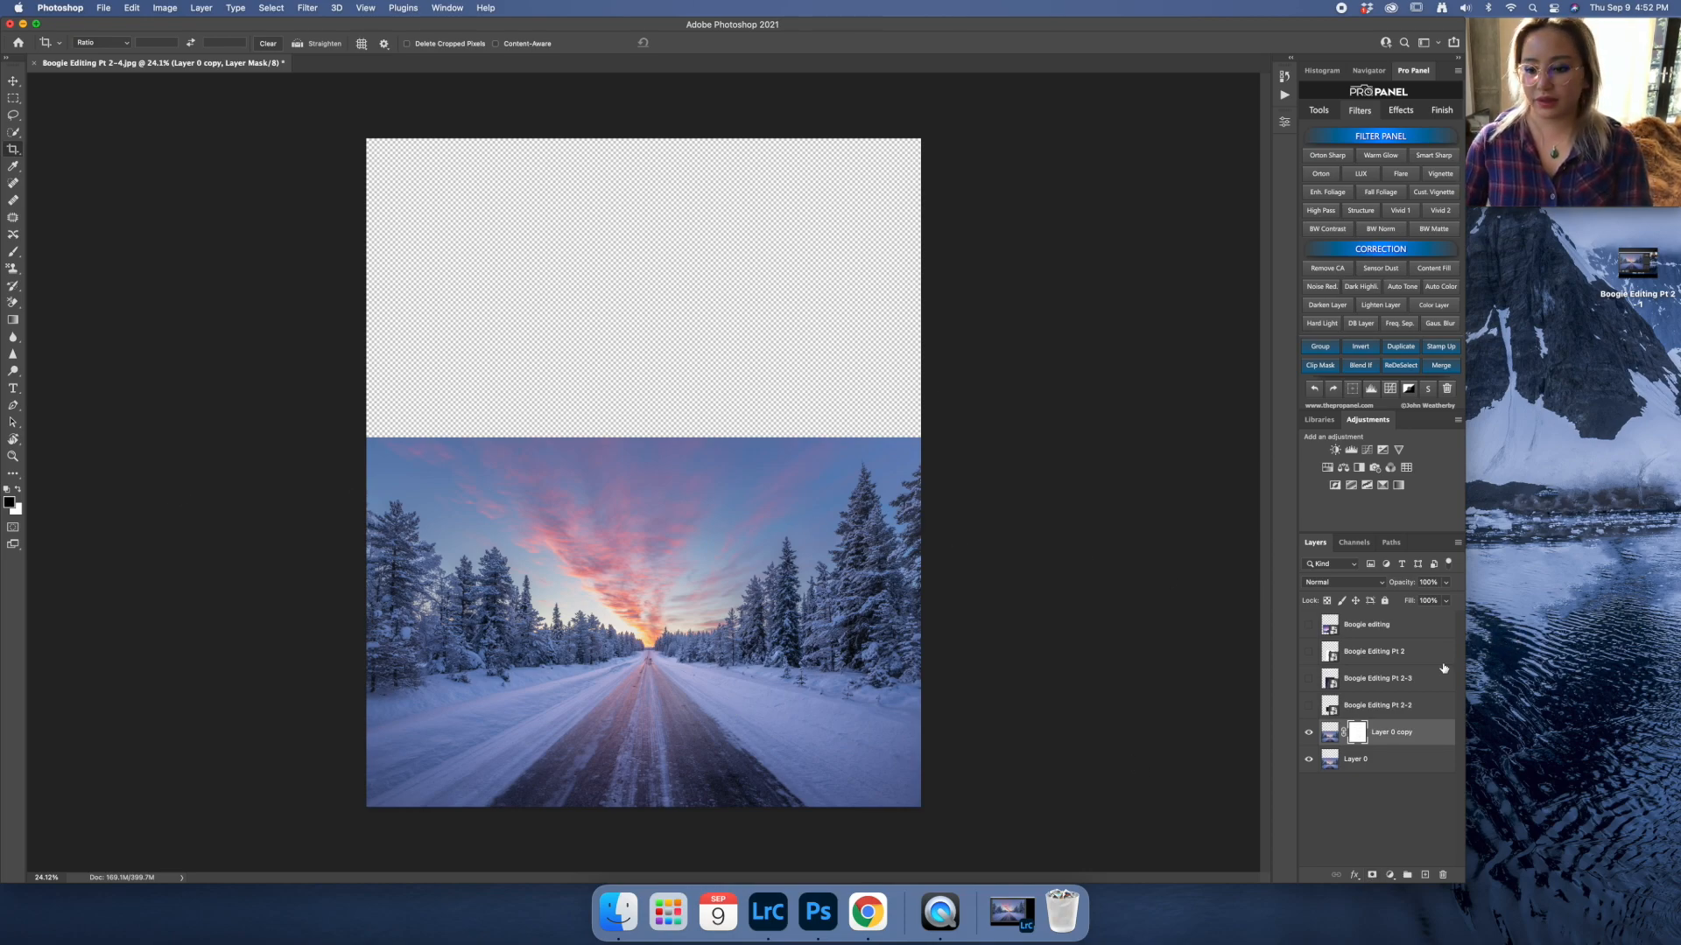
pyautogui.click(1308, 680)
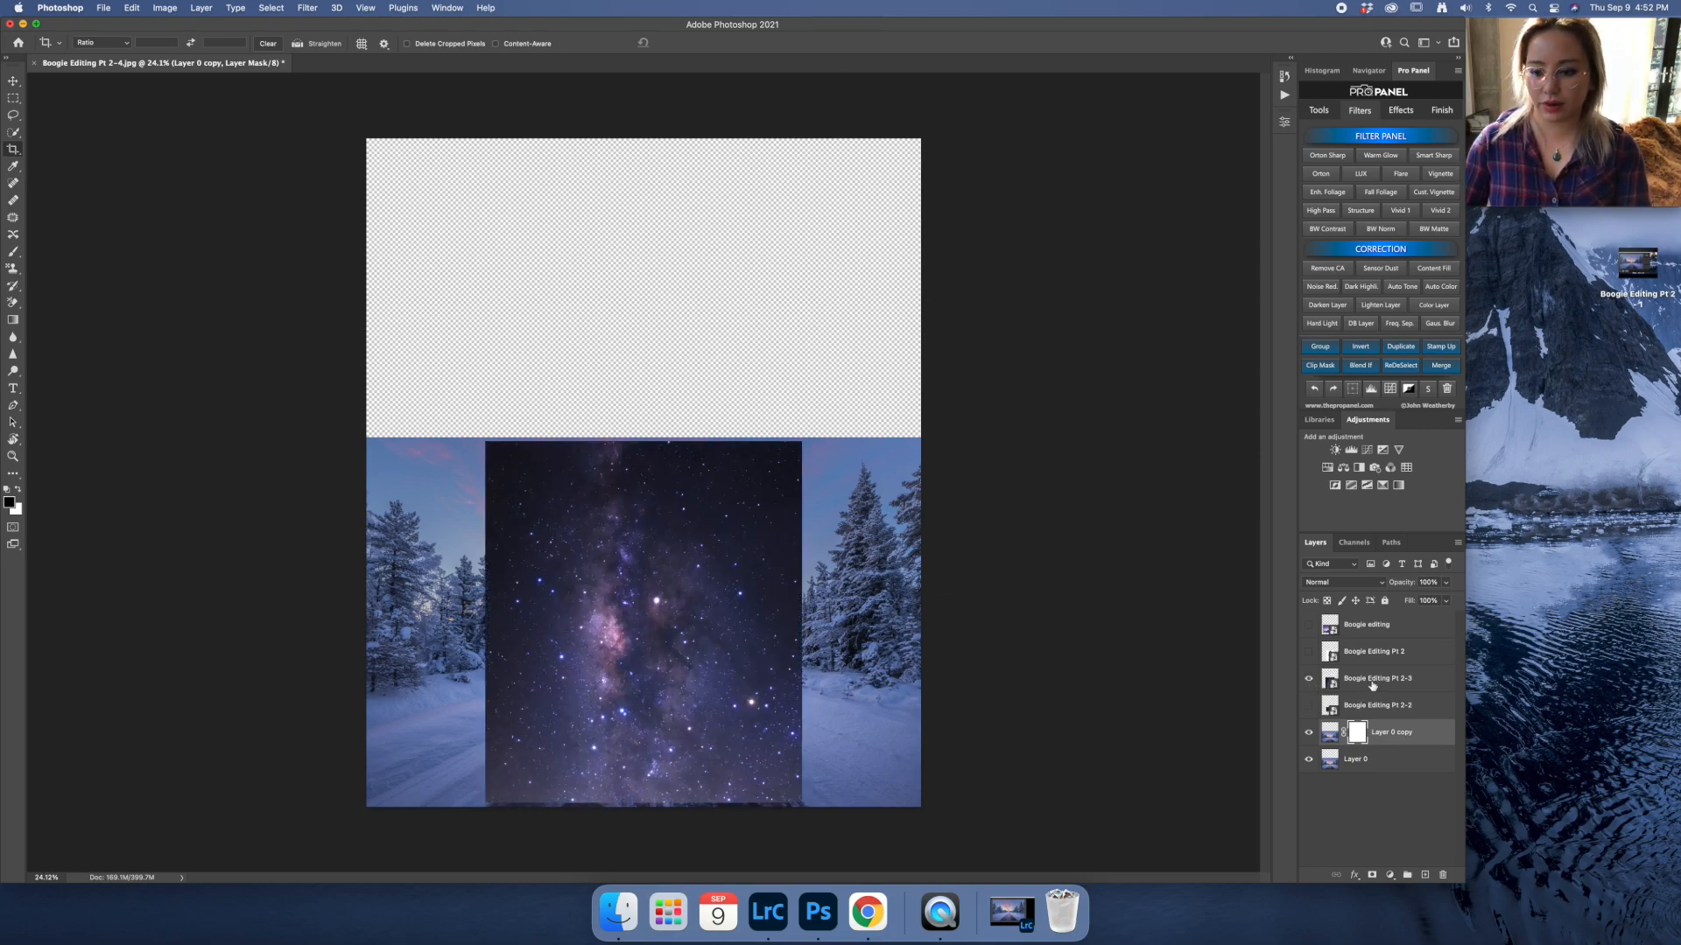
pyautogui.moveTo(1369, 683); pyautogui.dragTo(1356, 747)
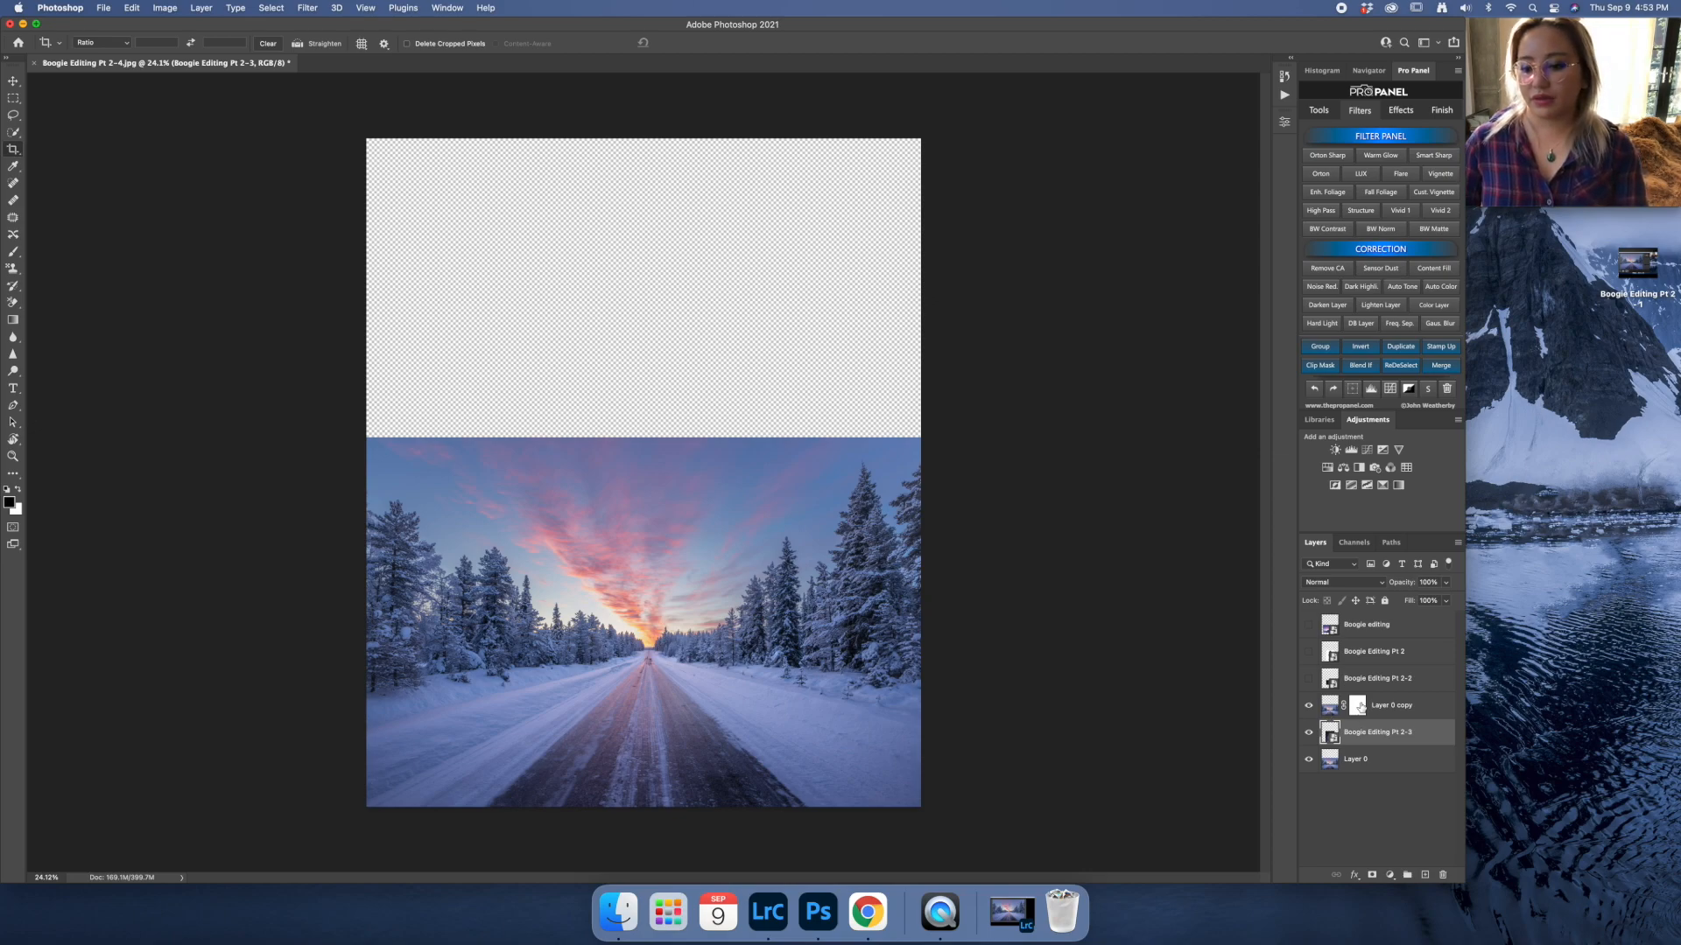
# Fade the upper edge of the road photo's sky with a short black-to-white gradient on Layer 0 copy's mask, and hide Layer 0.
pyautogui.click(1360, 705)
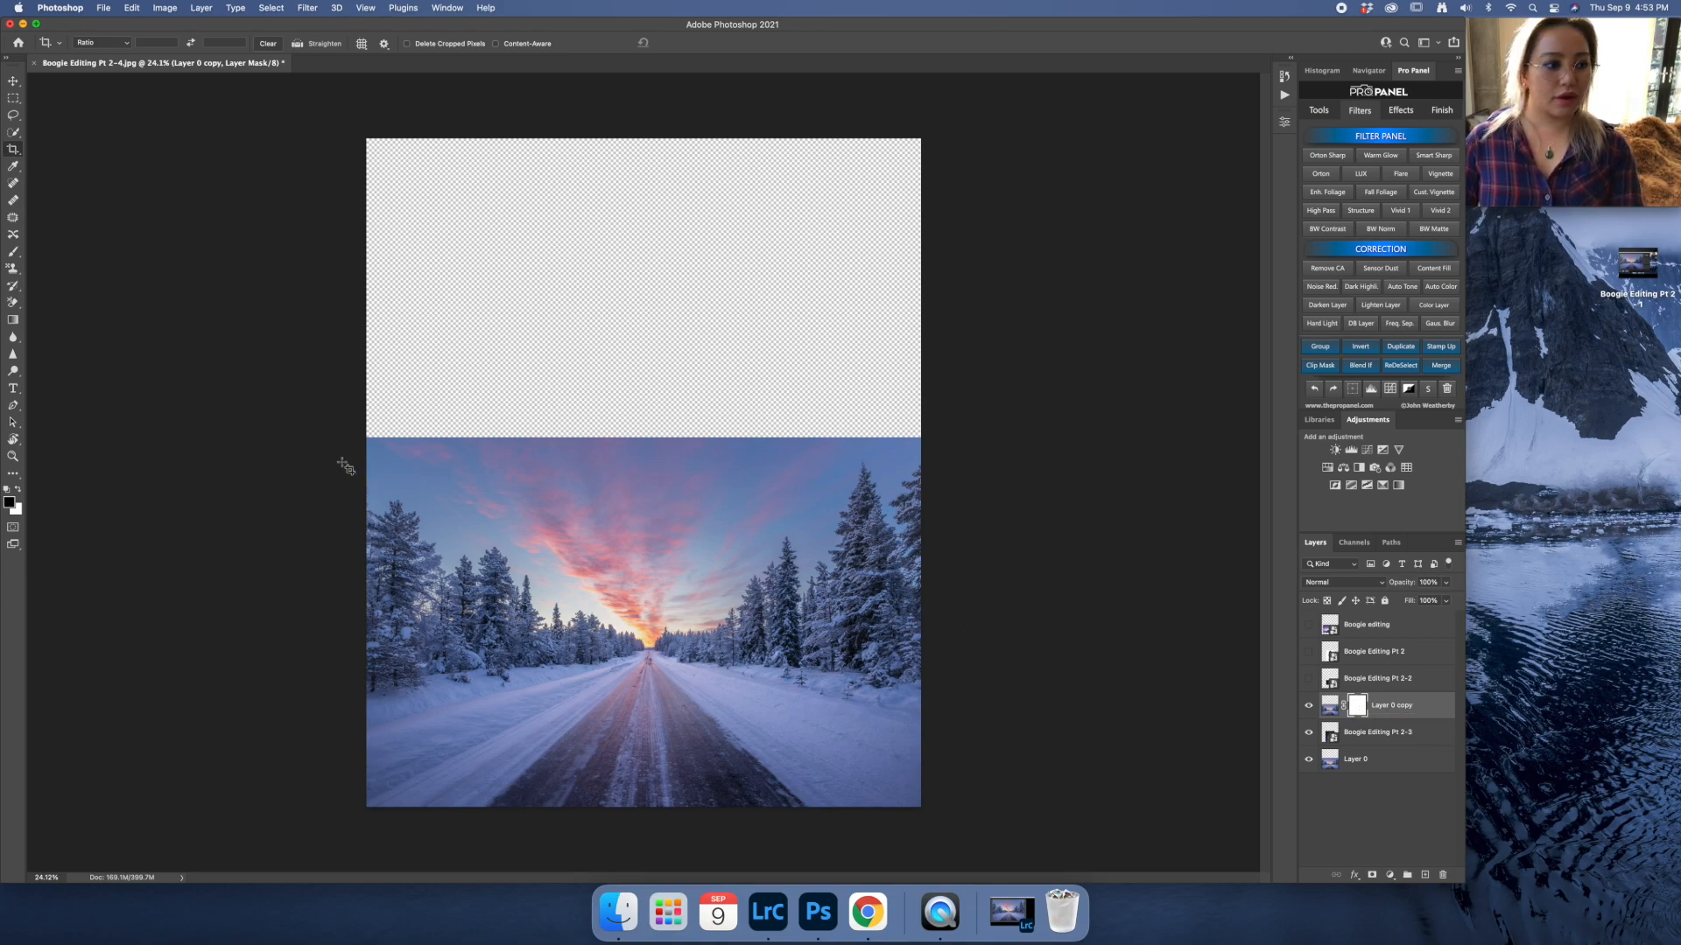
pyautogui.click(13, 321)
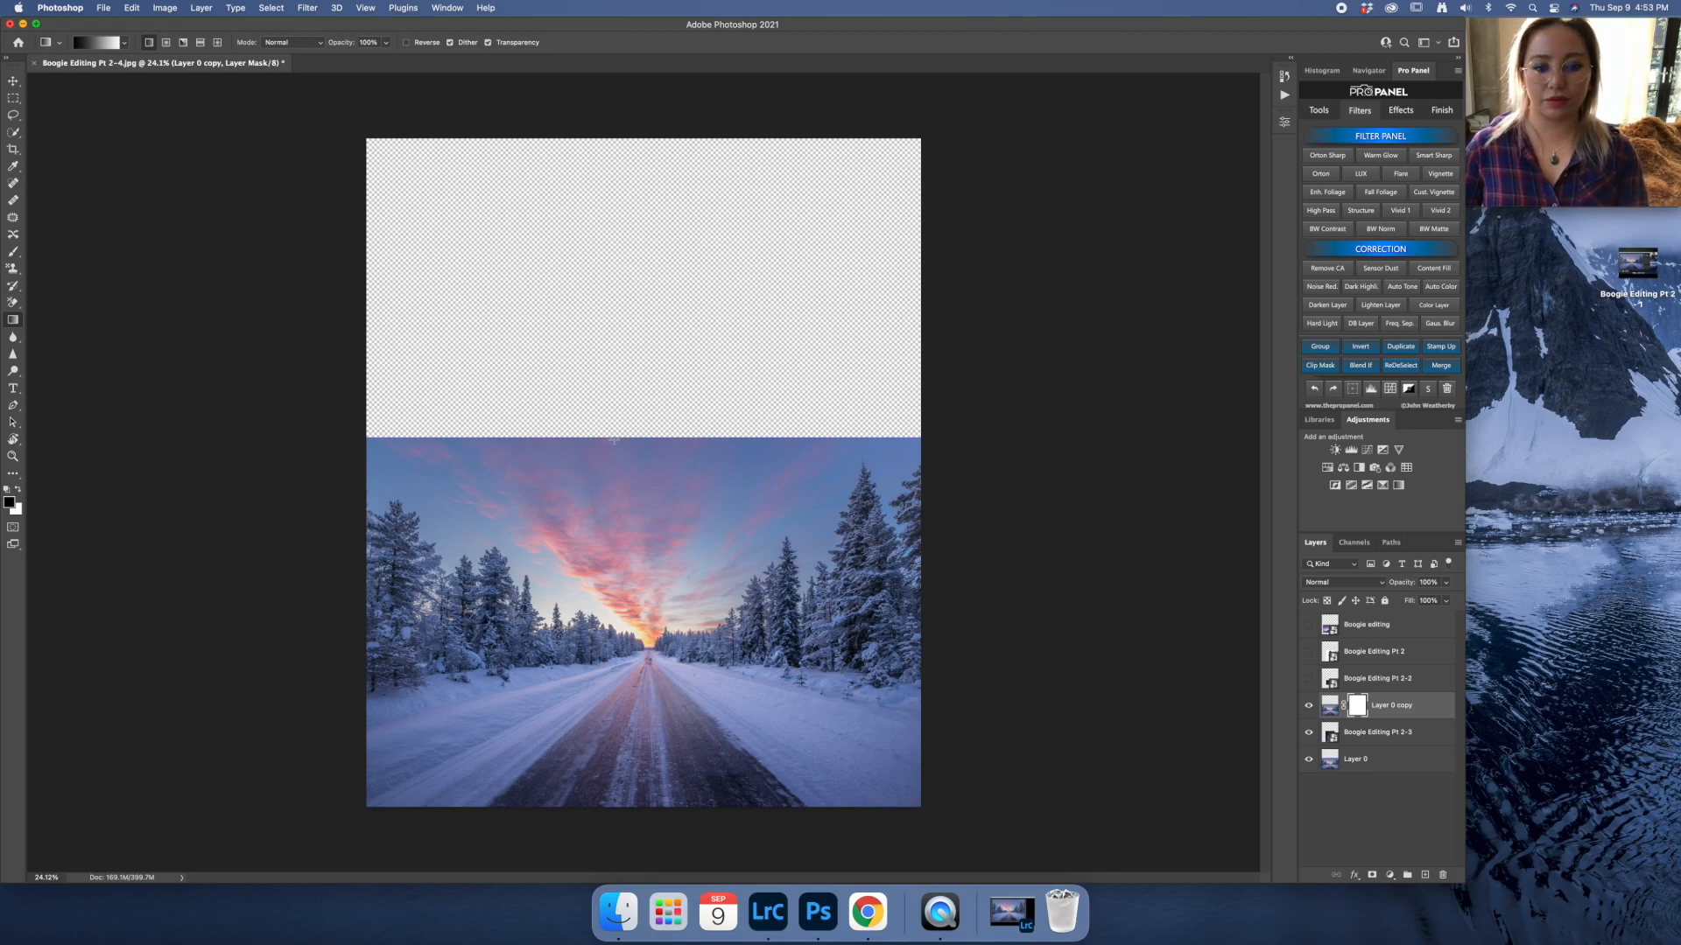
pyautogui.moveTo(619, 438); pyautogui.dragTo(620, 514)
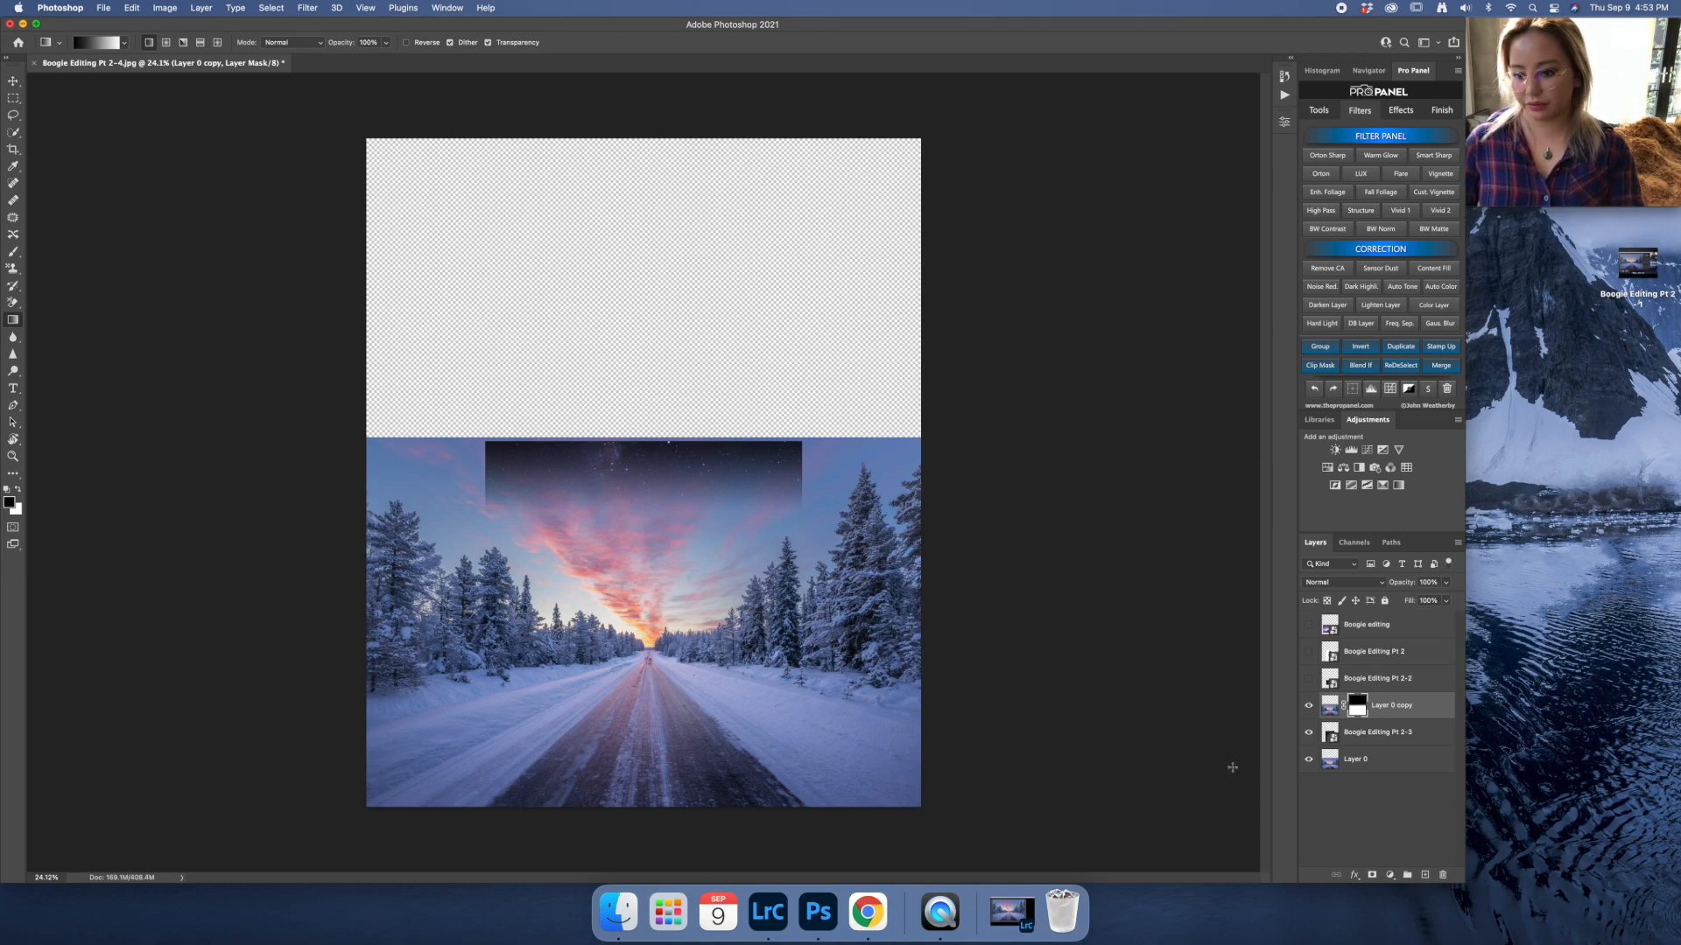
pyautogui.click(1309, 759)
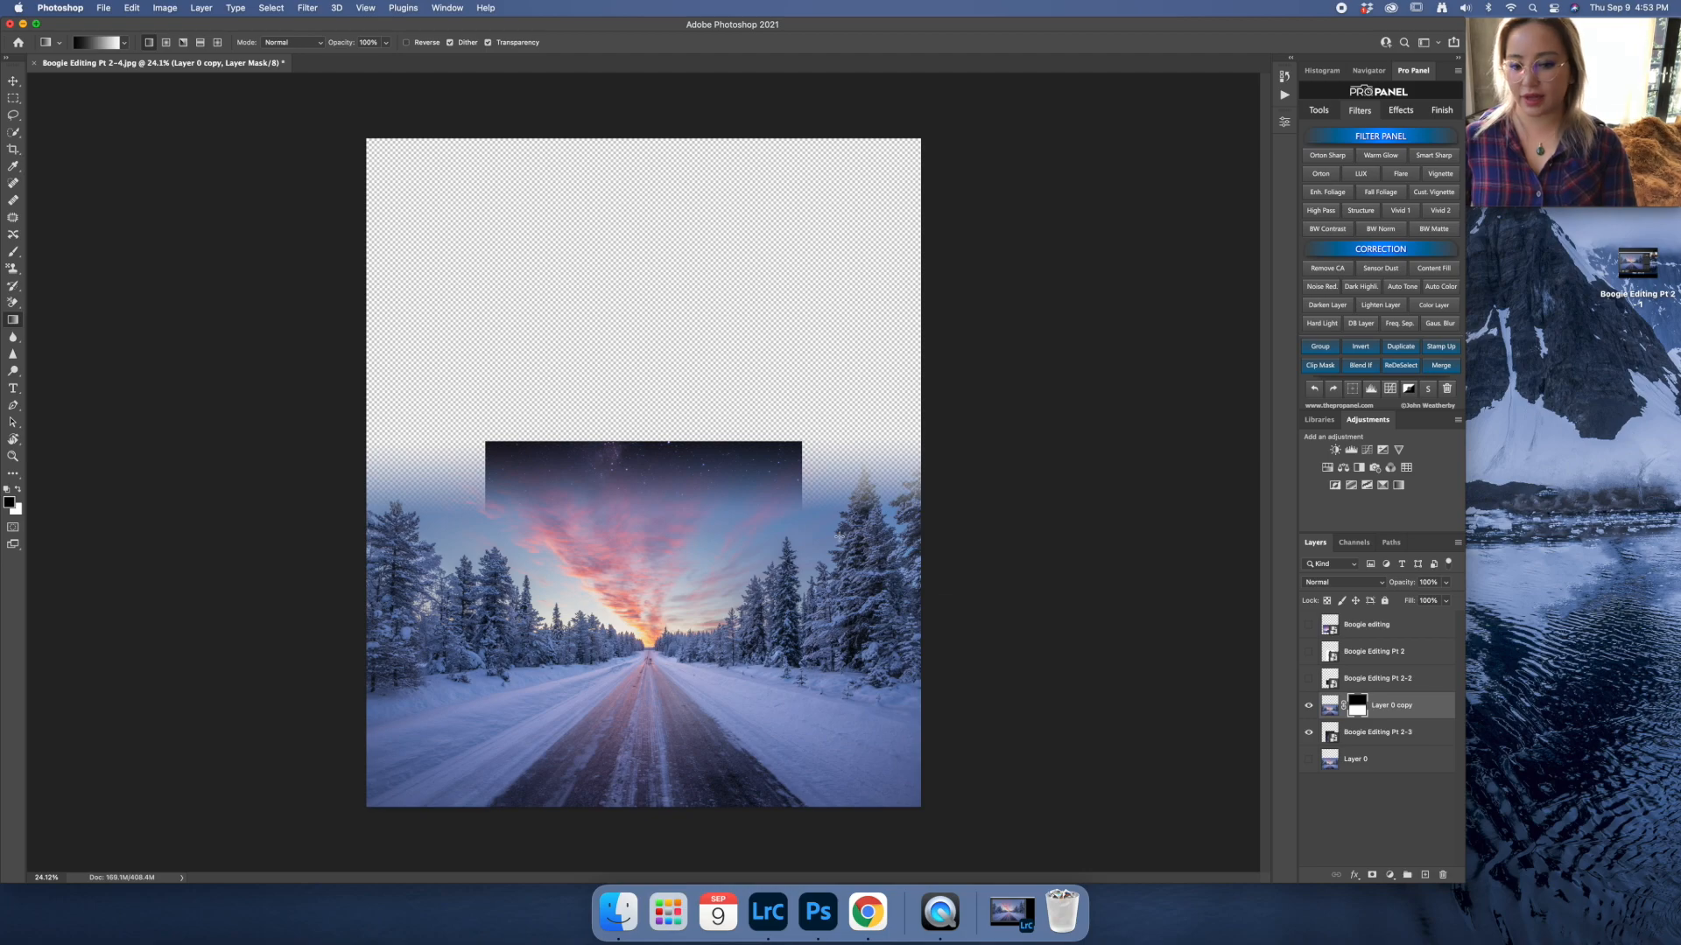
# Scale the Boogie Editing Pt 2-3 galaxy layer to about 175% so it spans the full canvas width.
pyautogui.click(1371, 736)
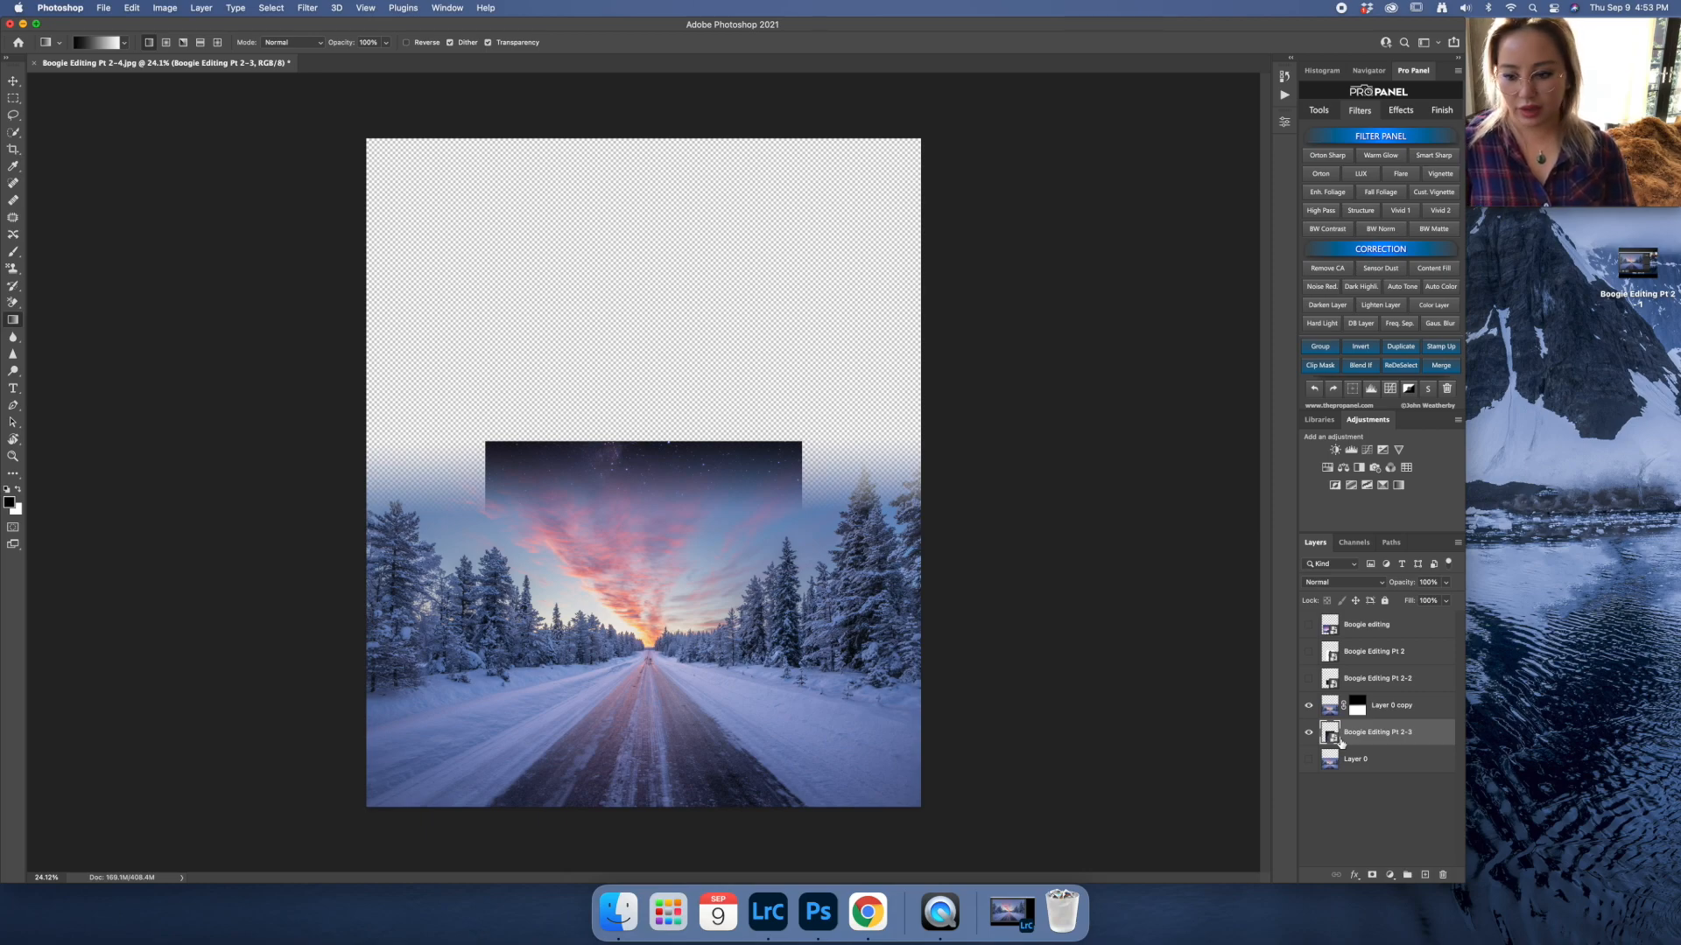
pyautogui.press('super+t')
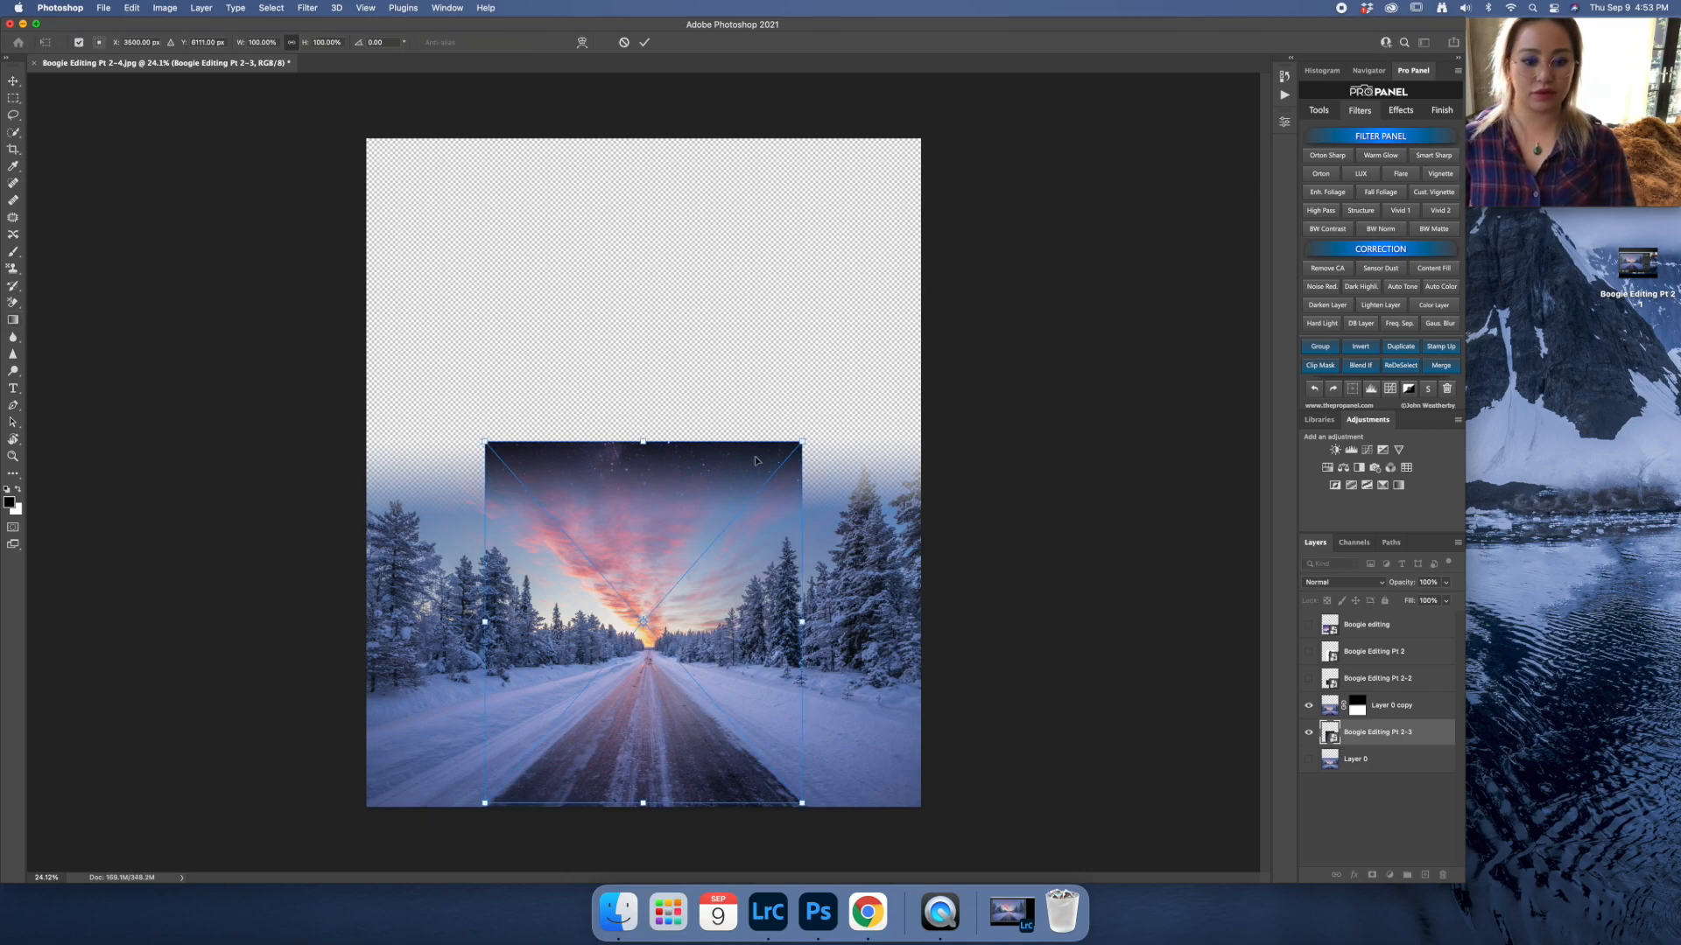
pyautogui.moveTo(650, 449); pyautogui.dragTo(664, 172)
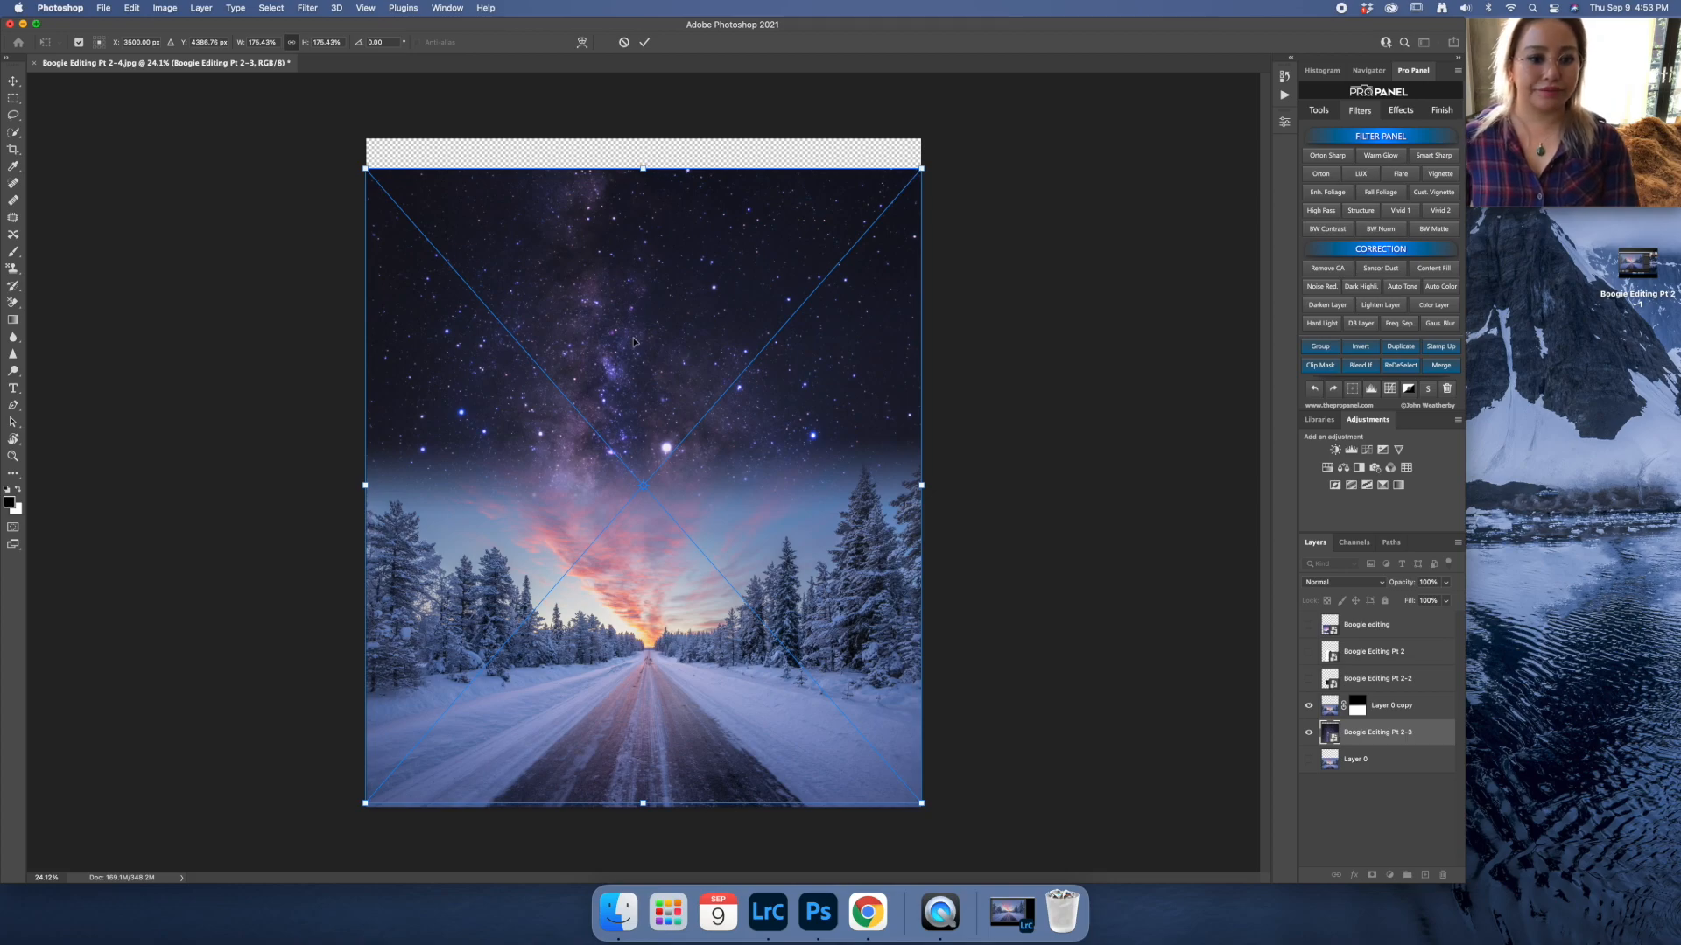
pyautogui.moveTo(646, 392); pyautogui.dragTo(661, 234)
pyautogui.moveTo(921, 376); pyautogui.dragTo(722, 397)
pyautogui.moveTo(583, 403); pyautogui.dragTo(689, 423)
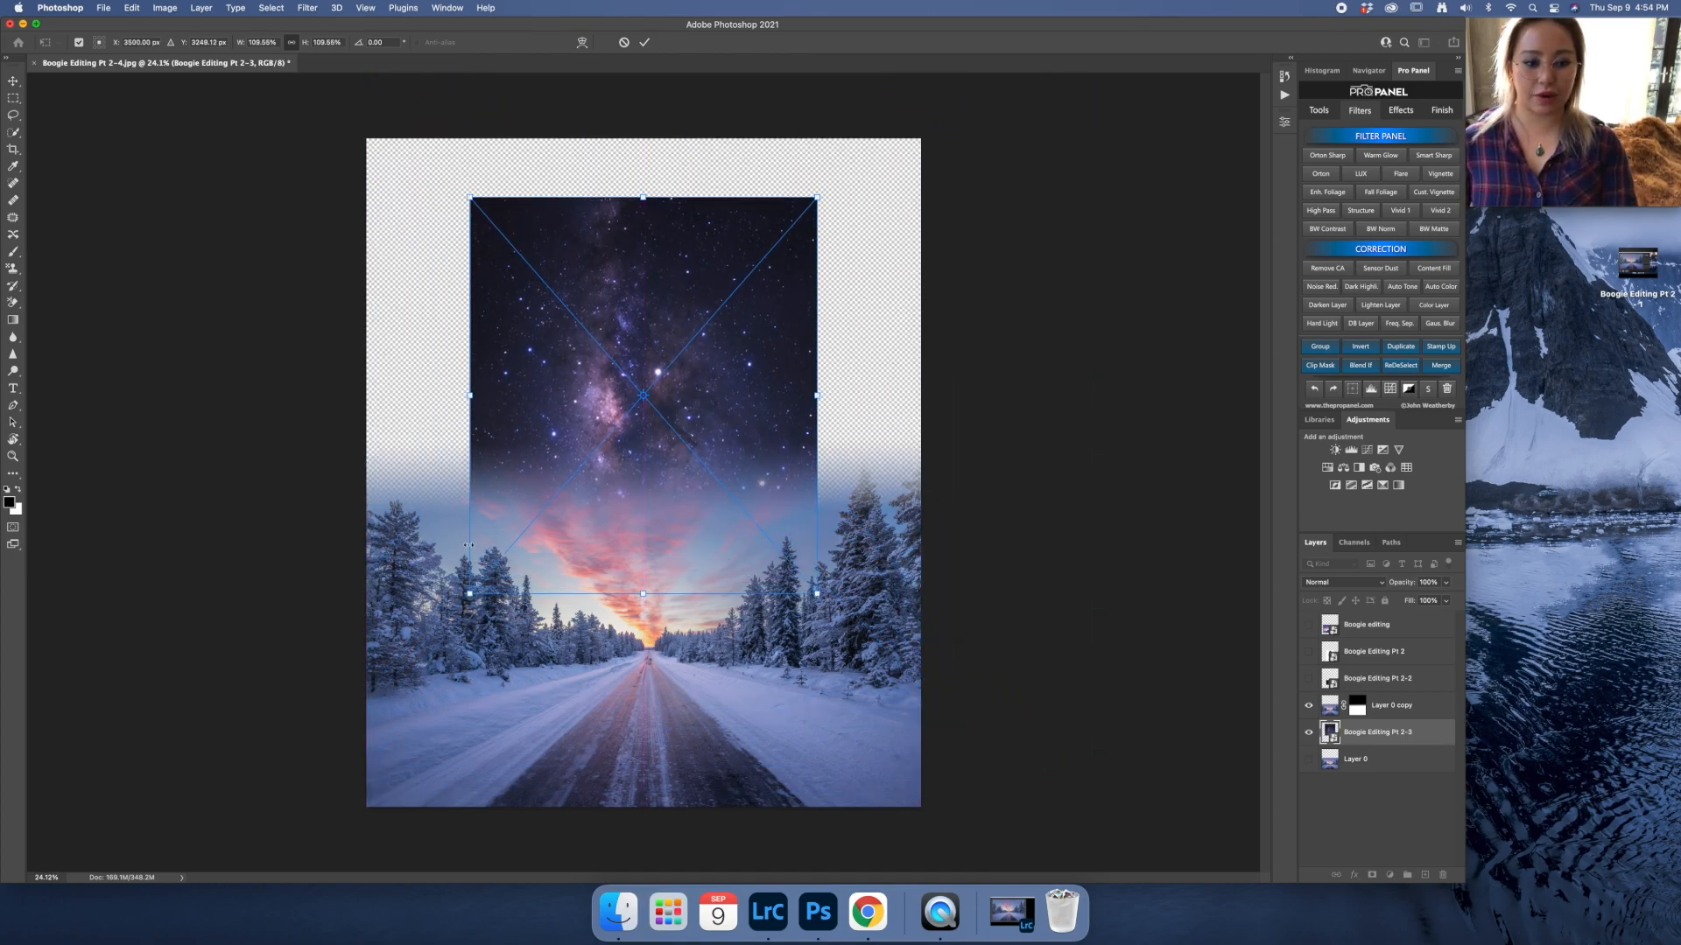
pyautogui.moveTo(814, 396); pyautogui.dragTo(919, 403)
pyautogui.moveTo(473, 398); pyautogui.dragTo(368, 419)
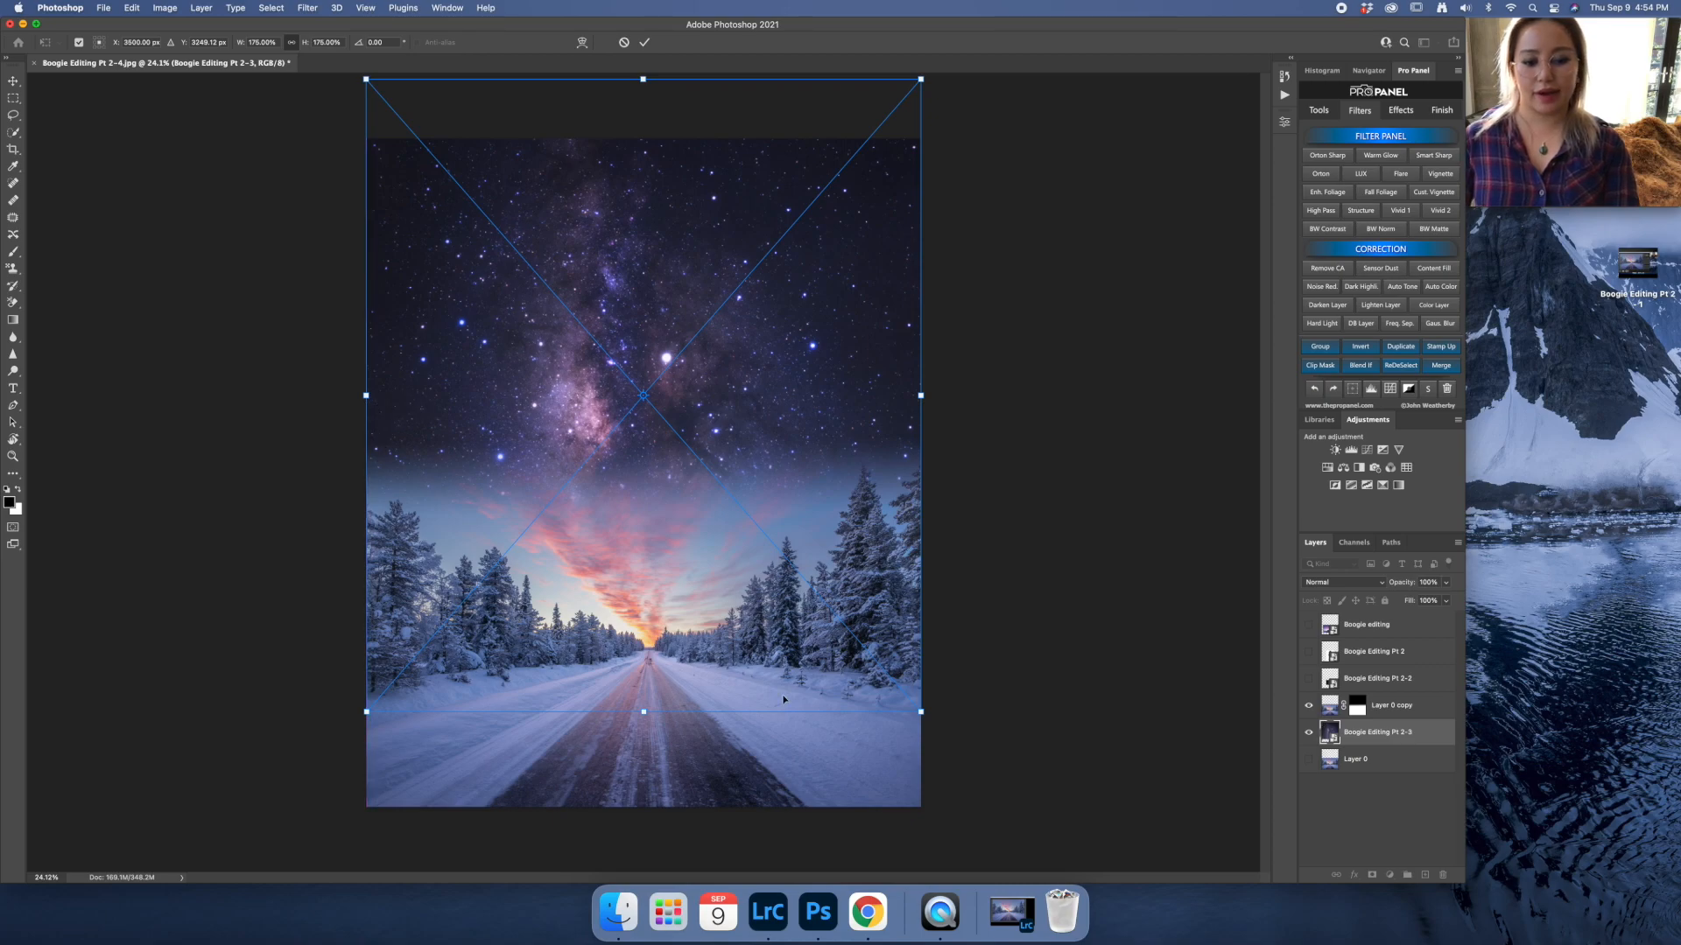
# Move the enlarged galaxy down and slightly left so its bright core sits just above the sunset clouds, and apply the transform.
pyautogui.moveTo(709, 334); pyautogui.dragTo(732, 495)
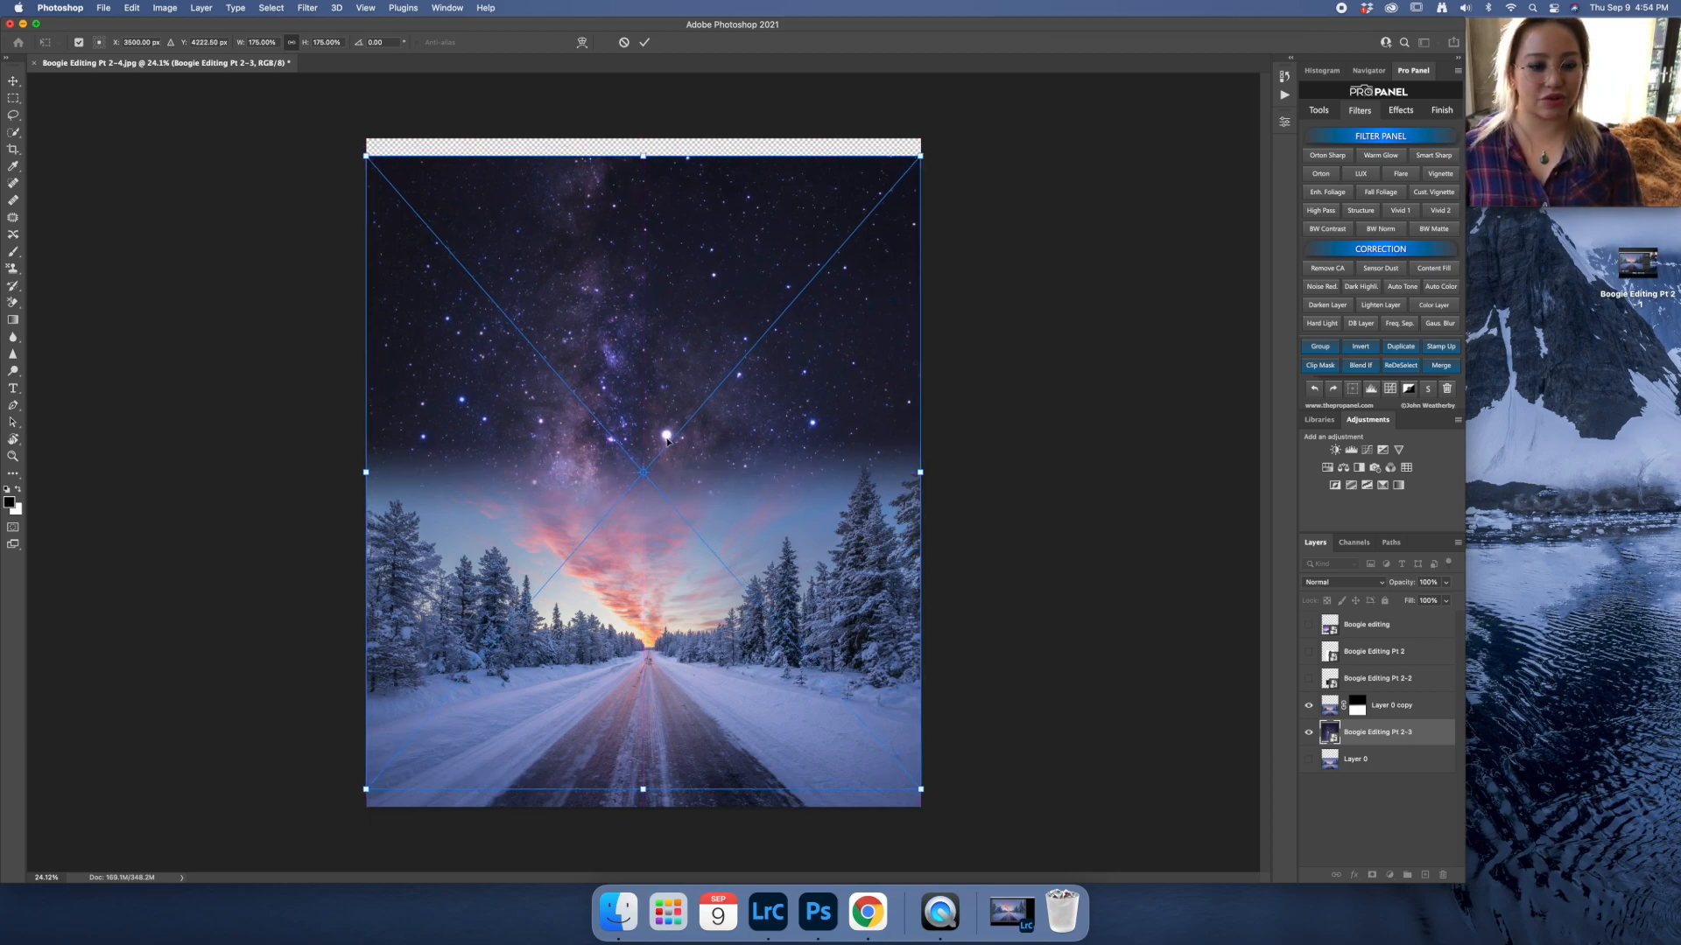
pyautogui.moveTo(687, 394)
pyautogui.mouseDown()
pyautogui.moveTo(690, 466)
pyautogui.moveTo(690, 364)
pyautogui.mouseUp()
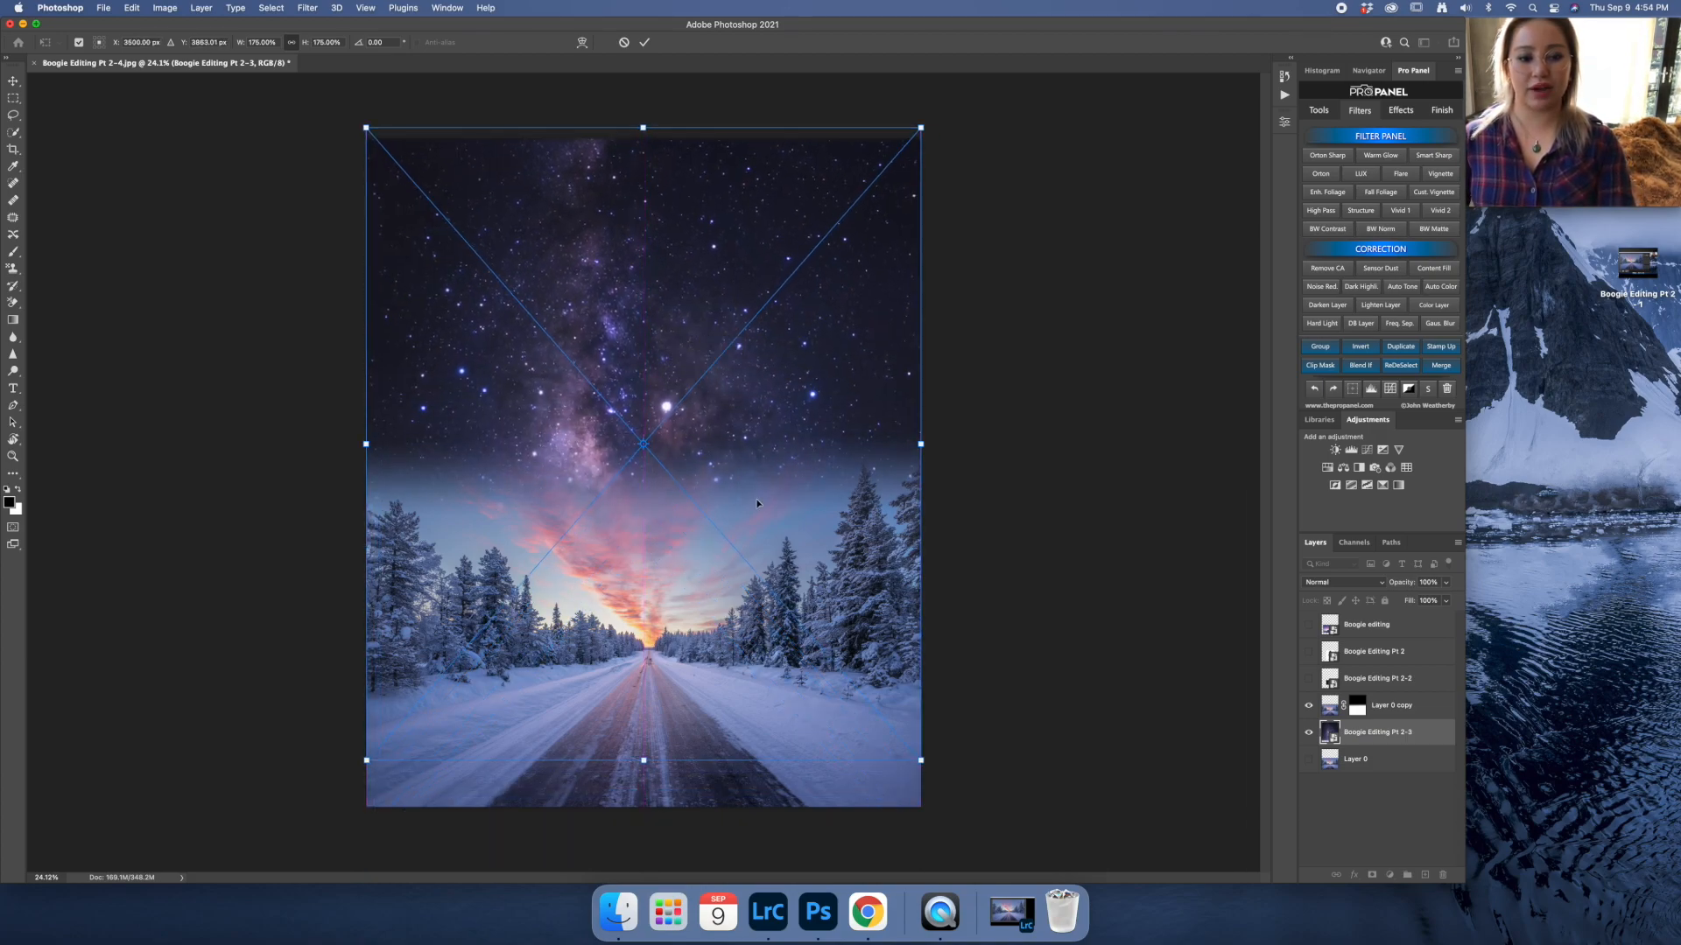
pyautogui.moveTo(724, 455)
pyautogui.mouseDown()
pyautogui.moveTo(712, 423)
pyautogui.moveTo(724, 474)
pyautogui.moveTo(734, 428)
pyautogui.mouseUp()
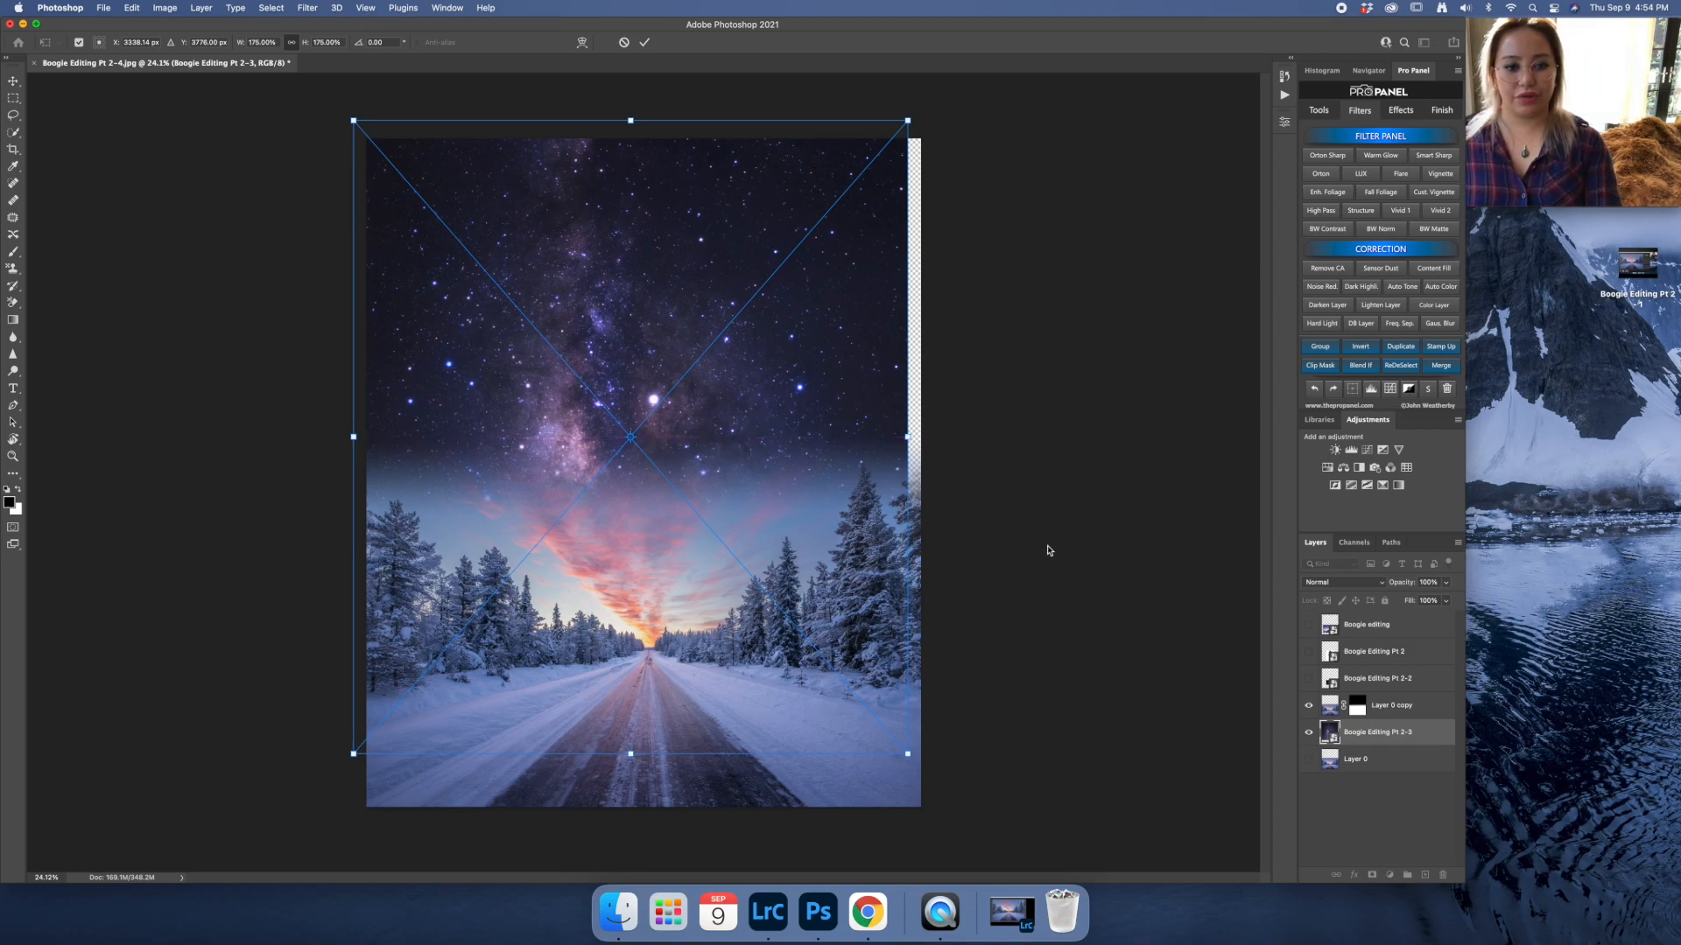
pyautogui.click(645, 43)
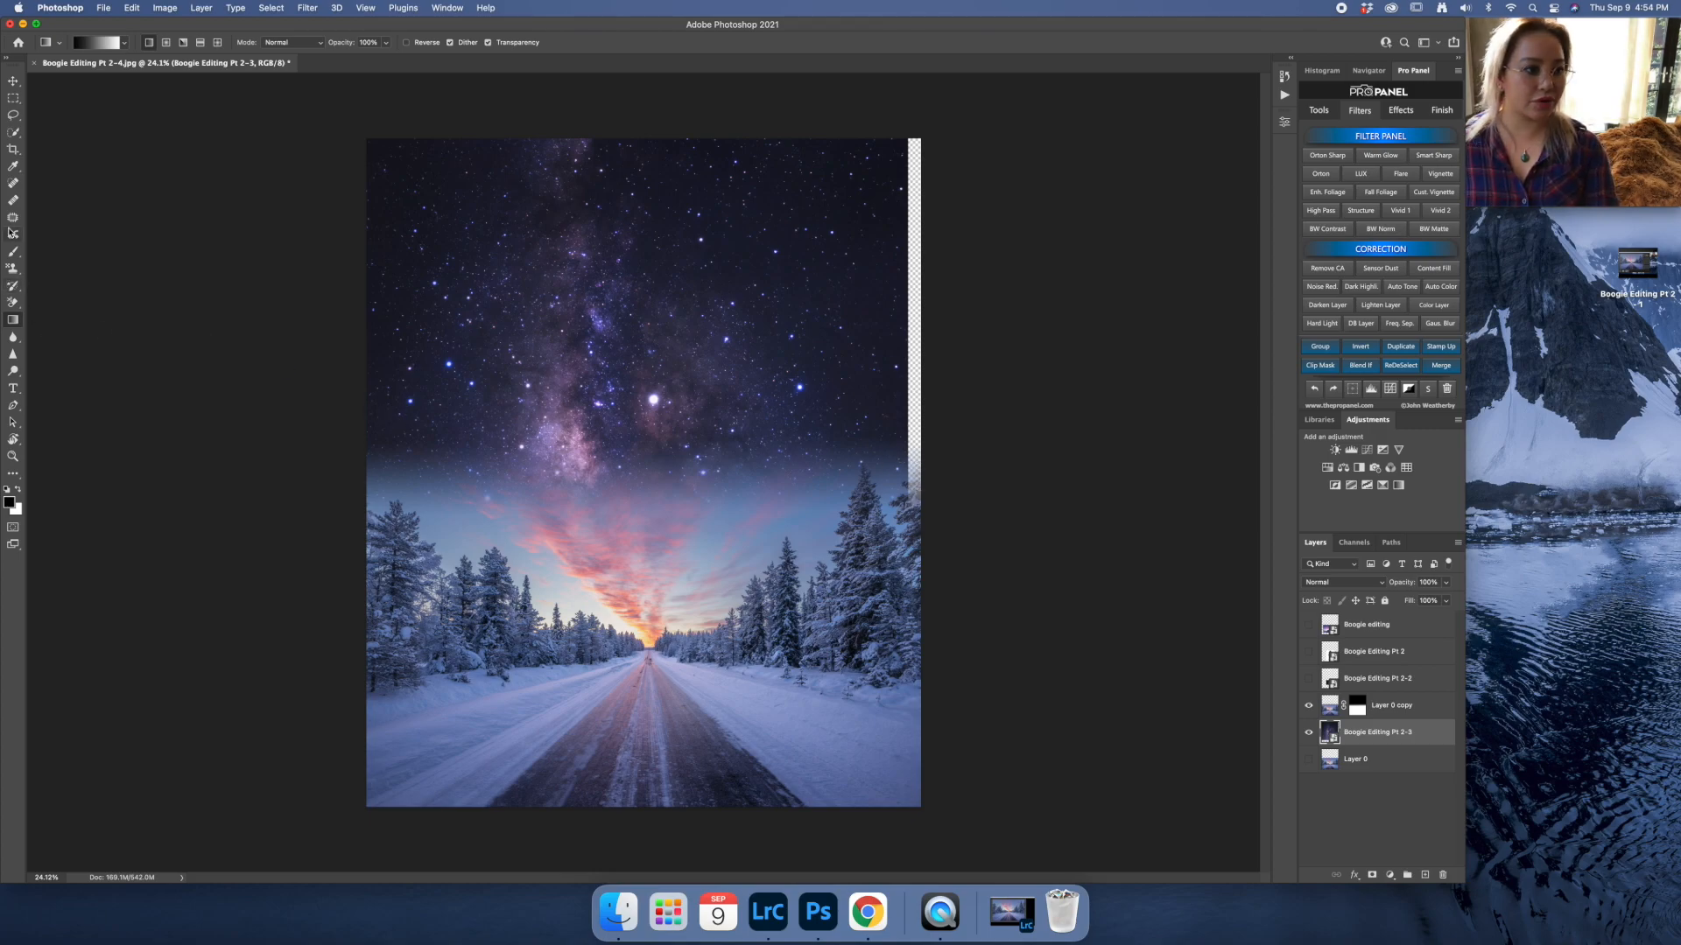
# Crop the canvas narrower to remove the transparent strip beside the galaxy, and extend it slightly upward into the starry sky.
pyautogui.click(13, 150)
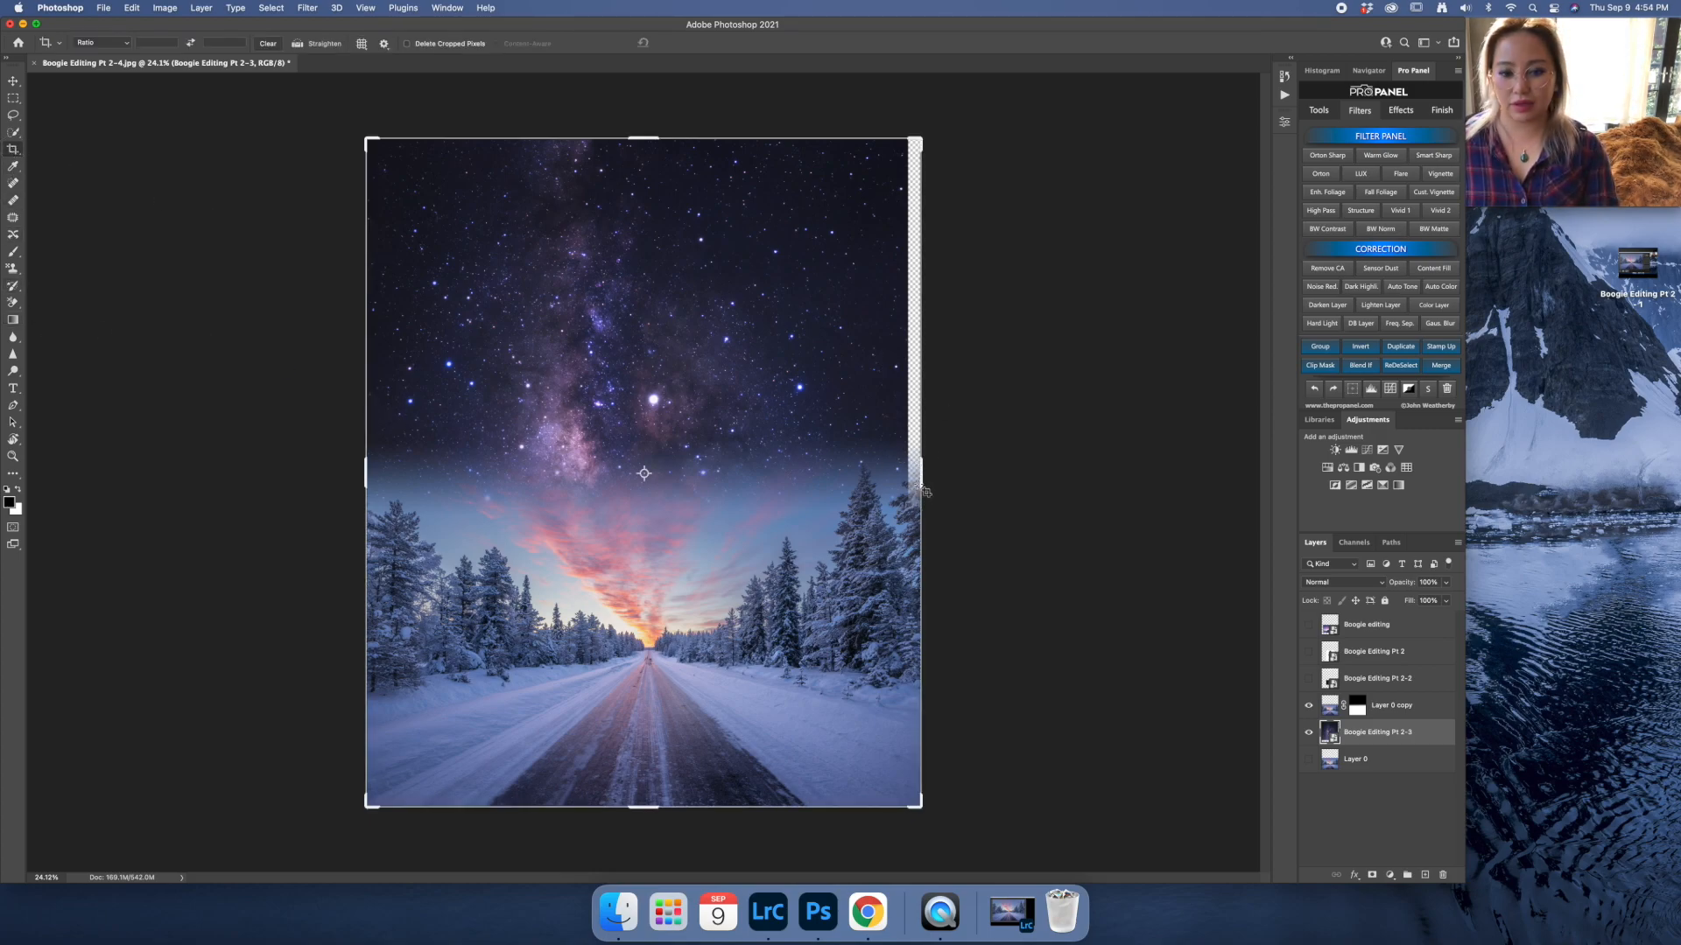
pyautogui.moveTo(919, 488); pyautogui.dragTo(915, 477)
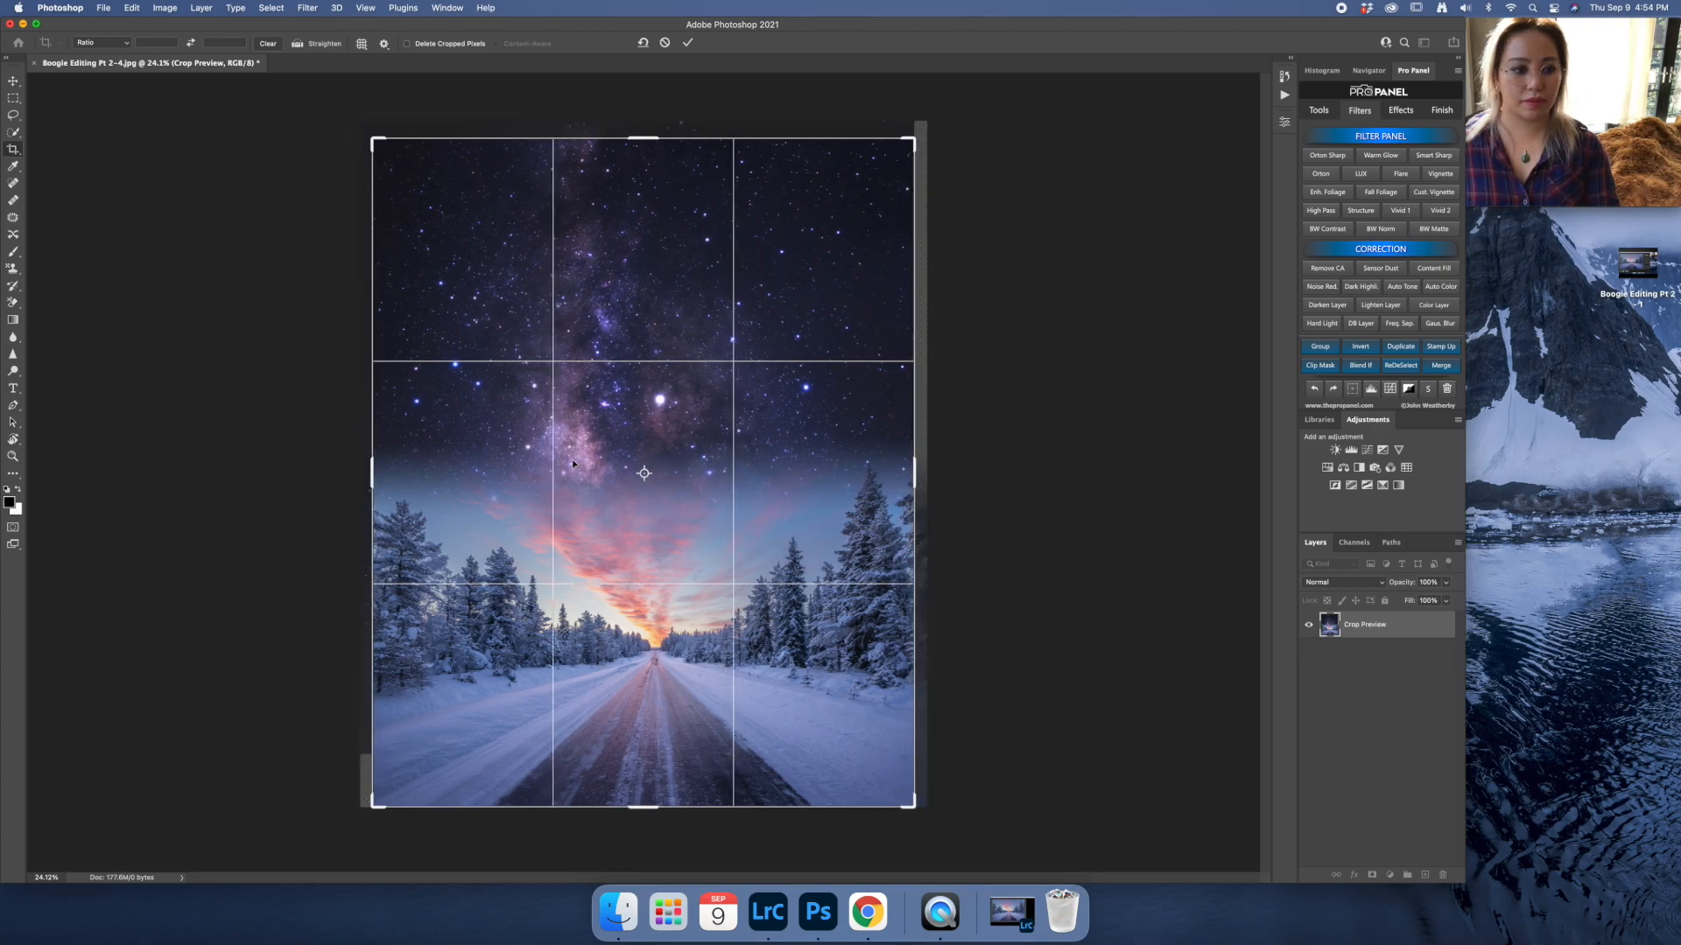
pyautogui.moveTo(627, 134); pyautogui.dragTo(632, 129)
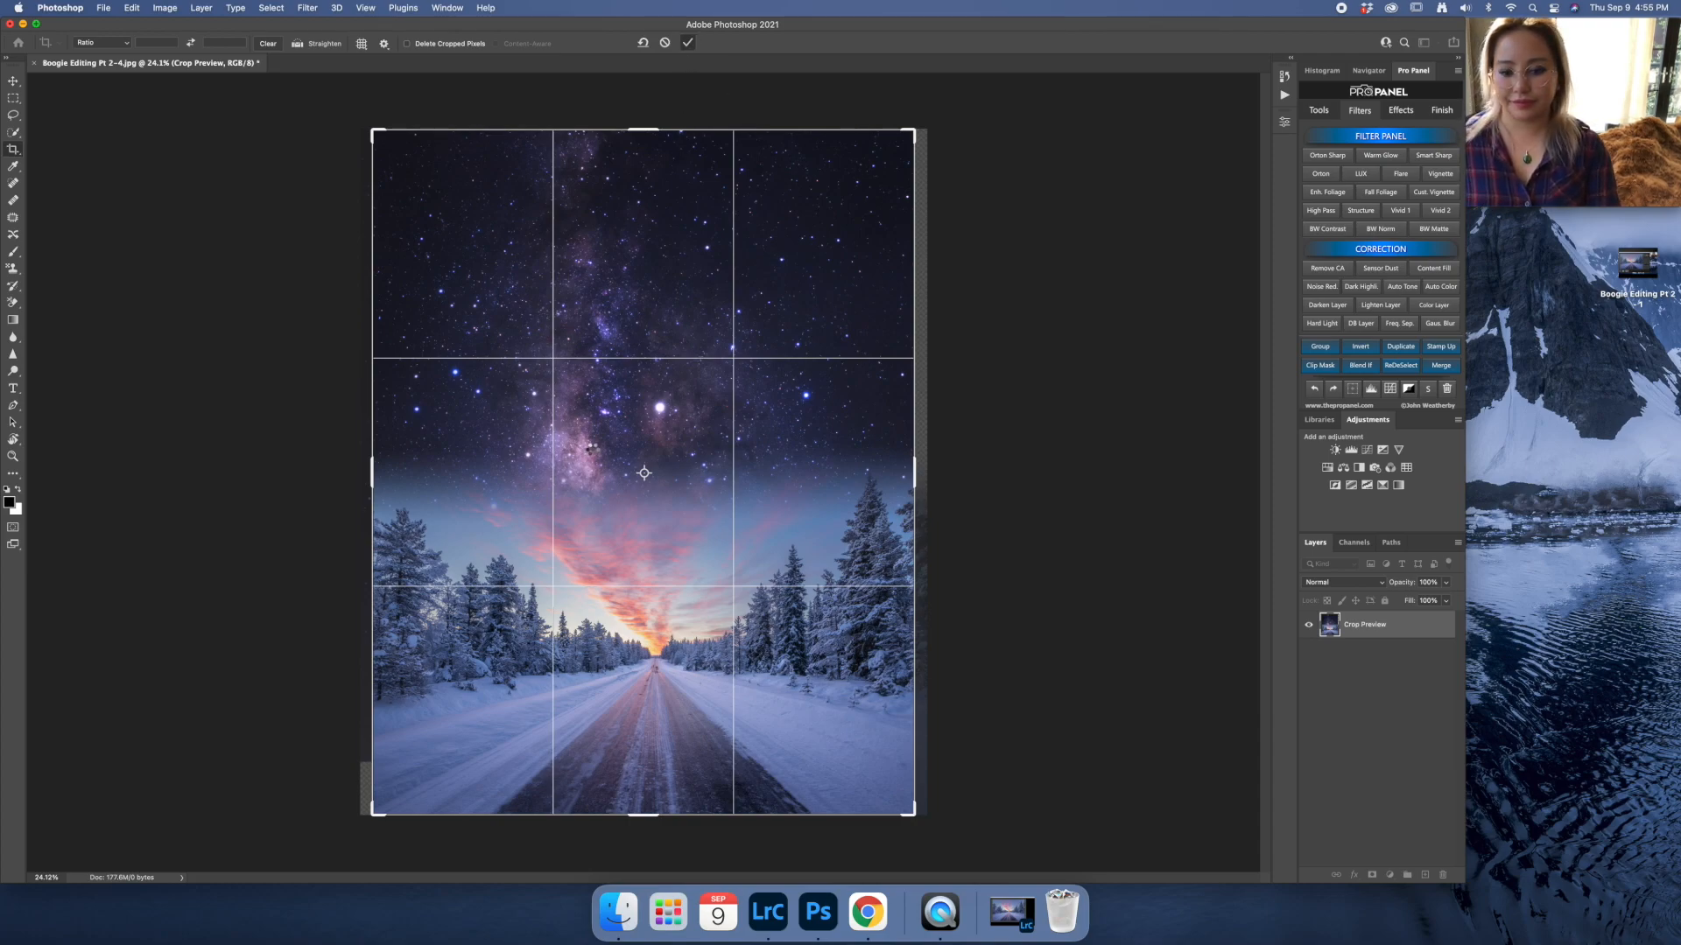
pyautogui.press('Return')
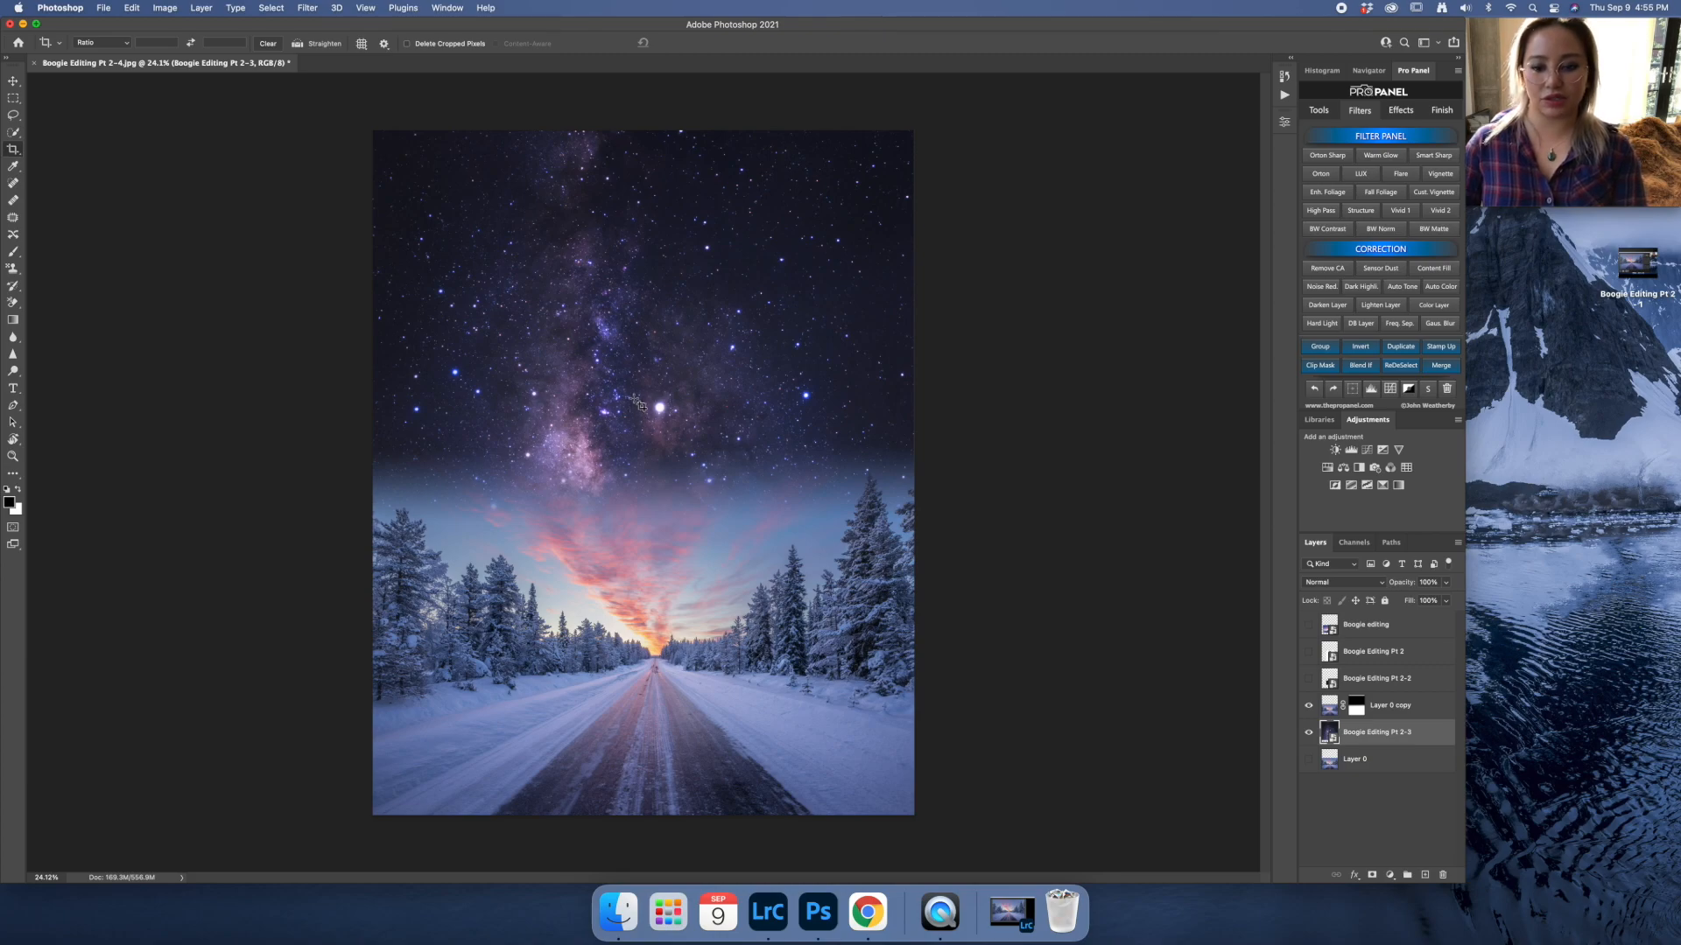
# Target Layer 0 copy's mask with the Brush tool, setting the brush hardness to 0% and increasing its size.
pyautogui.click(1356, 706)
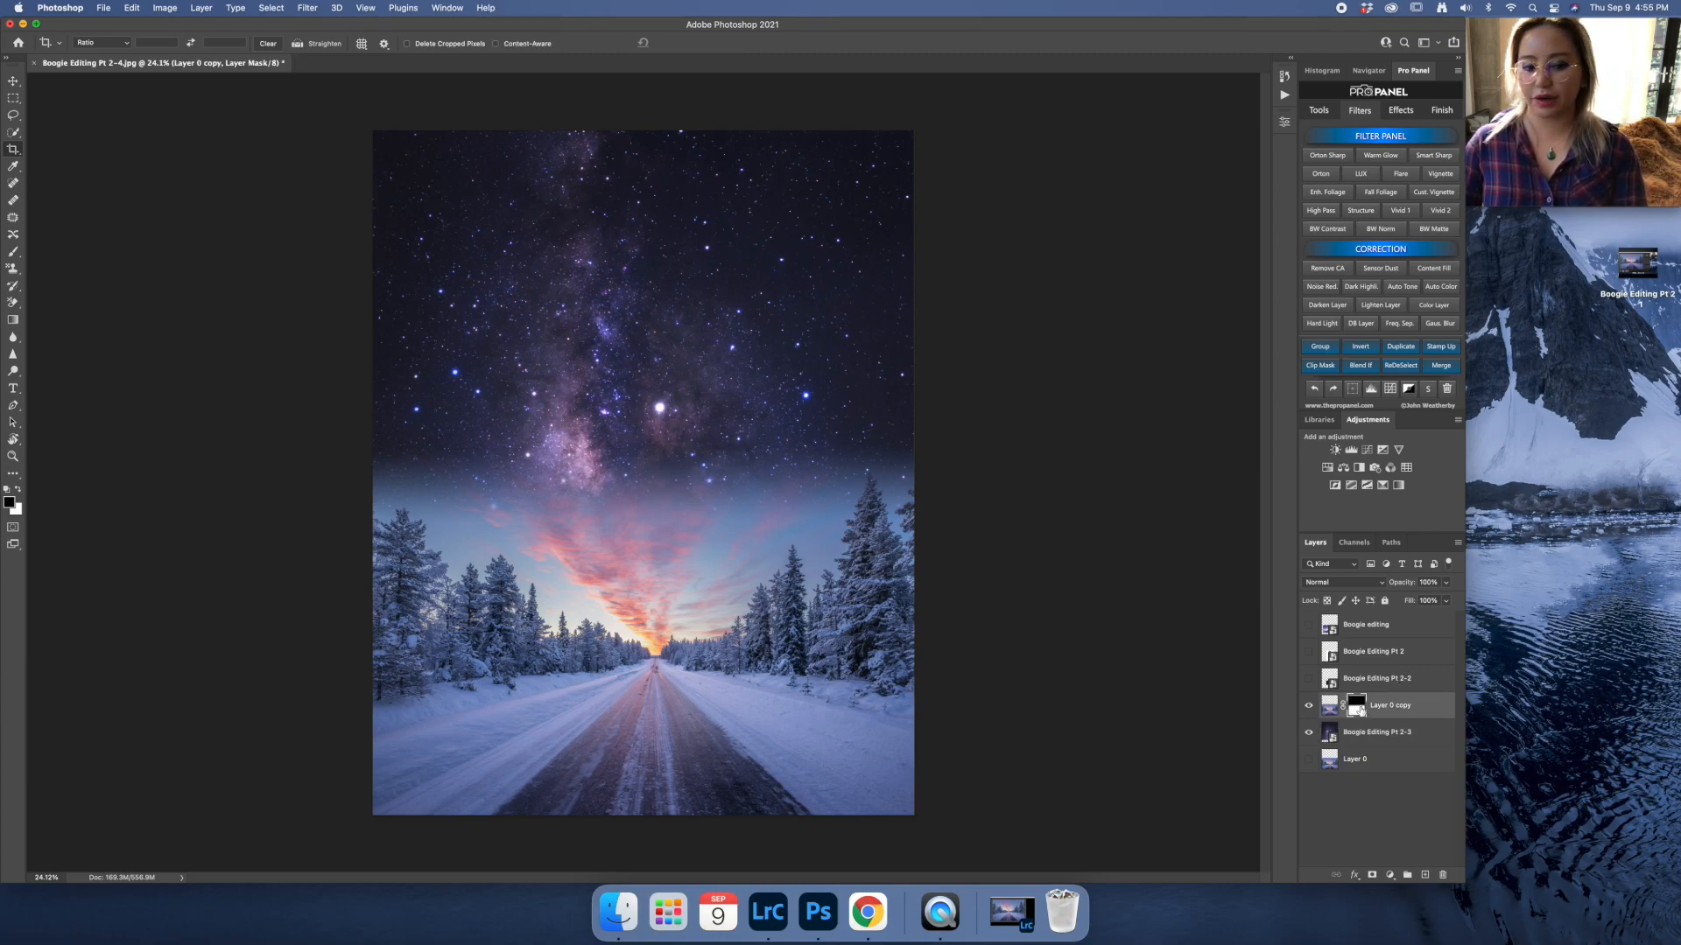
pyautogui.press('b')
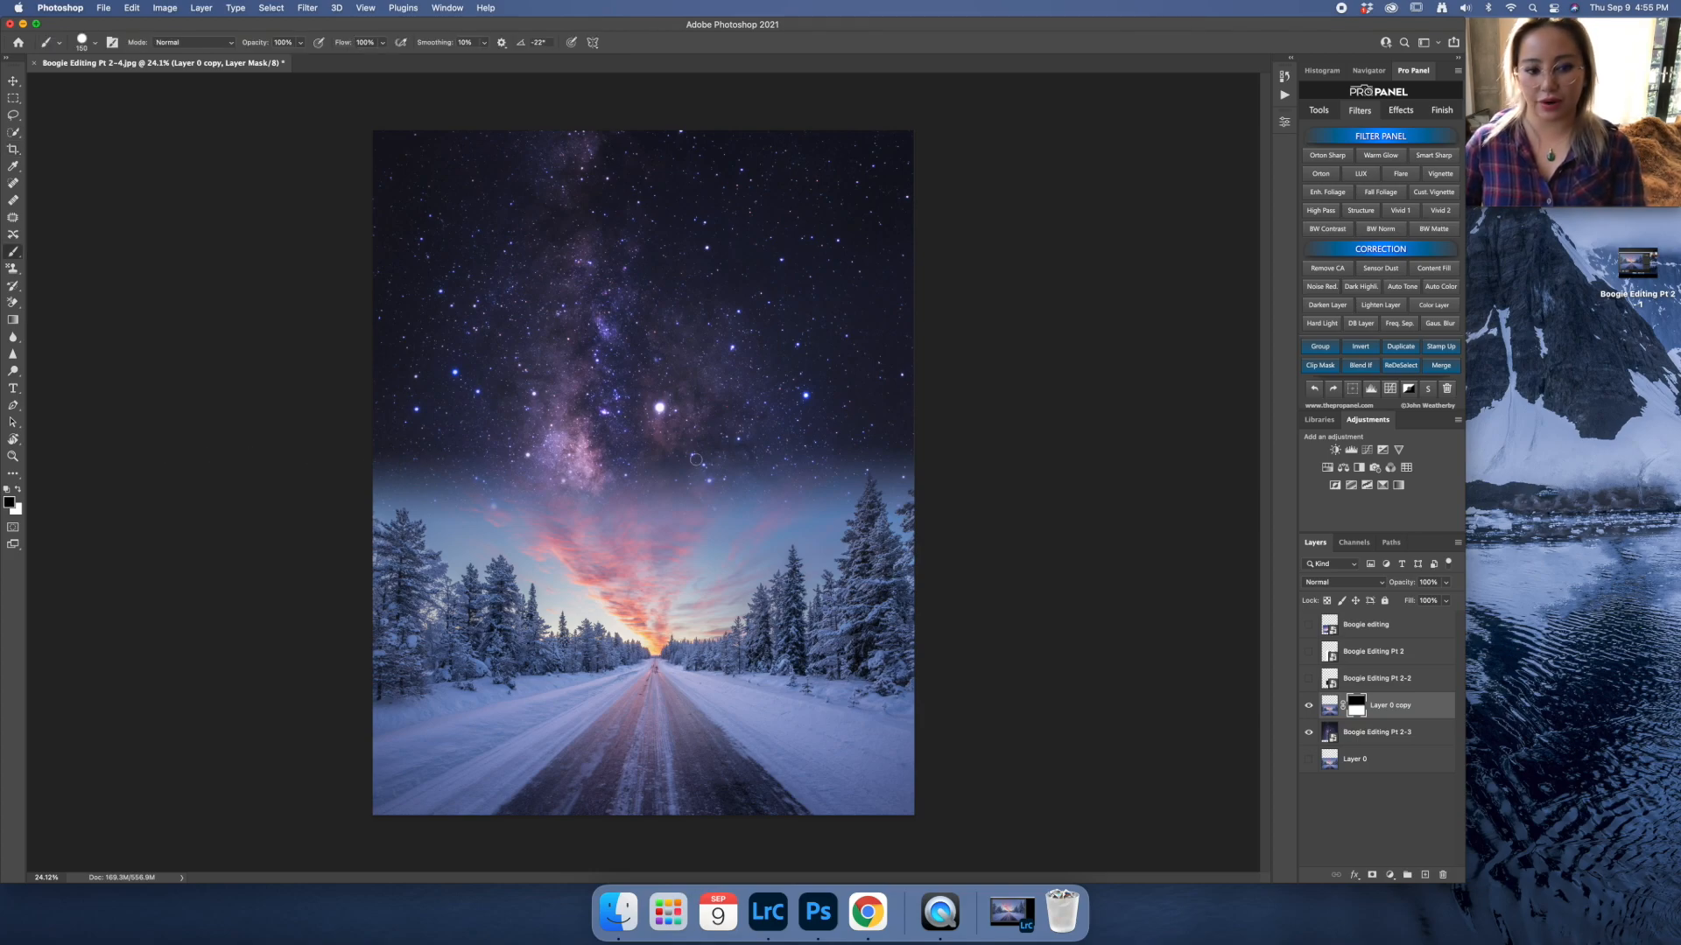
pyautogui.rightClick(643, 301)
pyautogui.moveTo(783, 364); pyautogui.dragTo(698, 361)
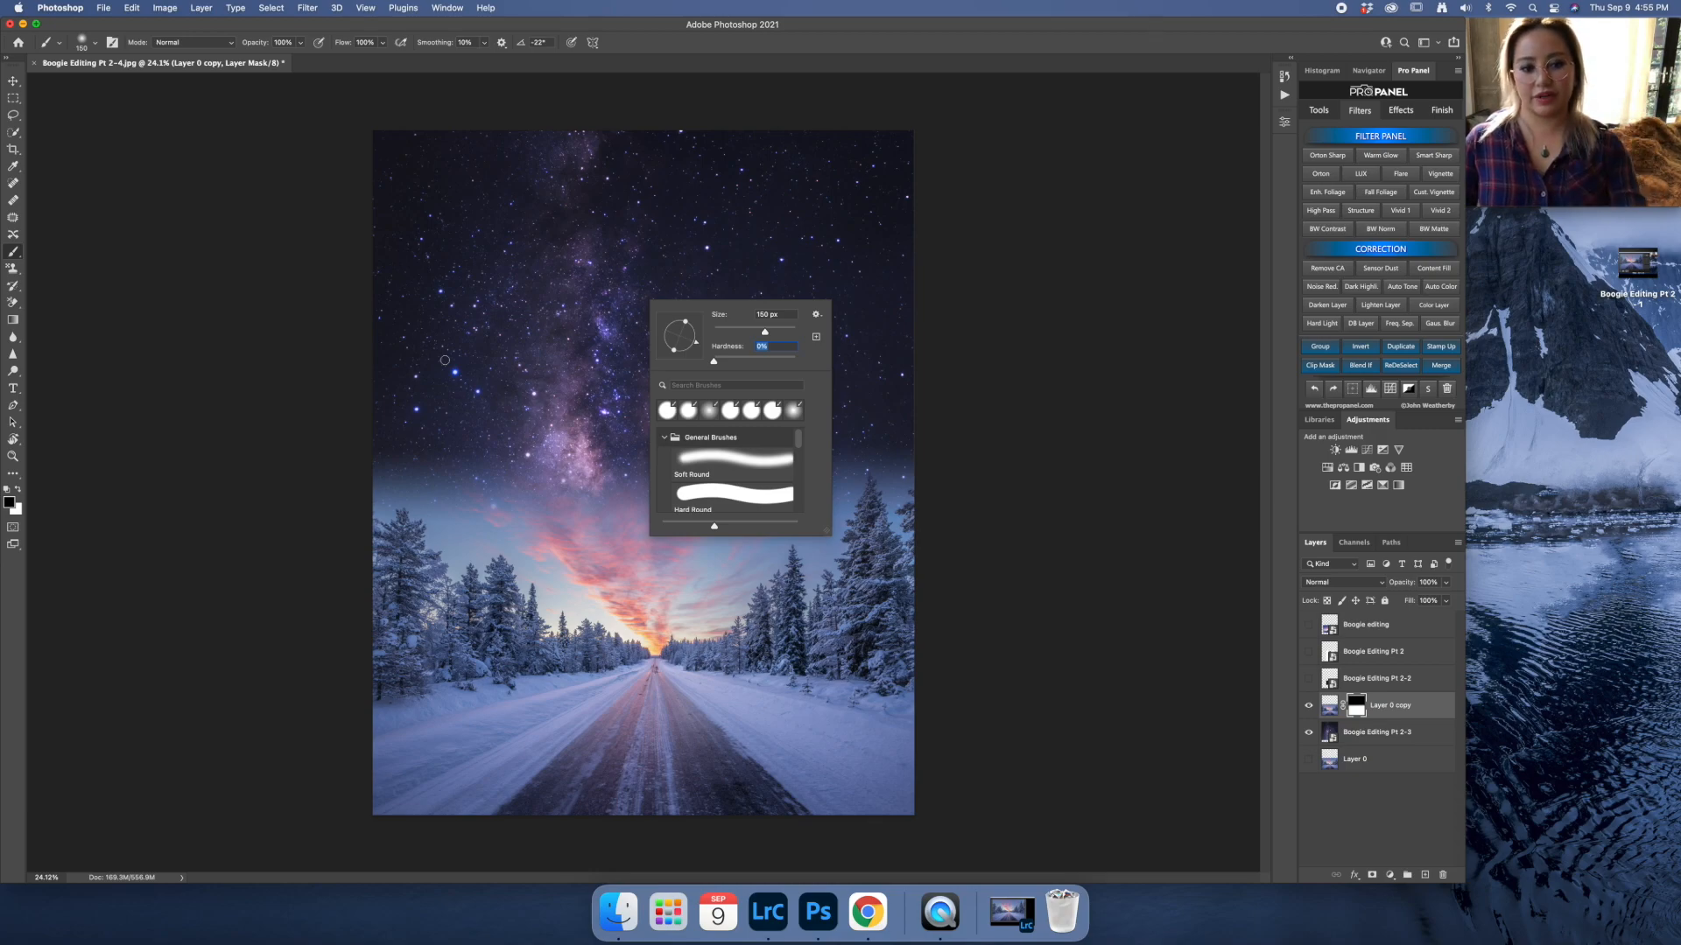
pyautogui.moveTo(765, 334); pyautogui.dragTo(780, 334)
pyautogui.click(536, 376)
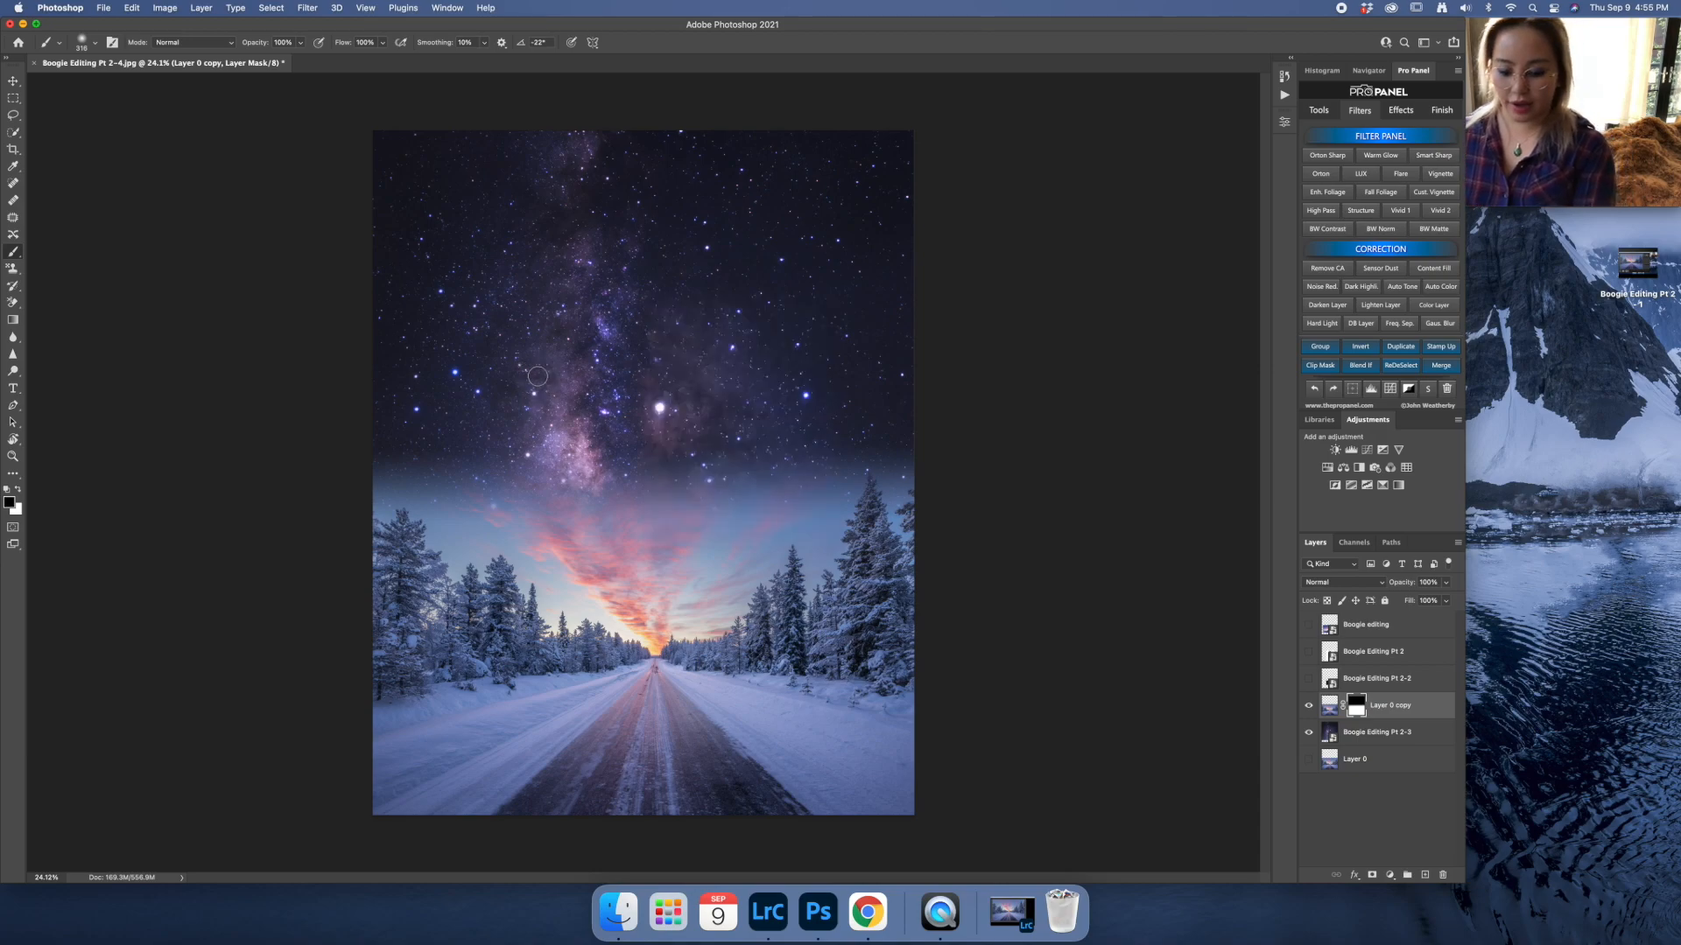
# Enlarge the brush to 2800 px and paint black and white on Layer 0 copy's mask to soften the transition between galaxy and sunset sky.
pyautogui.press(']')
pyautogui.press(']')
pyautogui.press(']')
pyautogui.press(']')
pyautogui.press(']')
pyautogui.press(']')
pyautogui.press(']')
pyautogui.press(']')
pyautogui.press(']')
pyautogui.press(']')
pyautogui.press(']')
pyautogui.press(']')
pyautogui.press(']')
pyautogui.press(']')
pyautogui.press(']')
pyautogui.press(']')
pyautogui.press(']')
pyautogui.press(']')
pyautogui.press(']')
pyautogui.press(']')
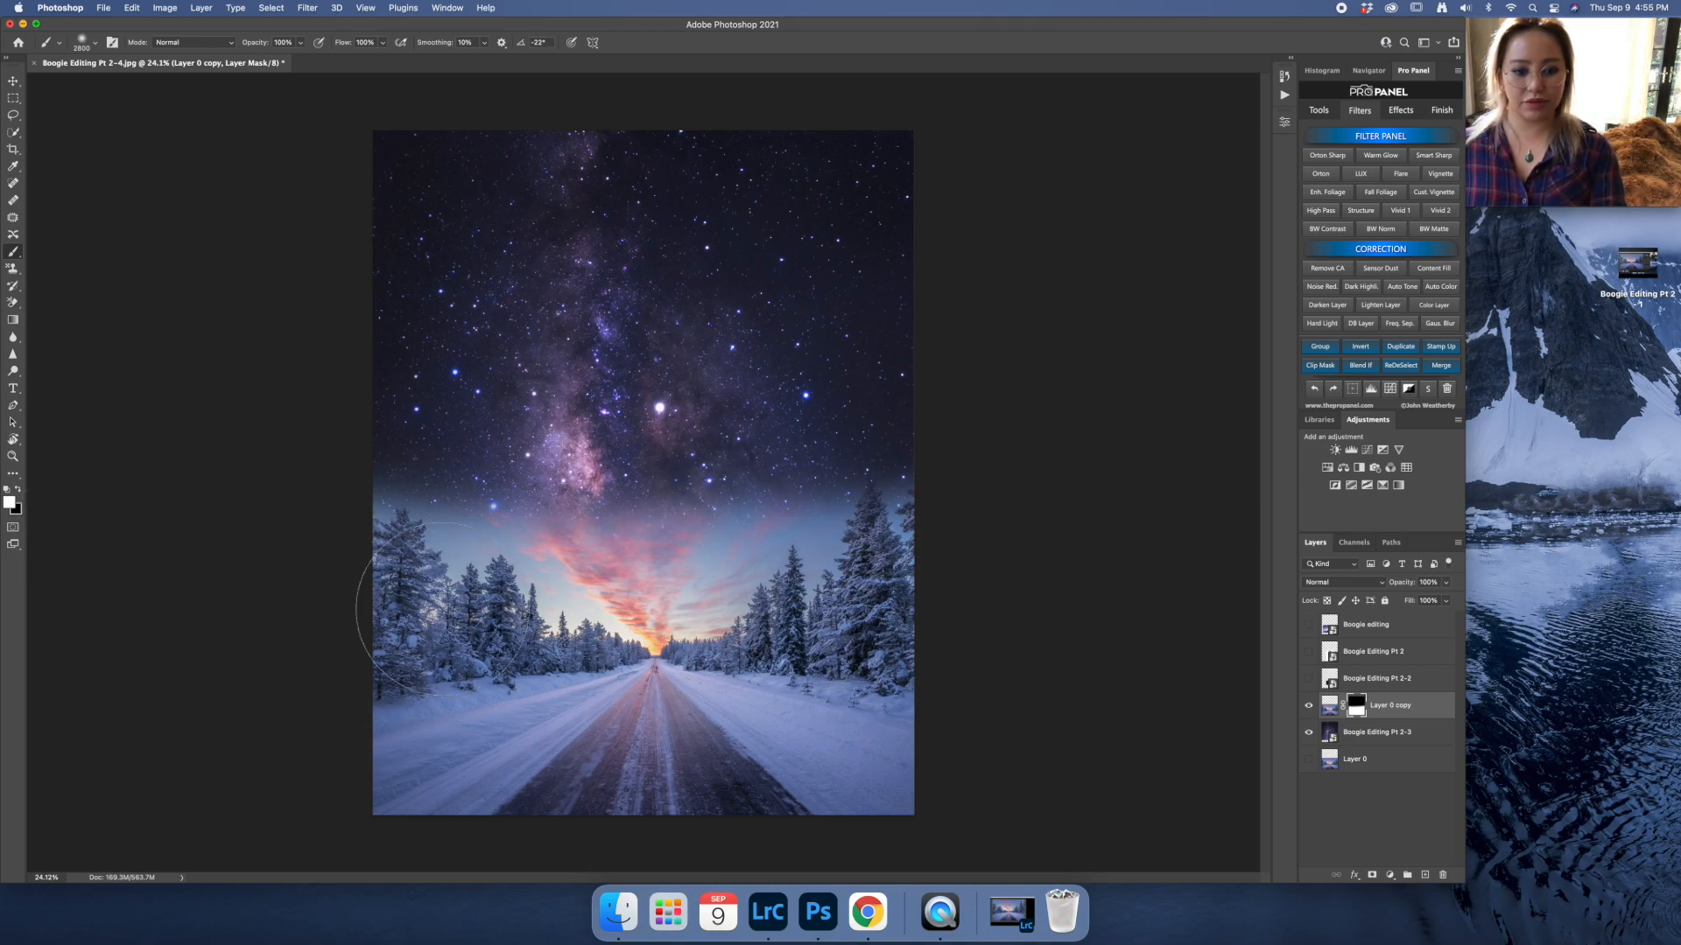
pyautogui.moveTo(968, 593); pyautogui.dragTo(613, 595)
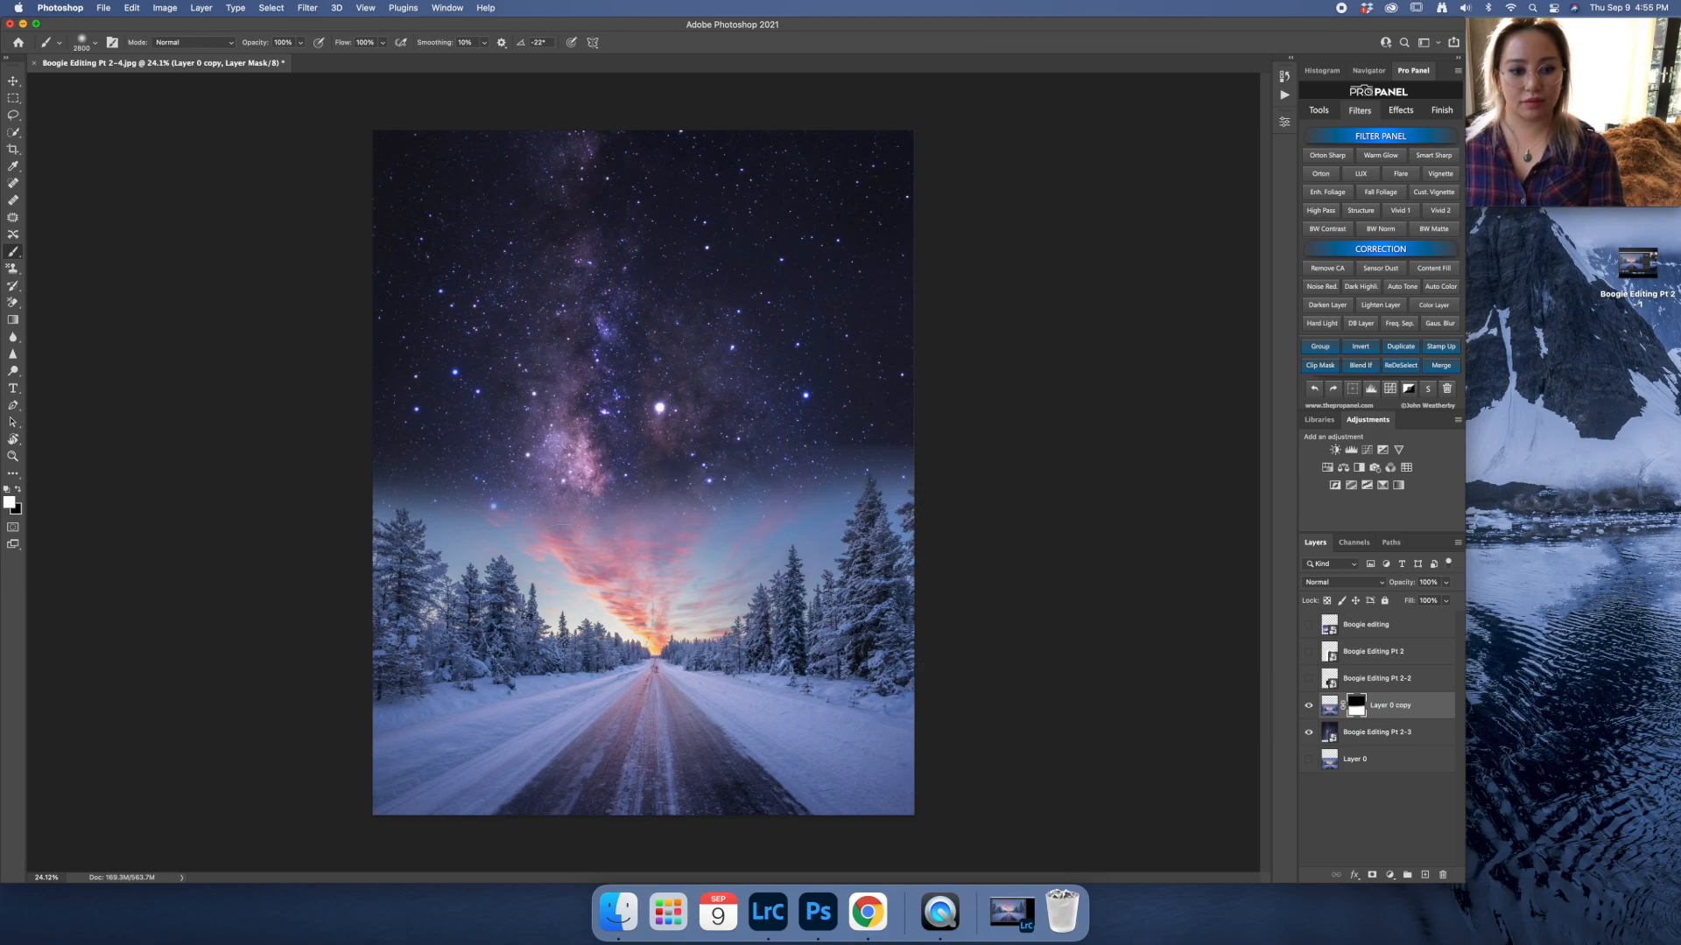
# Reduce the brush to 2300 px and paint black on the mask to reveal more galaxy over the upper part of the pink clouds.
pyautogui.click(17, 483)
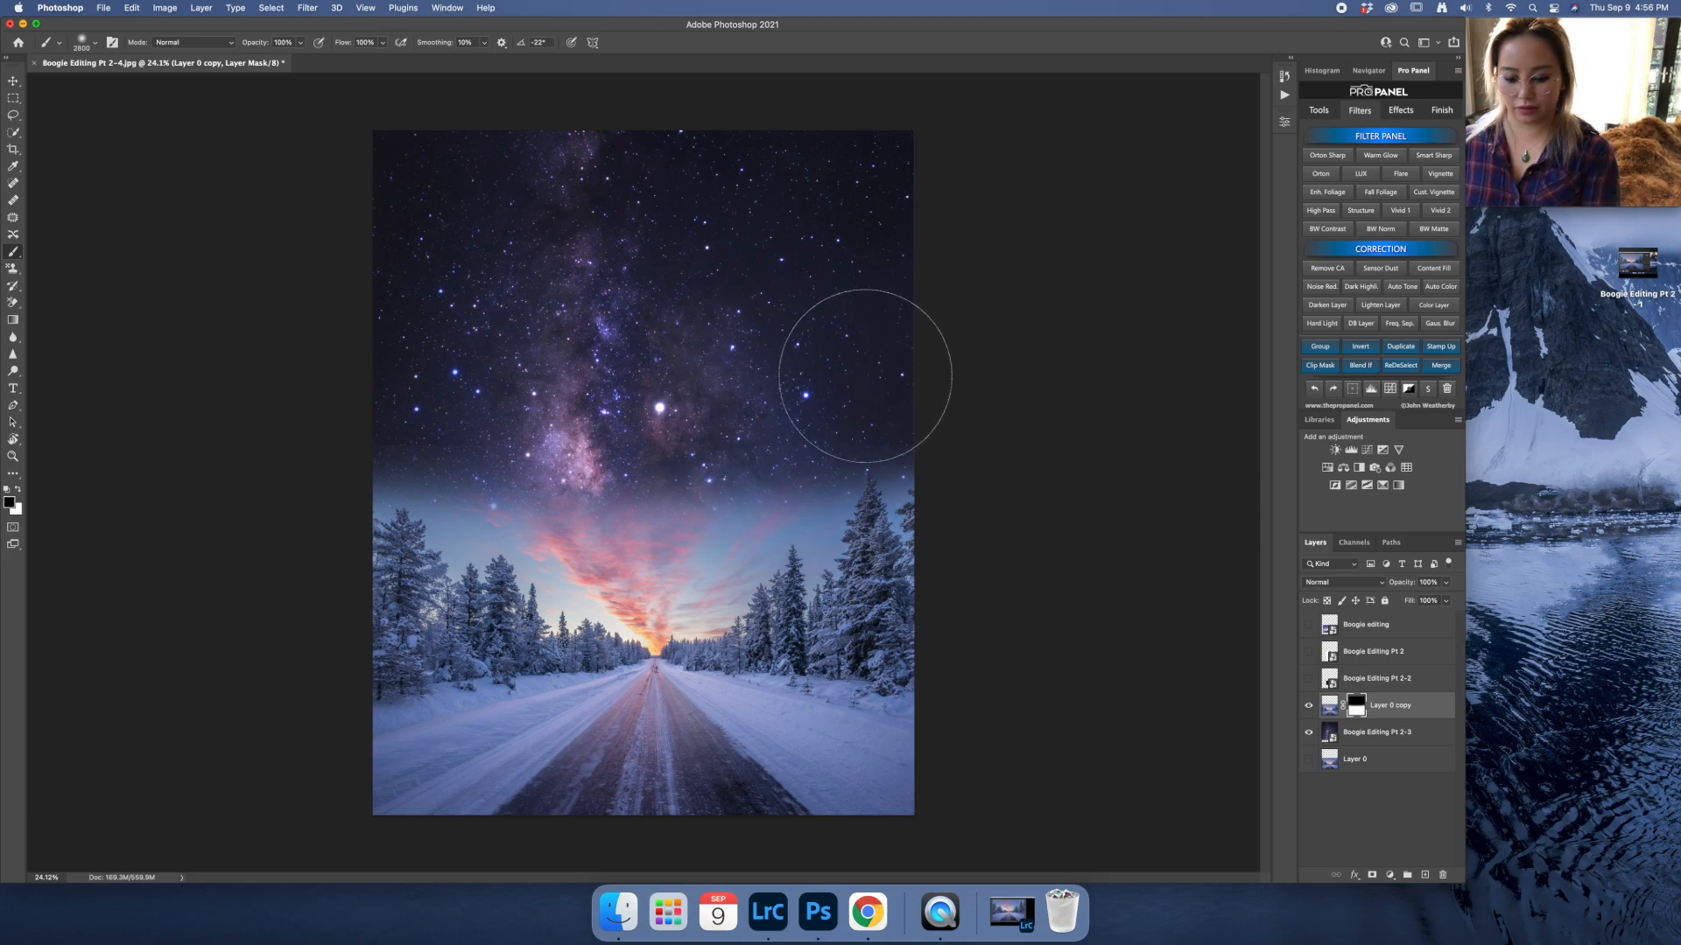
pyautogui.press('[')
pyautogui.press('[')
pyautogui.press('[')
pyautogui.press('[')
pyautogui.press('[')
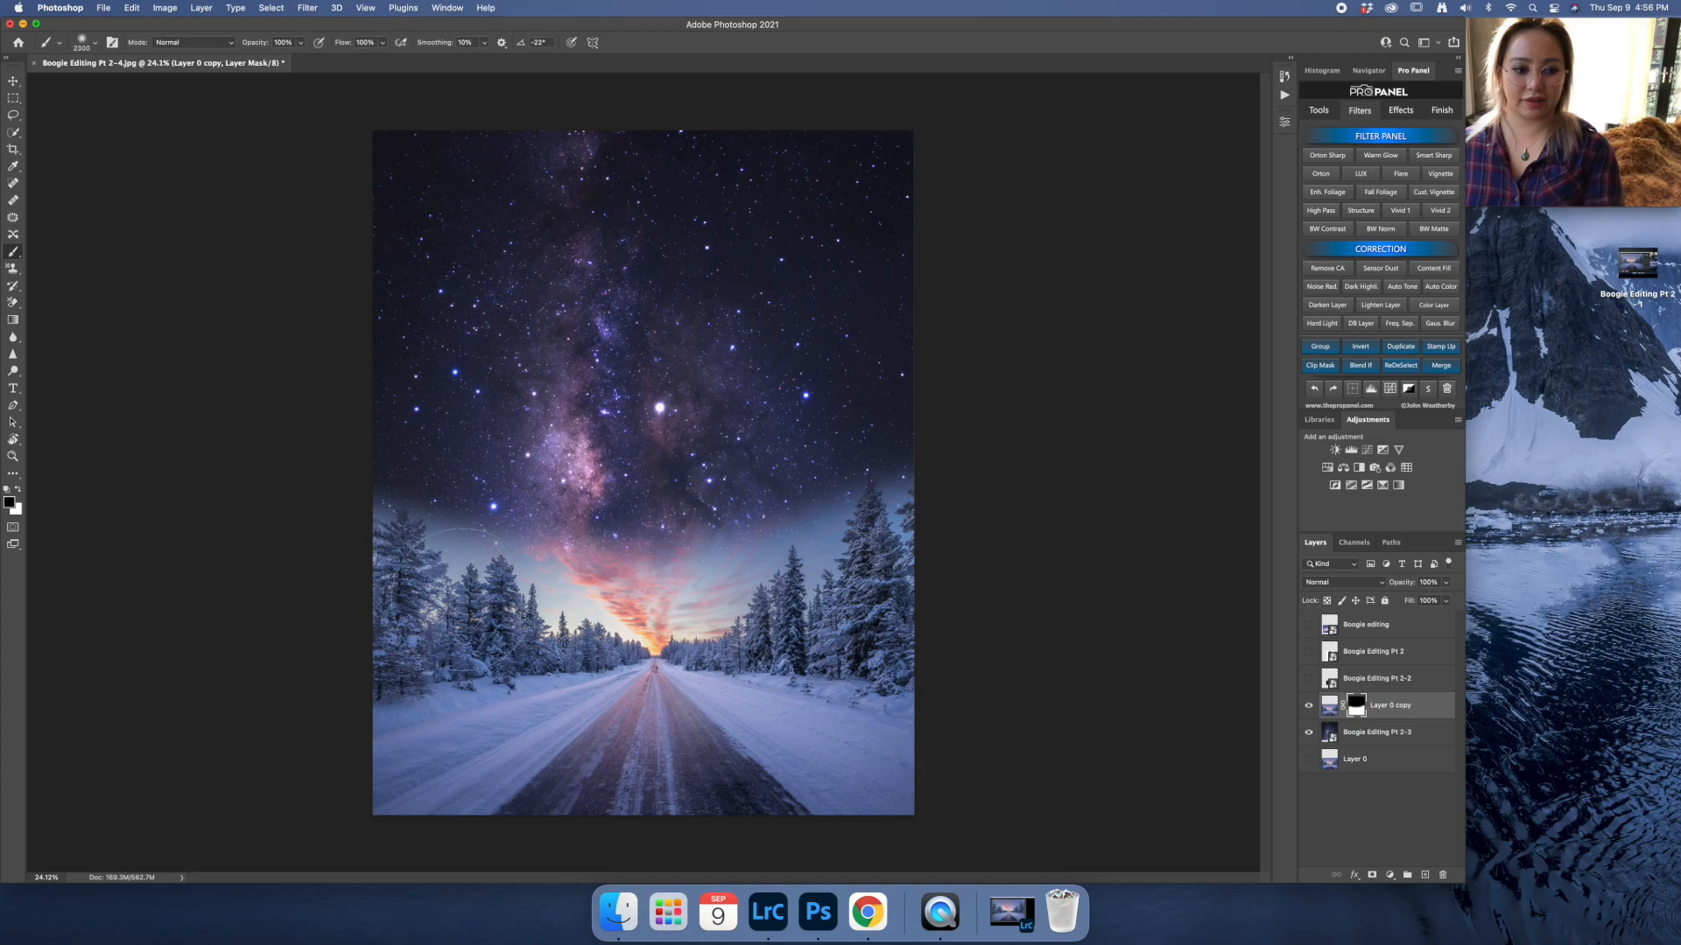
# Set the brush opacity to 38% and paint white on the mask over the treetops on both sides to restore the blue sky.
pyautogui.click(19, 488)
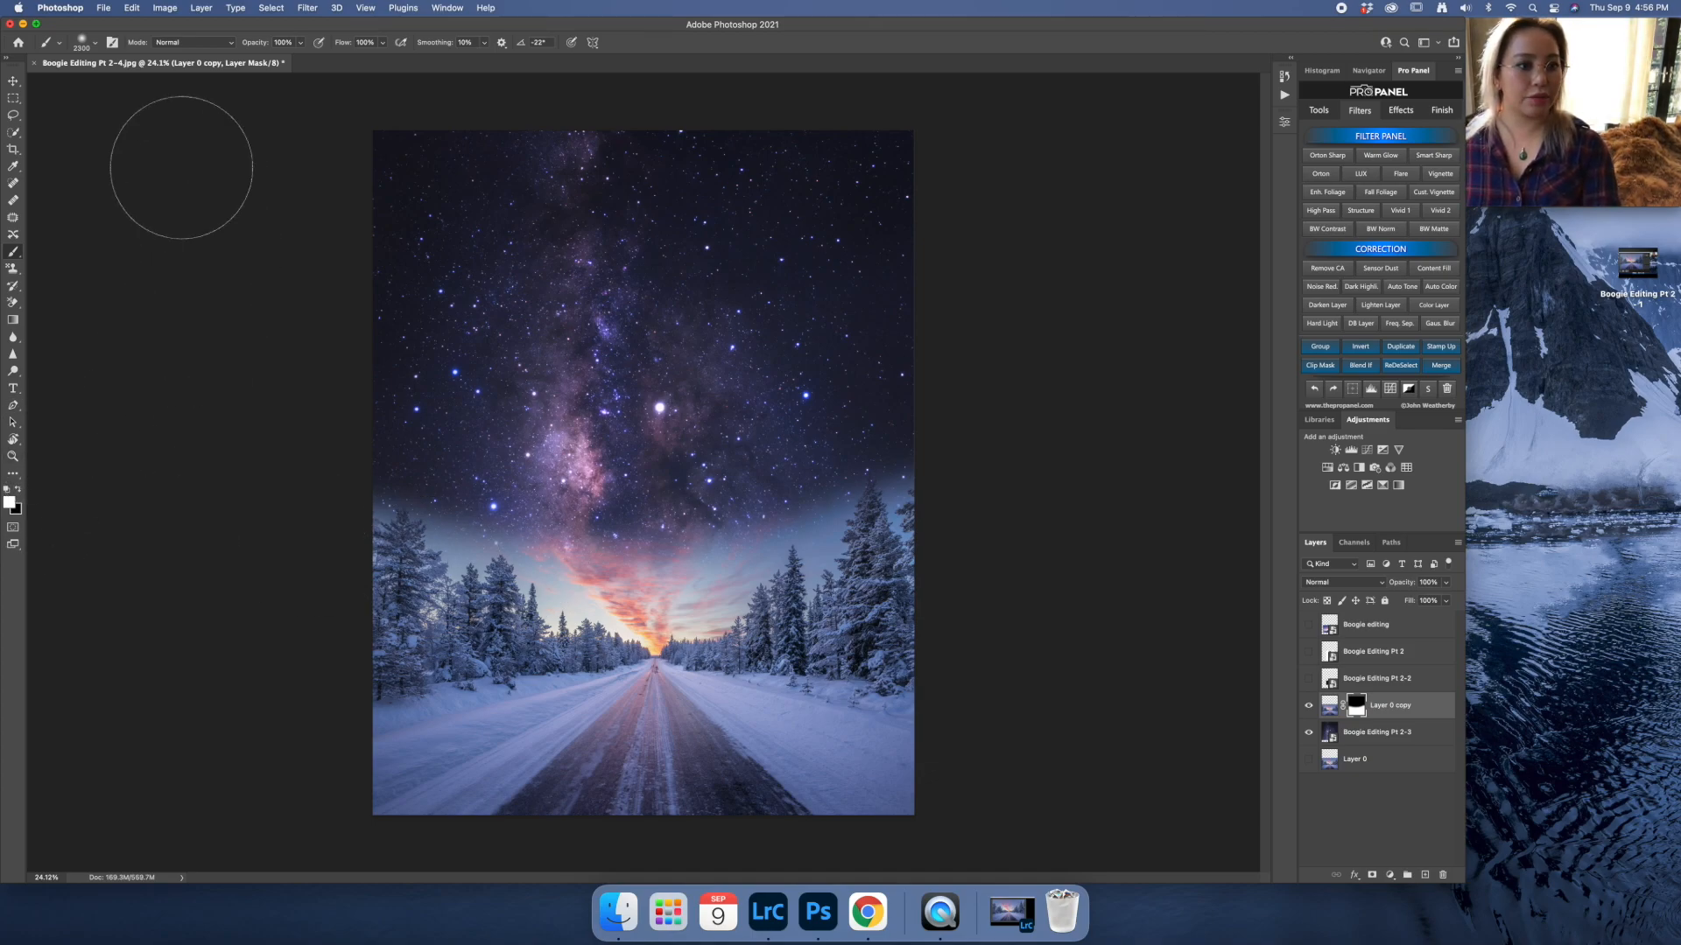
pyautogui.click(301, 43)
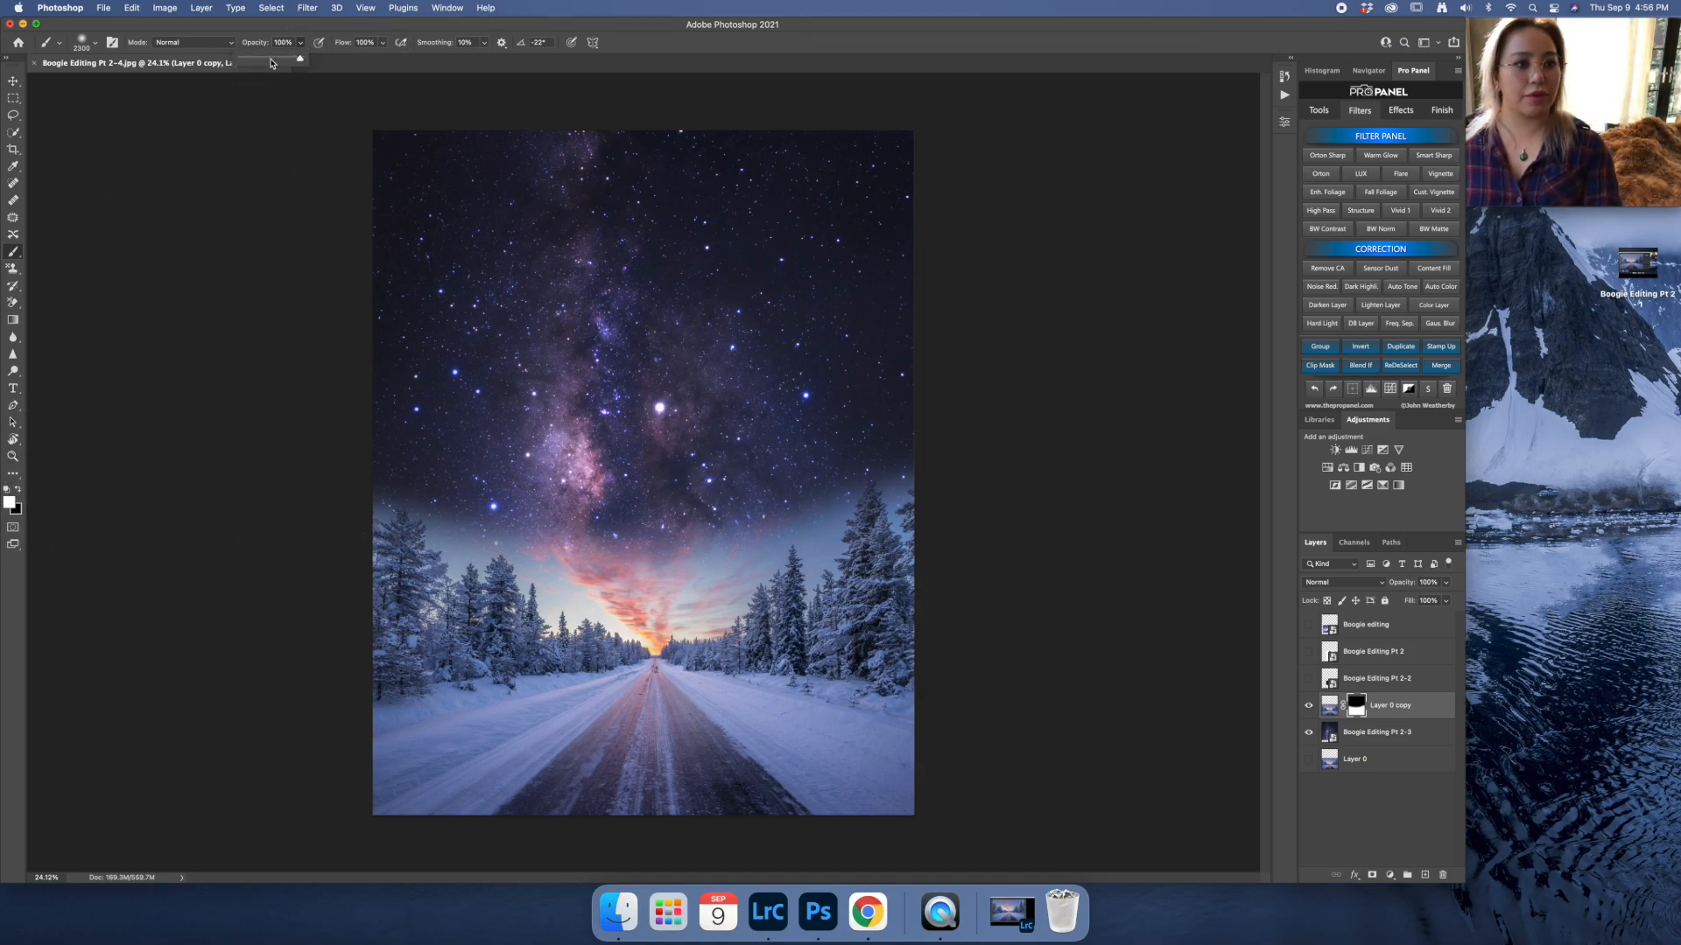
pyautogui.moveTo(267, 60); pyautogui.dragTo(262, 59)
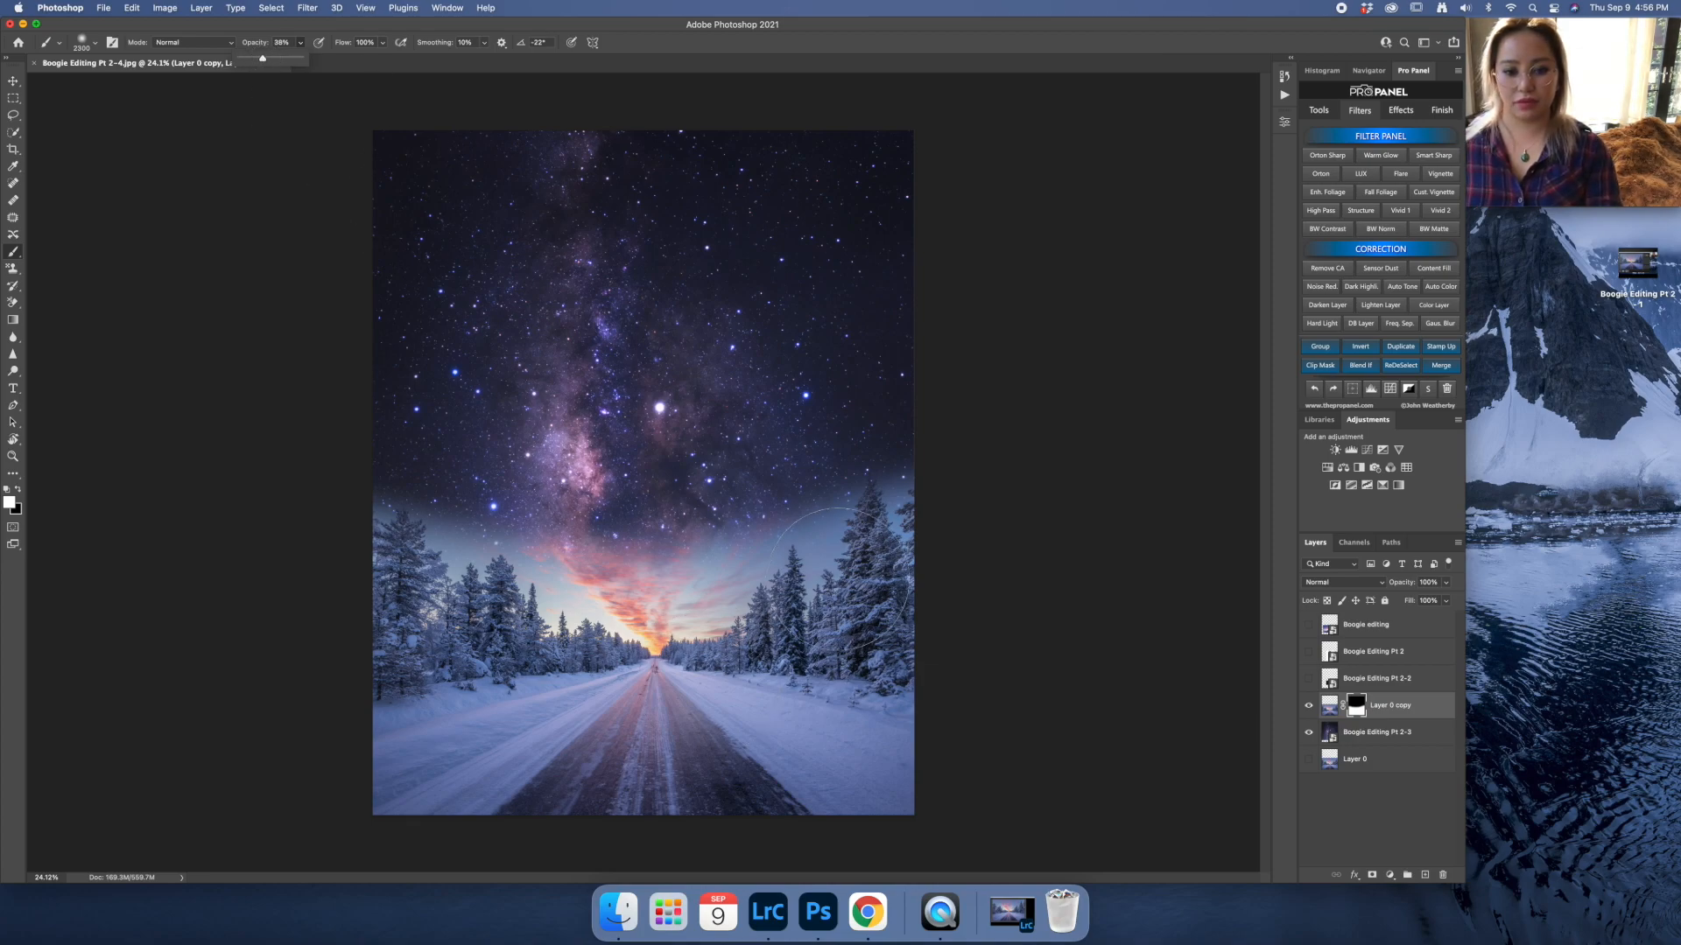
pyautogui.moveTo(878, 545)
pyautogui.mouseDown()
pyautogui.moveTo(746, 575)
pyautogui.moveTo(795, 580)
pyautogui.moveTo(428, 584)
pyautogui.mouseUp()
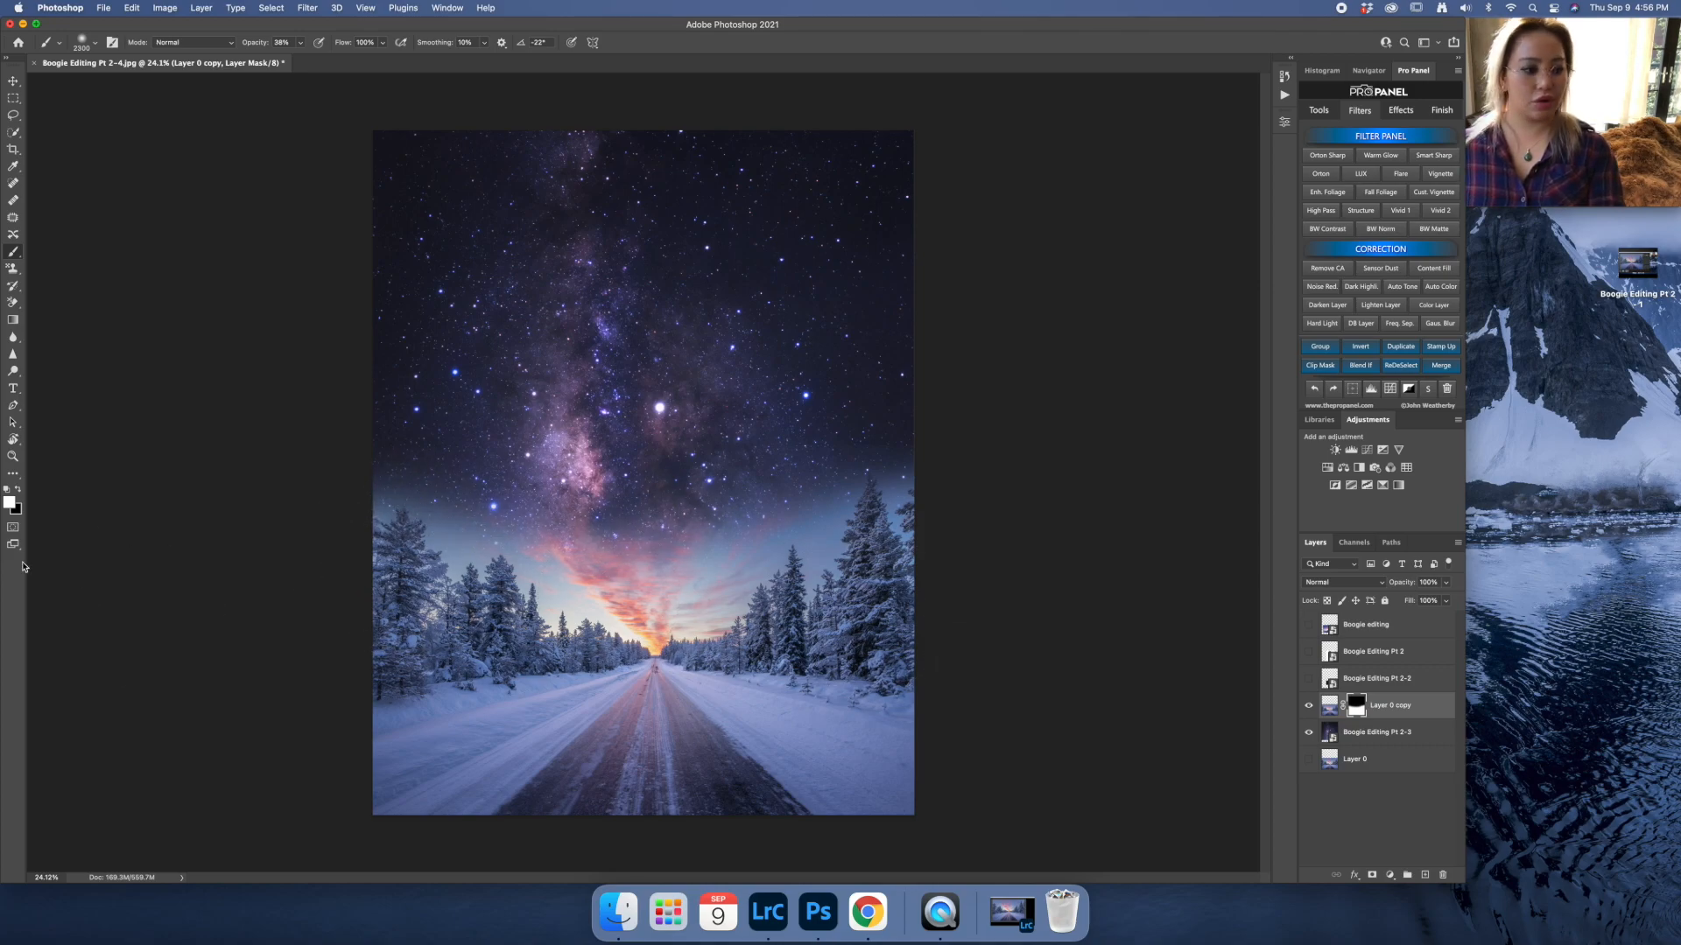
# Reduce the brush to 1600 px and refine the galaxy-to-sunset blend on the mask with black and white strokes at 38% opacity.
pyautogui.click(19, 489)
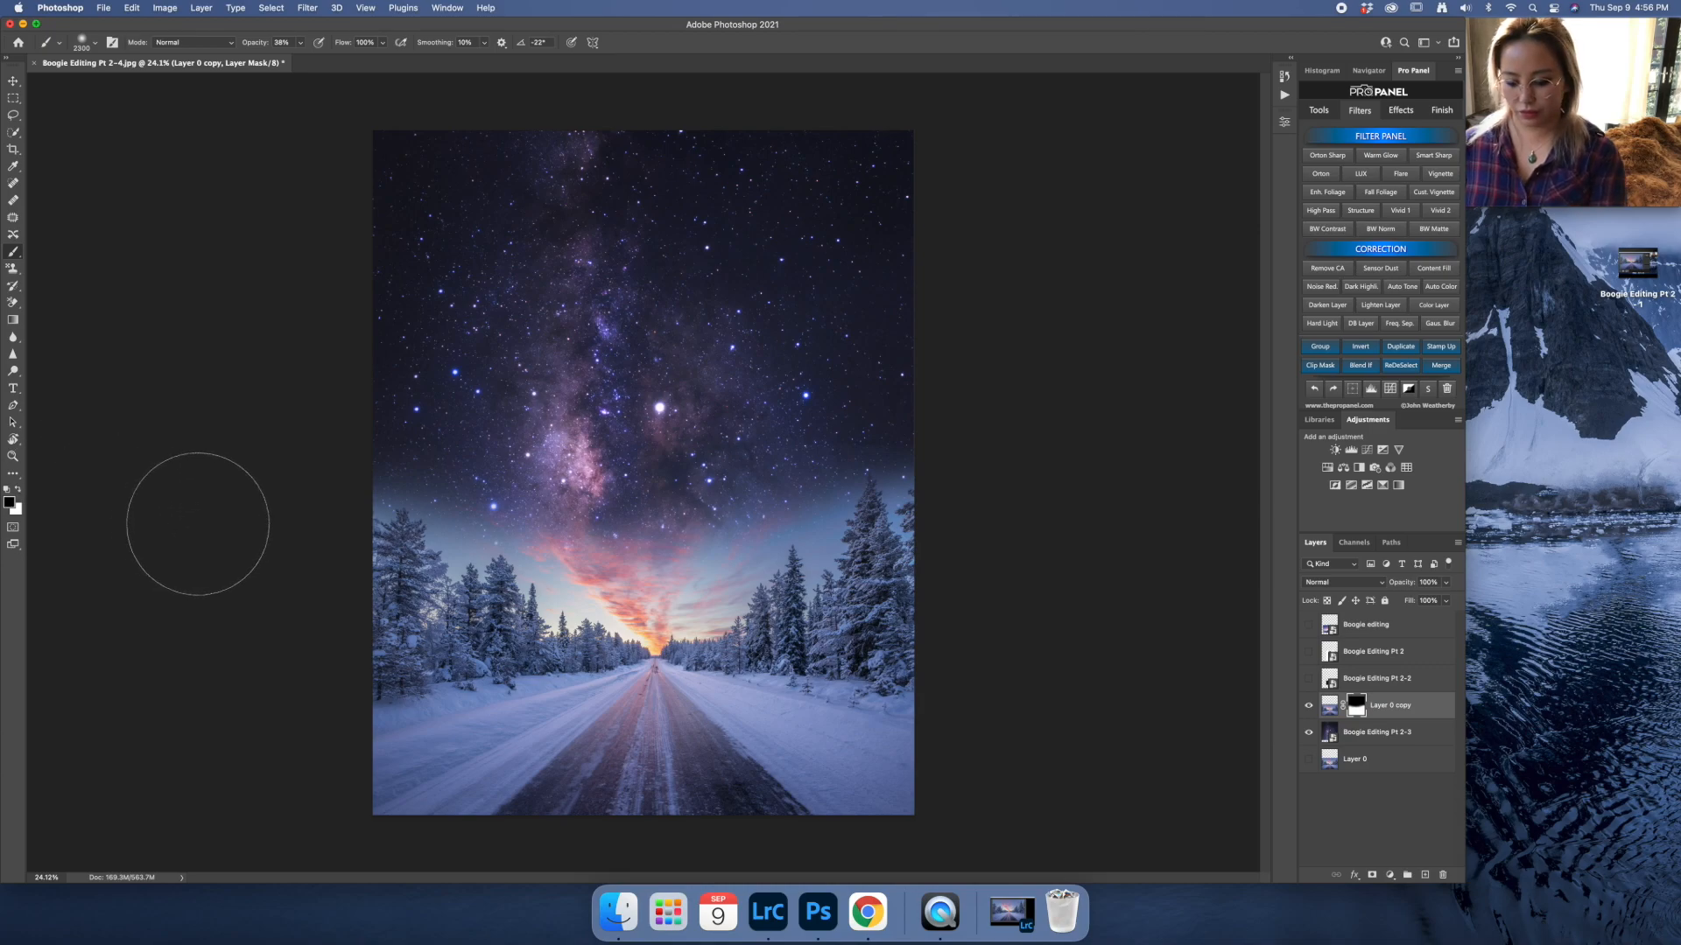
pyautogui.press('[')
pyautogui.press('[')
pyautogui.press('[')
pyautogui.press('[')
pyautogui.press('[')
pyautogui.press('[')
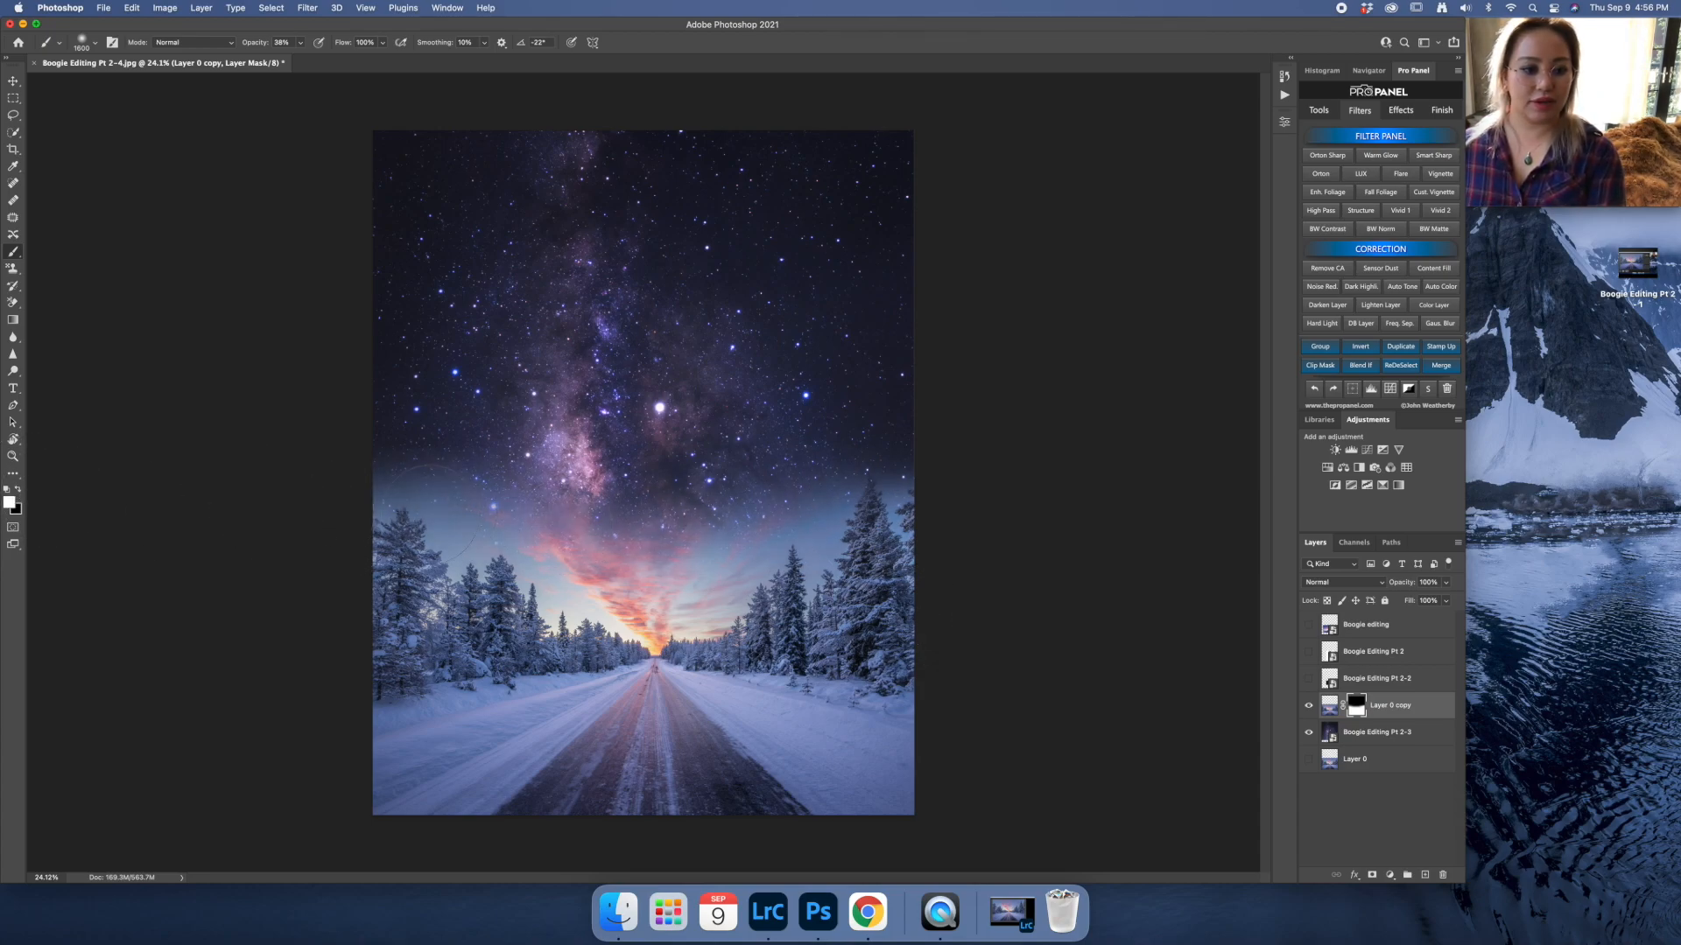
pyautogui.click(19, 489)
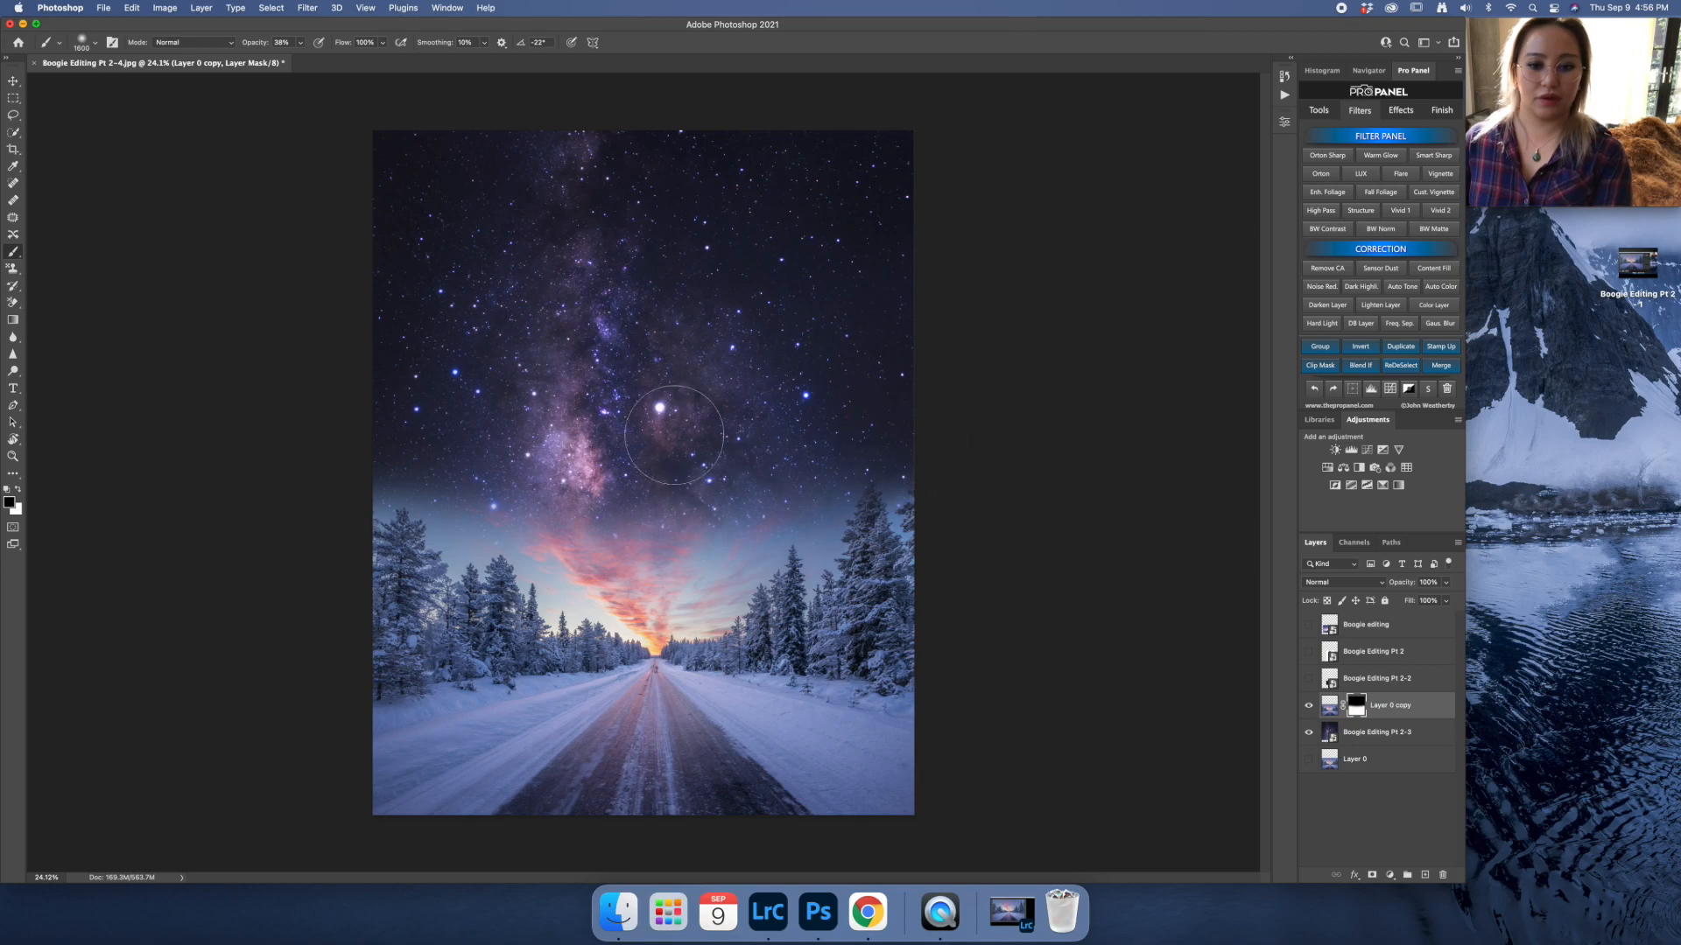
# Try linear gradients on Layer 0 copy's mask as an alternative transition between the galaxy and the sunset sky.
pyautogui.click(13, 319)
pyautogui.moveTo(604, 578)
pyautogui.mouseDown()
pyautogui.moveTo(658, 449)
pyautogui.moveTo(631, 465)
pyautogui.moveTo(632, 570)
pyautogui.moveTo(631, 521)
pyautogui.mouseUp()
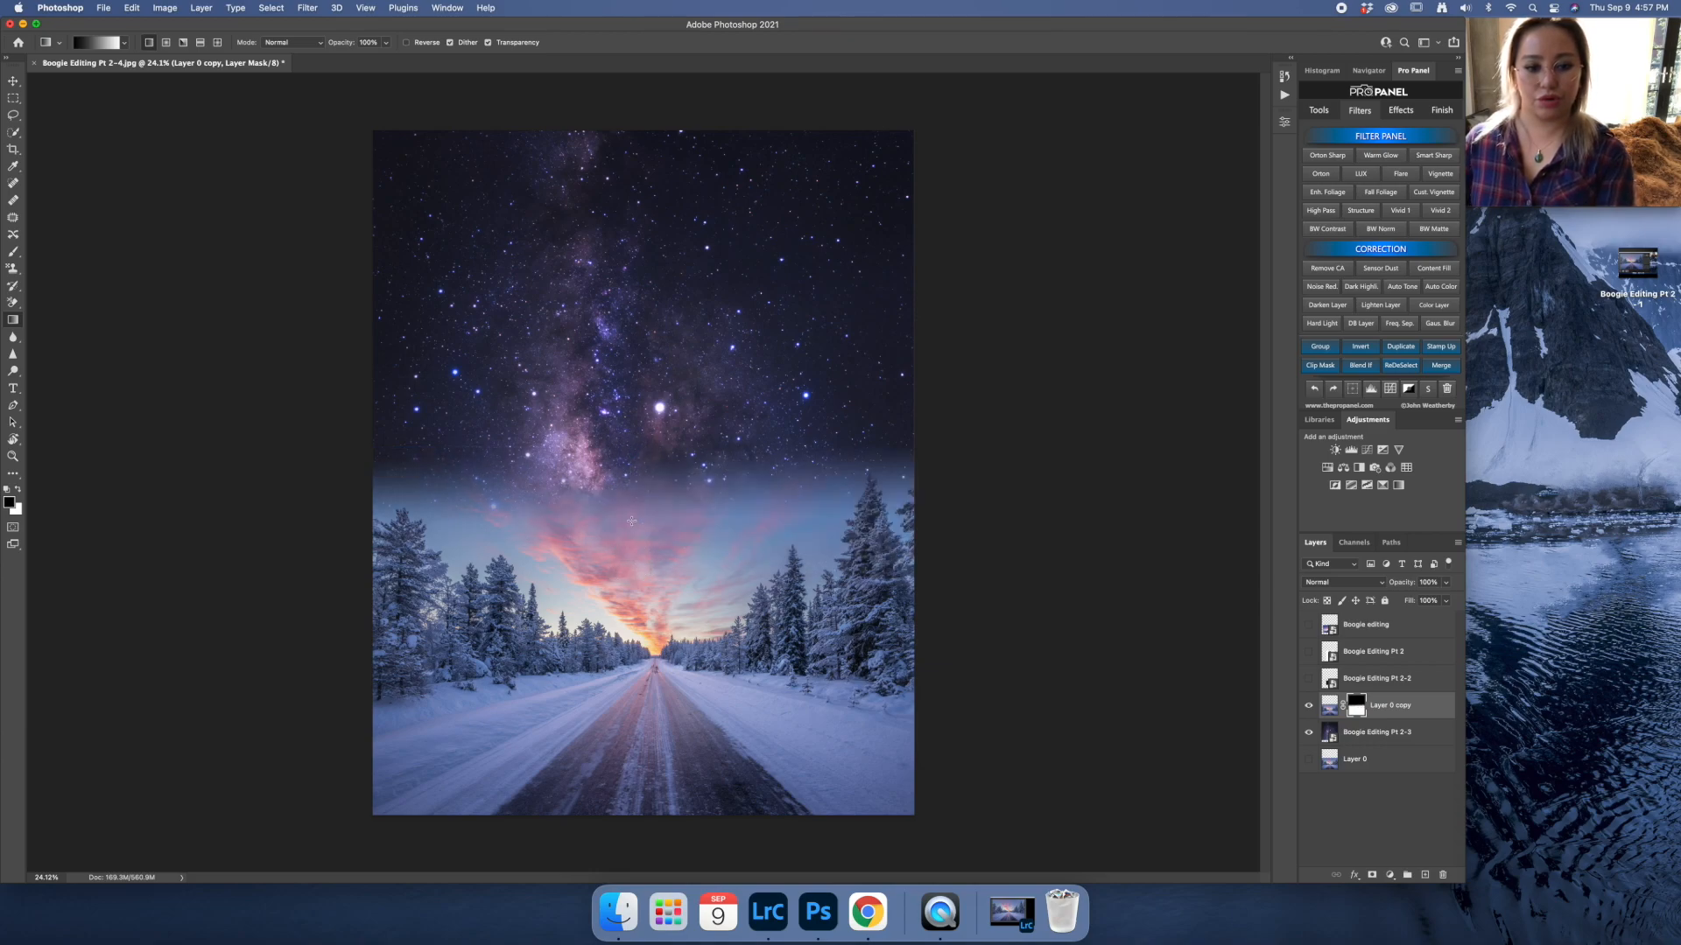
pyautogui.moveTo(668, 466); pyautogui.dragTo(670, 524)
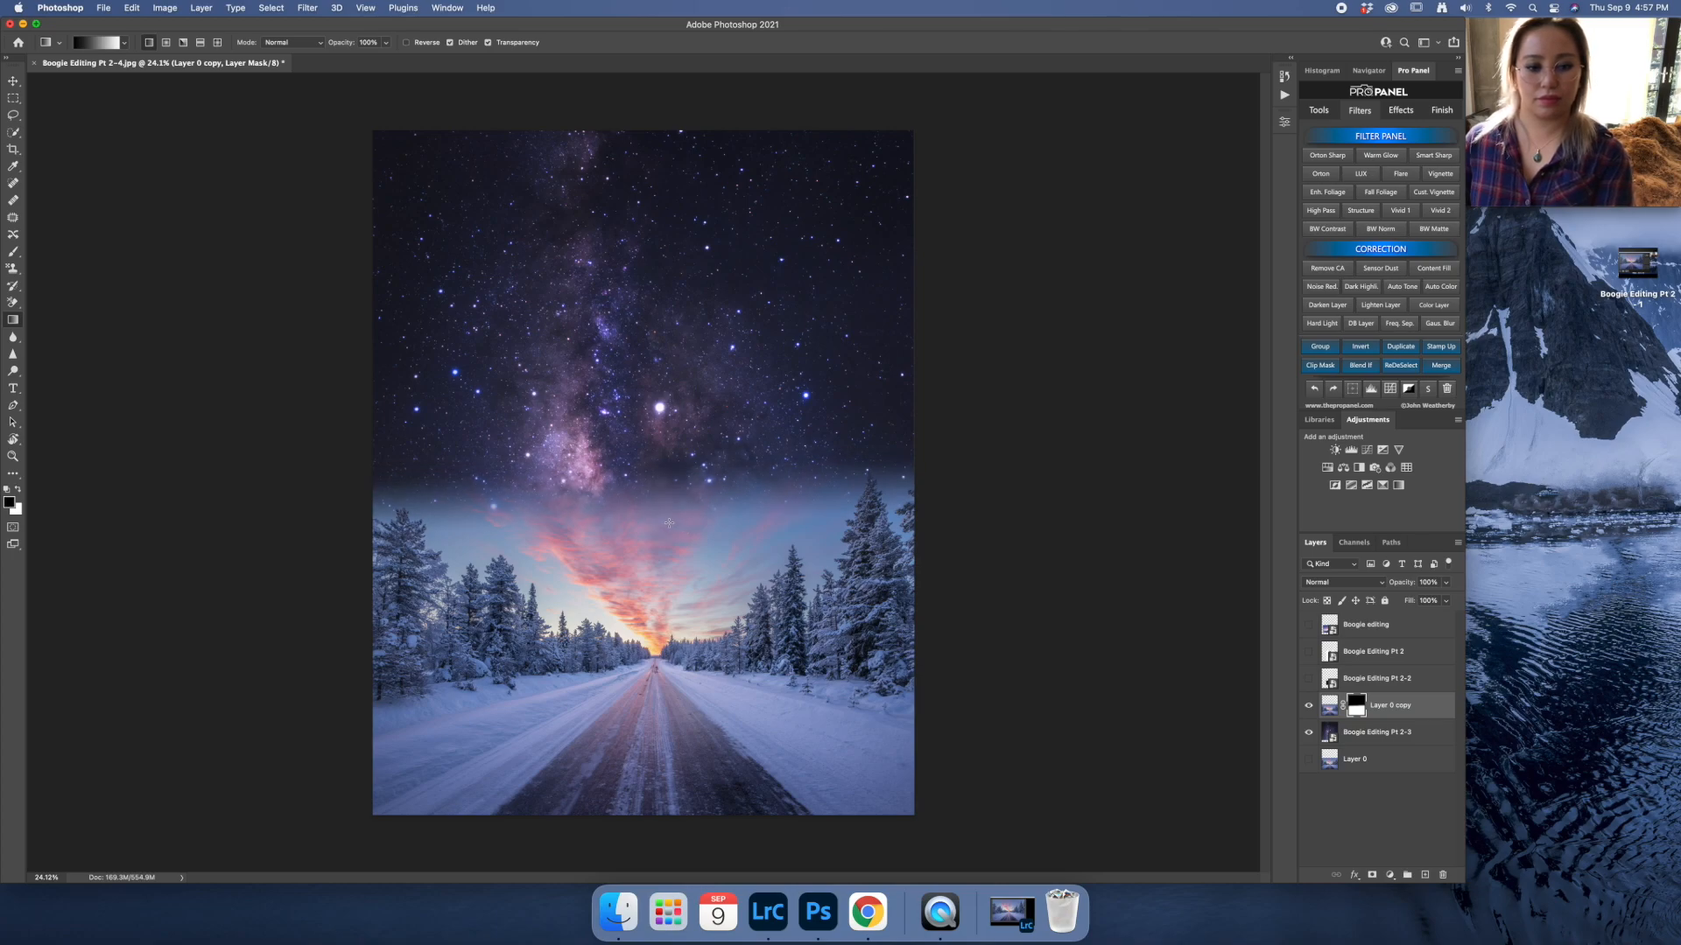
pyautogui.moveTo(641, 439); pyautogui.dragTo(644, 517)
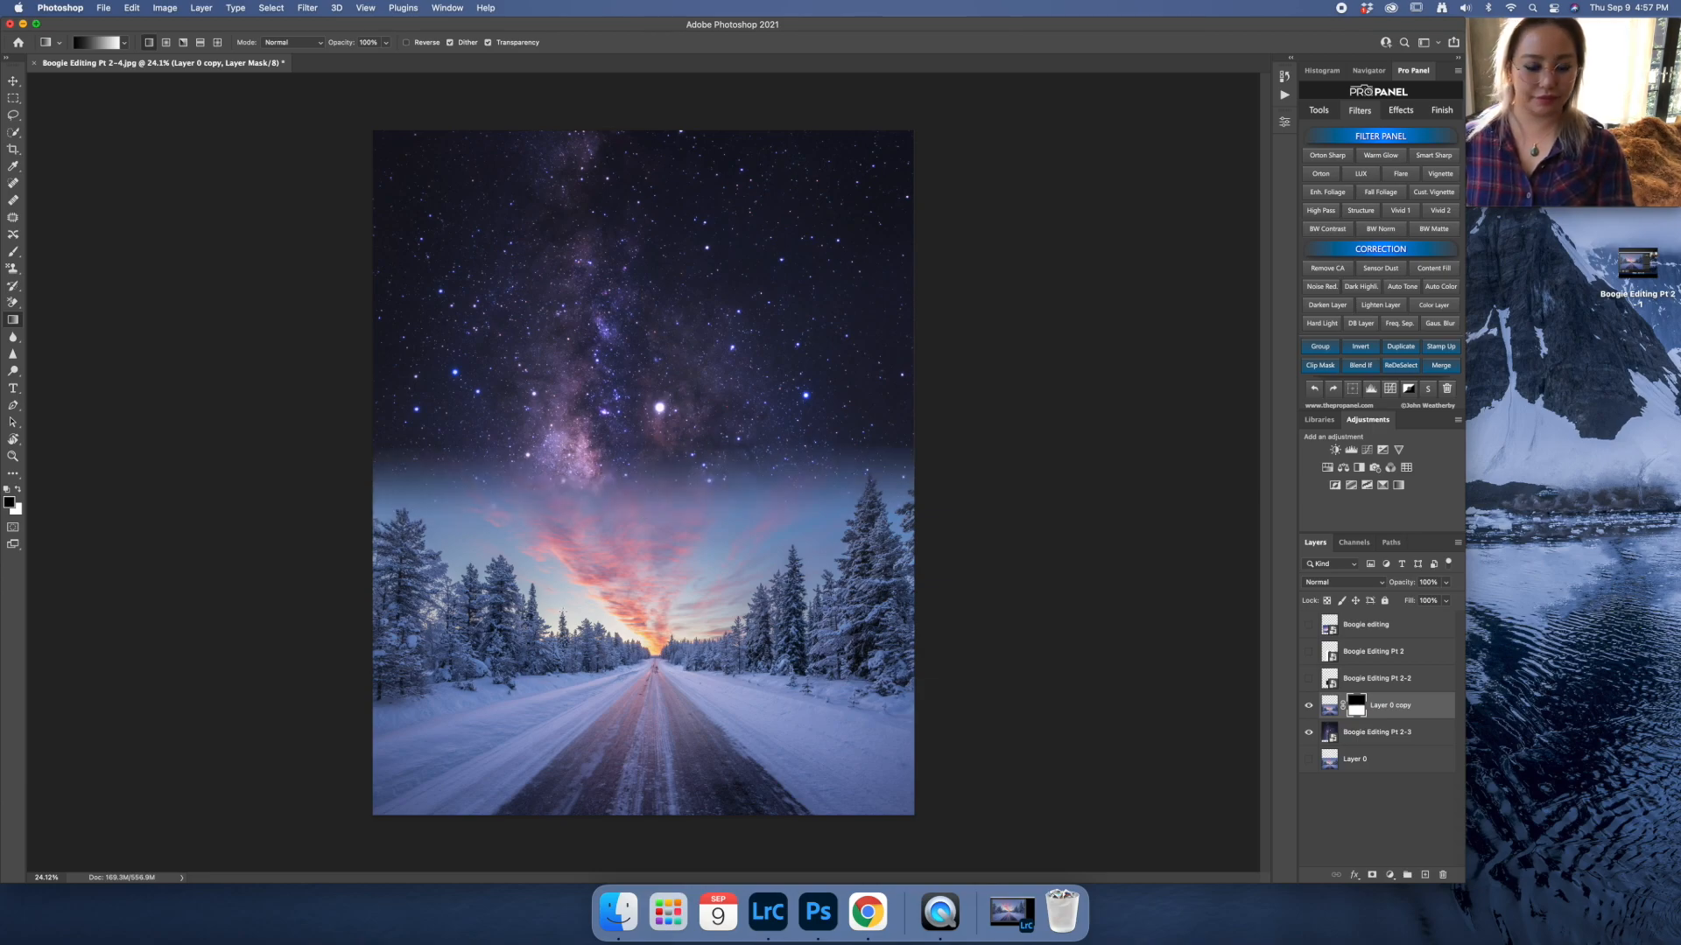
pyautogui.press('b')
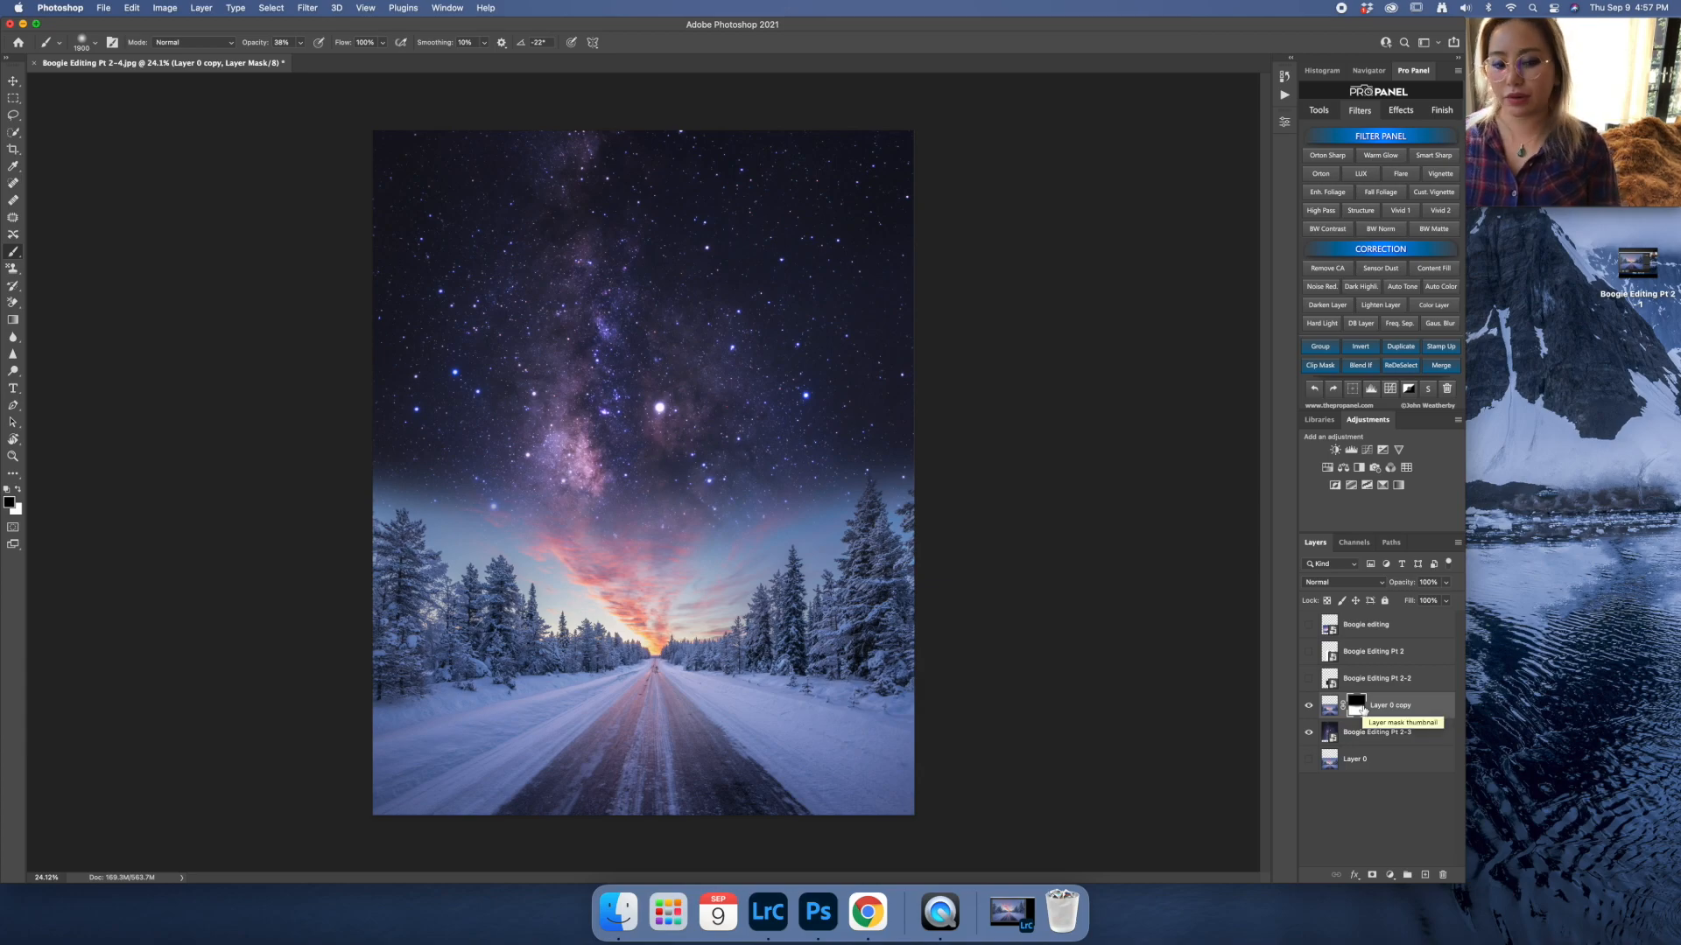
# Show the Boogie editing mountain layer and move it up so its lower edge meets the start of the road.
pyautogui.click(1309, 625)
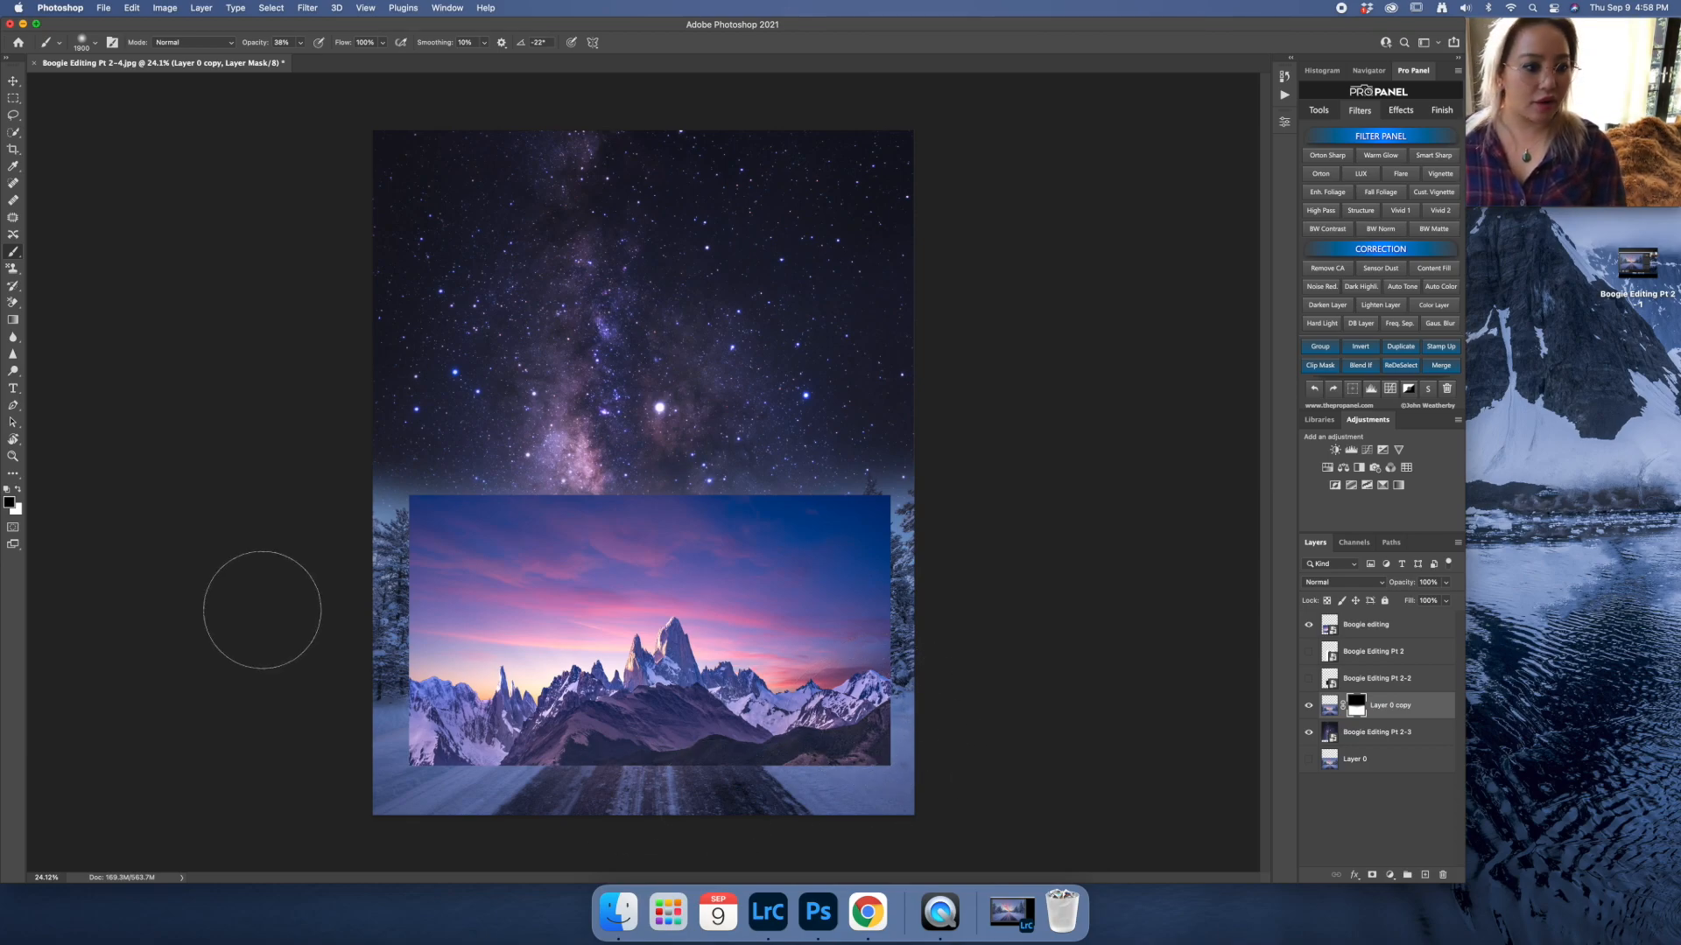
pyautogui.click(13, 81)
pyautogui.moveTo(613, 553); pyautogui.dragTo(603, 483)
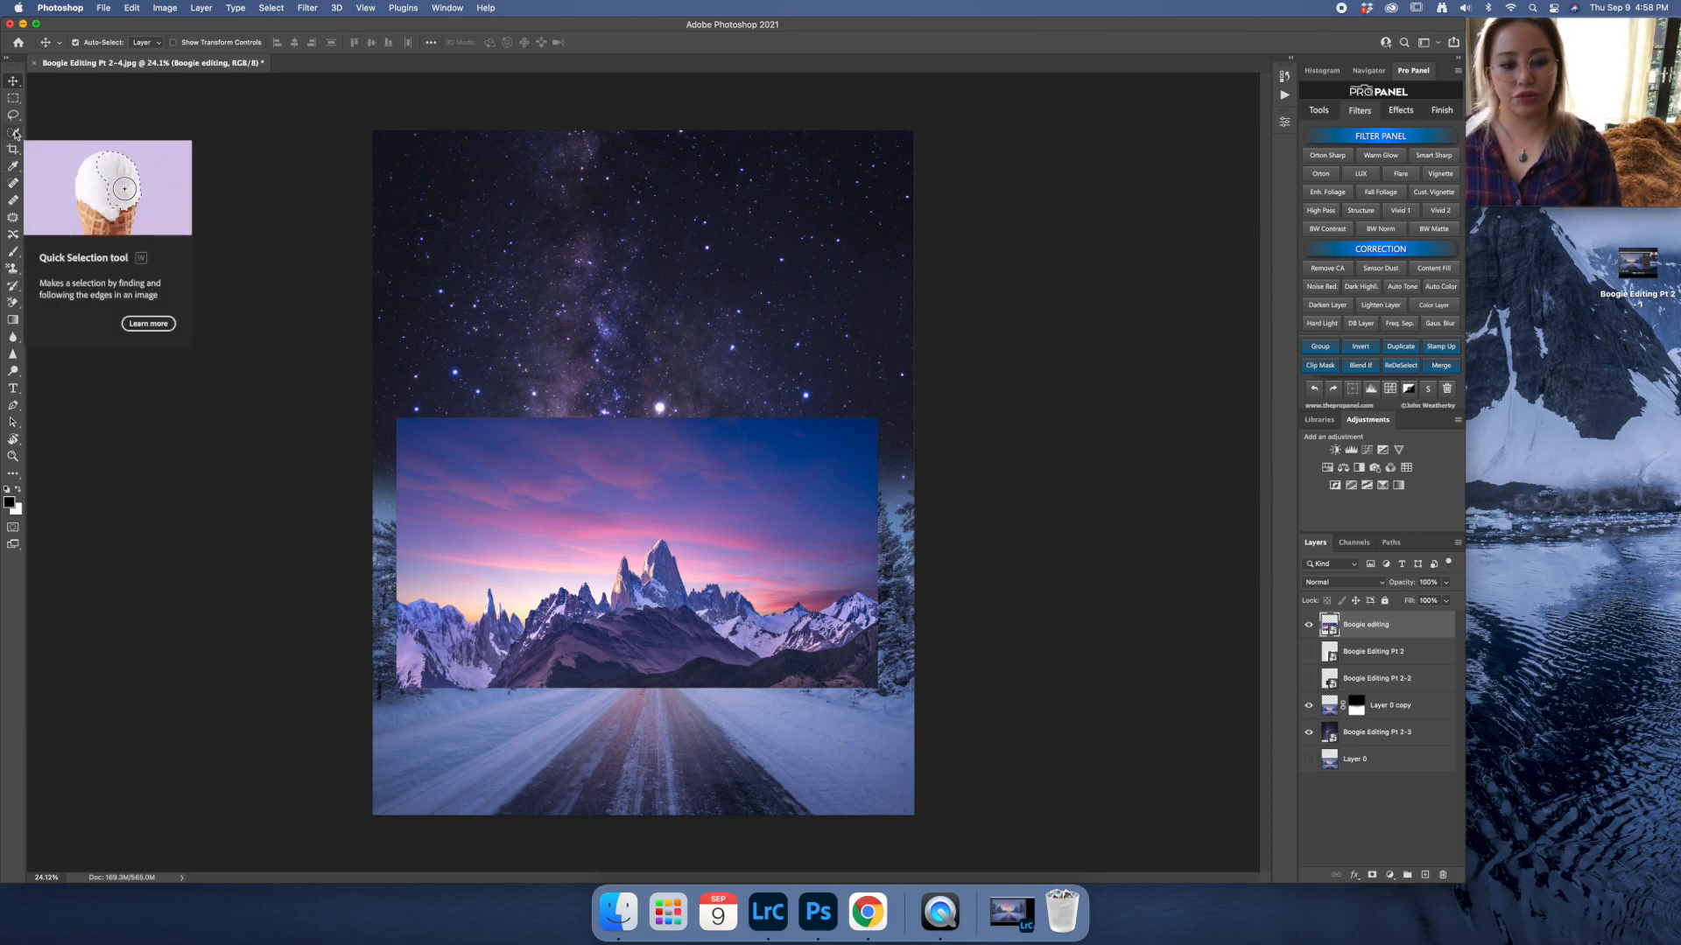
# Try selecting the mountain range on the Boogie editing layer with the Quick Selection tool.
pyautogui.click(14, 133)
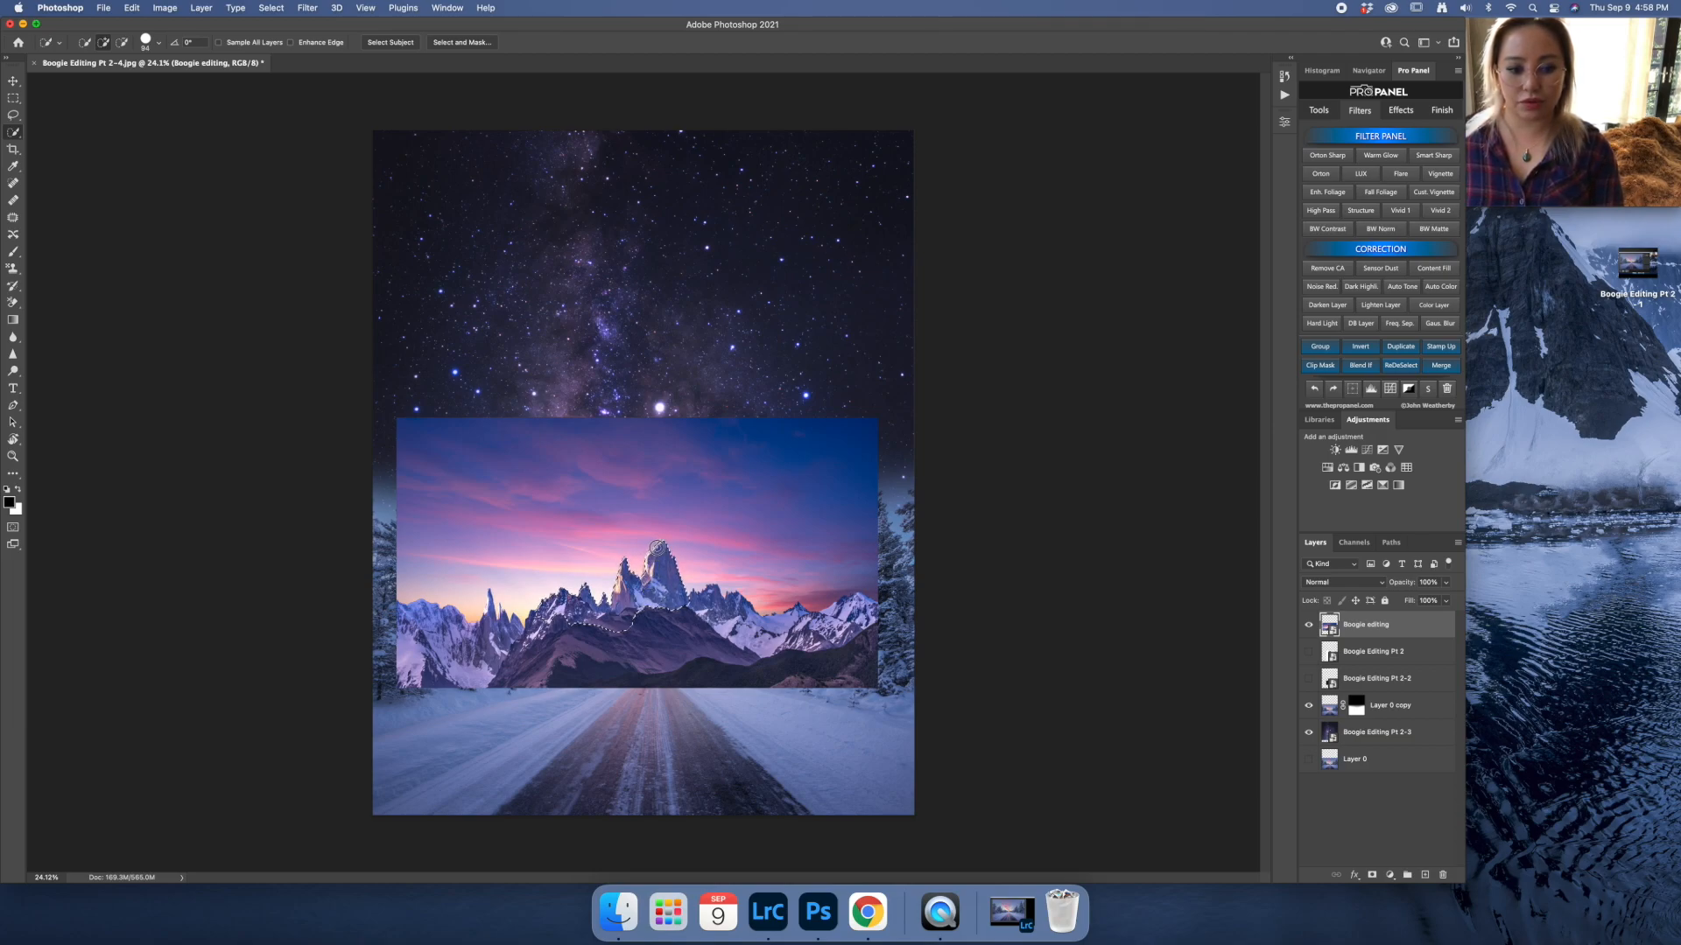
pyautogui.moveTo(706, 603)
pyautogui.mouseDown()
pyautogui.moveTo(763, 637)
pyautogui.moveTo(536, 649)
pyautogui.moveTo(497, 643)
pyautogui.moveTo(487, 629)
pyautogui.moveTo(506, 625)
pyautogui.mouseUp()
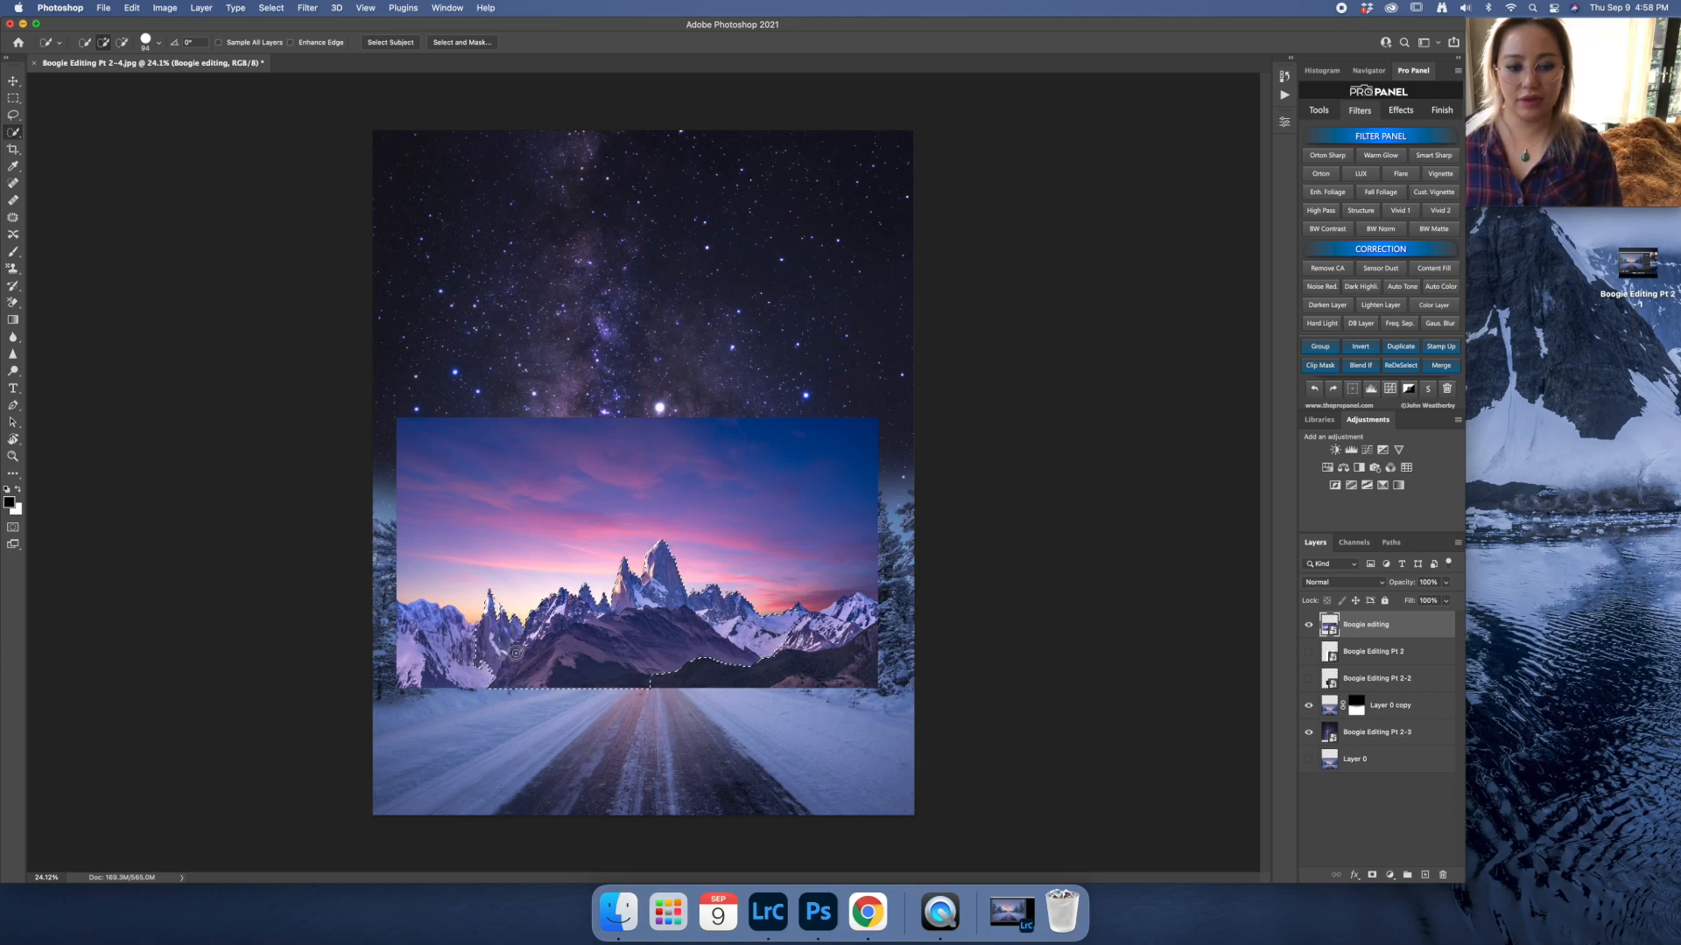
pyautogui.moveTo(839, 650); pyautogui.dragTo(806, 618)
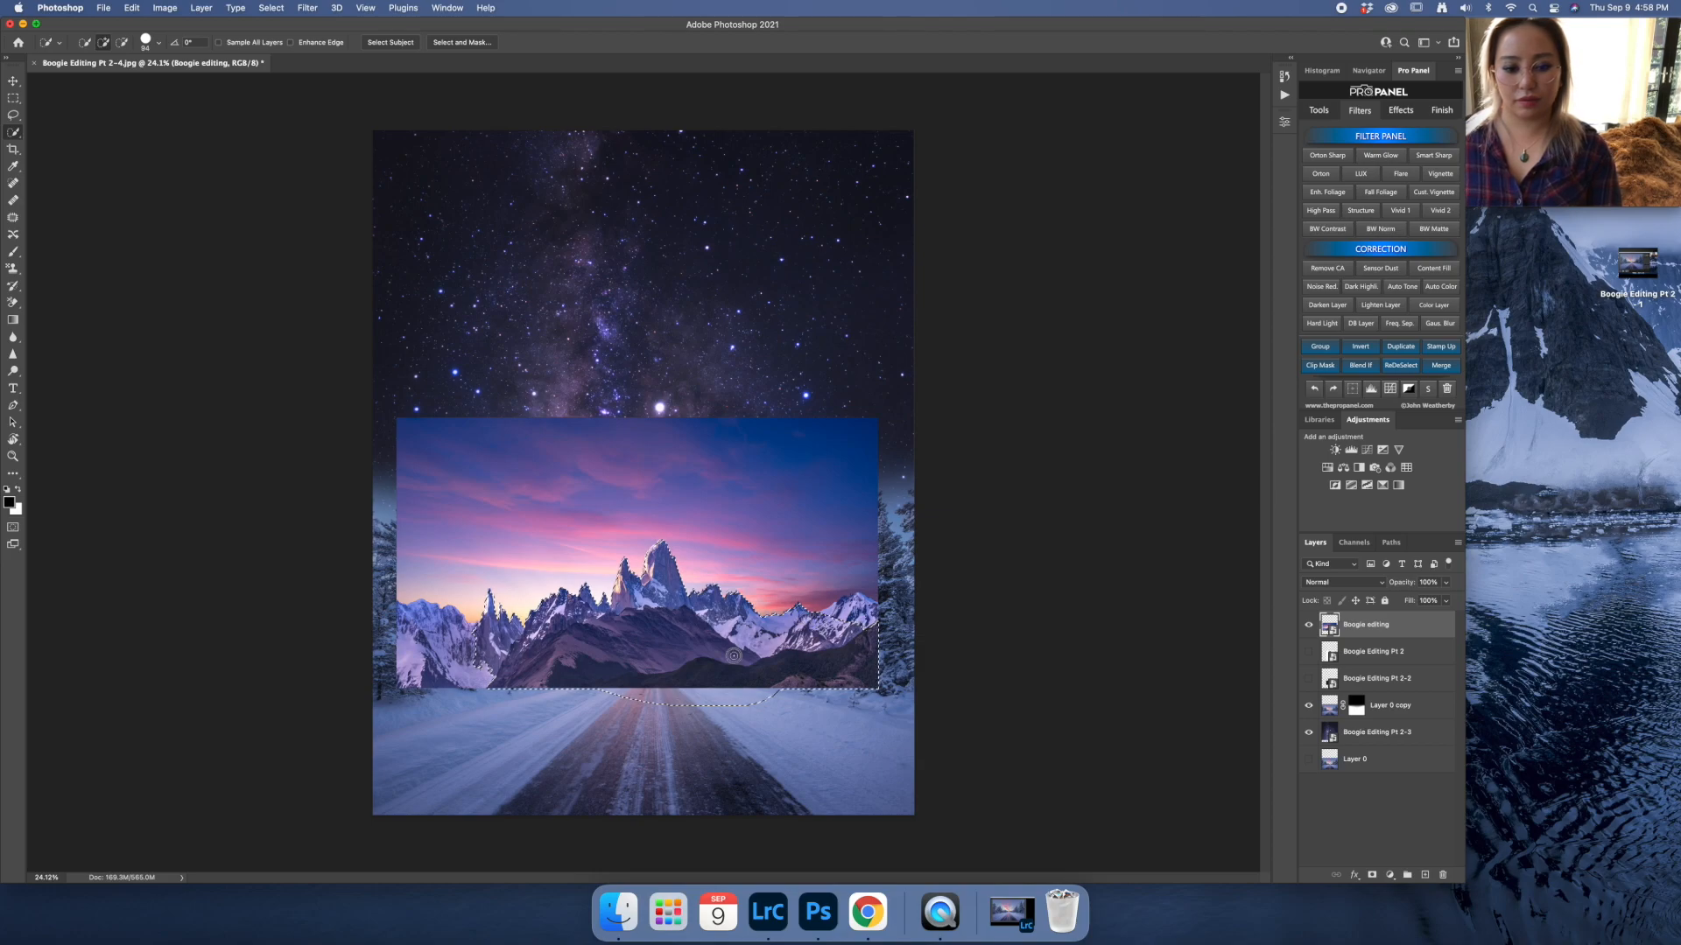
pyautogui.moveTo(558, 661); pyautogui.dragTo(402, 657)
pyautogui.press('super+d')
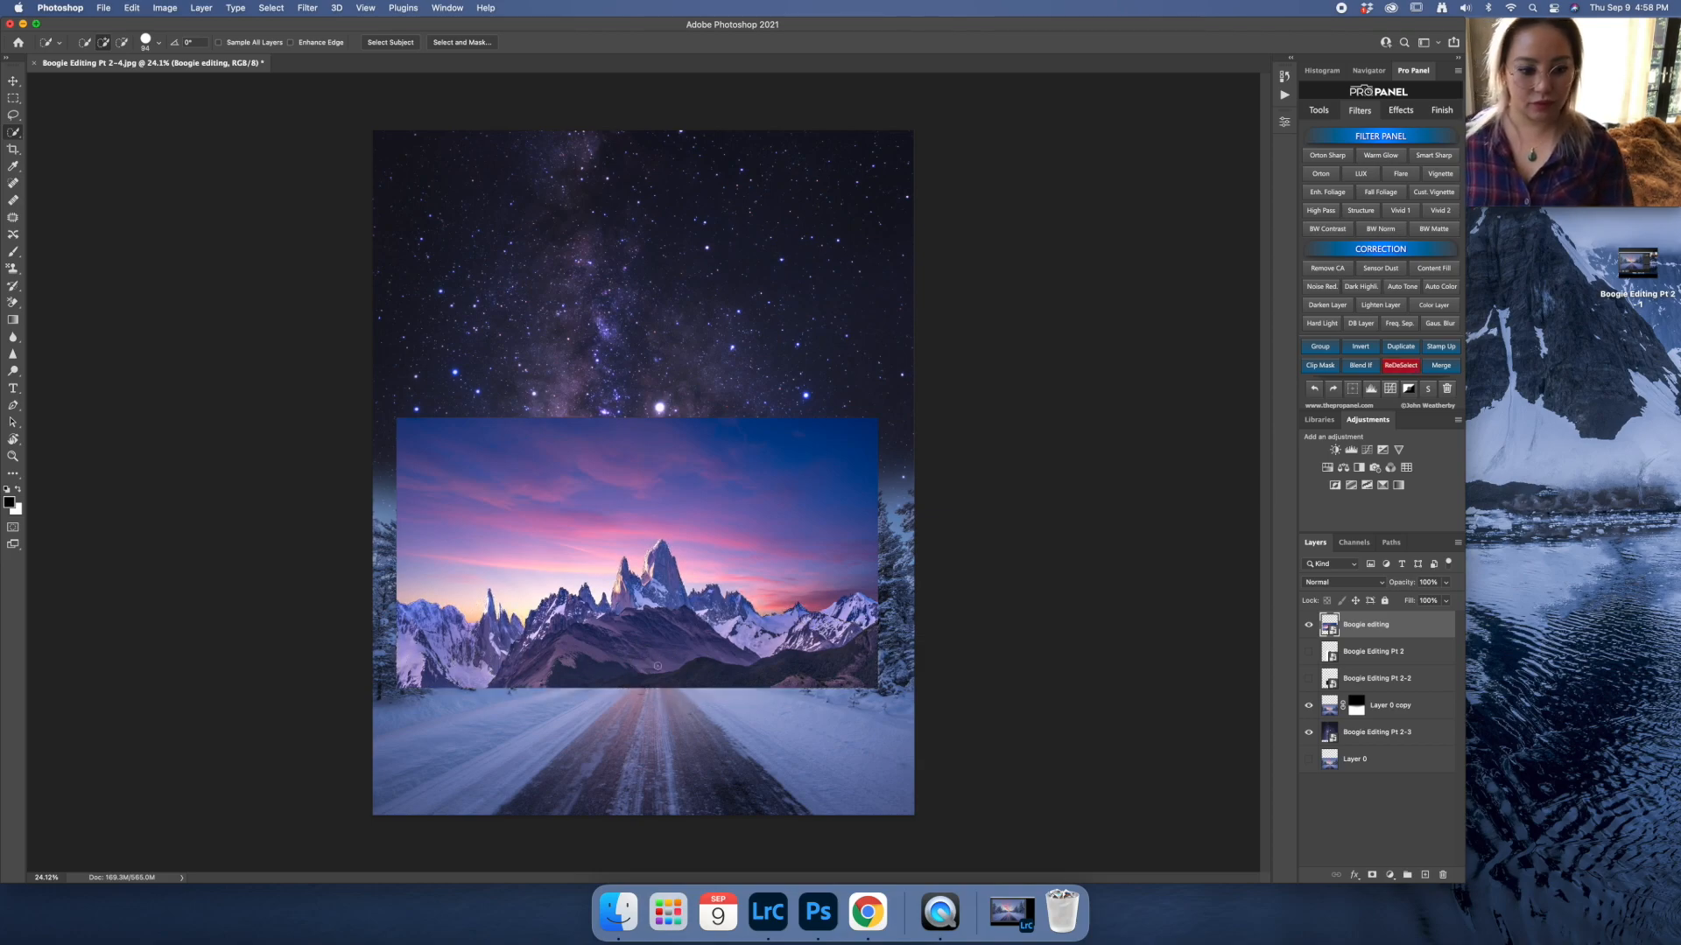
pyautogui.moveTo(523, 647)
pyautogui.mouseDown()
pyautogui.moveTo(564, 618)
pyautogui.moveTo(620, 629)
pyautogui.moveTo(651, 594)
pyautogui.moveTo(756, 623)
pyautogui.moveTo(699, 621)
pyautogui.moveTo(657, 557)
pyautogui.mouseUp()
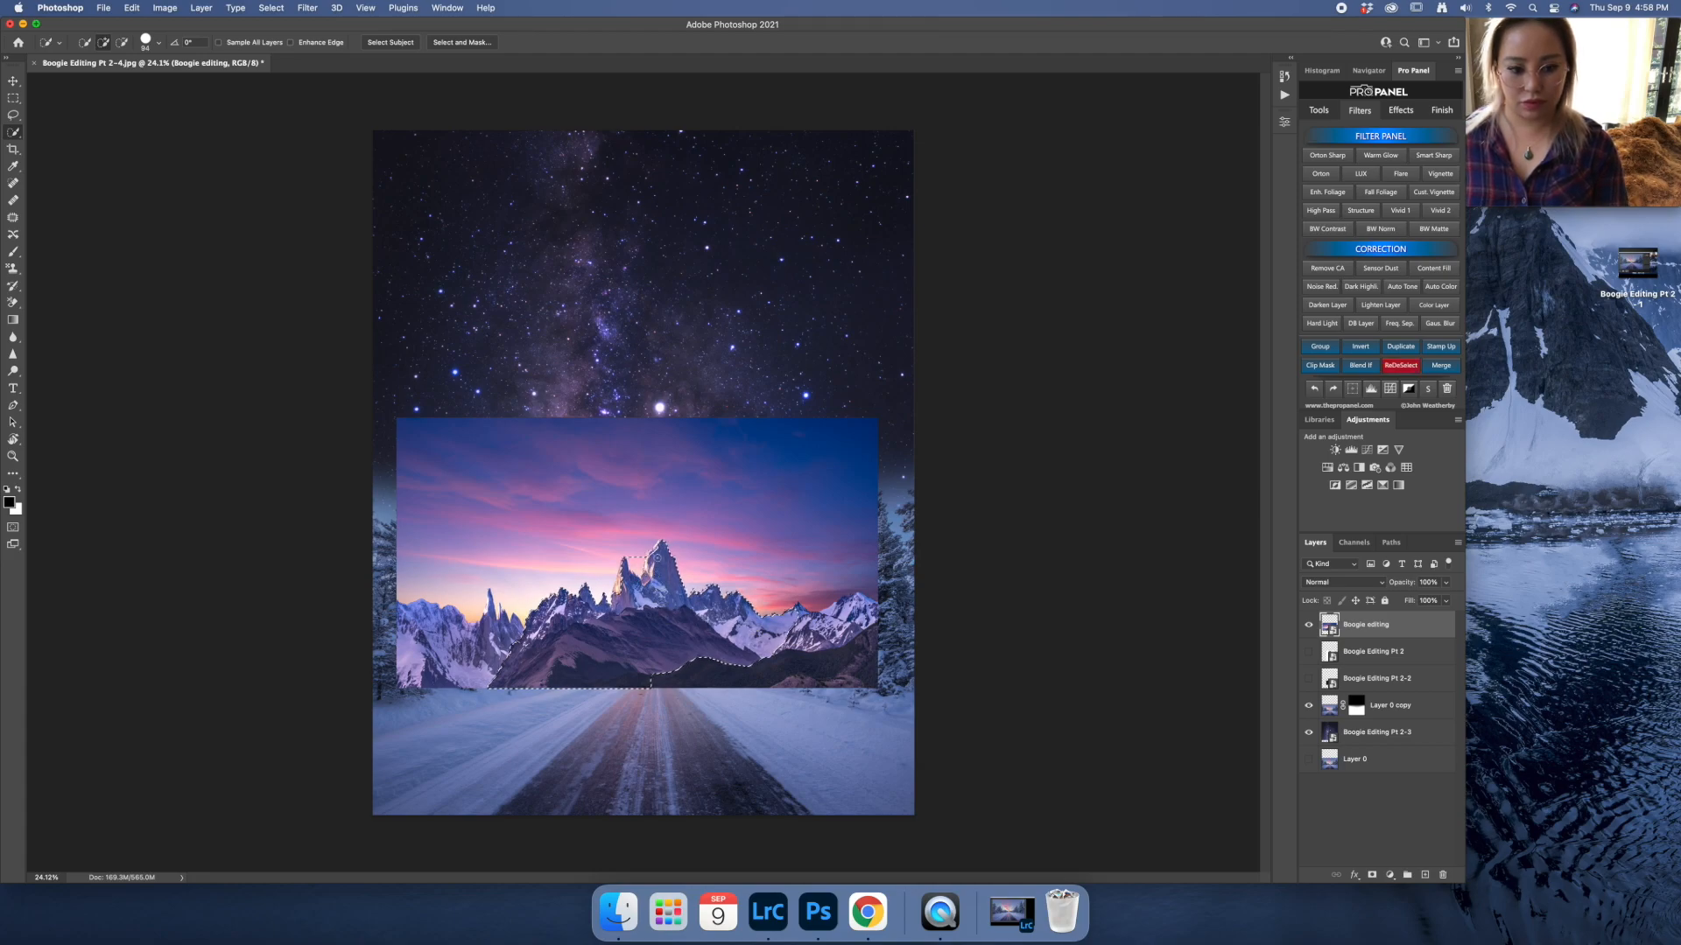
pyautogui.press('super+z')
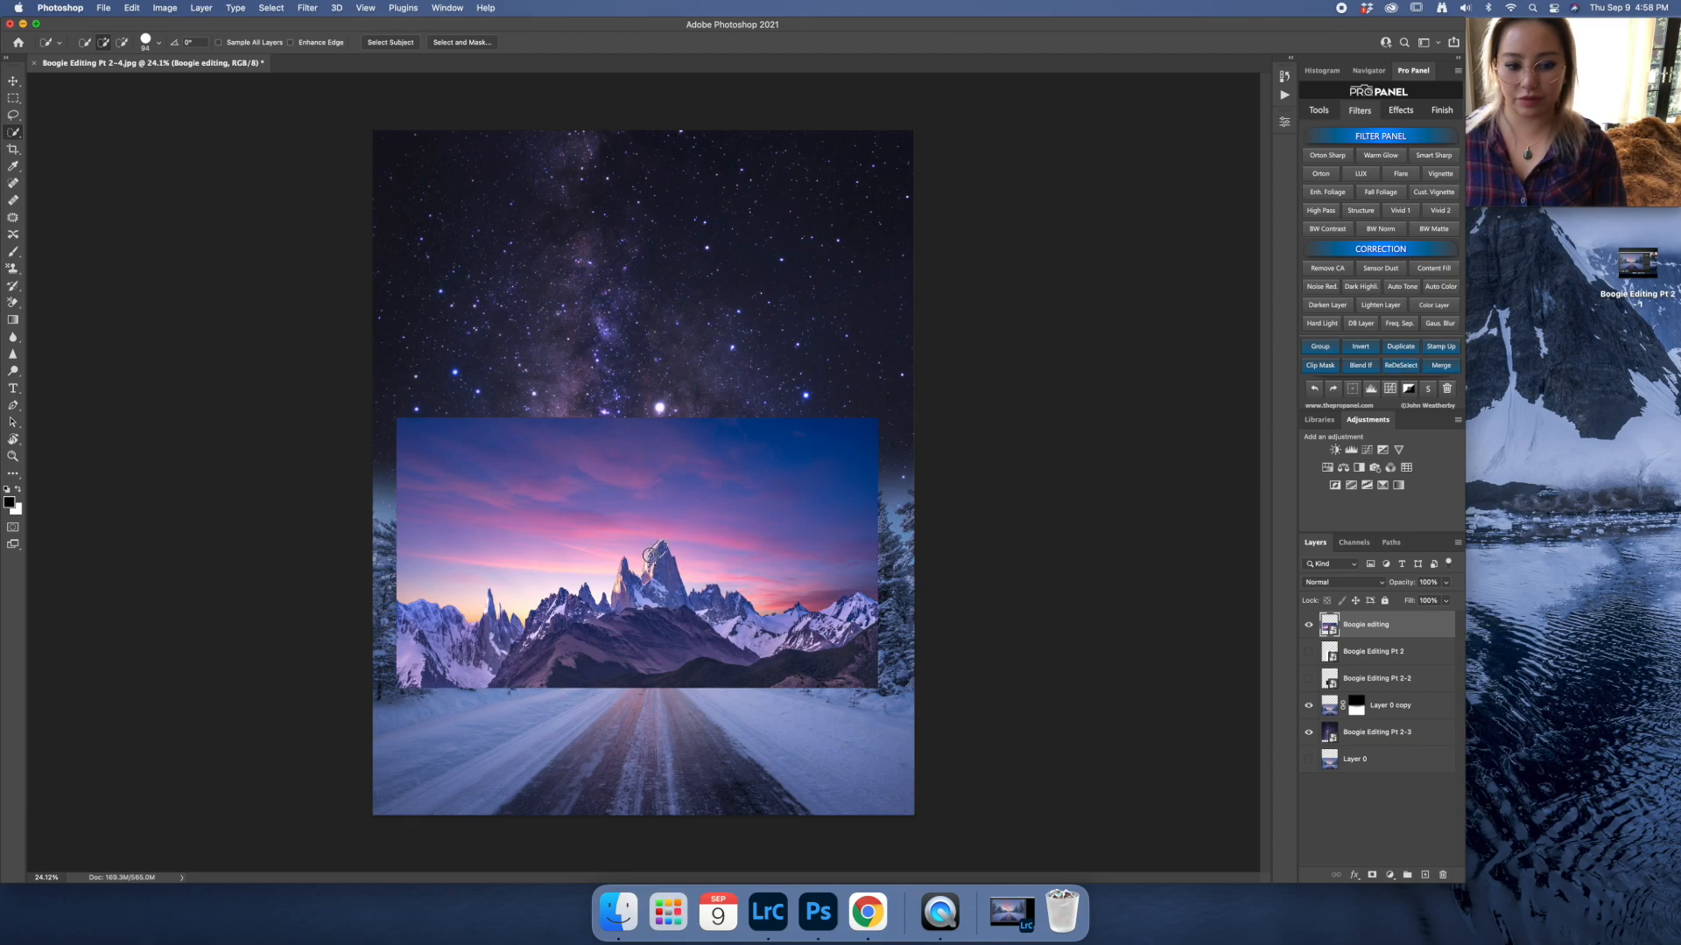
# Quick-select the mountain peaks and foothills without the sky on the Boogie editing layer and turn the selection into a layer mask.
pyautogui.moveTo(646, 571)
pyautogui.mouseDown()
pyautogui.moveTo(620, 571)
pyautogui.moveTo(646, 601)
pyautogui.moveTo(663, 585)
pyautogui.moveTo(725, 628)
pyautogui.mouseUp()
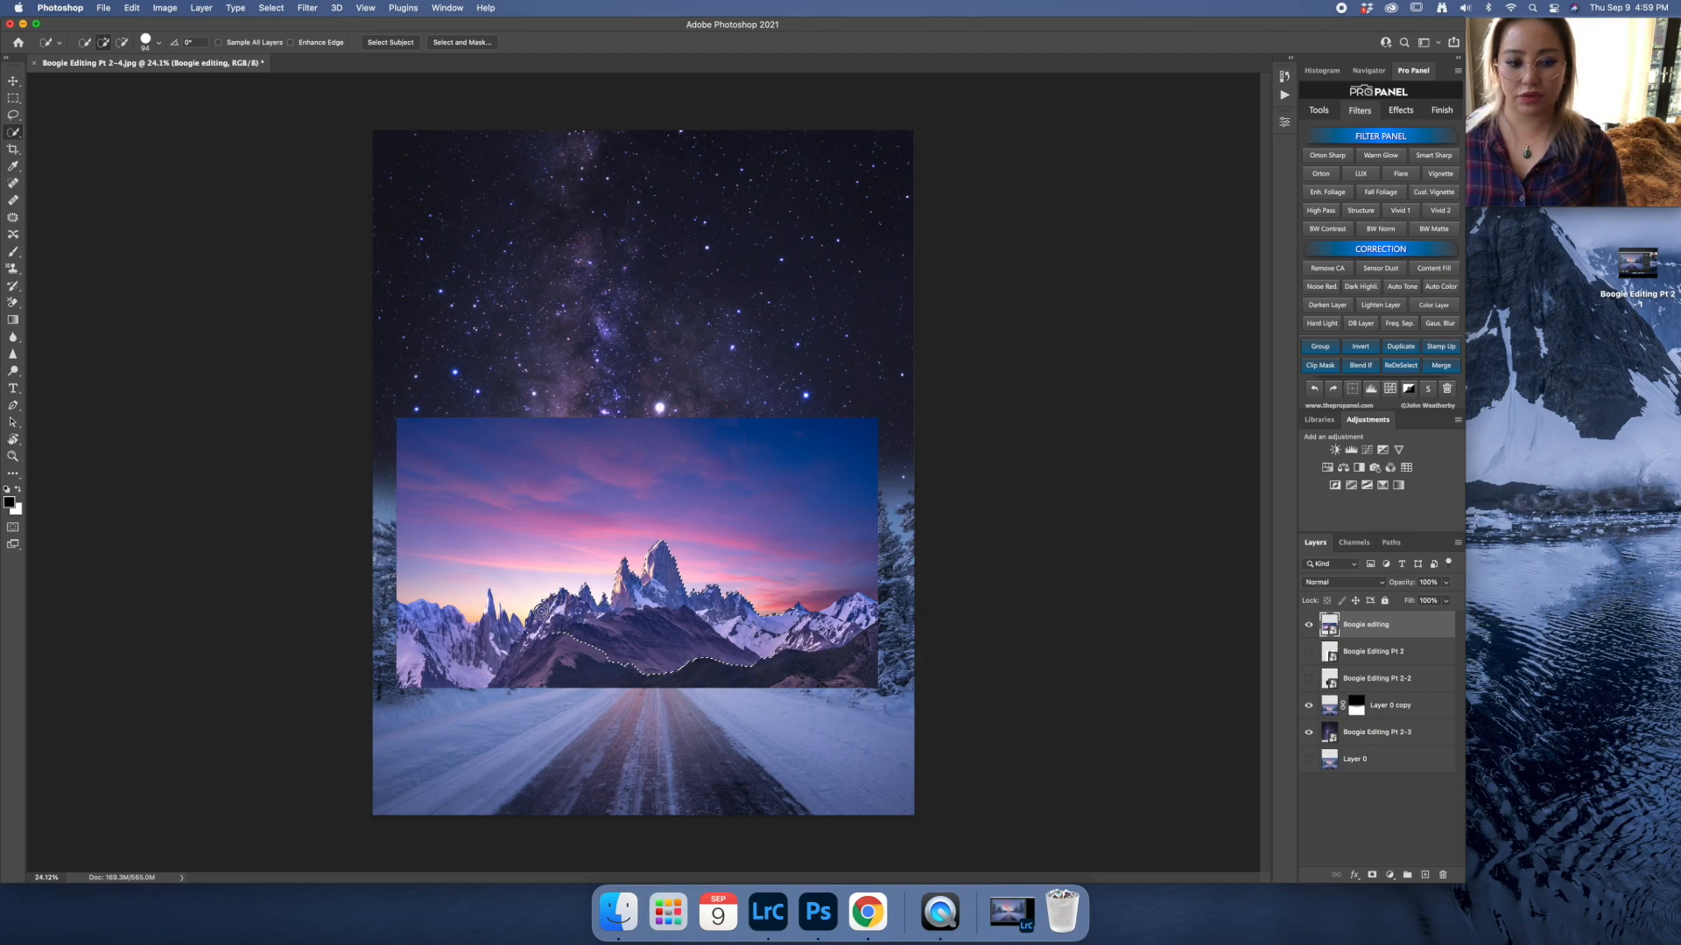
pyautogui.moveTo(534, 622)
pyautogui.mouseDown()
pyautogui.moveTo(565, 670)
pyautogui.moveTo(512, 672)
pyautogui.moveTo(488, 633)
pyautogui.mouseUp()
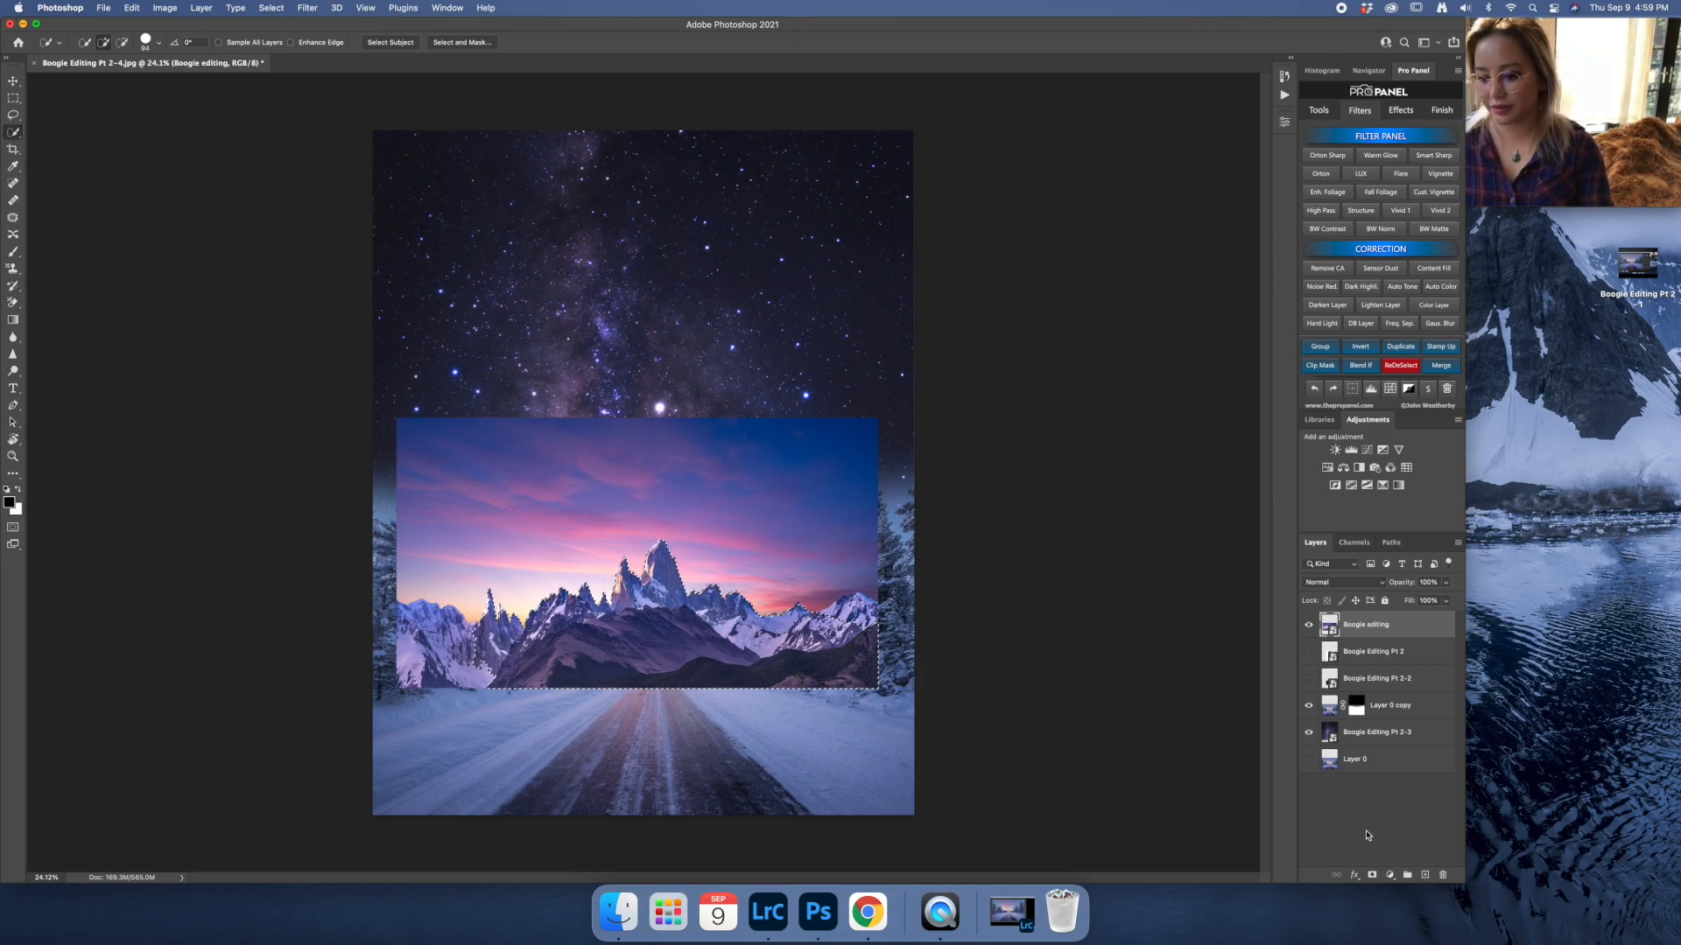
pyautogui.click(1372, 875)
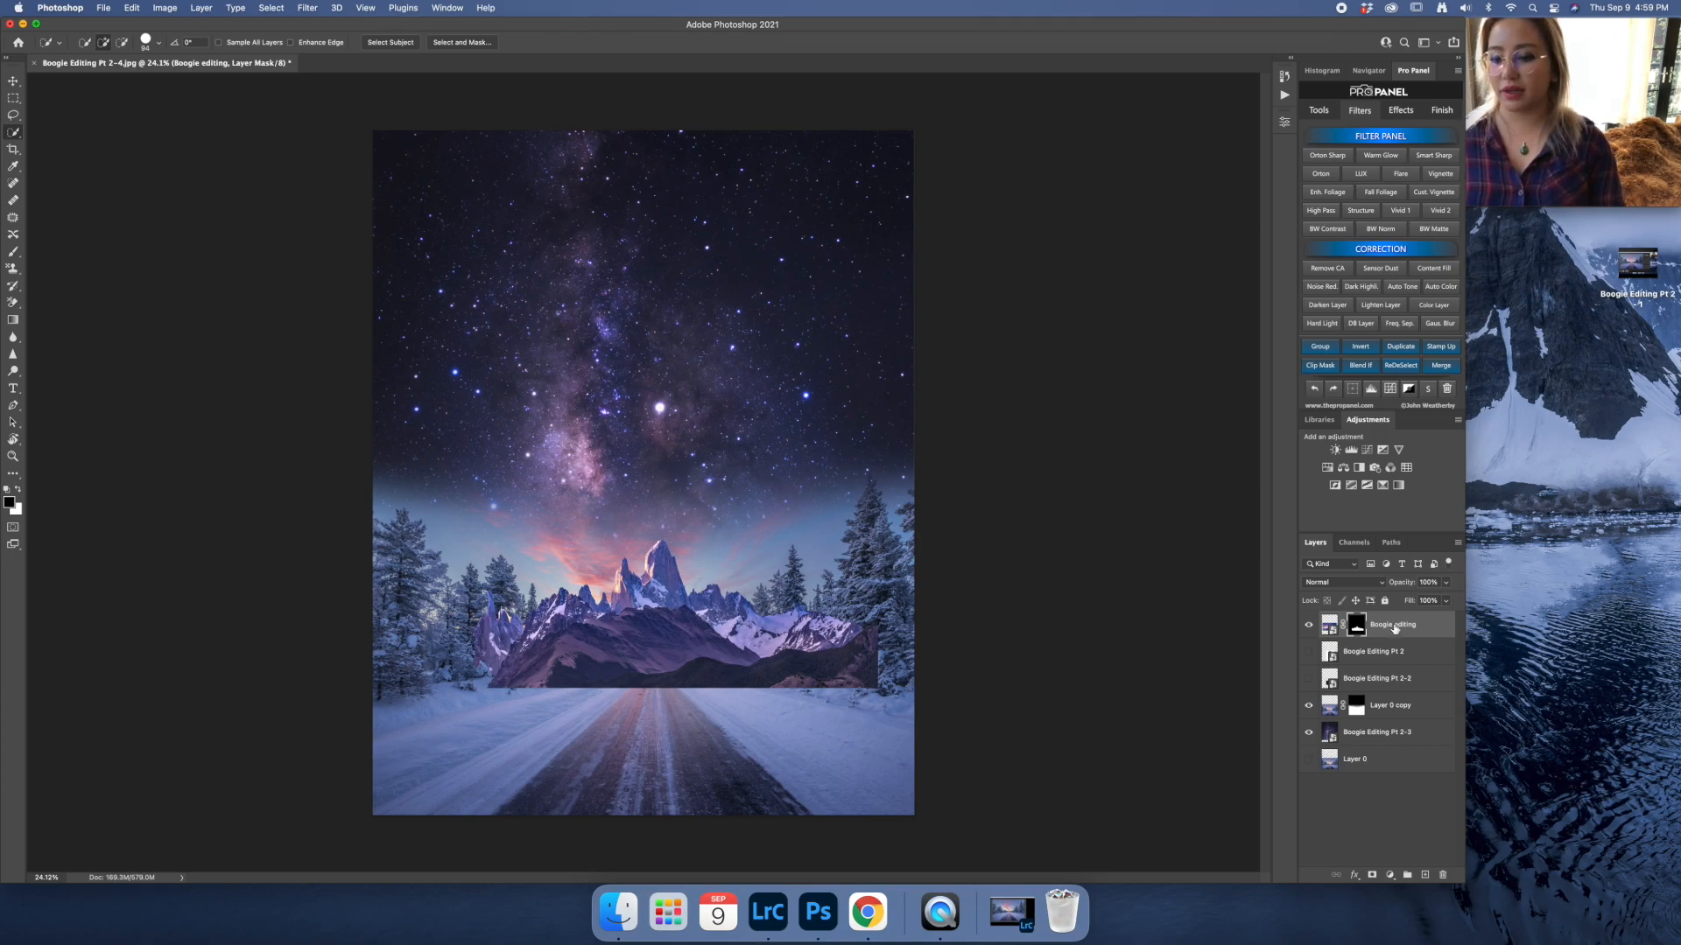
# Place the Boogie editing layer directly above Layer 0 copy, and stack Layer 0 above it with its visibility on.
pyautogui.moveTo(1403, 627); pyautogui.dragTo(1386, 717)
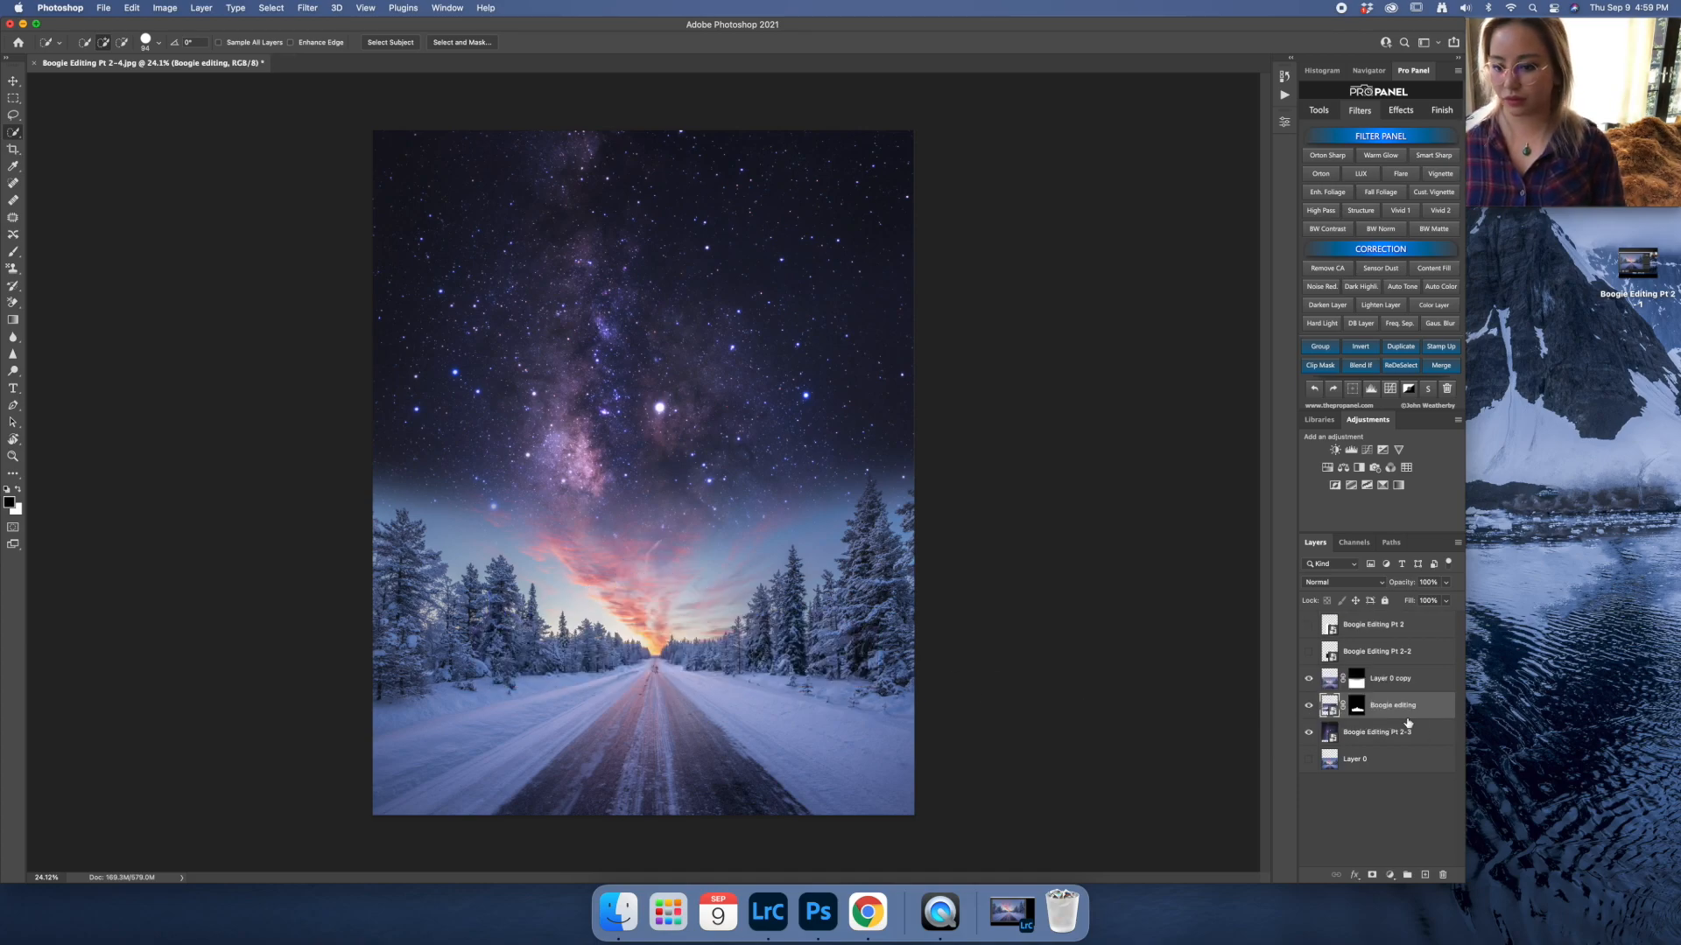
pyautogui.moveTo(1397, 709); pyautogui.dragTo(1386, 657)
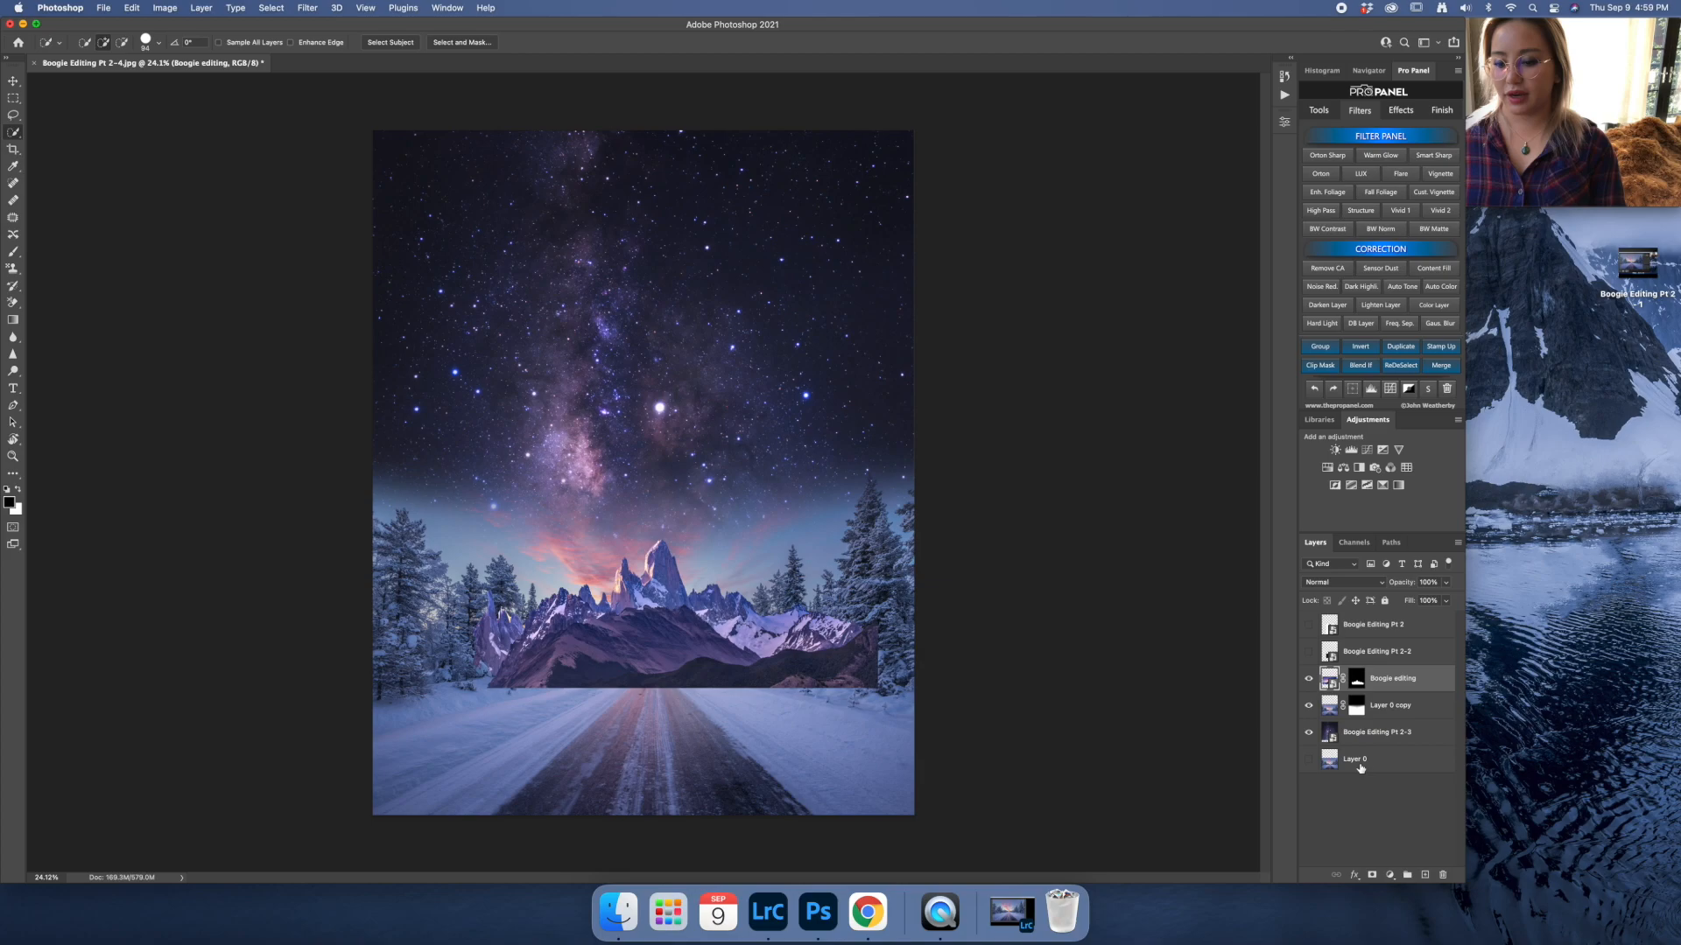
pyautogui.moveTo(1373, 759); pyautogui.dragTo(1402, 668)
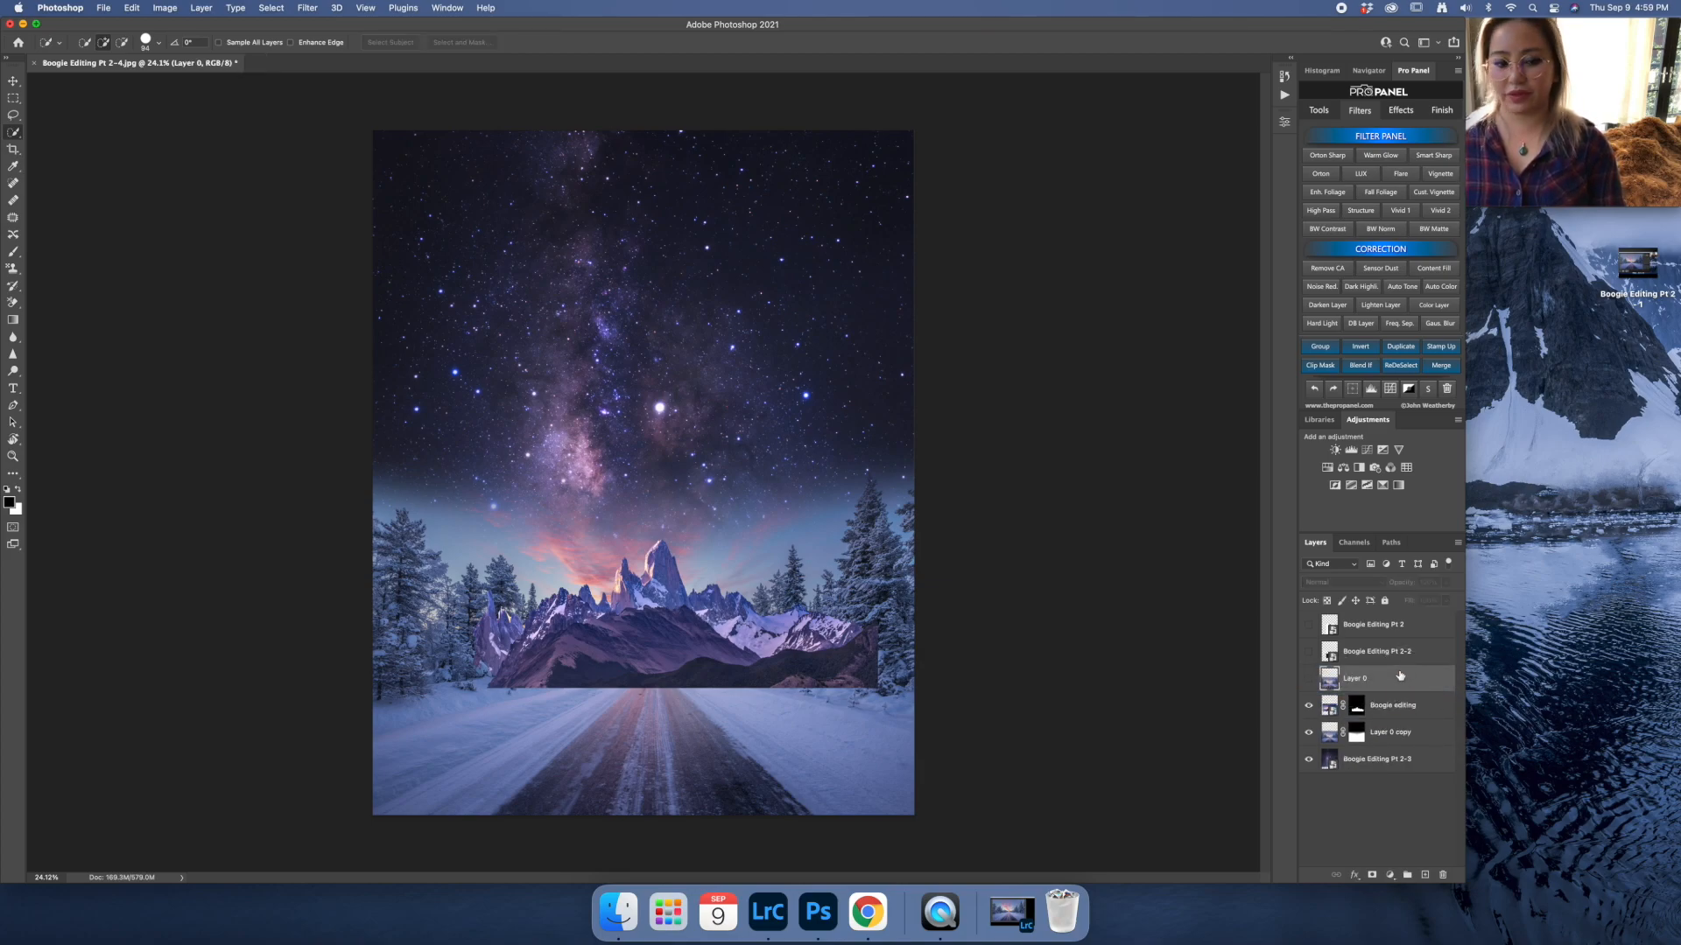
pyautogui.click(1309, 681)
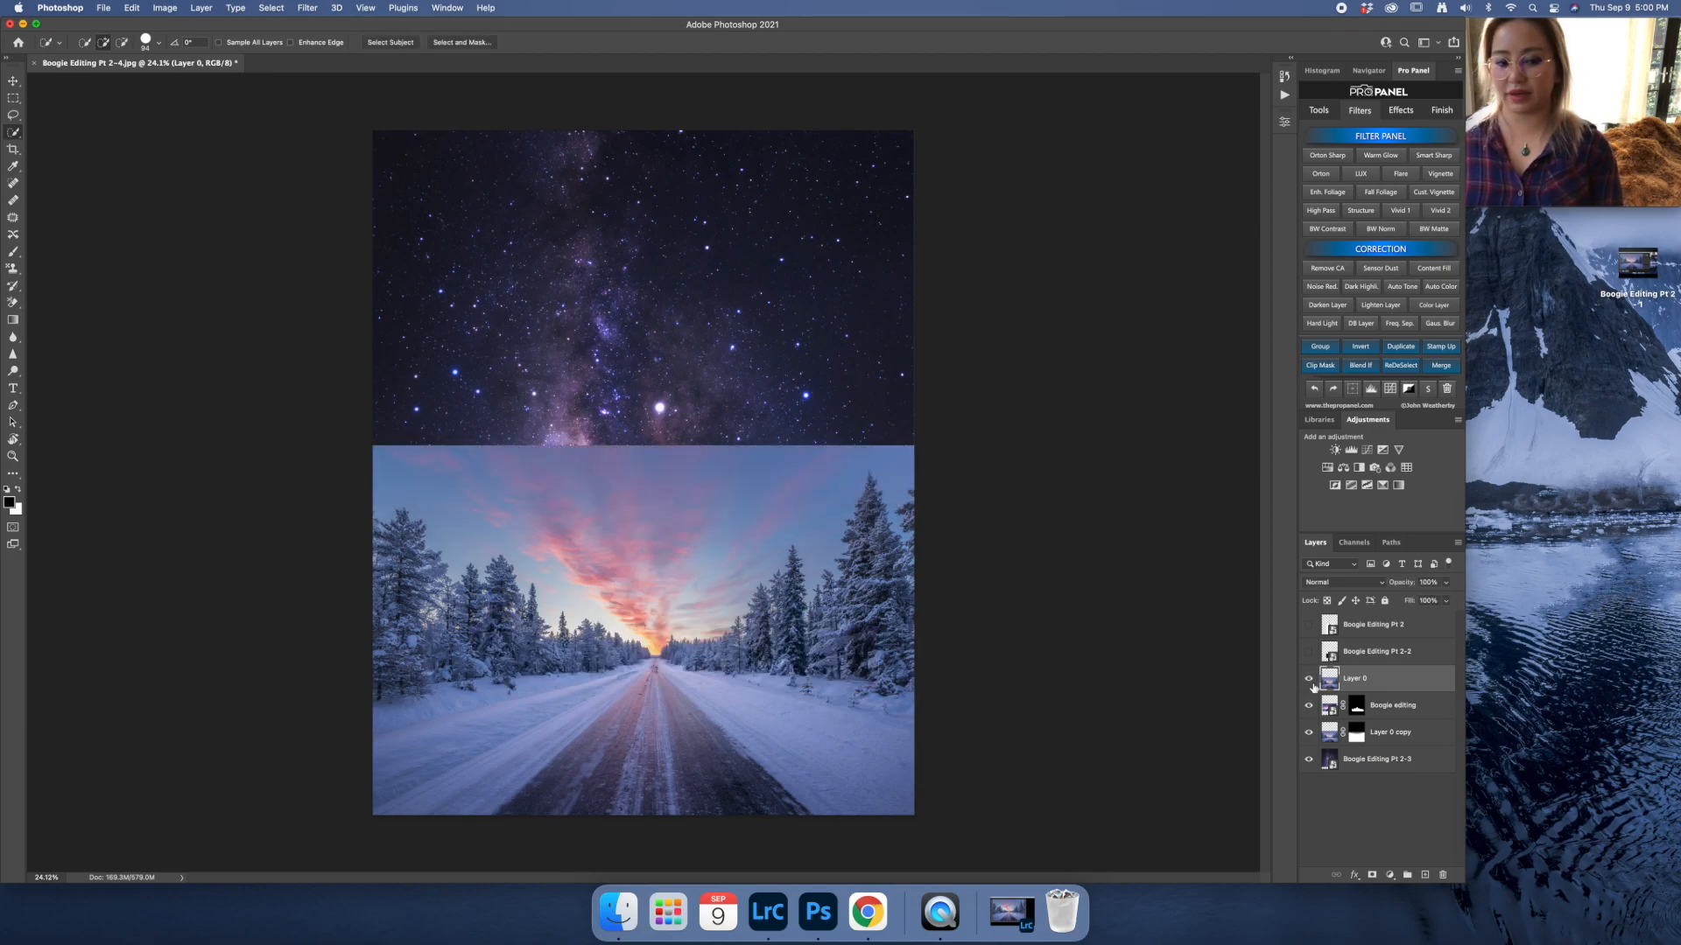
# Quick-select the trees and snowy road on Layer 0 and mask out its sky so the mountains sit behind the treeline.
pyautogui.click(16, 134)
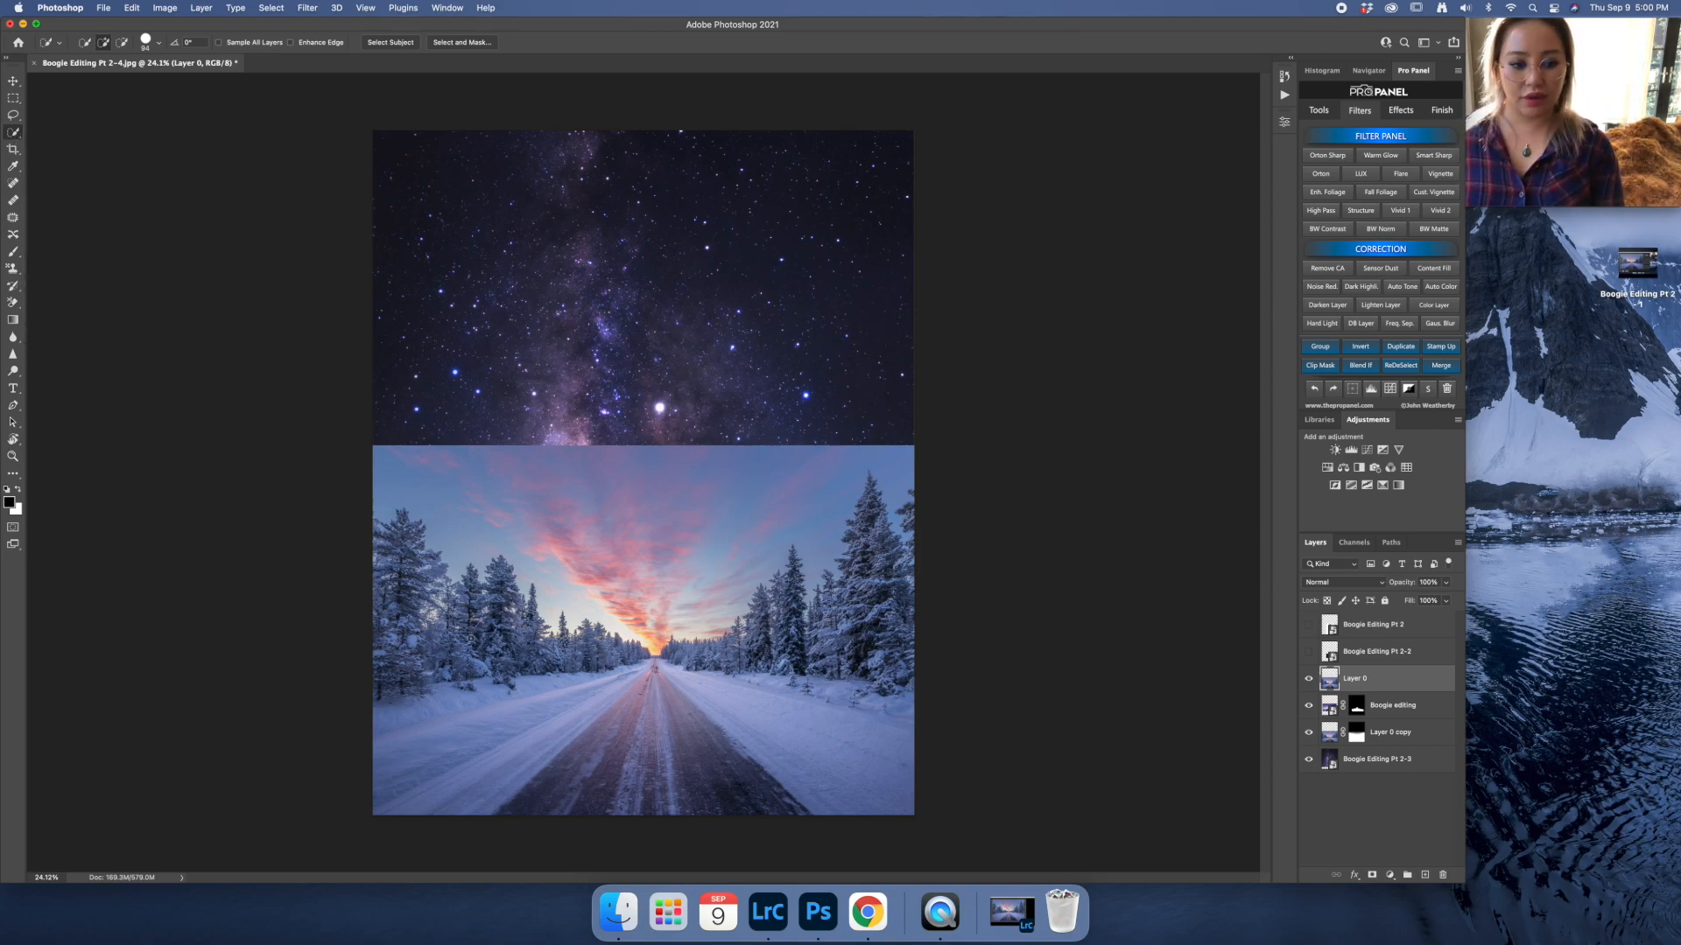
pyautogui.moveTo(470, 588)
pyautogui.mouseDown()
pyautogui.moveTo(542, 655)
pyautogui.moveTo(659, 681)
pyautogui.moveTo(693, 659)
pyautogui.moveTo(754, 660)
pyautogui.moveTo(778, 621)
pyautogui.moveTo(875, 595)
pyautogui.moveTo(758, 617)
pyautogui.moveTo(795, 572)
pyautogui.moveTo(802, 628)
pyautogui.moveTo(866, 573)
pyautogui.moveTo(906, 582)
pyautogui.mouseUp()
pyautogui.moveTo(538, 690)
pyautogui.mouseDown()
pyautogui.moveTo(400, 644)
pyautogui.moveTo(367, 552)
pyautogui.mouseUp()
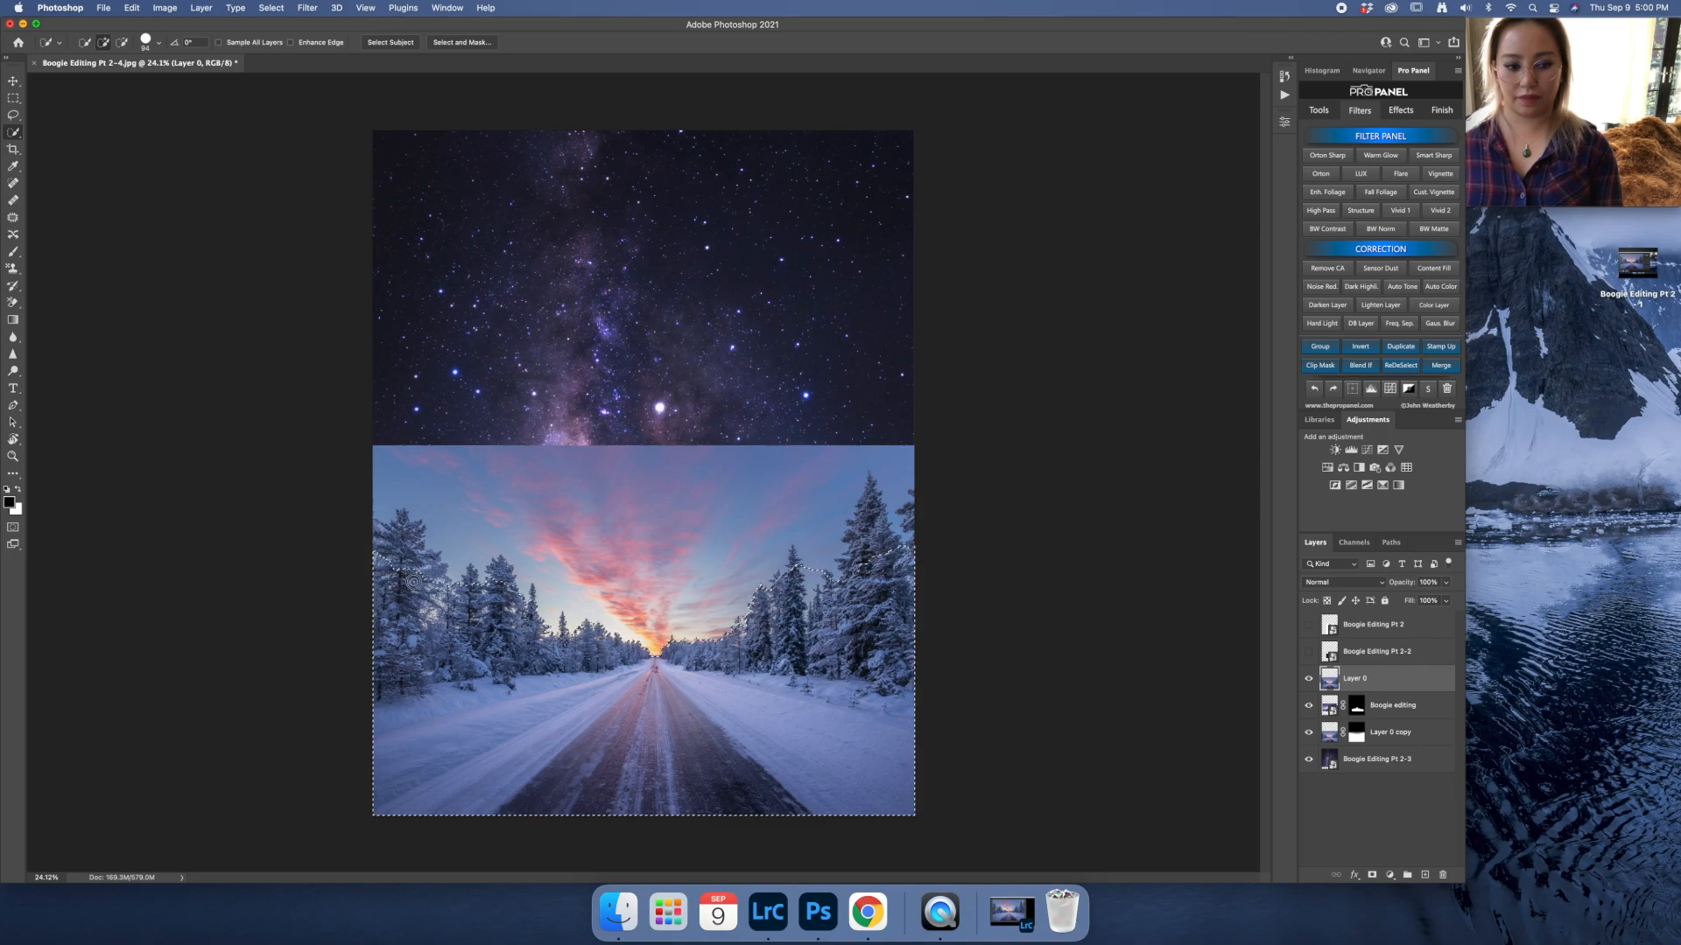
pyautogui.click(1373, 878)
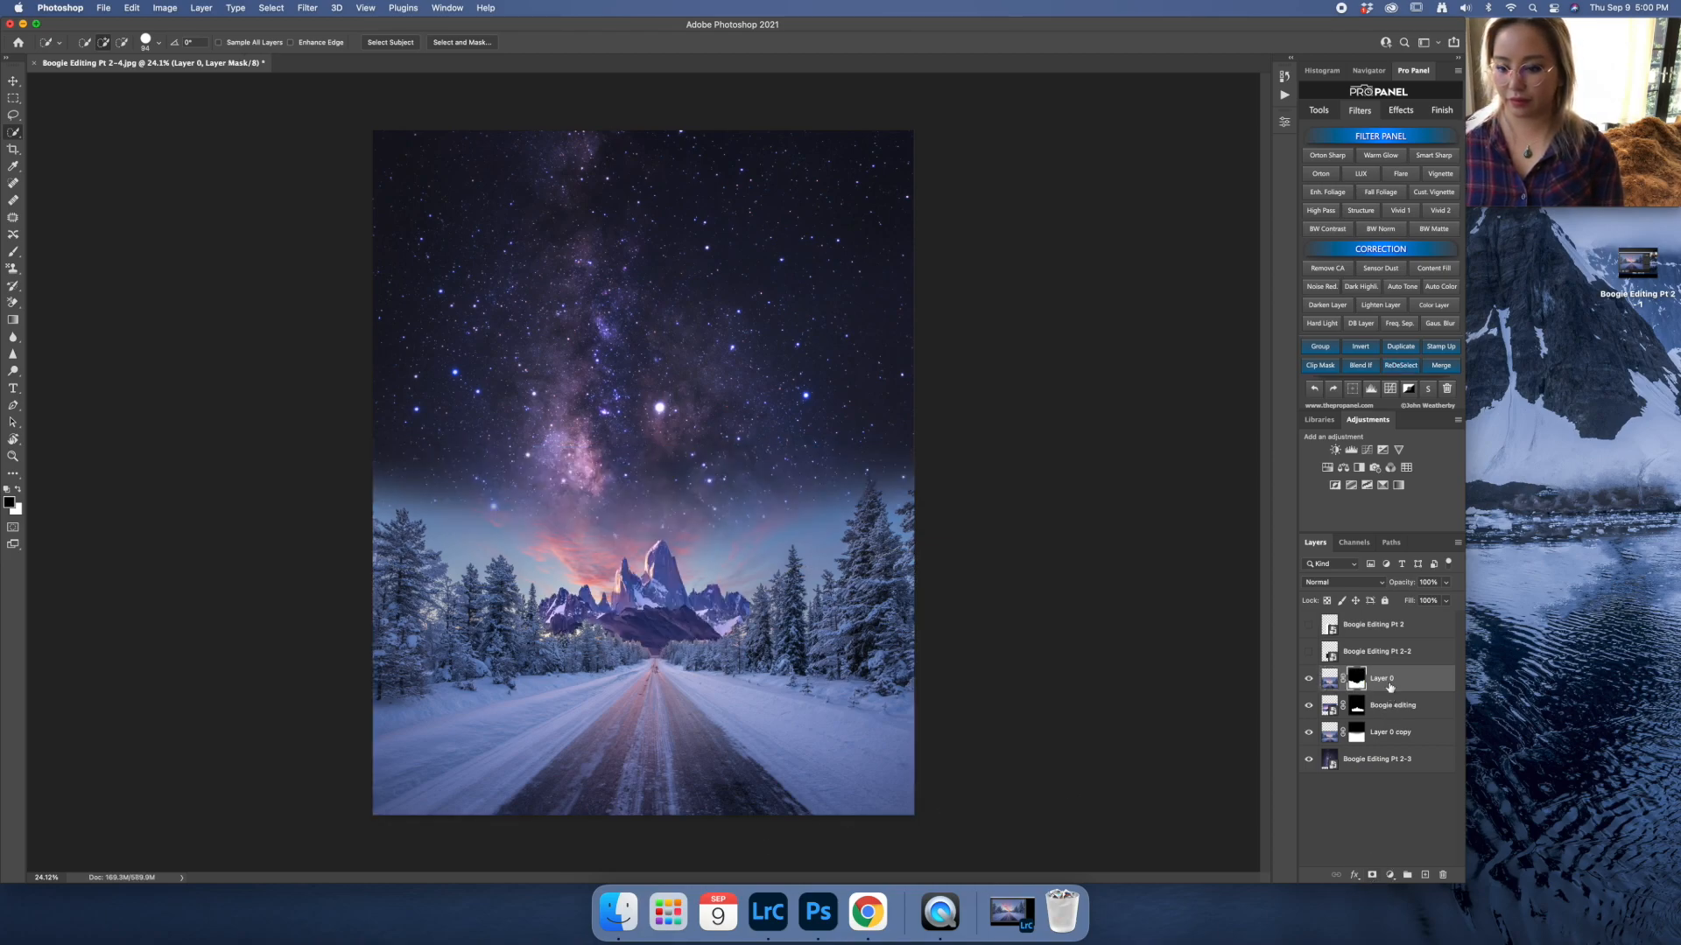
# Try stacking Layer 0 copy above Layer 0.
pyautogui.moveTo(1388, 740); pyautogui.dragTo(1388, 670)
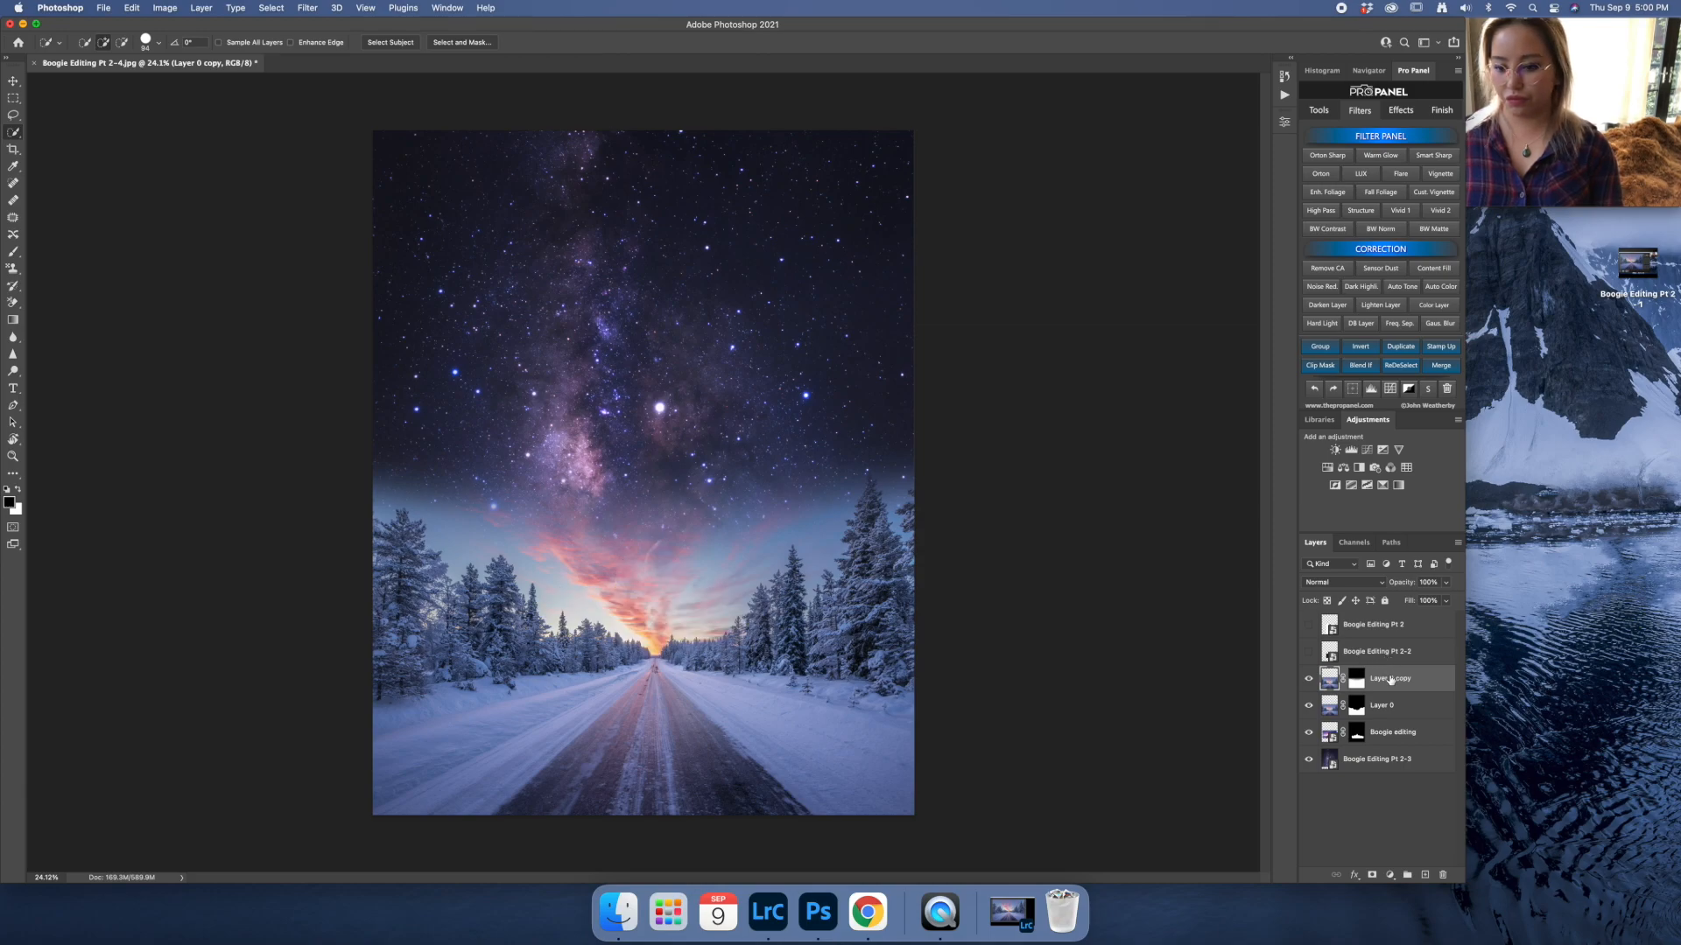
pyautogui.press('super+z')
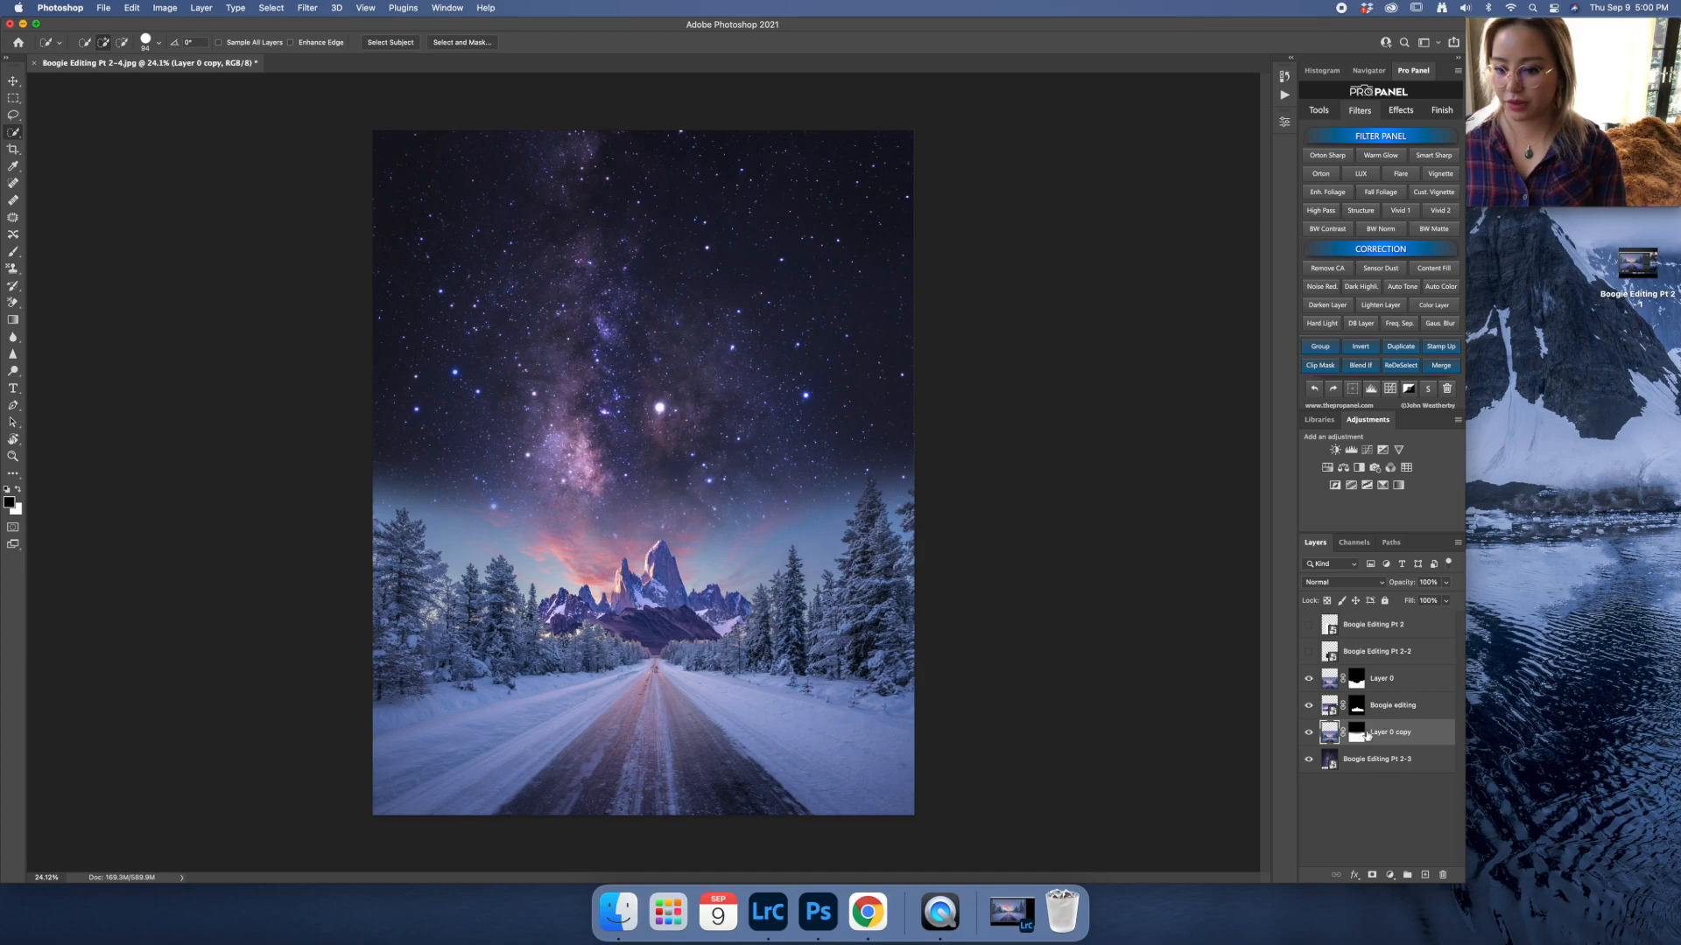
# Scale Layer 0 together with its mask to 99.99% using Free Transform.
pyautogui.click(1356, 680)
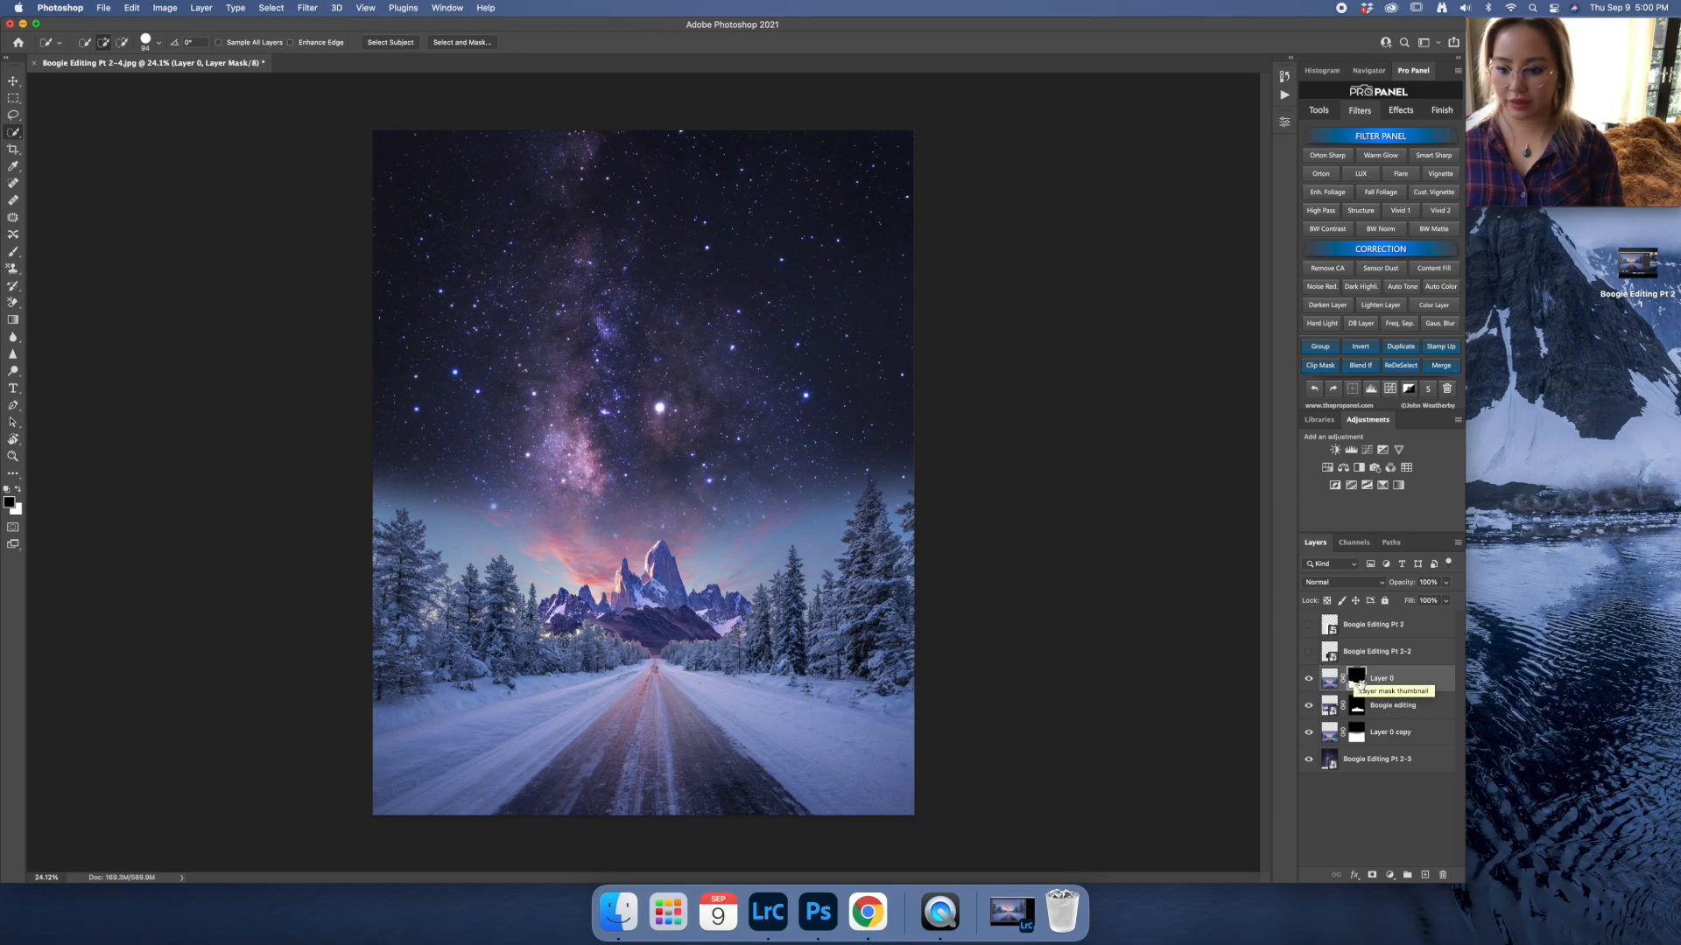
pyautogui.press('super+t')
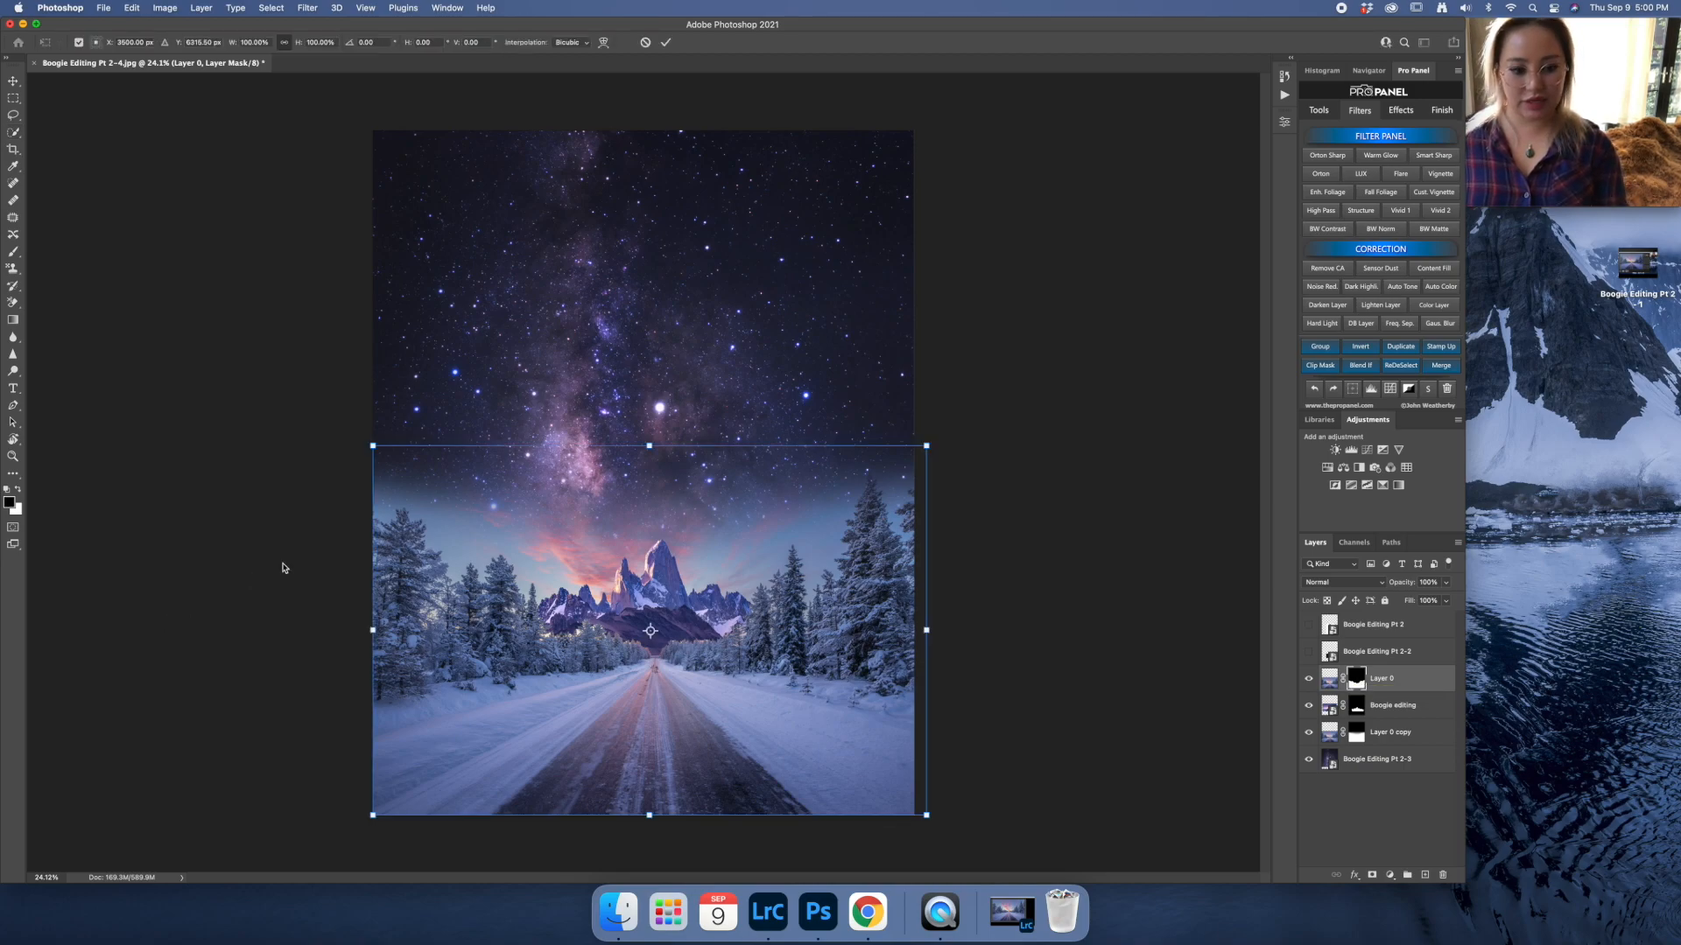
pyautogui.moveTo(646, 445); pyautogui.dragTo(643, 449)
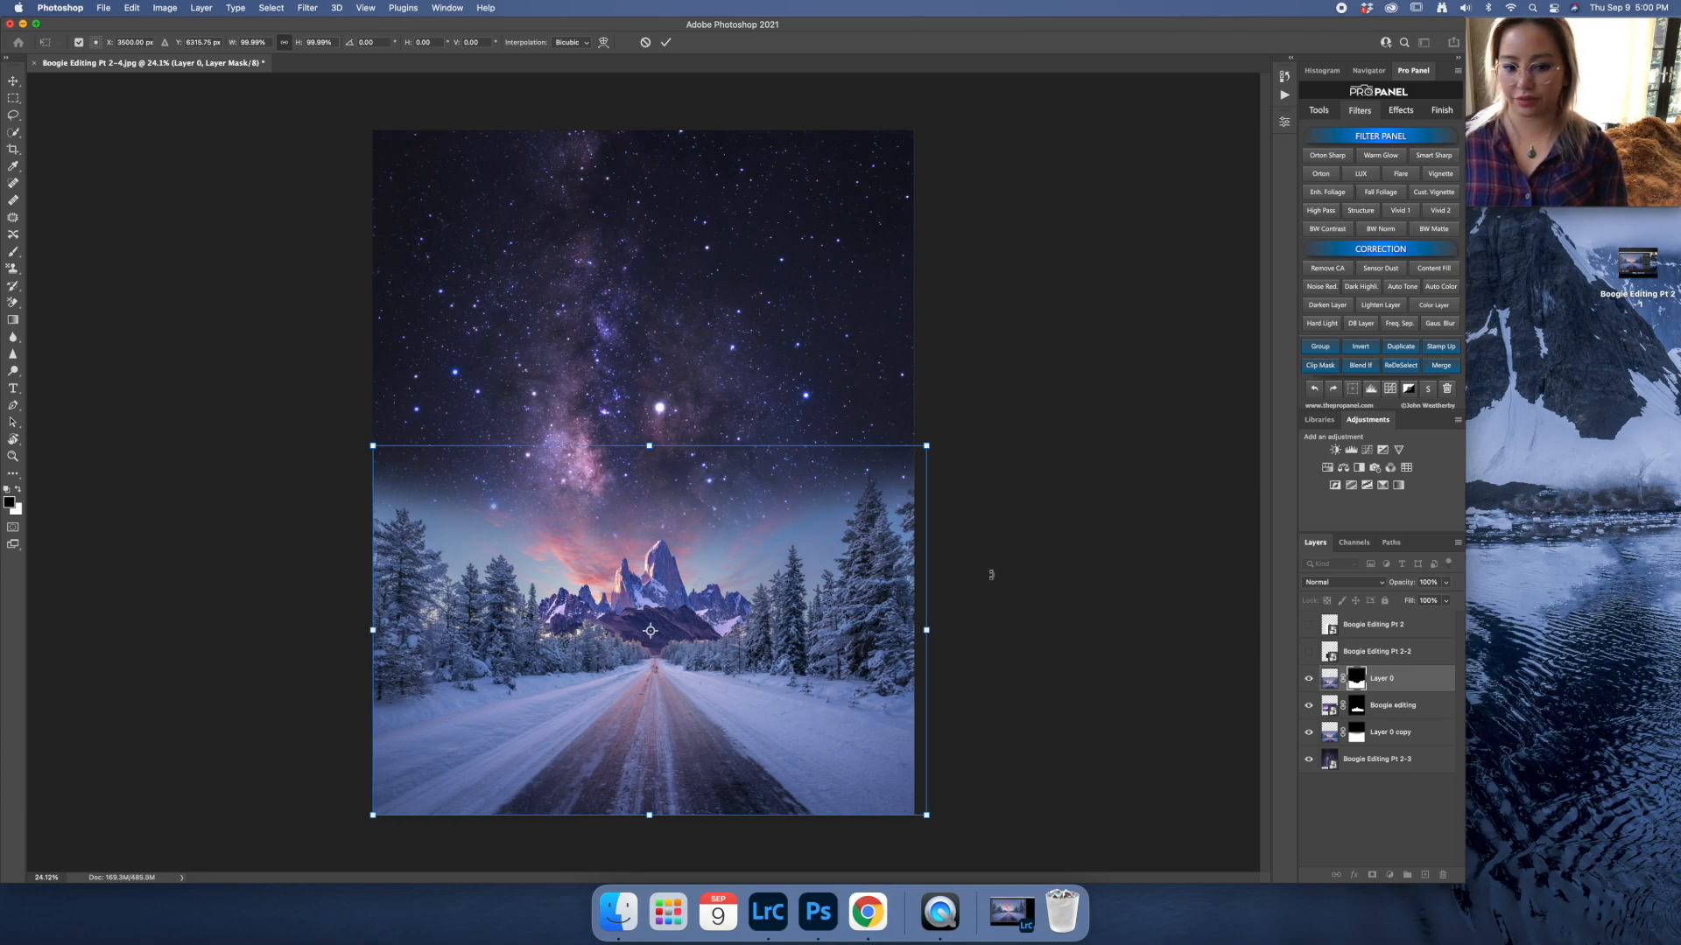
pyautogui.press('Return')
pyautogui.press('w')
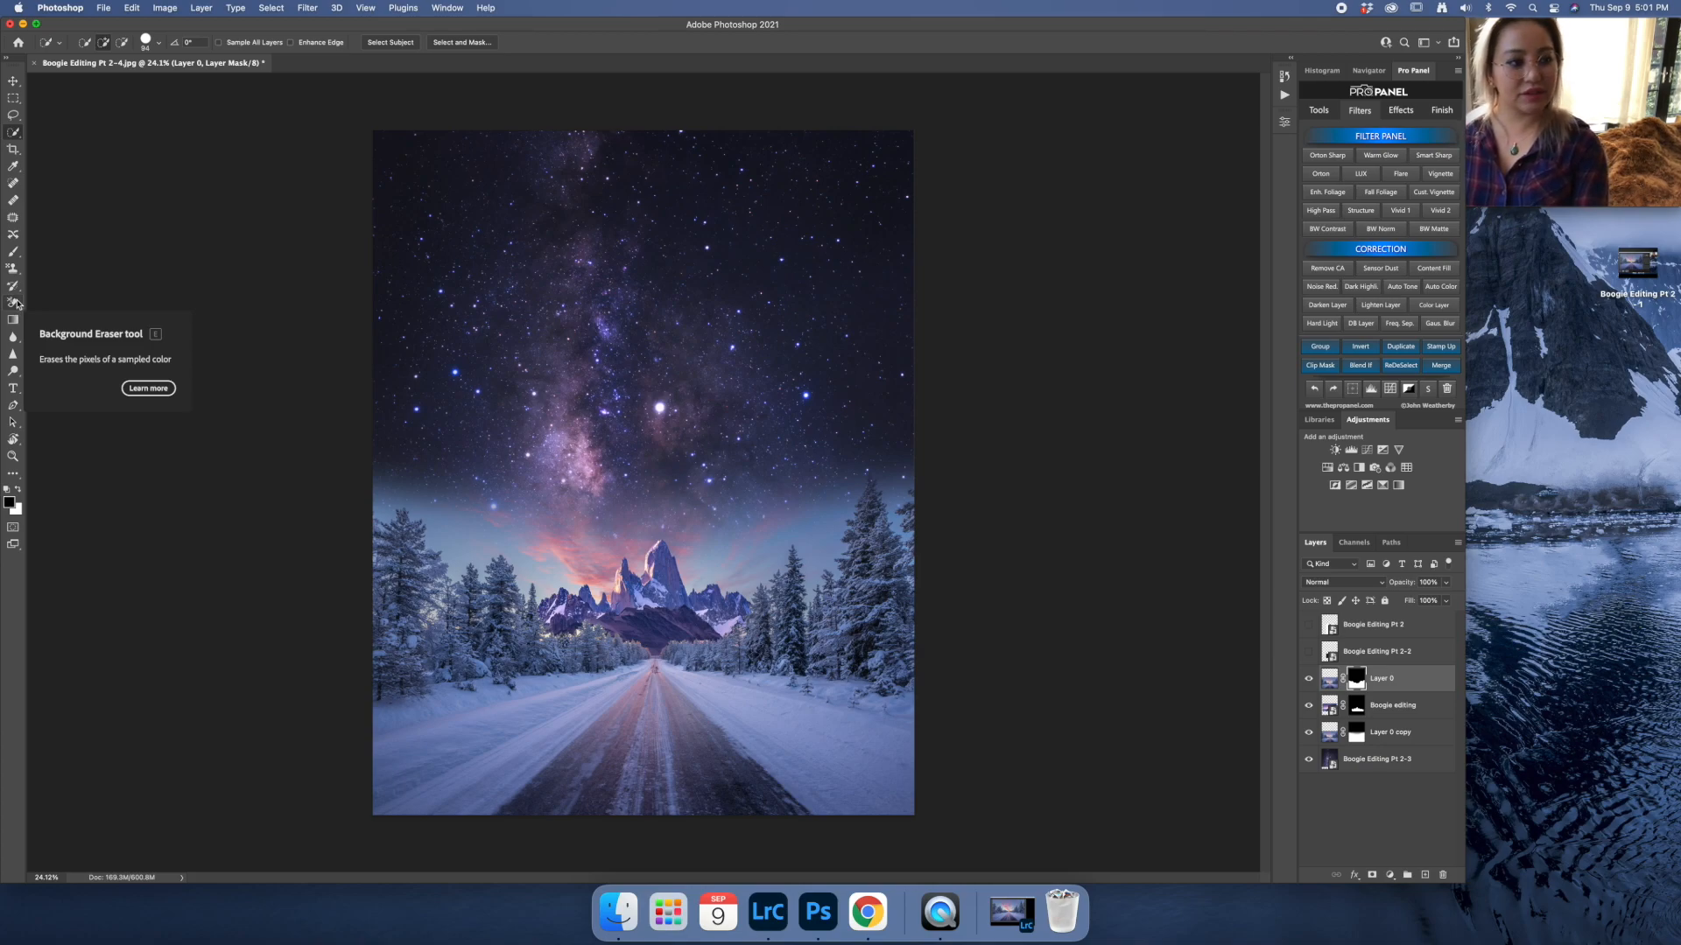
# Erase leftover background on Layer 0's image along the treeline below the mountains with the Background Eraser, and enlarge its brush.
pyautogui.click(15, 302)
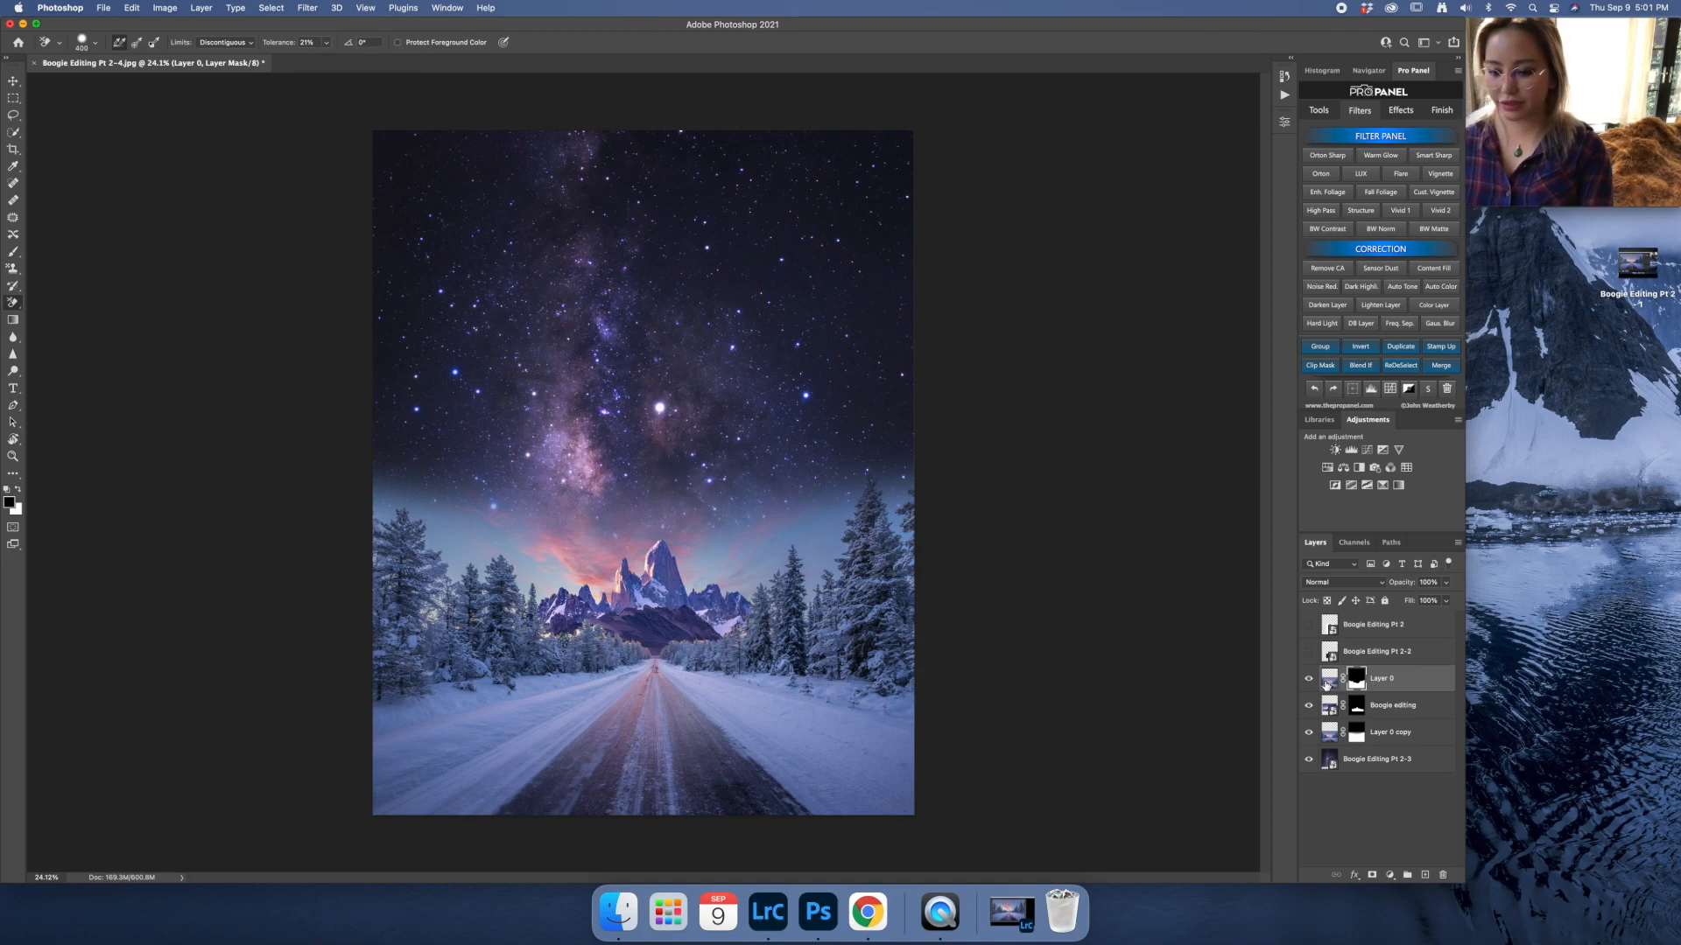
pyautogui.click(1328, 682)
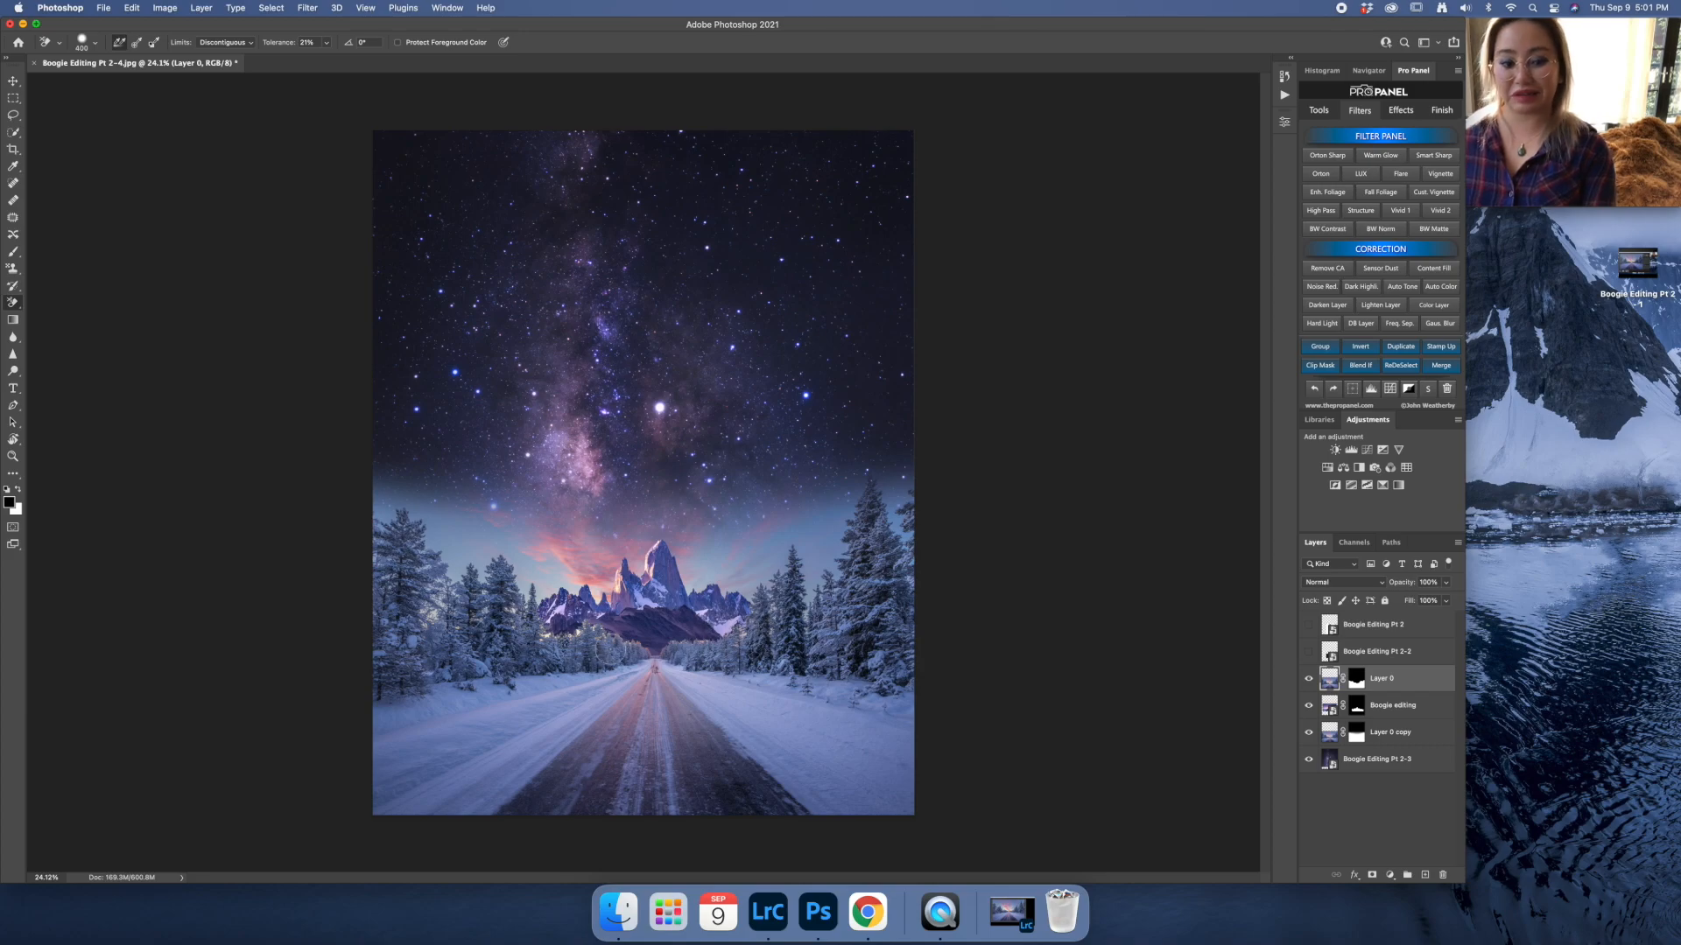
pyautogui.click(630, 638)
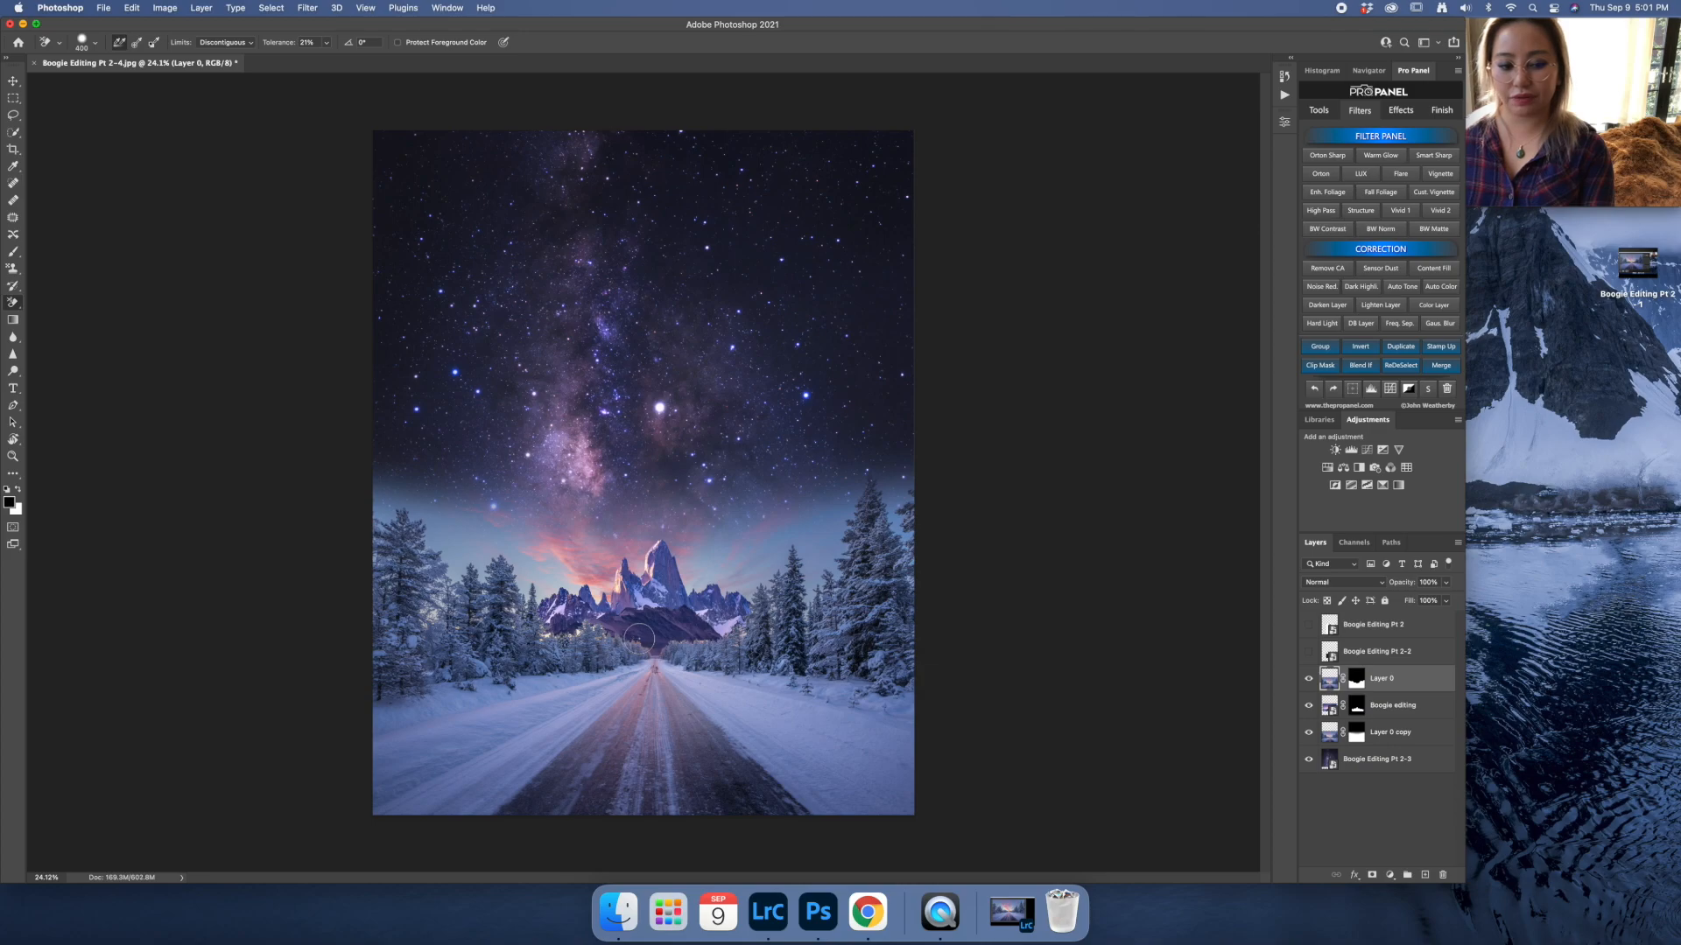
pyautogui.click(591, 623)
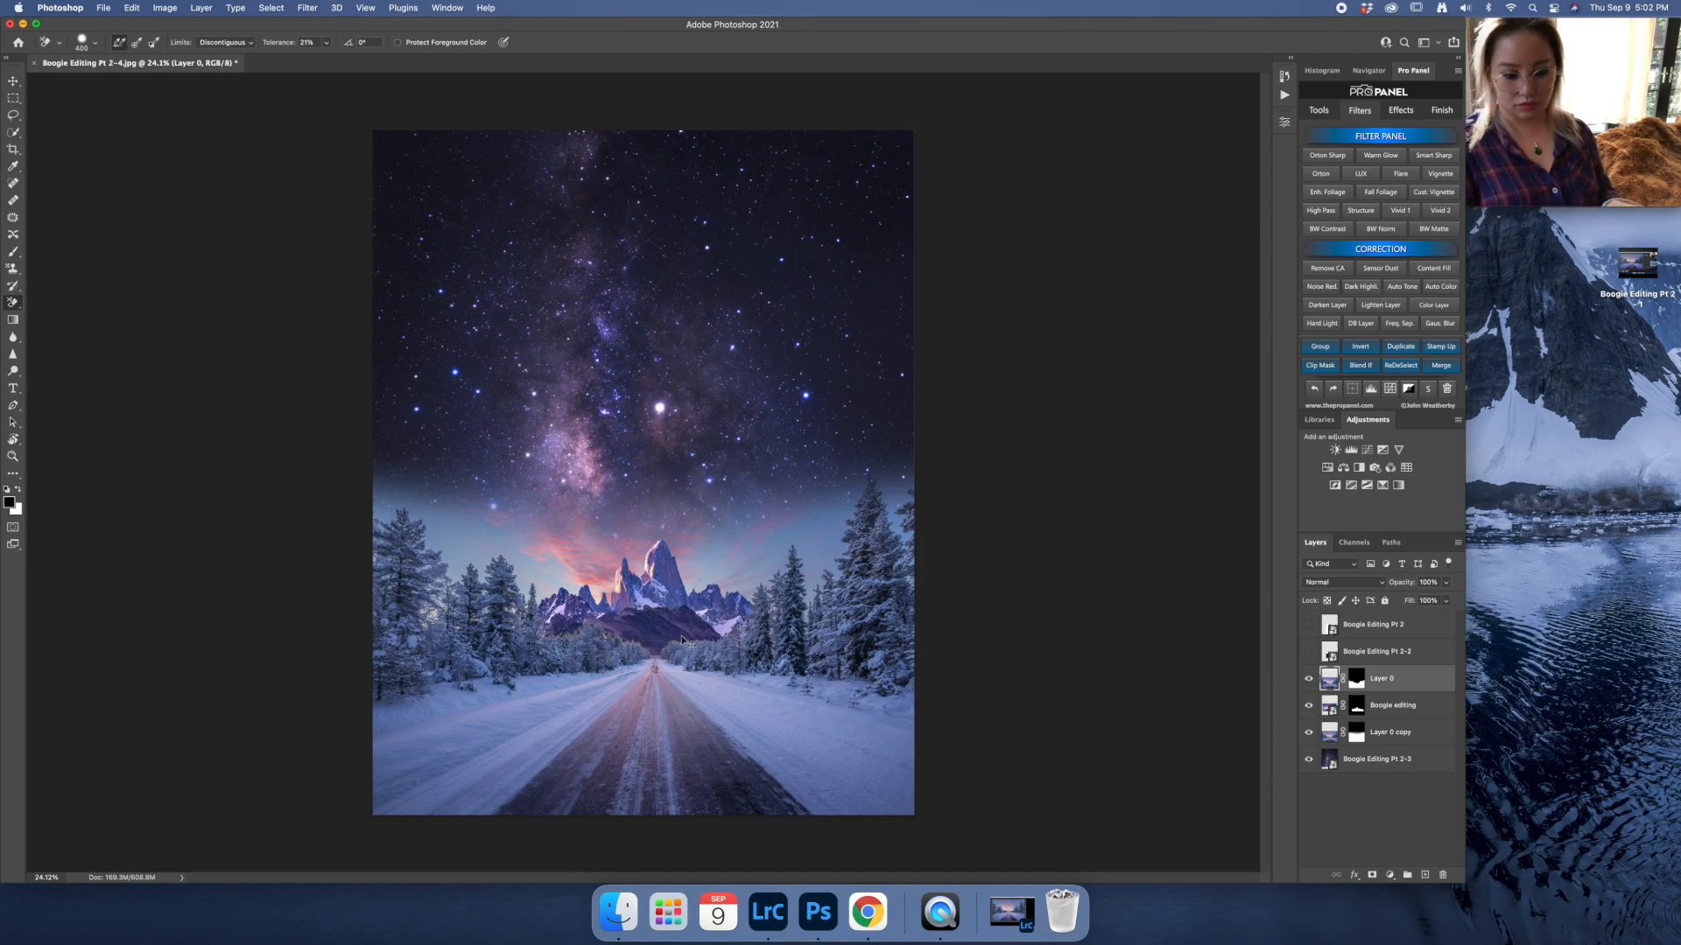
pyautogui.press(']')
pyautogui.press(']')
pyautogui.press(']')
pyautogui.press(']')
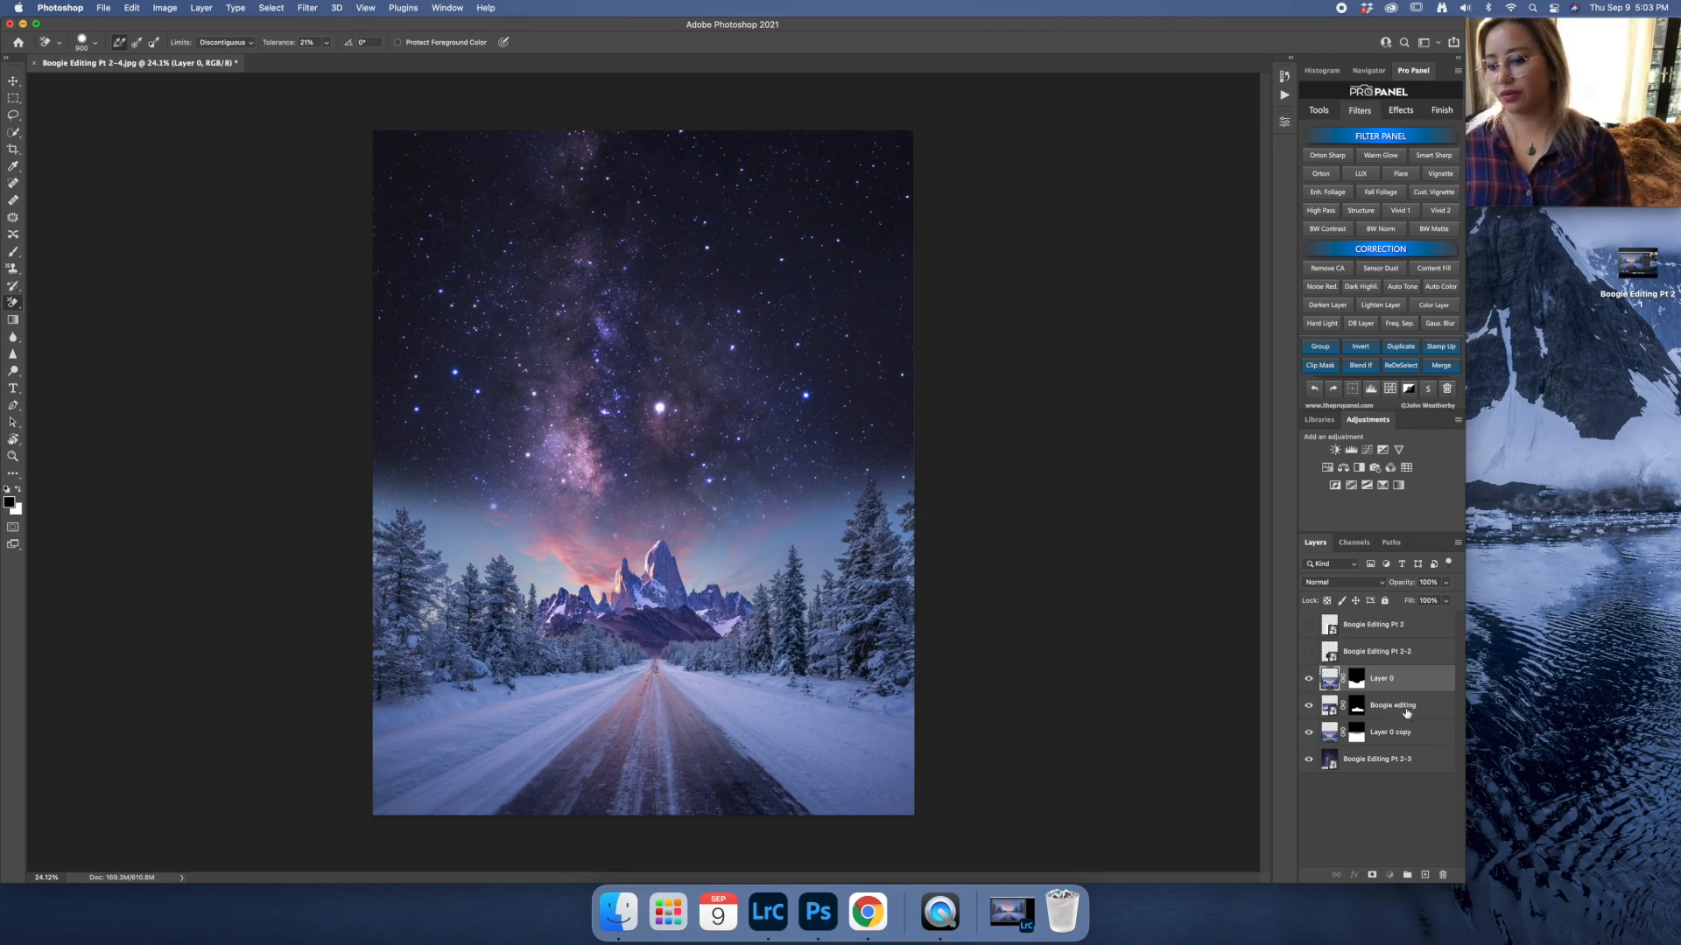
# Scale the mountains on the Boogie editing layer down to about 70.17% with Free Transform, keeping them centred behind the road.
pyautogui.click(1406, 714)
pyautogui.press('super+t')
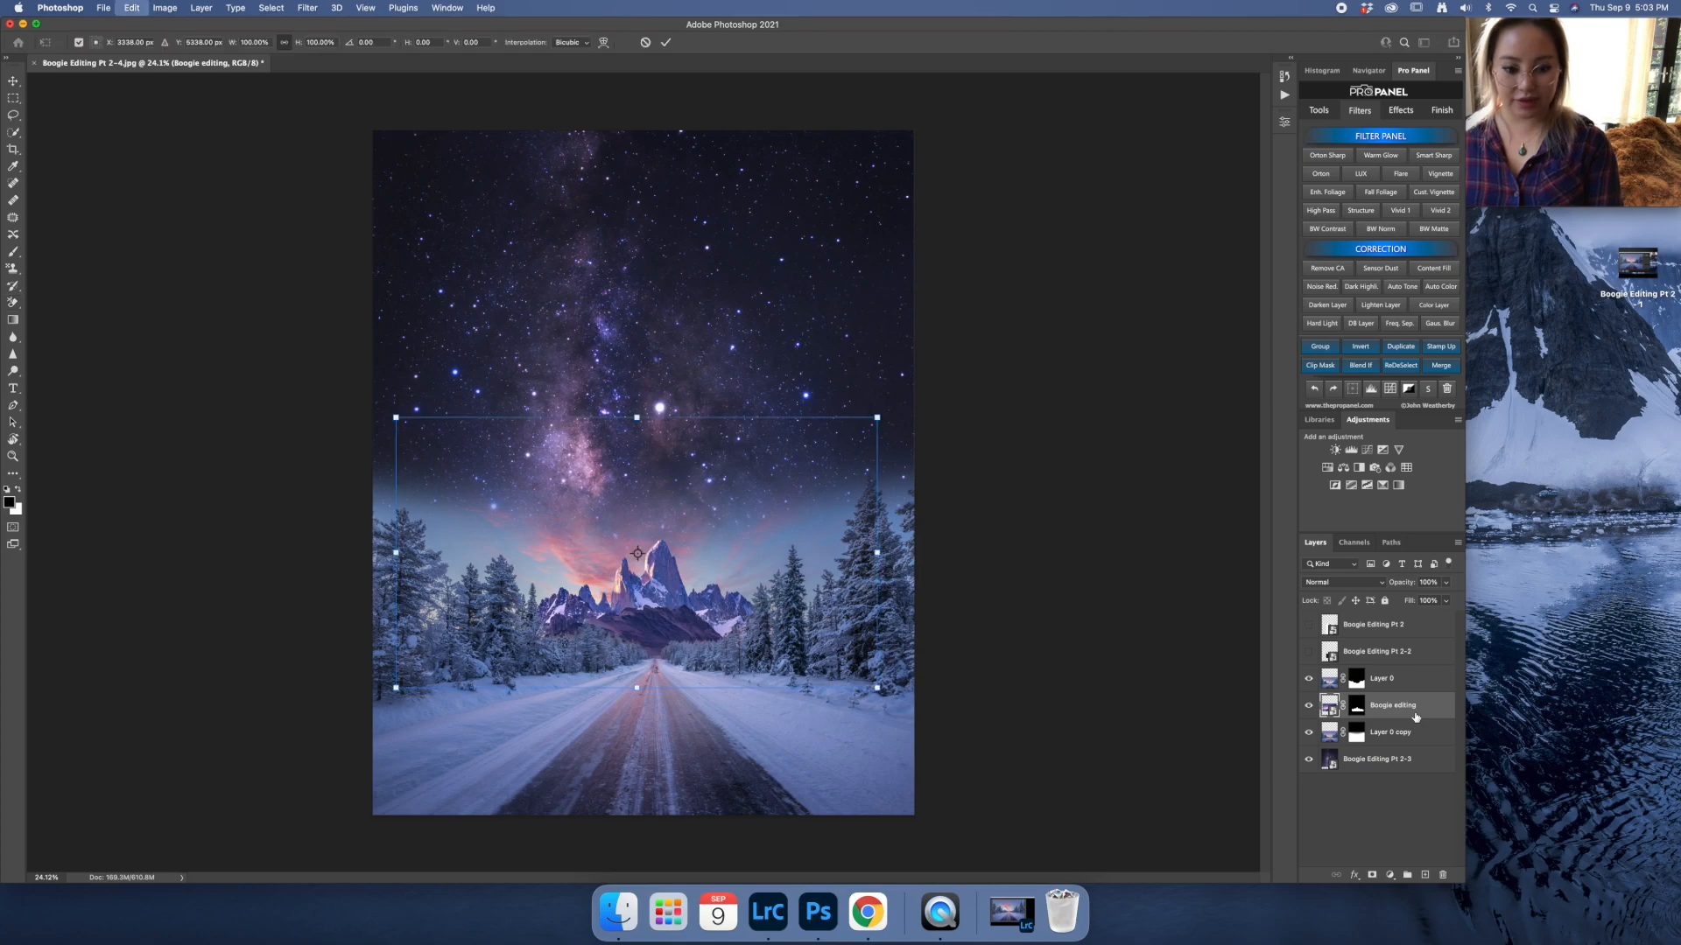
pyautogui.moveTo(637, 418); pyautogui.dragTo(754, 435)
pyautogui.moveTo(643, 623)
pyautogui.mouseDown()
pyautogui.moveTo(660, 563)
pyautogui.moveTo(651, 628)
pyautogui.moveTo(651, 607)
pyautogui.mouseUp()
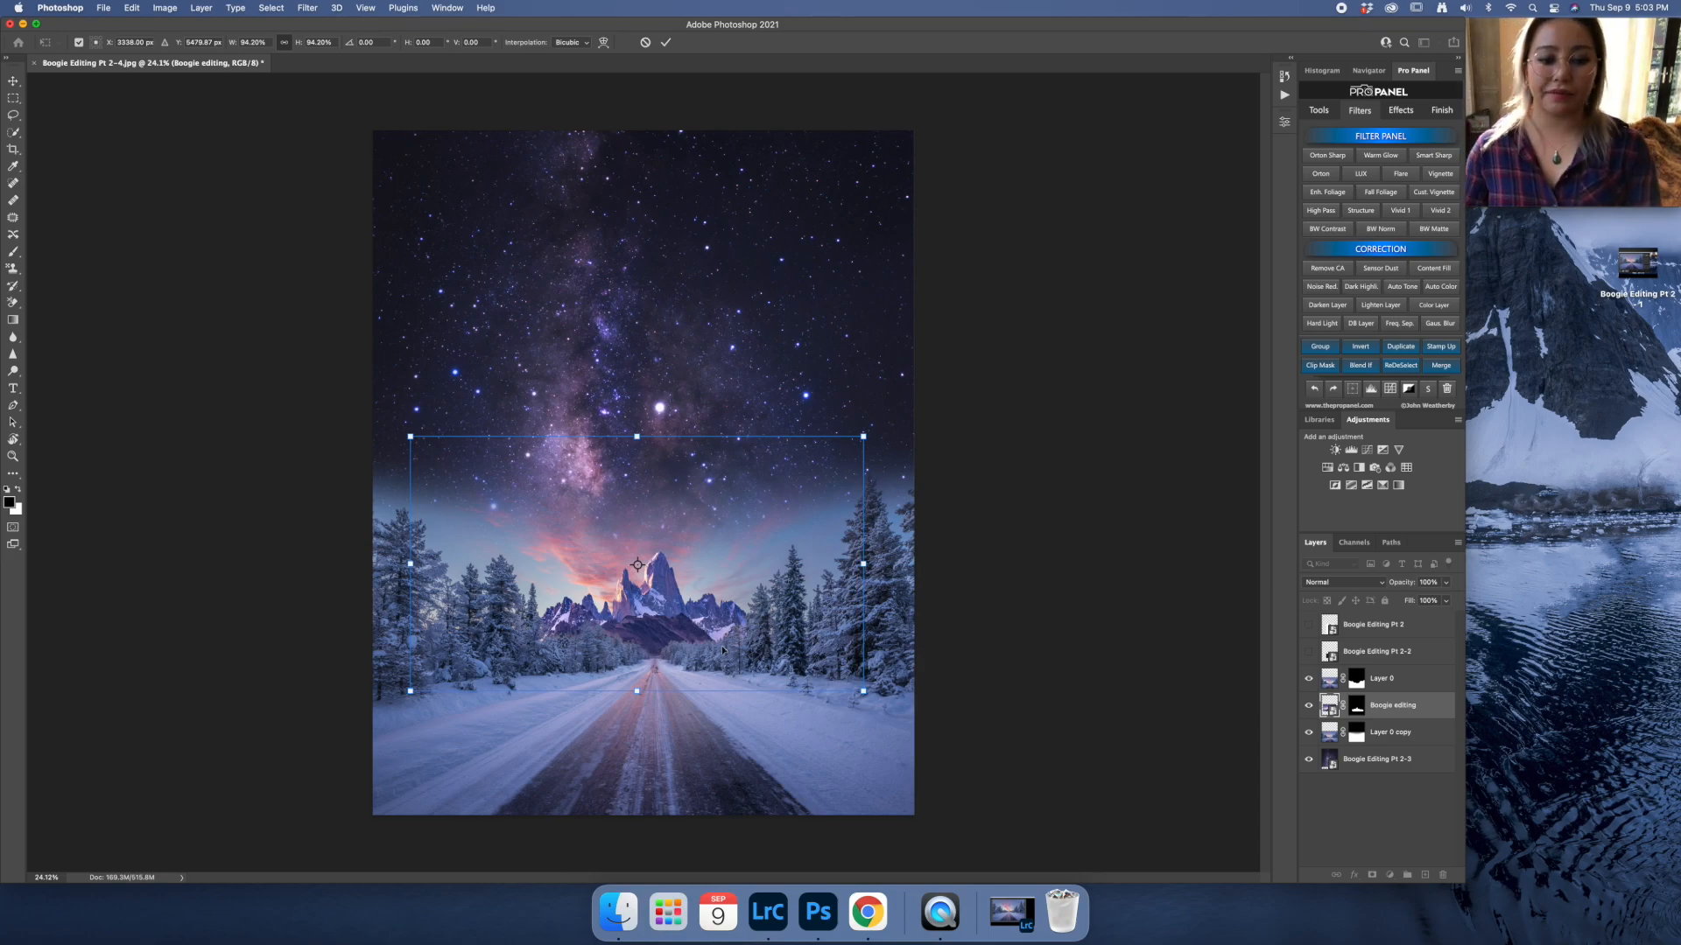
pyautogui.moveTo(645, 443); pyautogui.dragTo(645, 501)
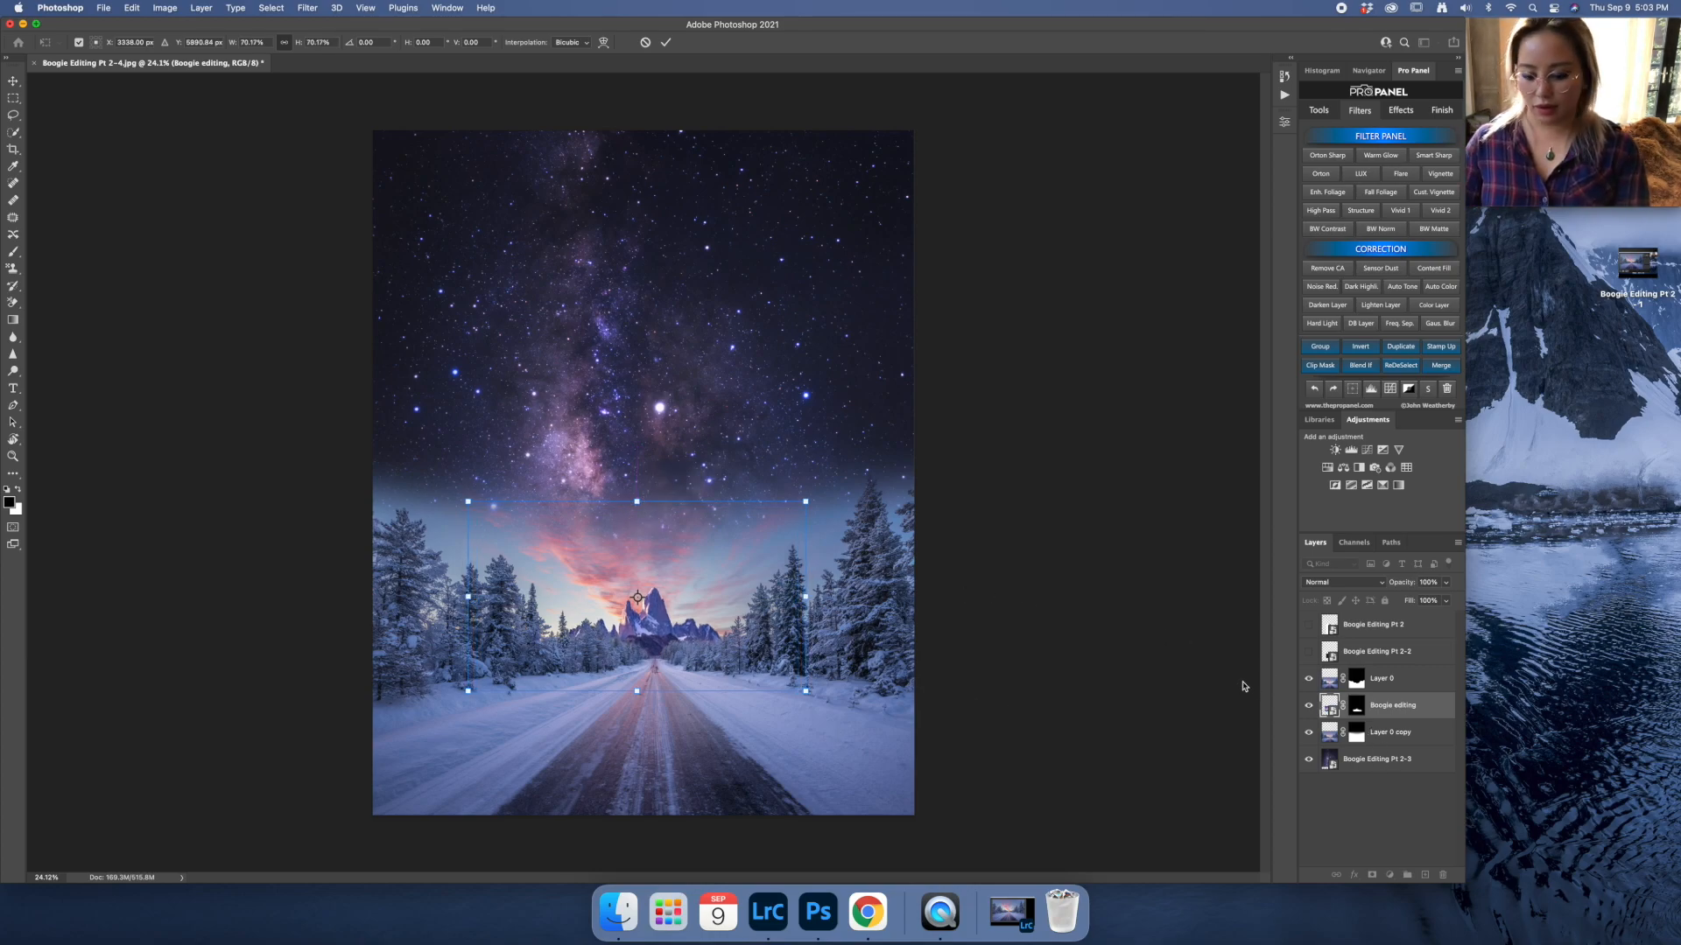
pyautogui.press('Return')
pyautogui.press('e')
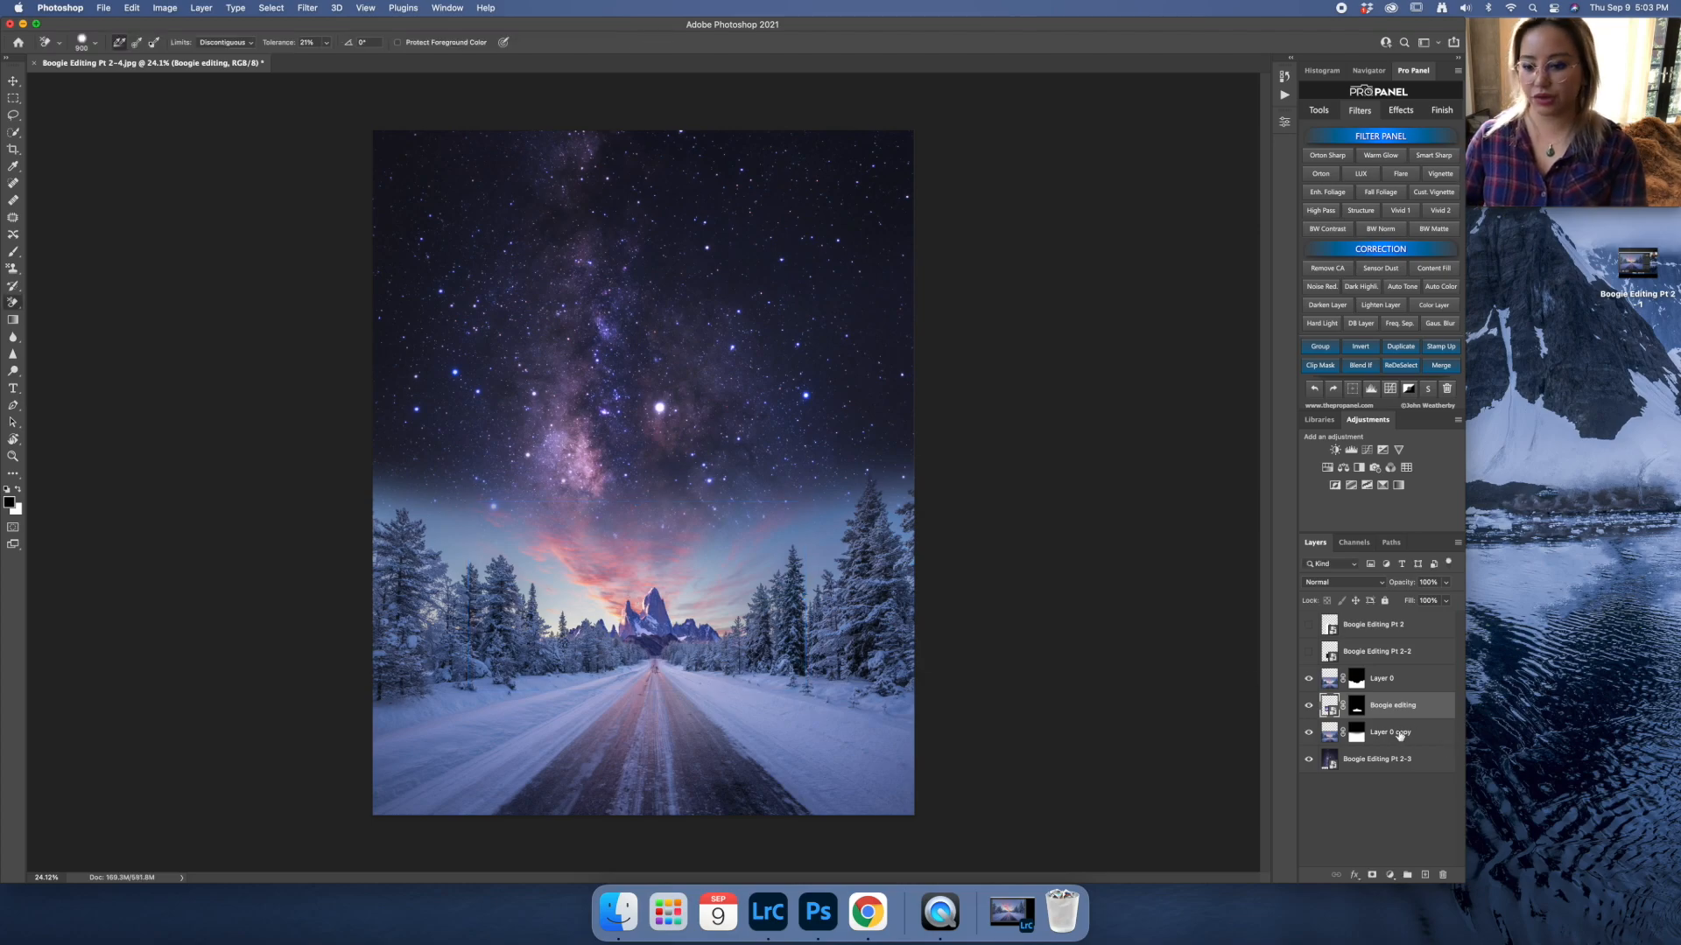
# Scale the road and trees on Layer 0 down to about 90.1% with Free Transform, keeping the bottom edge in place.
pyautogui.click(1381, 682)
pyautogui.hotkey('ctrl', 't')
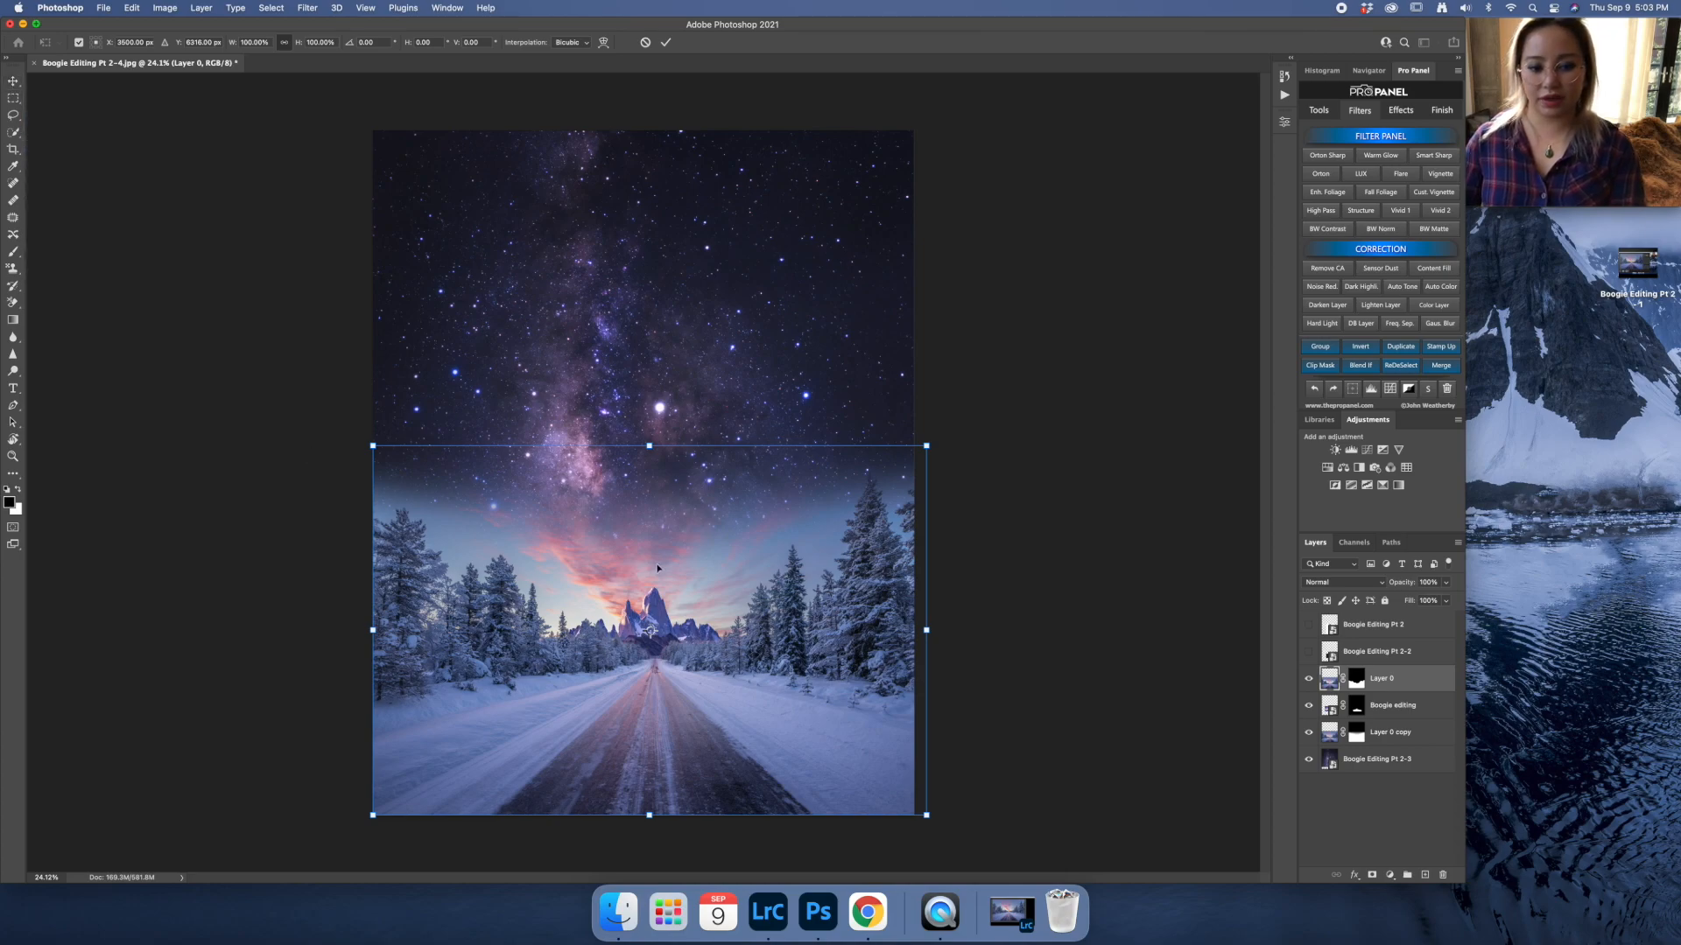
pyautogui.moveTo(649, 445); pyautogui.dragTo(619, 483)
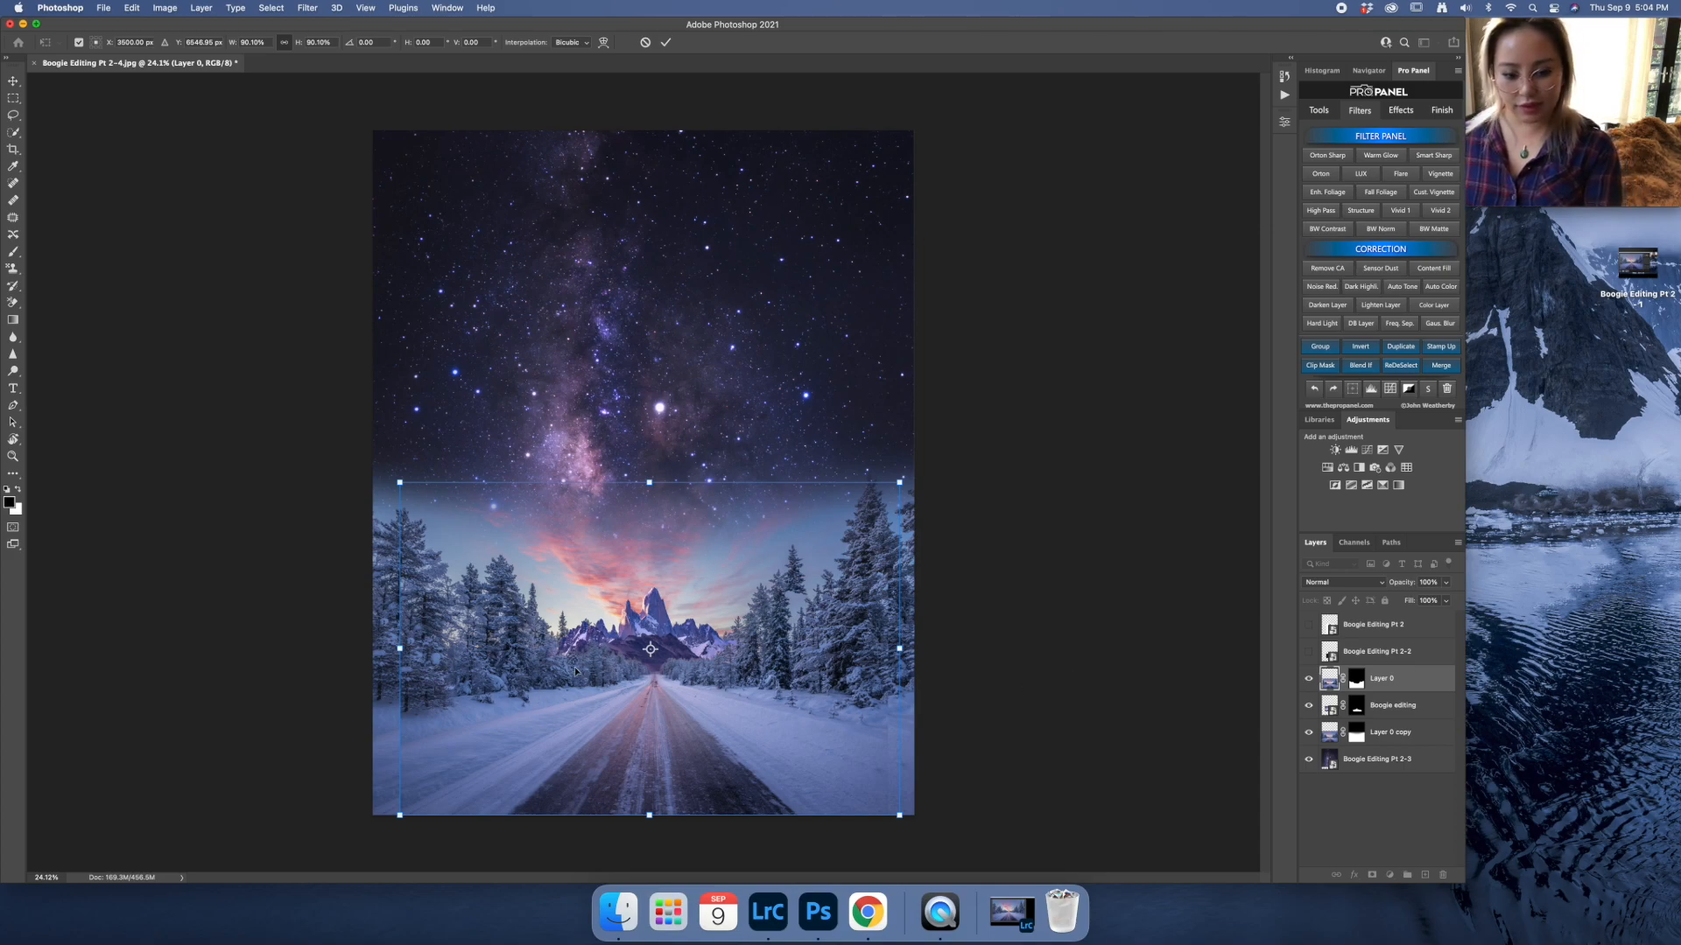
pyautogui.press('Return')
pyautogui.press('e')
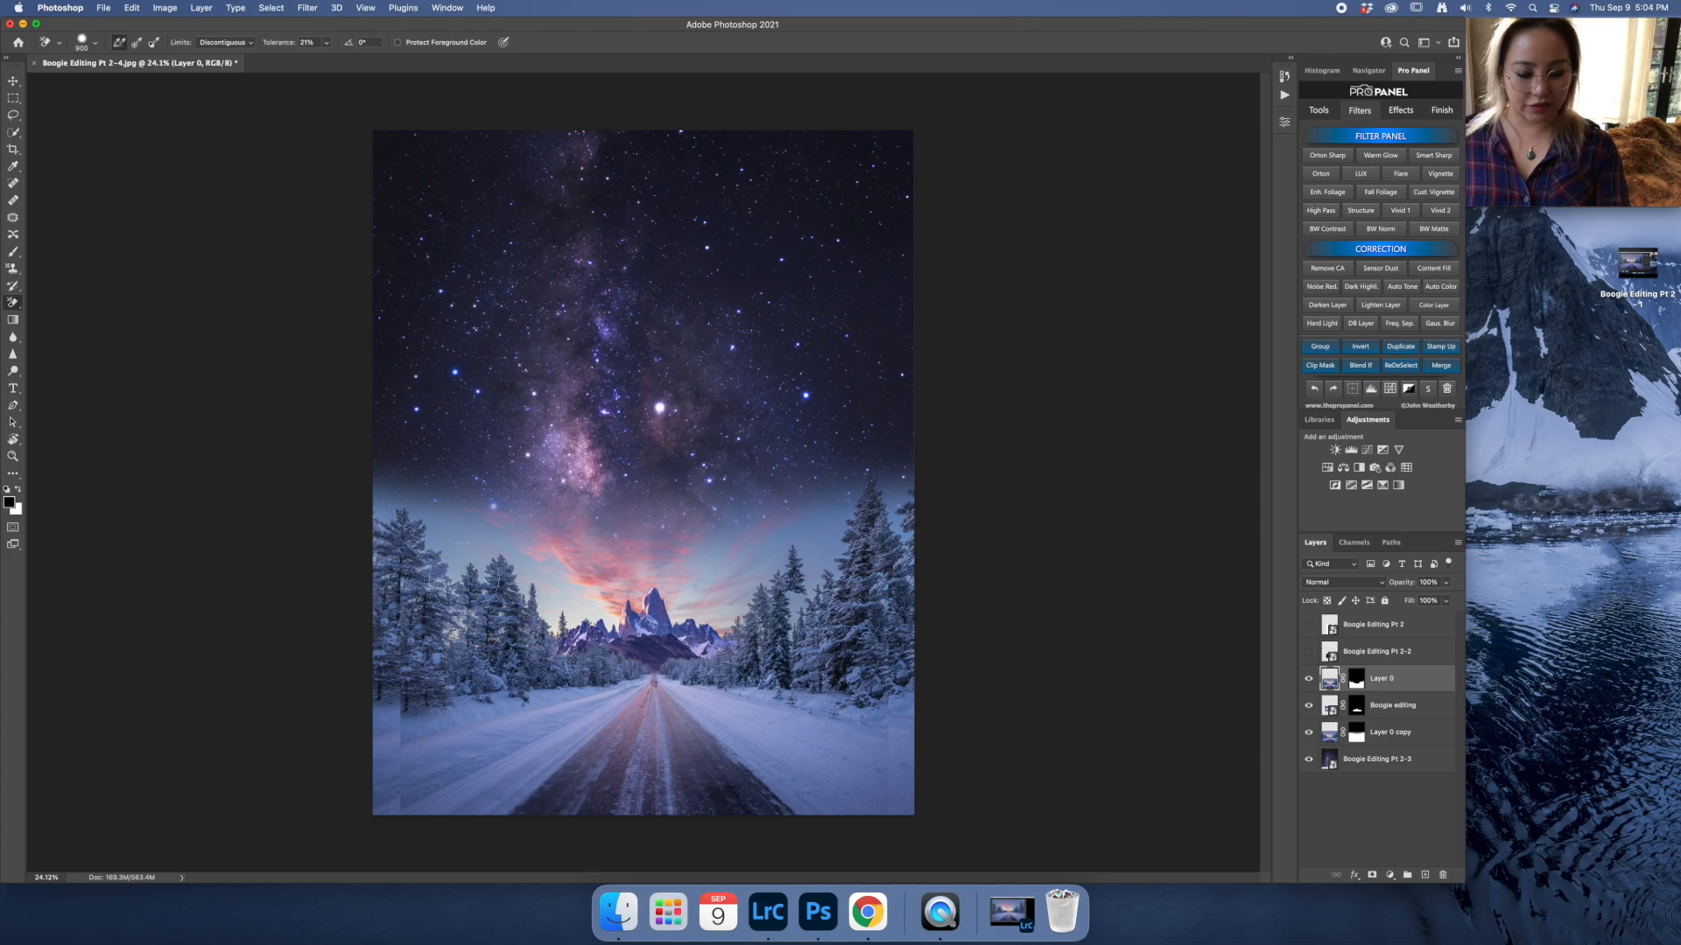
# Switch to the Brush tool and set its size to 500 px.
pyautogui.press('b')
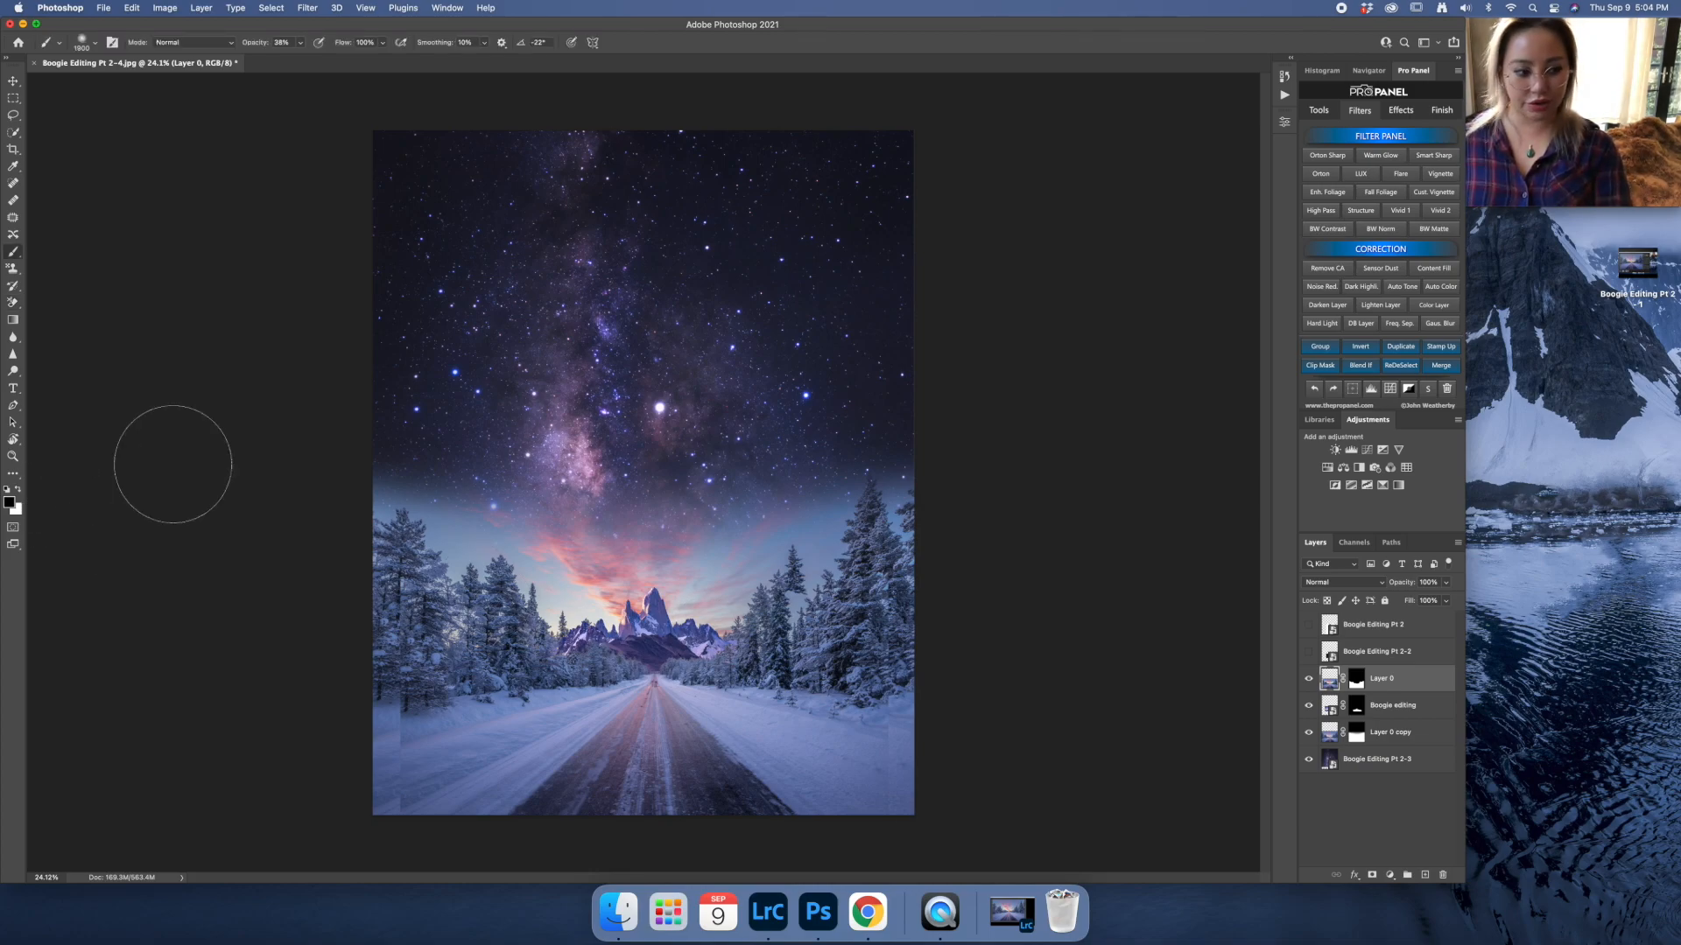
pyautogui.press('[')
pyautogui.press('[')
pyautogui.press('[')
pyautogui.press('[')
pyautogui.press('[')
pyautogui.press('[')
pyautogui.press('[')
pyautogui.press('[')
pyautogui.press('[')
pyautogui.press('[')
pyautogui.press('[')
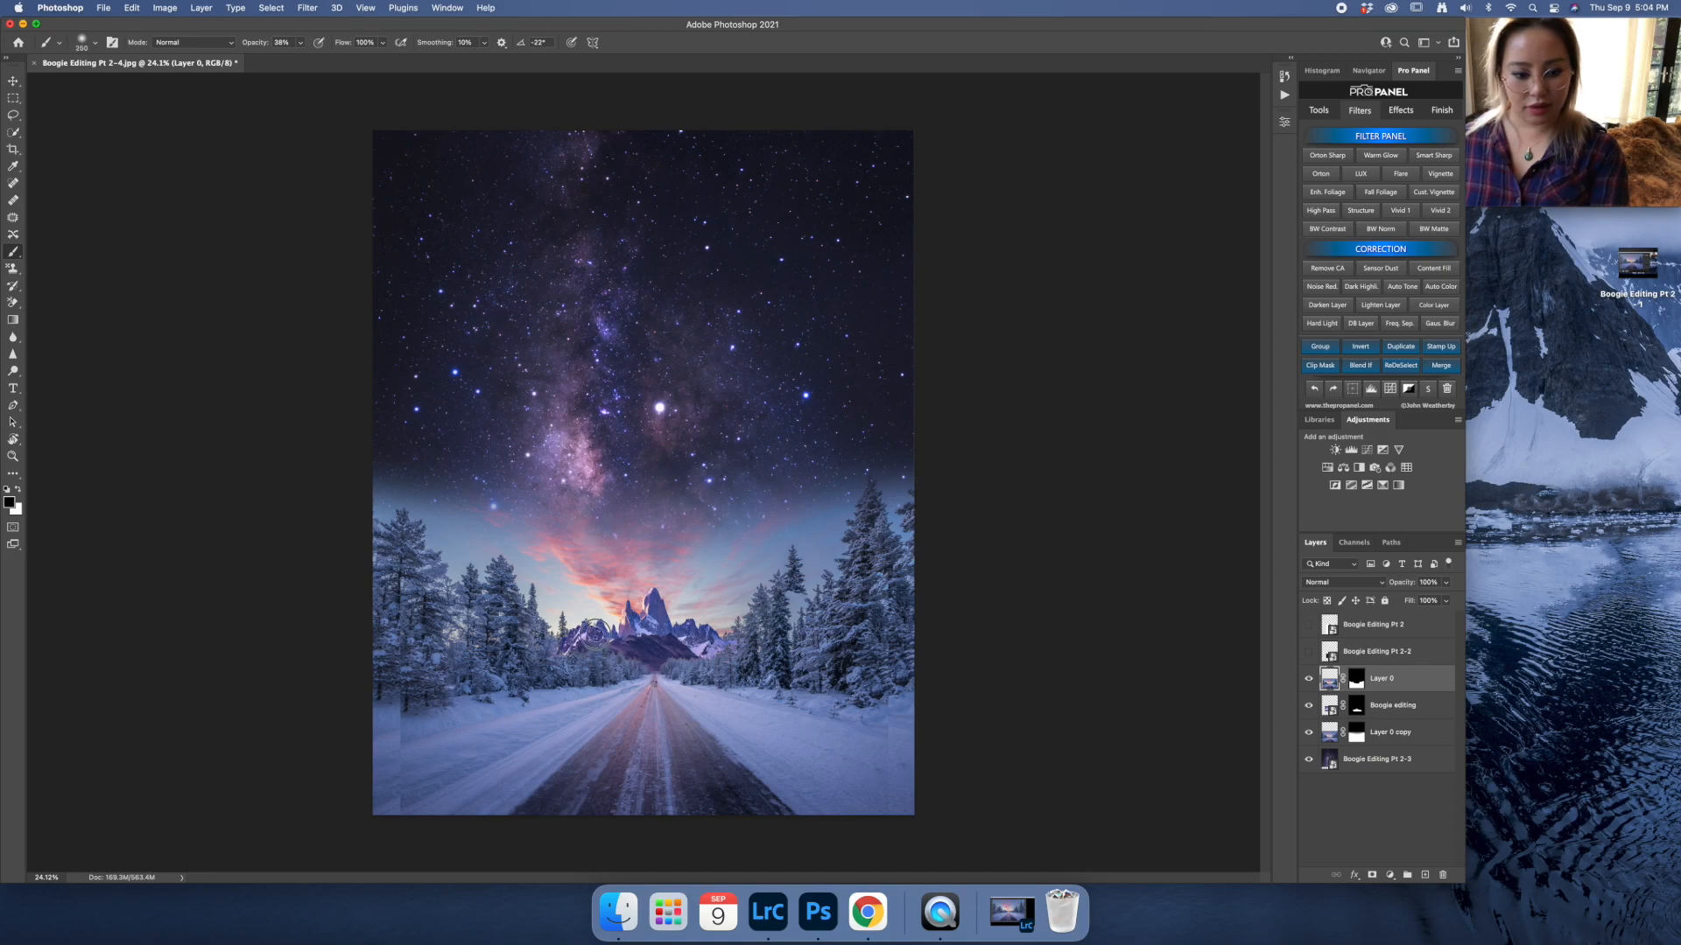
pyautogui.press(']')
pyautogui.press(']')
pyautogui.press(']')
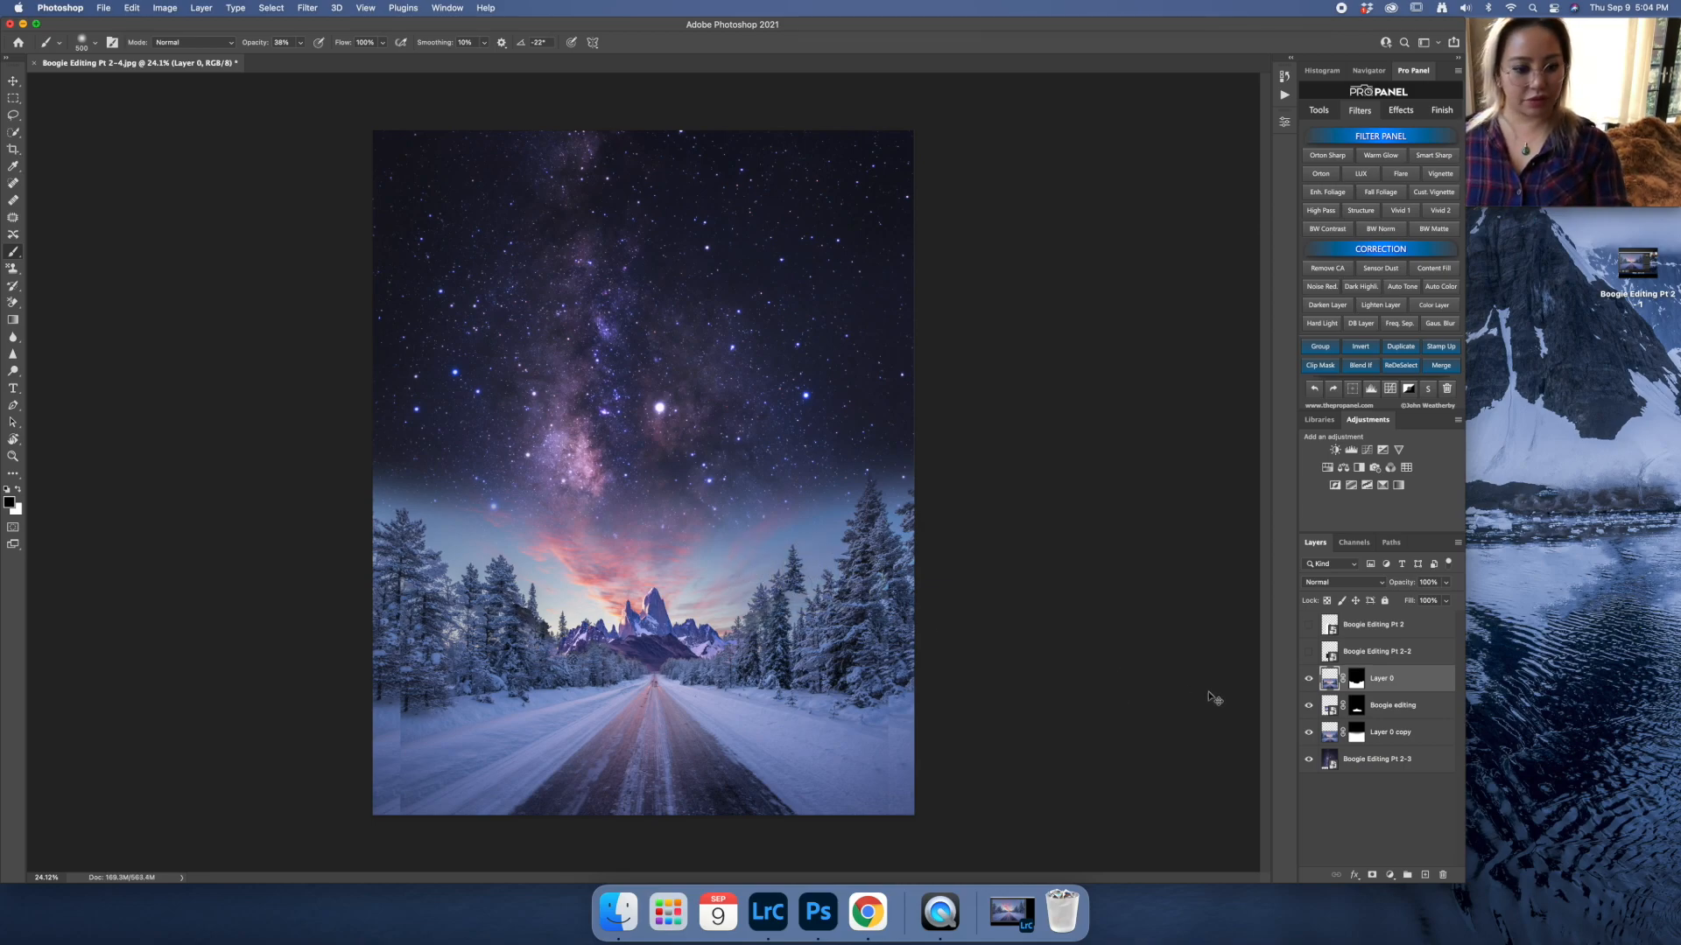
# Undo and redo Layer 0's last Free Transform to compare the two road sizes.
pyautogui.press('super+z')
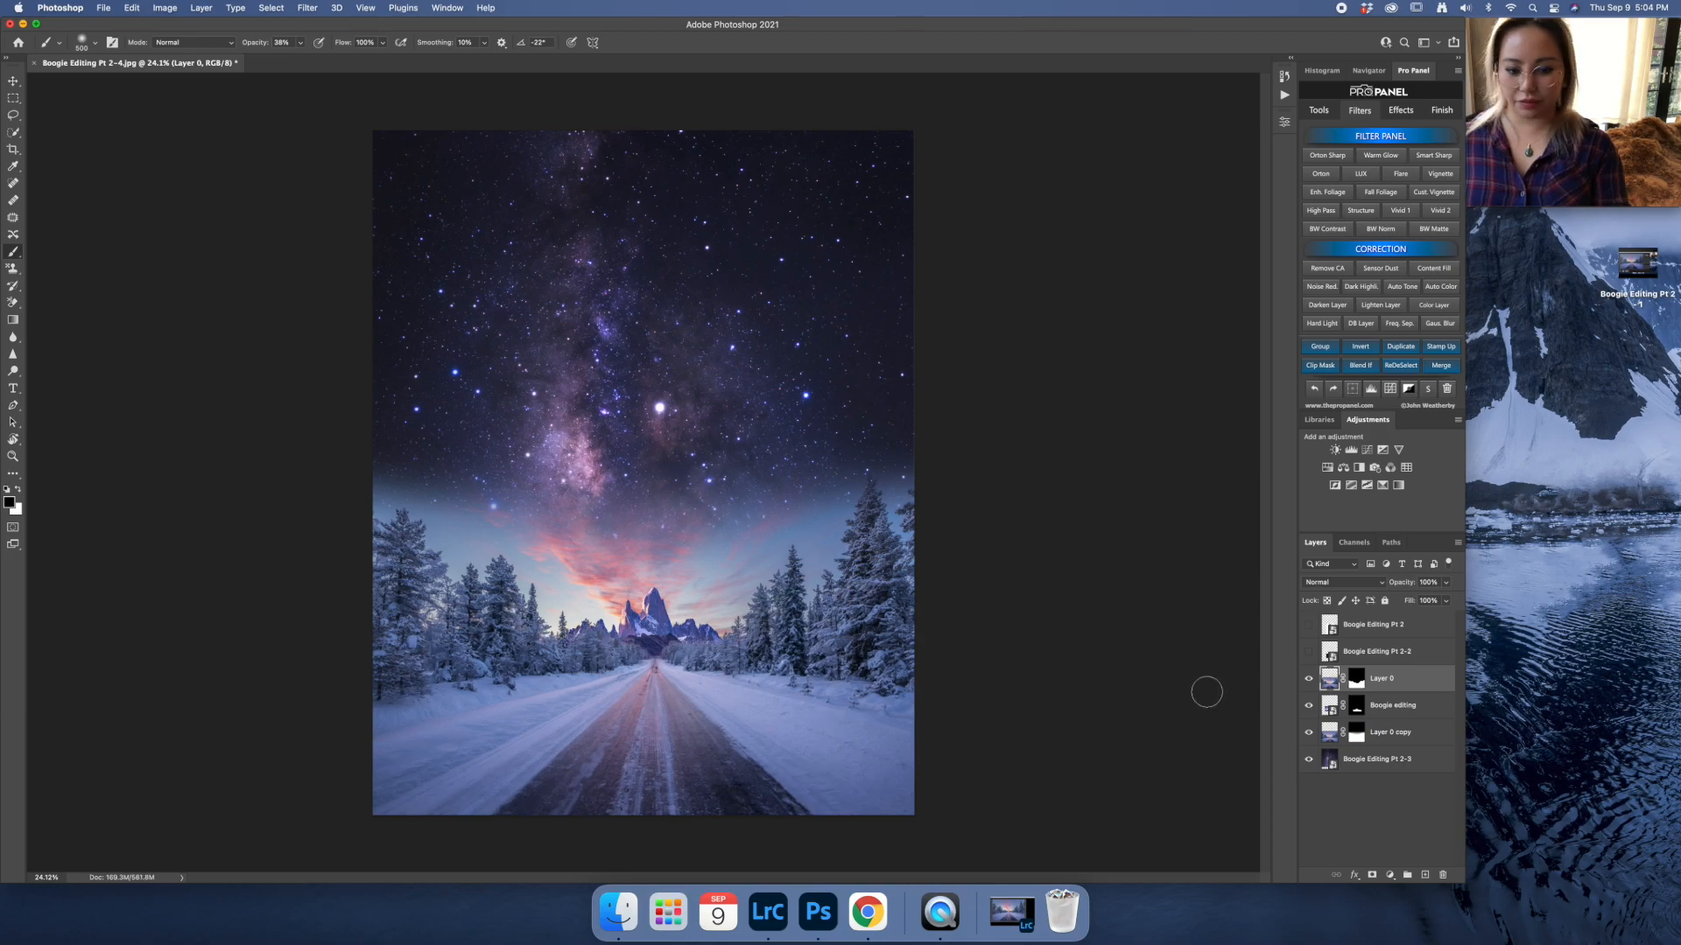
pyautogui.click(133, 8)
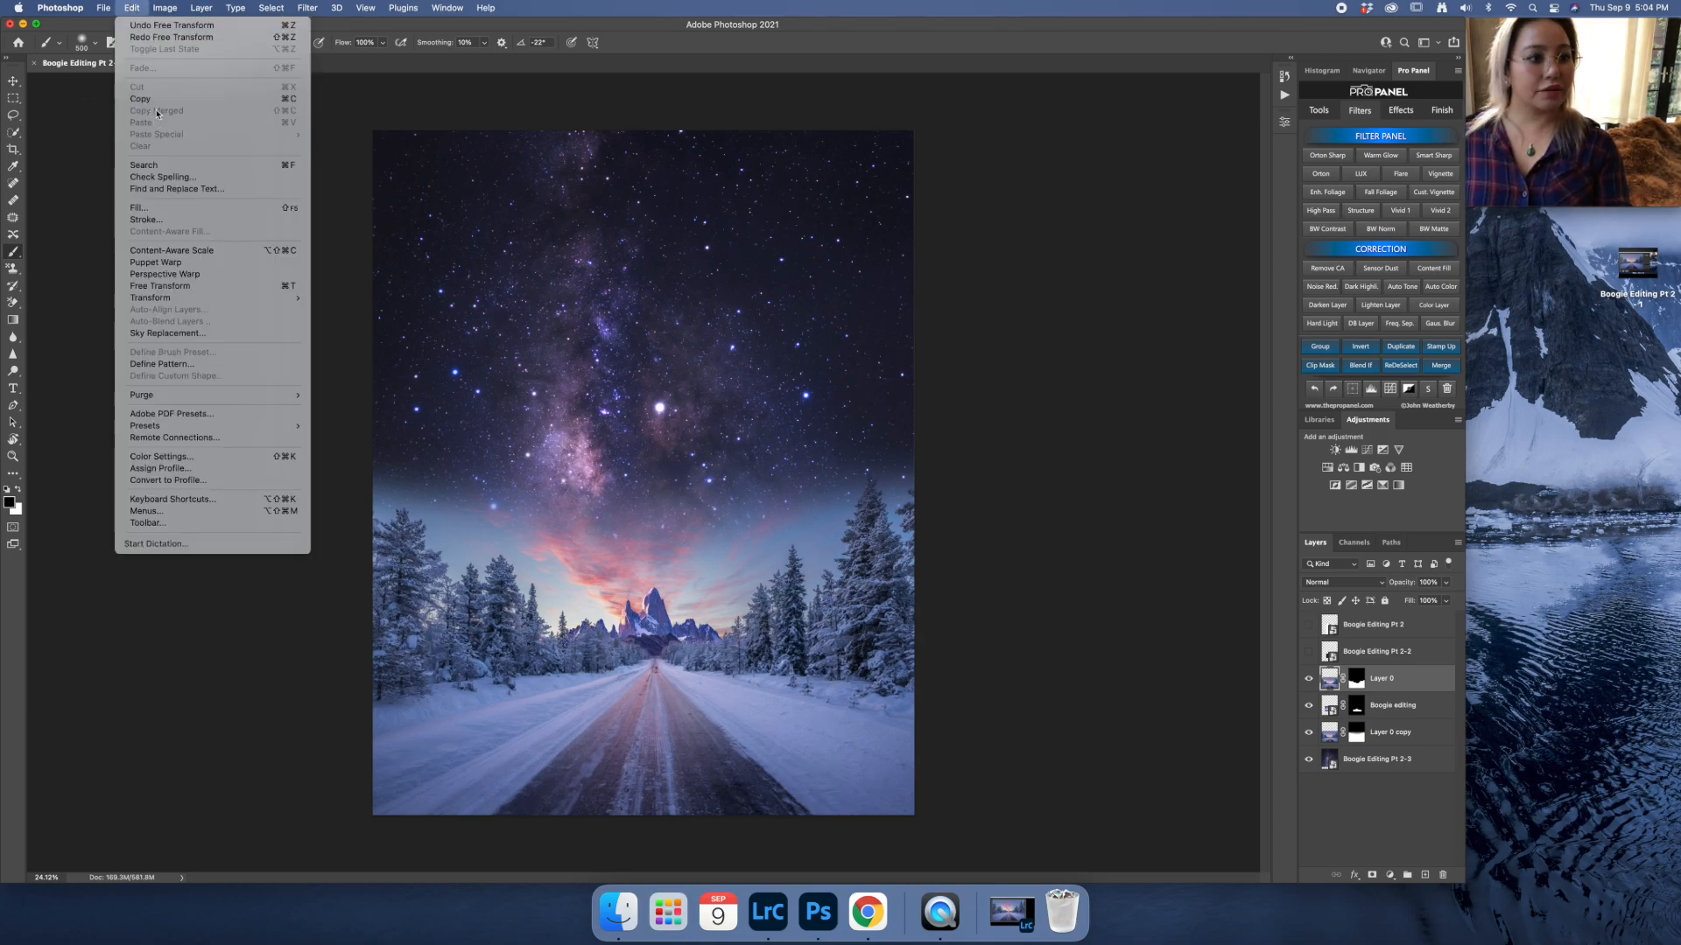
pyautogui.click(170, 37)
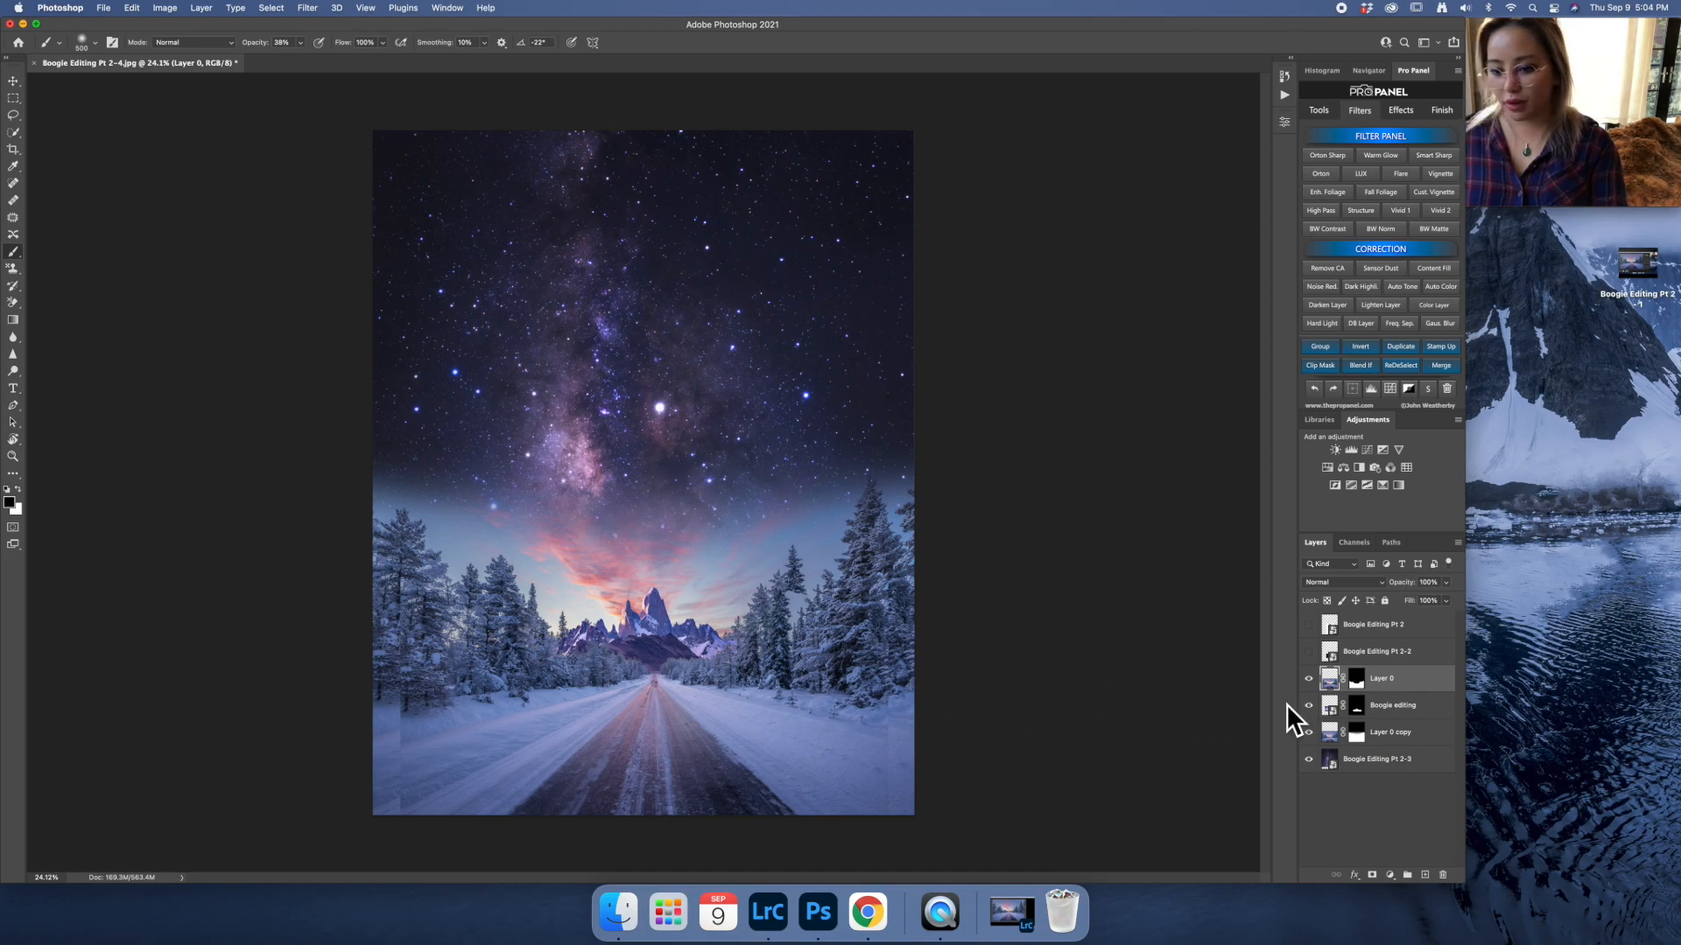
# Paint black on Layer 0's mask over the sky edge between the mountains and the trees on their right.
pyautogui.click(1357, 680)
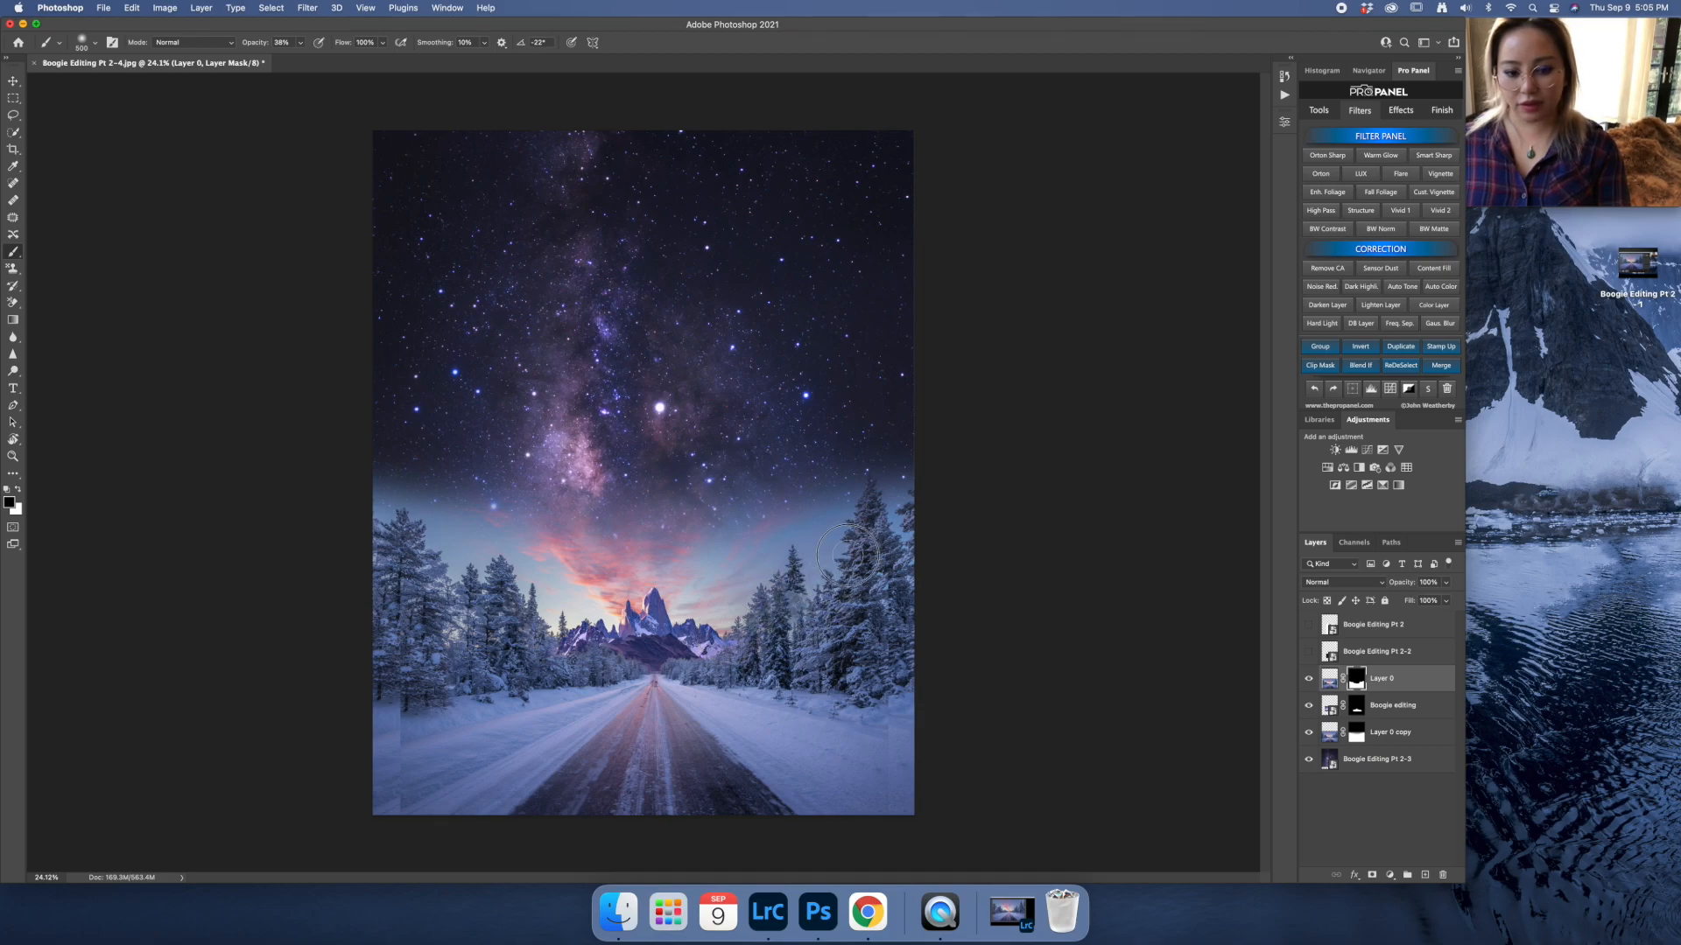
pyautogui.moveTo(791, 602)
pyautogui.mouseDown()
pyautogui.moveTo(768, 567)
pyautogui.moveTo(761, 598)
pyautogui.moveTo(771, 585)
pyautogui.moveTo(784, 599)
pyautogui.moveTo(873, 535)
pyautogui.moveTo(848, 565)
pyautogui.moveTo(915, 577)
pyautogui.moveTo(884, 564)
pyautogui.moveTo(796, 602)
pyautogui.moveTo(766, 579)
pyautogui.moveTo(734, 620)
pyautogui.mouseUp()
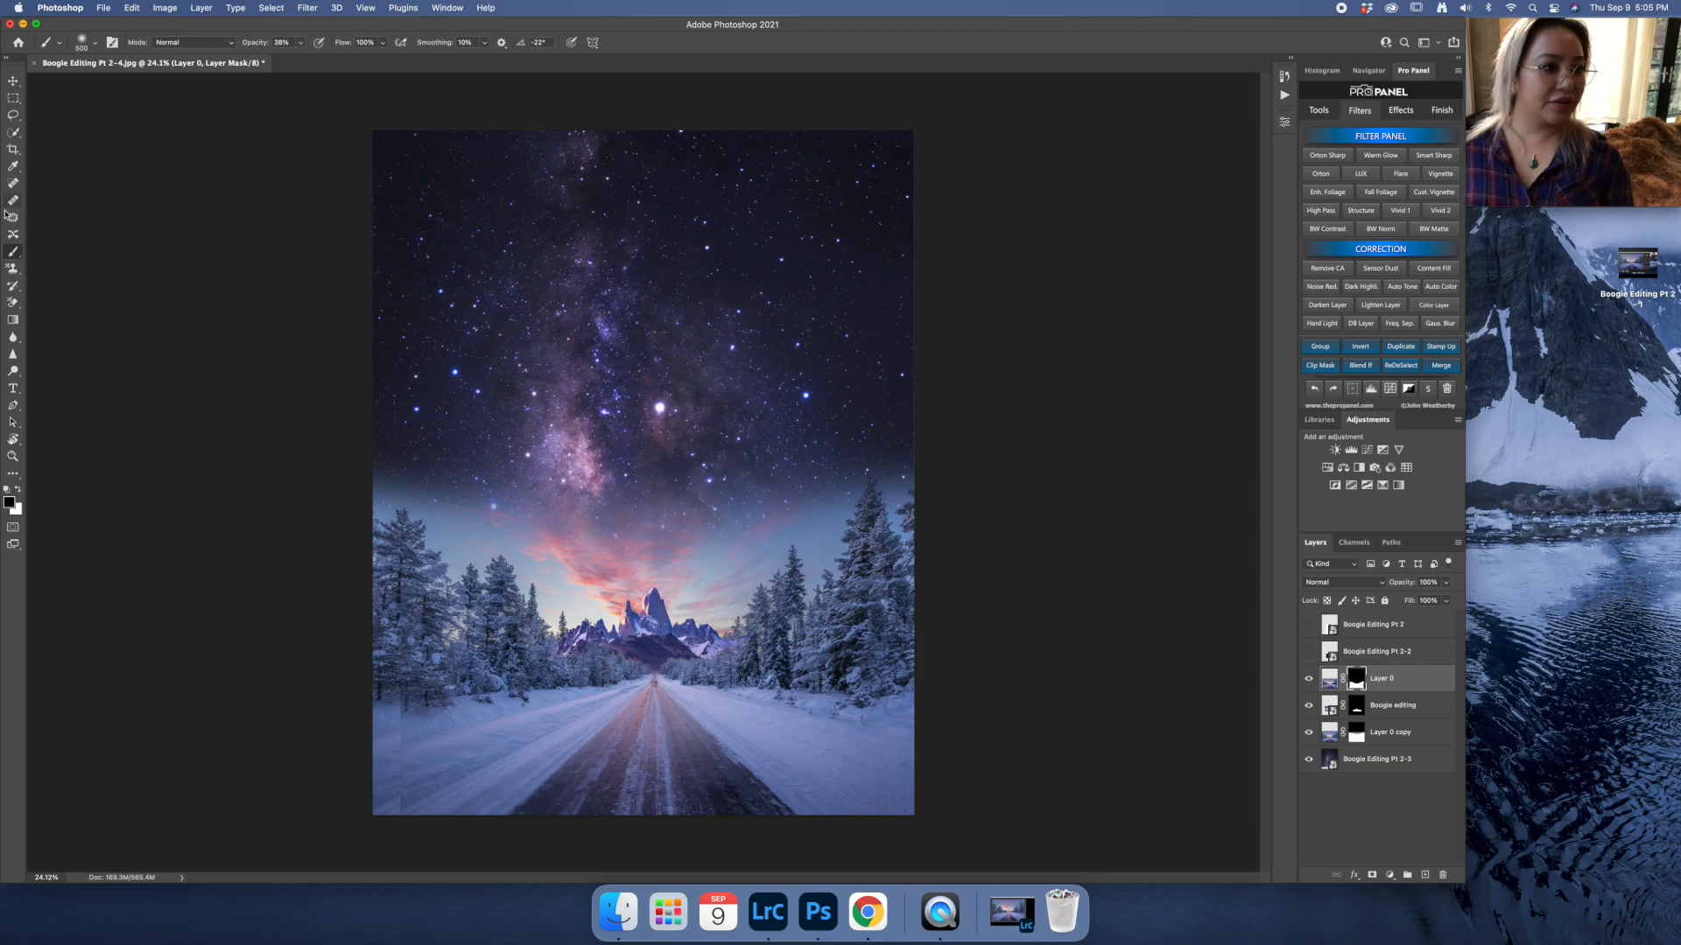
# Crop the canvas narrower on both sides to cut off the exposed edges beside the scaled-down road layer.
pyautogui.click(14, 151)
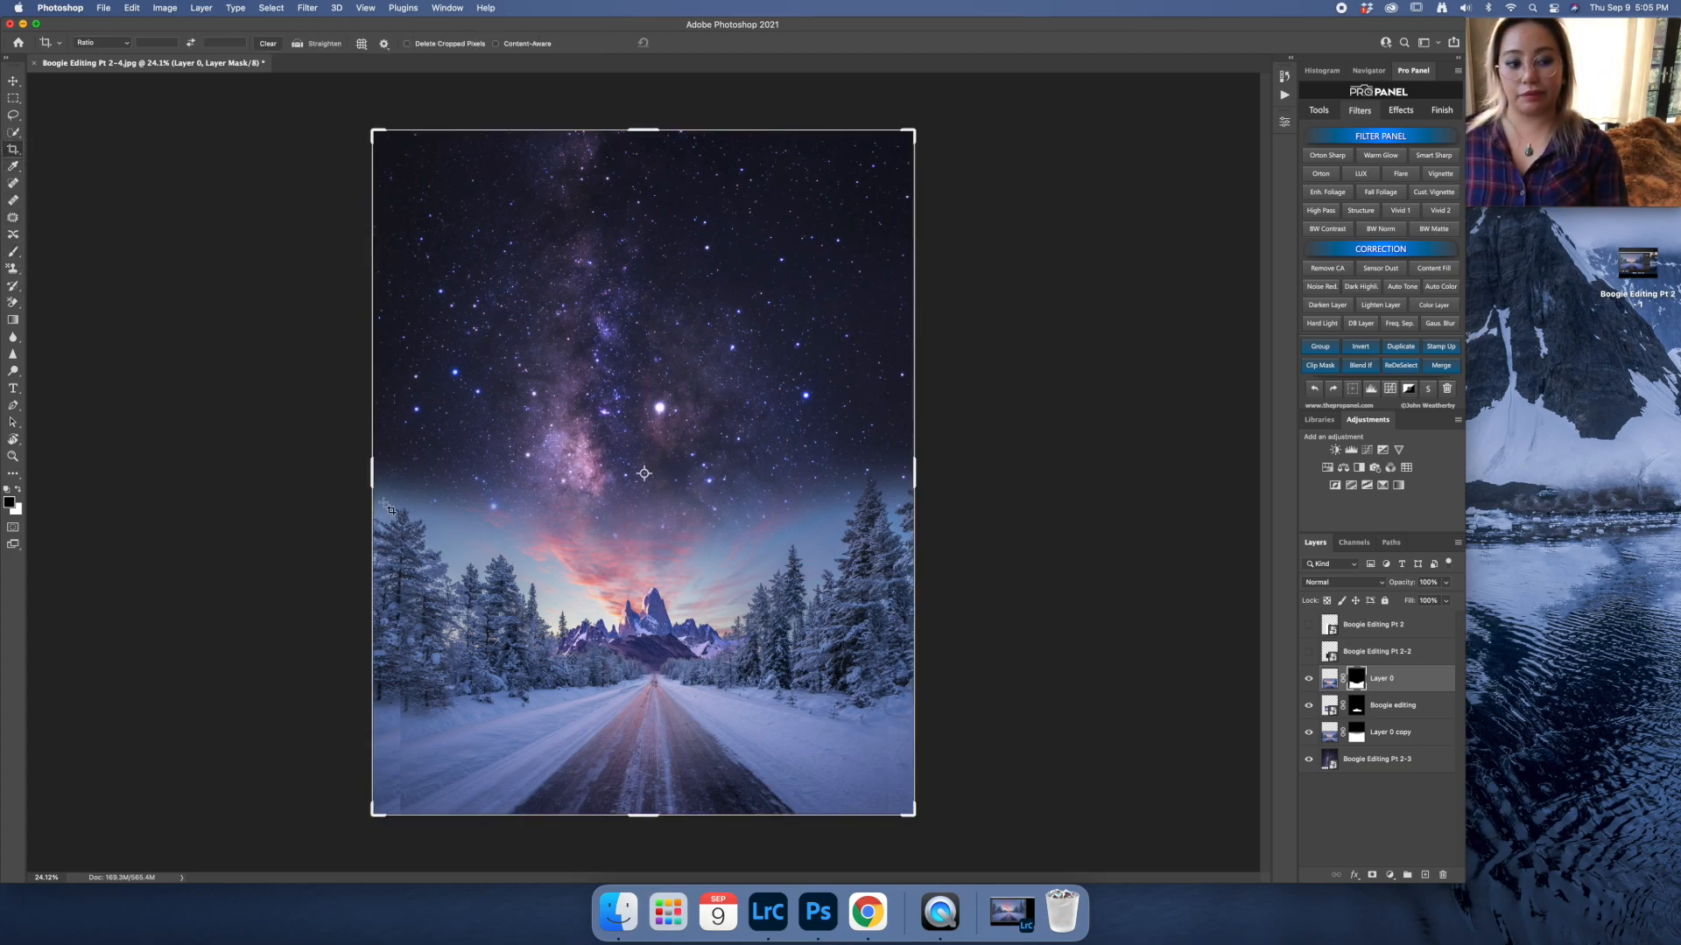
pyautogui.moveTo(372, 473); pyautogui.dragTo(385, 482)
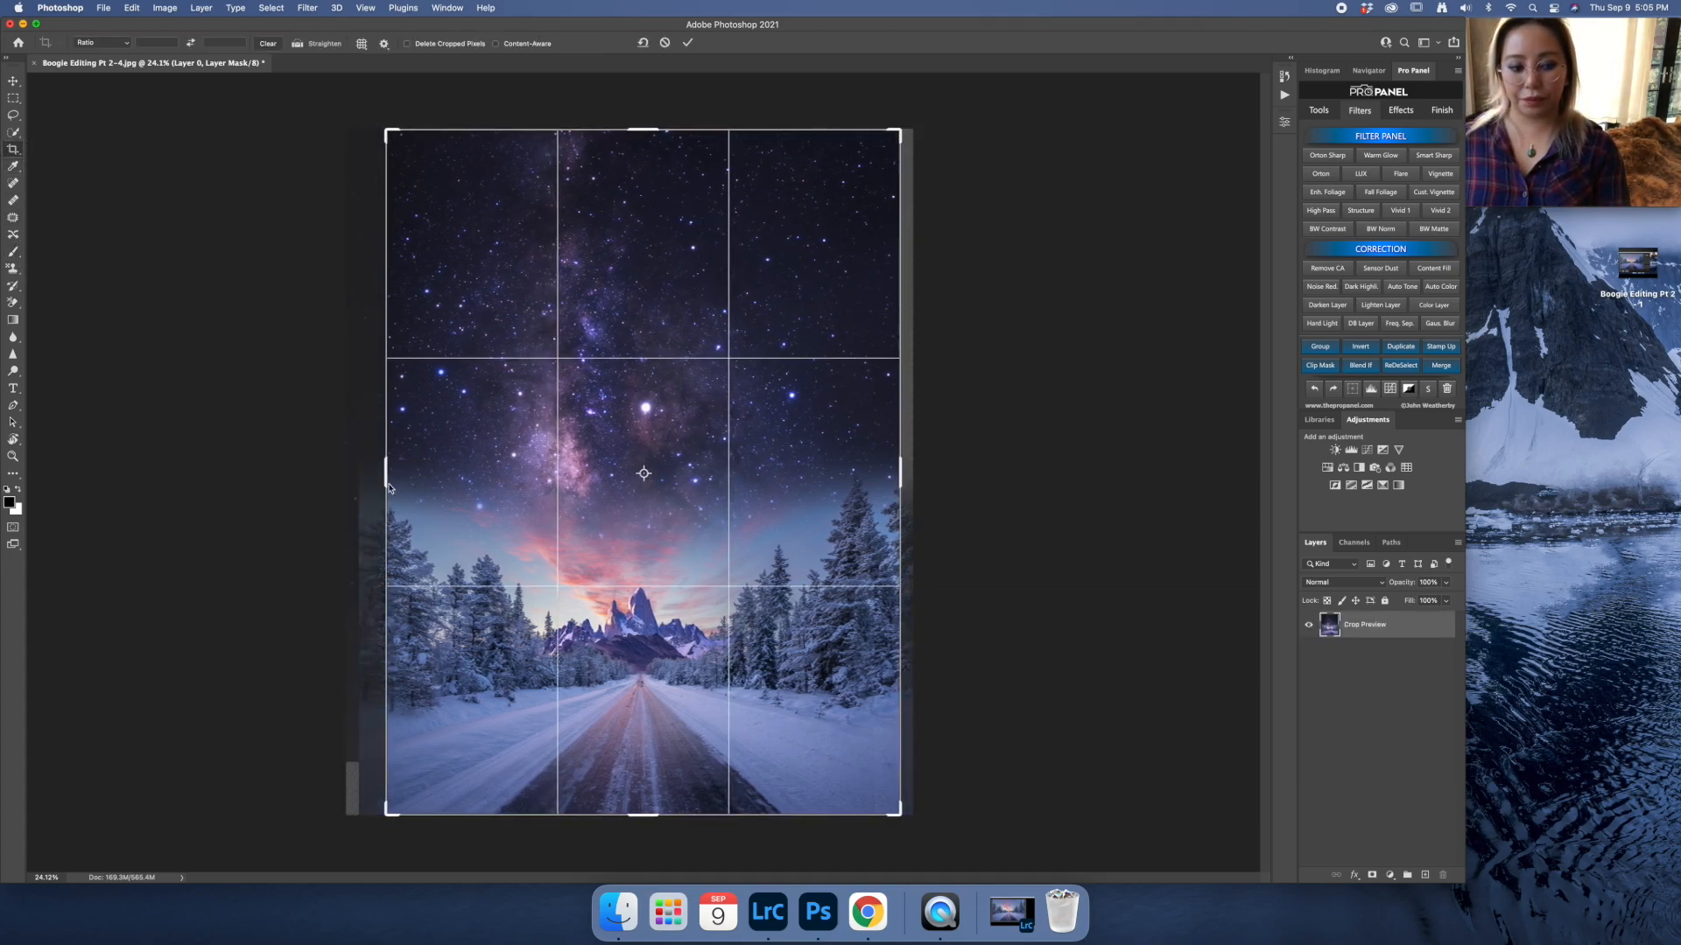
pyautogui.moveTo(901, 484); pyautogui.dragTo(886, 495)
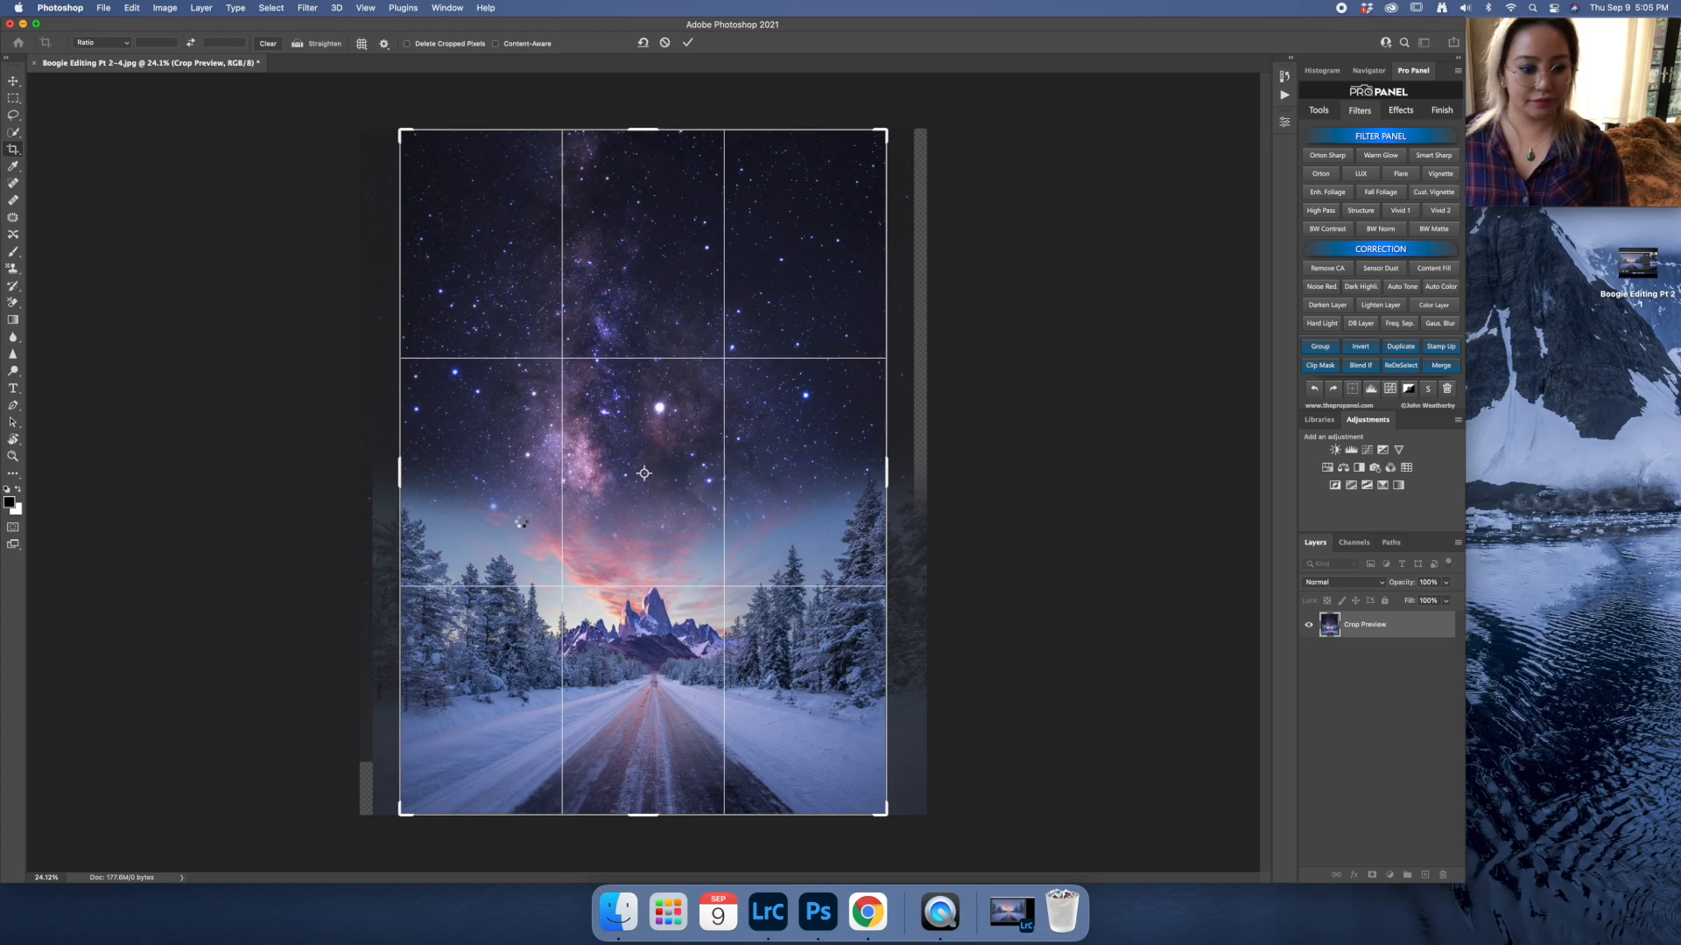
pyautogui.press('Return')
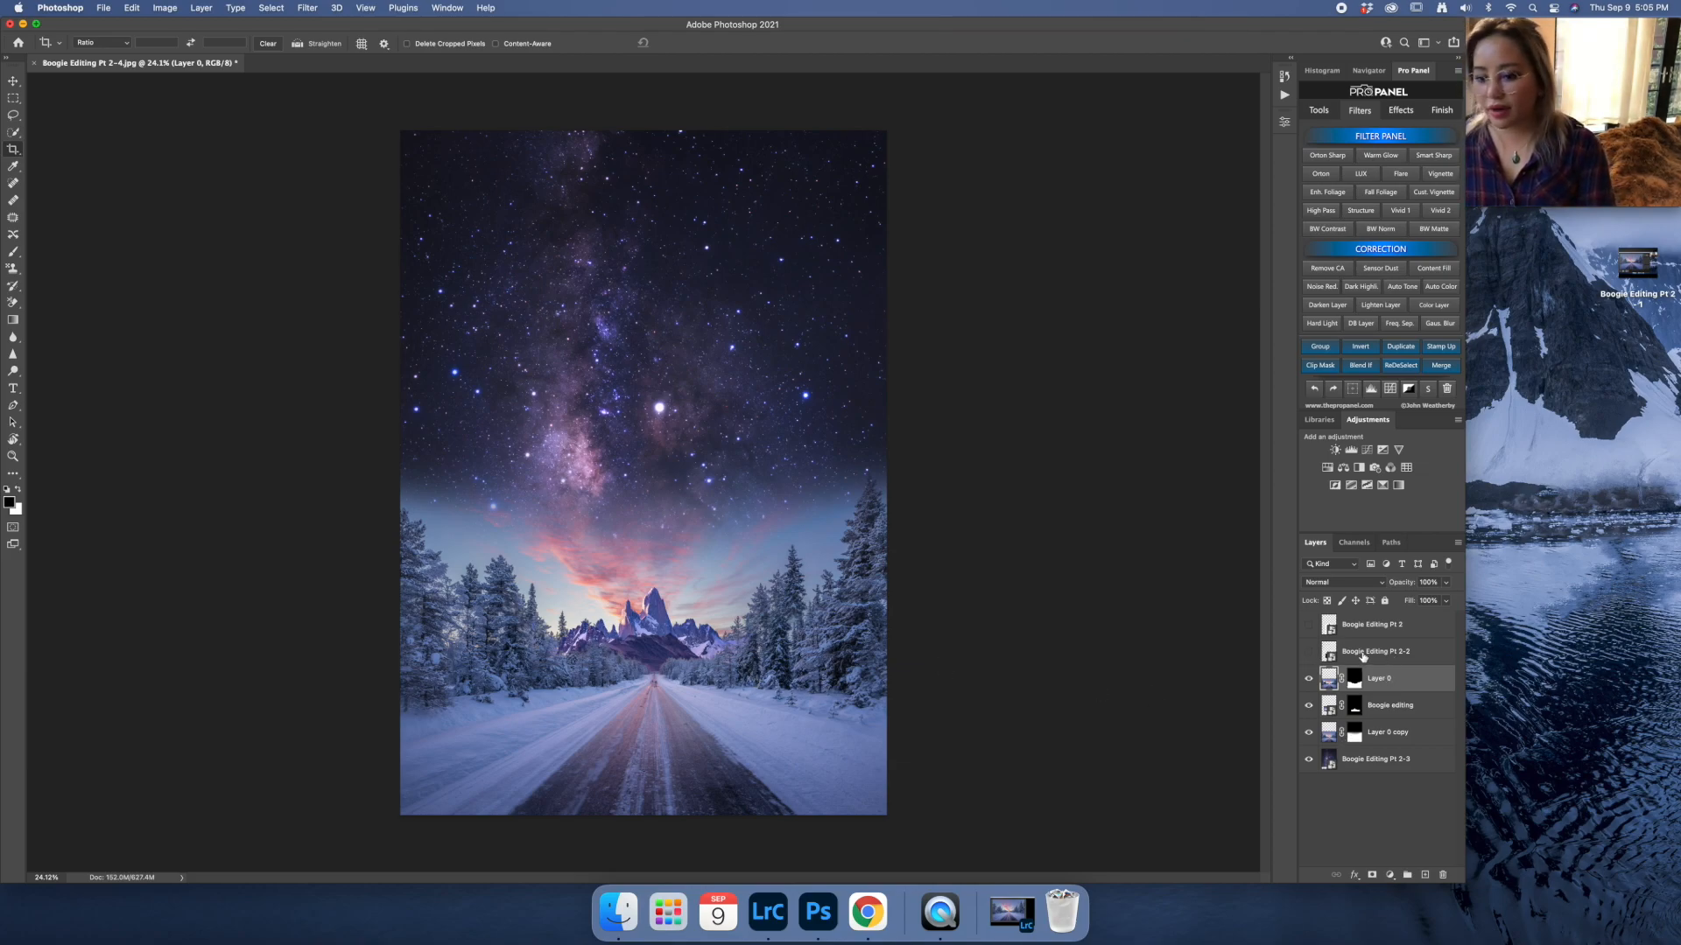
# Show the galaxy layer Boogie Editing Pt 2-2 and set its blend mode to Lighten.
pyautogui.click(1308, 652)
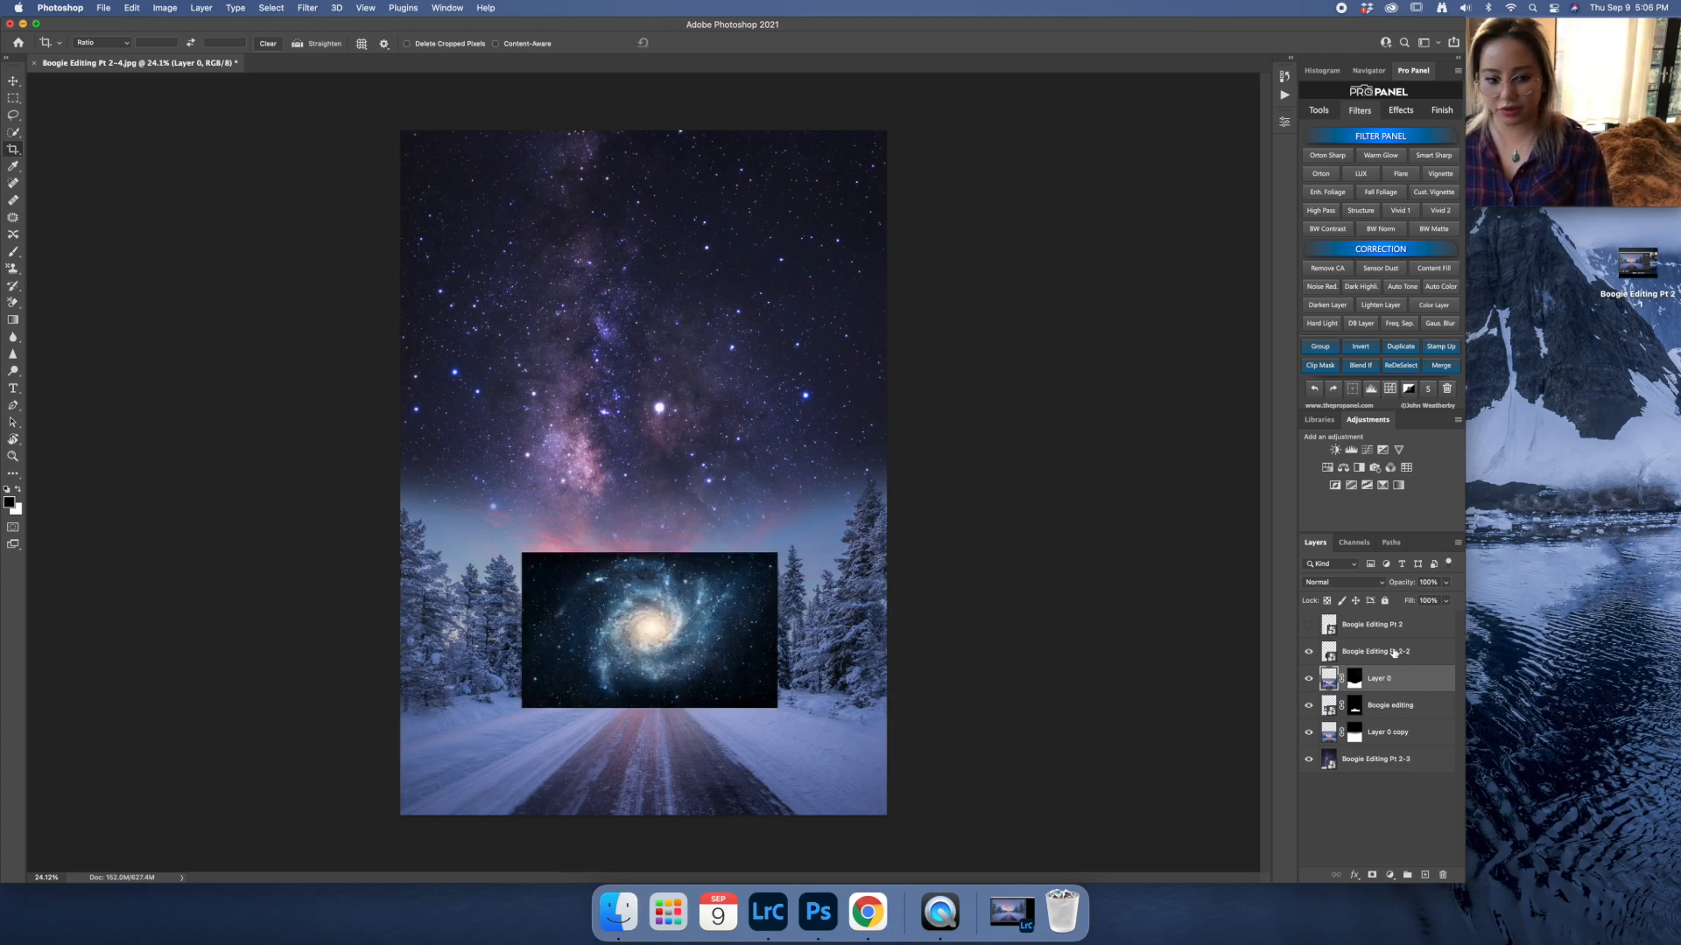
pyautogui.click(1395, 653)
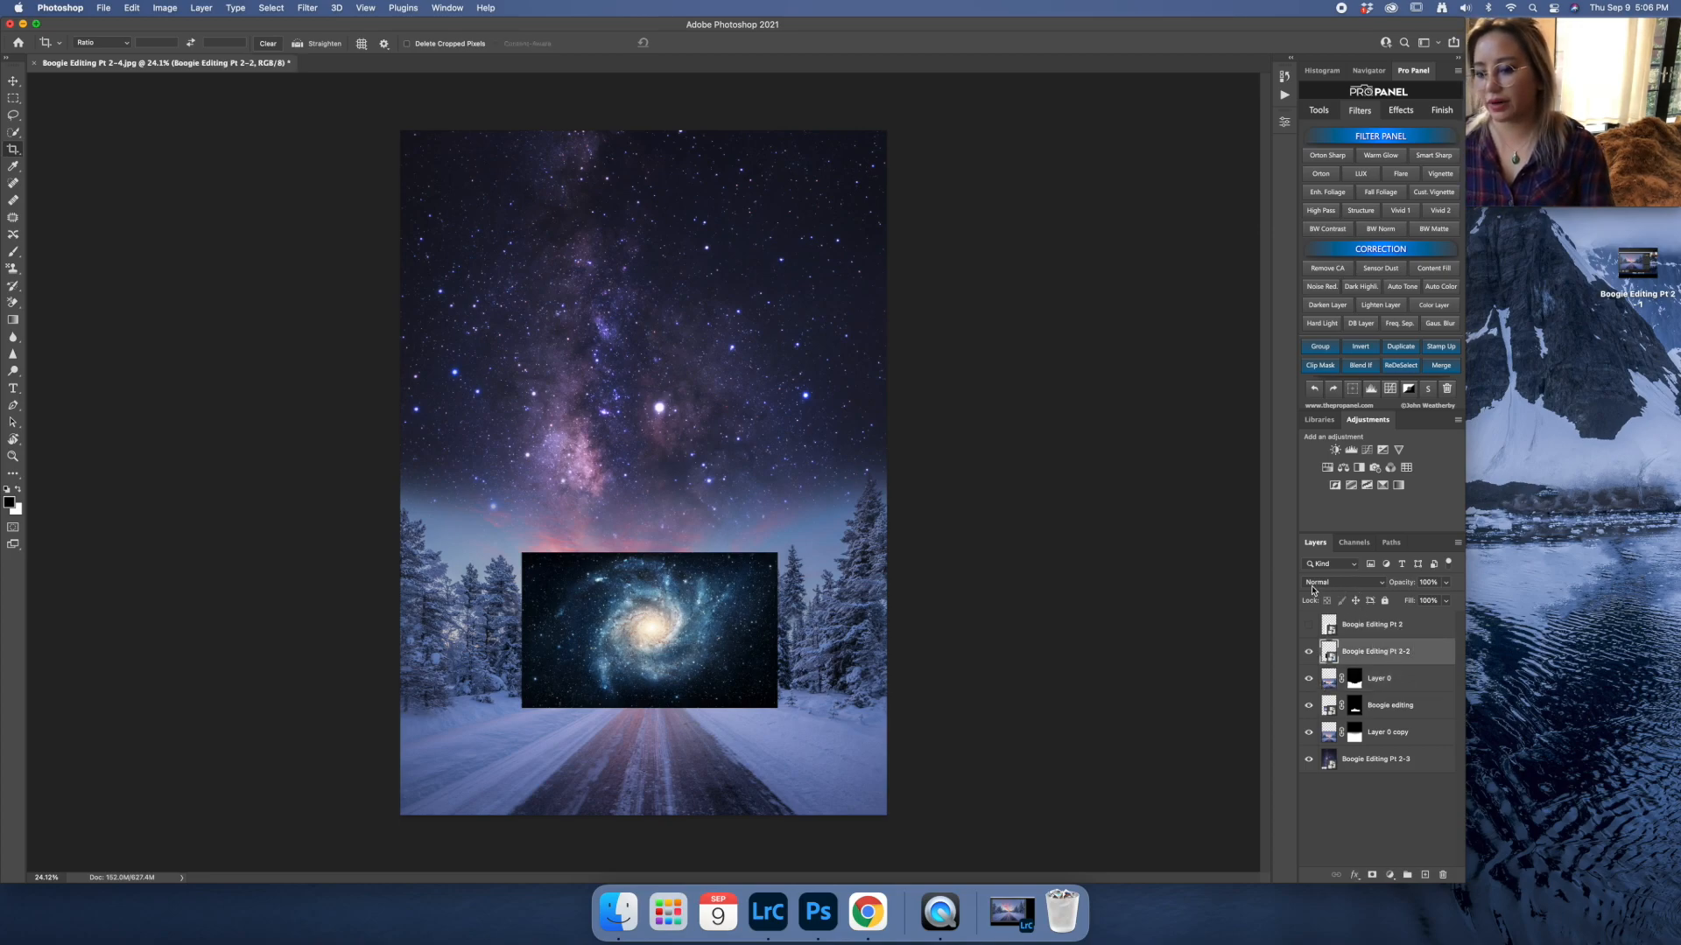
pyautogui.click(1340, 585)
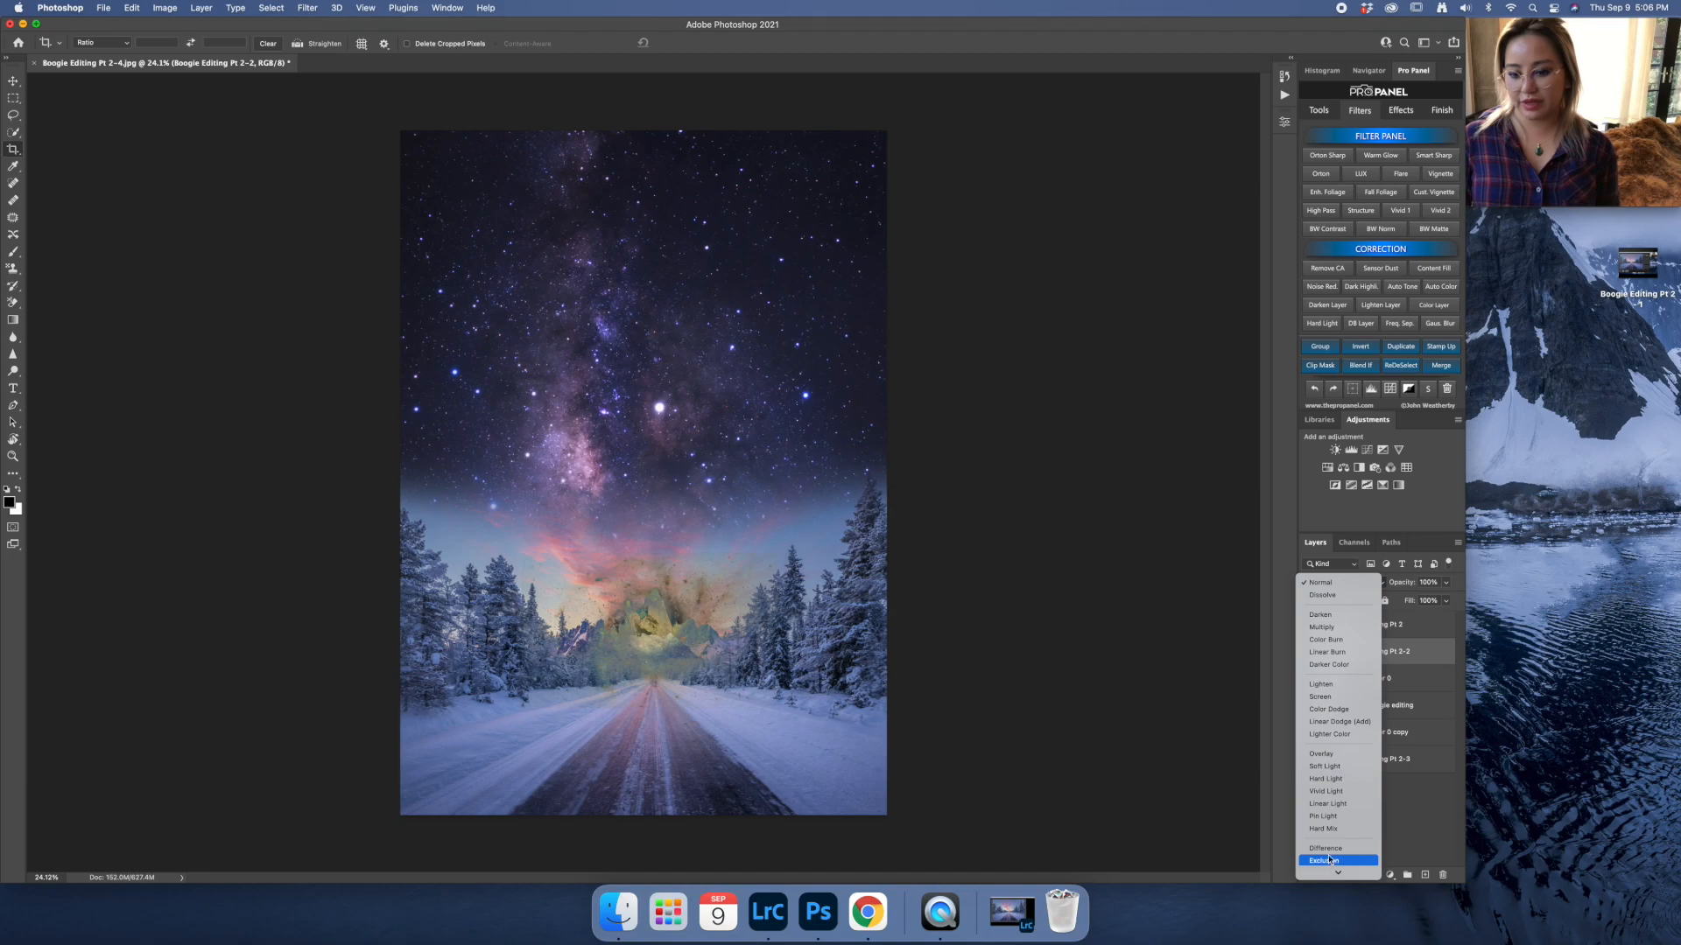
pyautogui.click(1333, 685)
# Scale the galaxy down to about 32.51% with Free Transform and place it at the far end of the road.
pyautogui.press('super+t')
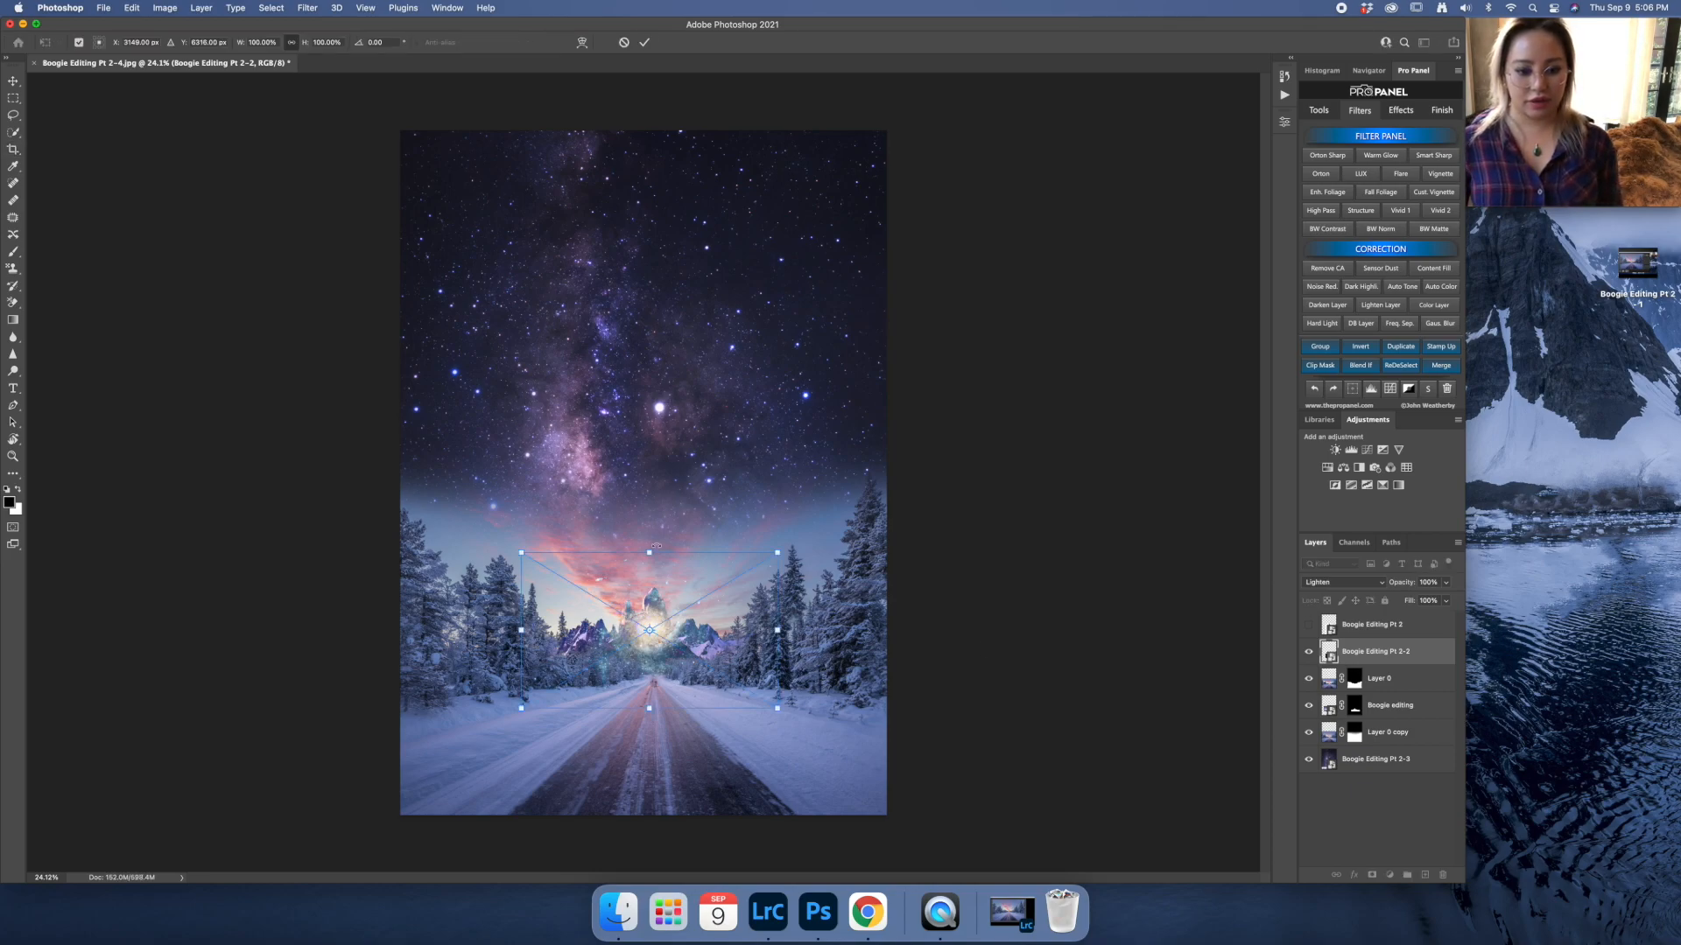
pyautogui.moveTo(649, 553); pyautogui.dragTo(656, 649)
pyautogui.press('Return')
pyautogui.press('c')
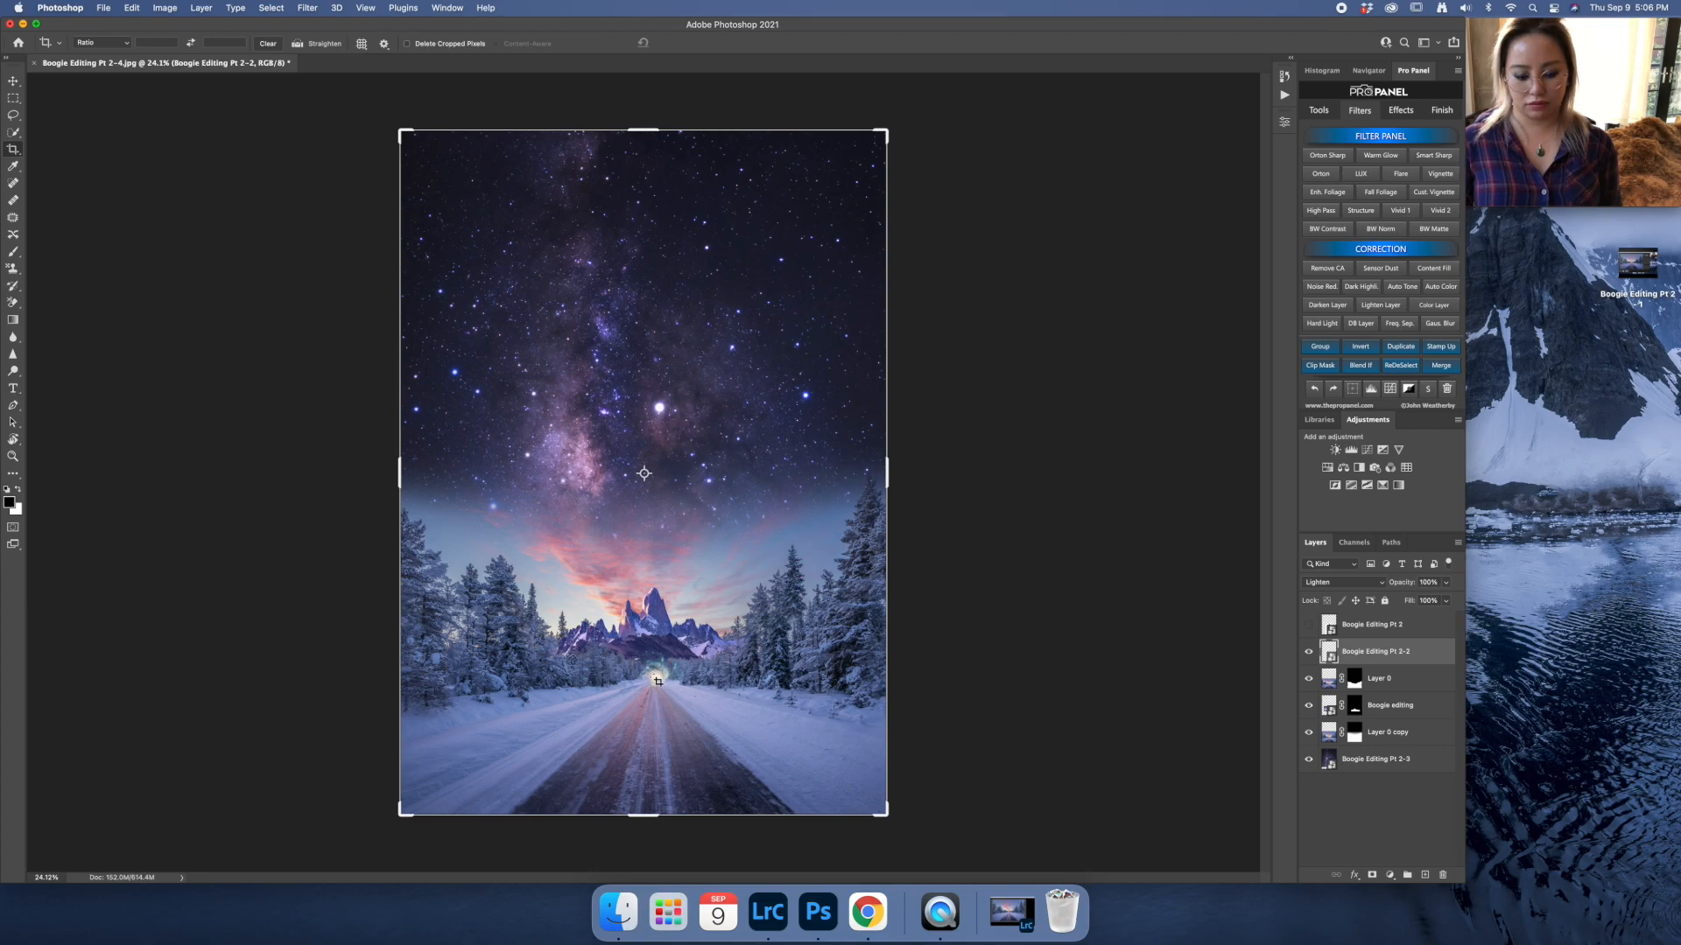
pyautogui.press('super+t')
pyautogui.moveTo(653, 676)
pyautogui.mouseDown()
pyautogui.moveTo(680, 679)
pyautogui.moveTo(655, 649)
pyautogui.mouseUp()
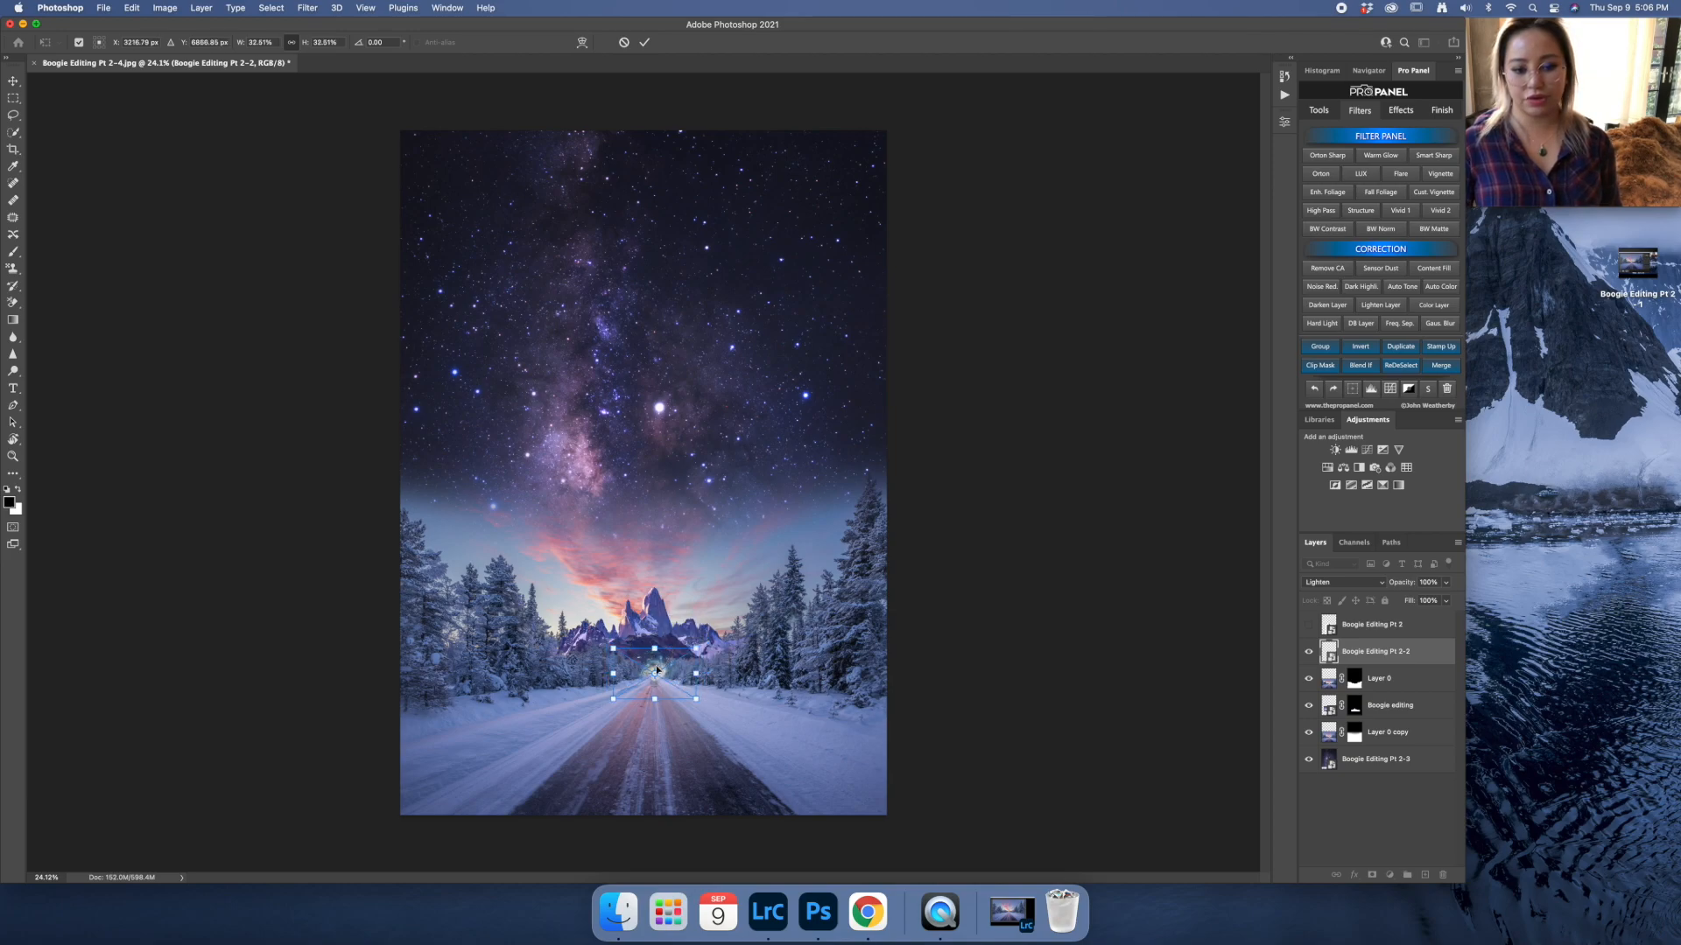
pyautogui.press('Return')
pyautogui.press('c')
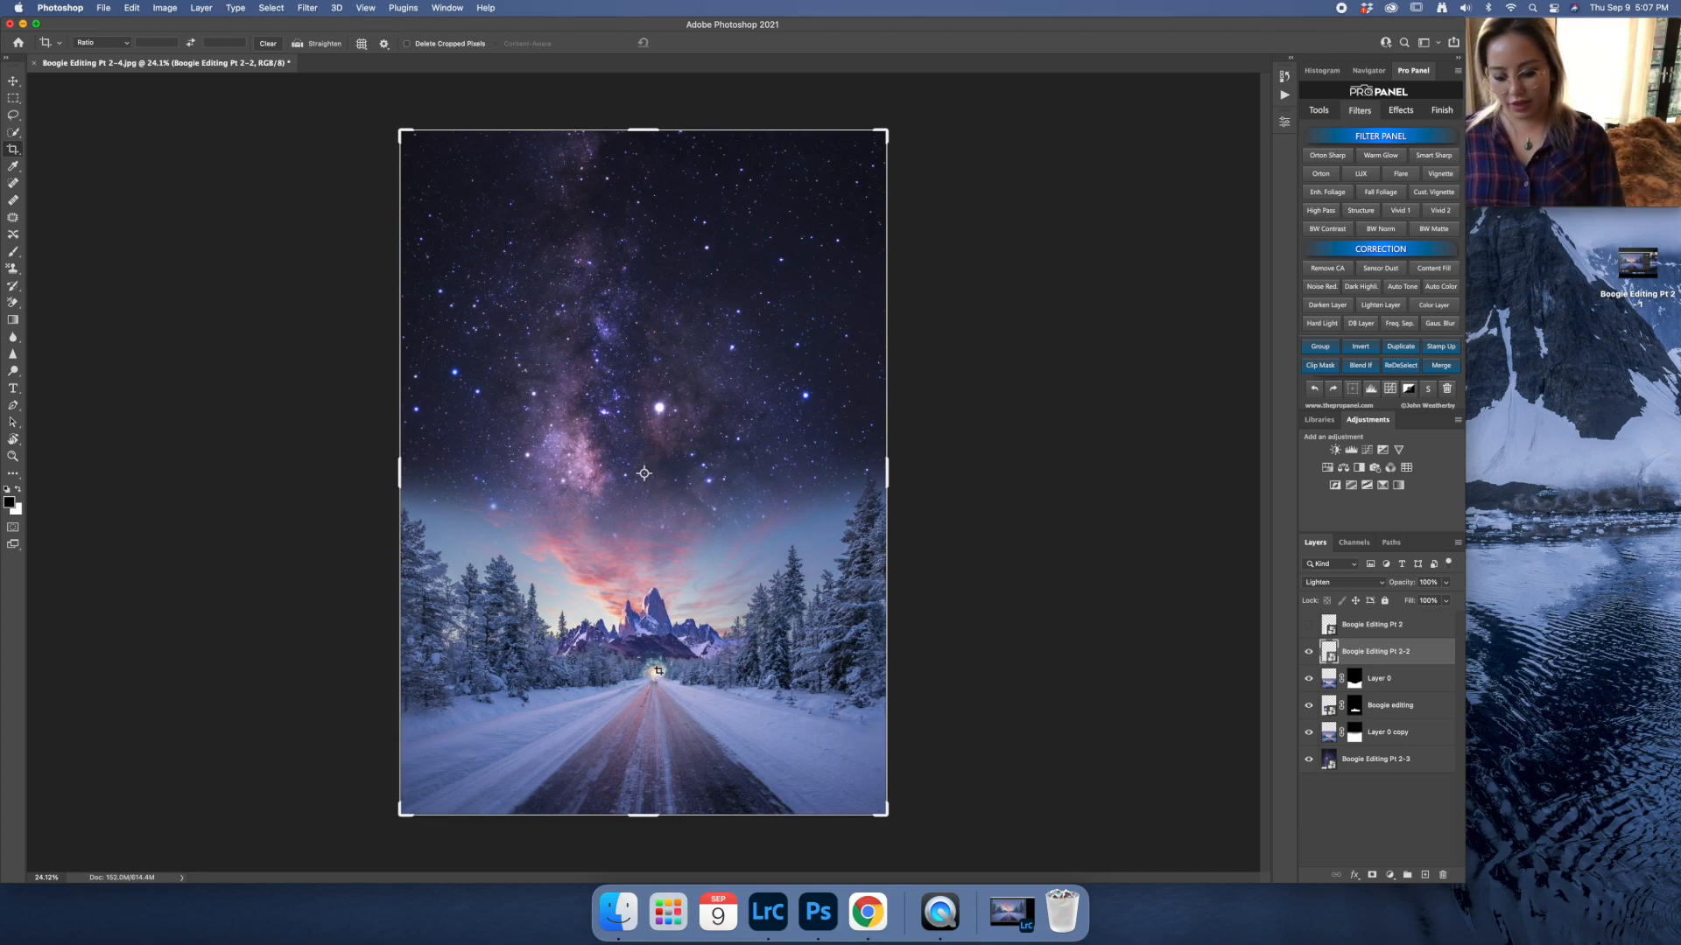
# Add a layer mask to the galaxy layer and switch to the soft 500 px Brush with 0% hardness.
pyautogui.click(1372, 876)
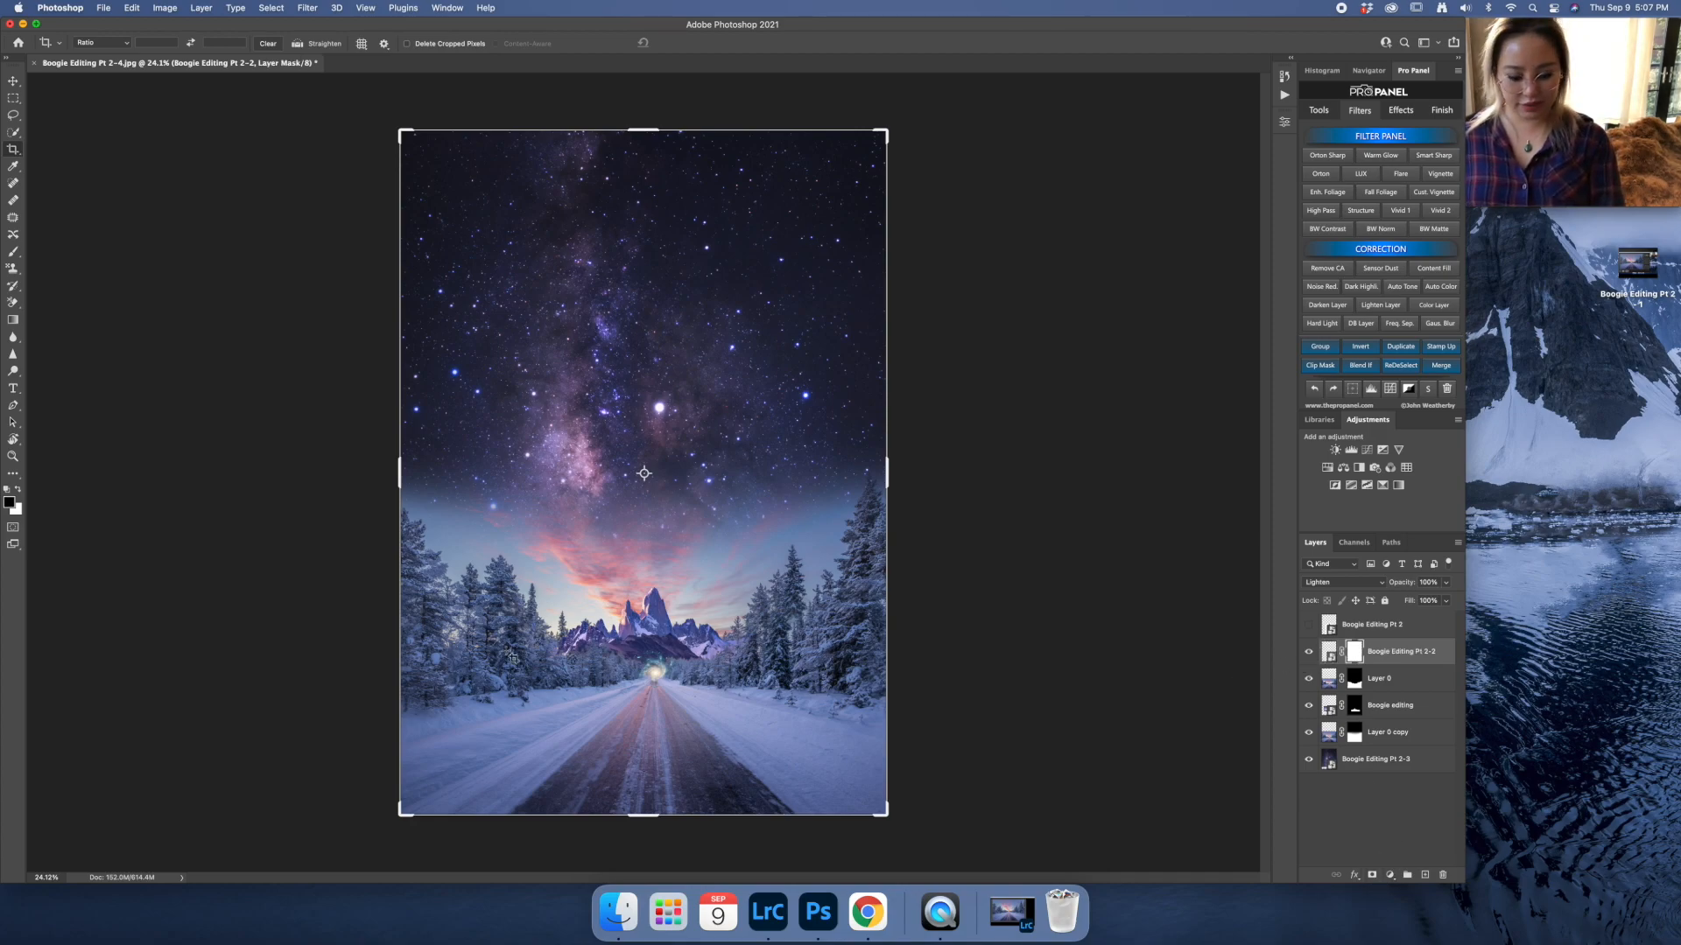
pyautogui.press('b')
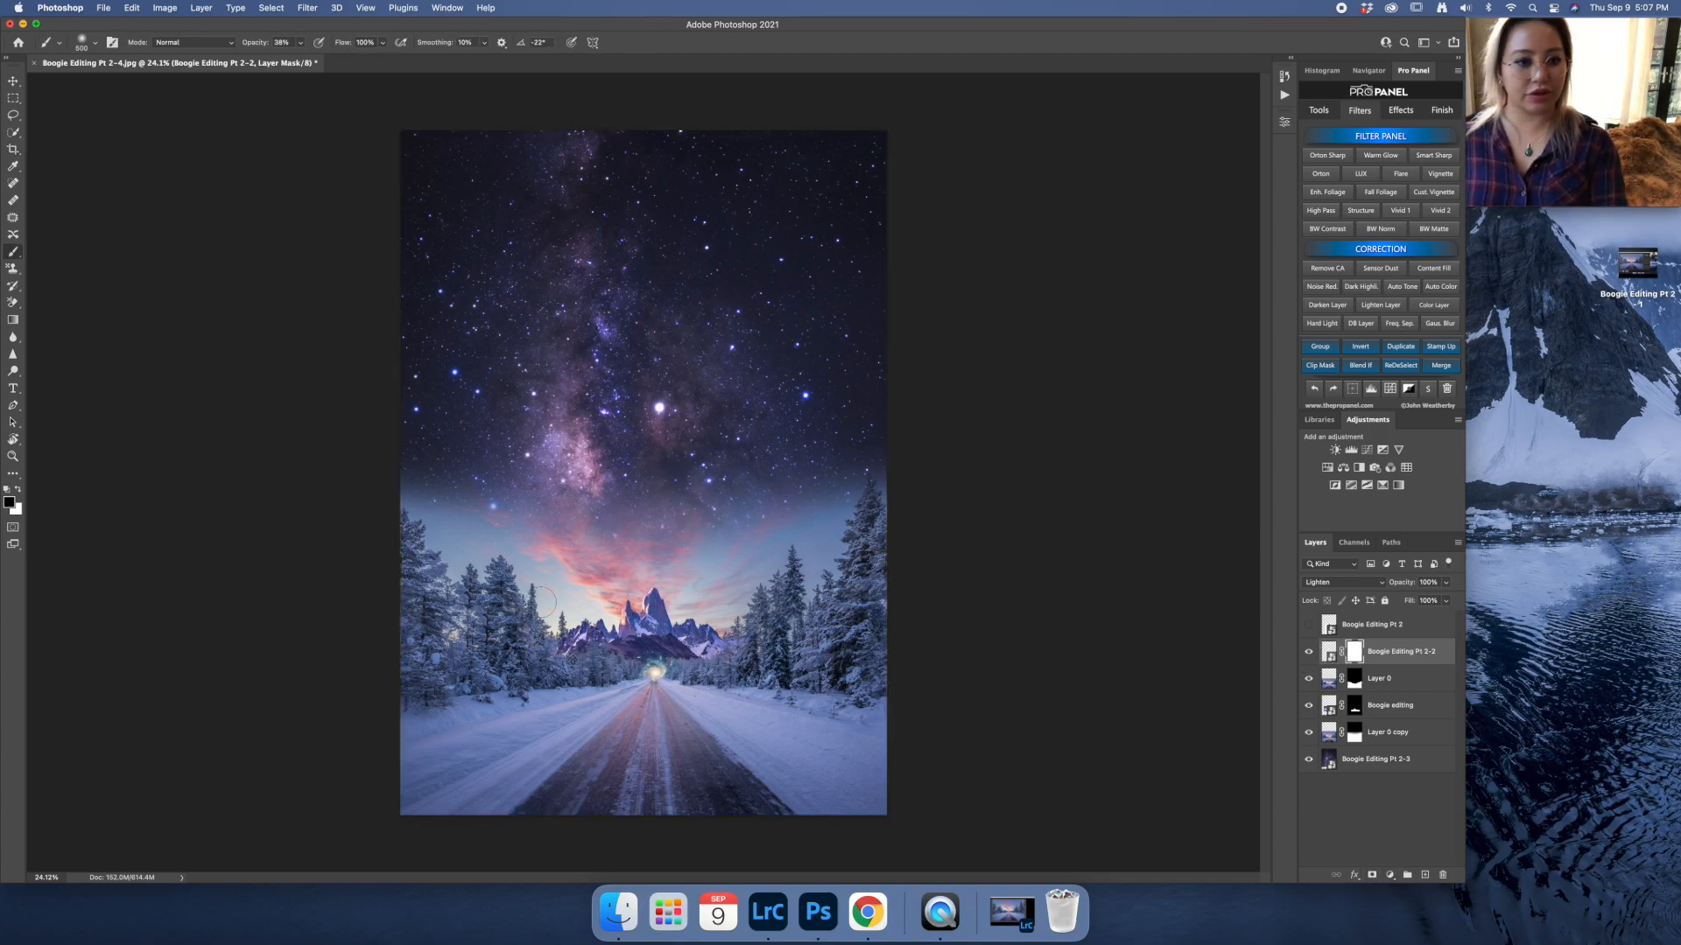
pyautogui.rightClick(745, 573)
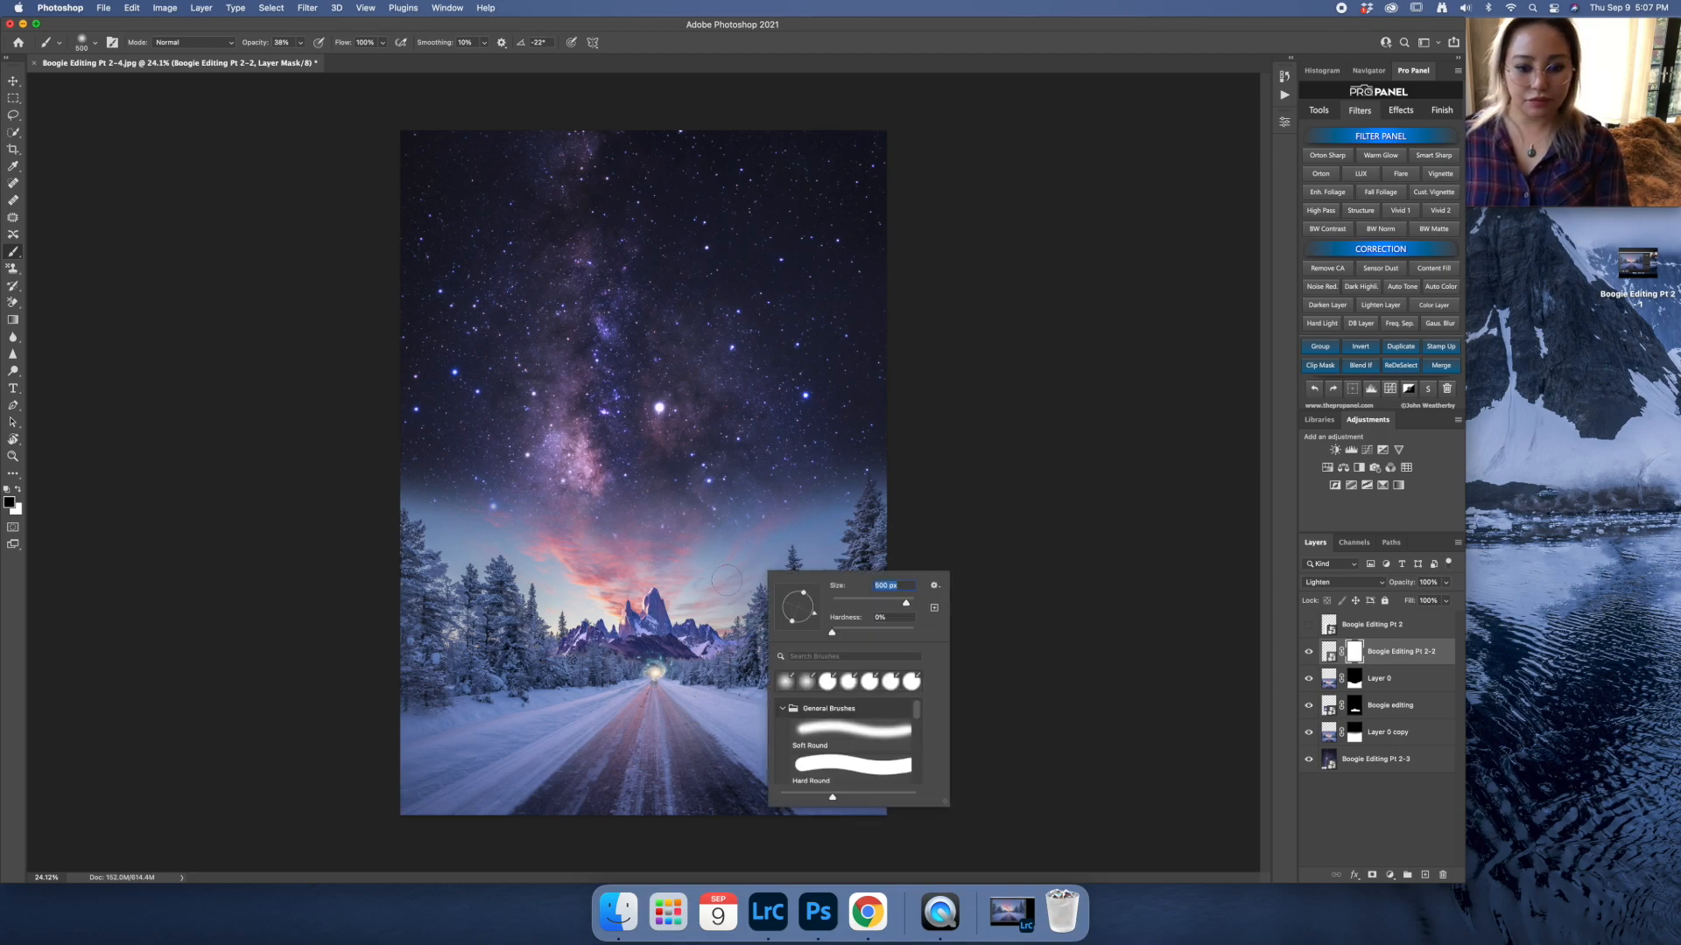
pyautogui.click(729, 595)
# Set the brush opacity to 1% and paint black on the mask above the galaxy's glow.
pyautogui.click(299, 42)
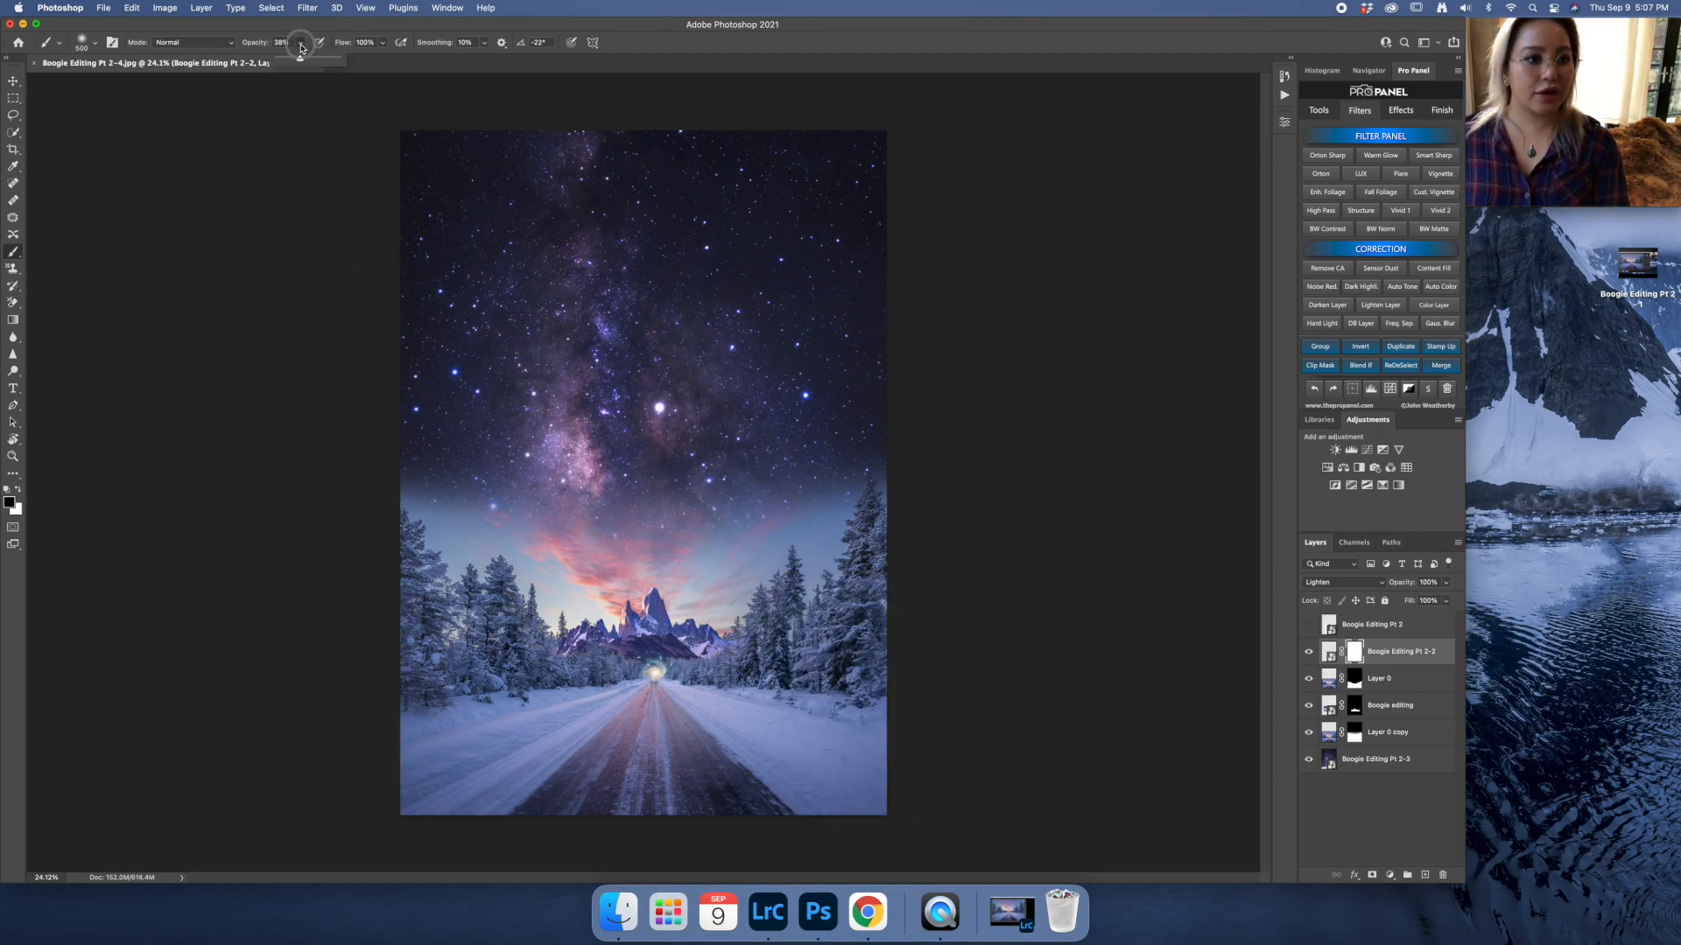
pyautogui.moveTo(299, 59); pyautogui.dragTo(275, 59)
pyautogui.rightClick(558, 350)
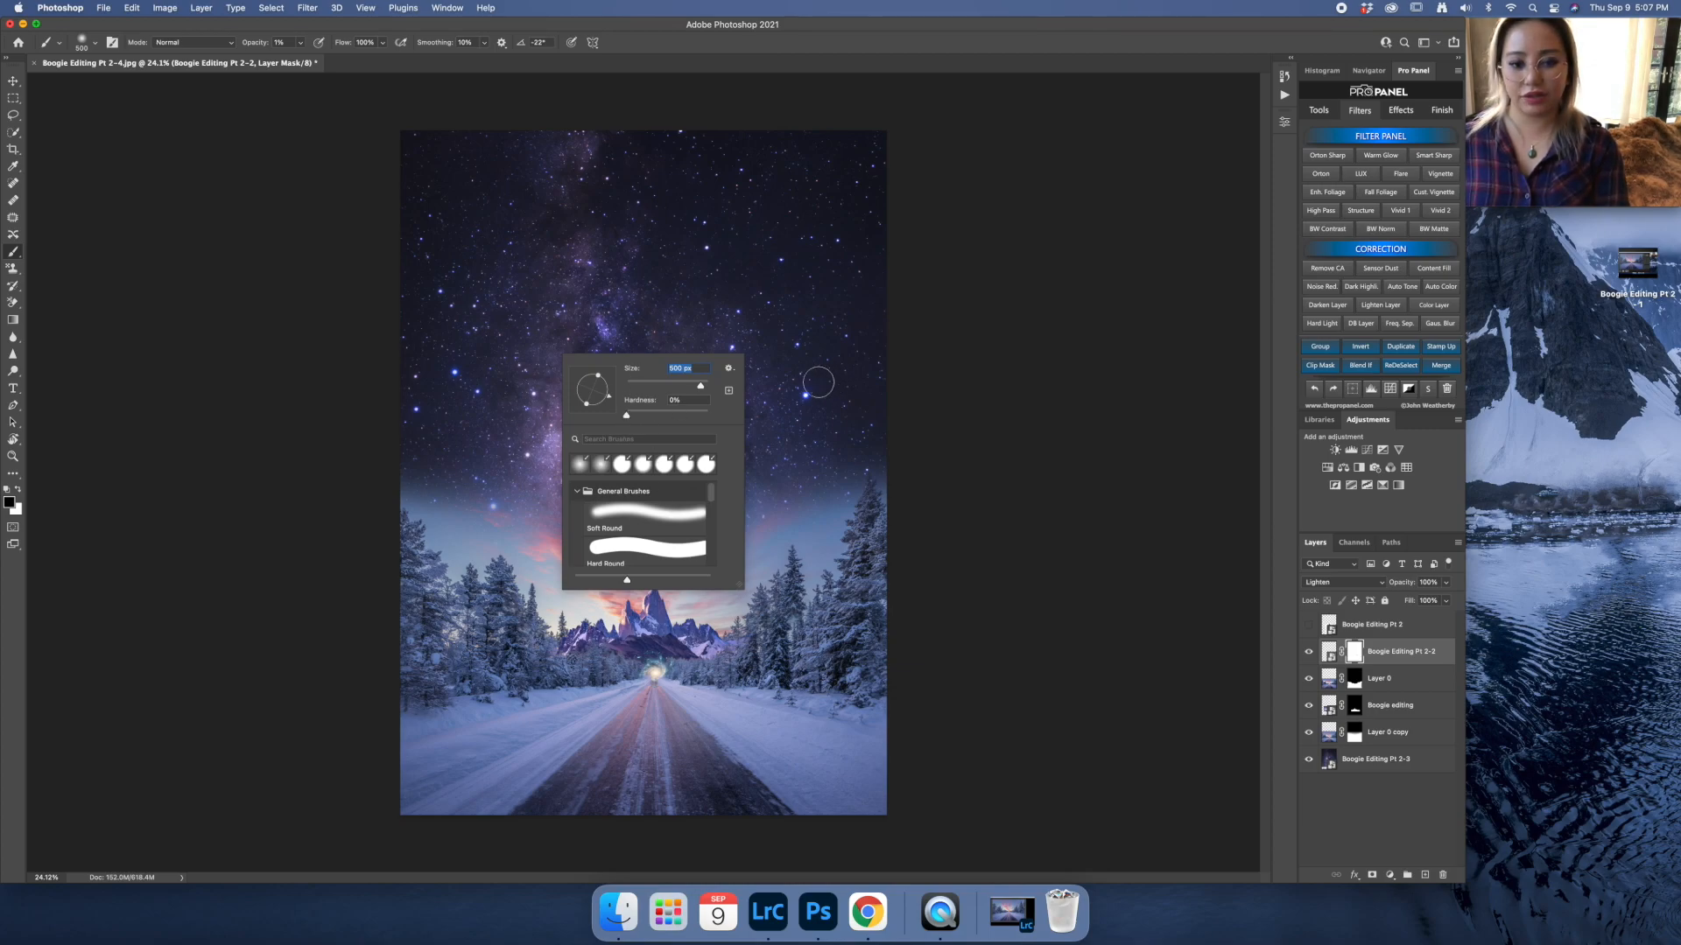
pyautogui.click(785, 387)
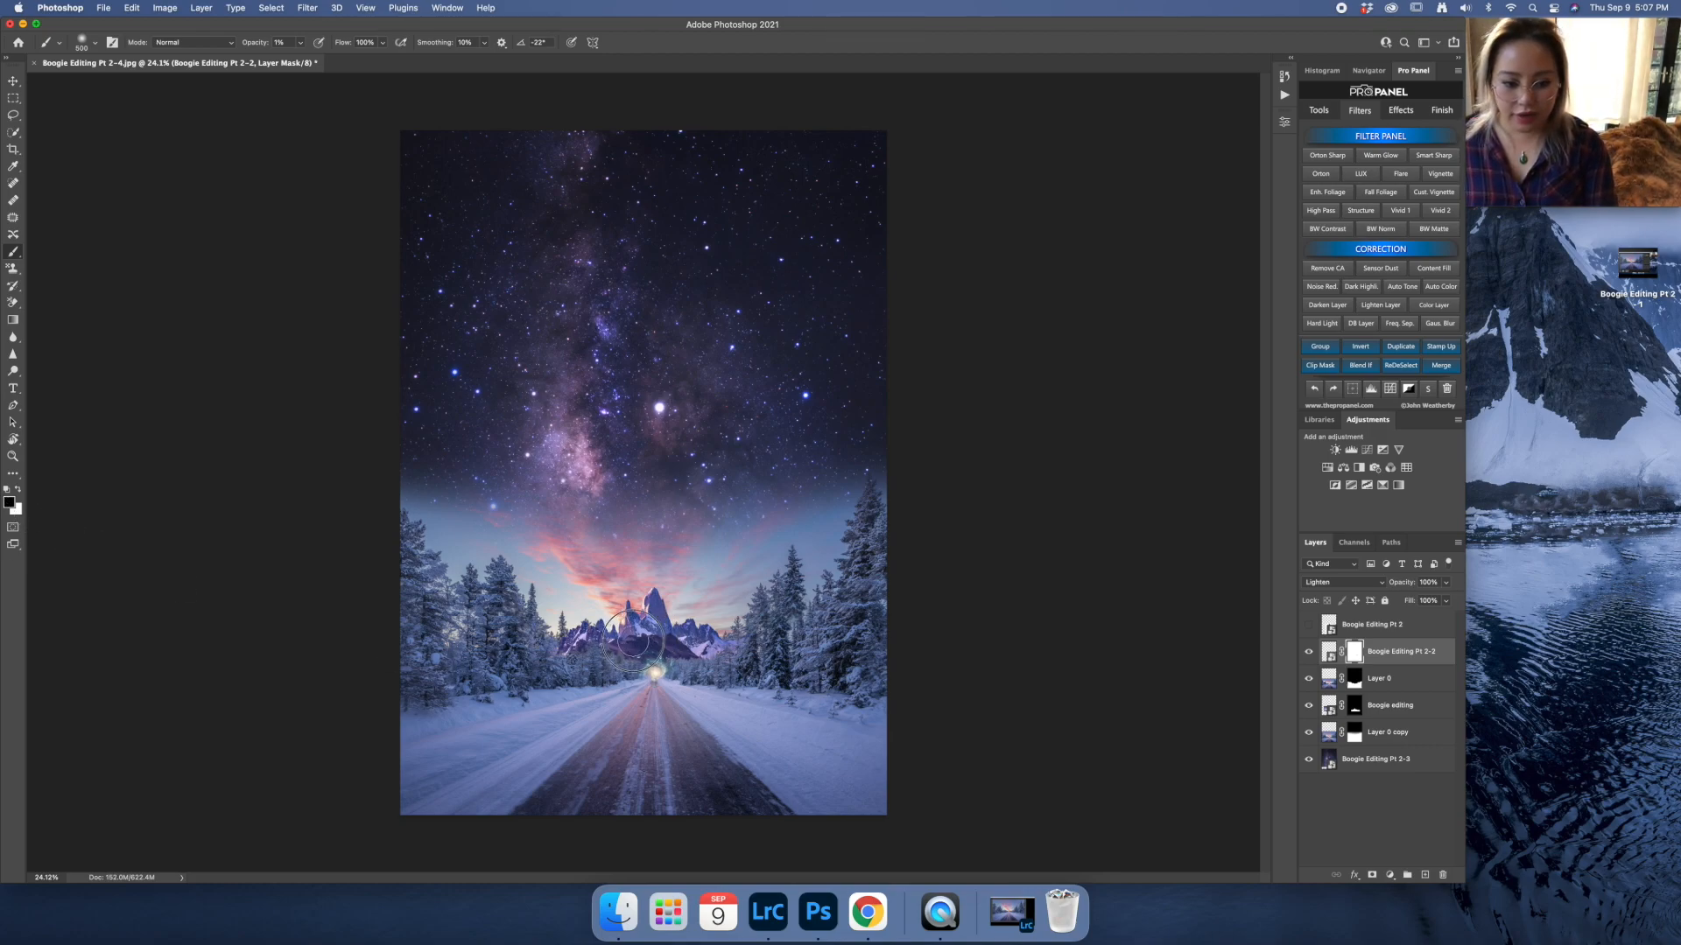
pyautogui.moveTo(639, 643); pyautogui.dragTo(670, 646)
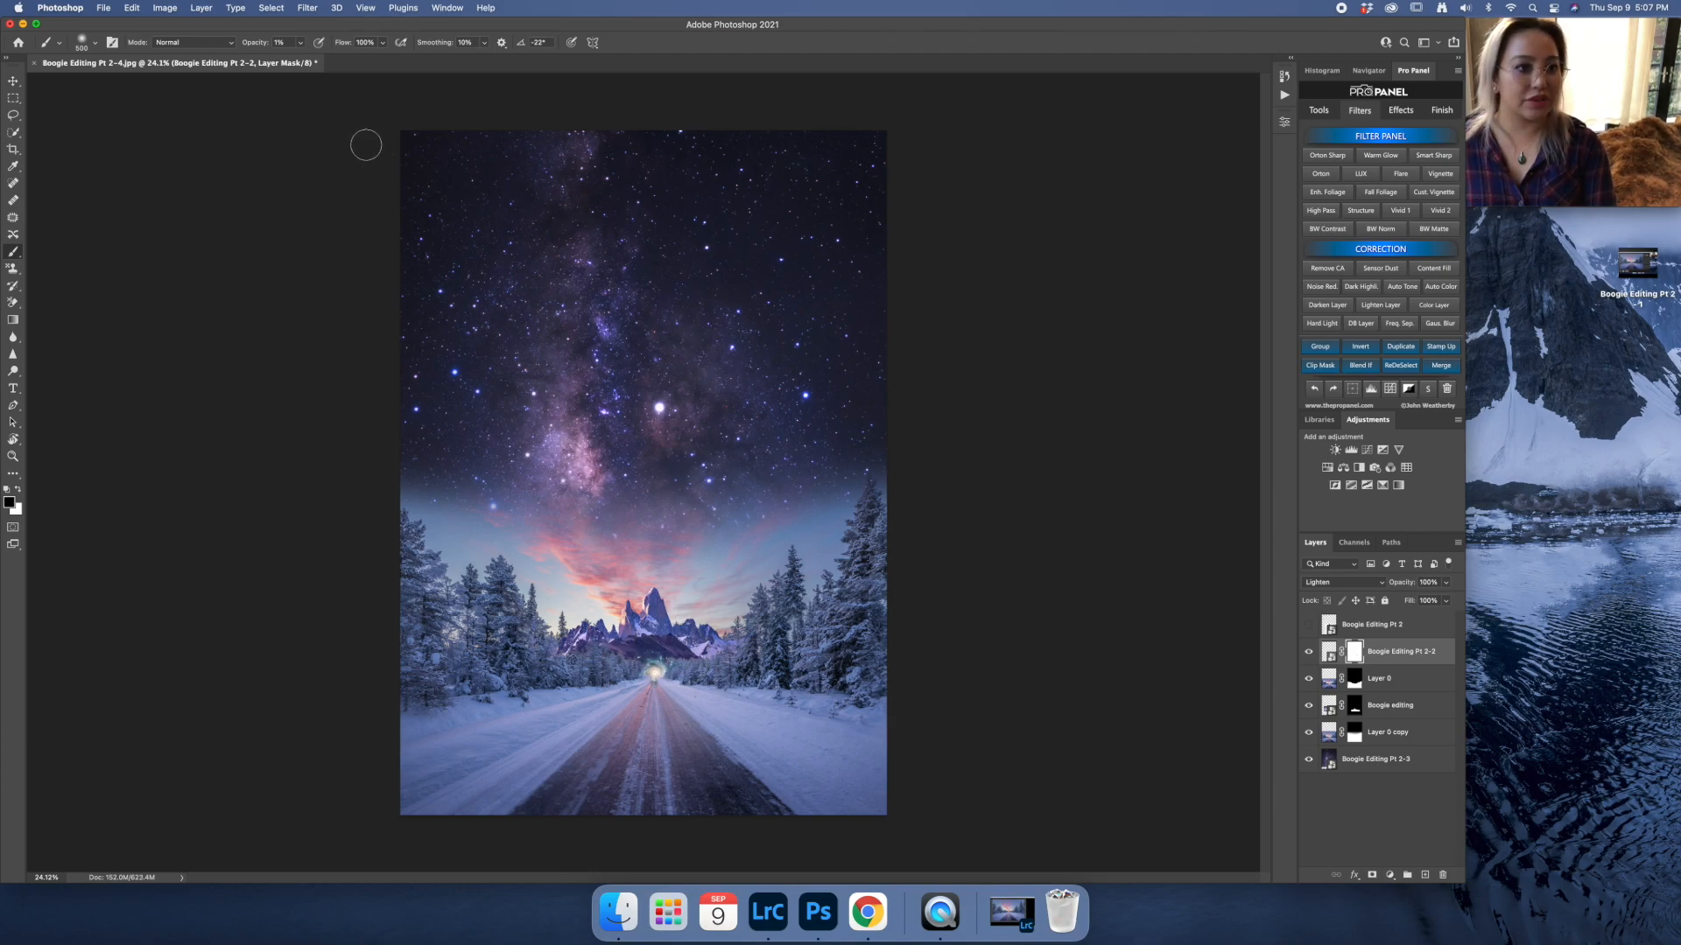
# Set the brush opacity to 100% and mask out the galaxy's upper part where it overlaps the trees and mountain base.
pyautogui.click(300, 42)
pyautogui.moveTo(300, 58); pyautogui.dragTo(459, 74)
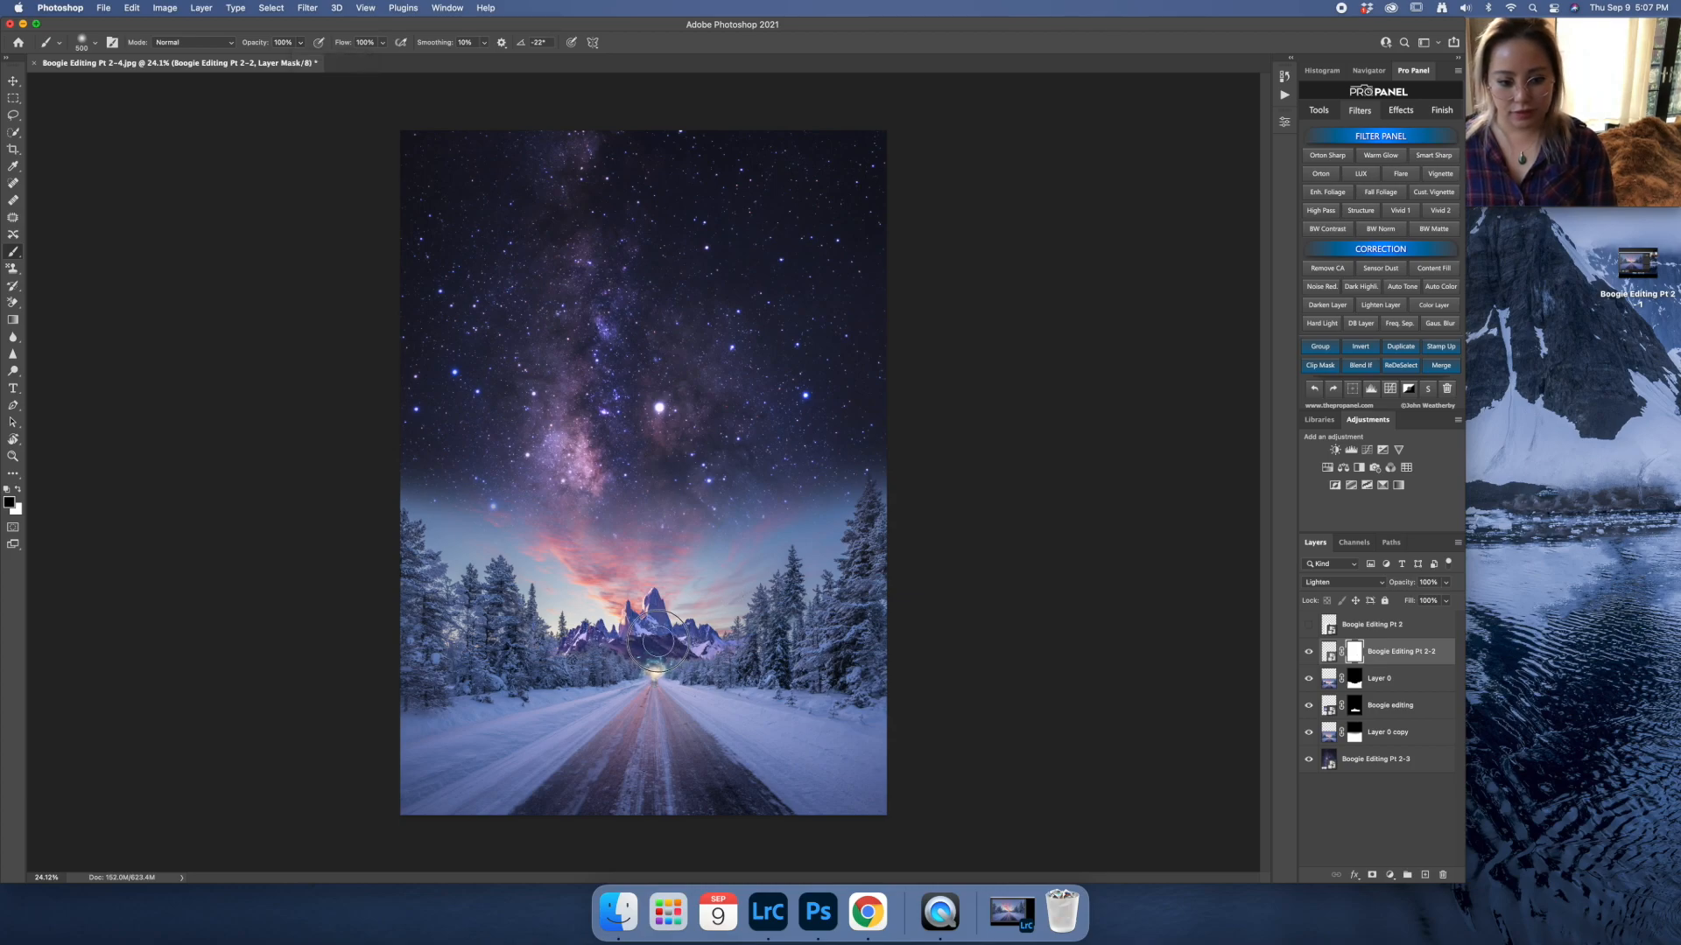
pyautogui.moveTo(632, 647)
pyautogui.mouseDown()
pyautogui.moveTo(675, 652)
pyautogui.moveTo(657, 643)
pyautogui.mouseUp()
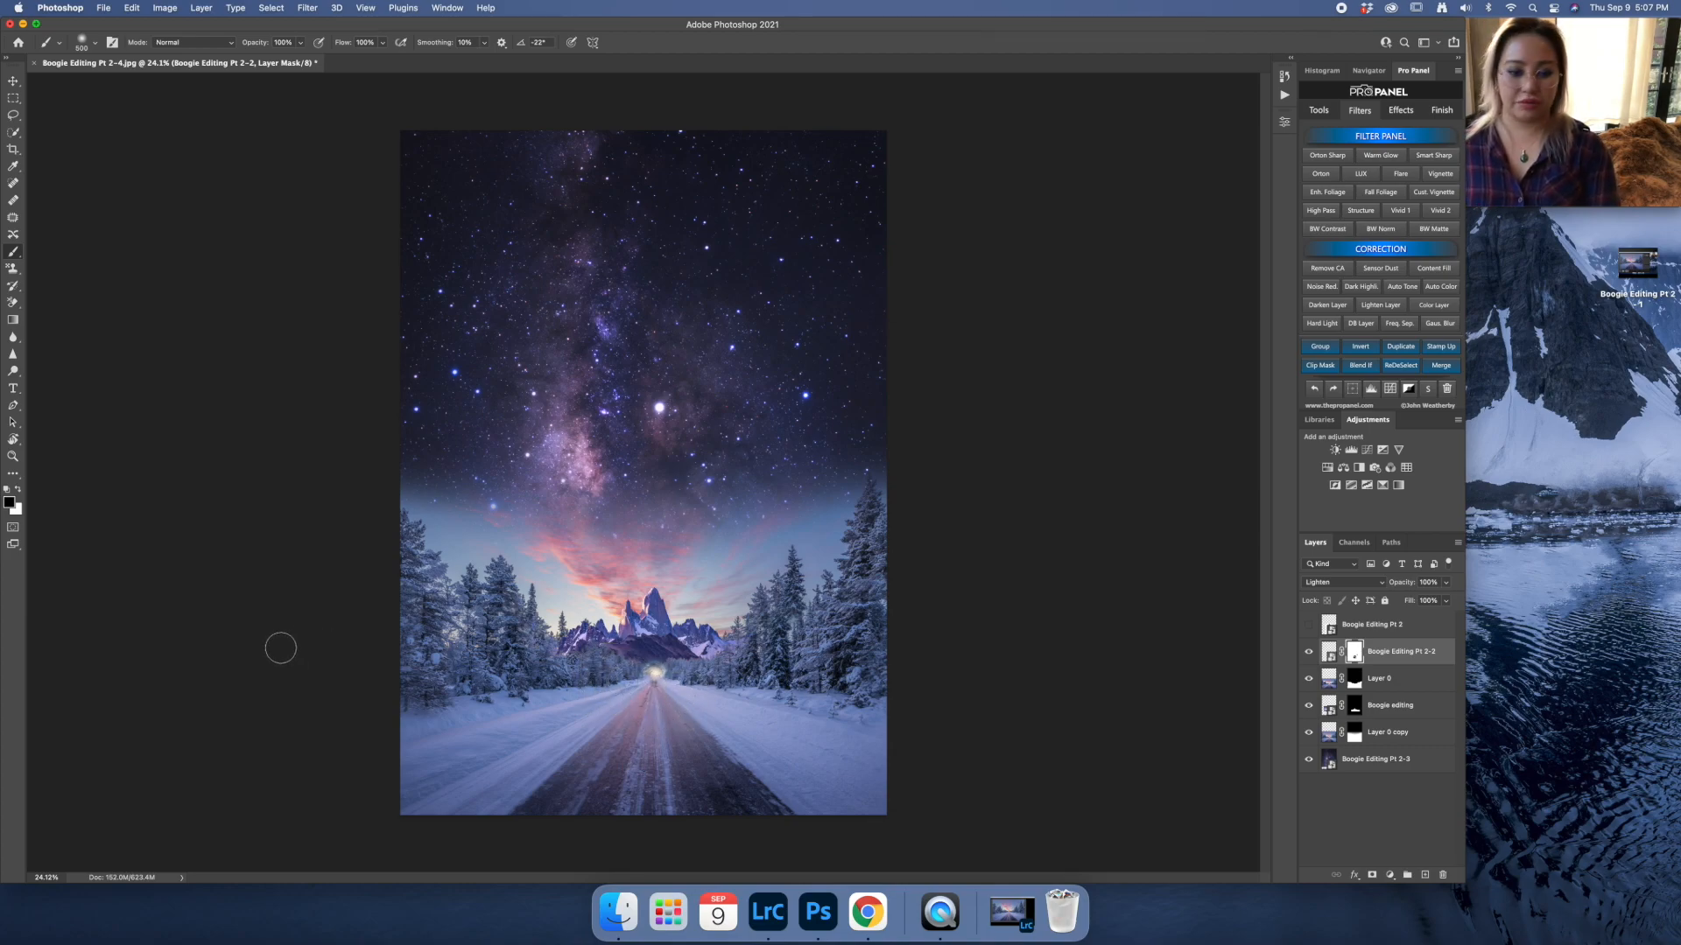
# Change the small galaxy layer's blend mode from Lighten to Screen.
pyautogui.click(1329, 584)
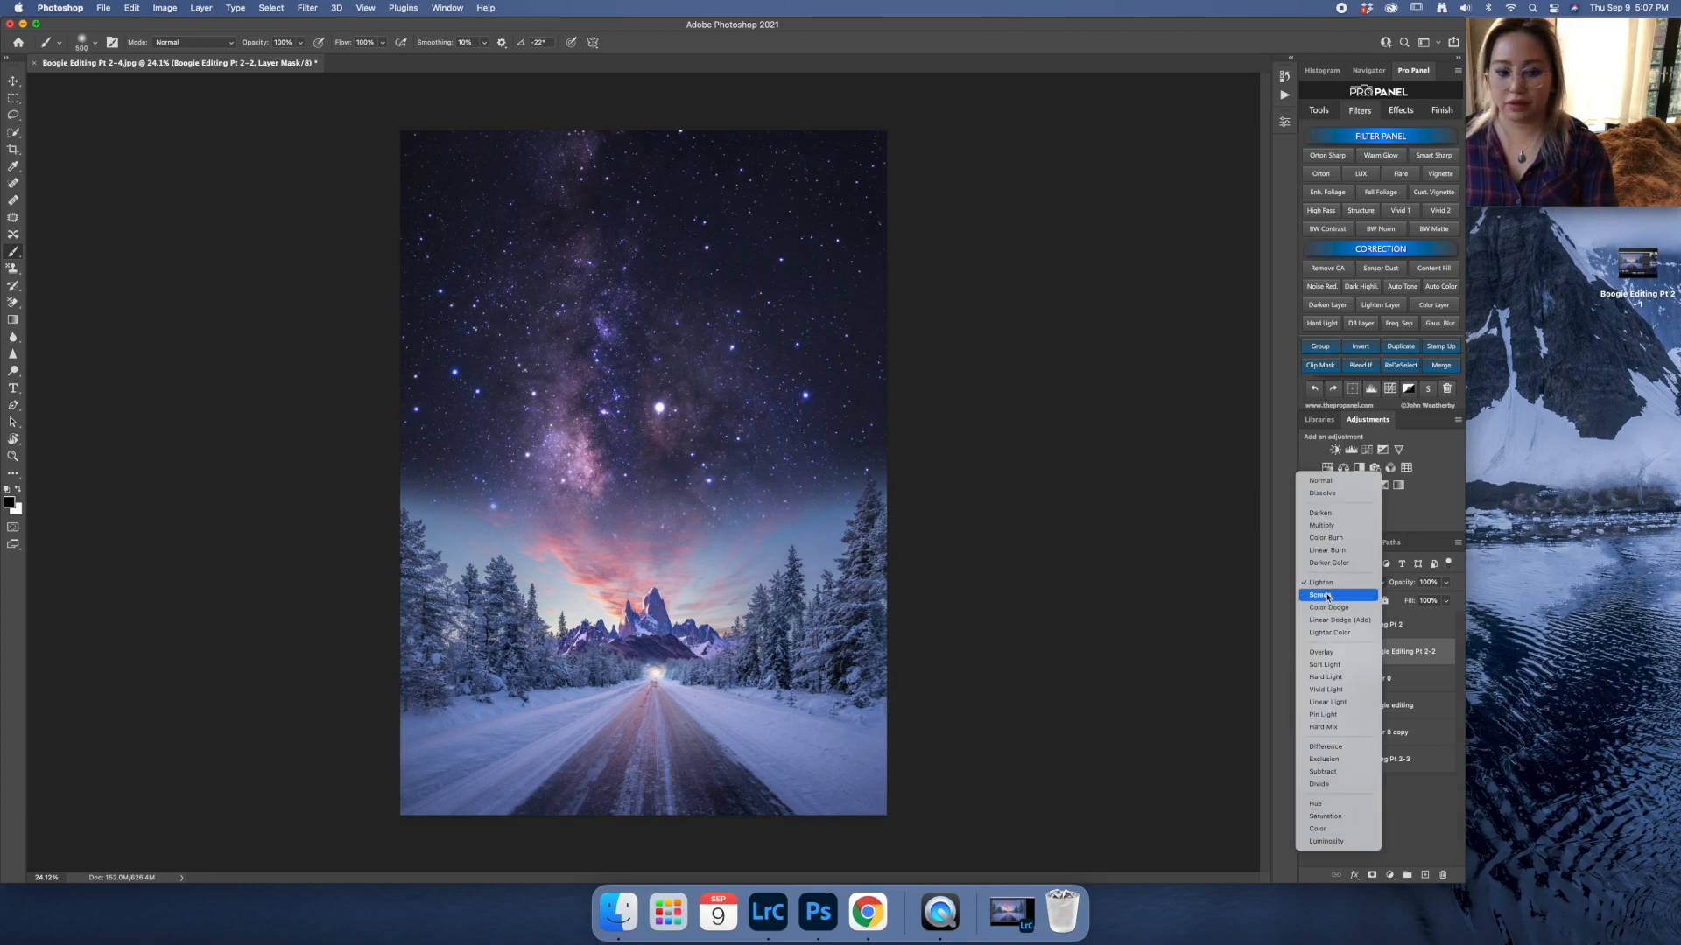
pyautogui.click(1328, 596)
pyautogui.click(1336, 584)
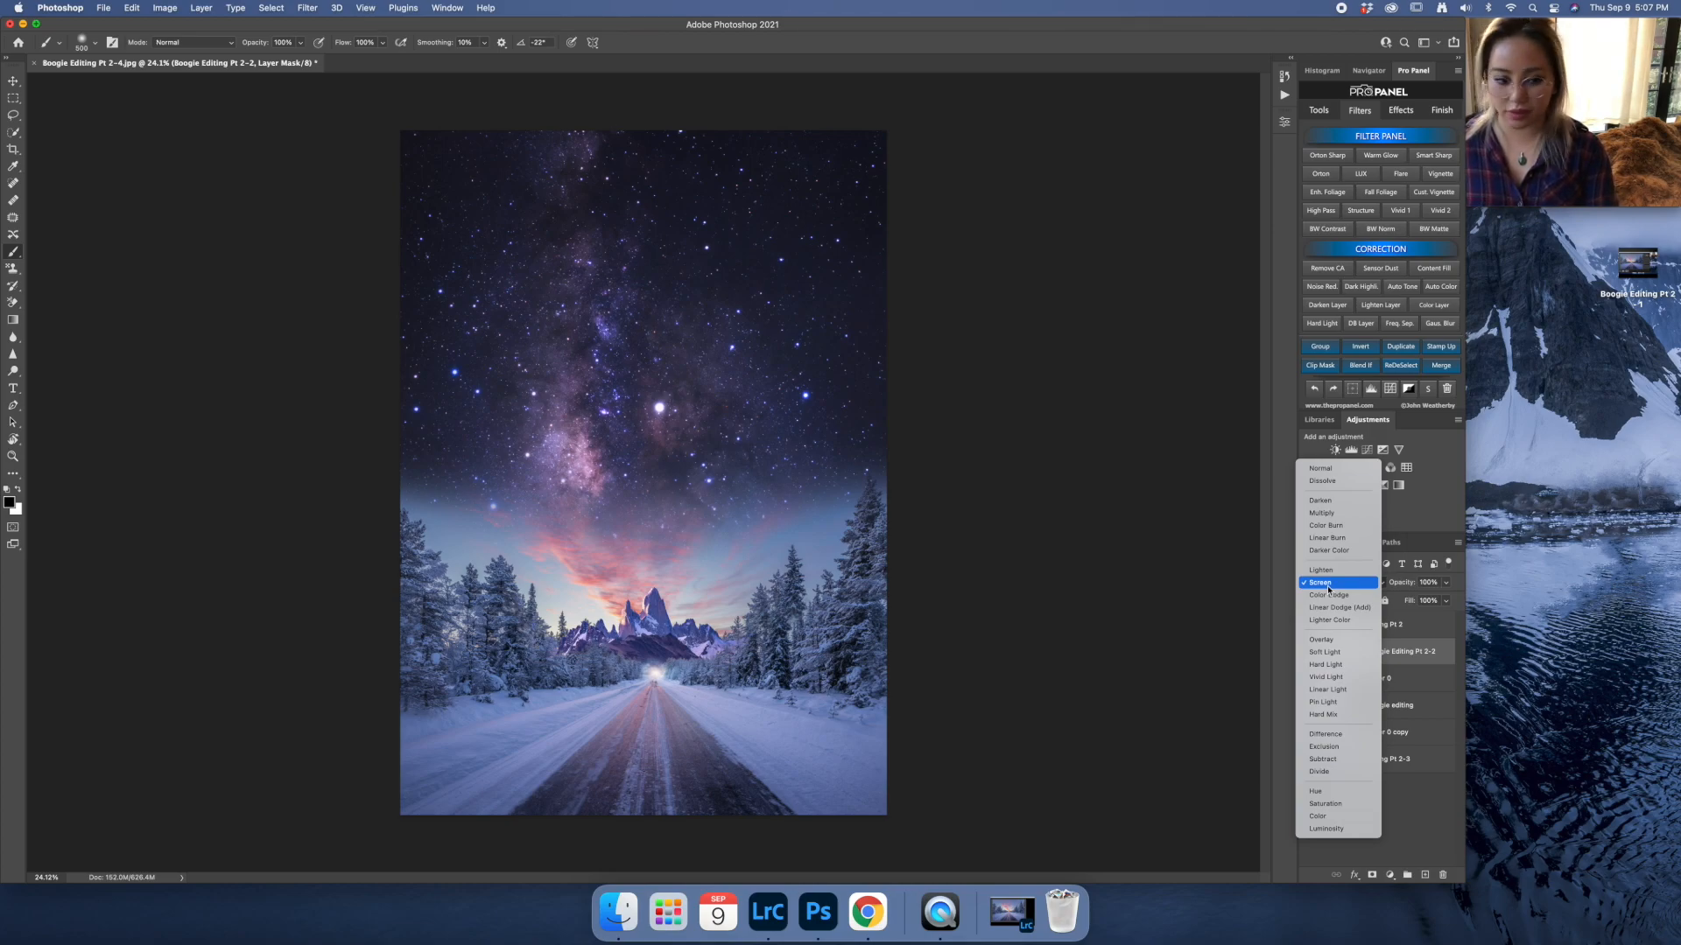
pyautogui.click(1328, 589)
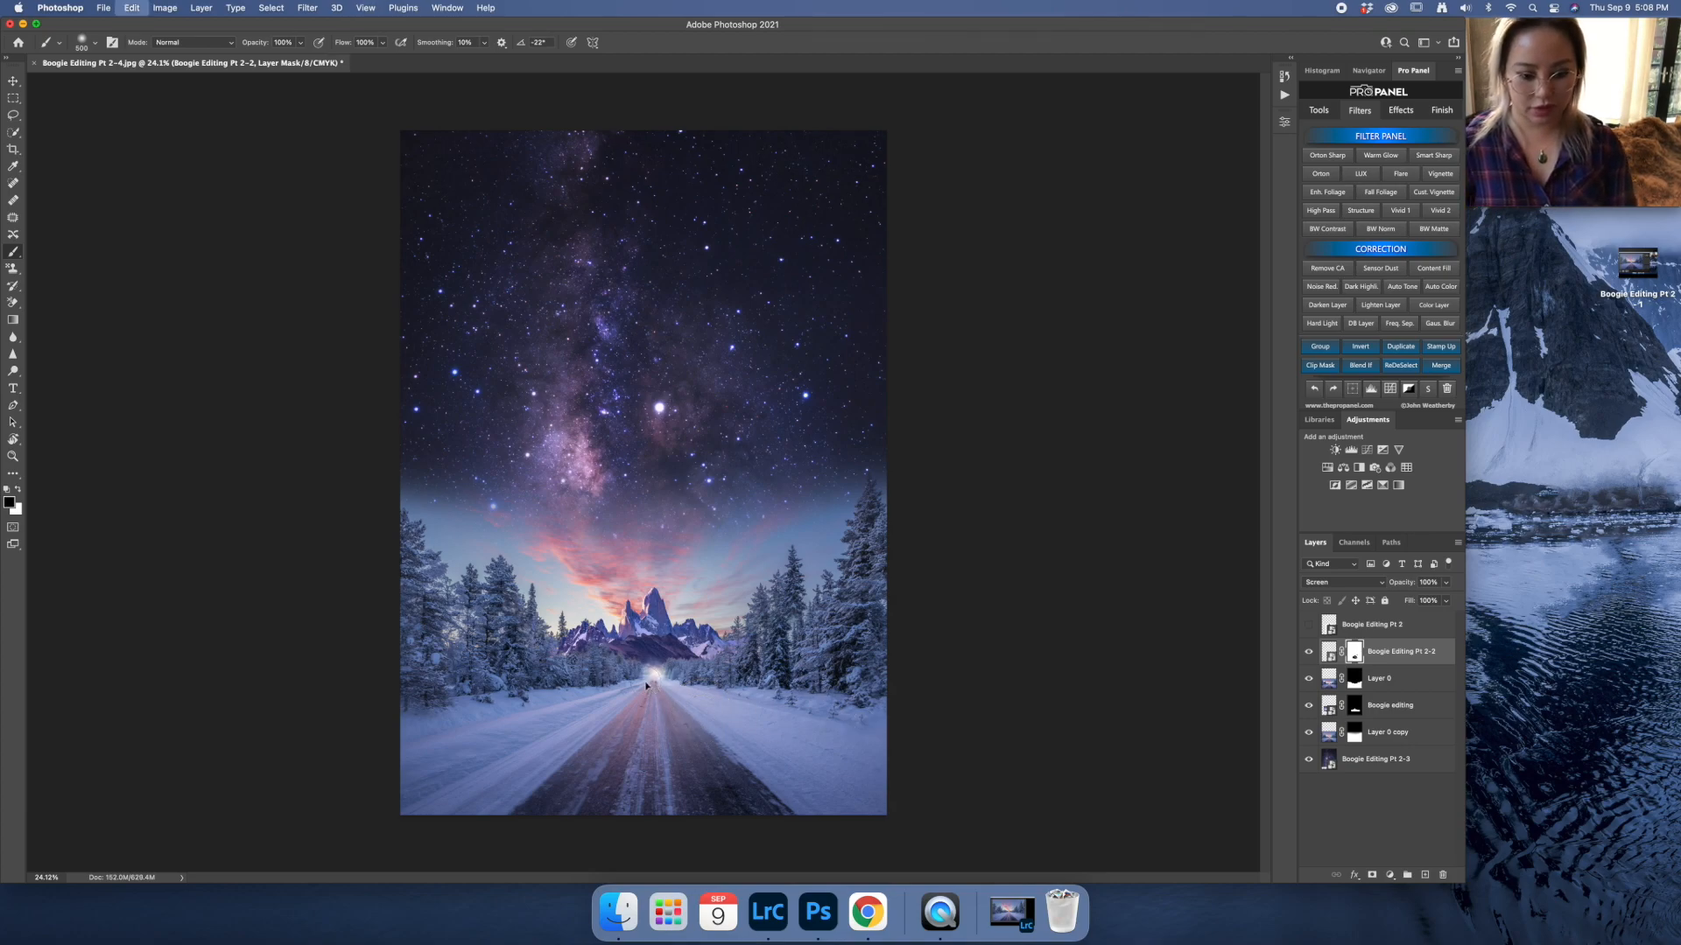
# Enlarge the galaxy glow to about 114% with Free Transform and rotate it slightly counterclockwise at the road's vanishing point.
pyautogui.press('super+t')
pyautogui.moveTo(654, 648); pyautogui.dragTo(698, 662)
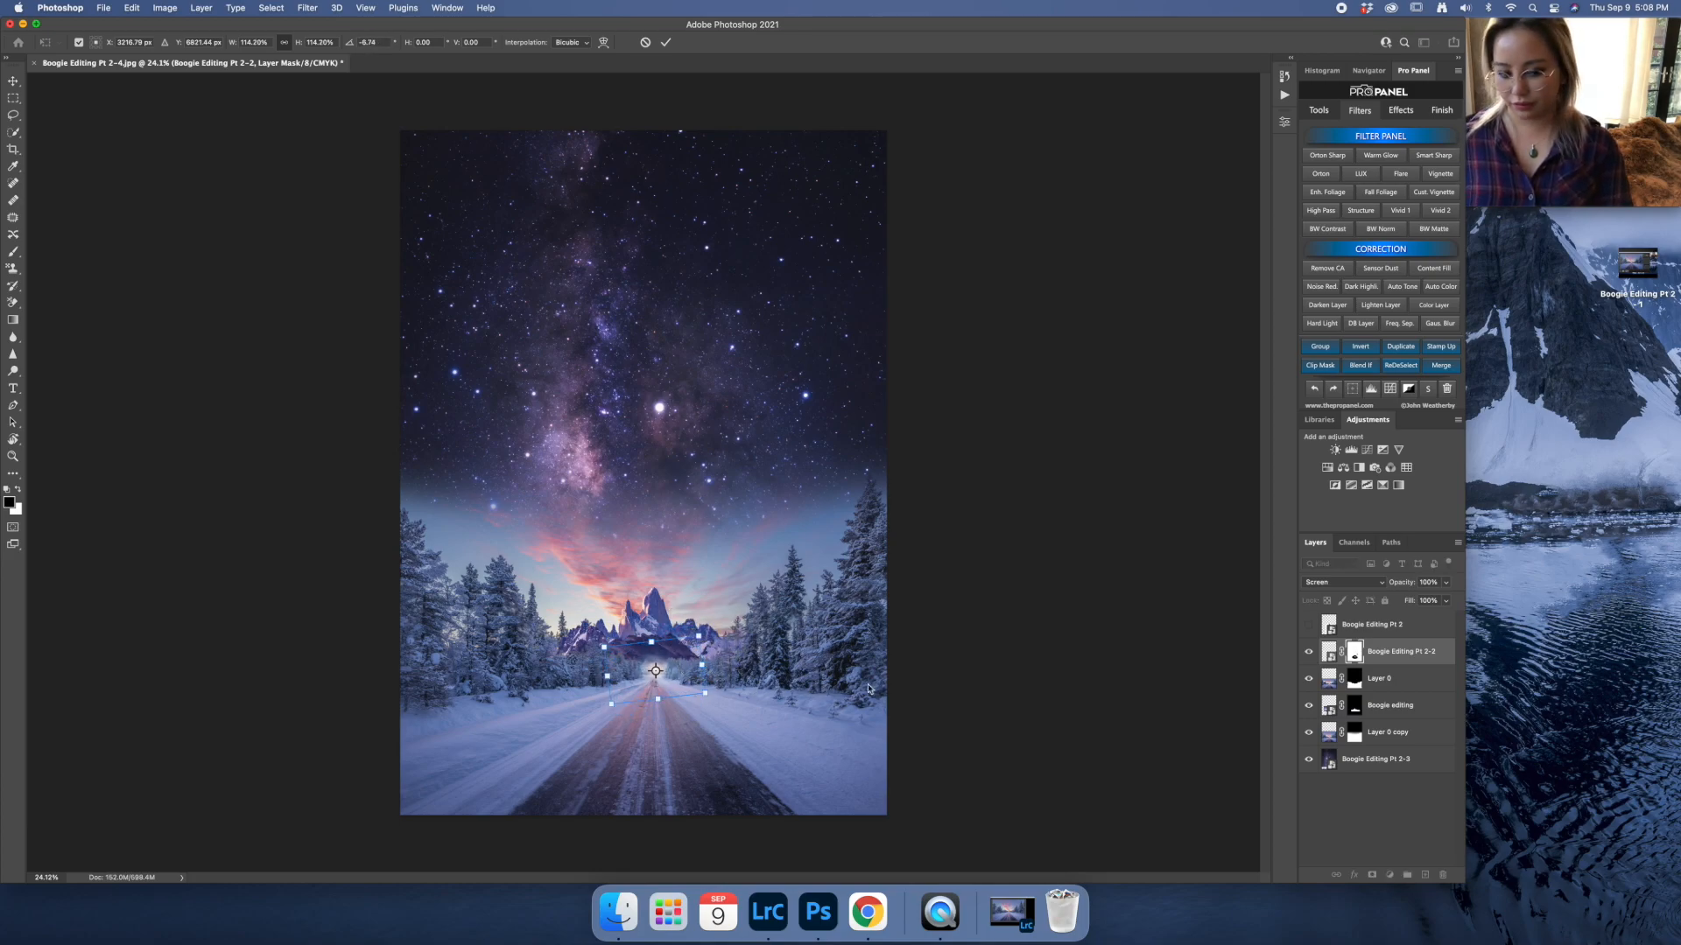
pyautogui.click(665, 42)
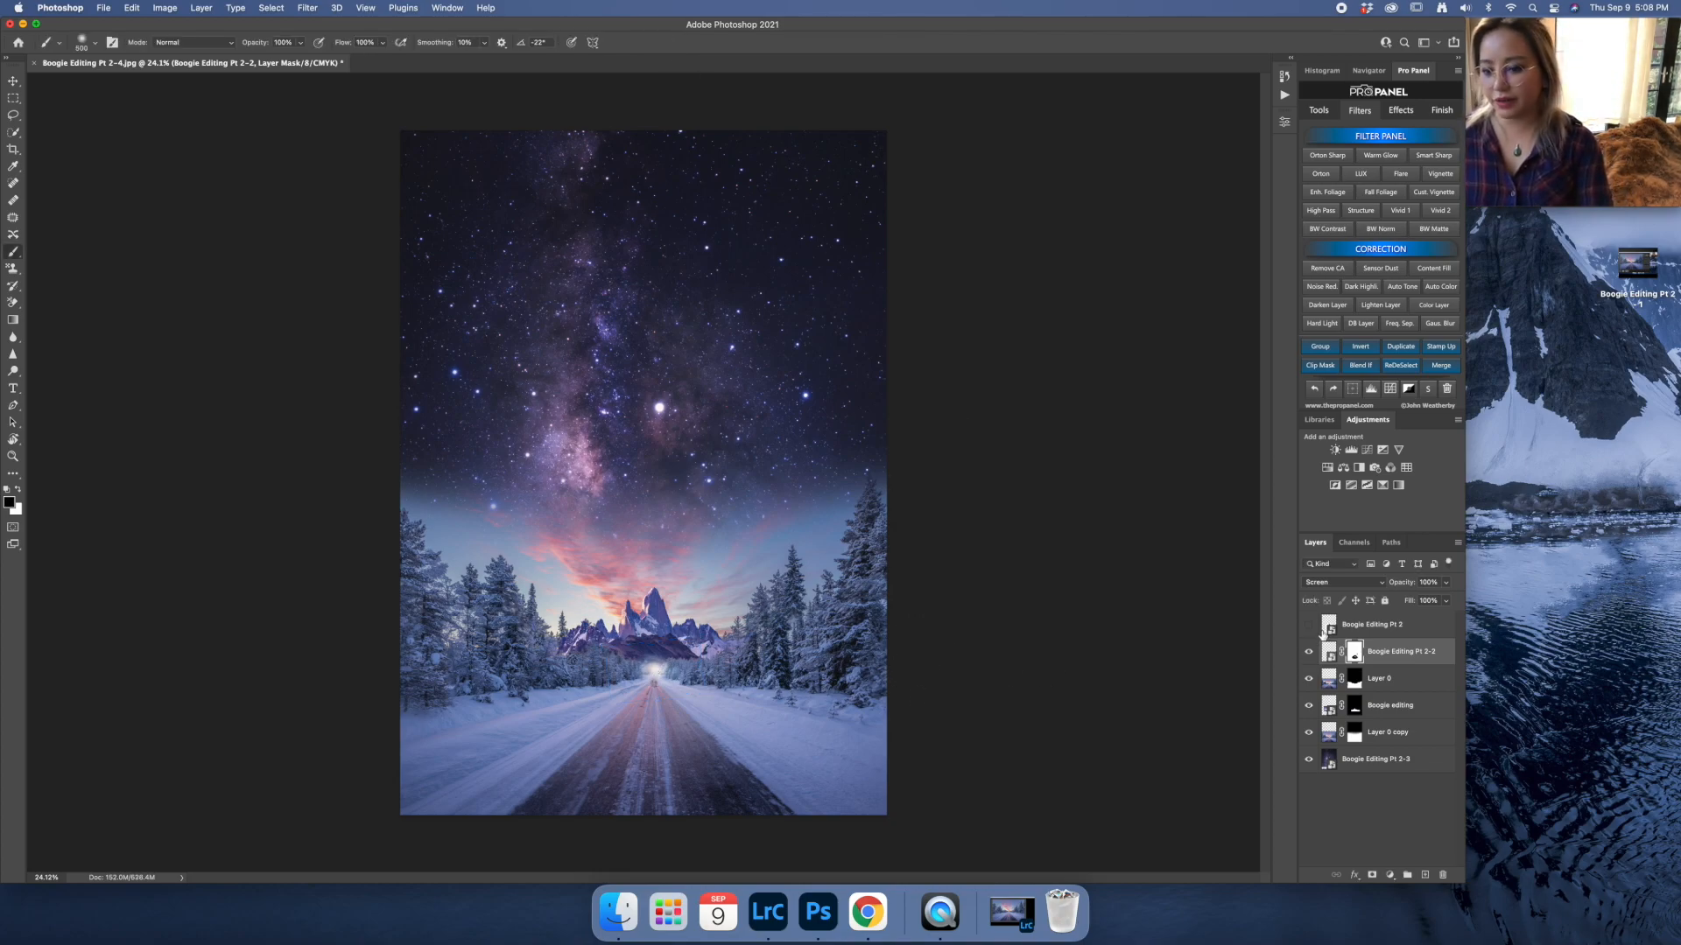
# Show the warrior silhouette layer and set its blend mode to Multiply to drop out the white background.
pyautogui.click(1309, 626)
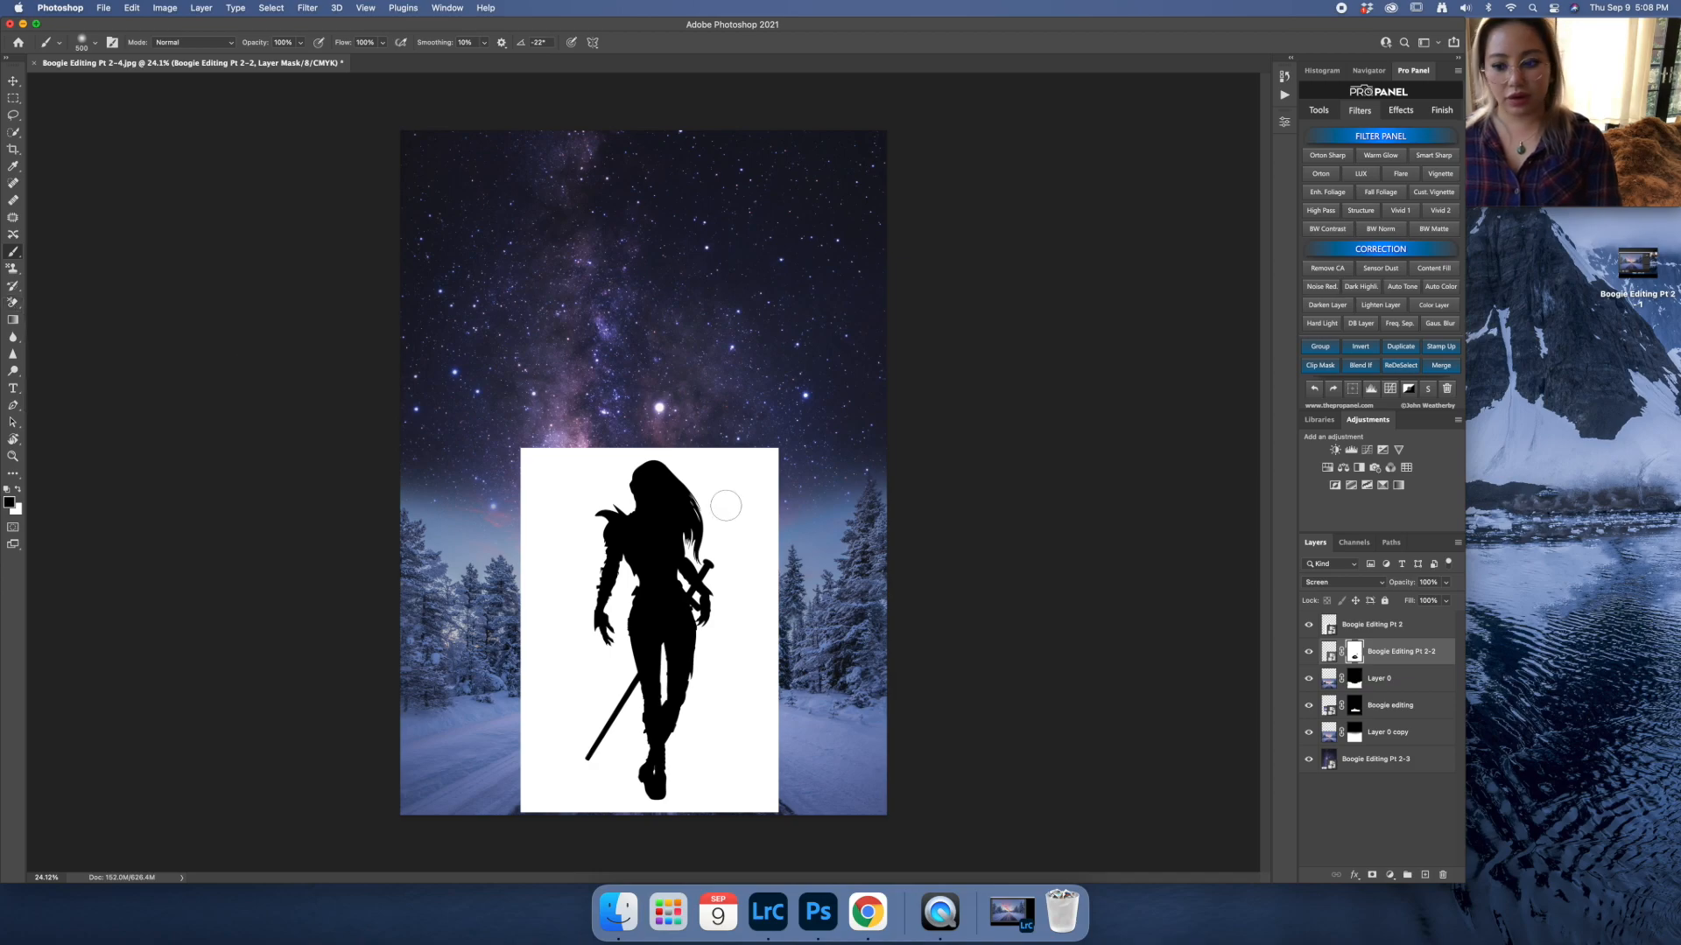
pyautogui.click(1343, 584)
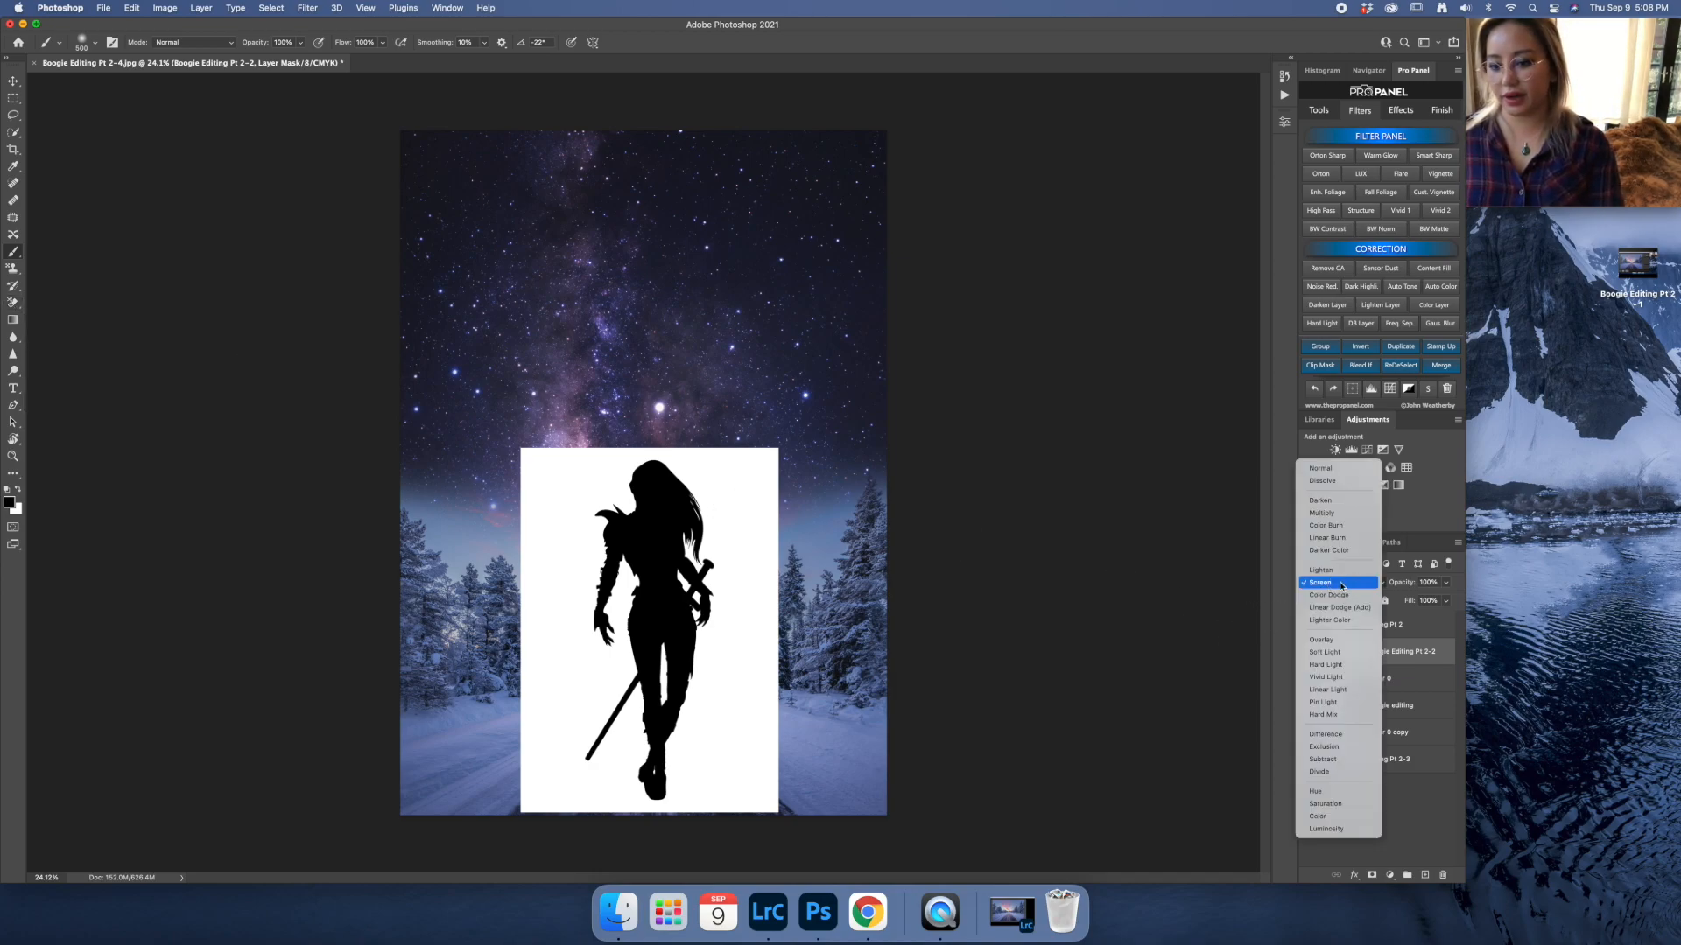
pyautogui.click(1341, 580)
pyautogui.click(1367, 626)
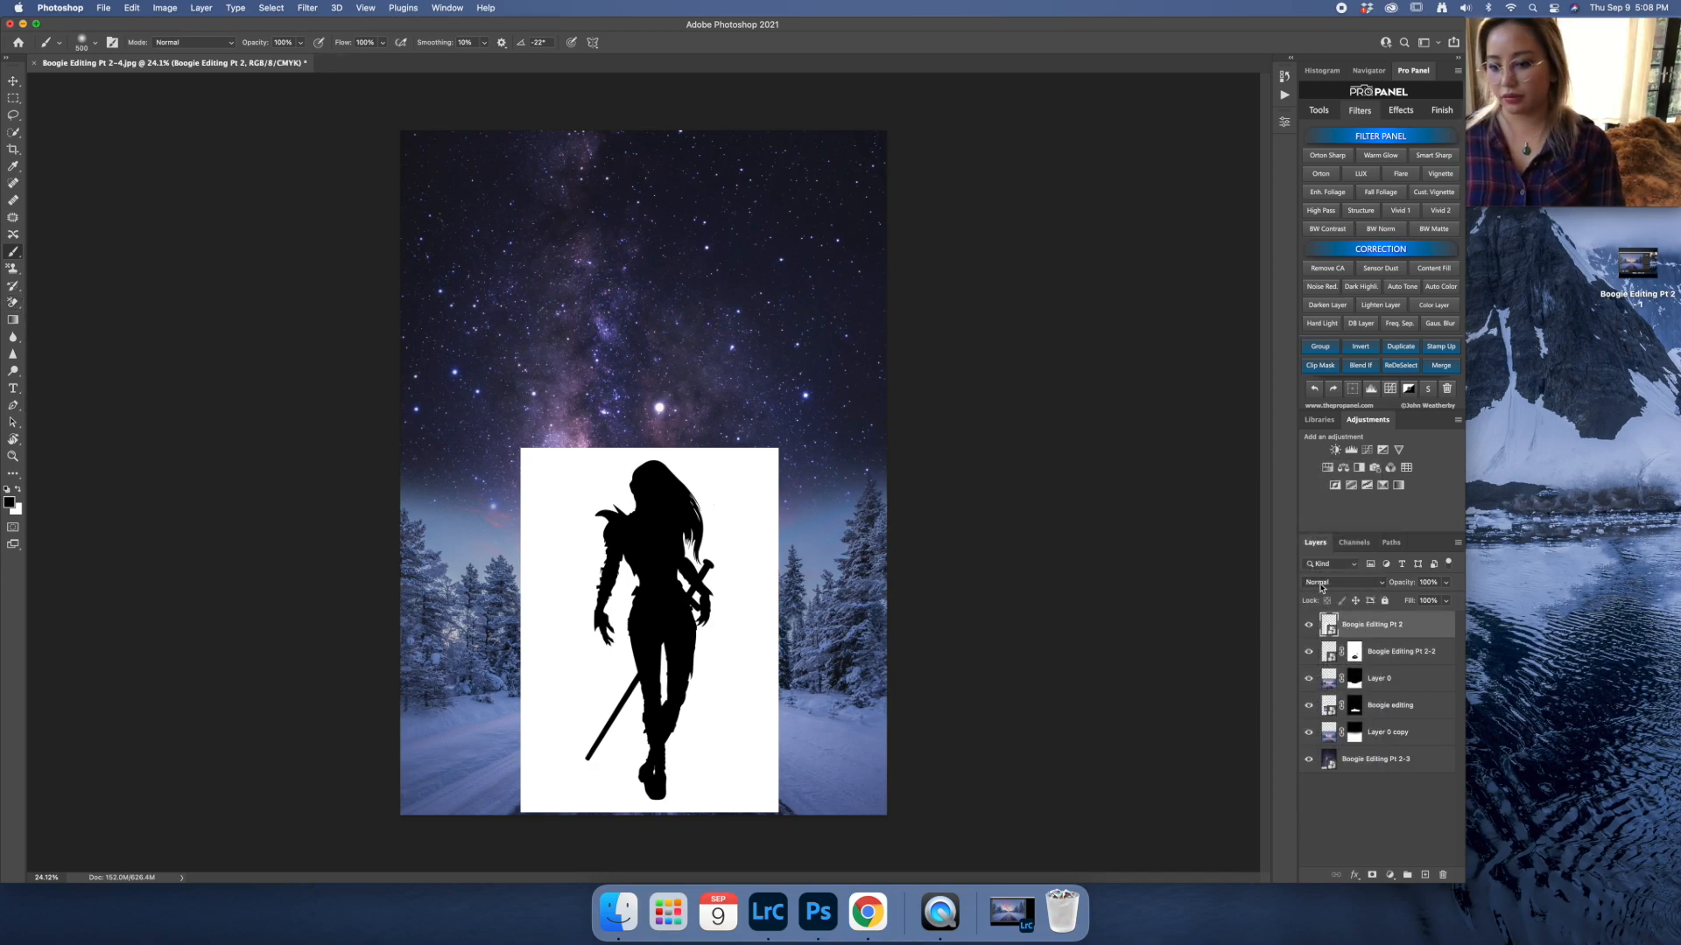
pyautogui.click(1324, 583)
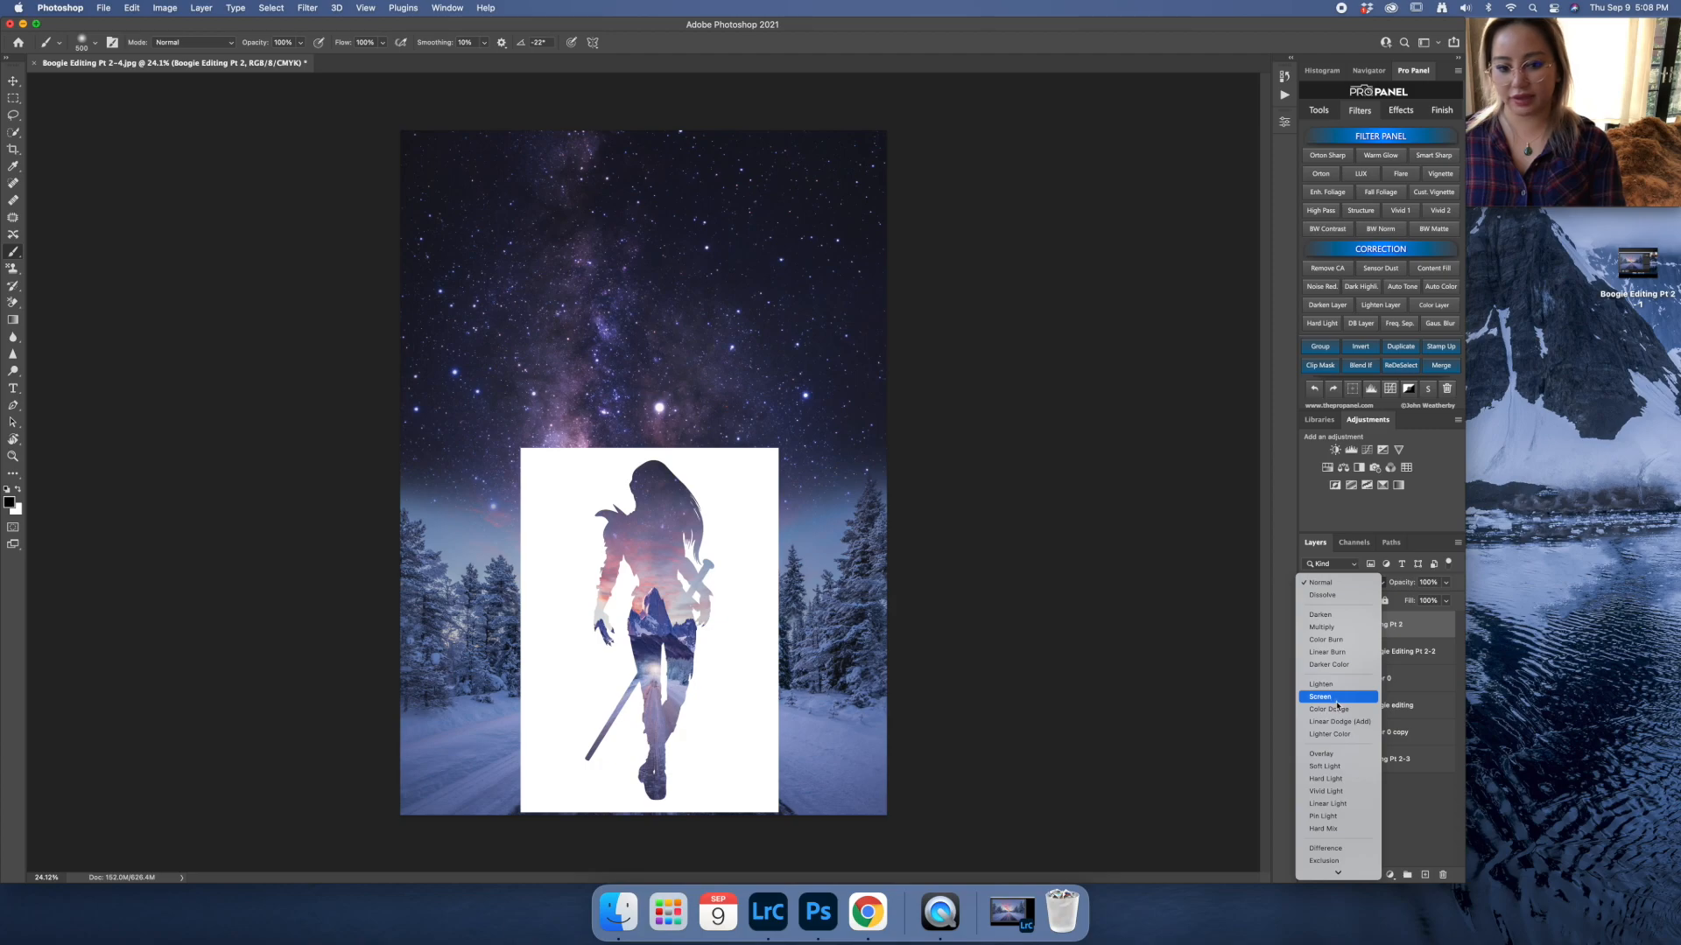
pyautogui.click(1329, 626)
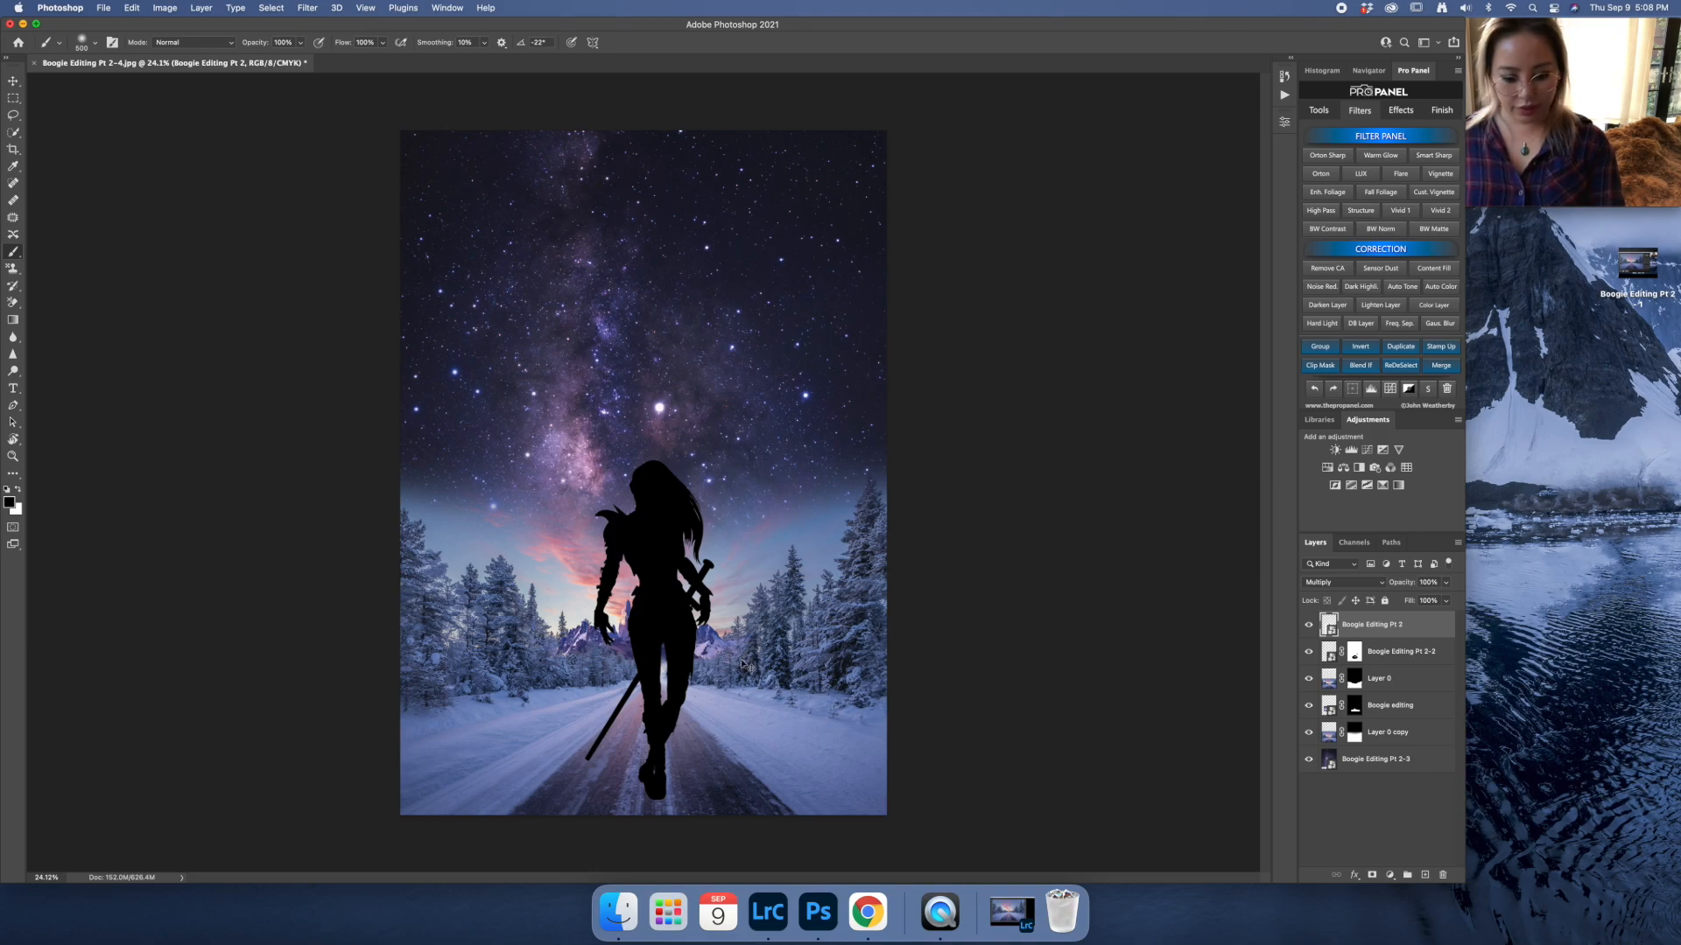
# Scale the silhouette down to a tiny figure with Free Transform and place it in front of the glow at the road's end.
pyautogui.press('super+t')
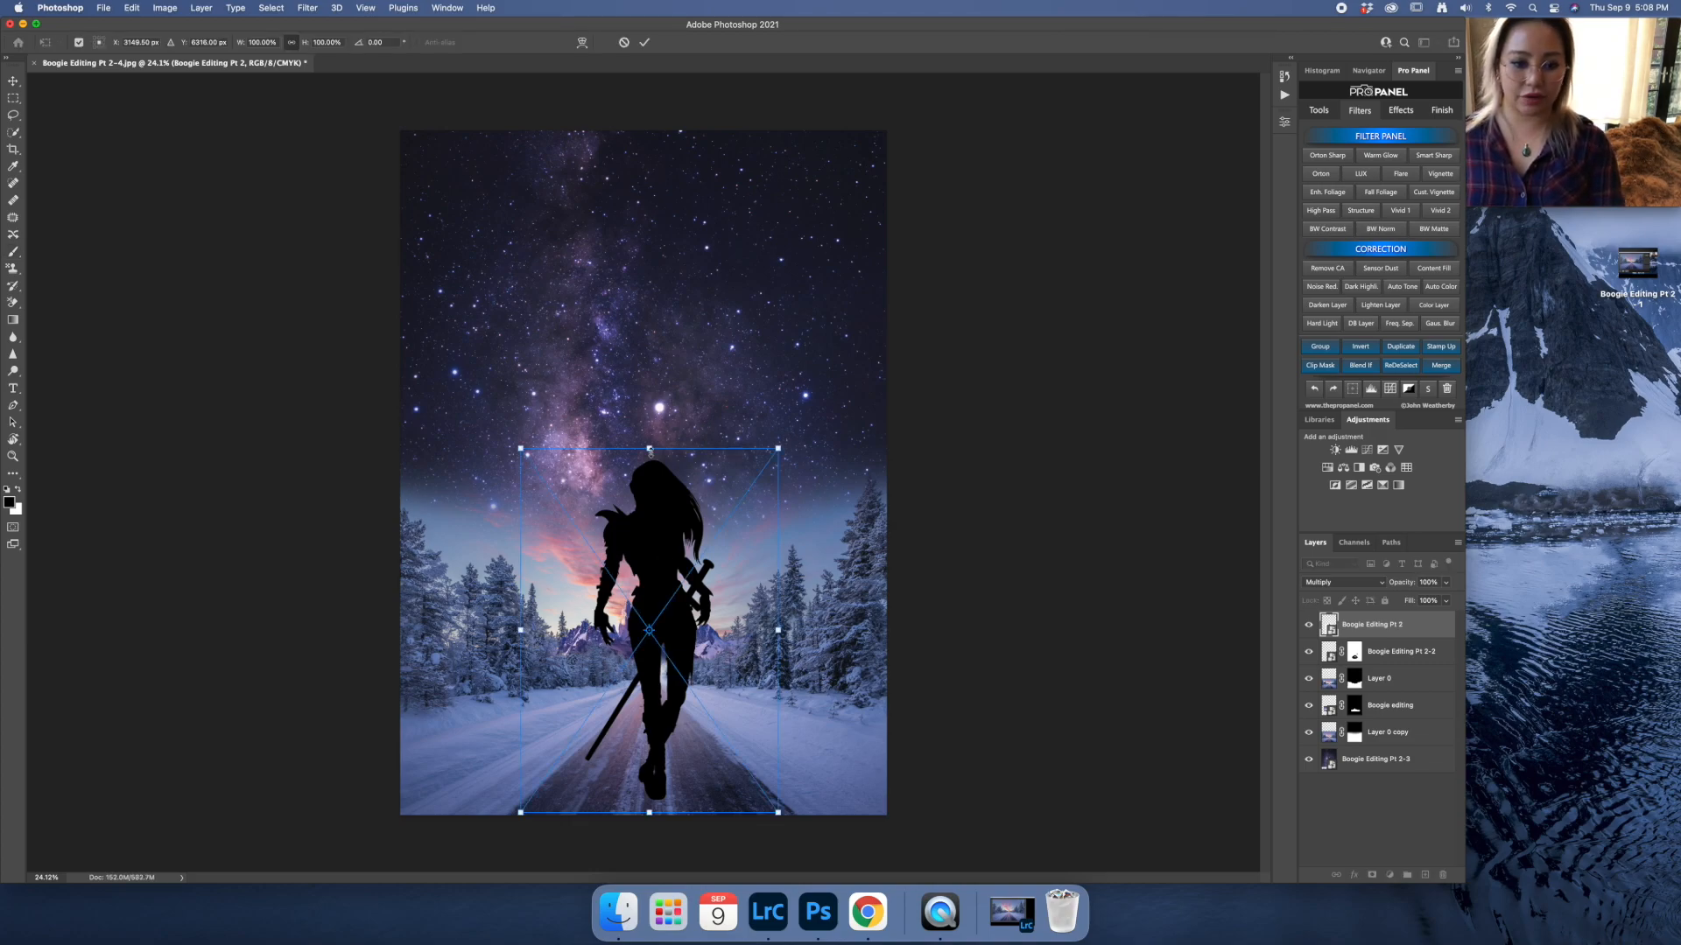
pyautogui.moveTo(649, 450); pyautogui.dragTo(652, 705)
pyautogui.moveTo(652, 788); pyautogui.dragTo(655, 687)
pyautogui.press('Return')
pyautogui.press('b')
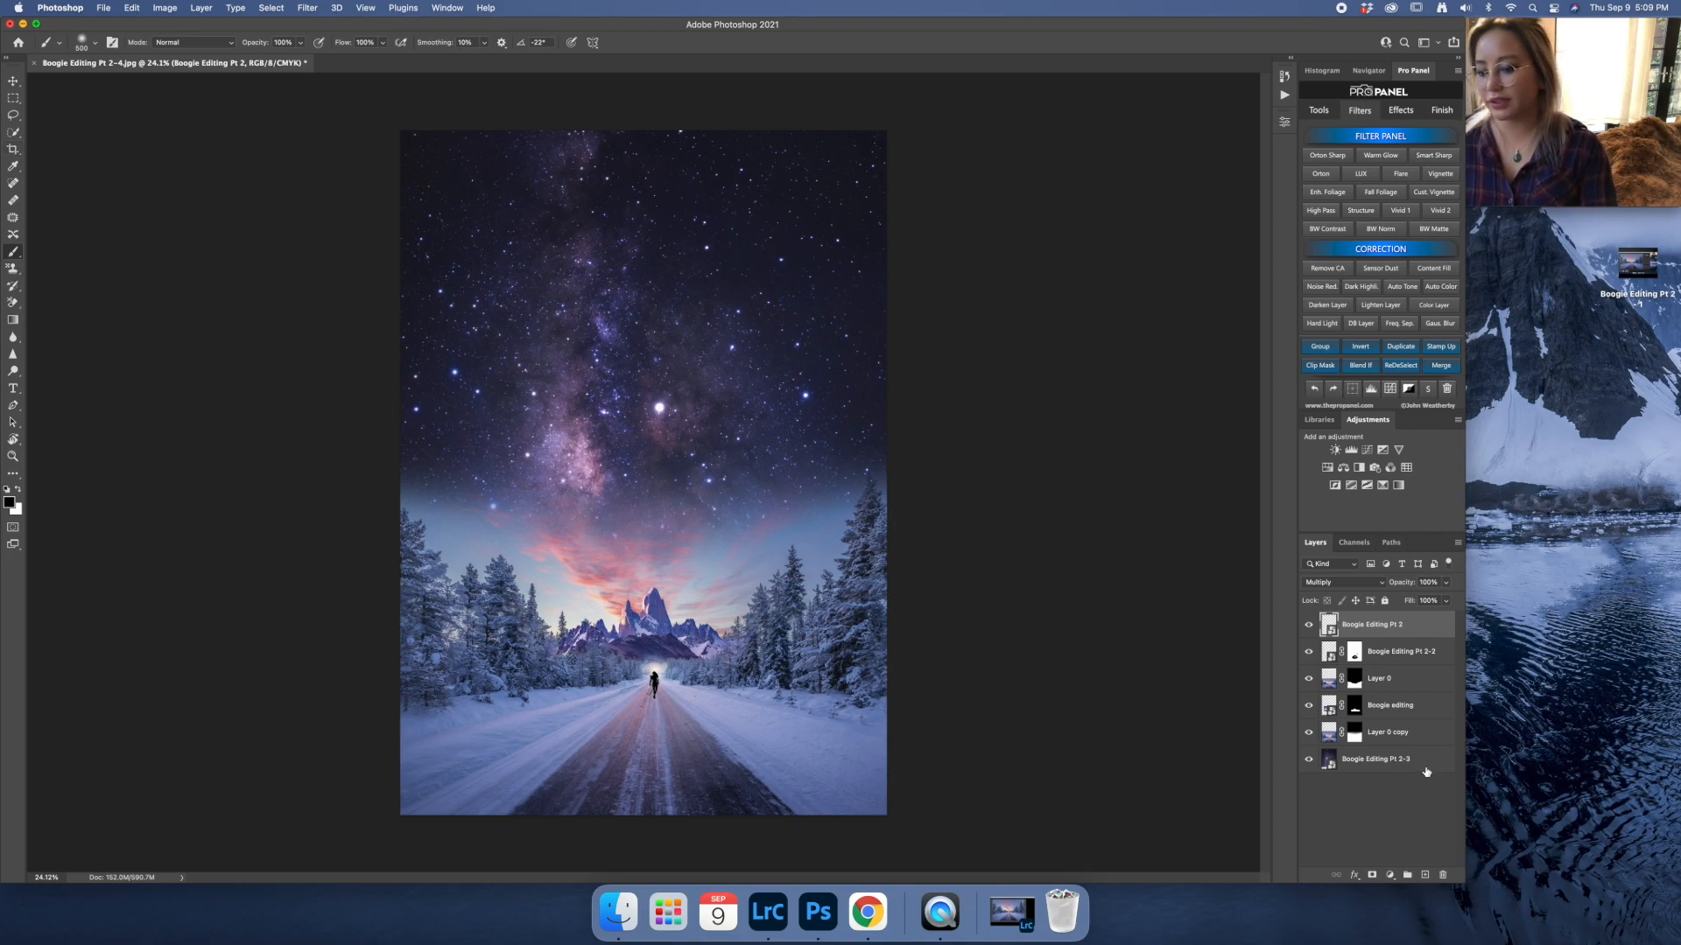
# Flatten all the composite's layers into a single background image.
pyautogui.rightClick(1397, 761)
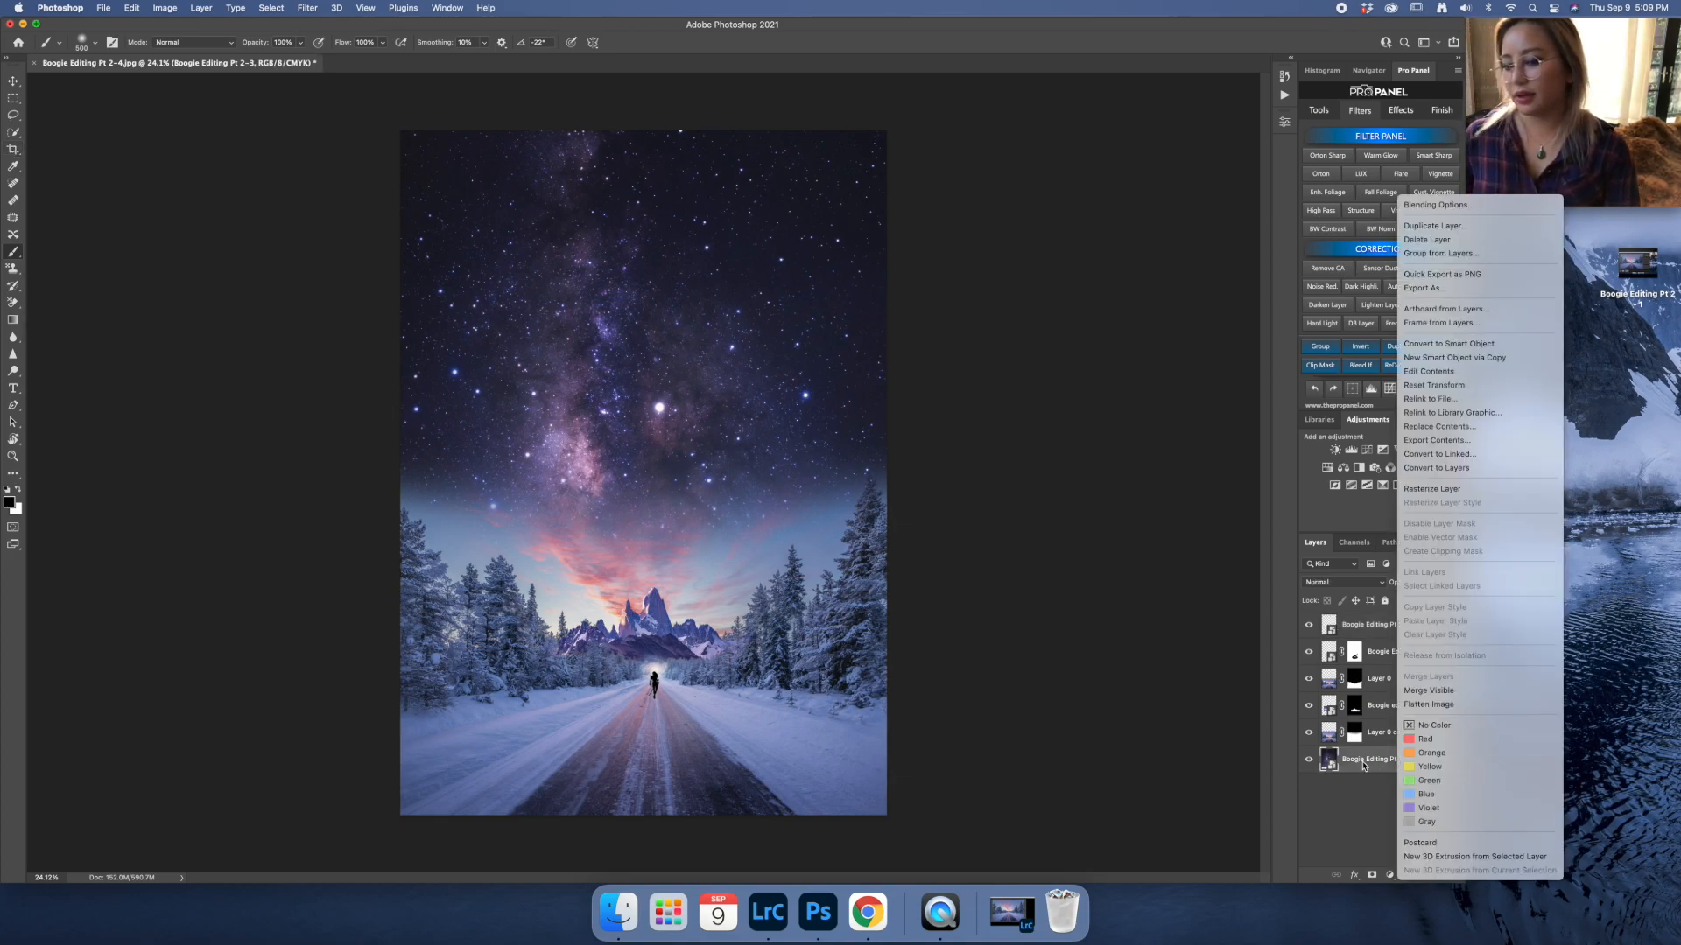
pyautogui.click(1368, 765)
pyautogui.rightClick(1405, 761)
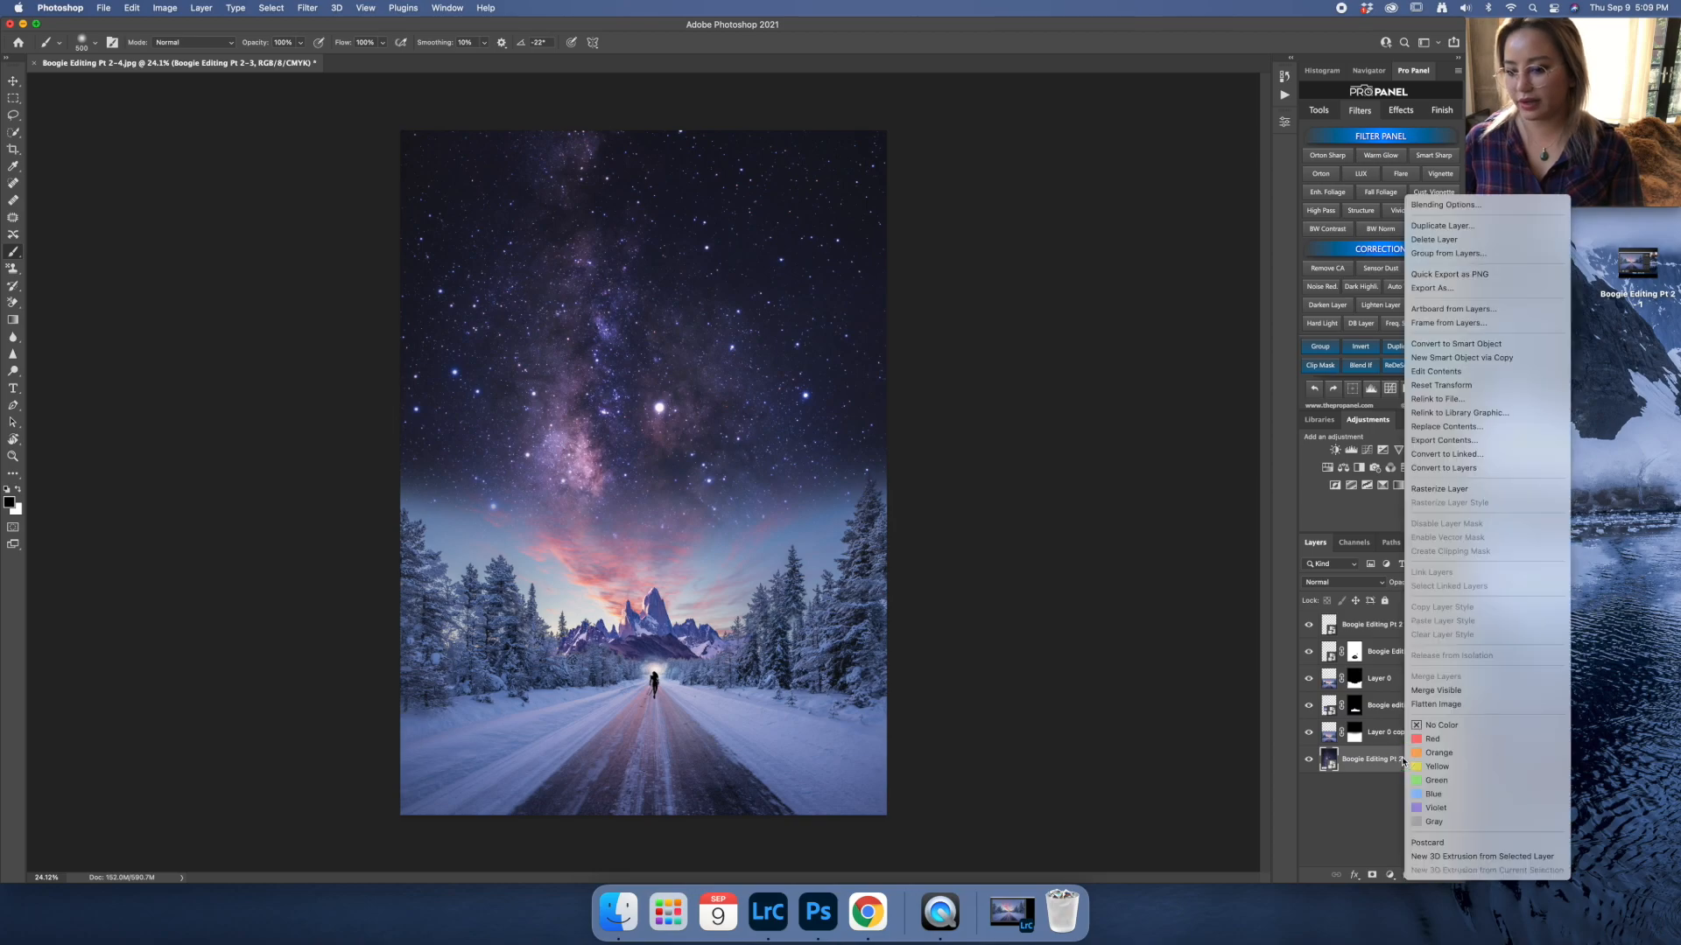
pyautogui.click(1456, 709)
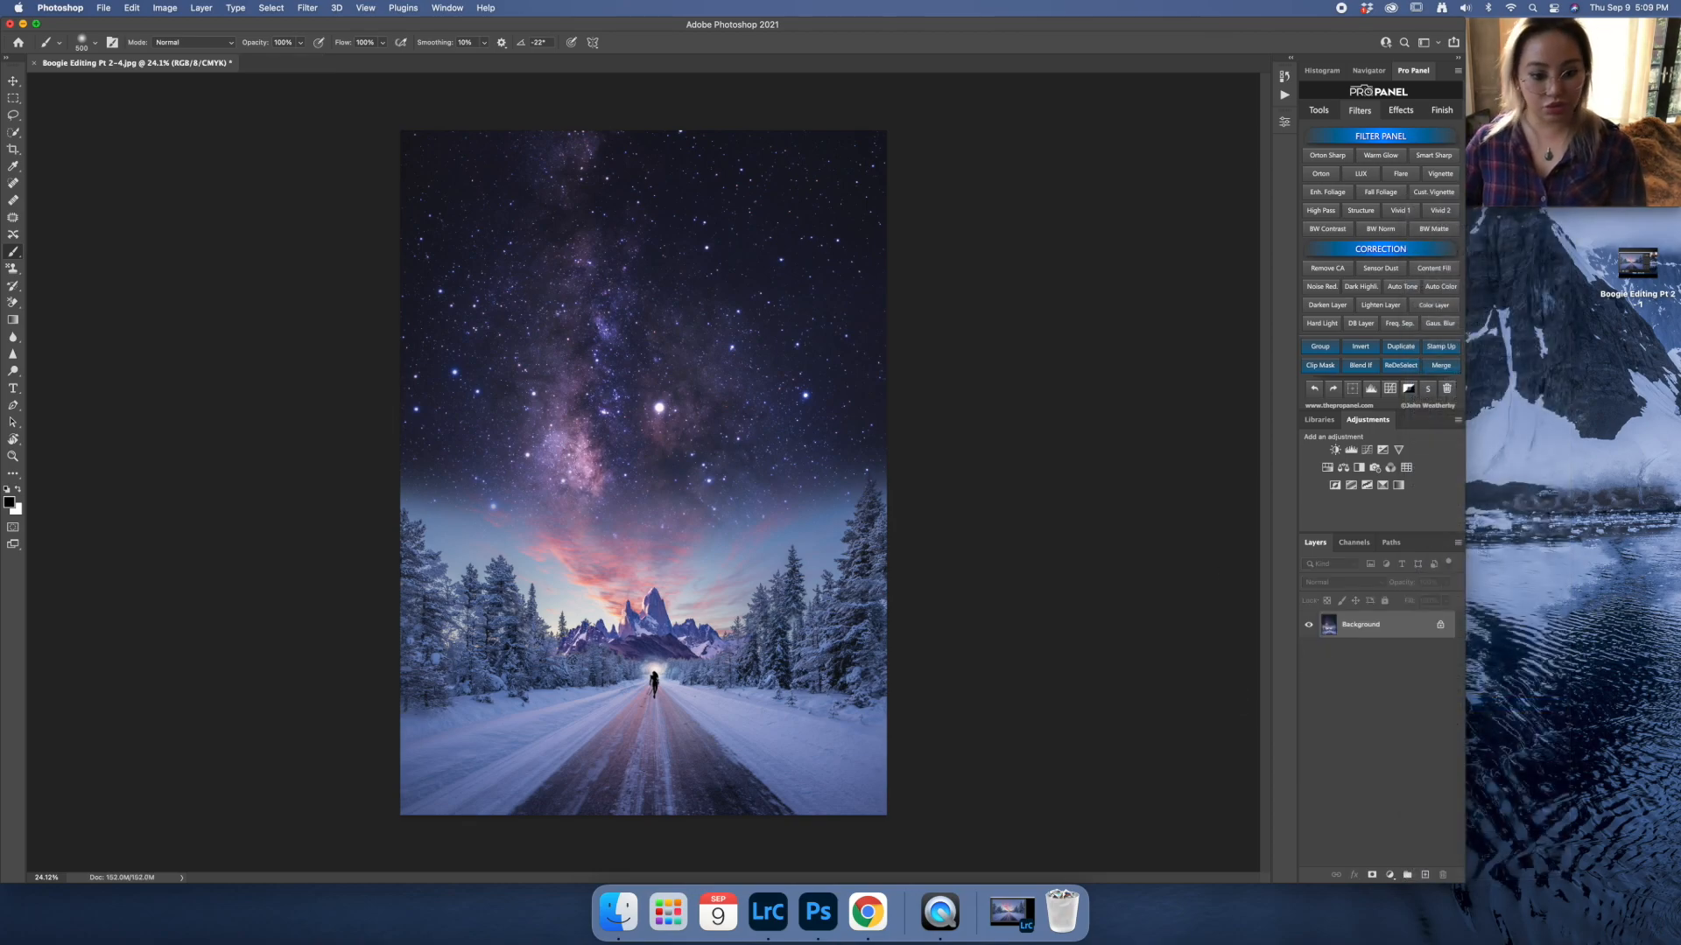
# Save the flattened composite as a JPEG at Maximum quality with the Baseline ("Standard") format.
pyautogui.press('super+s')
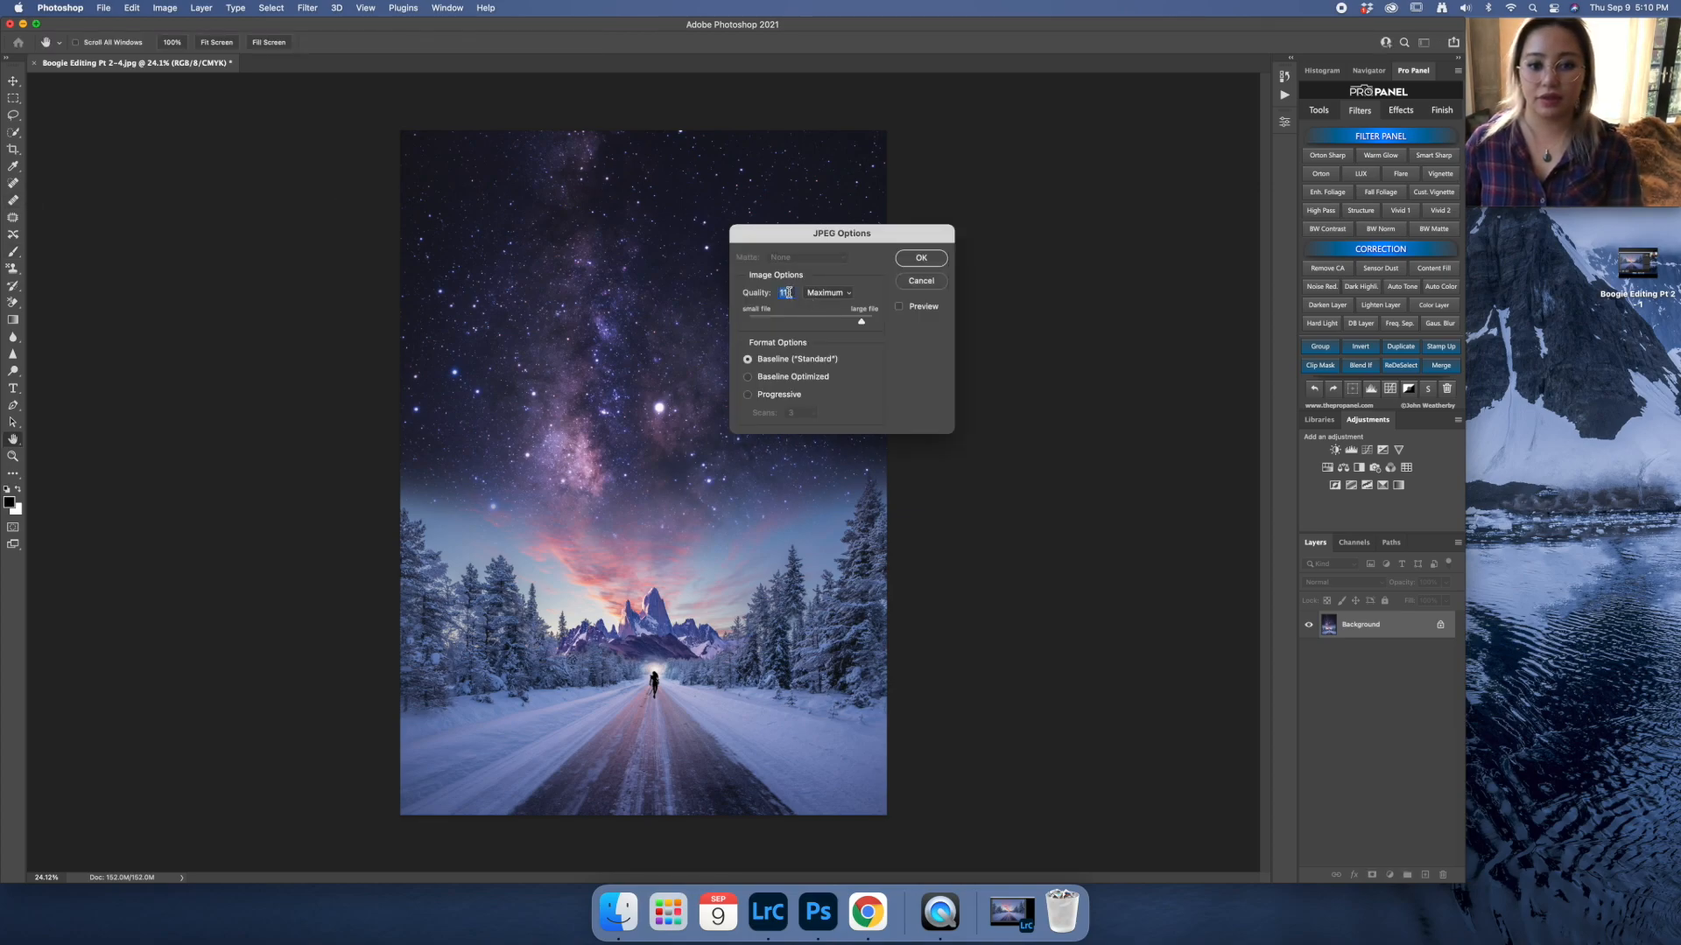
pyautogui.click(872, 326)
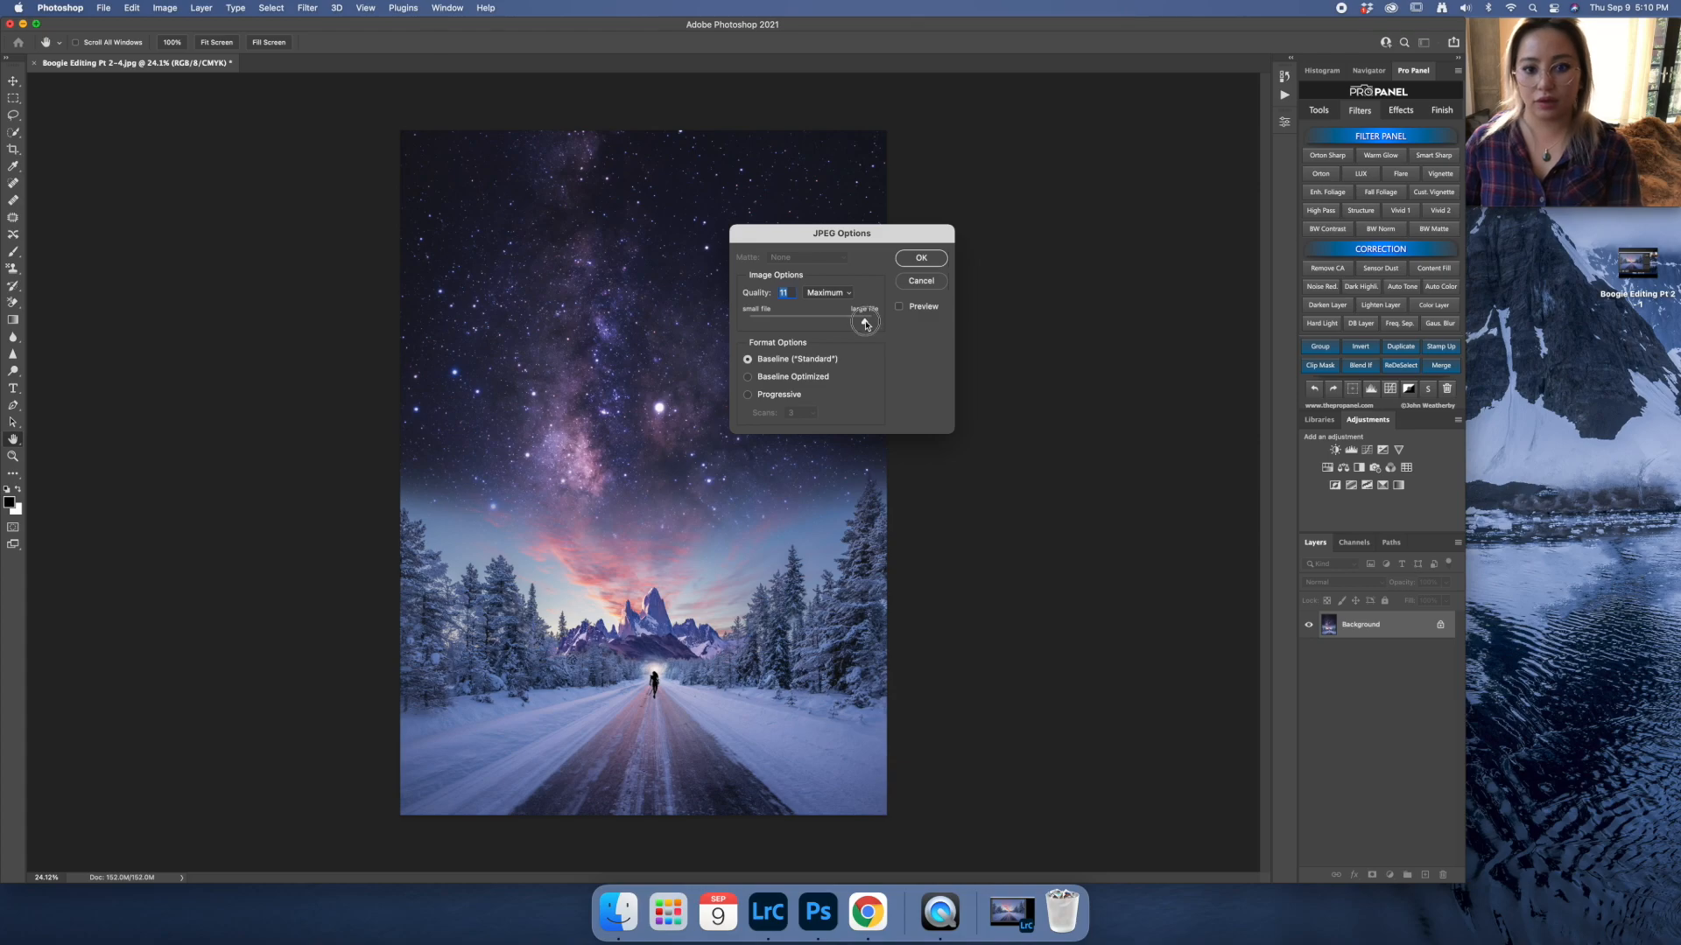
pyautogui.click(916, 257)
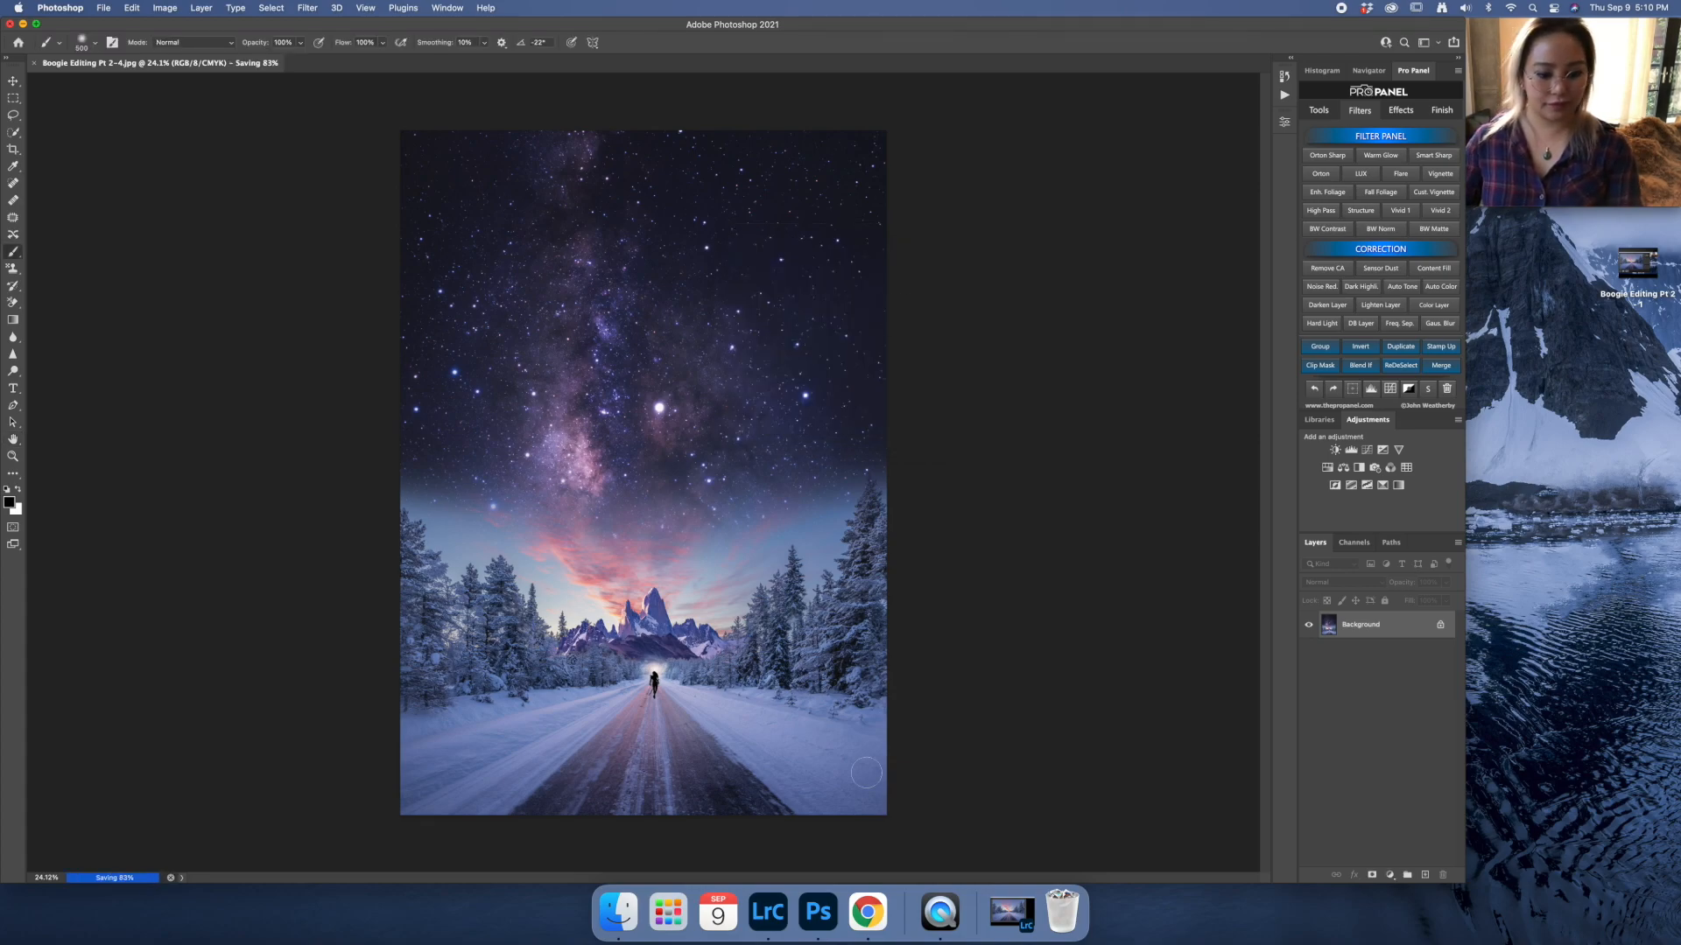
pyautogui.click(769, 921)
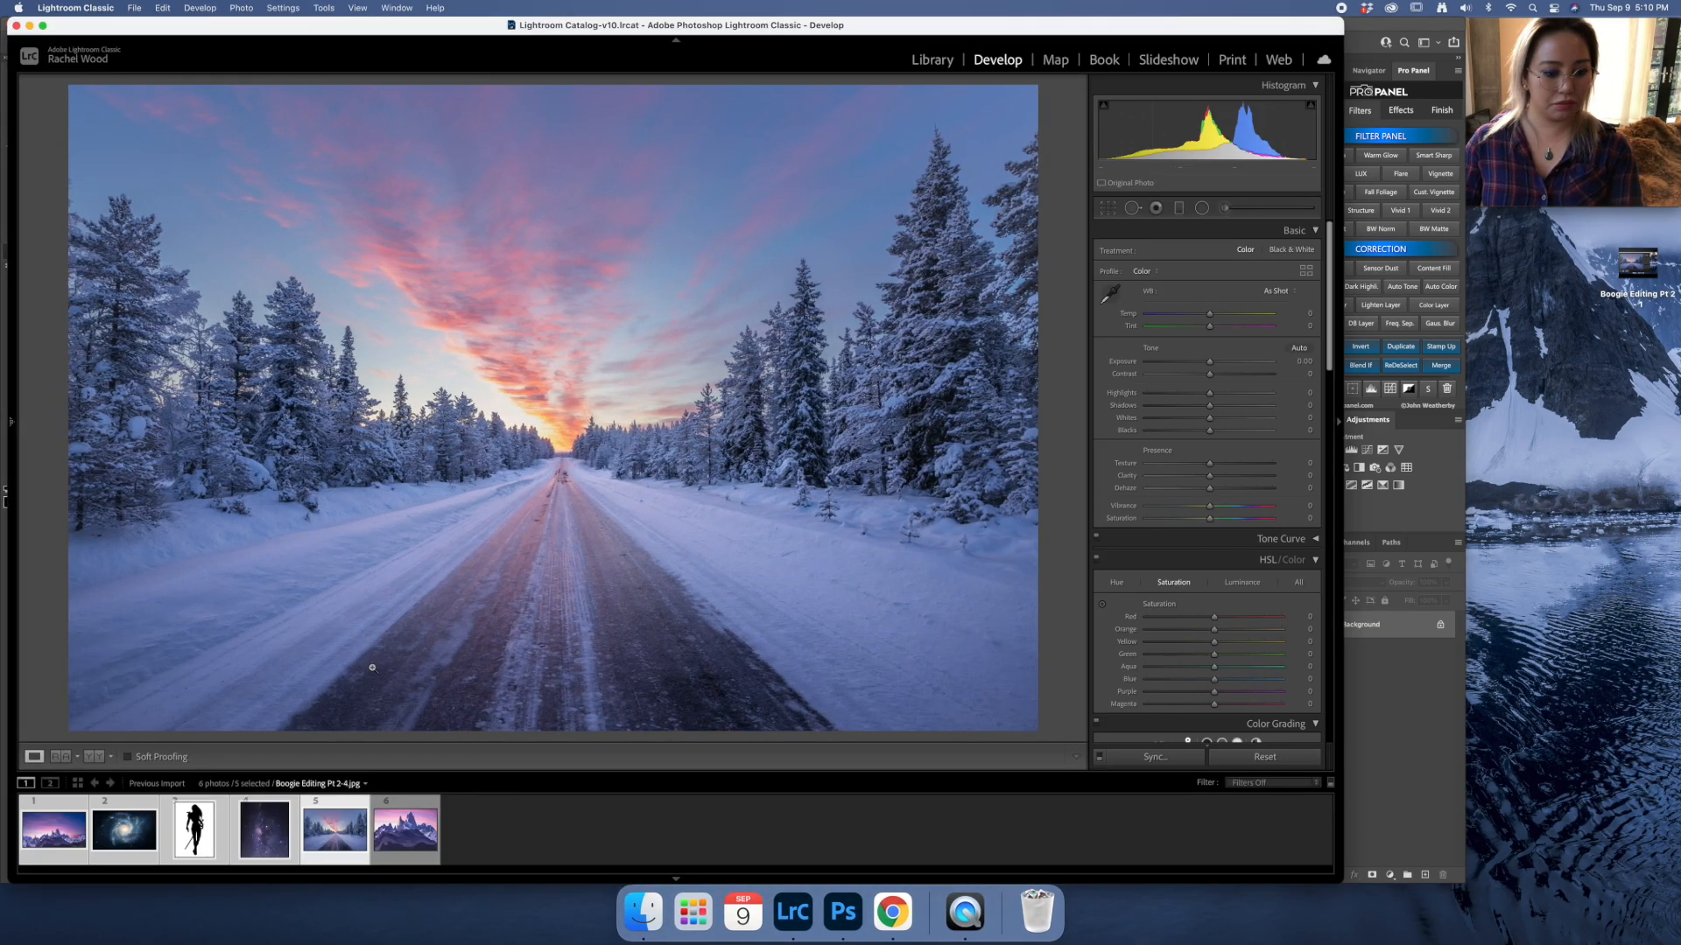
pyautogui.click(29, 25)
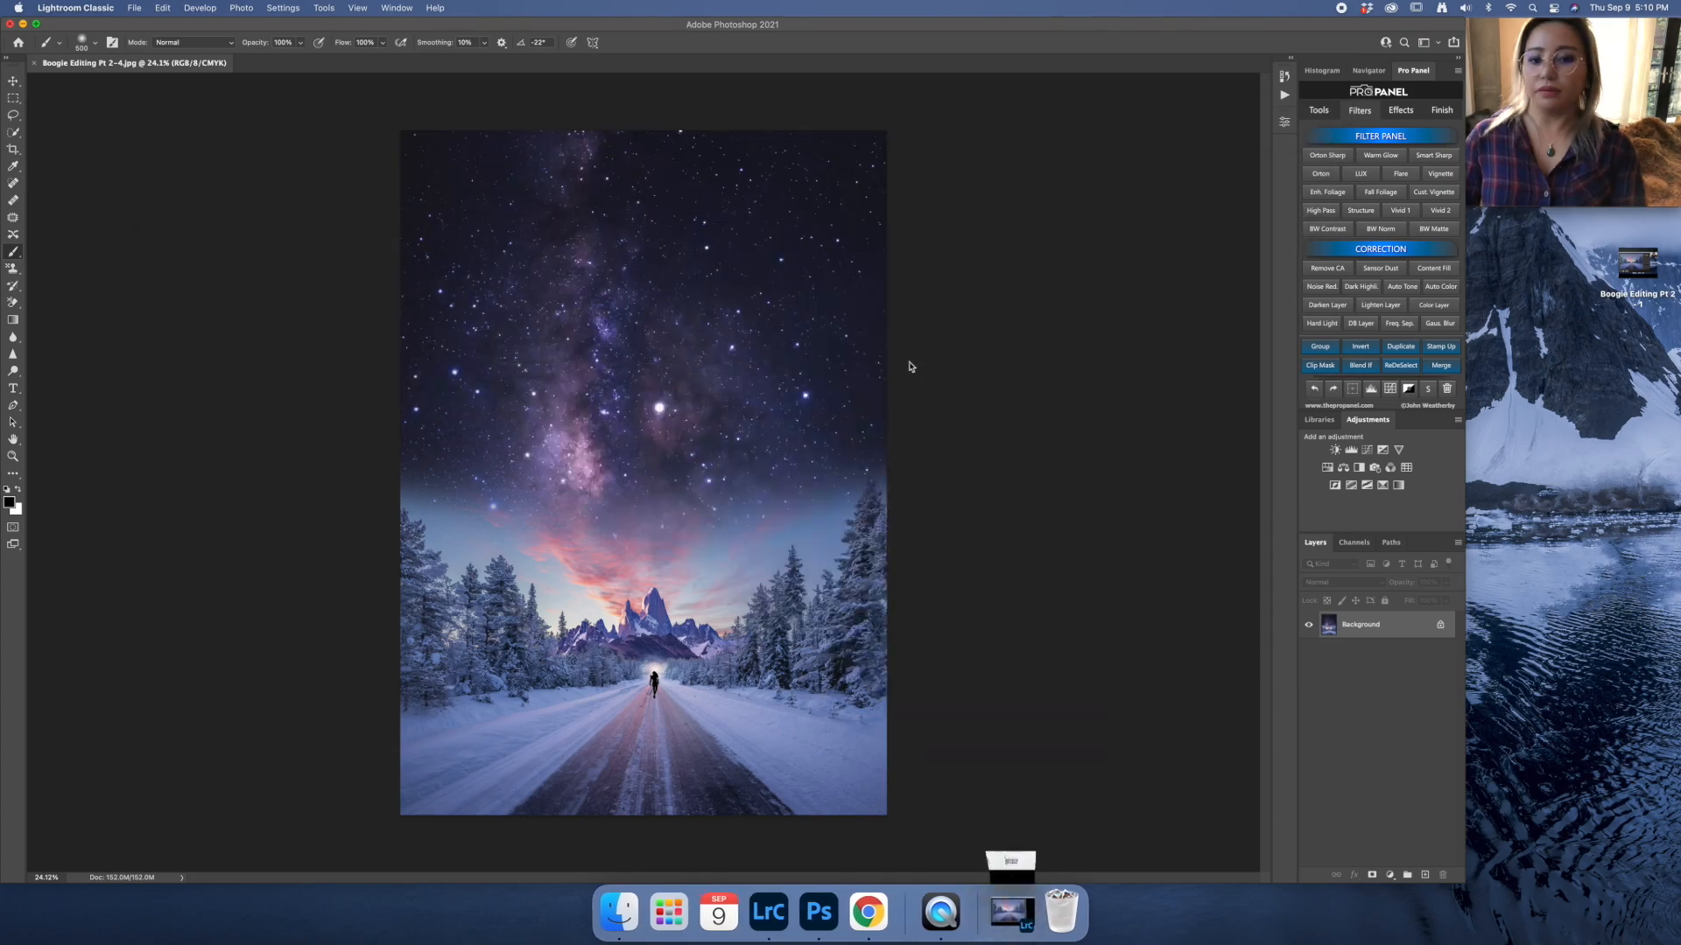
pyautogui.click(161, 154)
# Export the composite at 100% scale as Boogie Editing Pt 2-4.png to the Desktop, with the color profile embedded.
pyautogui.click(103, 8)
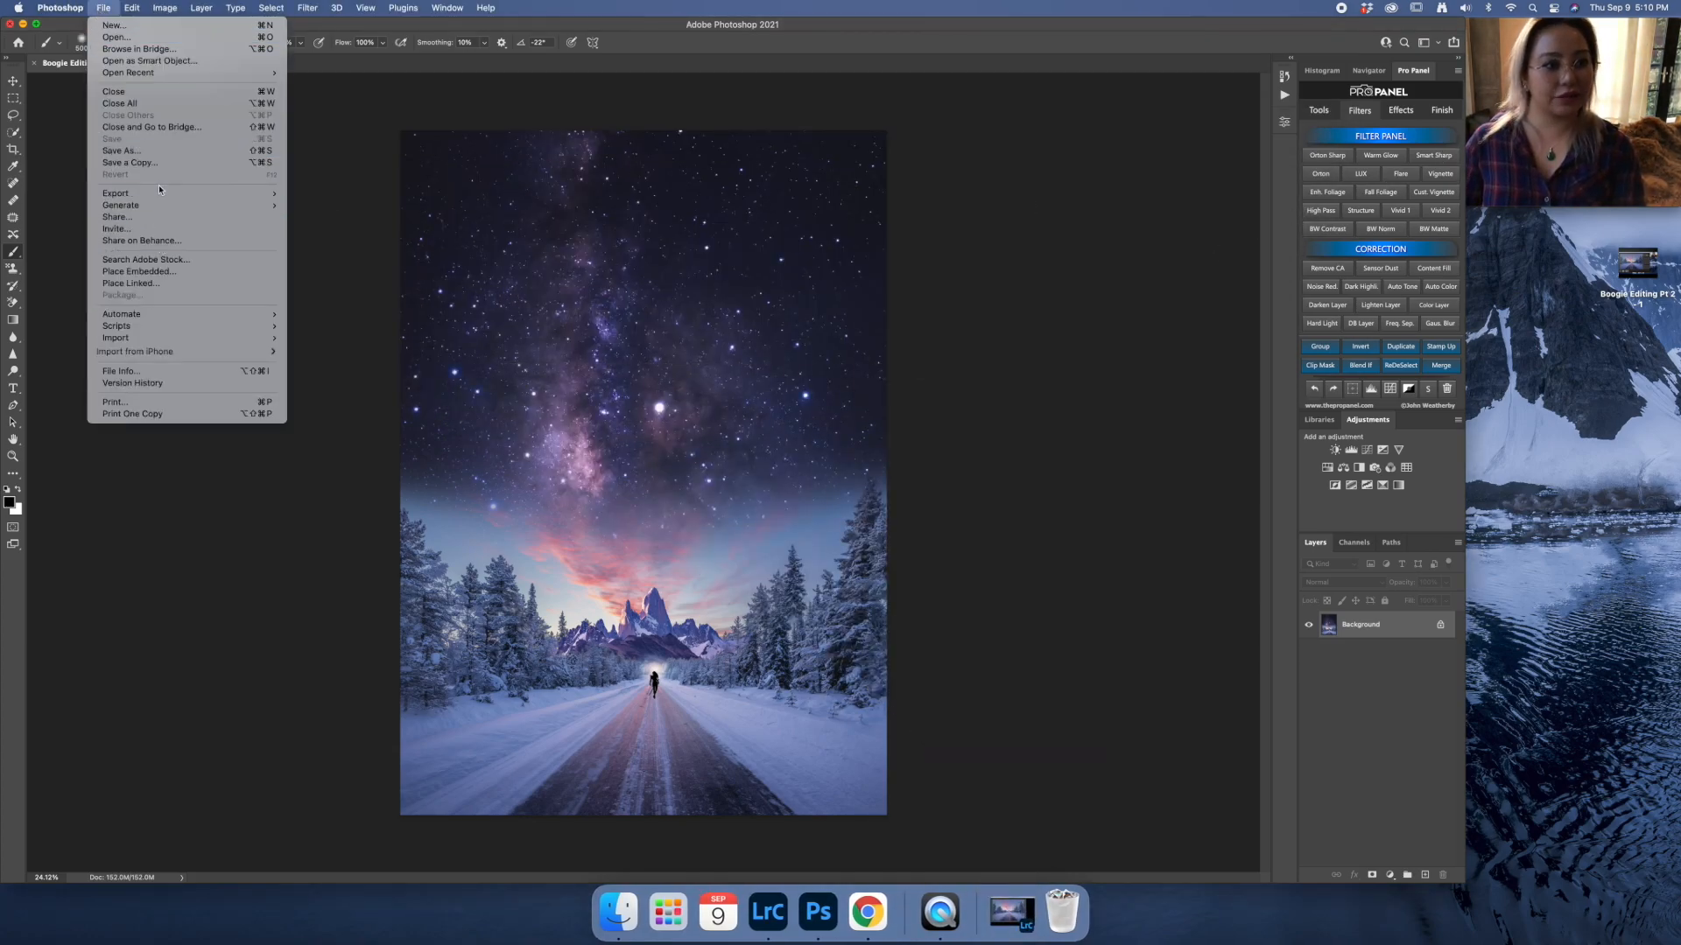
pyautogui.moveTo(162, 194)
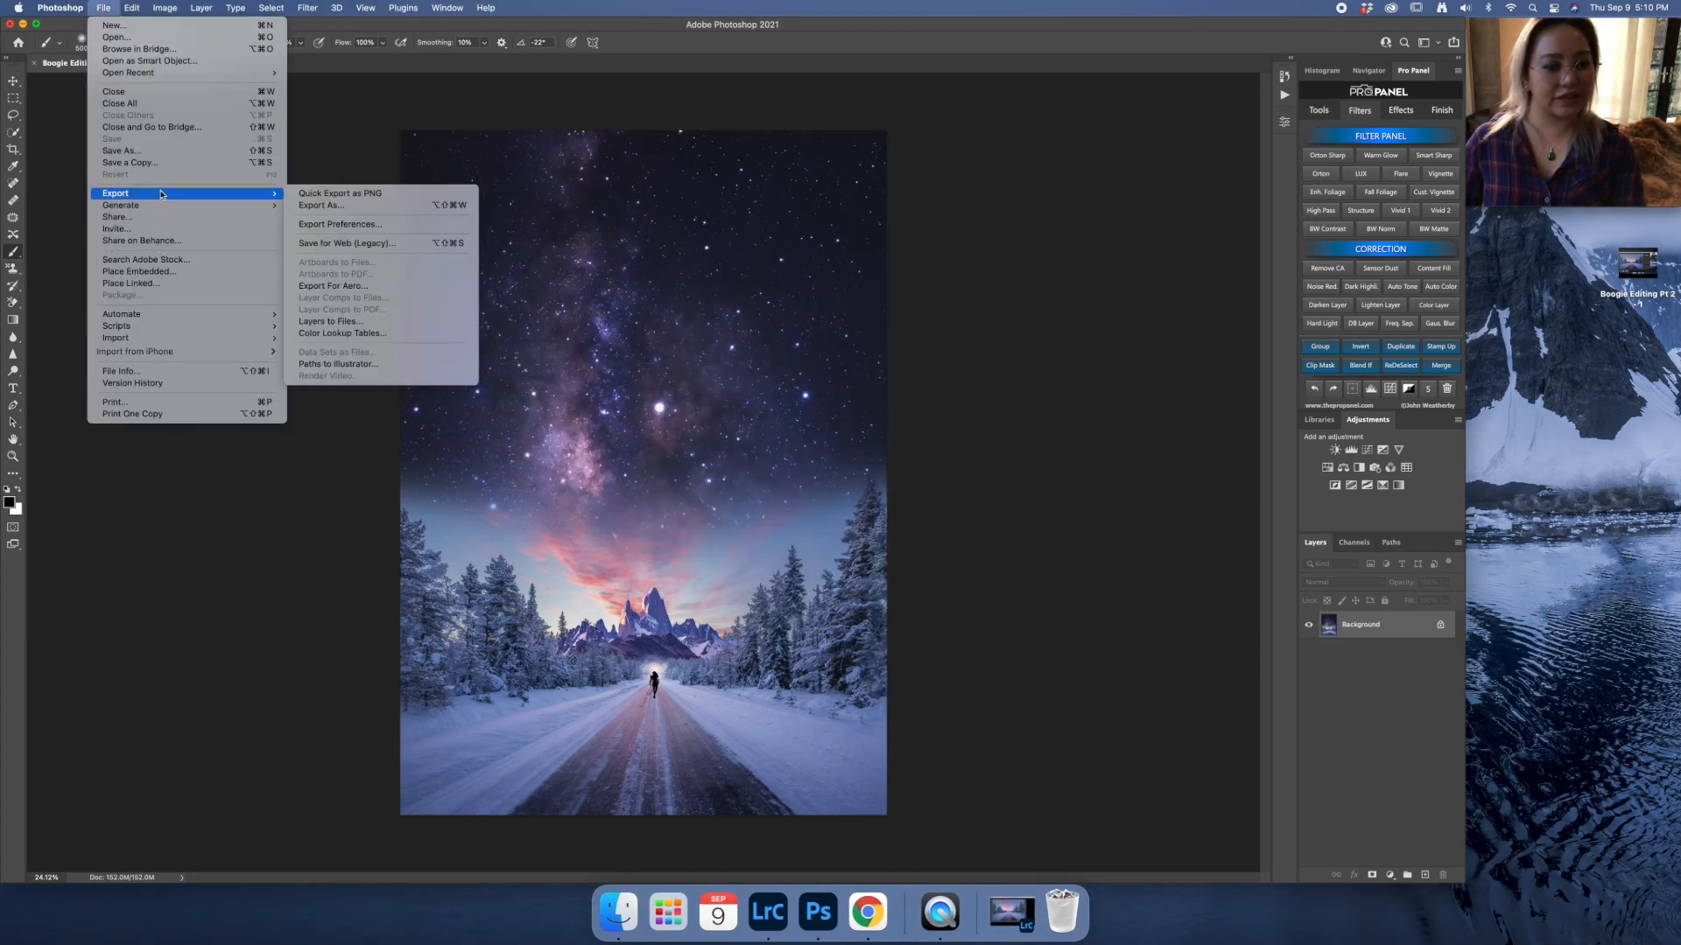
pyautogui.click(355, 209)
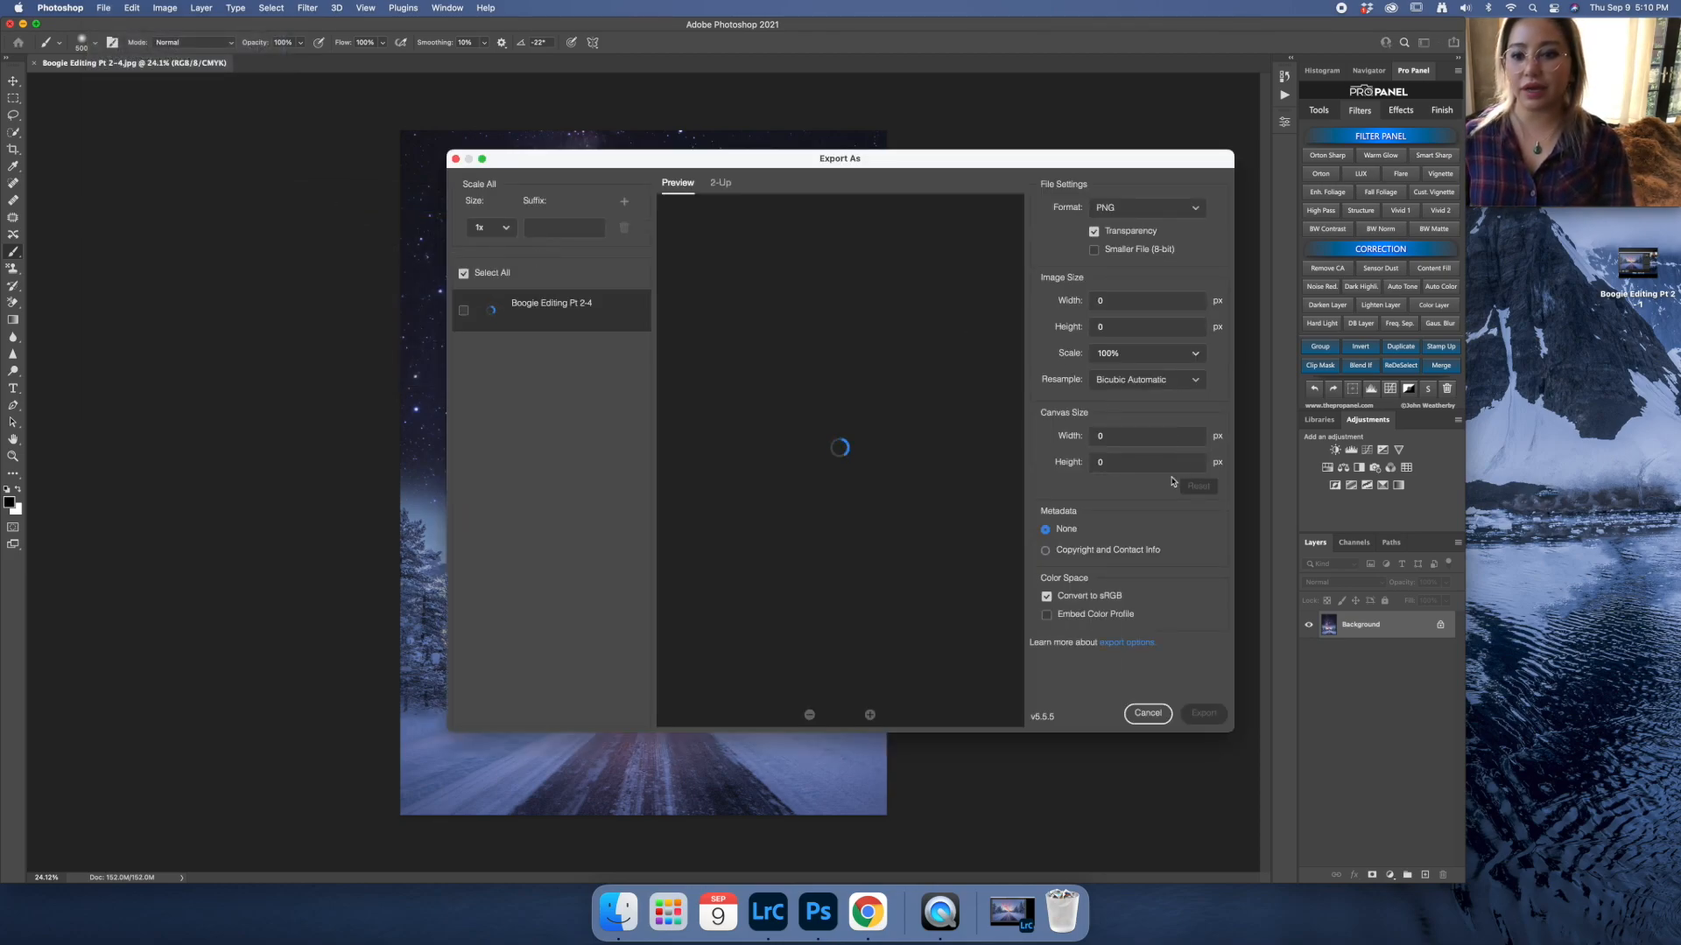
pyautogui.click(1048, 616)
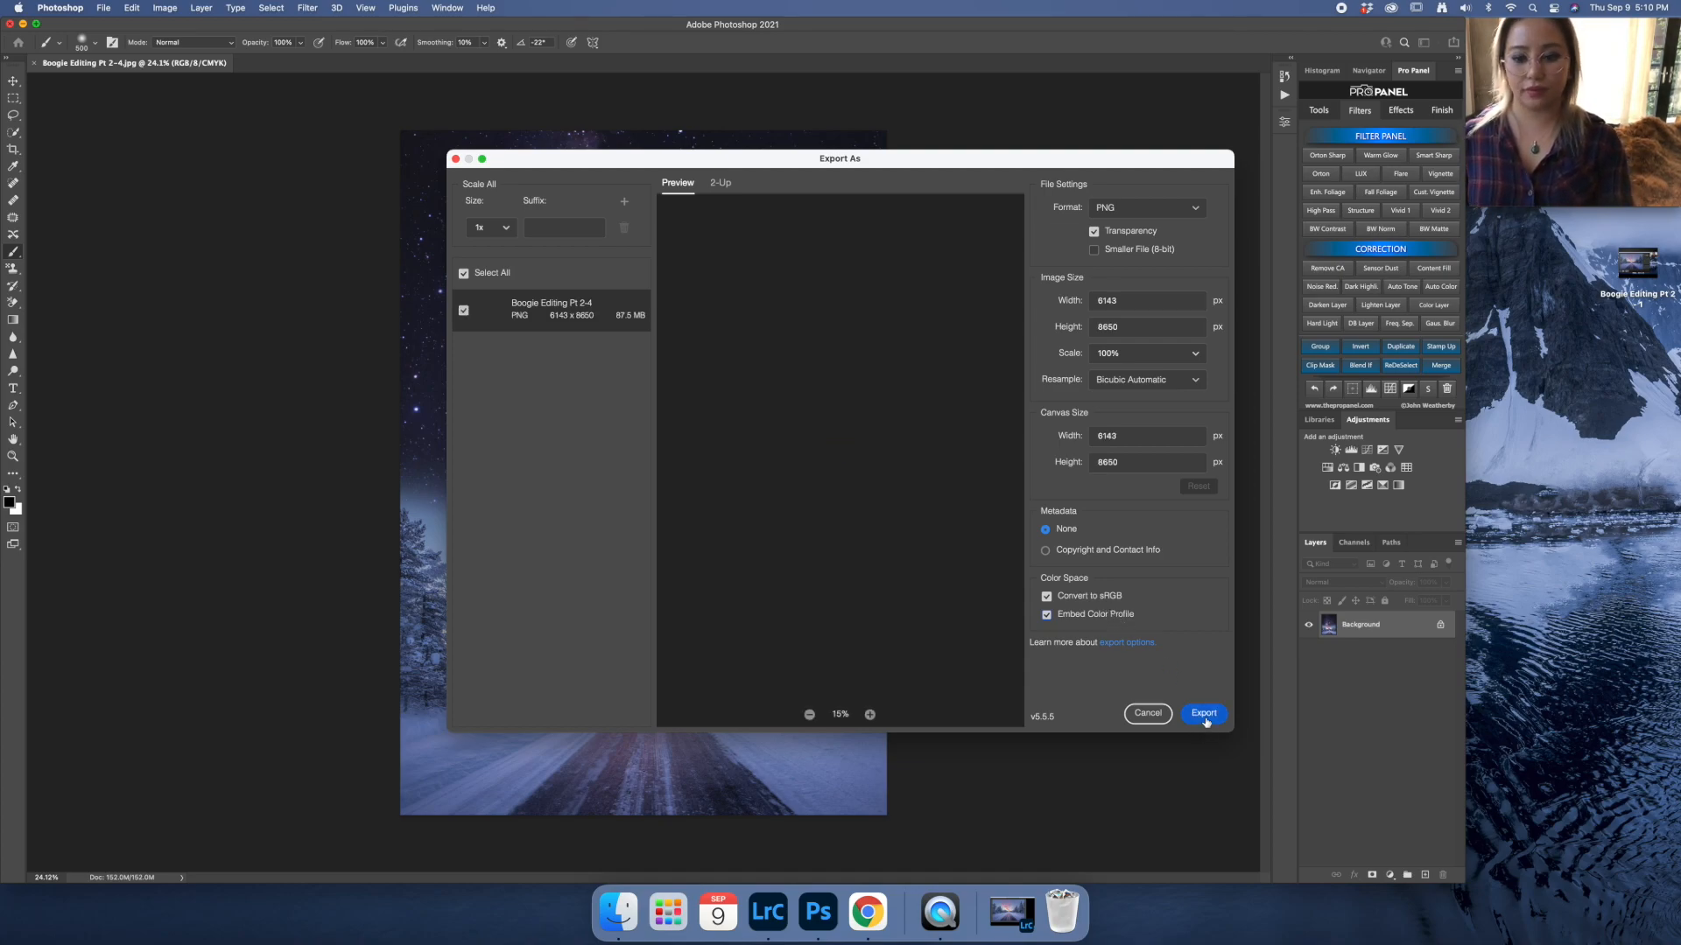
pyautogui.click(1204, 714)
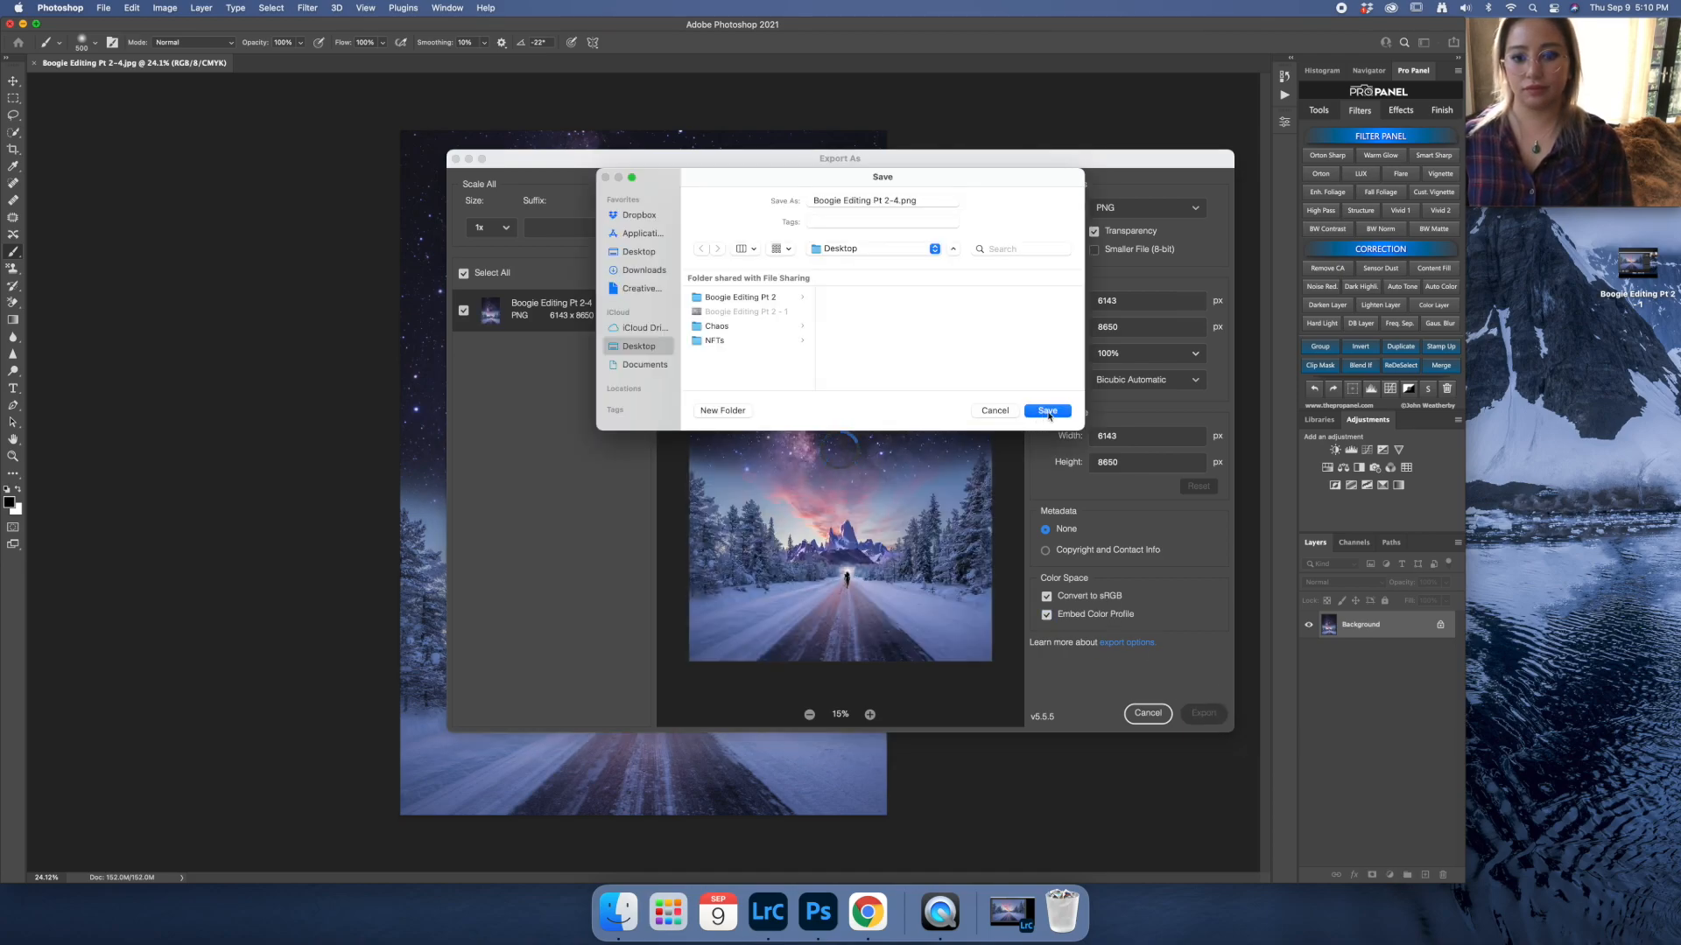
pyautogui.click(1048, 411)
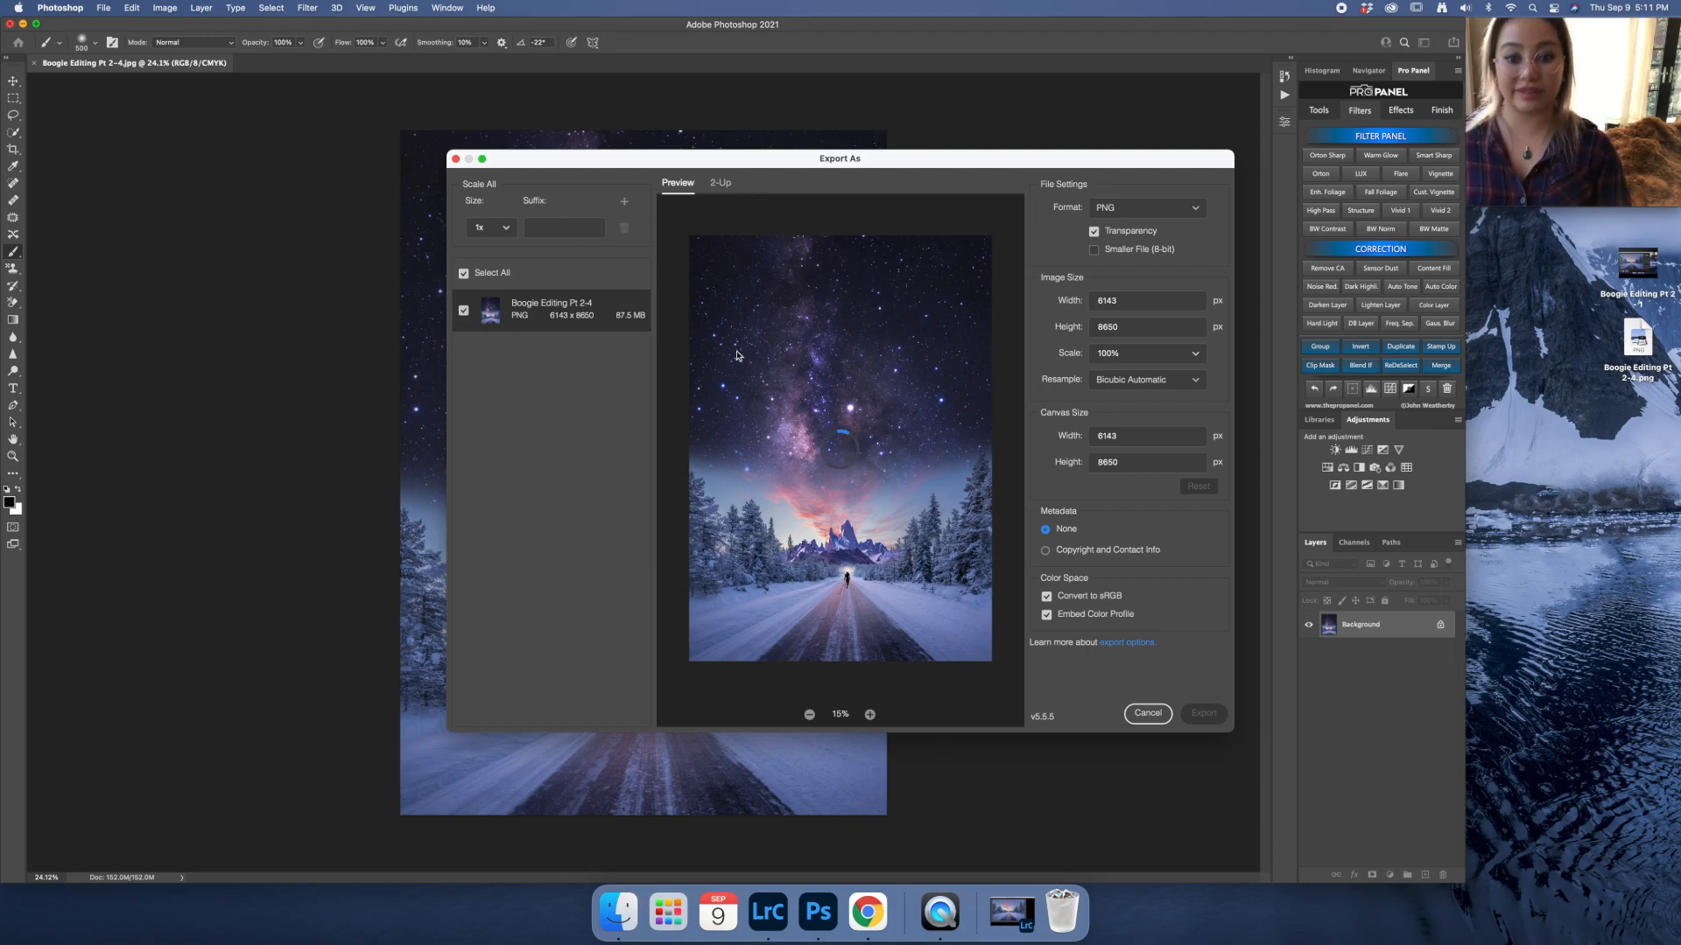
pyautogui.press('Escape')
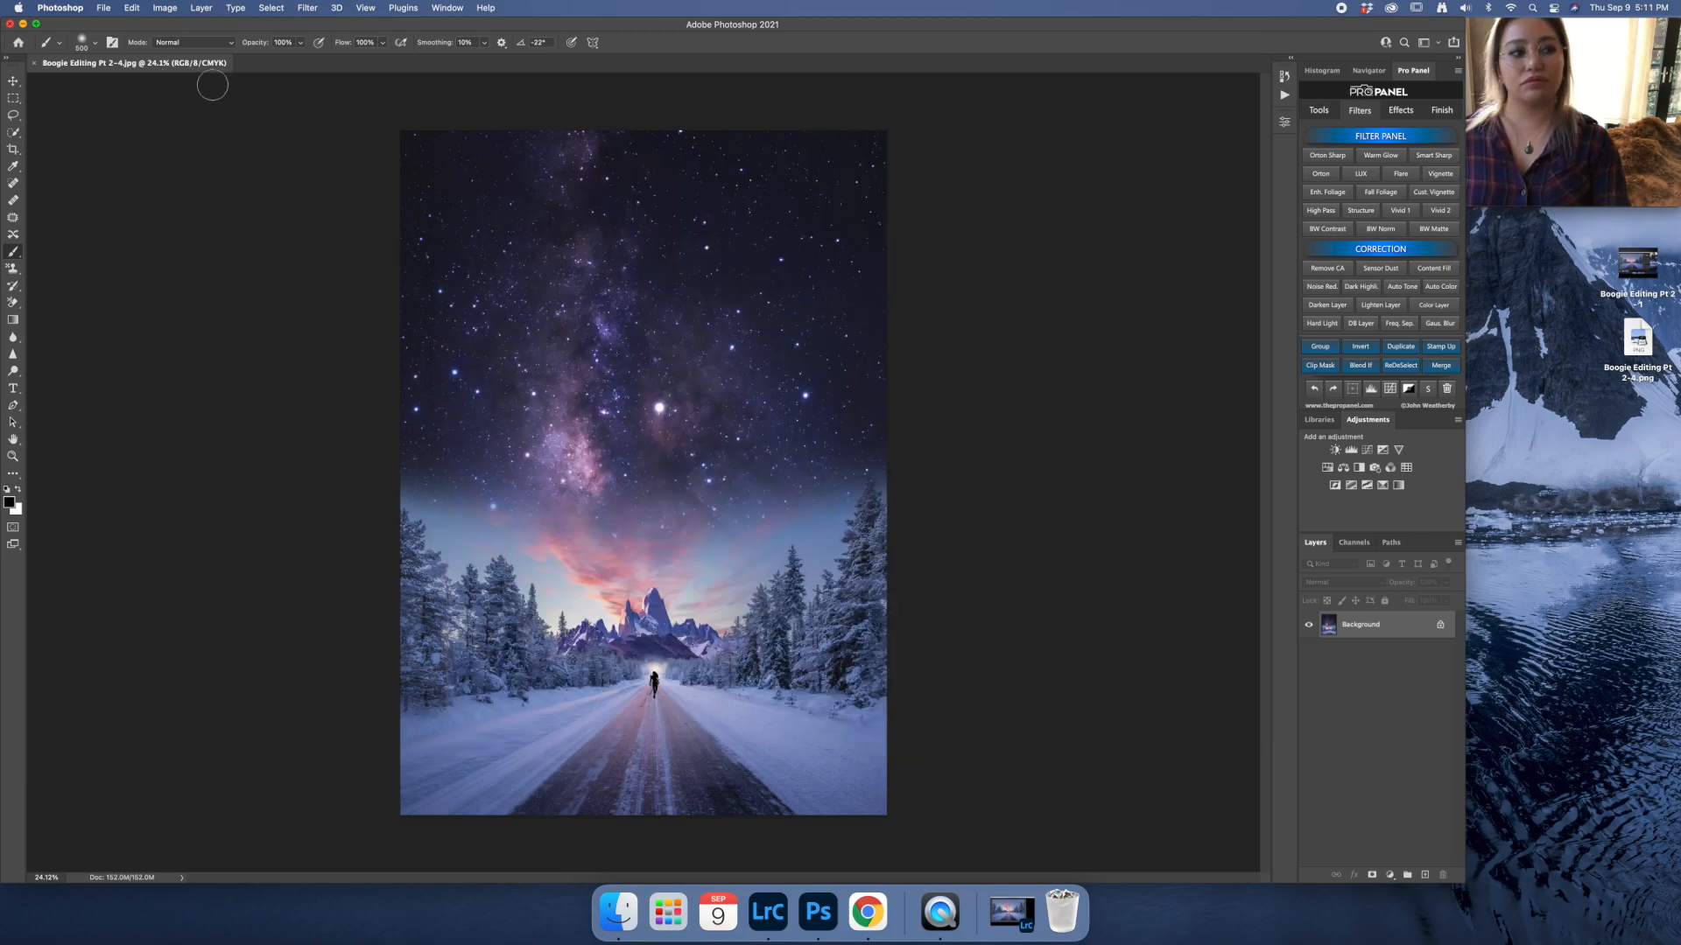
# Minimize Photoshop and import Boogie Editing Pt 2-4.png from the desktop into Lightroom Classic.
pyautogui.click(23, 25)
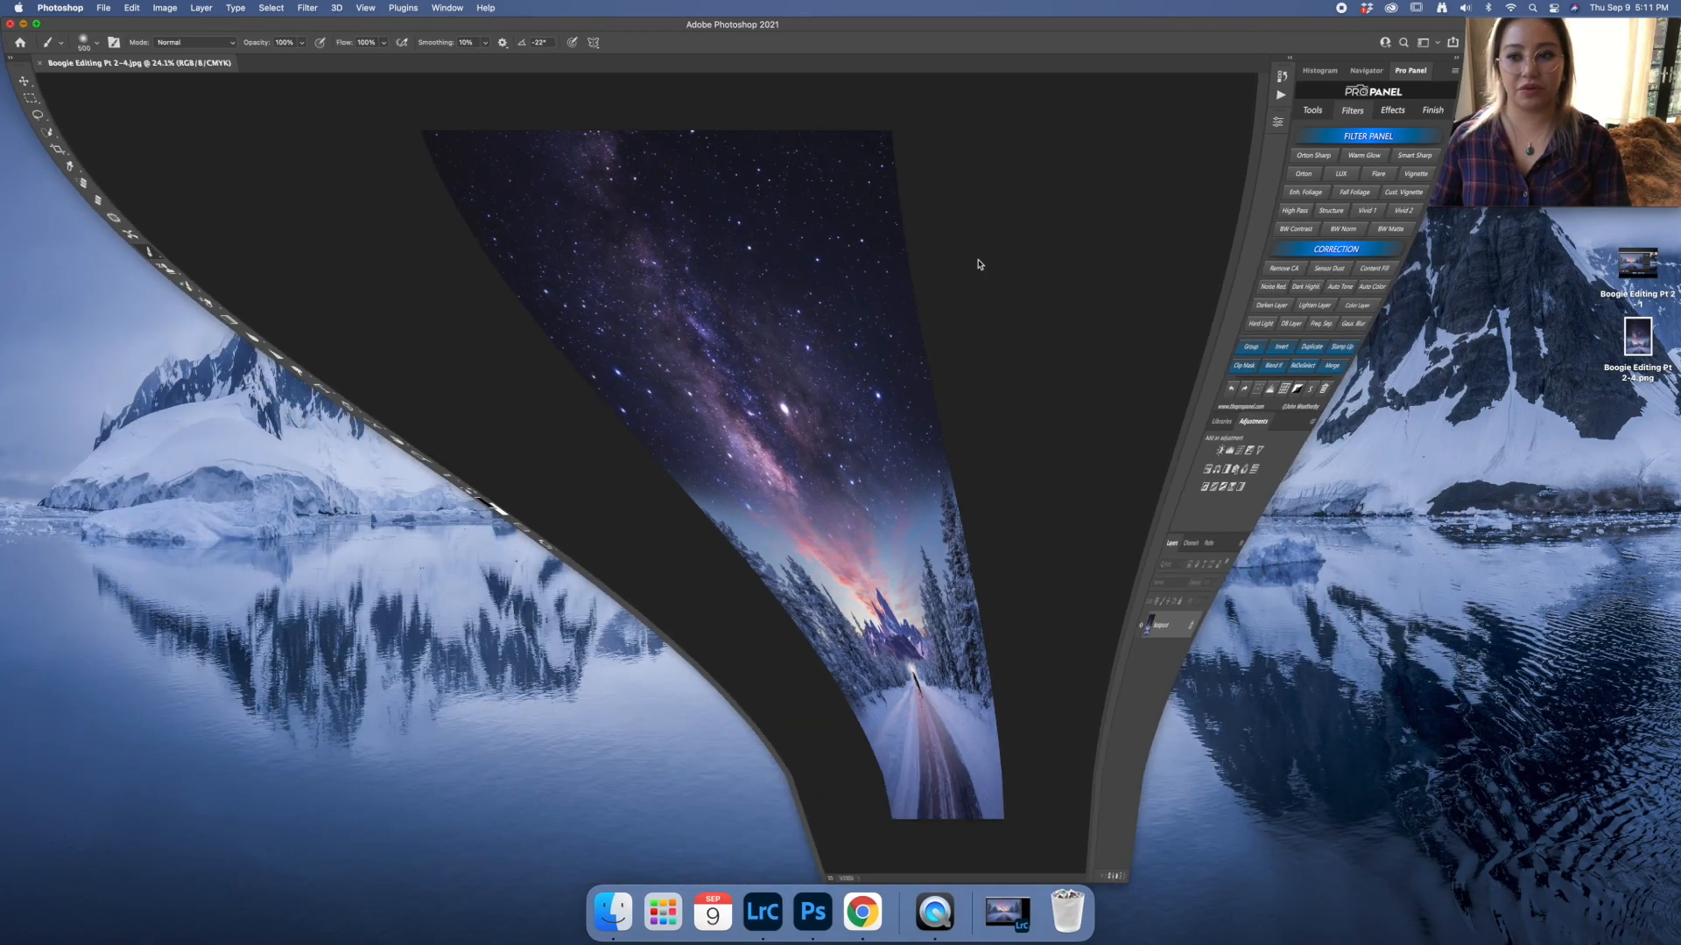
pyautogui.click(557, 181)
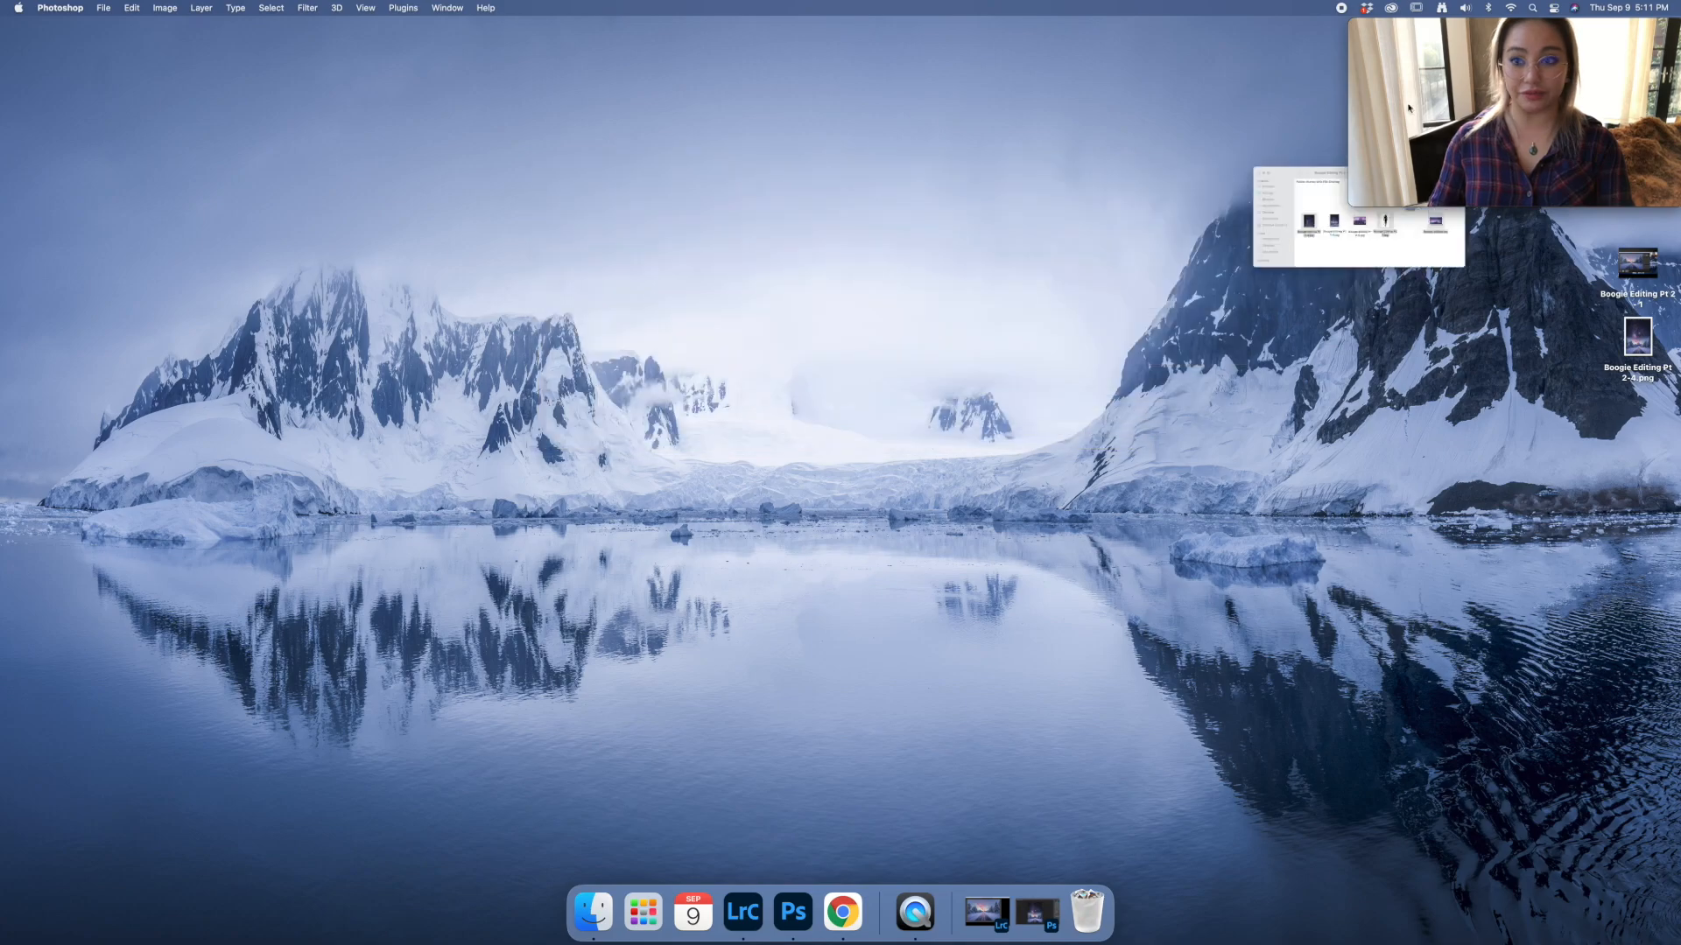
pyautogui.moveTo(1640, 339); pyautogui.dragTo(742, 907)
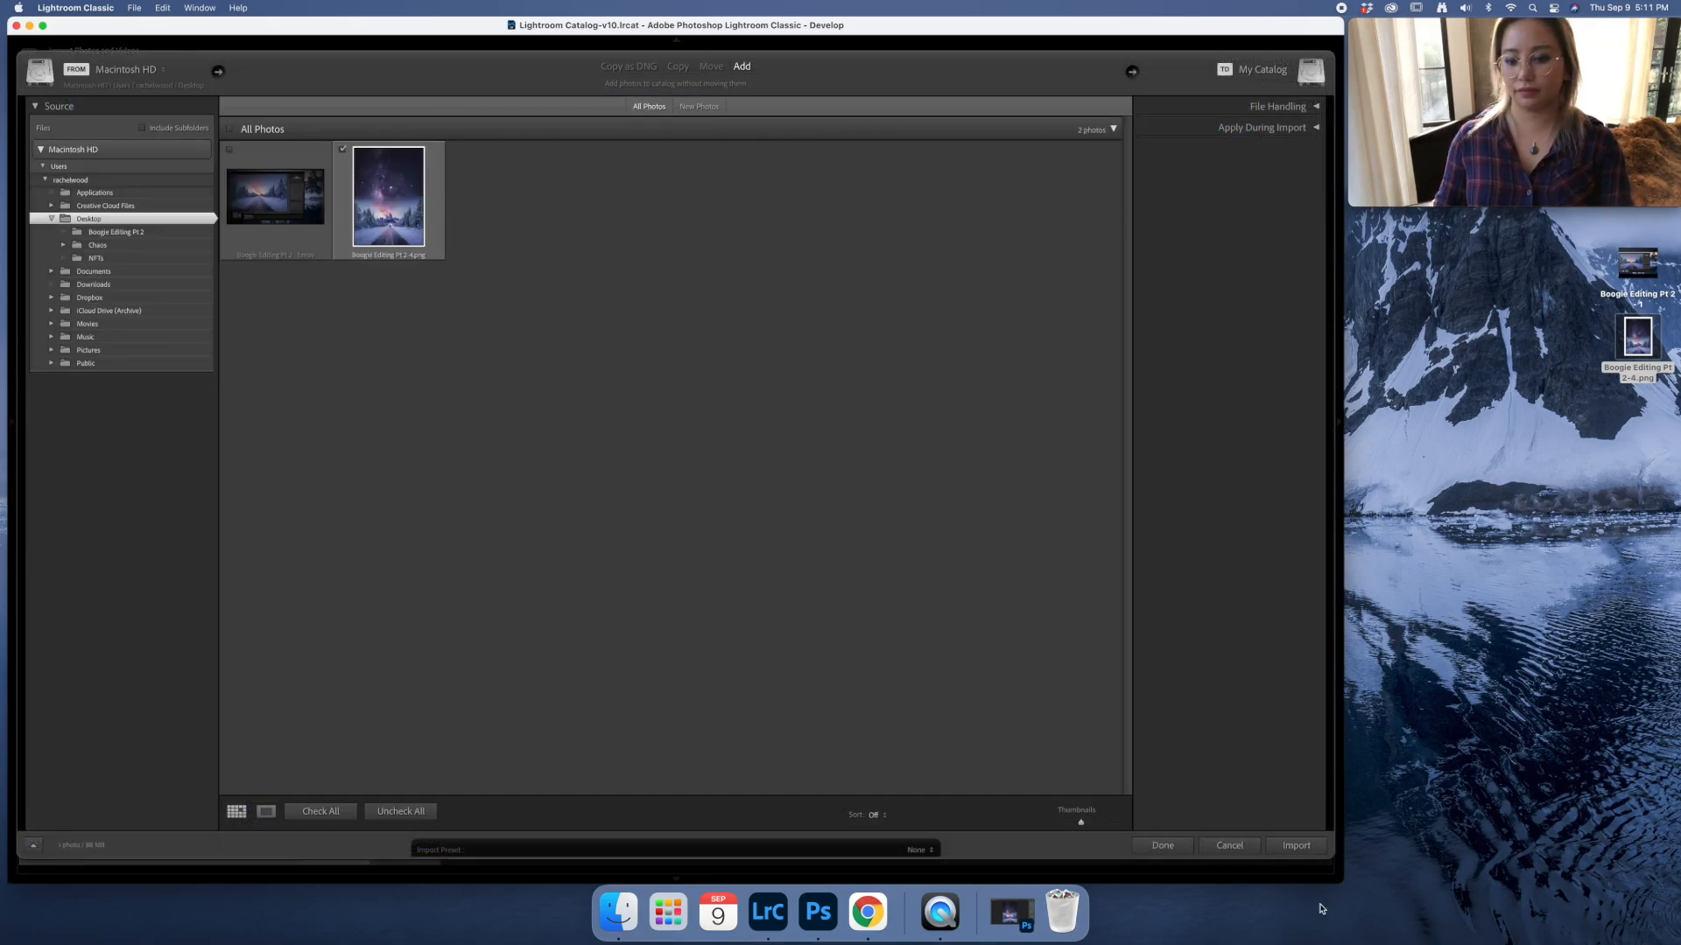
pyautogui.click(1286, 856)
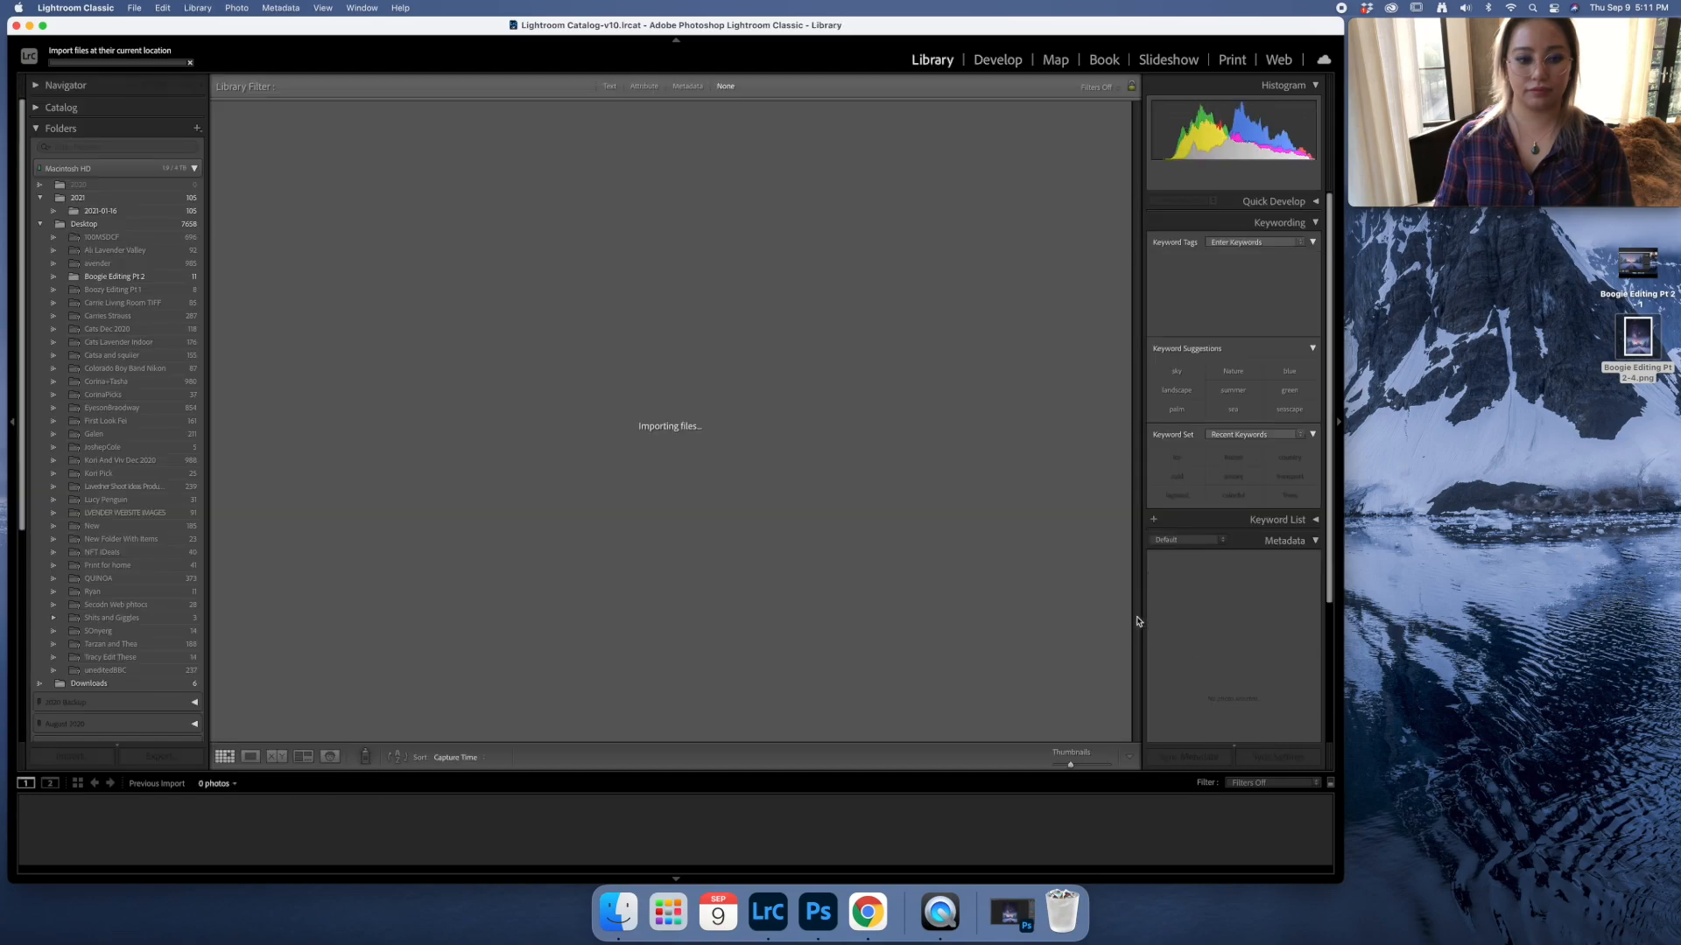
# Collapse the Macintosh HD folder list, open the imported composite in Develop and apply Auto tone.
pyautogui.click(195, 169)
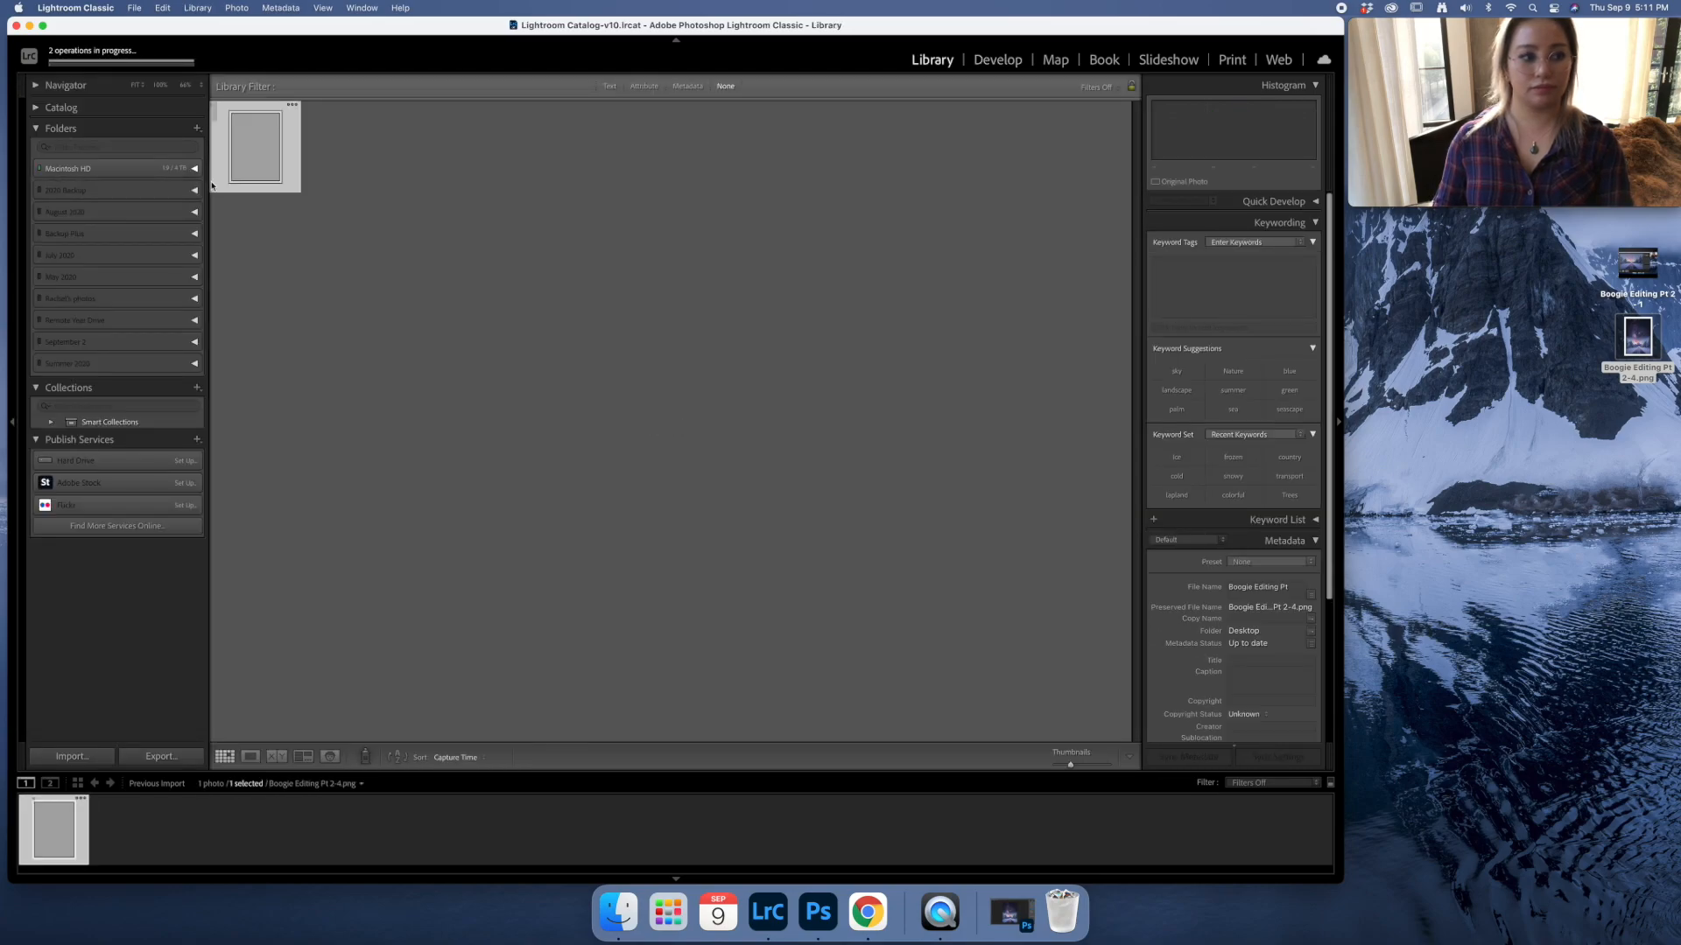
pyautogui.press('d')
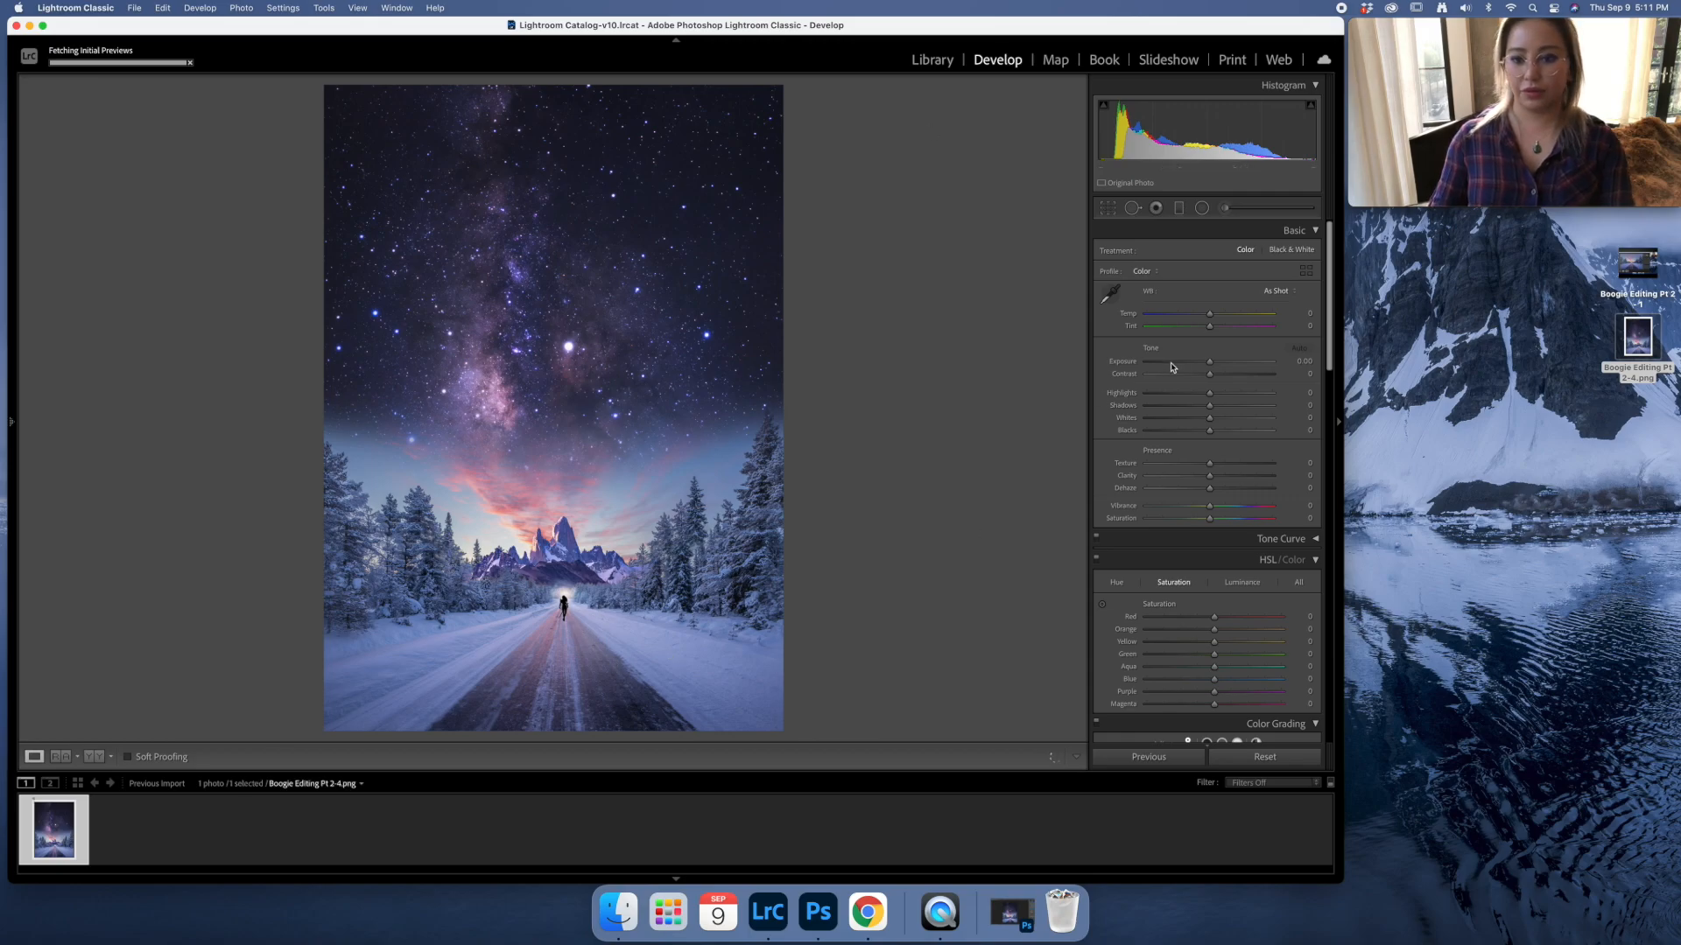
pyautogui.click(1299, 350)
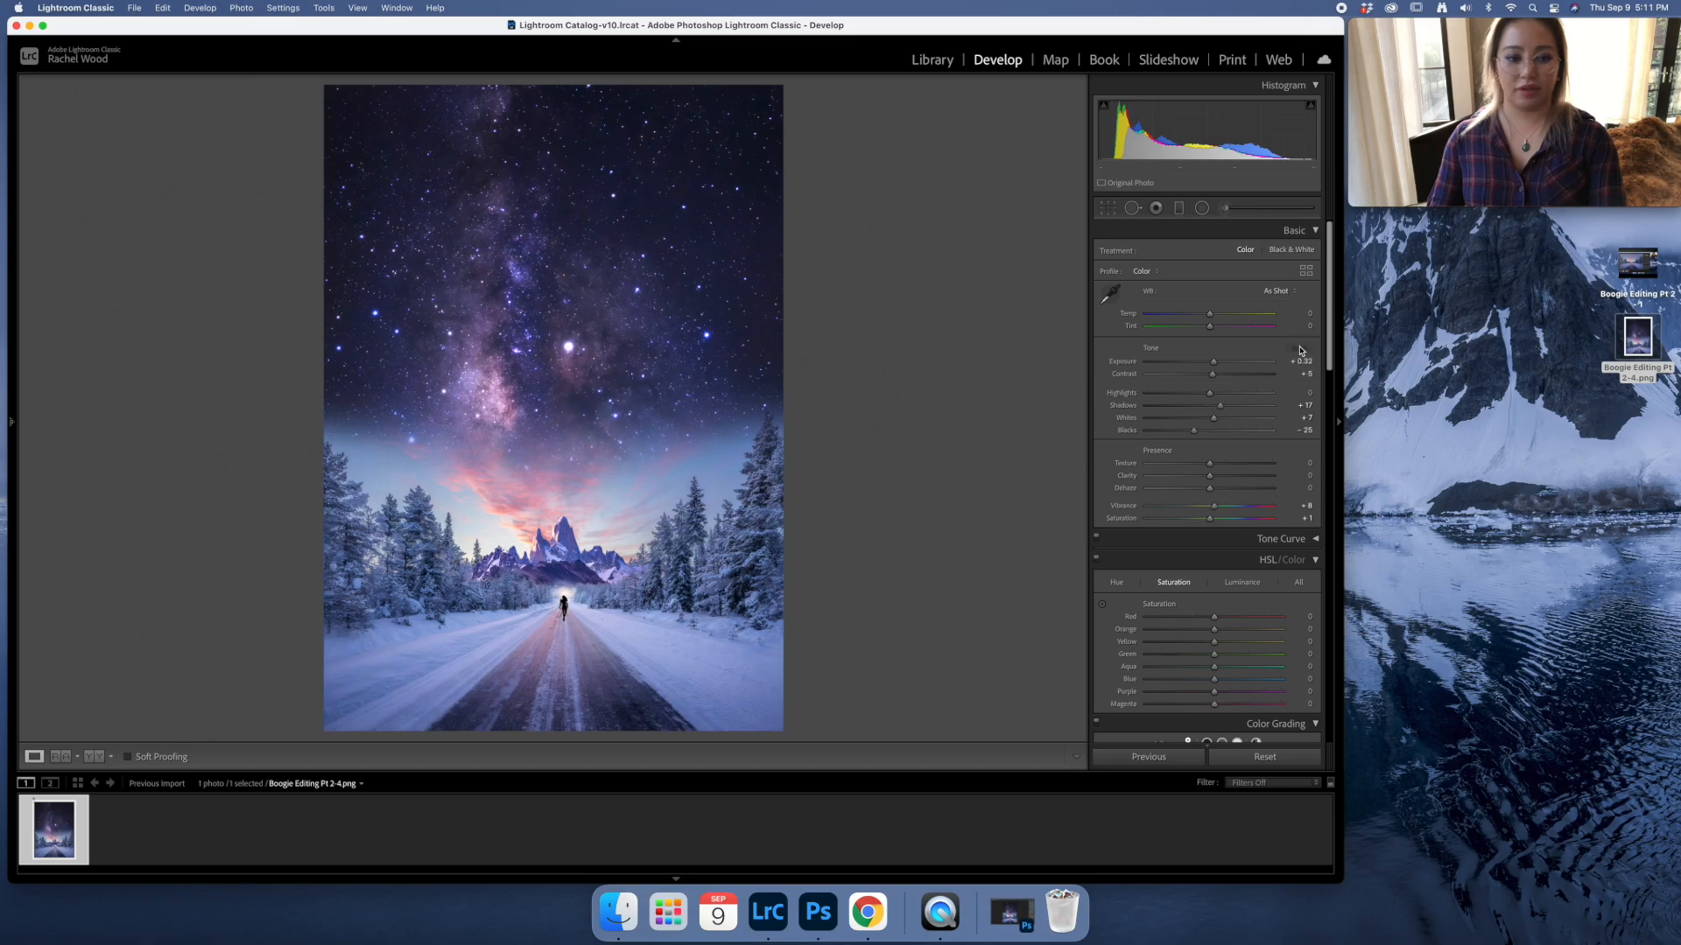
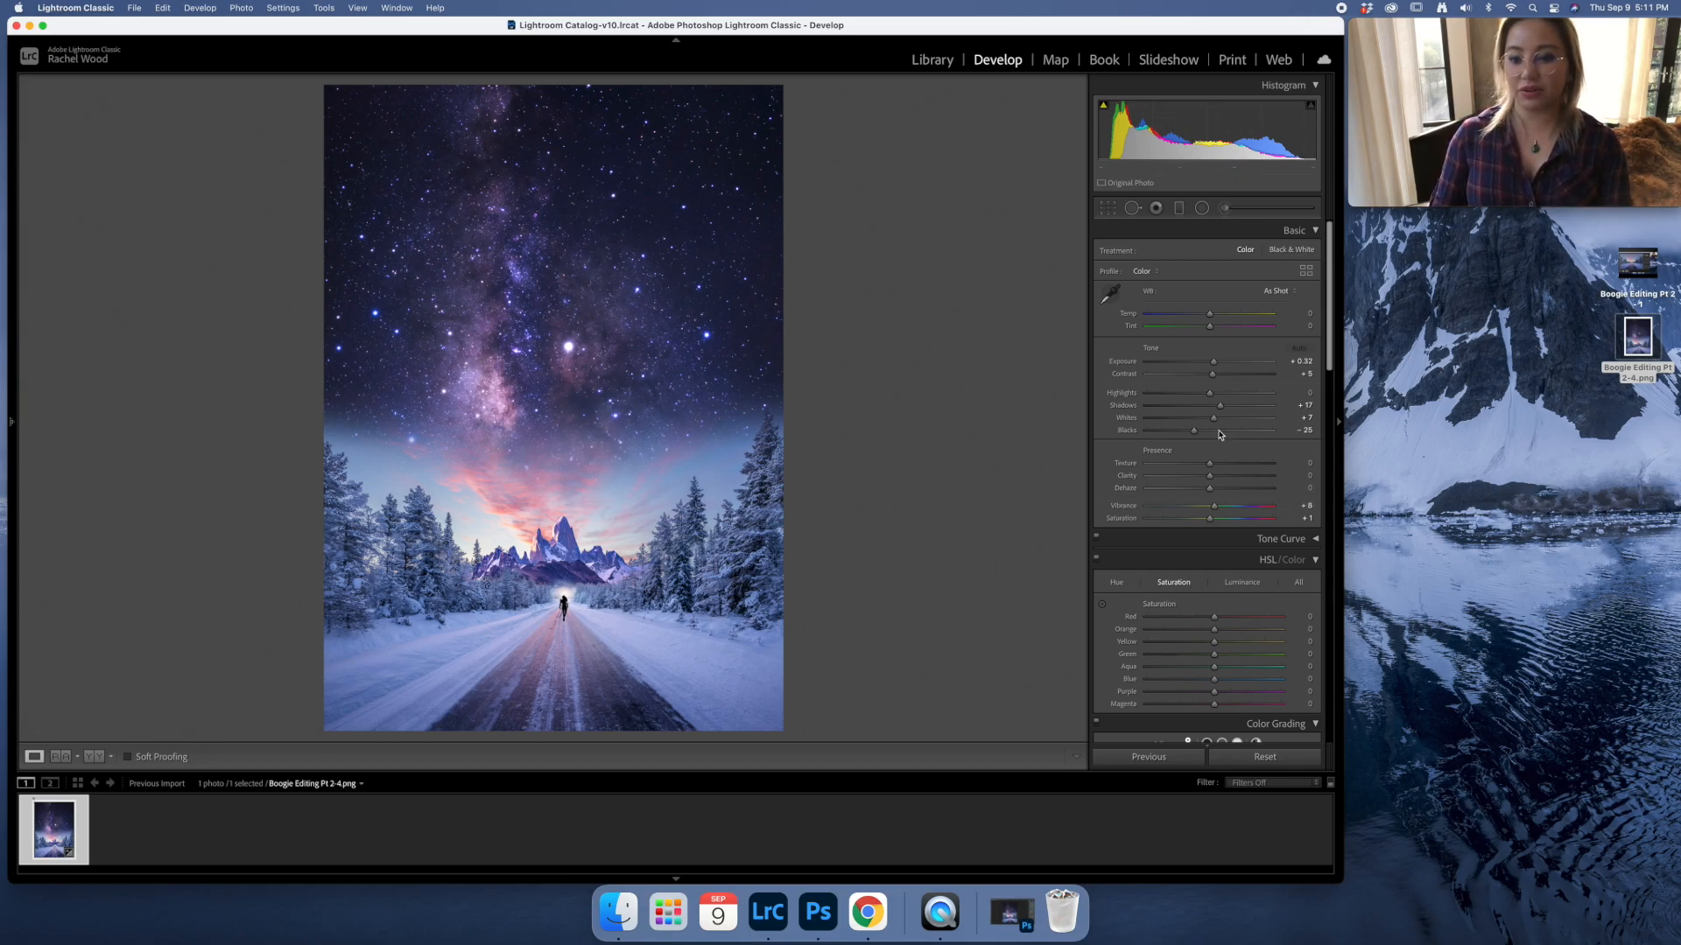
# Set Blacks to -21 in the Basic adjustments.
pyautogui.moveTo(1194, 433); pyautogui.dragTo(1206, 435)
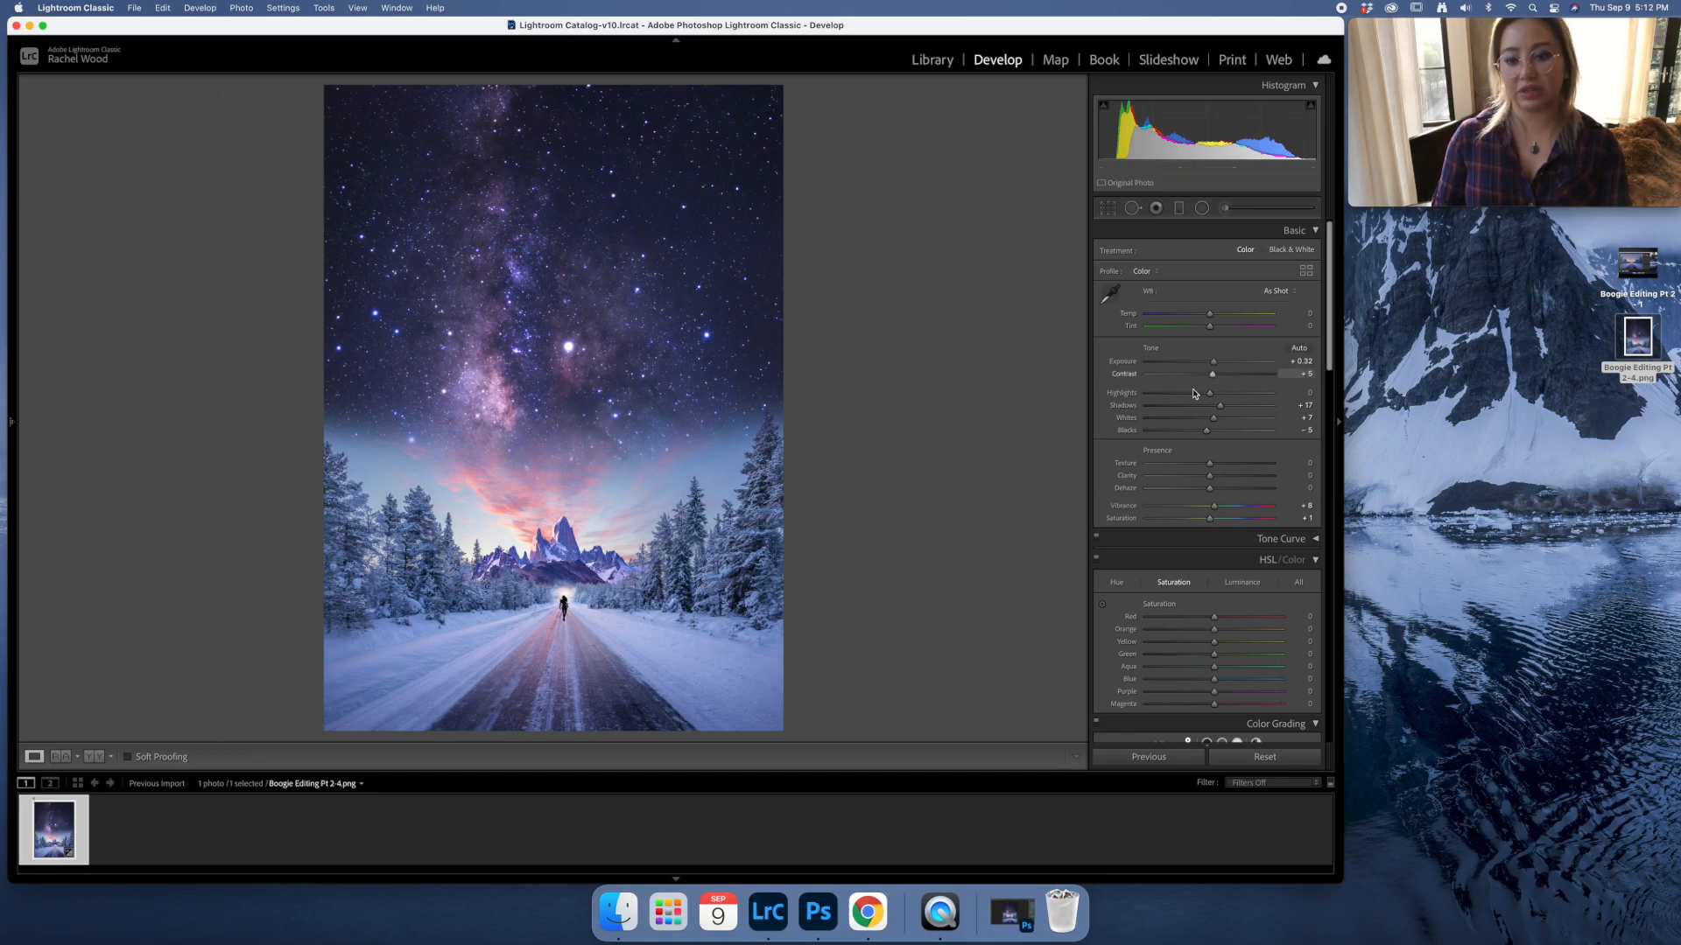
pyautogui.moveTo(1206, 431); pyautogui.dragTo(1197, 434)
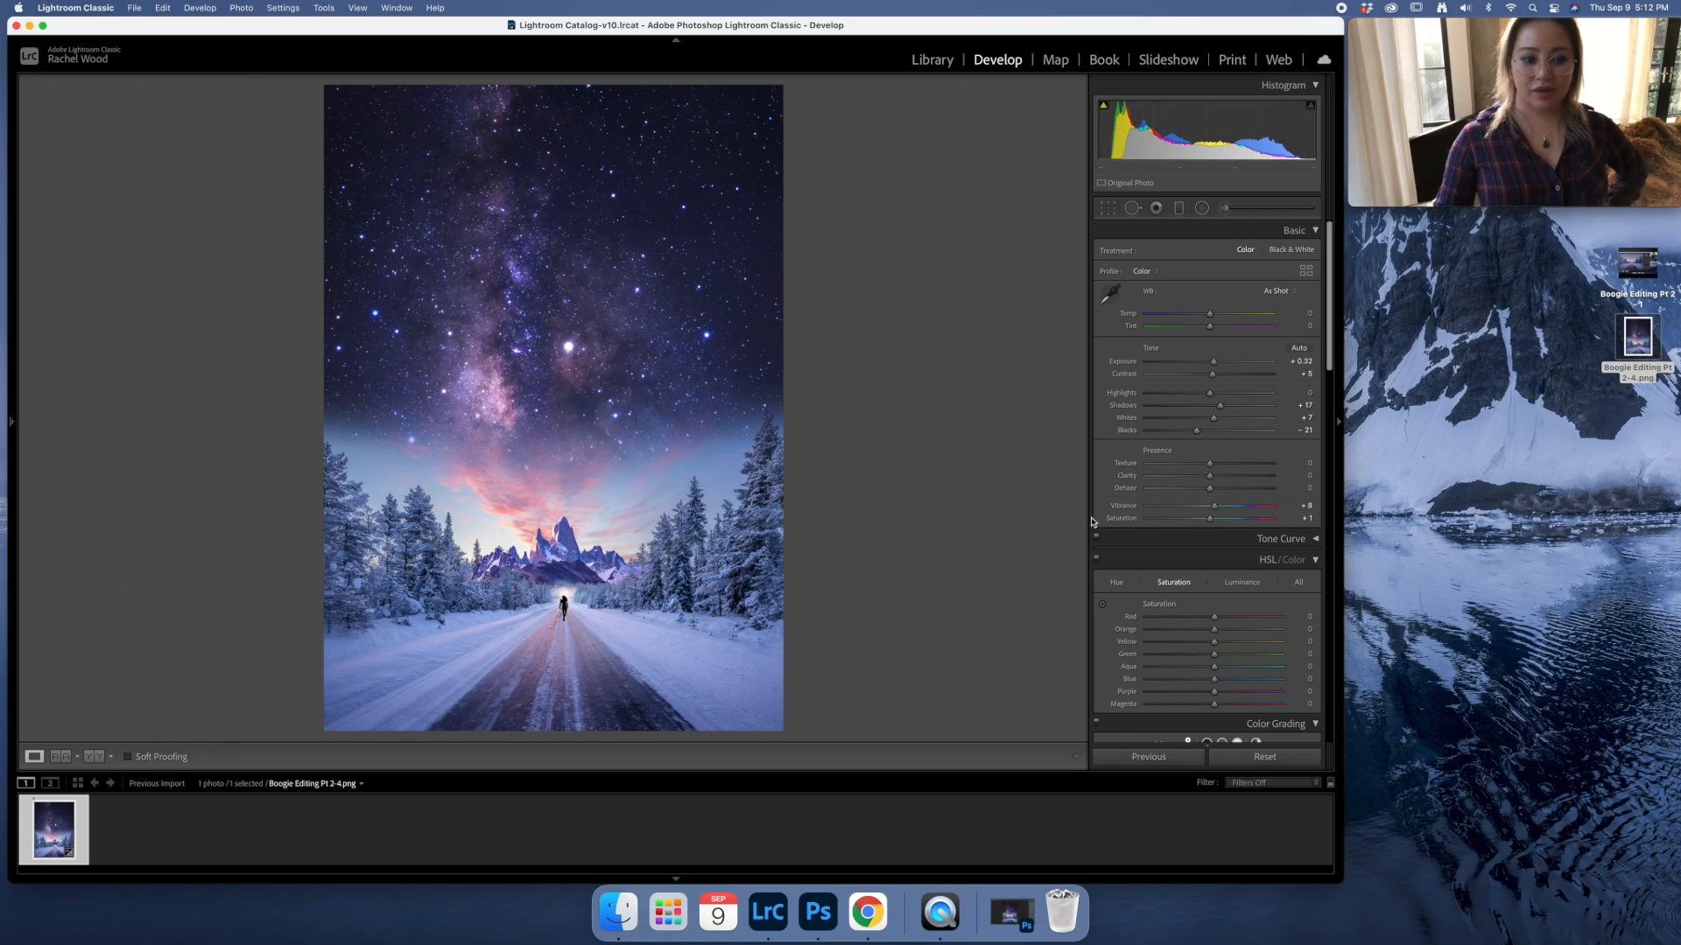
# Set the HSL hue shifts to Red -36, Blue +11 and Purple -16.
pyautogui.scroll(-3, 1130, 521)
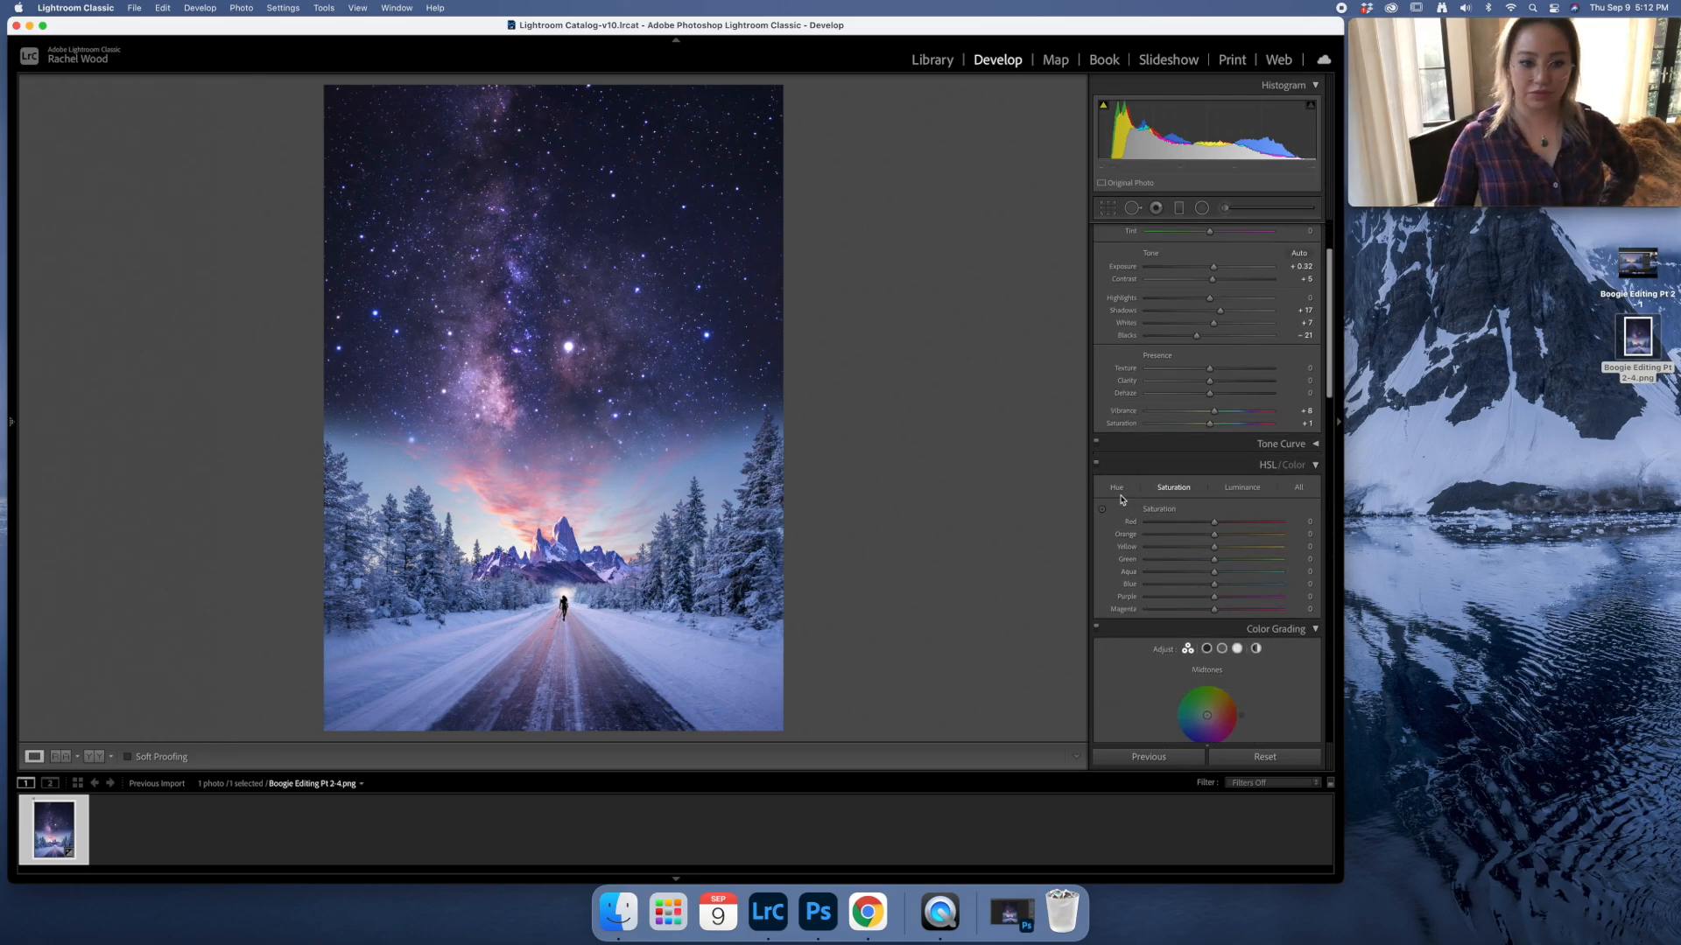
pyautogui.click(1116, 487)
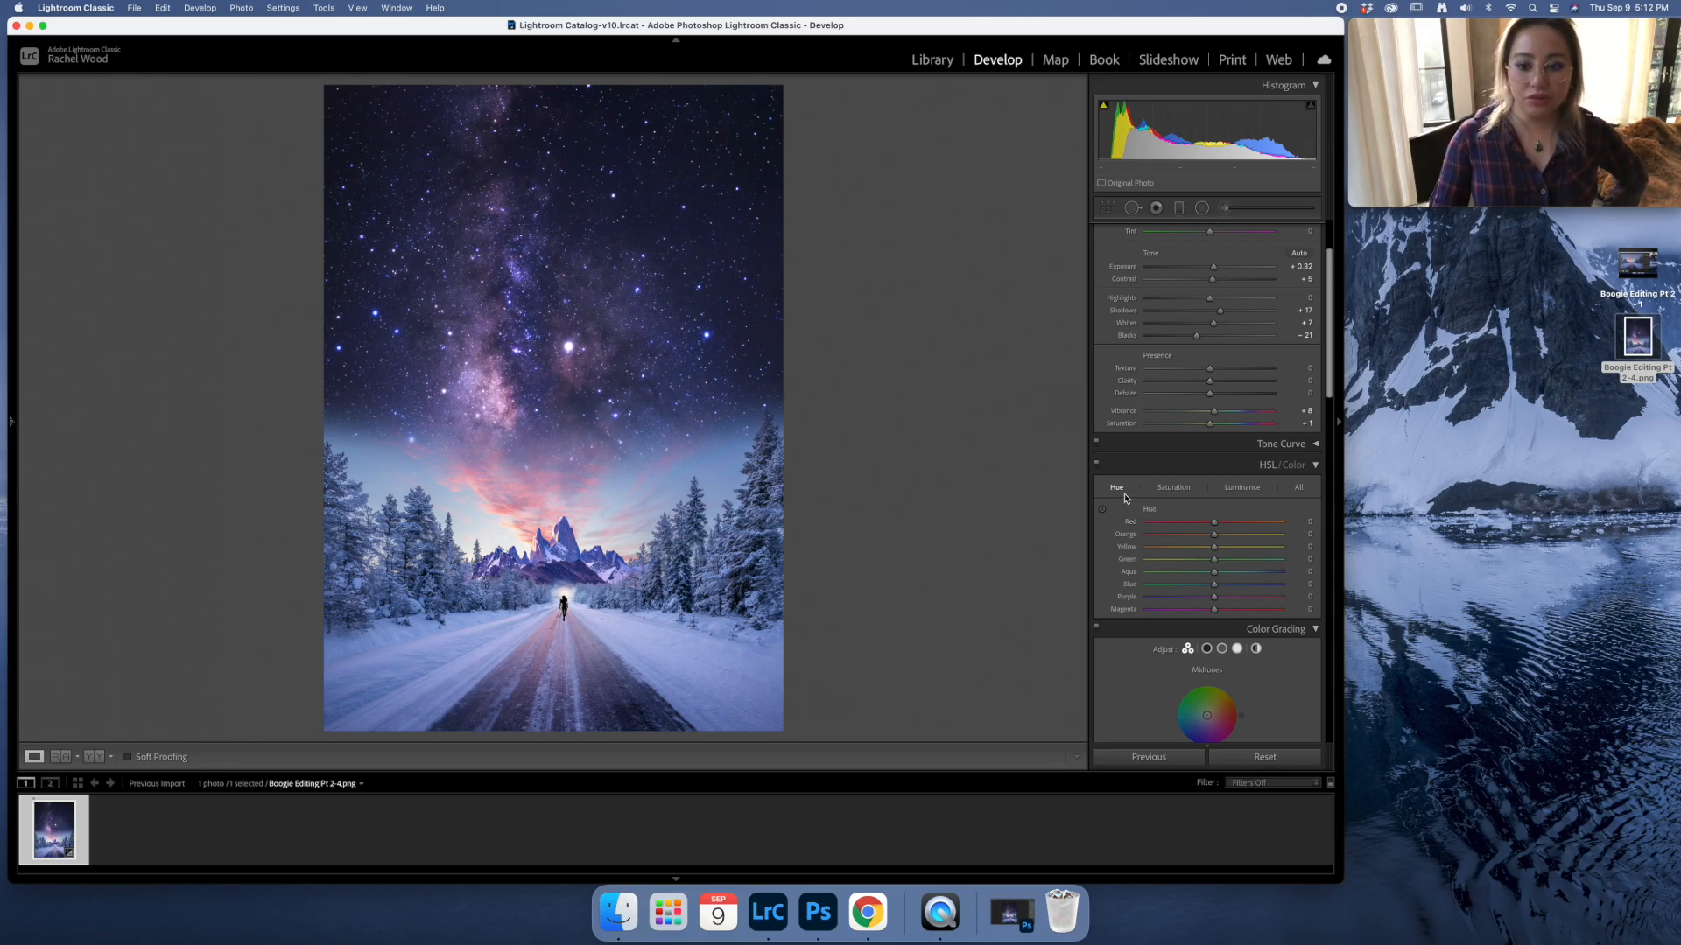
pyautogui.moveTo(1212, 526); pyautogui.dragTo(1082, 579)
pyautogui.doubleClick(1212, 573)
pyautogui.moveTo(1213, 583); pyautogui.dragTo(1179, 613)
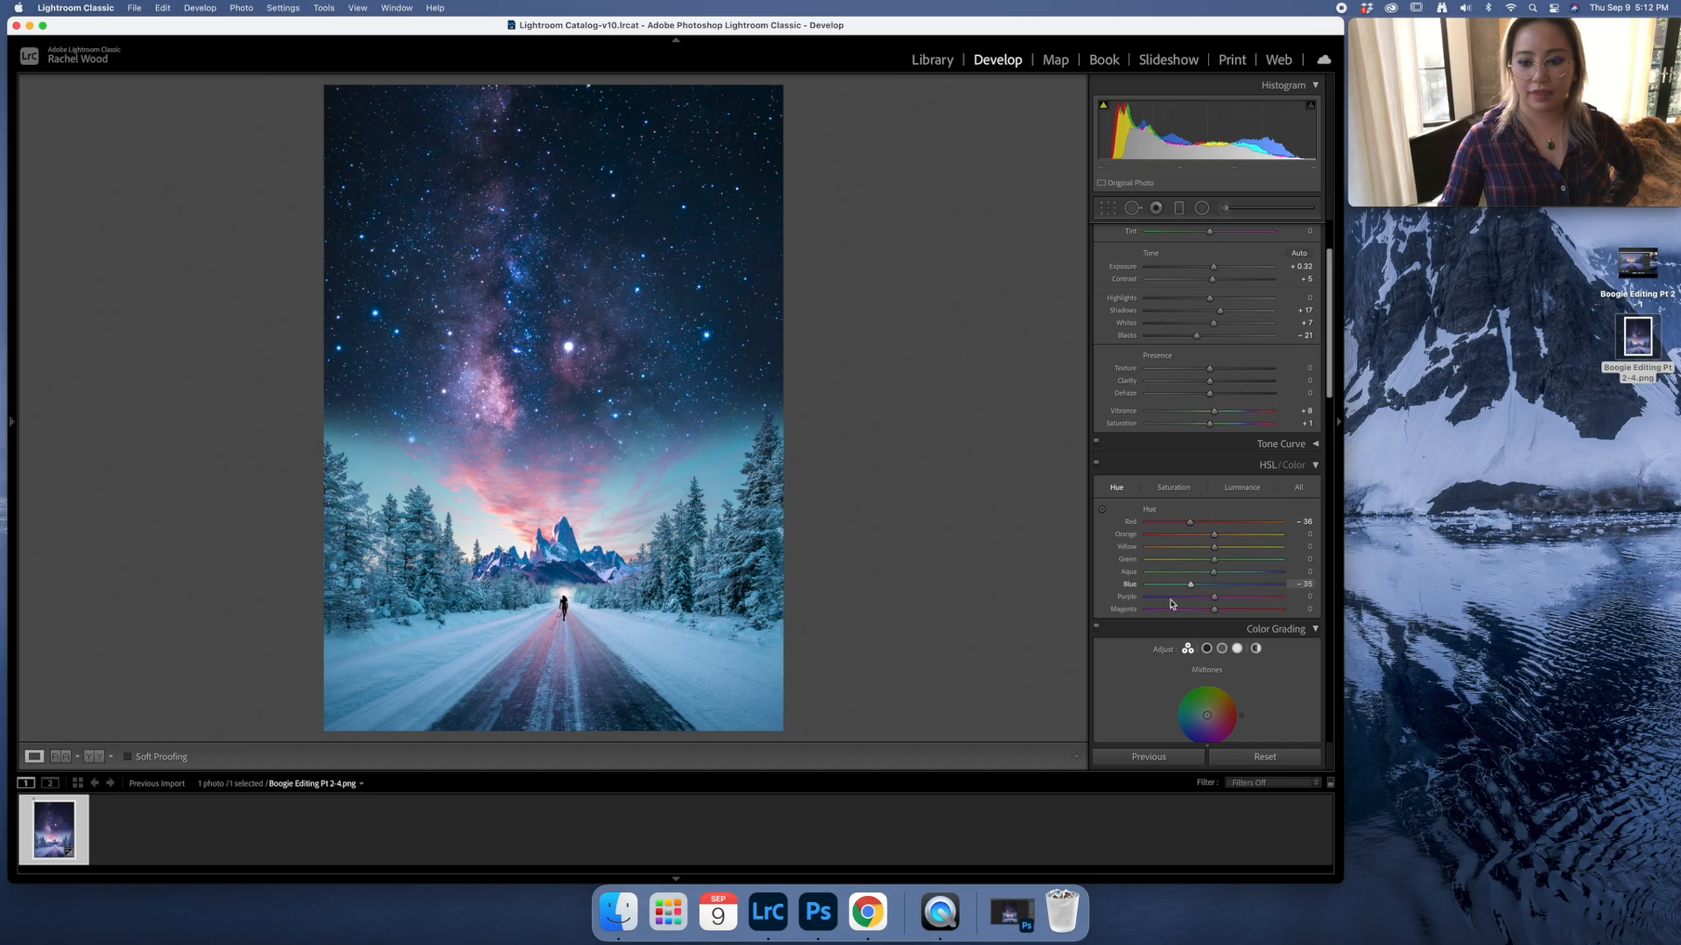
pyautogui.doubleClick(1129, 584)
pyautogui.moveTo(1215, 584)
pyautogui.mouseDown()
pyautogui.moveTo(1196, 585)
pyautogui.moveTo(1222, 589)
pyautogui.mouseUp()
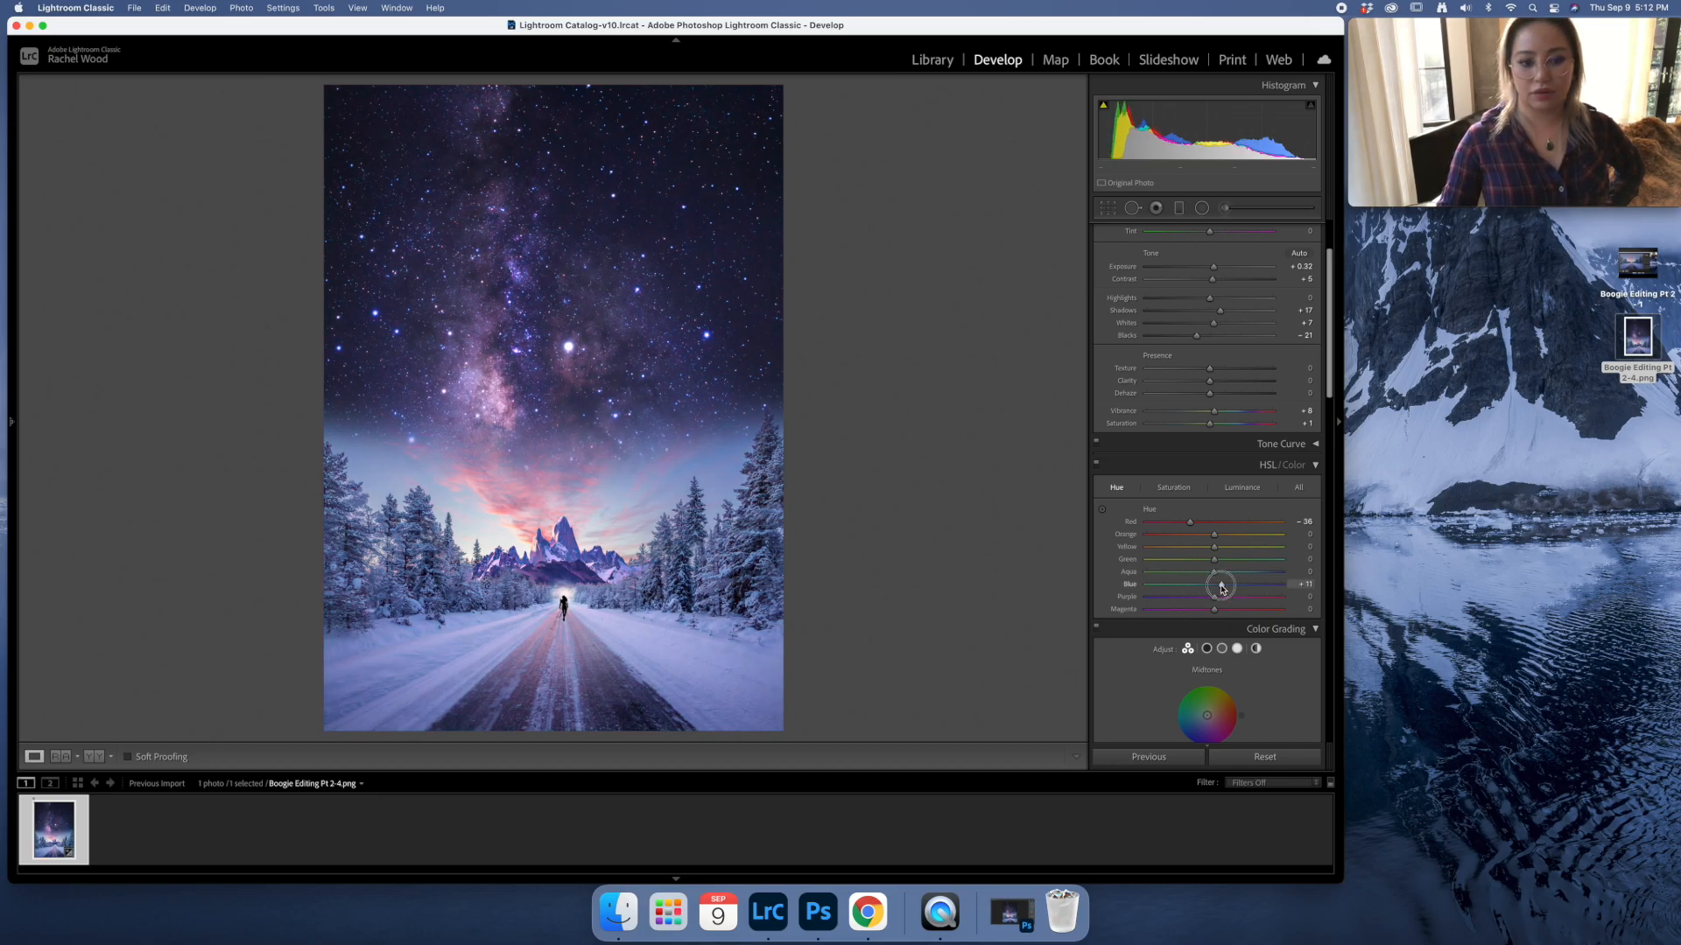
pyautogui.moveTo(1214, 598); pyautogui.dragTo(1207, 601)
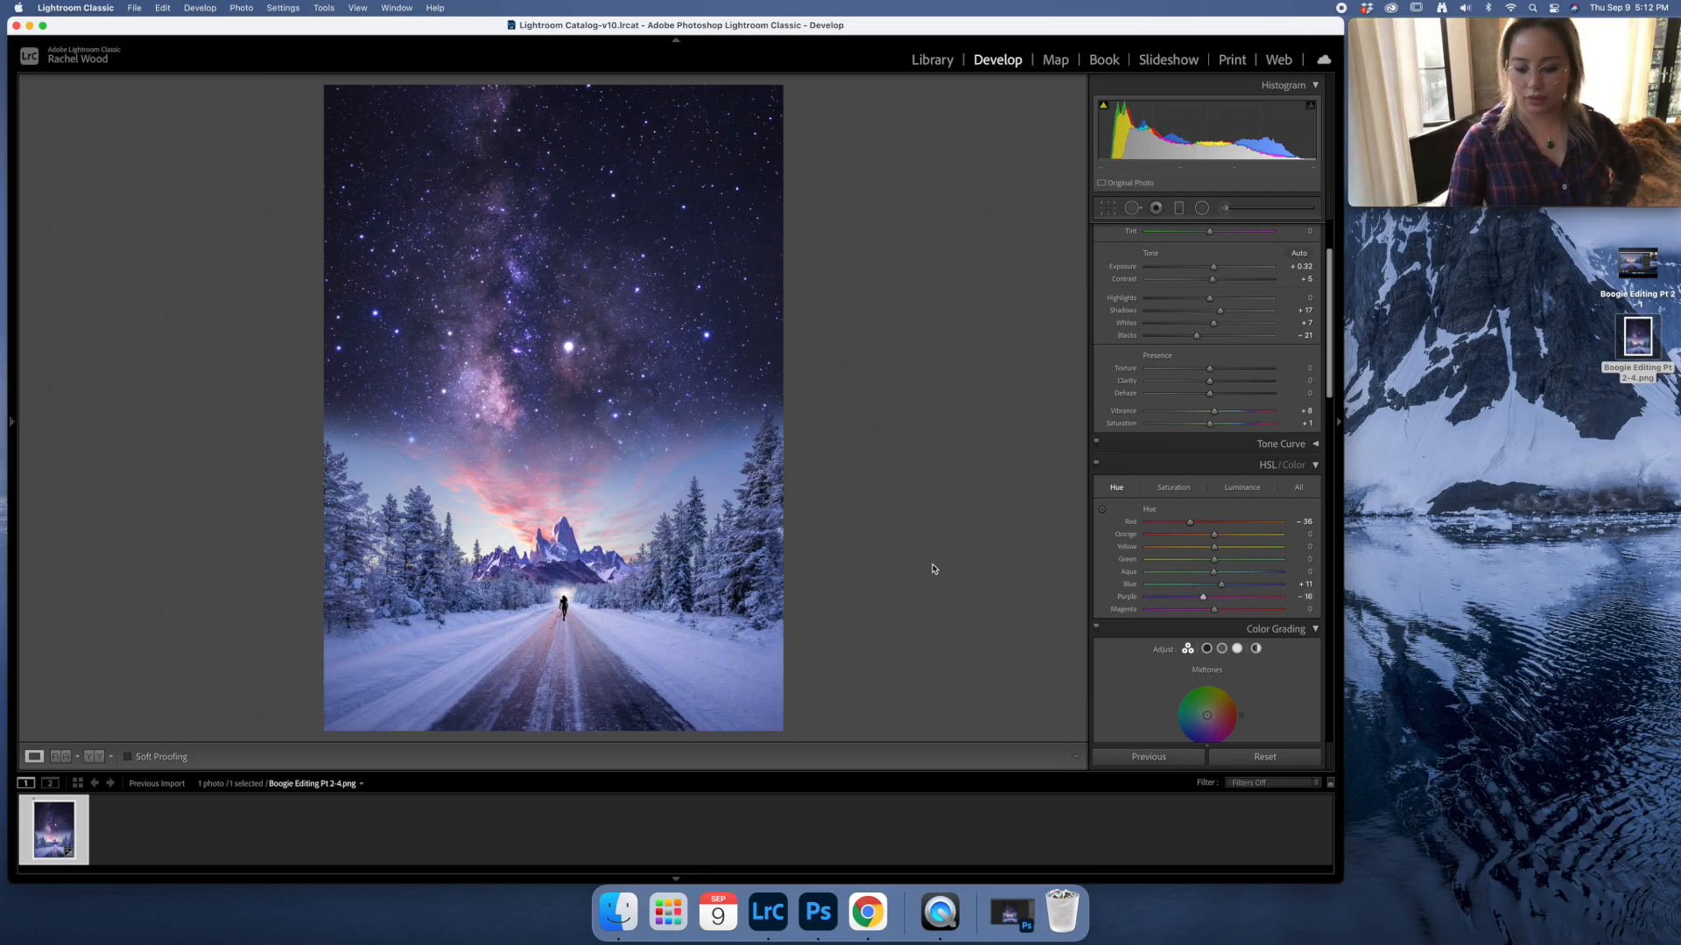
# Compare the unedited photo with the current adjustments several times.
pyautogui.press('\\')
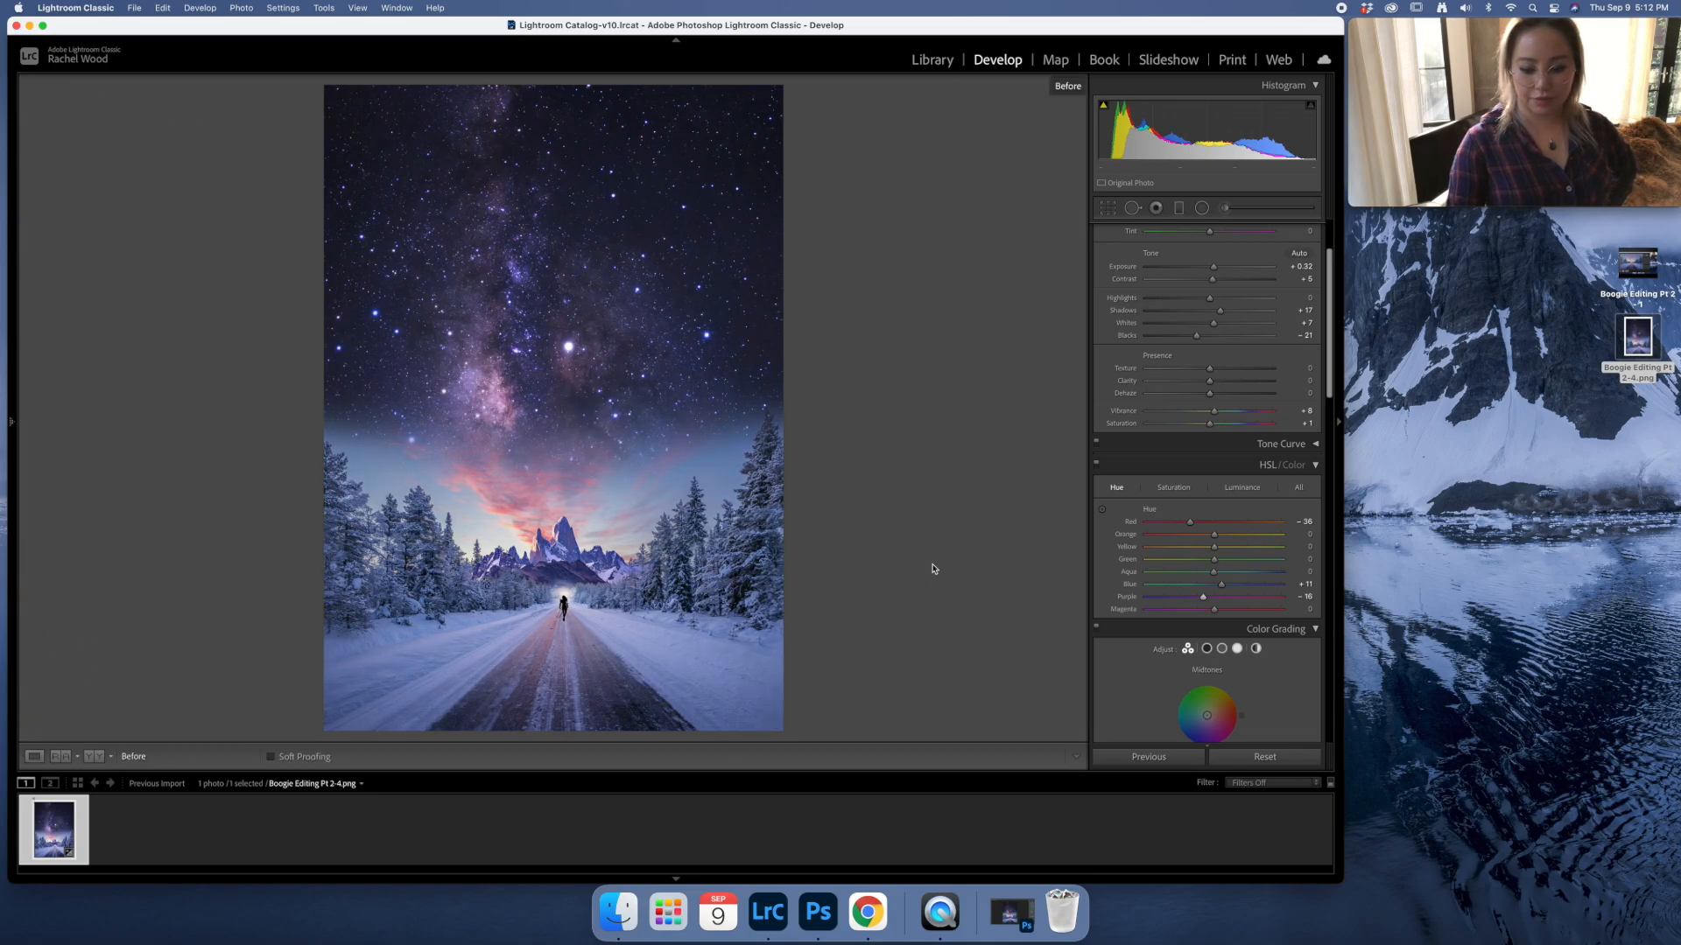
pyautogui.press('\\')
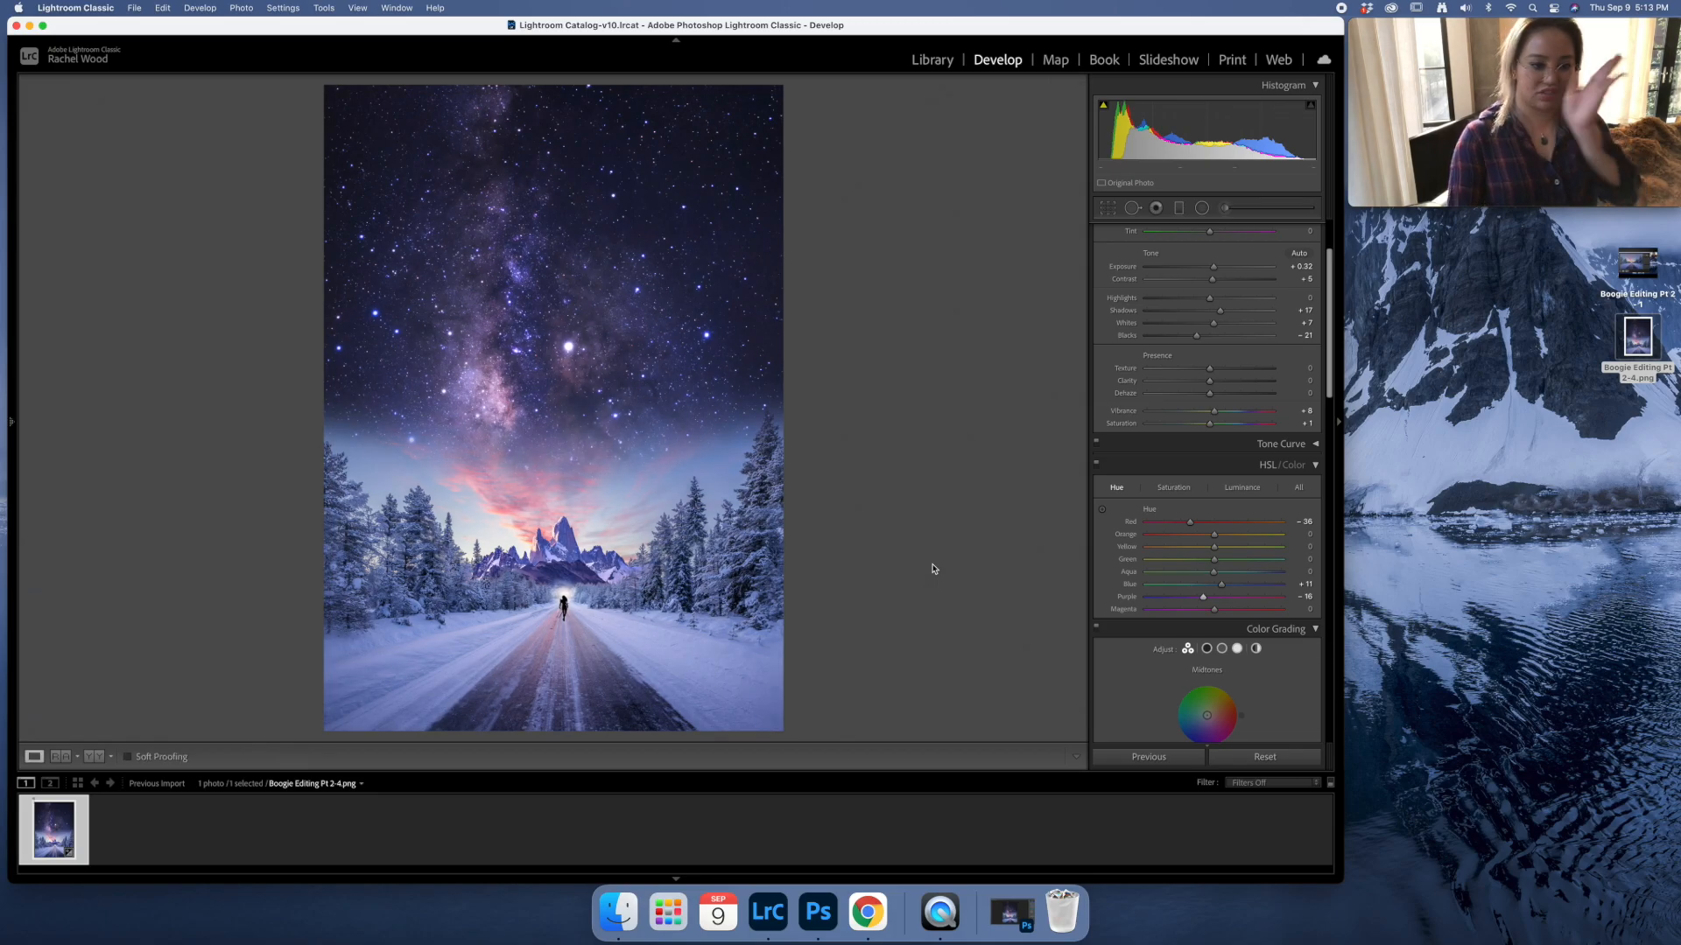
pyautogui.press('\\')
pyautogui.press('\\')
pyautogui.press('\\')
pyautogui.press('\\')
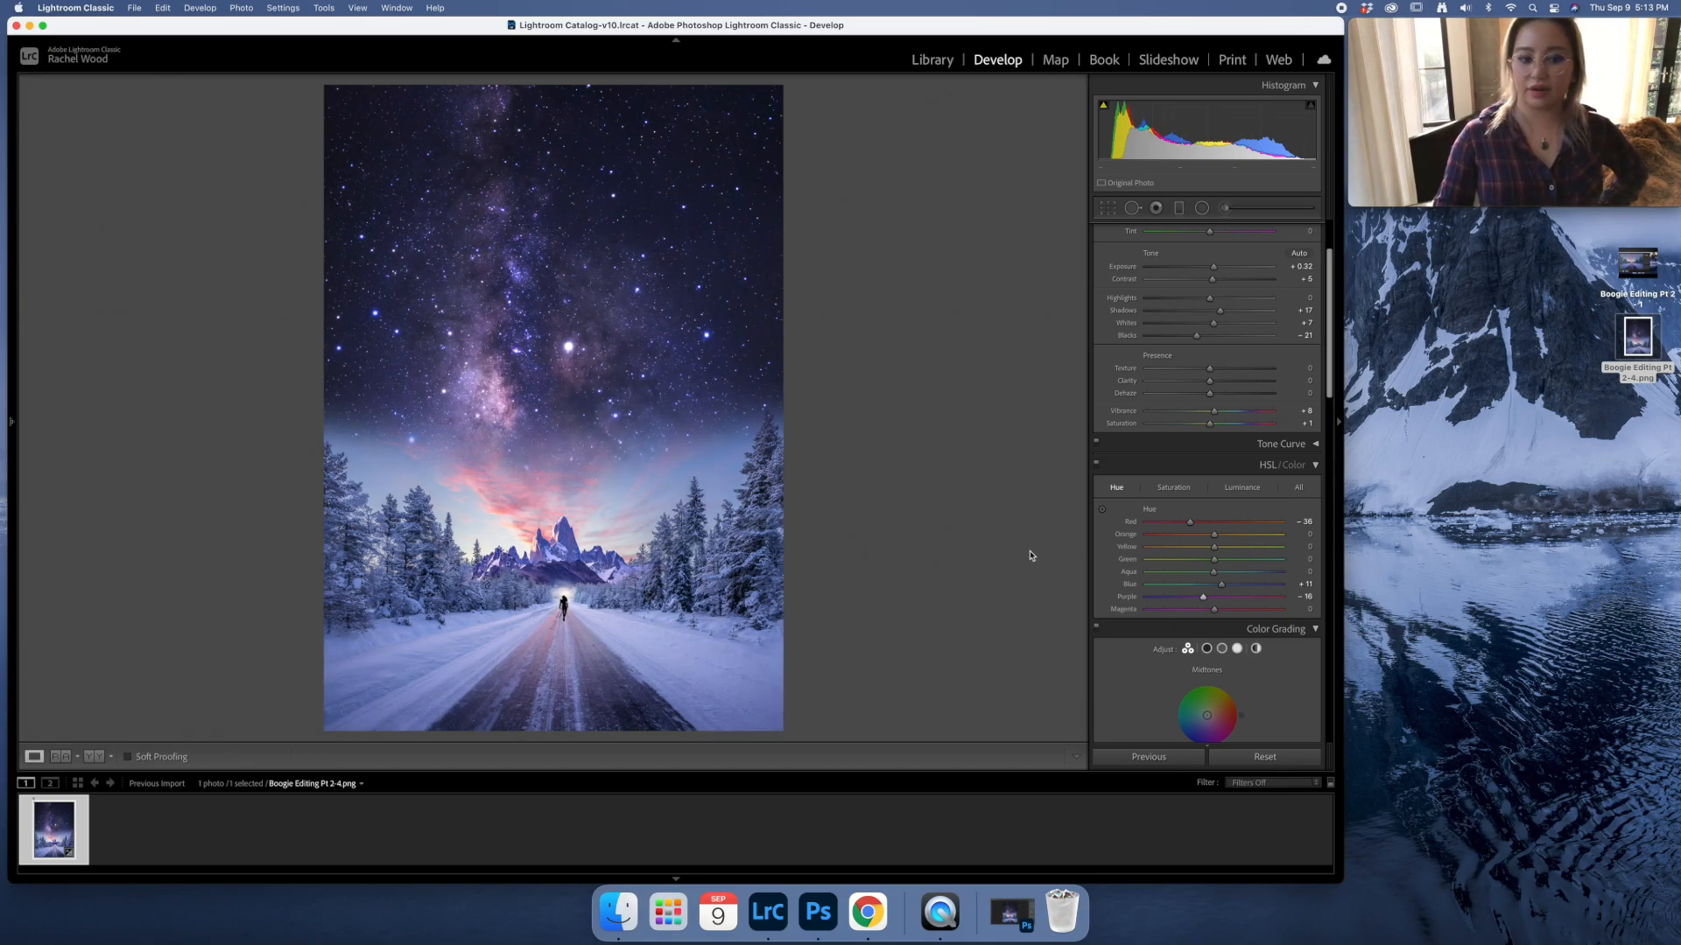
# Set overall Vibrance and Saturation to +12 and HSL yellow saturation to +1, leaving red saturation at 0.
pyautogui.moveTo(1216, 428)
pyautogui.mouseDown()
pyautogui.moveTo(1217, 410)
pyautogui.moveTo(1221, 429)
pyautogui.mouseUp()
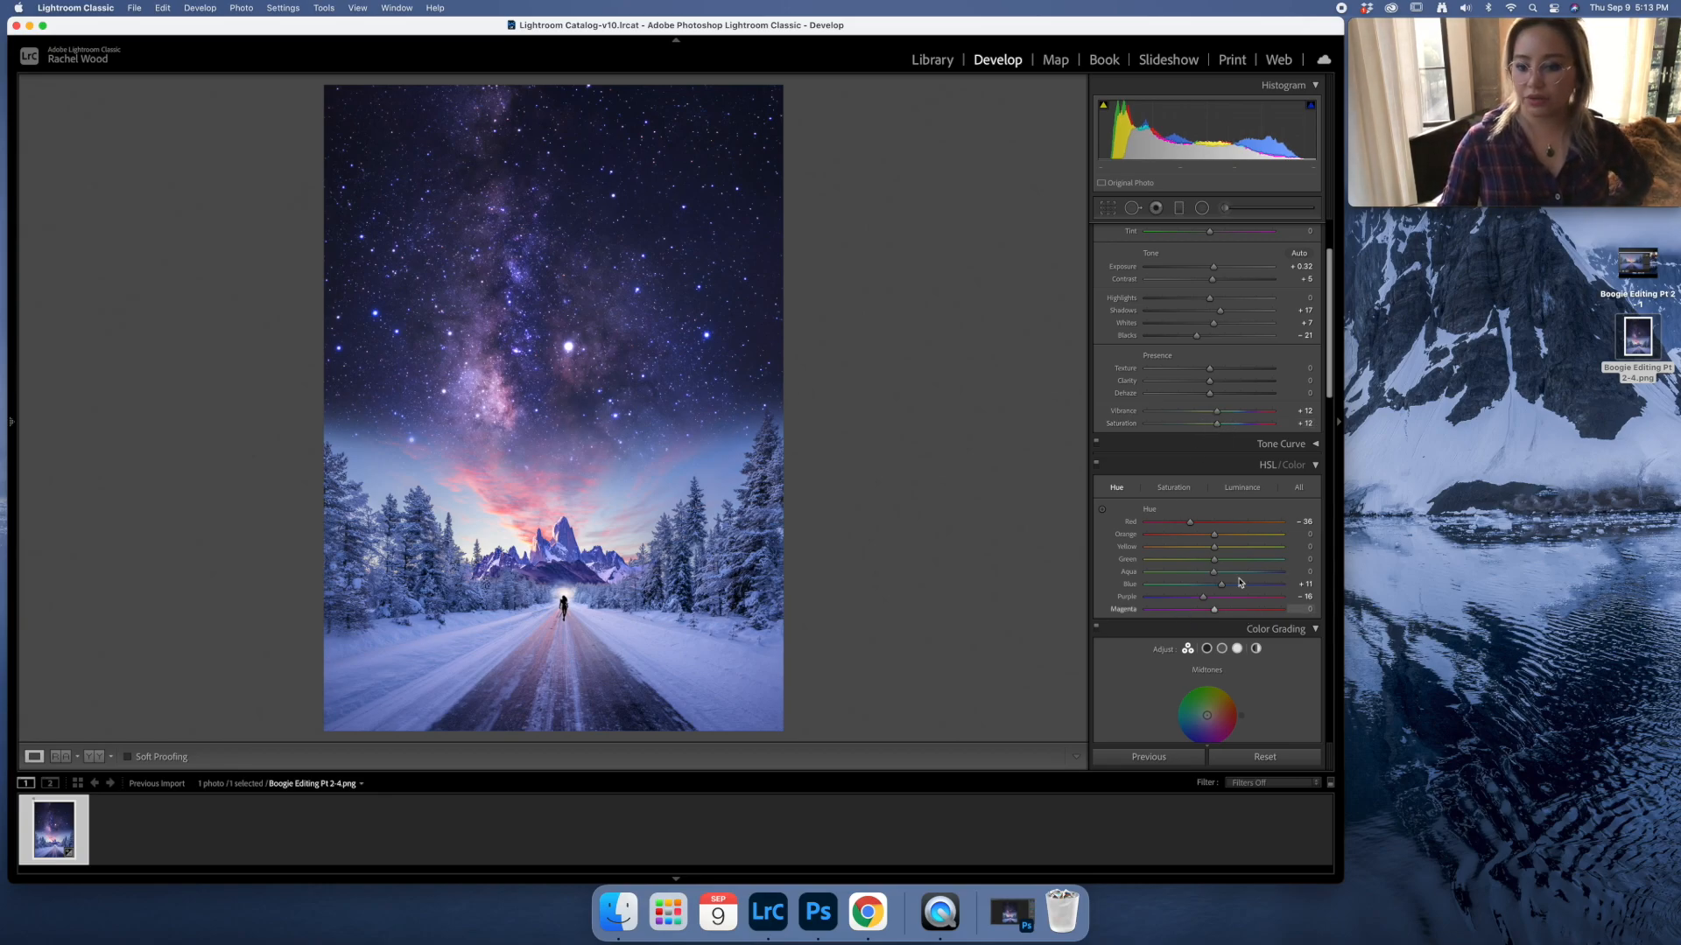
pyautogui.click(1173, 487)
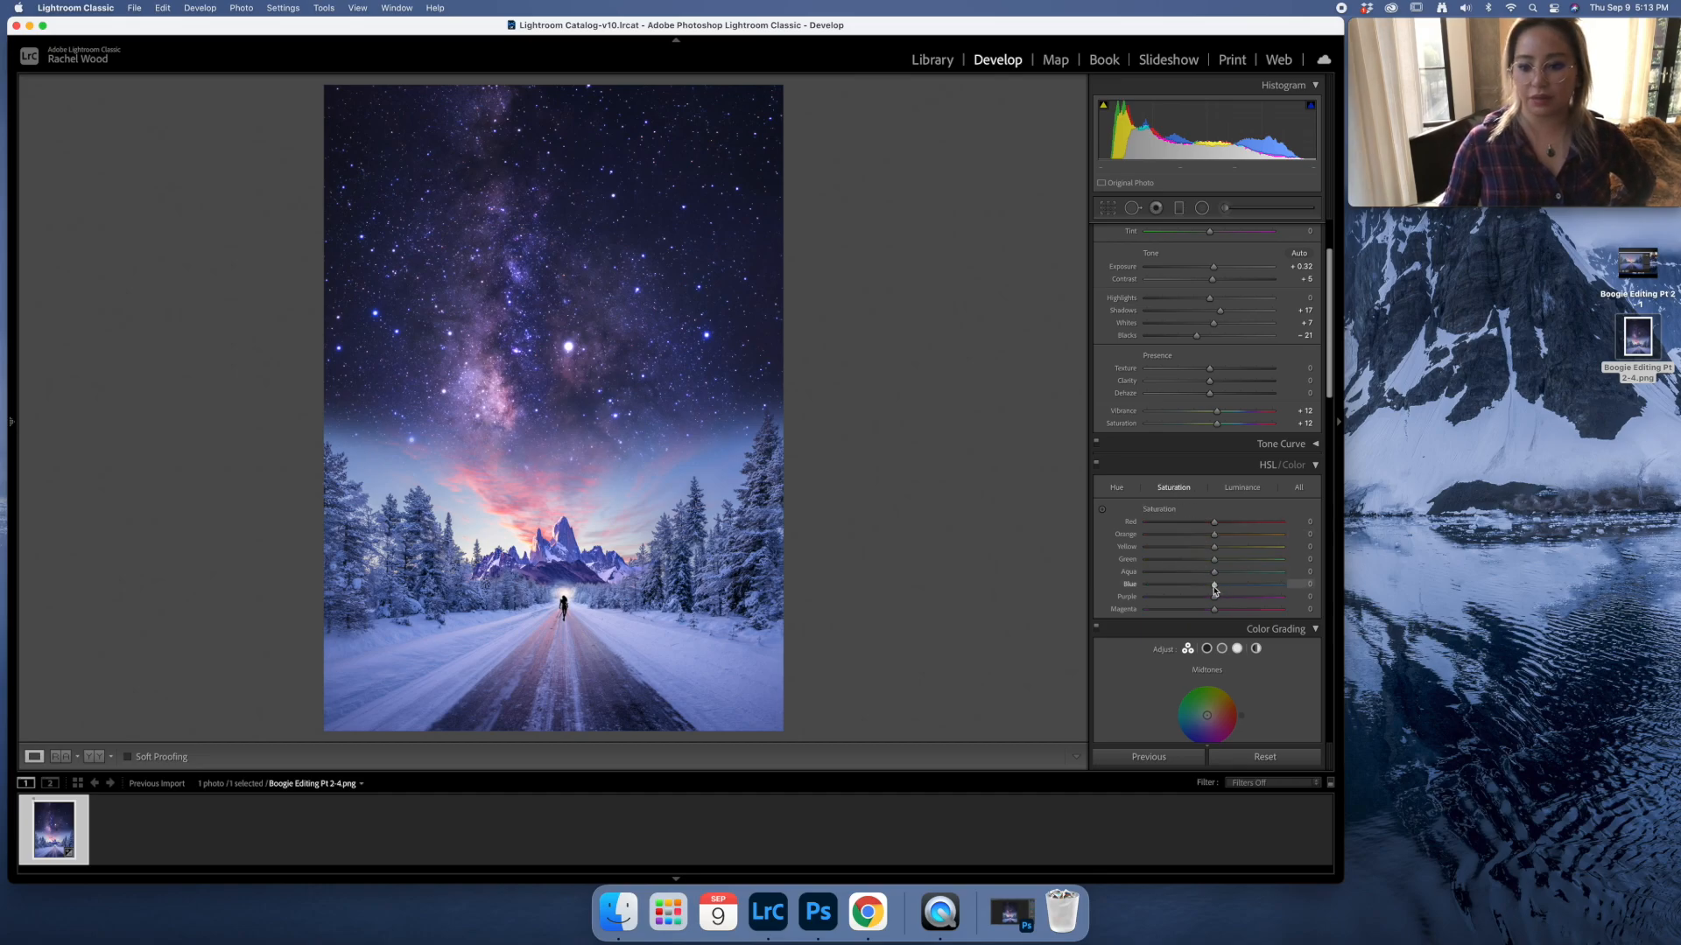
pyautogui.moveTo(1213, 548); pyautogui.dragTo(1125, 538)
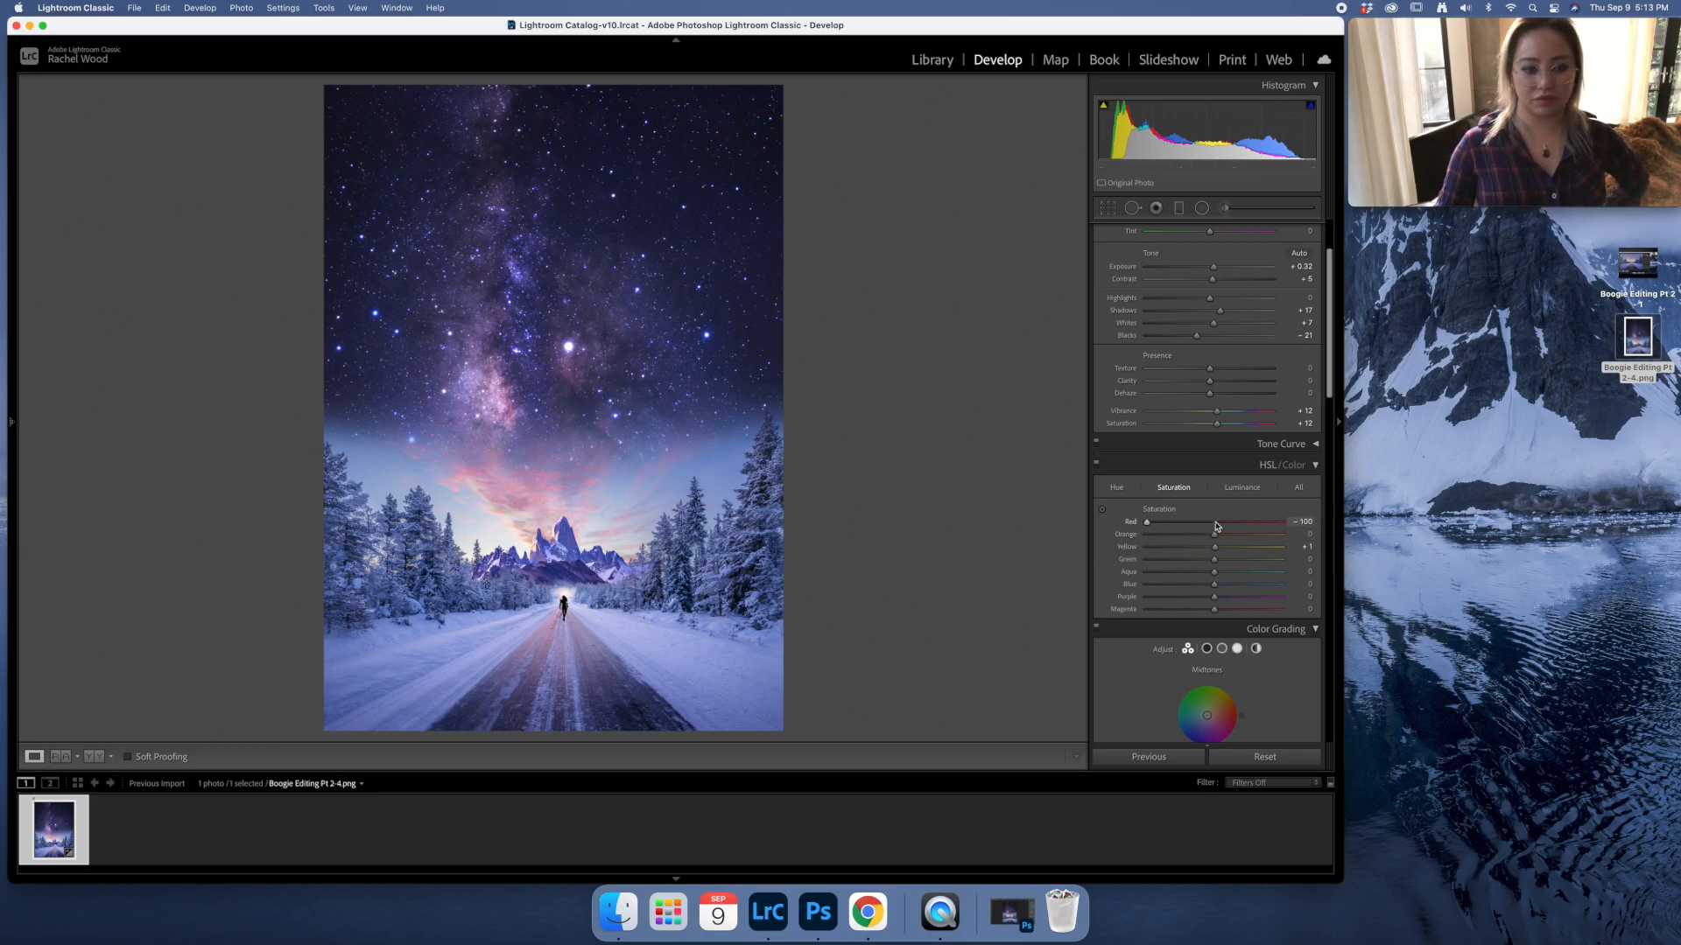
pyautogui.doubleClick(1129, 522)
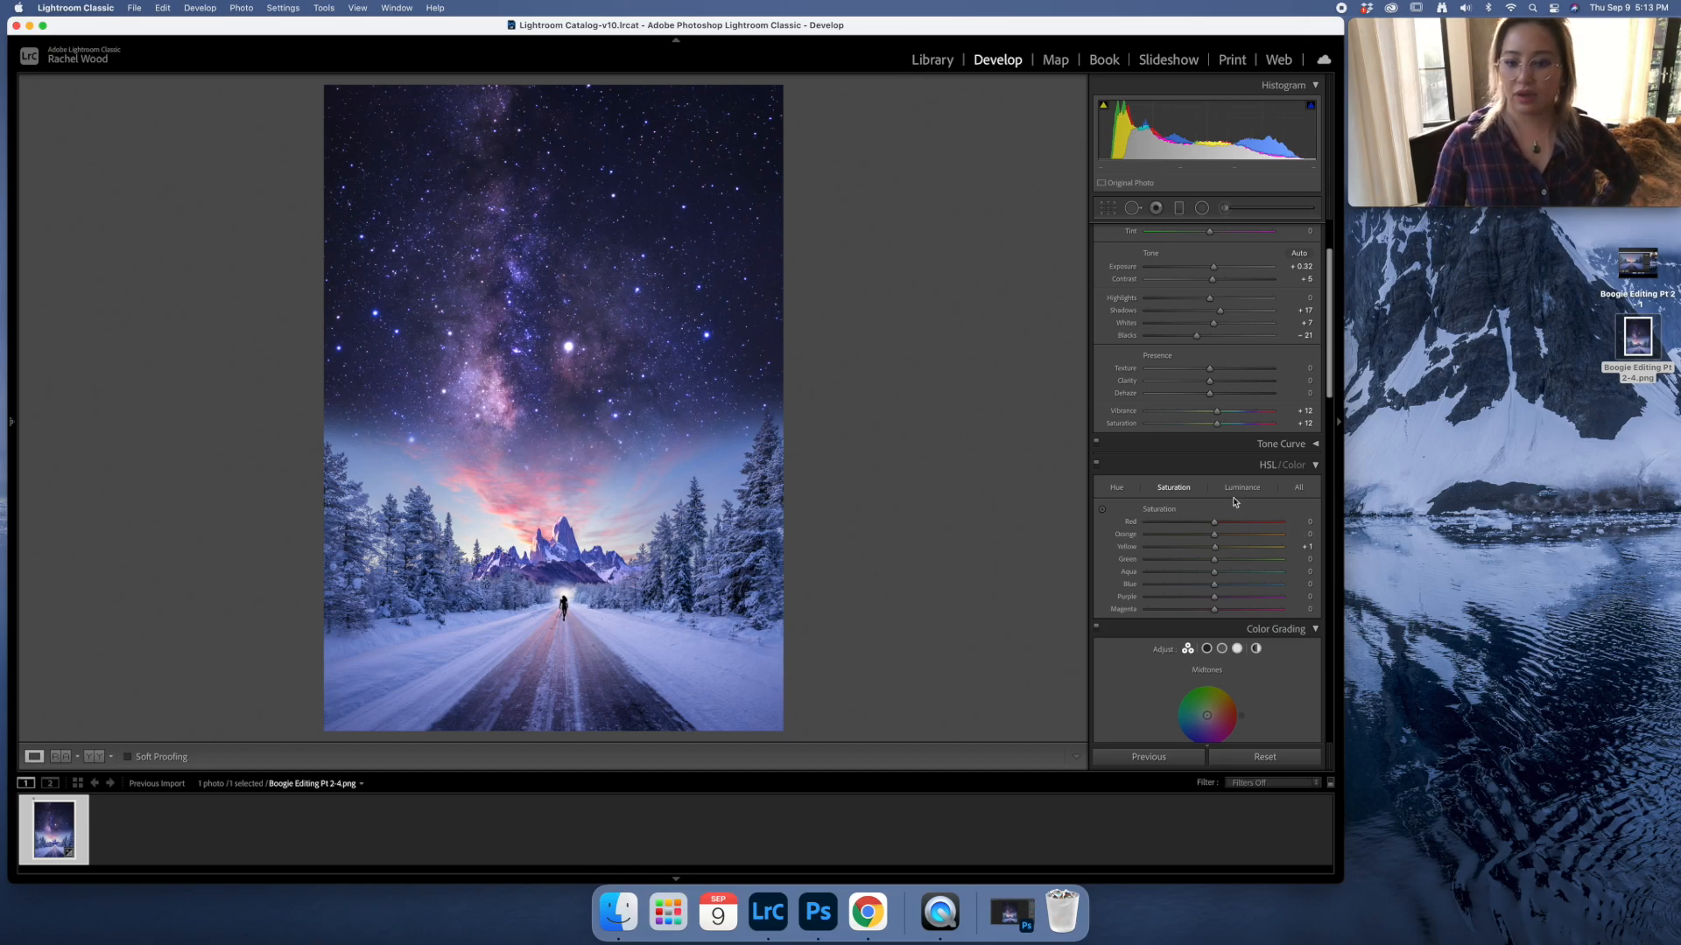
# Set HSL orange luminance to +10 and reset red luminance to 0.
pyautogui.click(1241, 487)
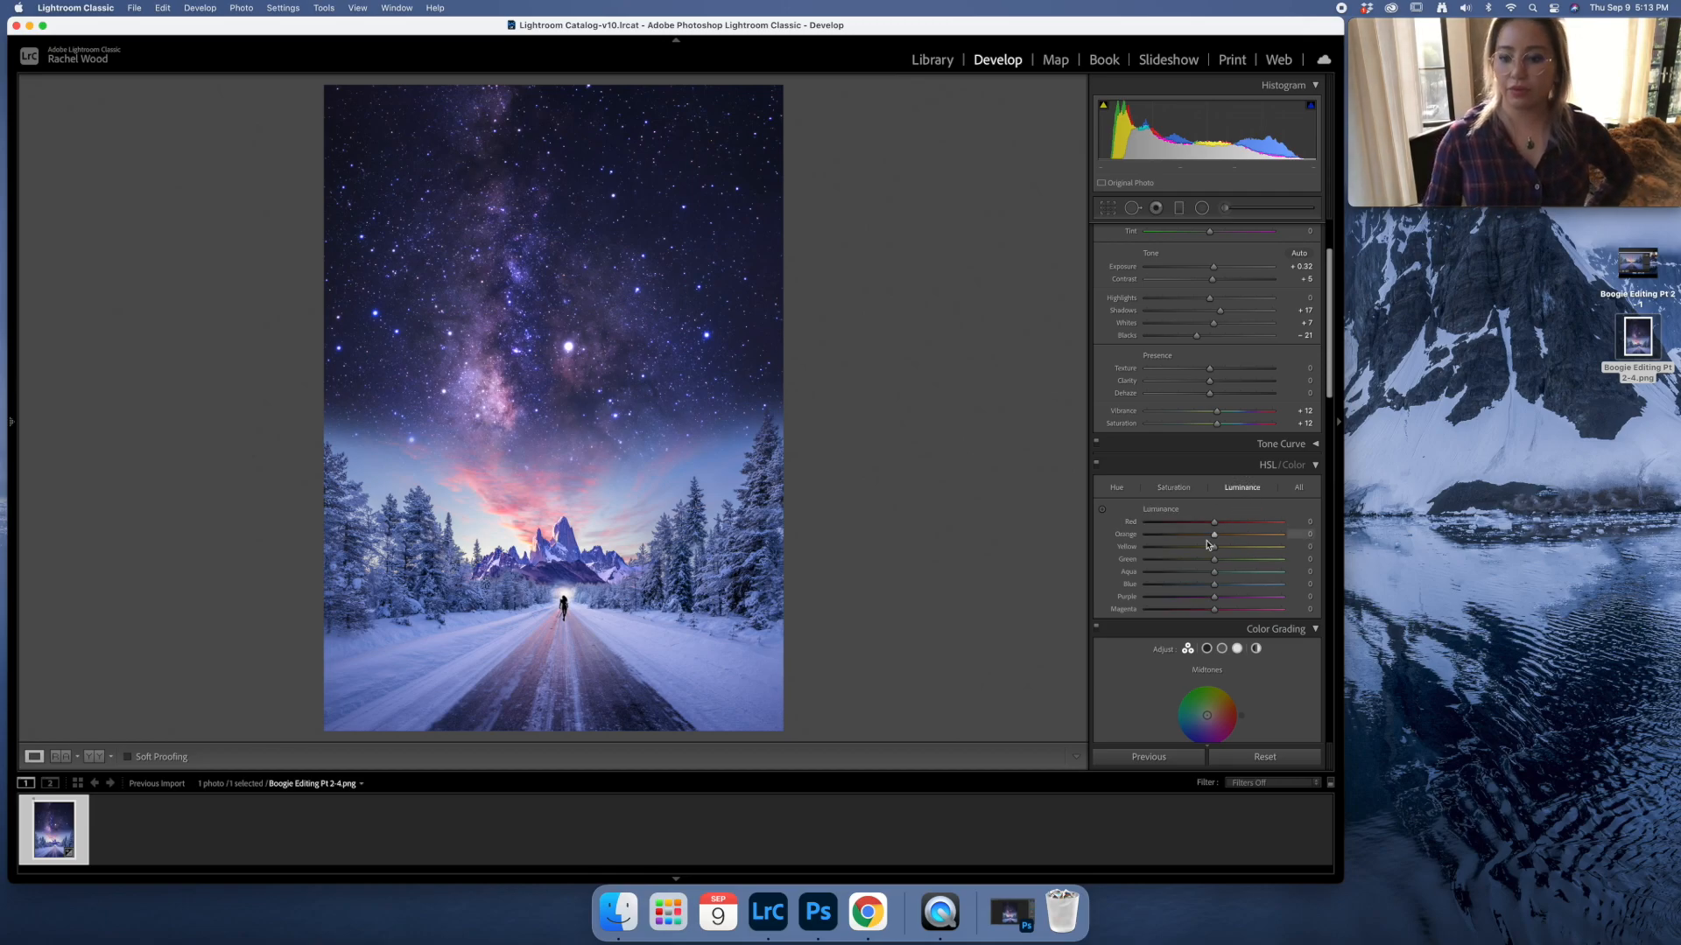
pyautogui.moveTo(1214, 525); pyautogui.dragTo(1220, 527)
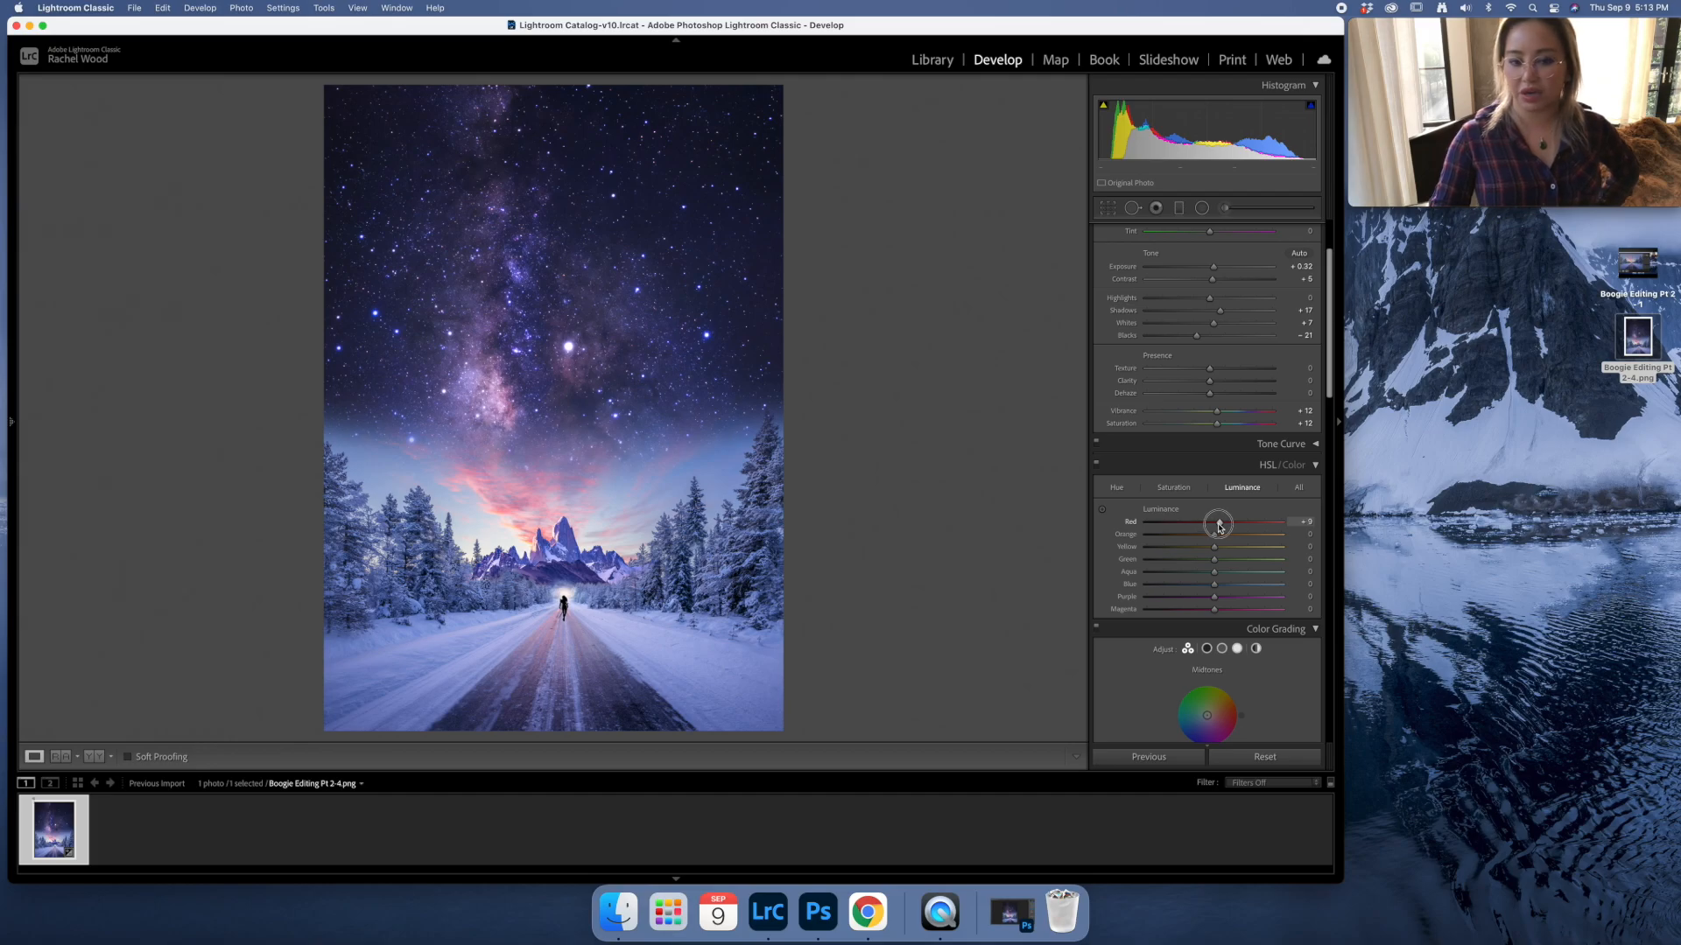
pyautogui.moveTo(1218, 526); pyautogui.dragTo(1222, 542)
pyautogui.doubleClick(1129, 522)
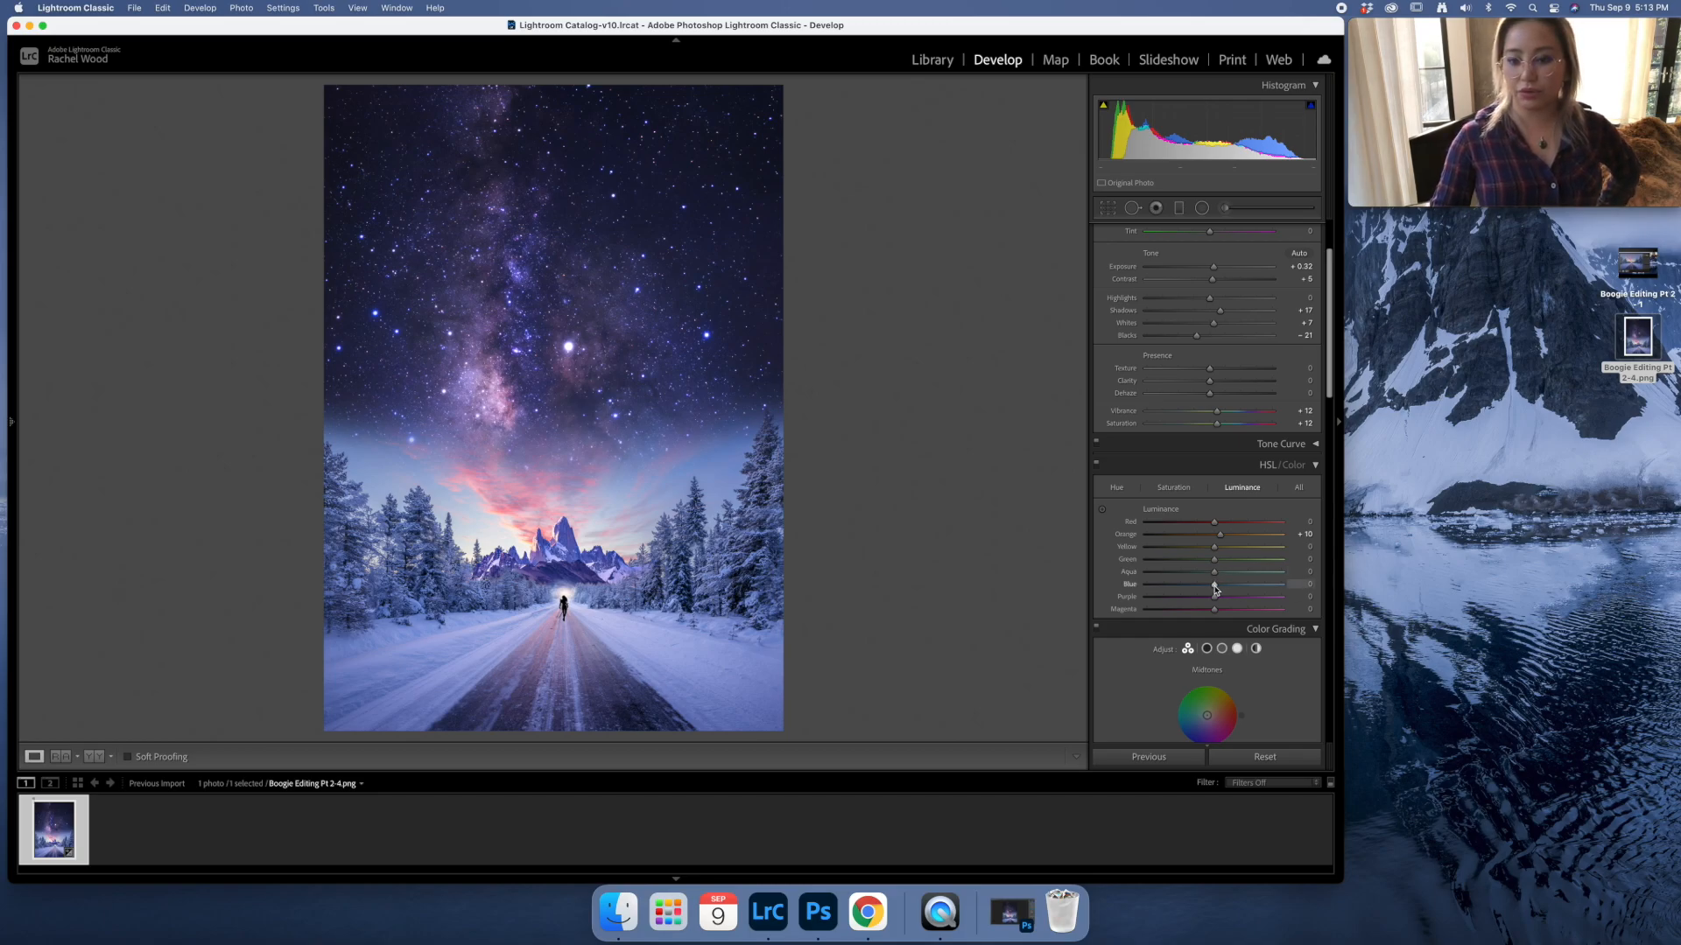
# Try brighter blues in HSL and settle their luminance at +2.
pyautogui.moveTo(1215, 588); pyautogui.dragTo(1280, 589)
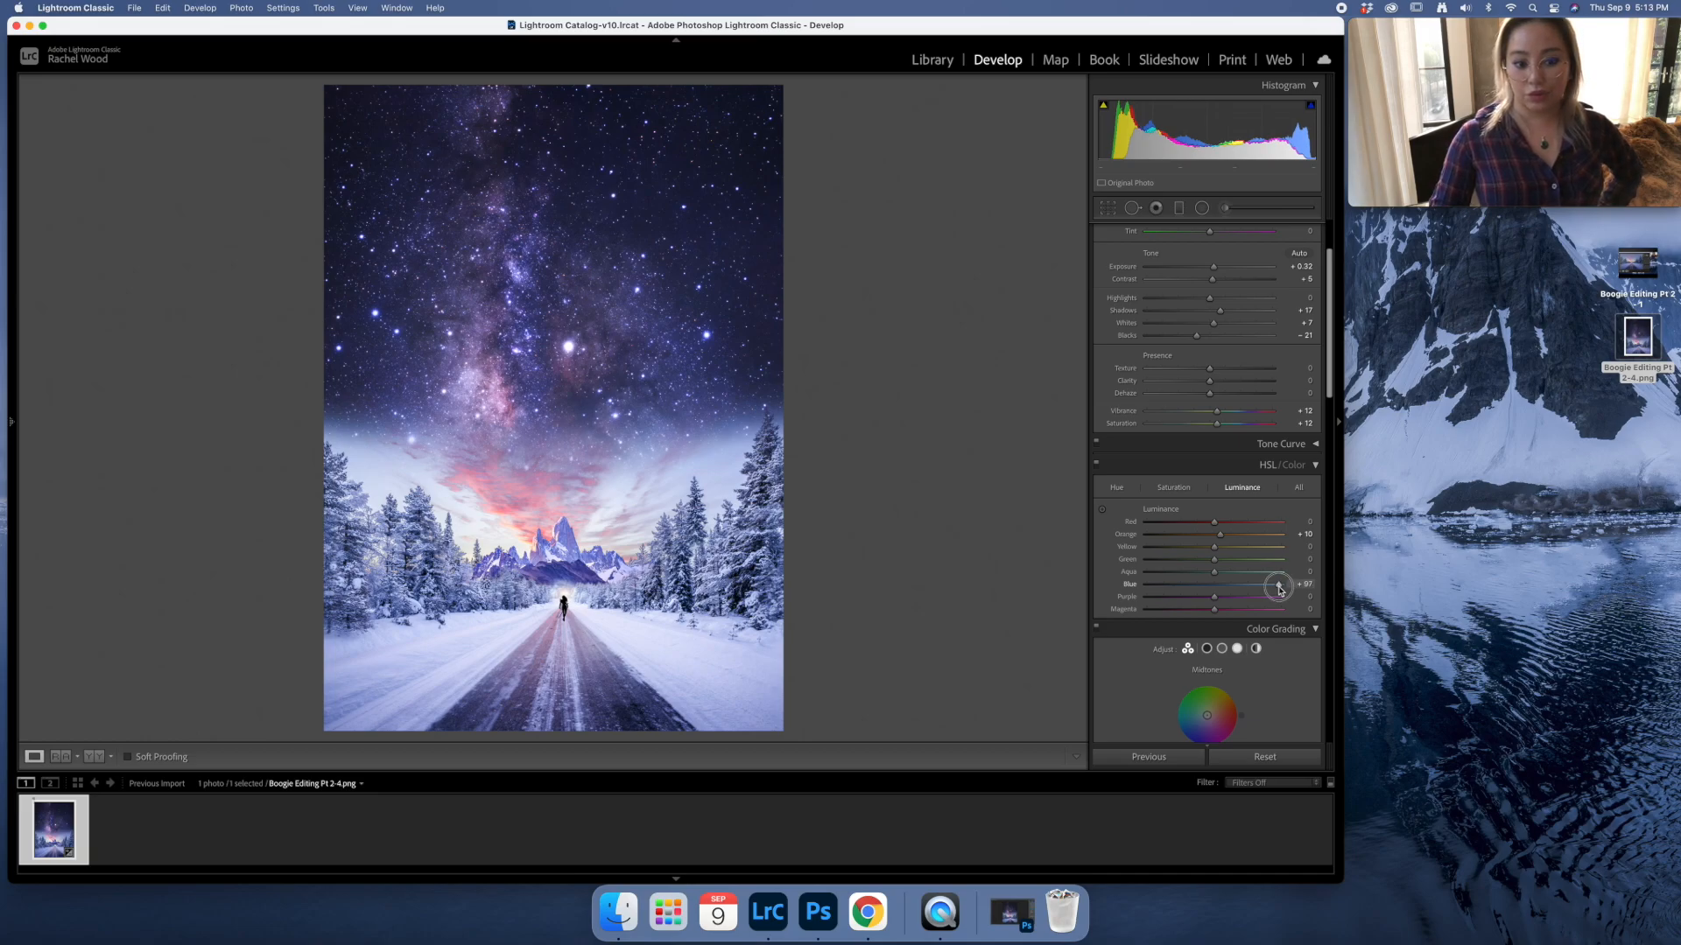
pyautogui.moveTo(1279, 589); pyautogui.dragTo(1243, 595)
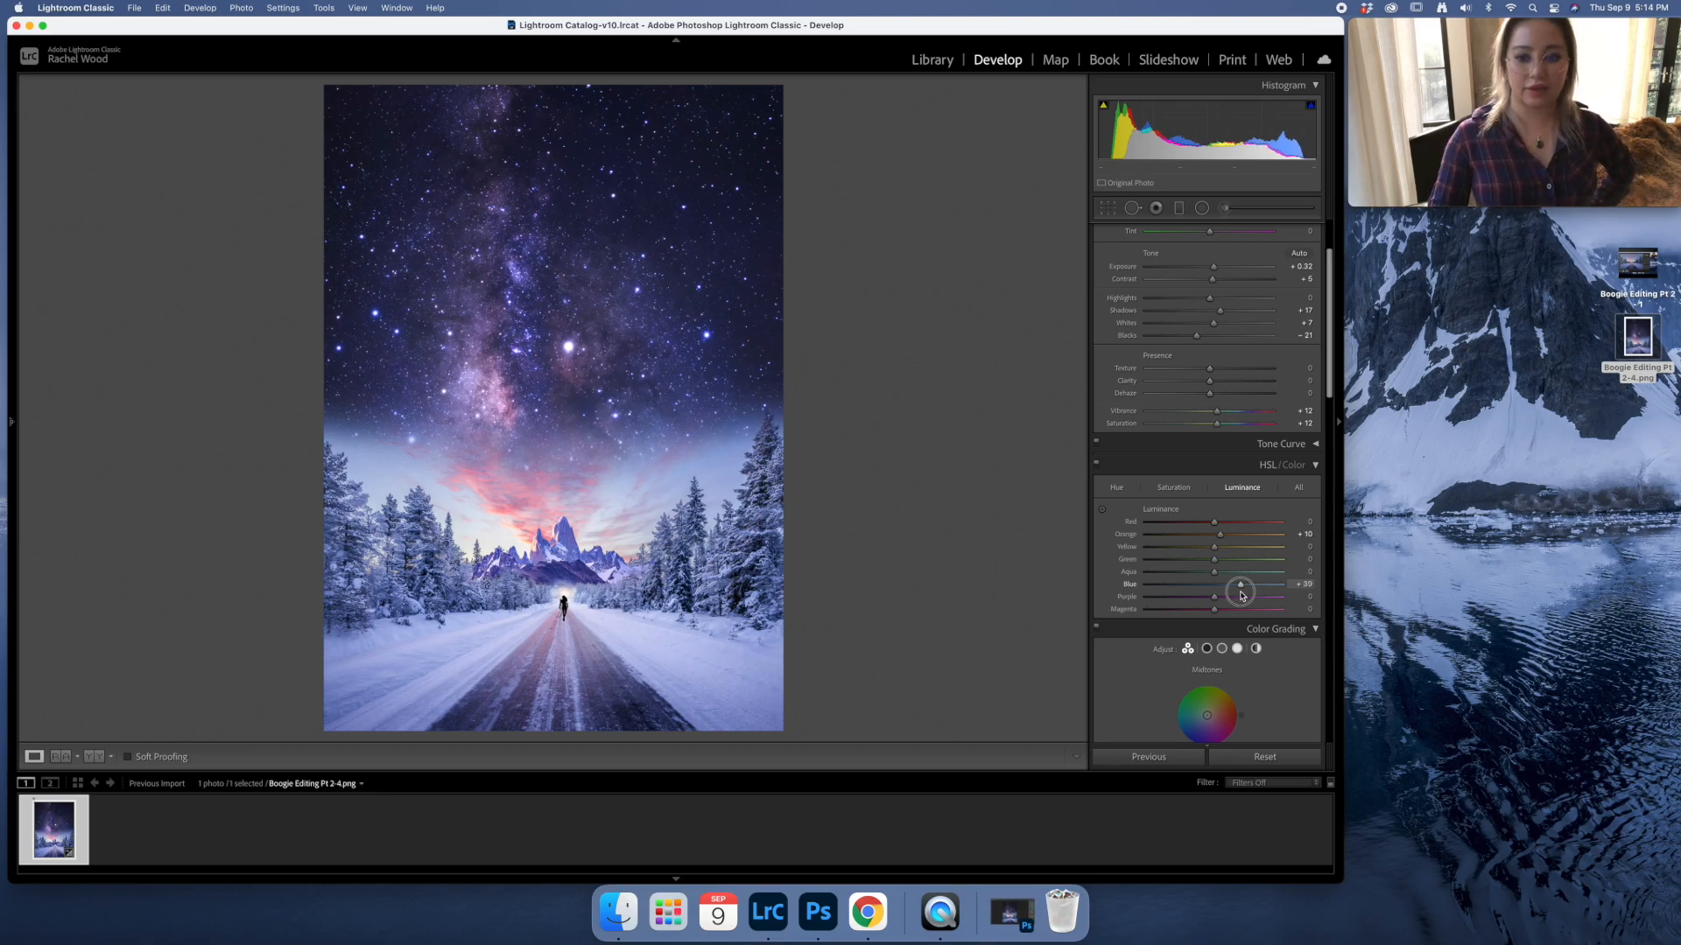
pyautogui.moveTo(1241, 596); pyautogui.dragTo(1212, 589)
pyautogui.click(1173, 489)
pyautogui.click(1242, 487)
pyautogui.moveTo(1213, 591)
pyautogui.mouseDown()
pyautogui.moveTo(1238, 585)
pyautogui.moveTo(1156, 597)
pyautogui.moveTo(1216, 599)
pyautogui.mouseUp()
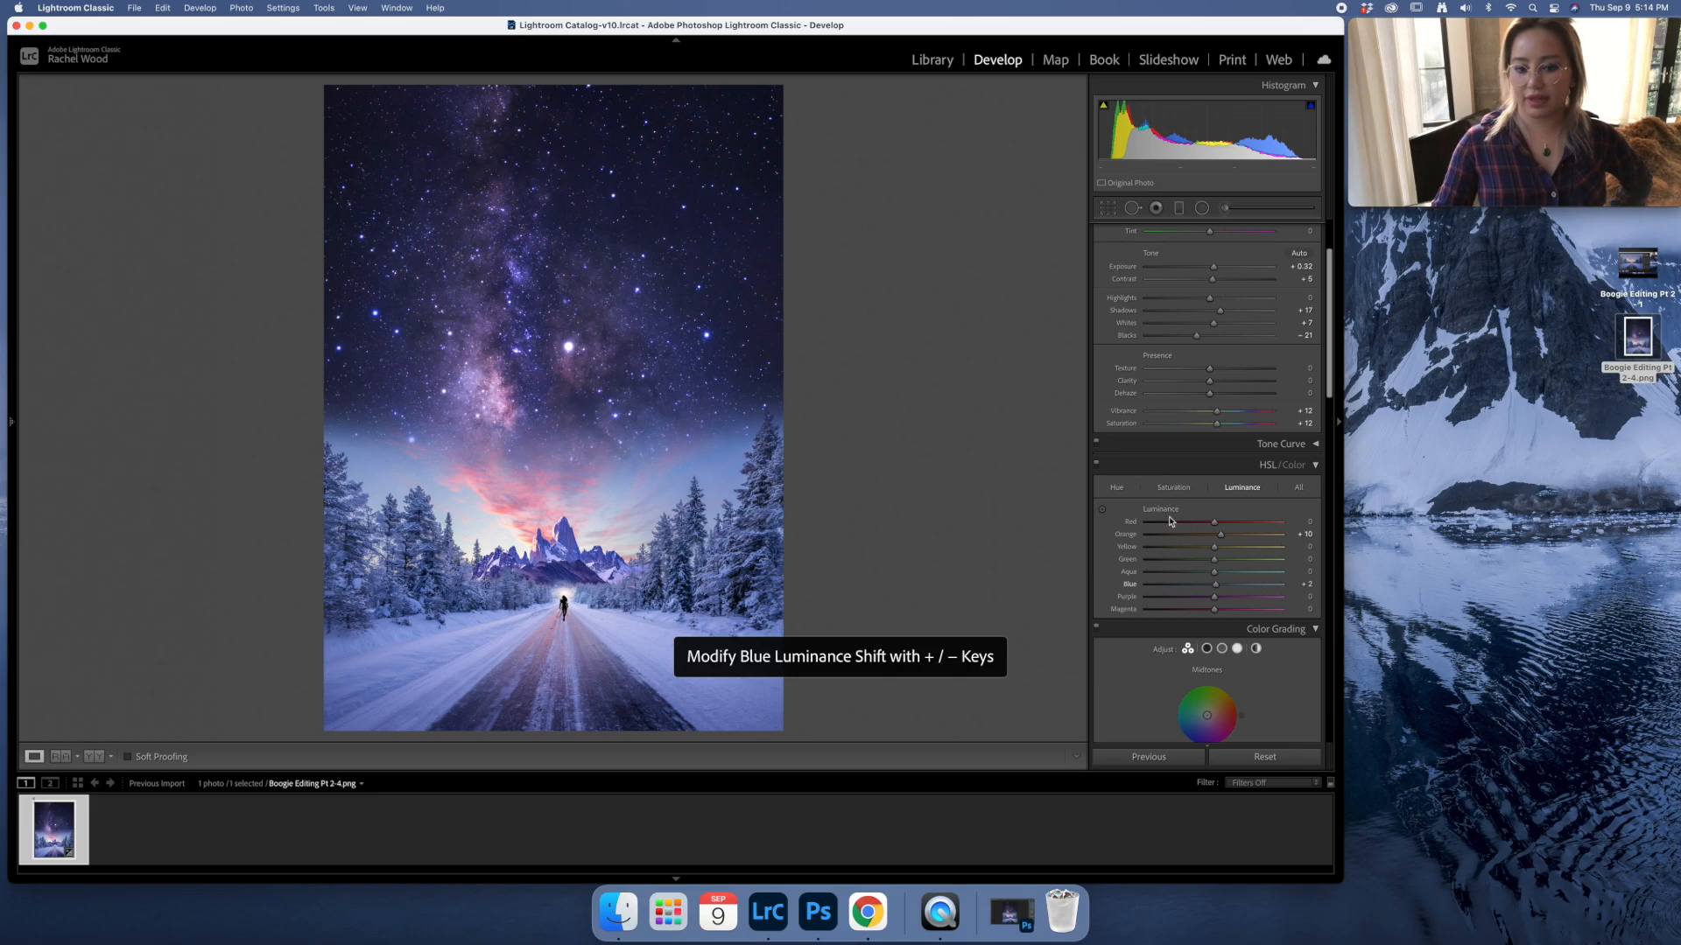
# Try HSL blue saturation at -100 and return it to 0.
pyautogui.click(1174, 488)
pyautogui.click(1182, 587)
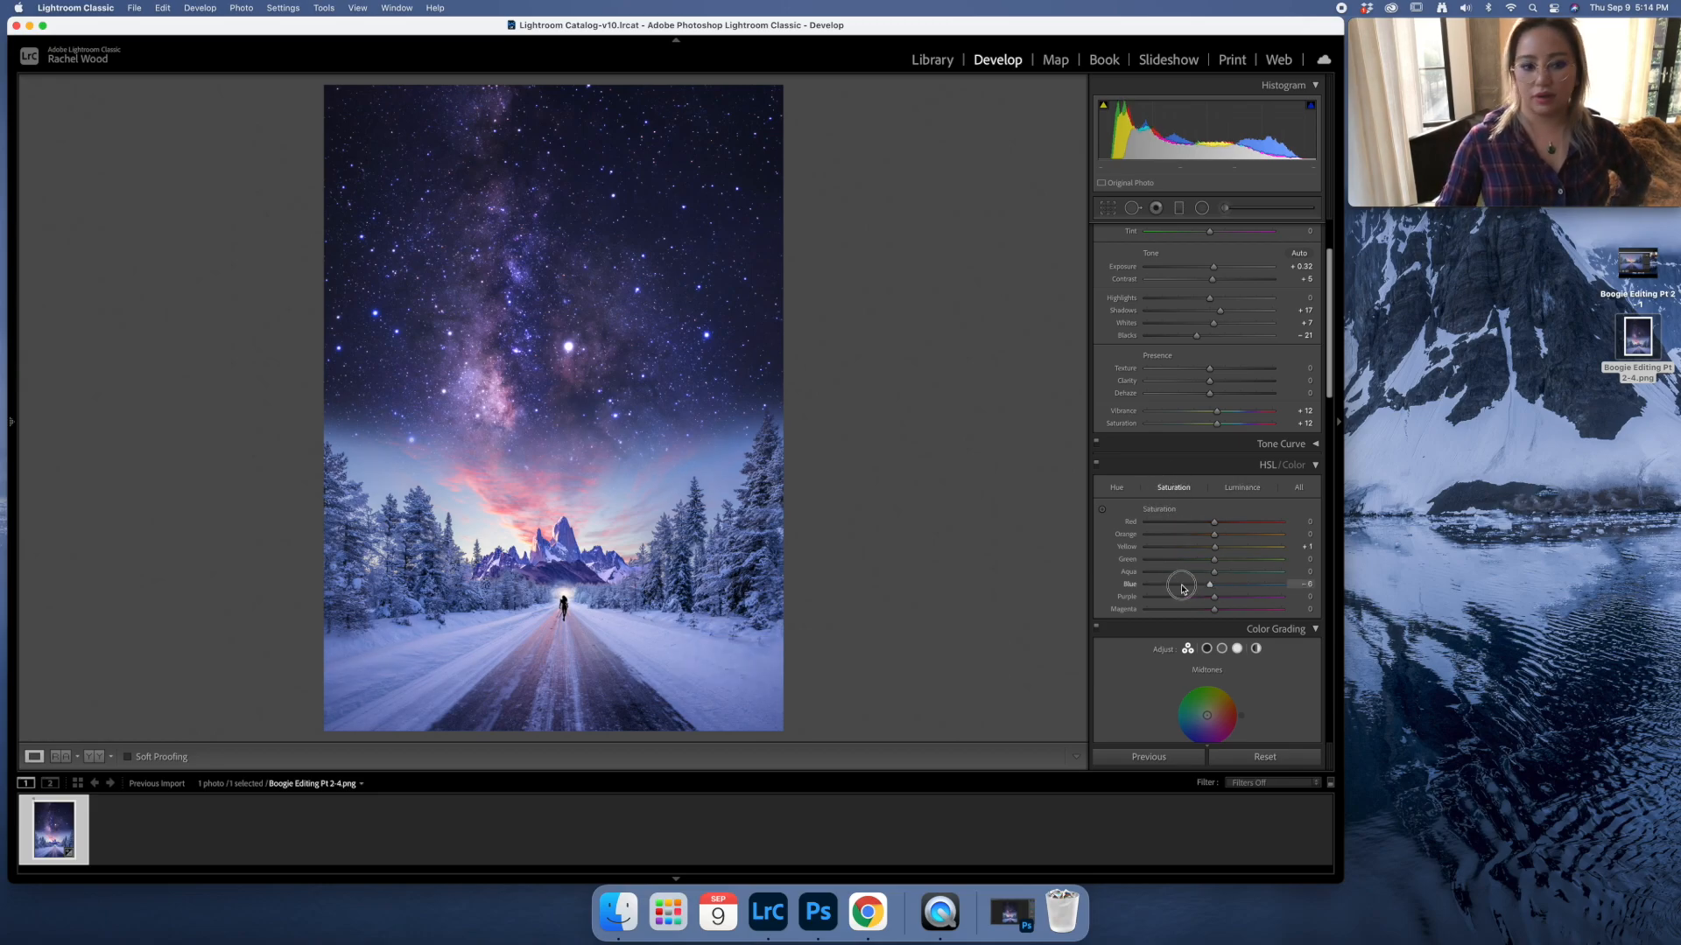
pyautogui.moveTo(1182, 588); pyautogui.dragTo(1067, 589)
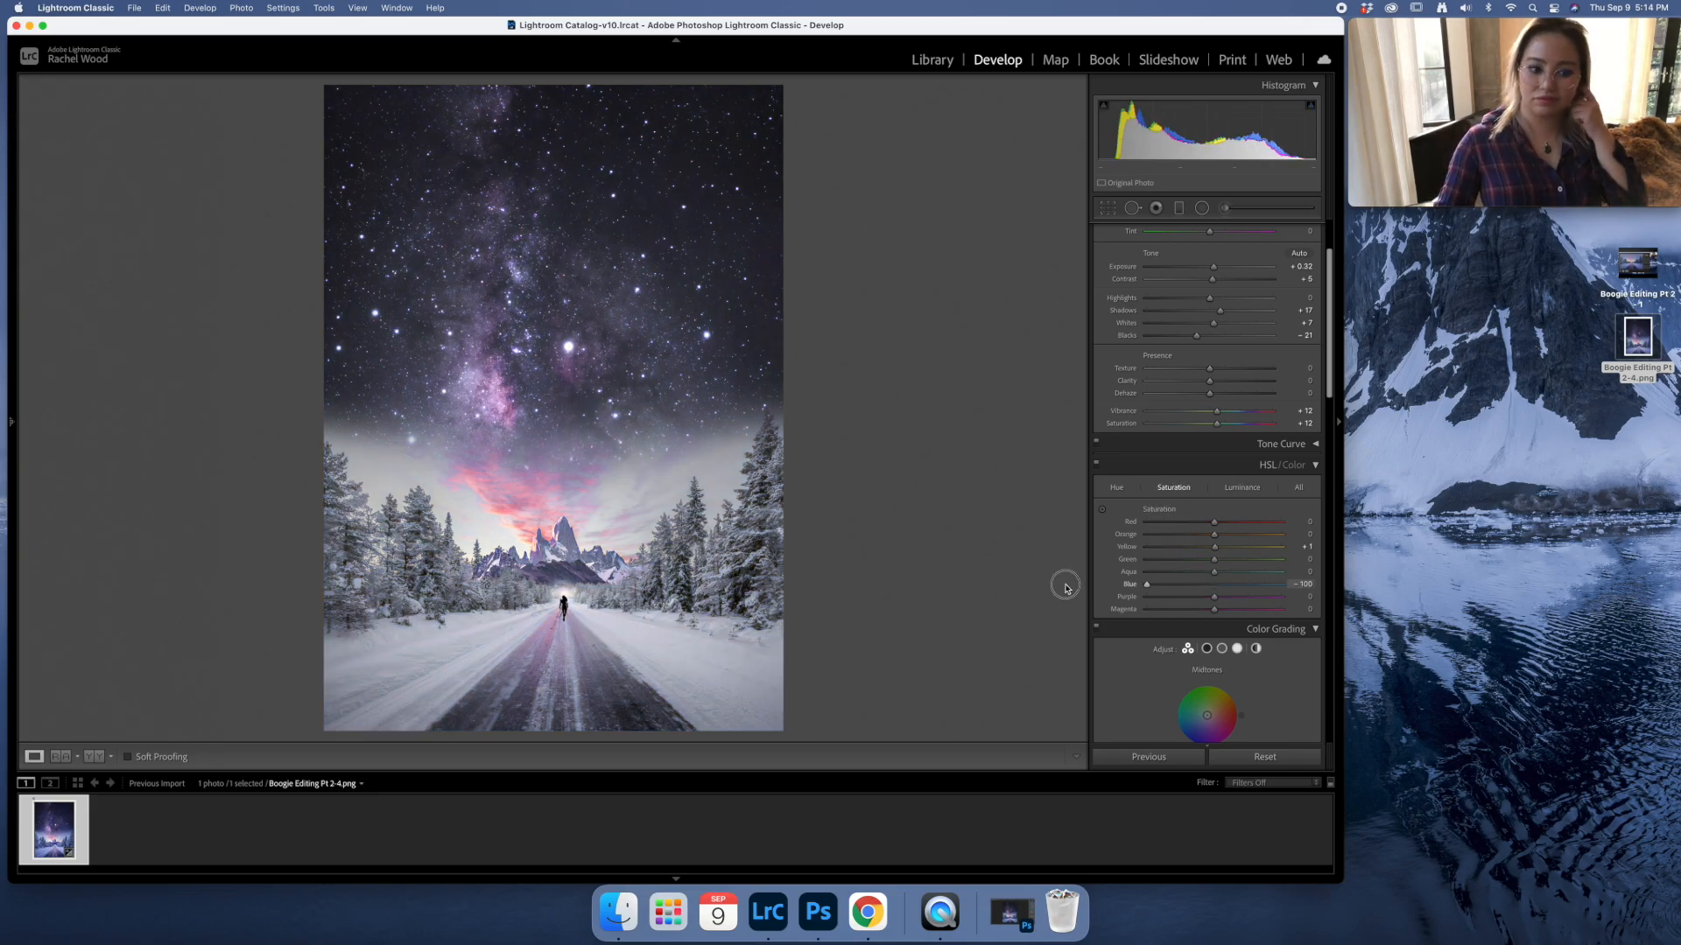
pyautogui.moveTo(1066, 588); pyautogui.dragTo(1216, 597)
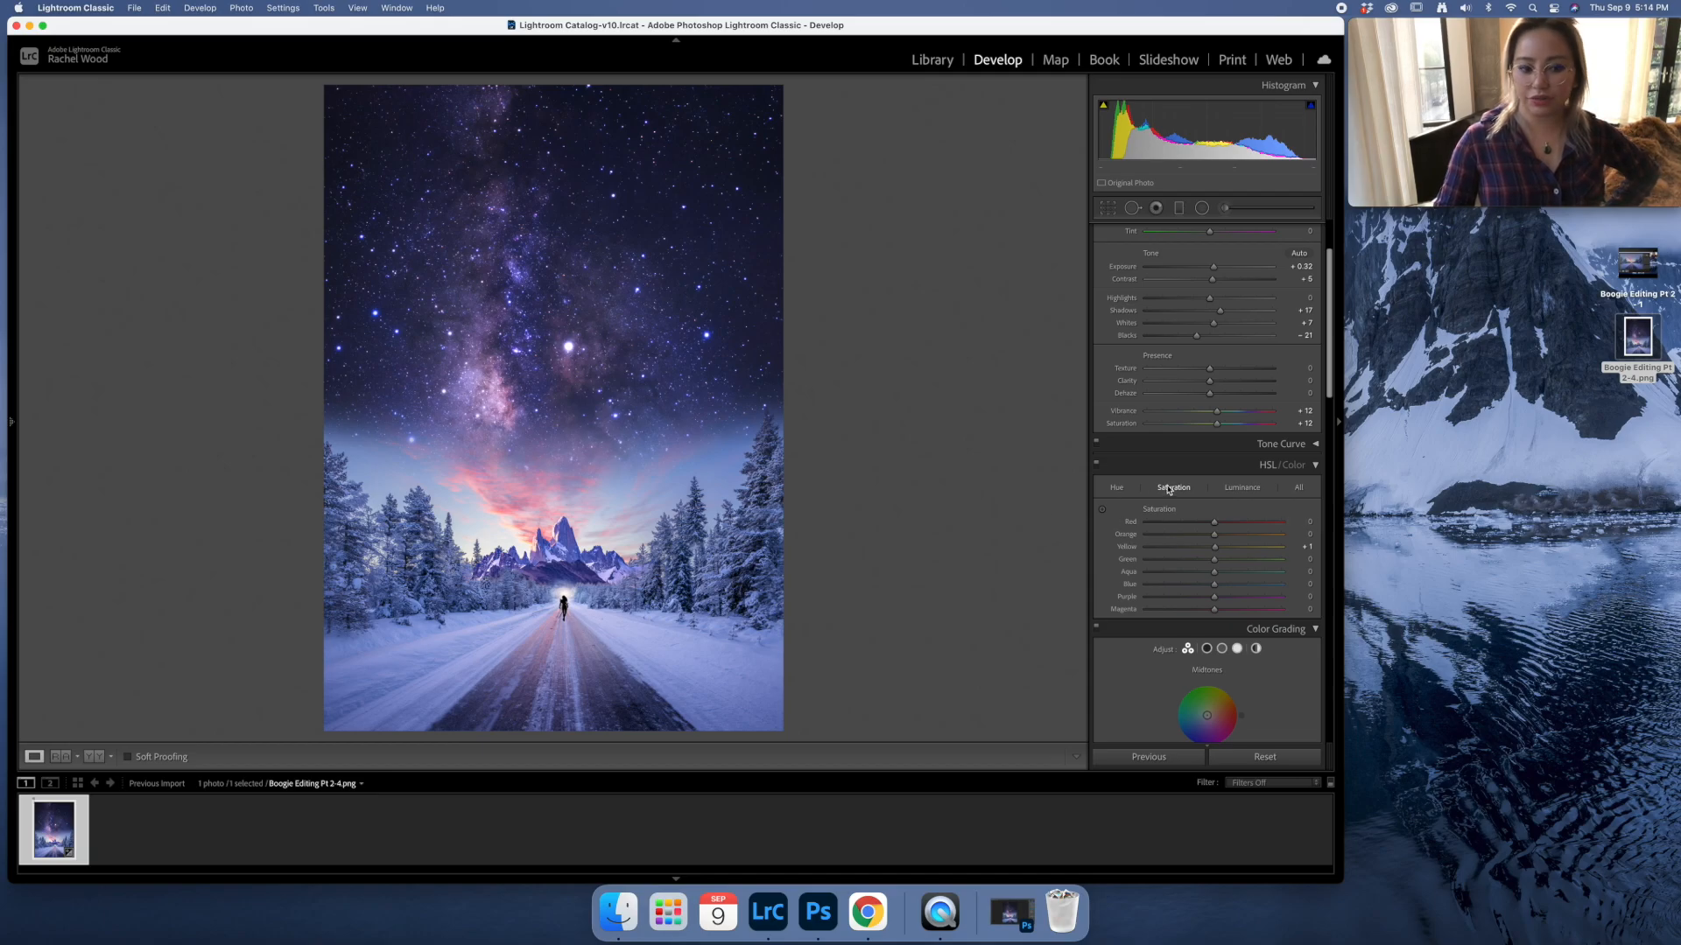
# Set HSL luminance to +12 for blue and +6 for purple.
pyautogui.click(1116, 488)
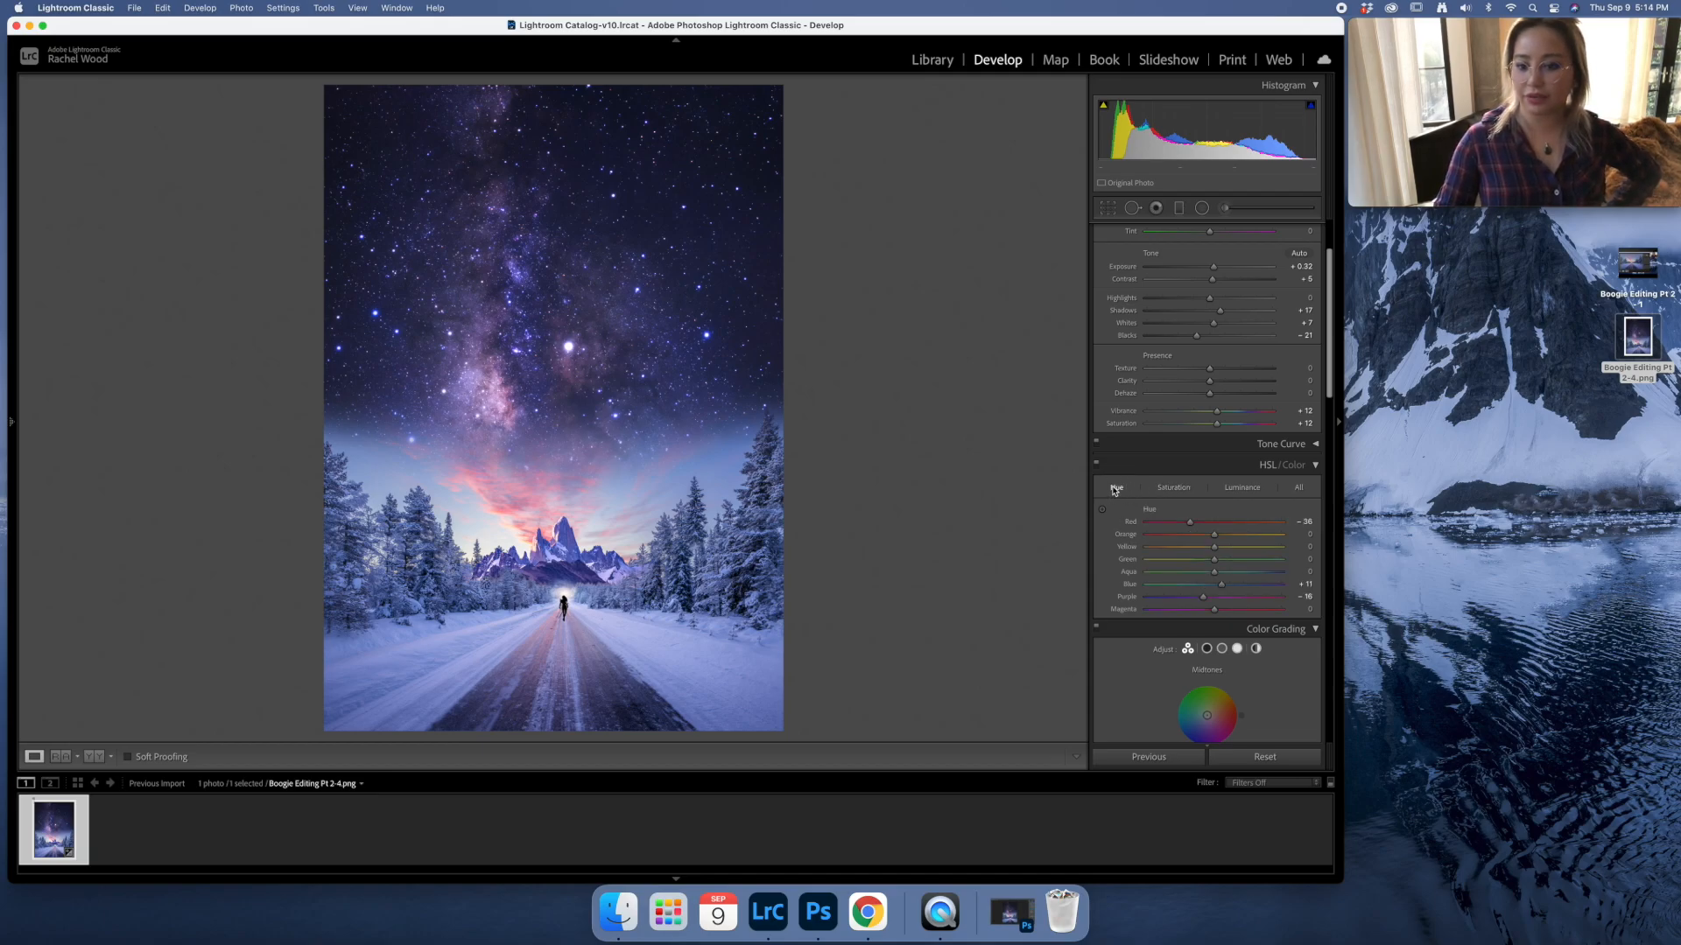
pyautogui.click(1242, 487)
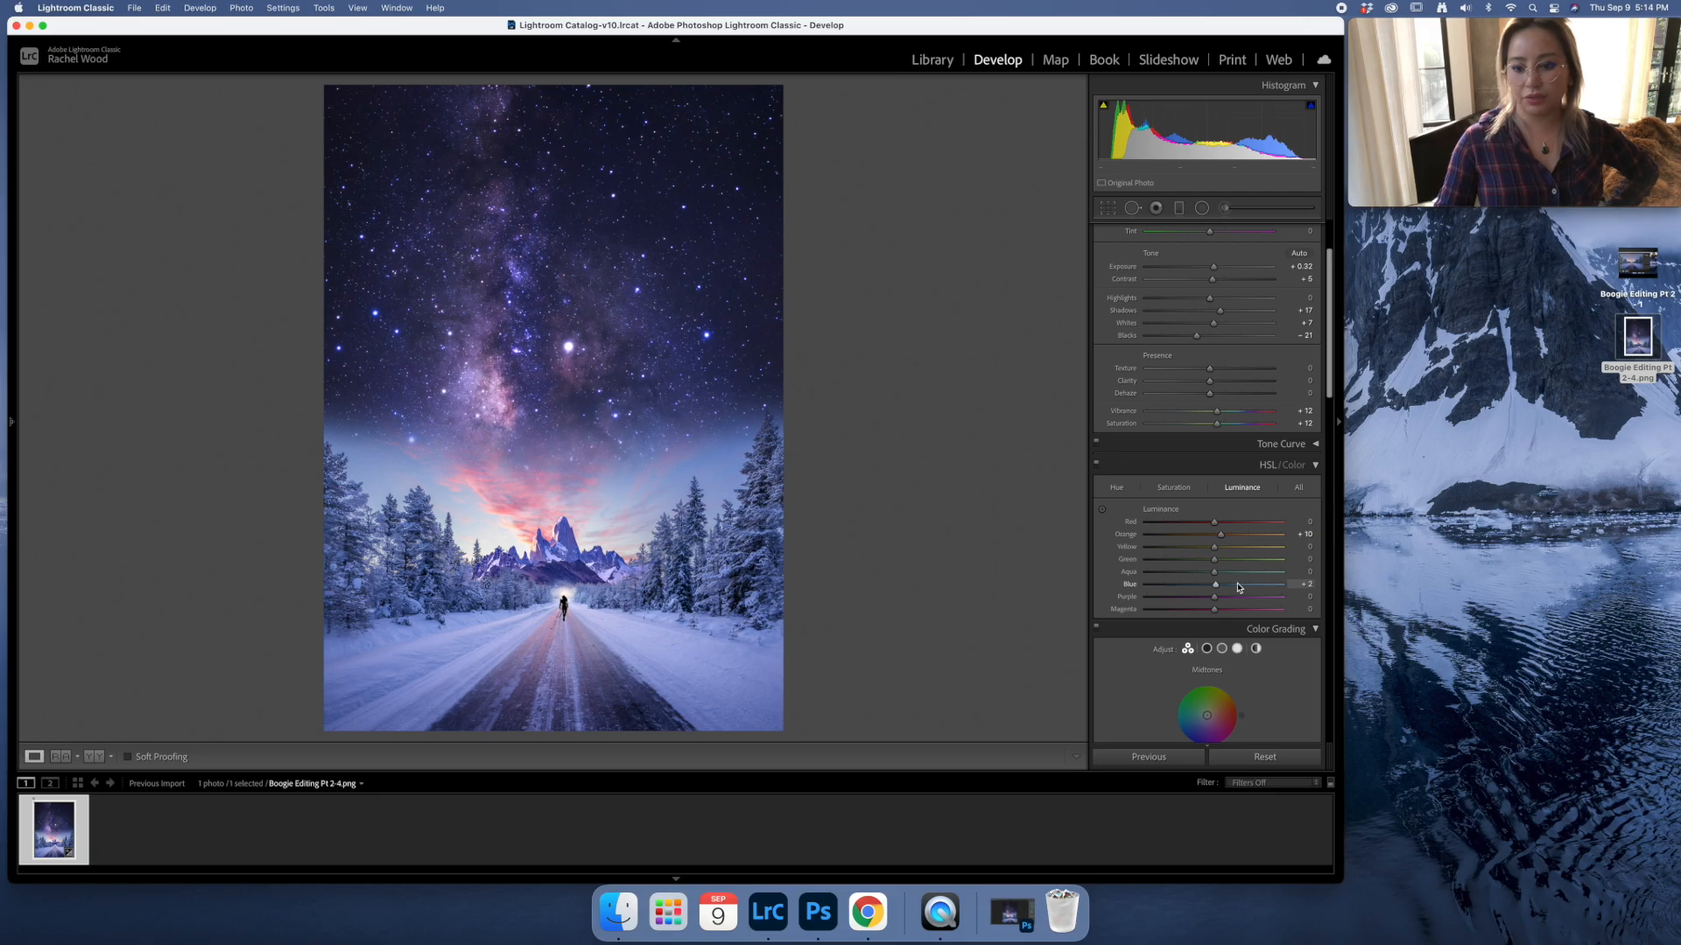
pyautogui.moveTo(1218, 587); pyautogui.dragTo(1217, 607)
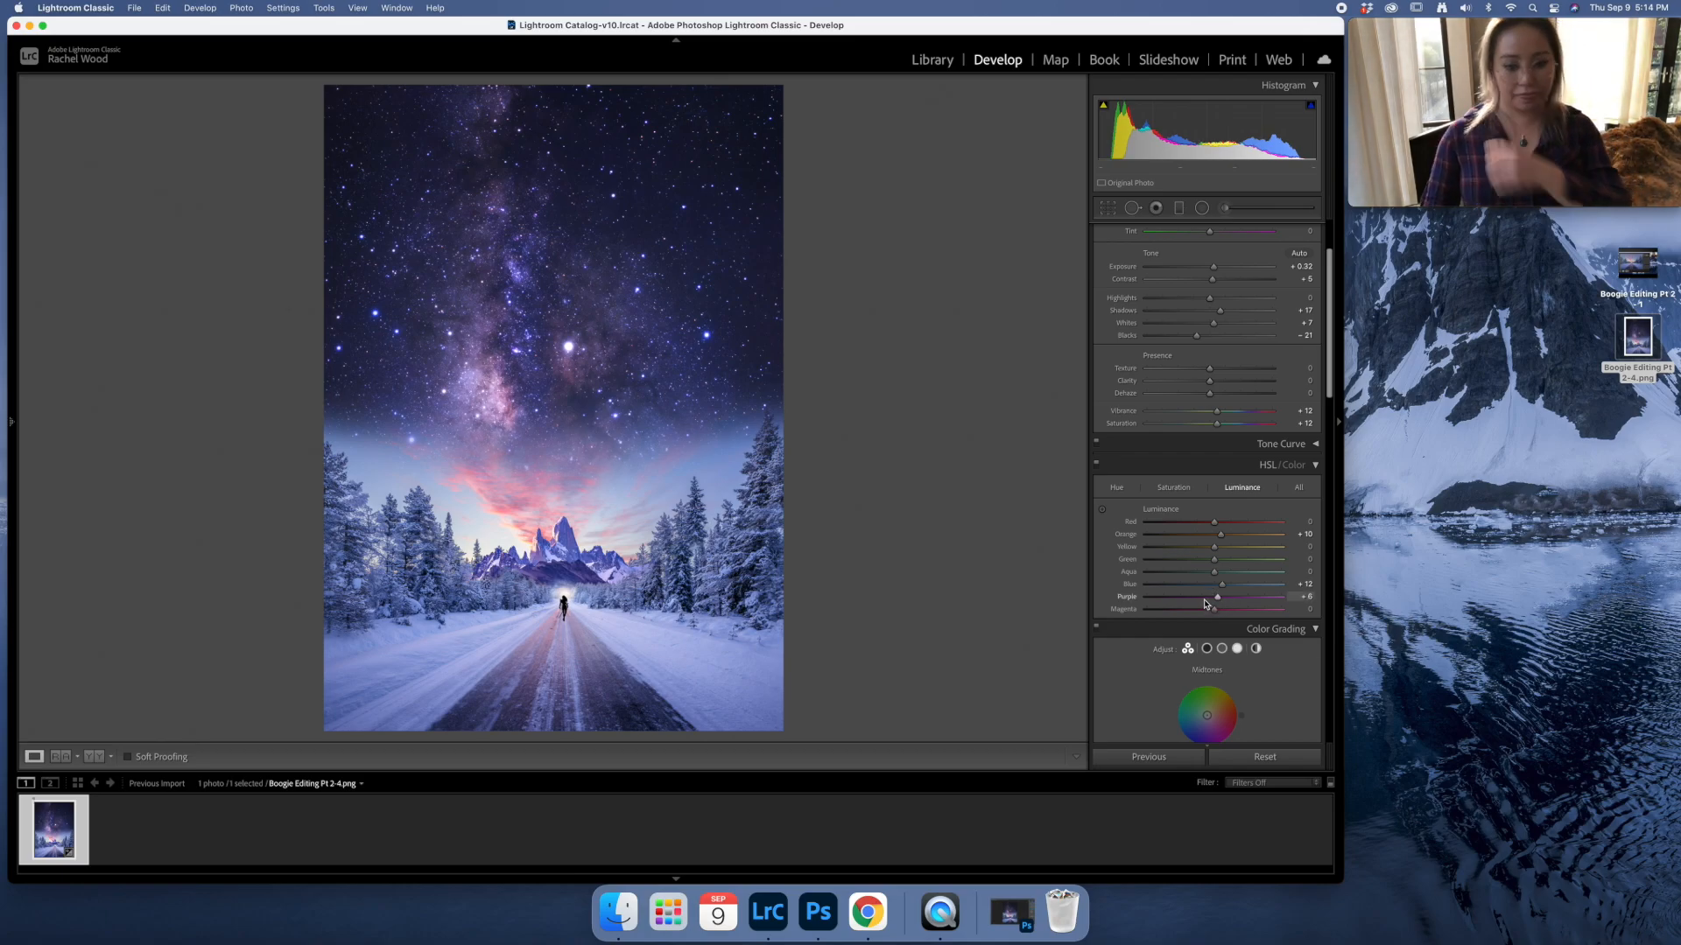
# Try orange midtones, pink highlights and blue shadows in Color Grading, and reset all three wheels.
pyautogui.scroll(-5, 1212, 617)
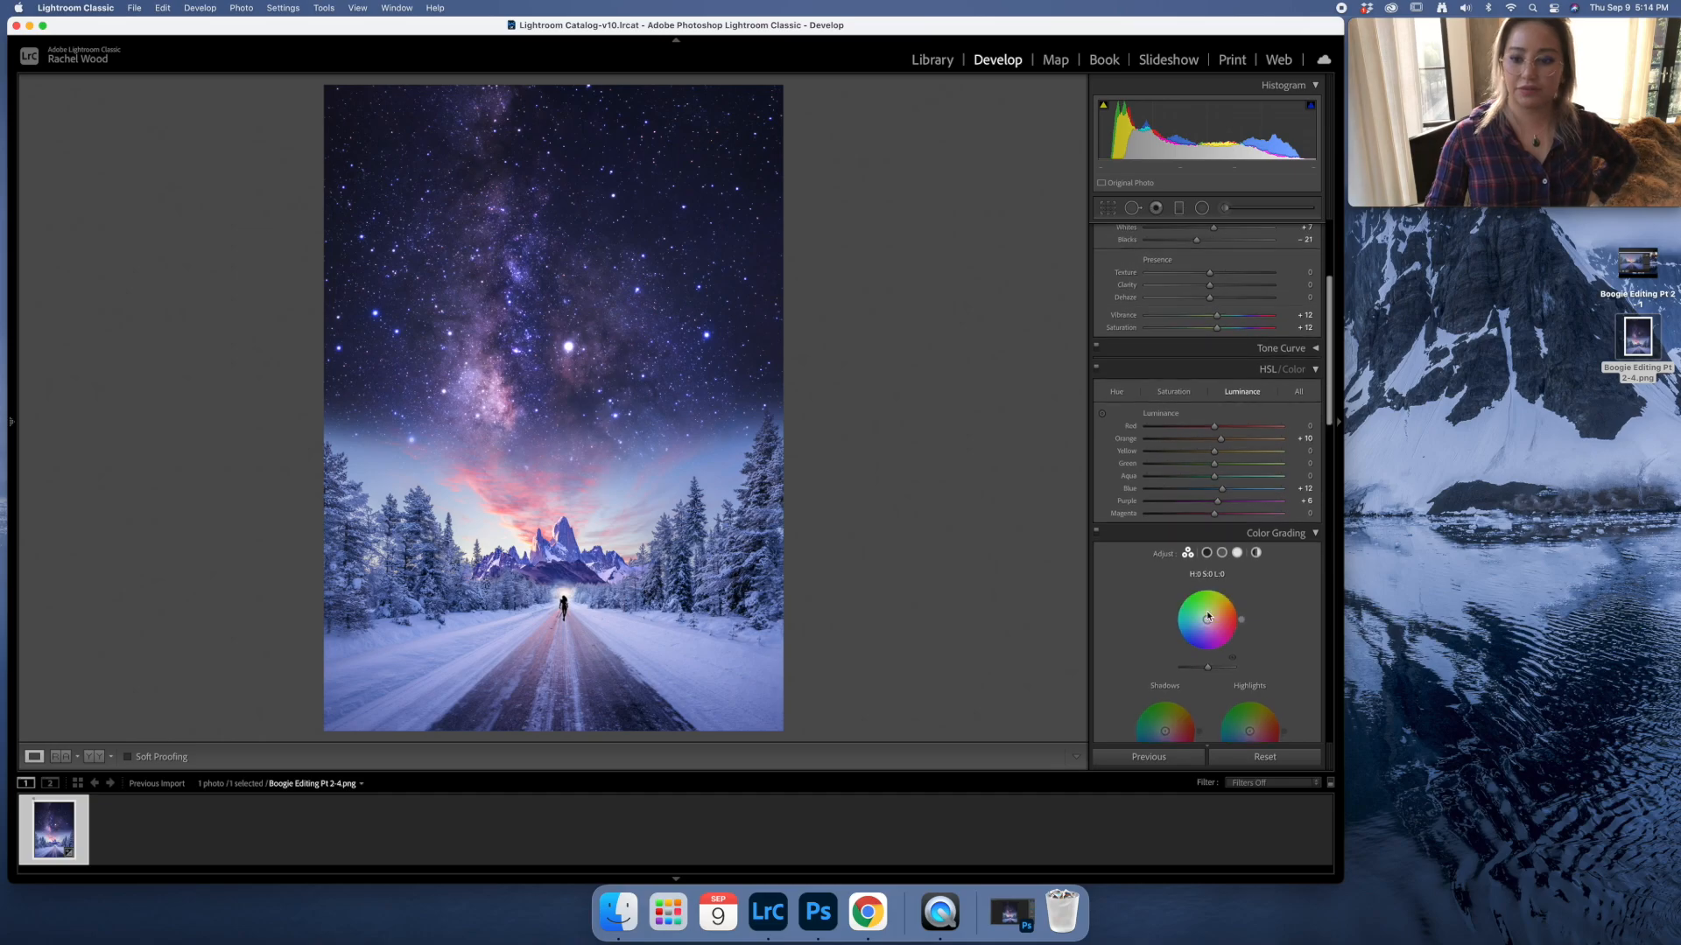
pyautogui.scroll(-2, 1176, 622)
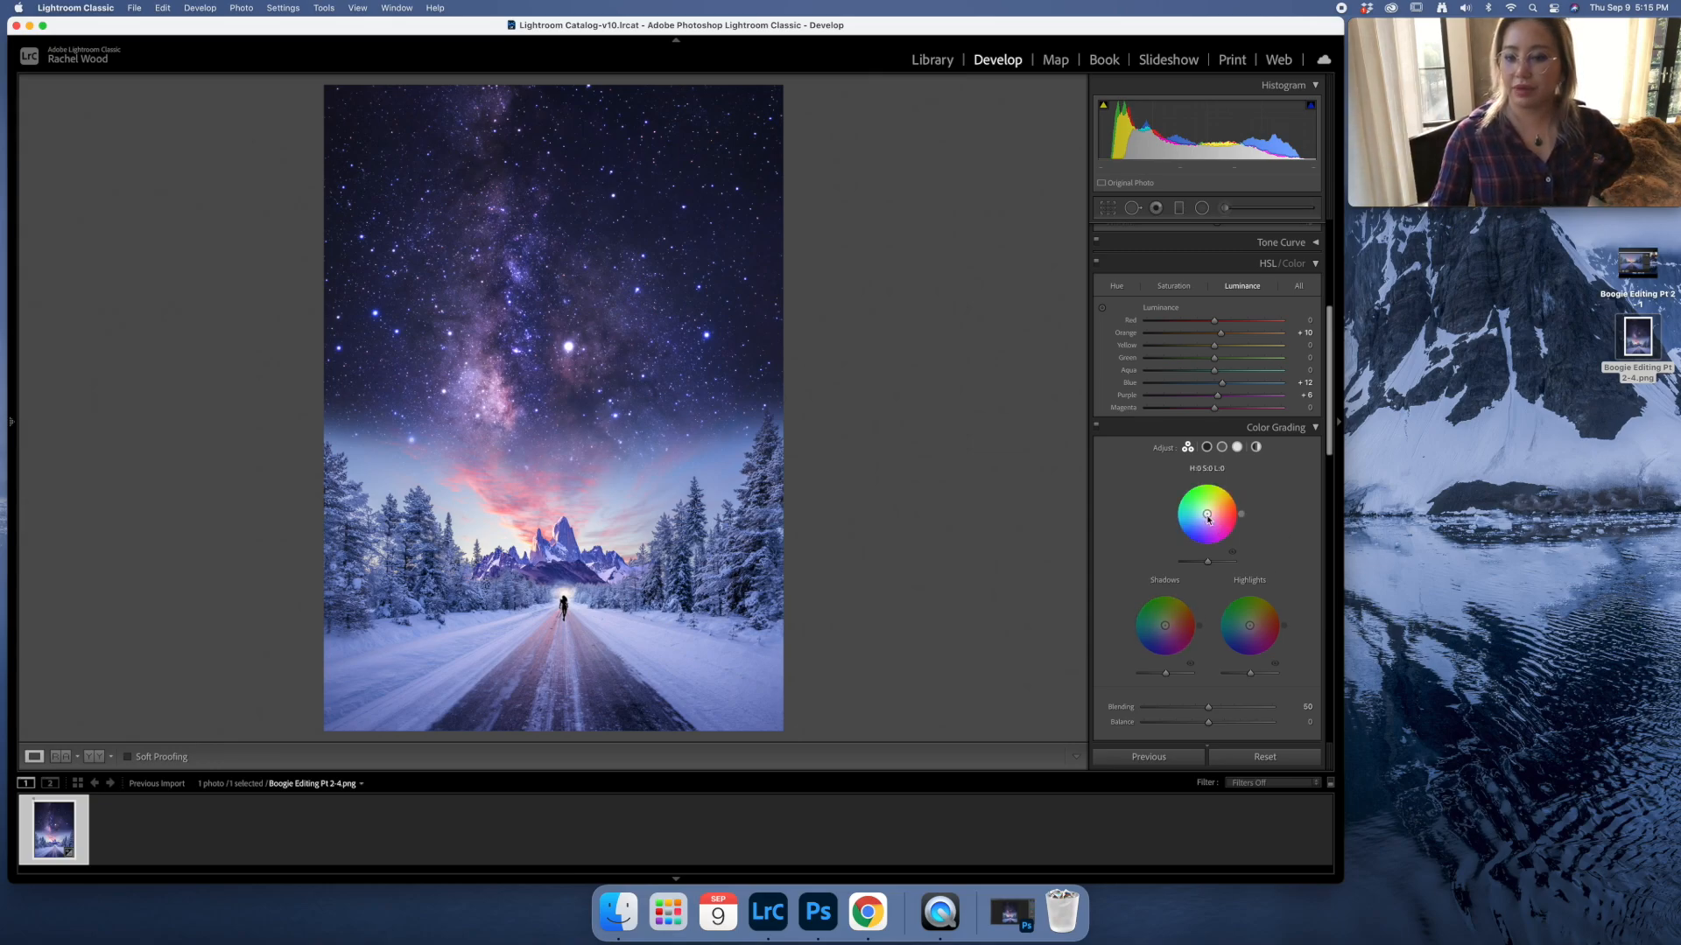
pyautogui.moveTo(1206, 514); pyautogui.dragTo(1209, 512)
pyautogui.moveTo(1212, 513); pyautogui.dragTo(1207, 513)
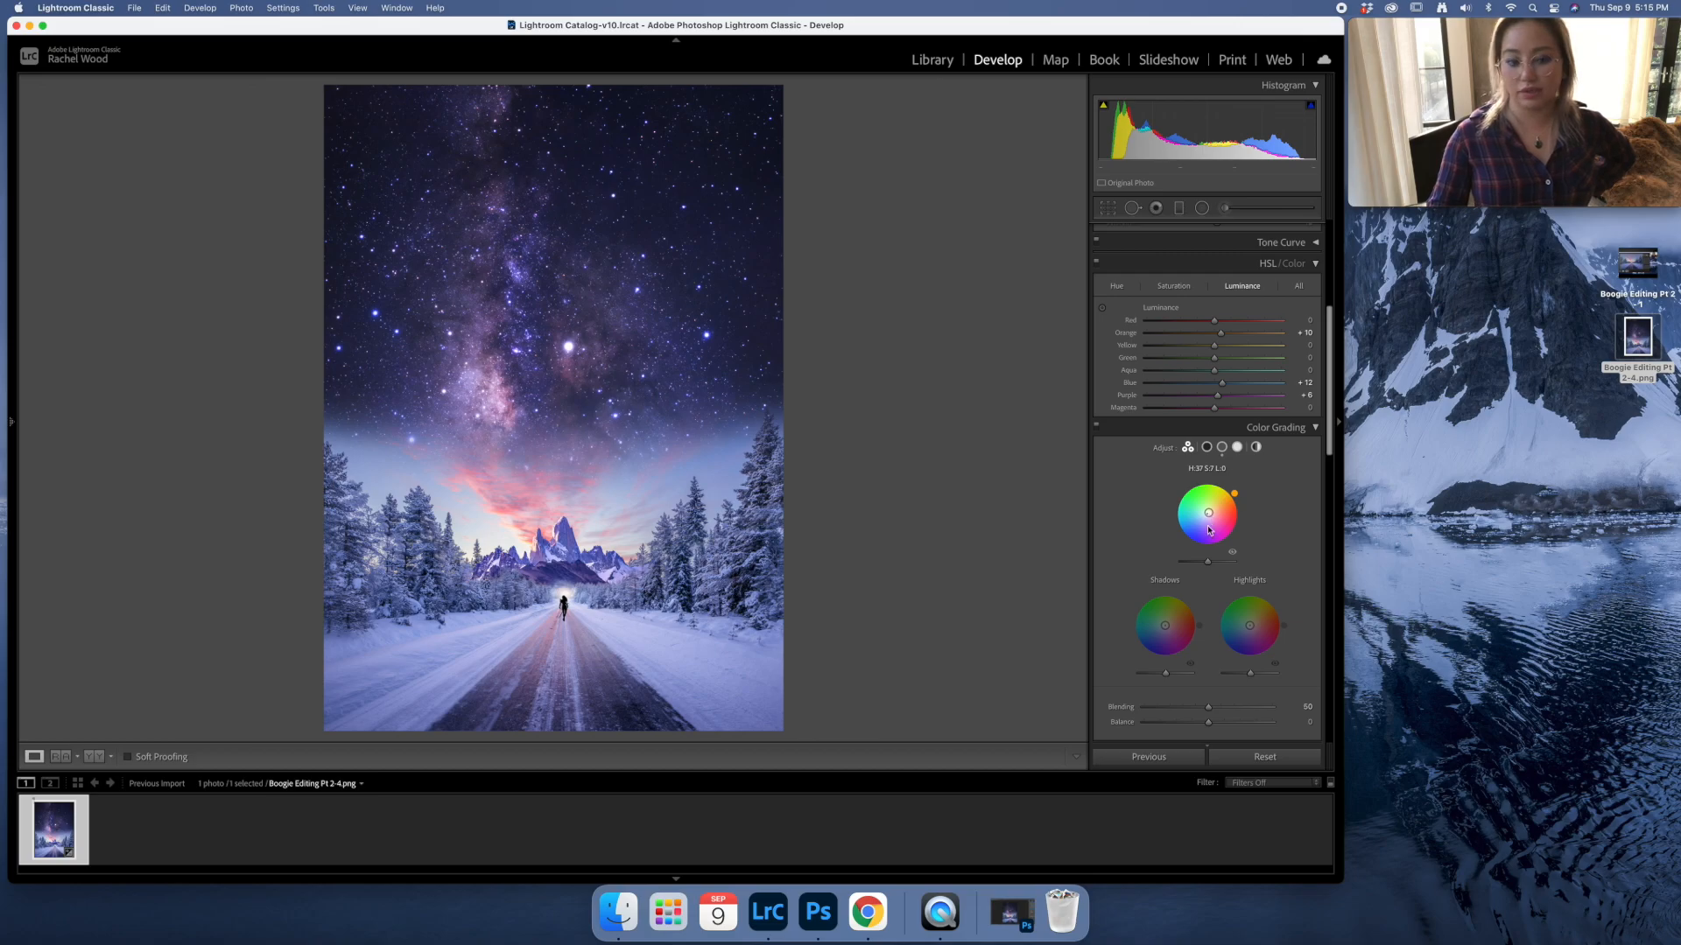
pyautogui.moveTo(1252, 628); pyautogui.dragTo(1252, 629)
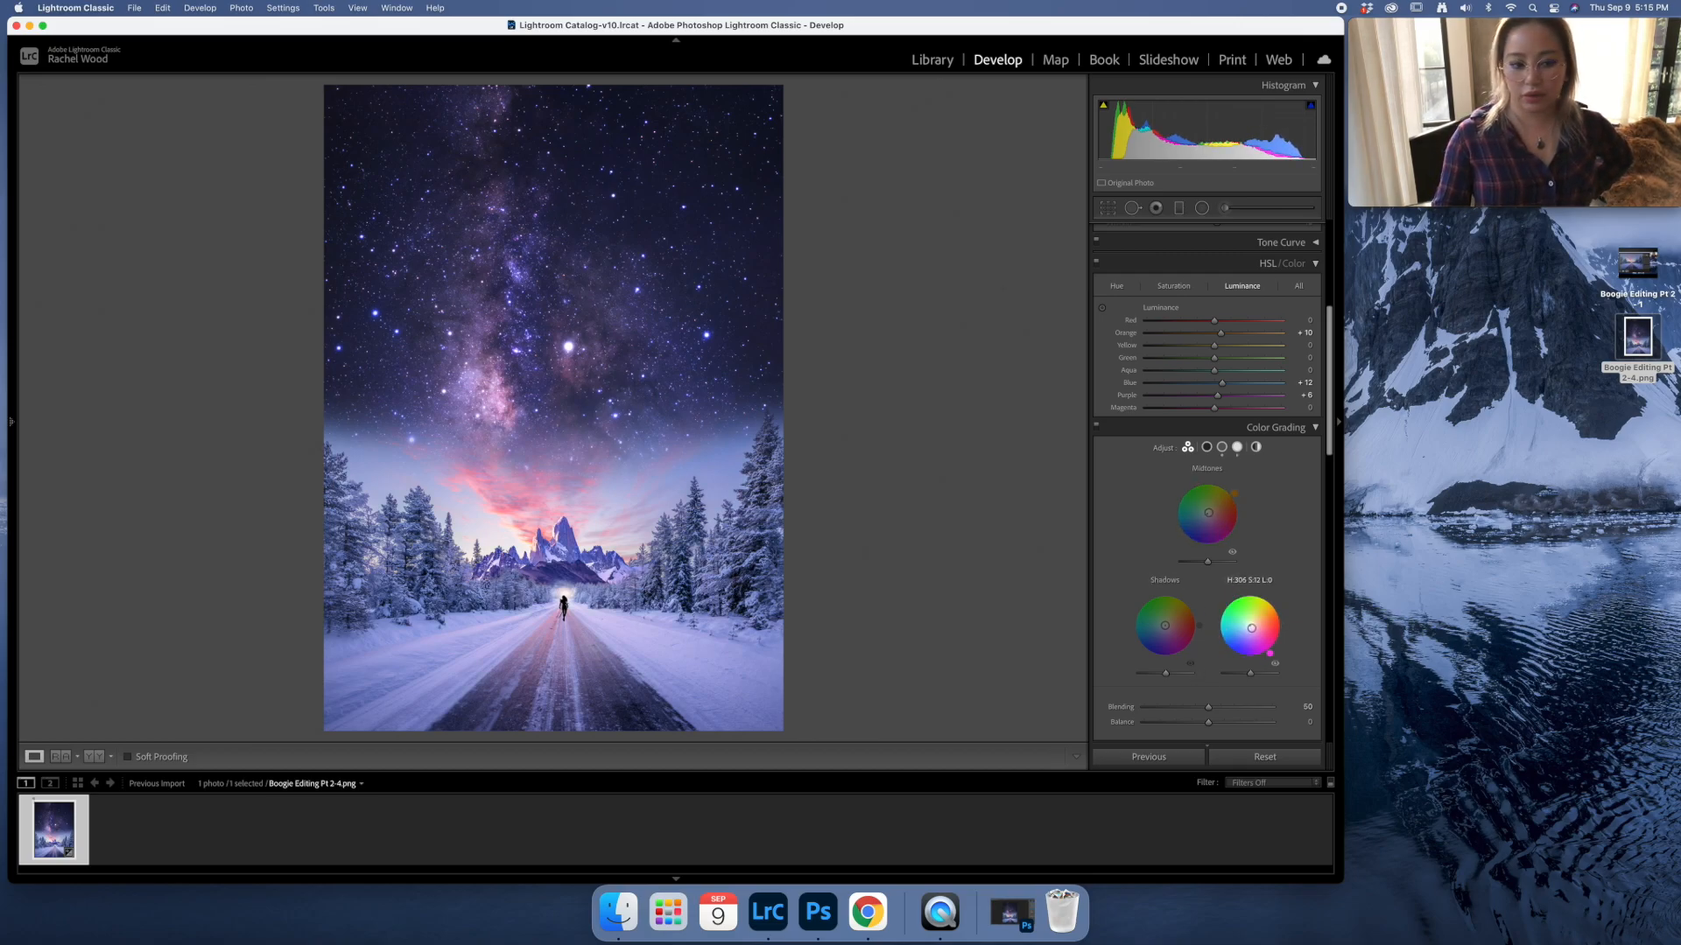
pyautogui.moveTo(1252, 628); pyautogui.dragTo(1251, 627)
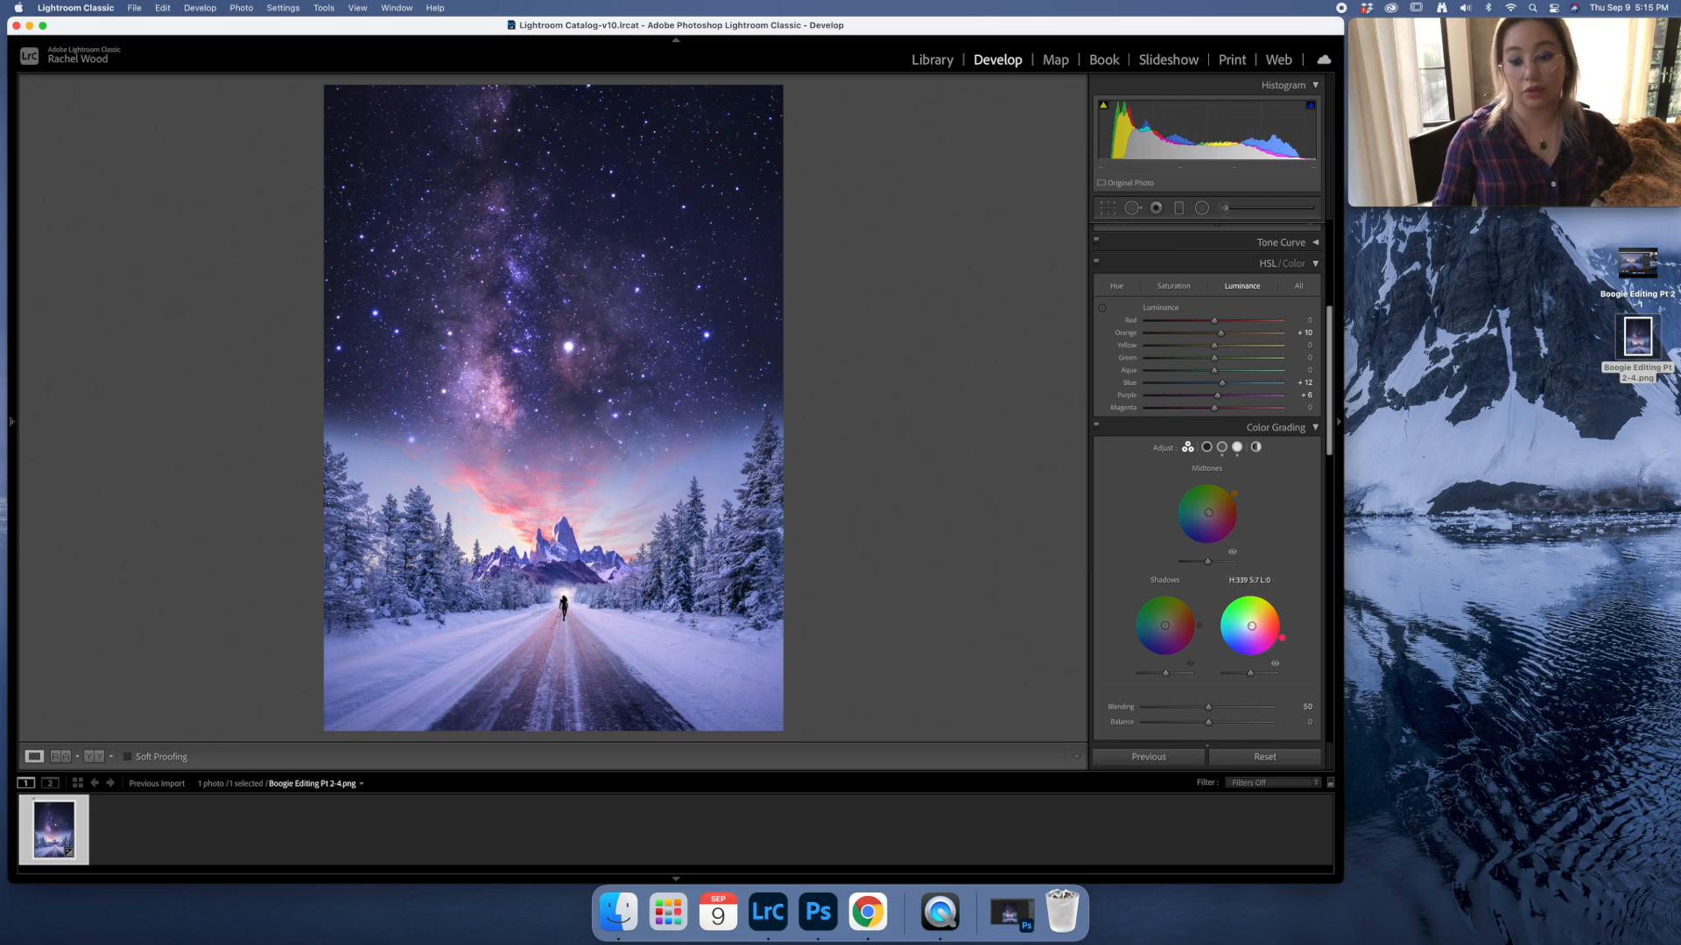
pyautogui.moveTo(1165, 625); pyautogui.dragTo(1160, 627)
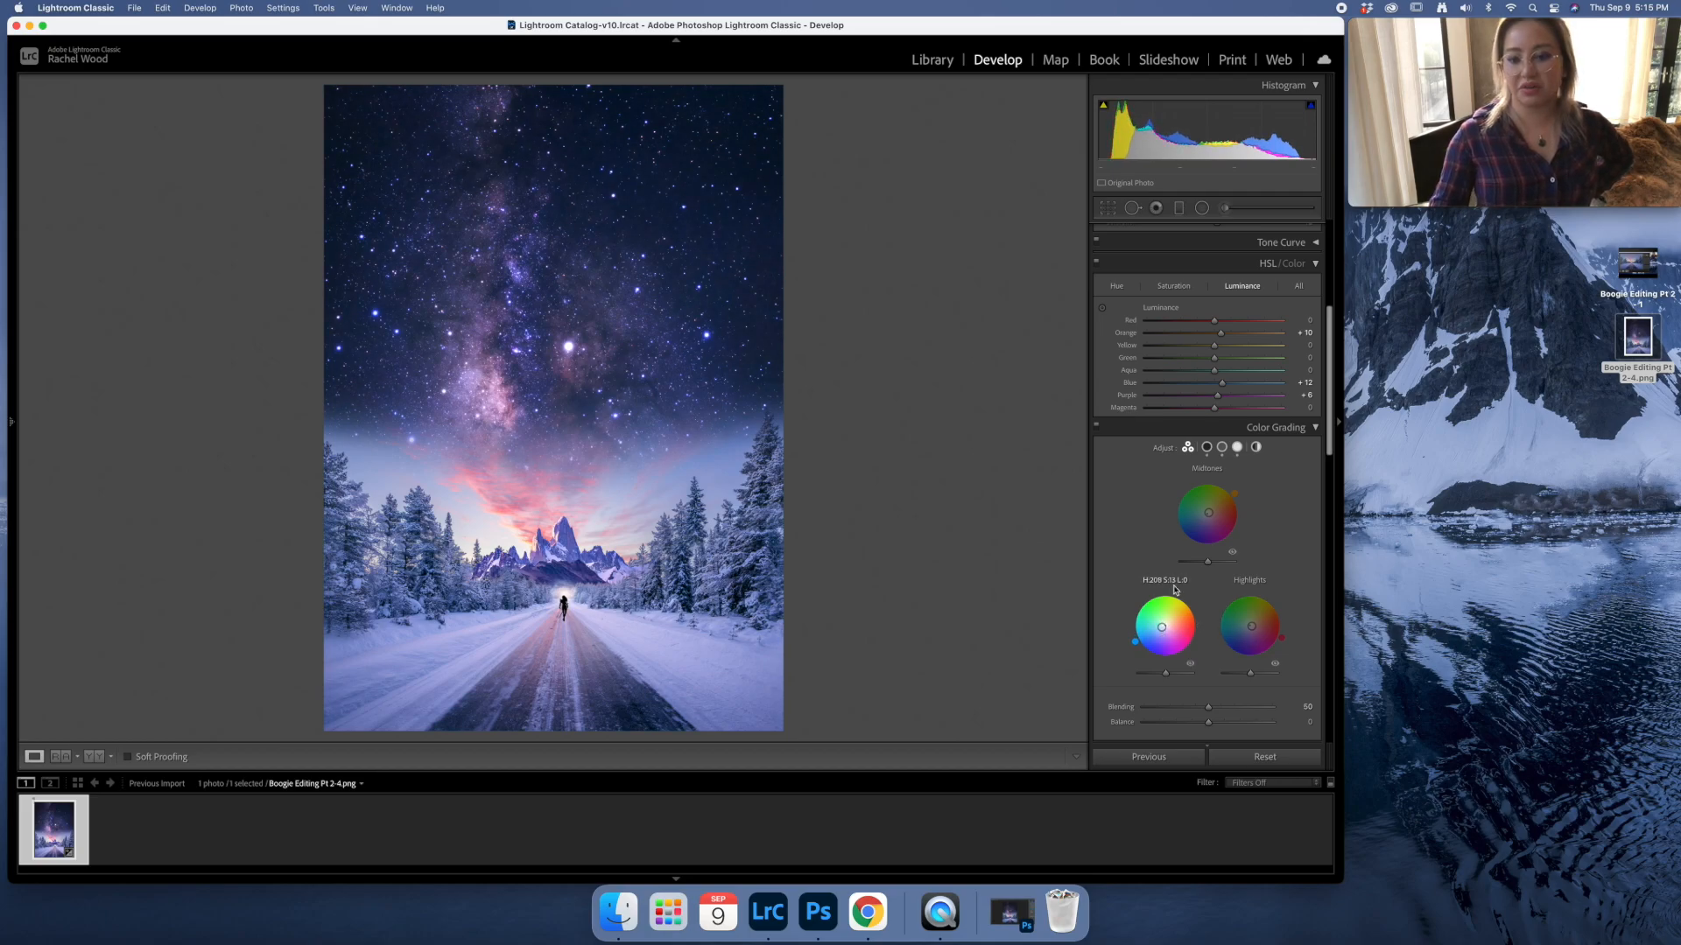
pyautogui.doubleClick(1174, 589)
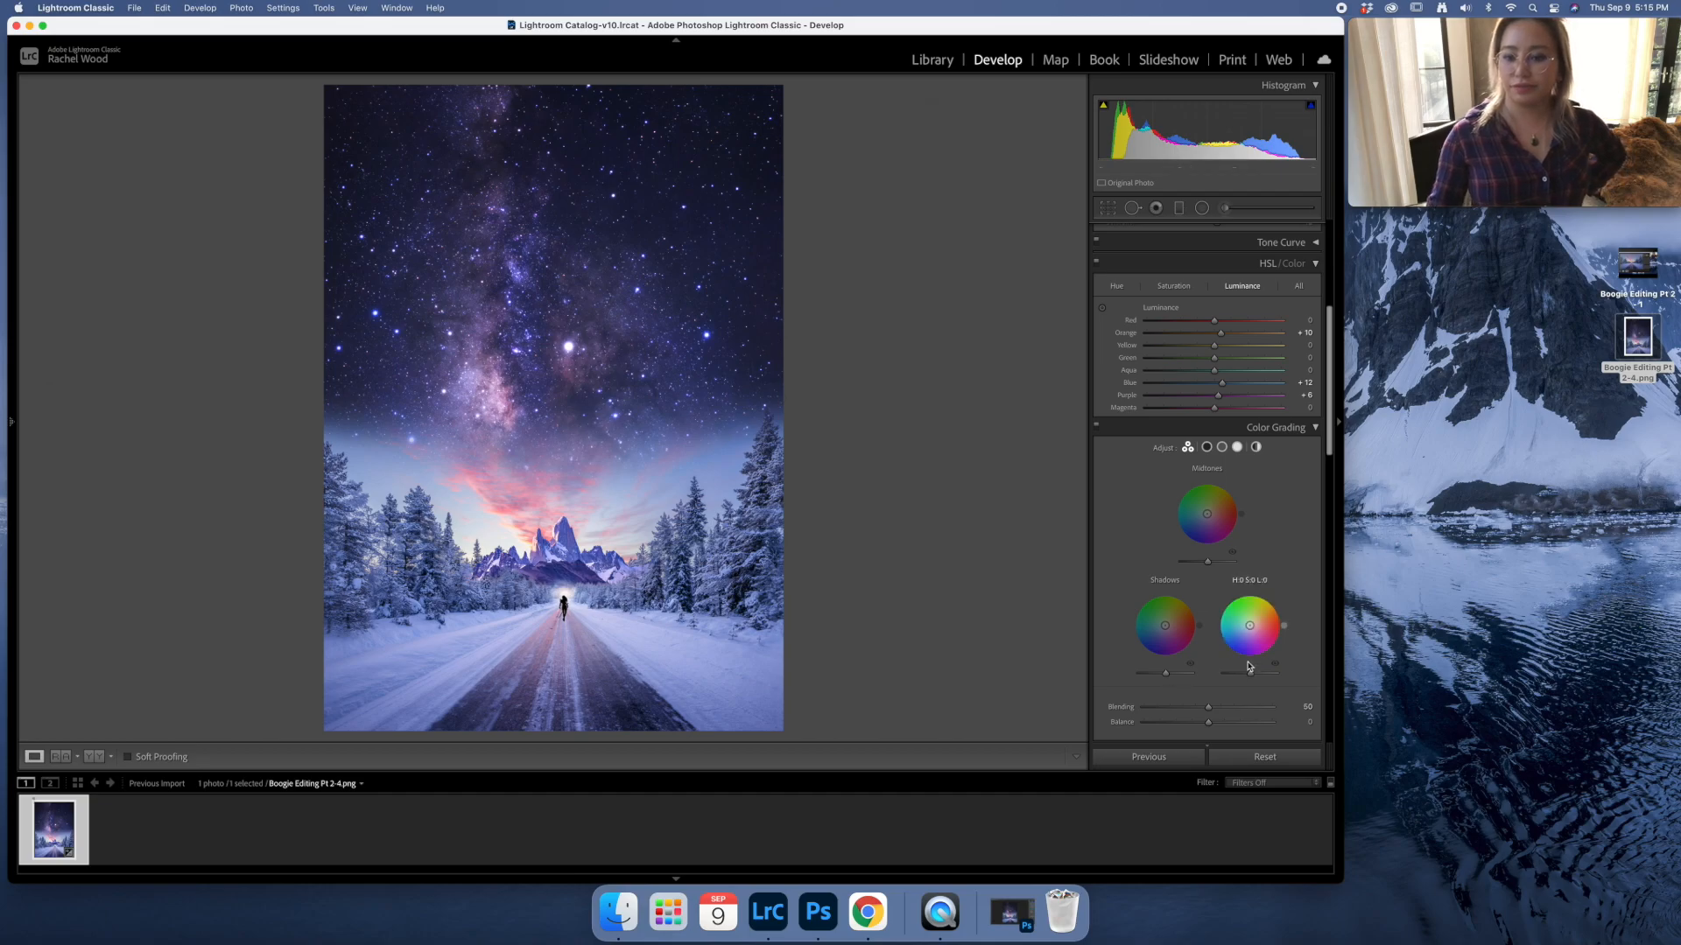
# Sharpen the photo with Amount 13 and Masking 75.
pyautogui.scroll(-5, 1249, 665)
pyautogui.scroll(-4, 1249, 665)
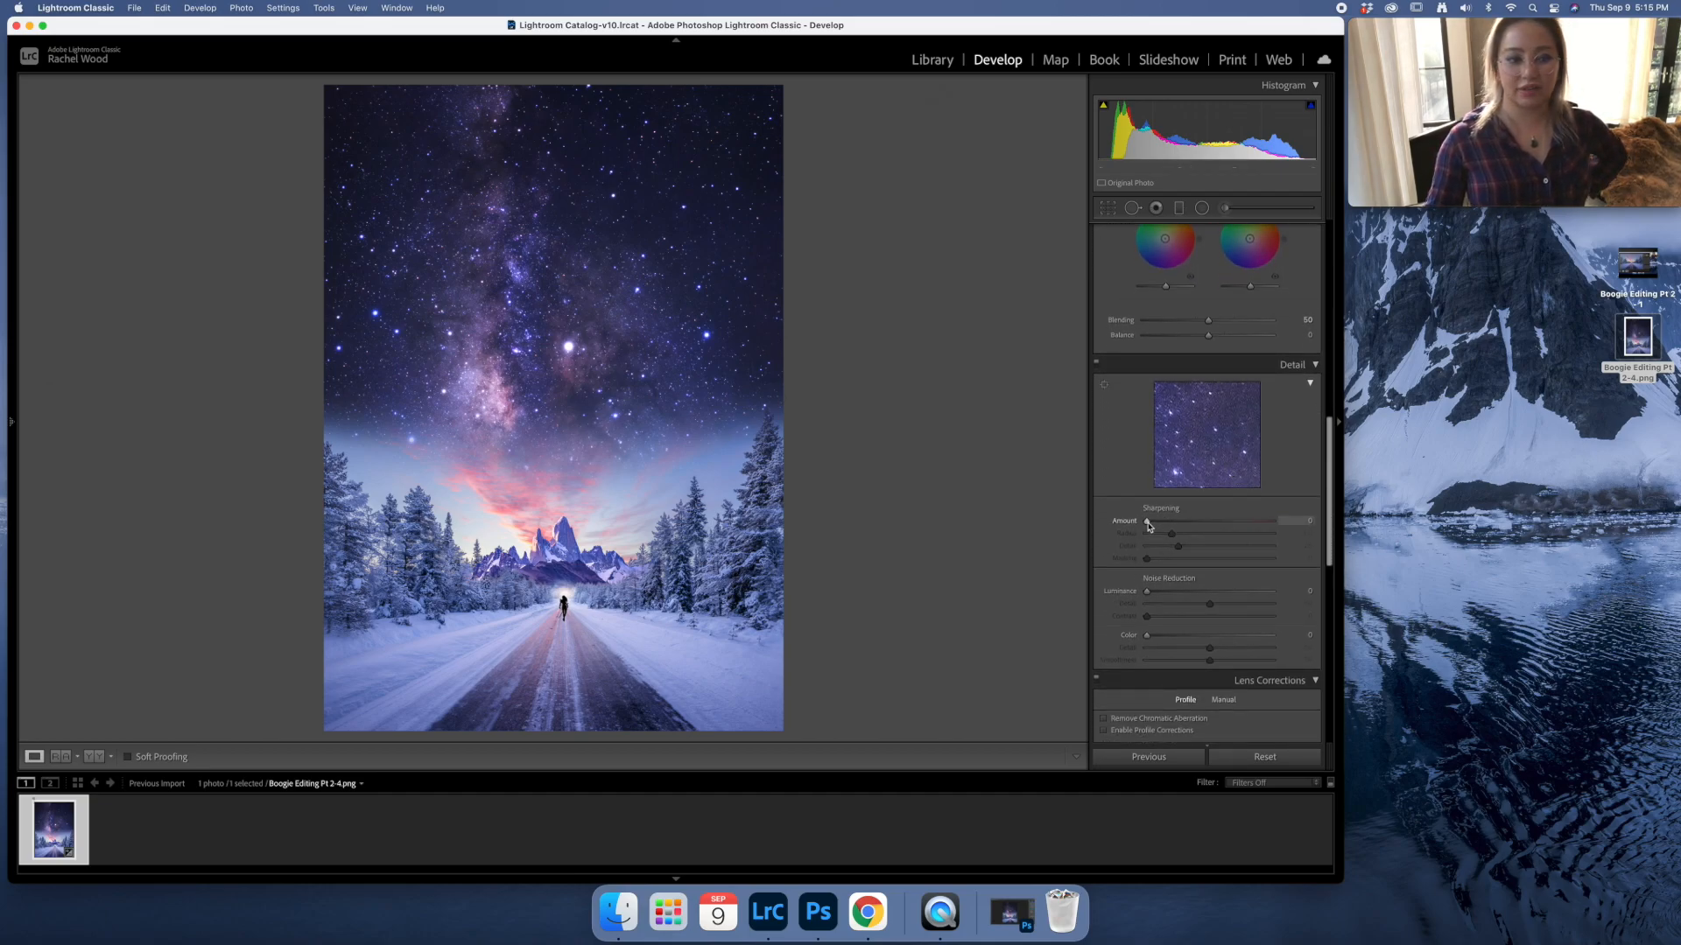
pyautogui.moveTo(1147, 522); pyautogui.dragTo(1241, 558)
pyautogui.scroll(10, 1153, 557)
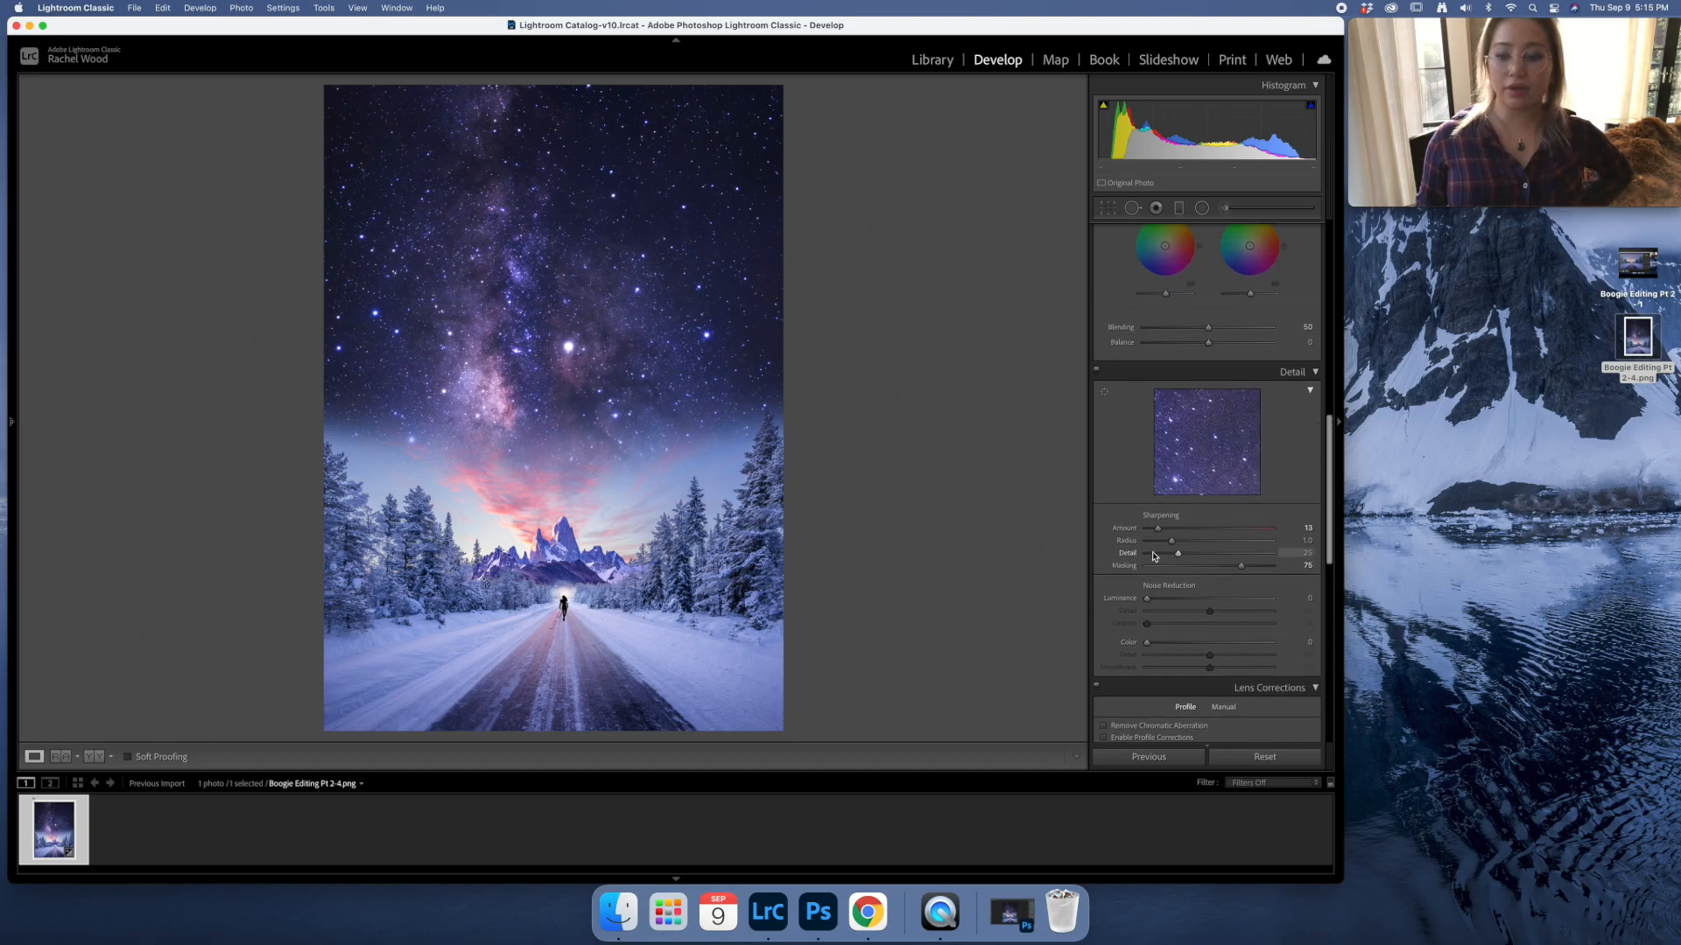
# Try a graduated filter over the sky with Exposure 0.02, Shadows -15, Whites 25, Blacks -5 and Dehaze 10, and delete it.
pyautogui.scroll(2, 1153, 557)
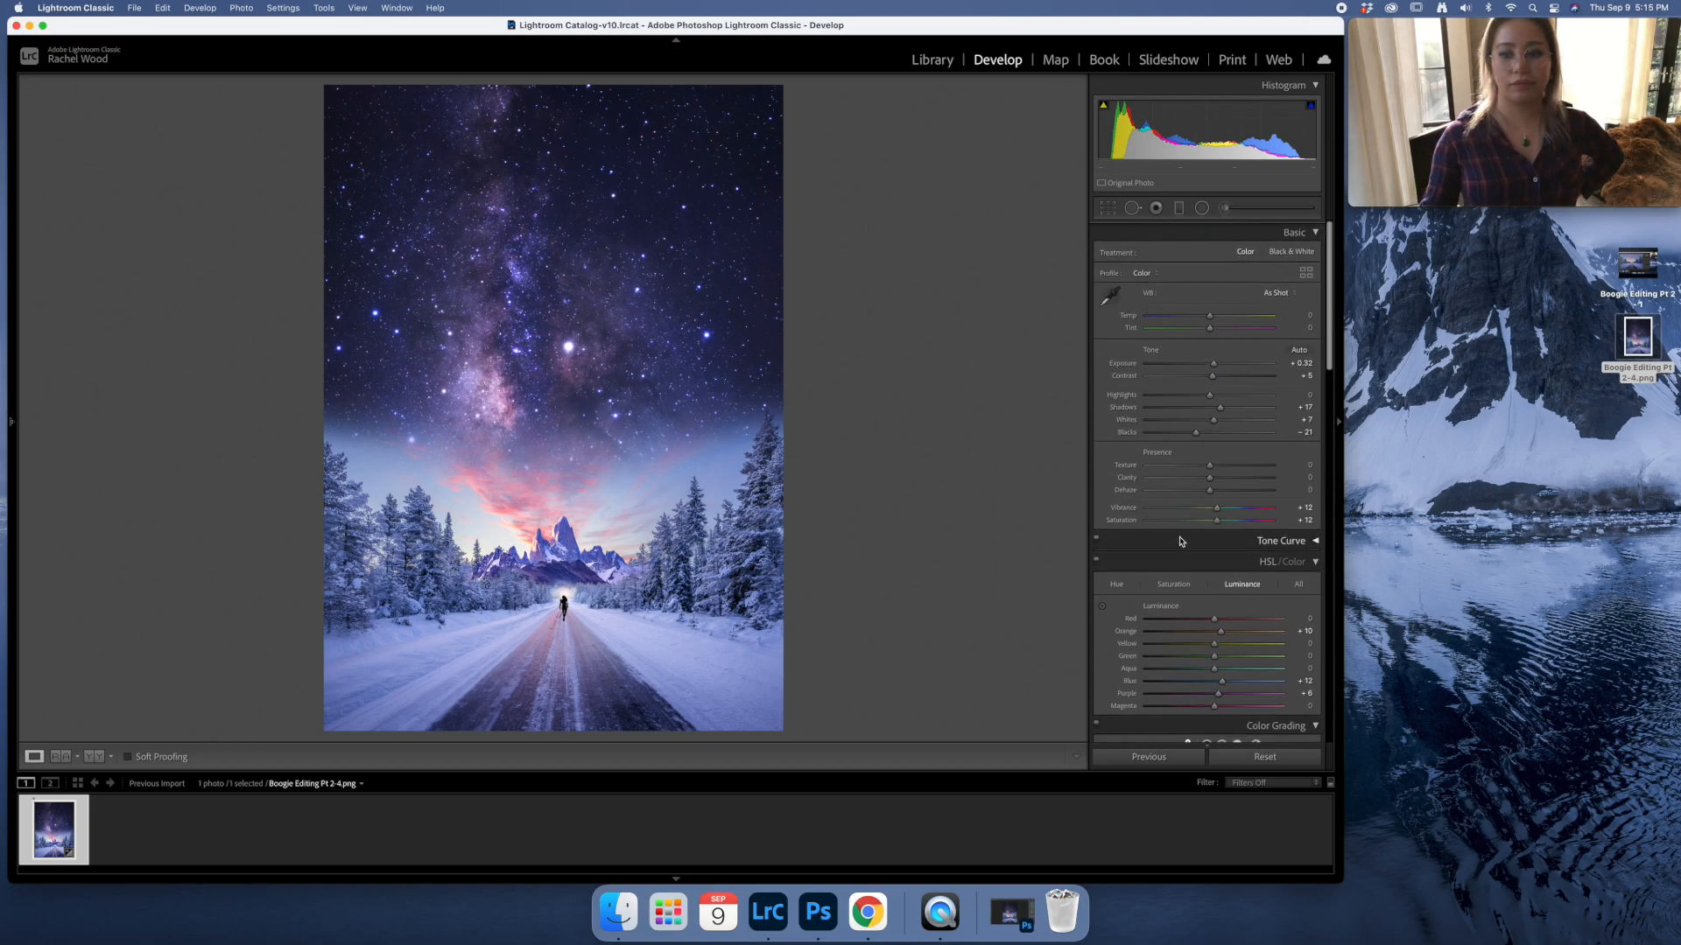
pyautogui.click(1178, 210)
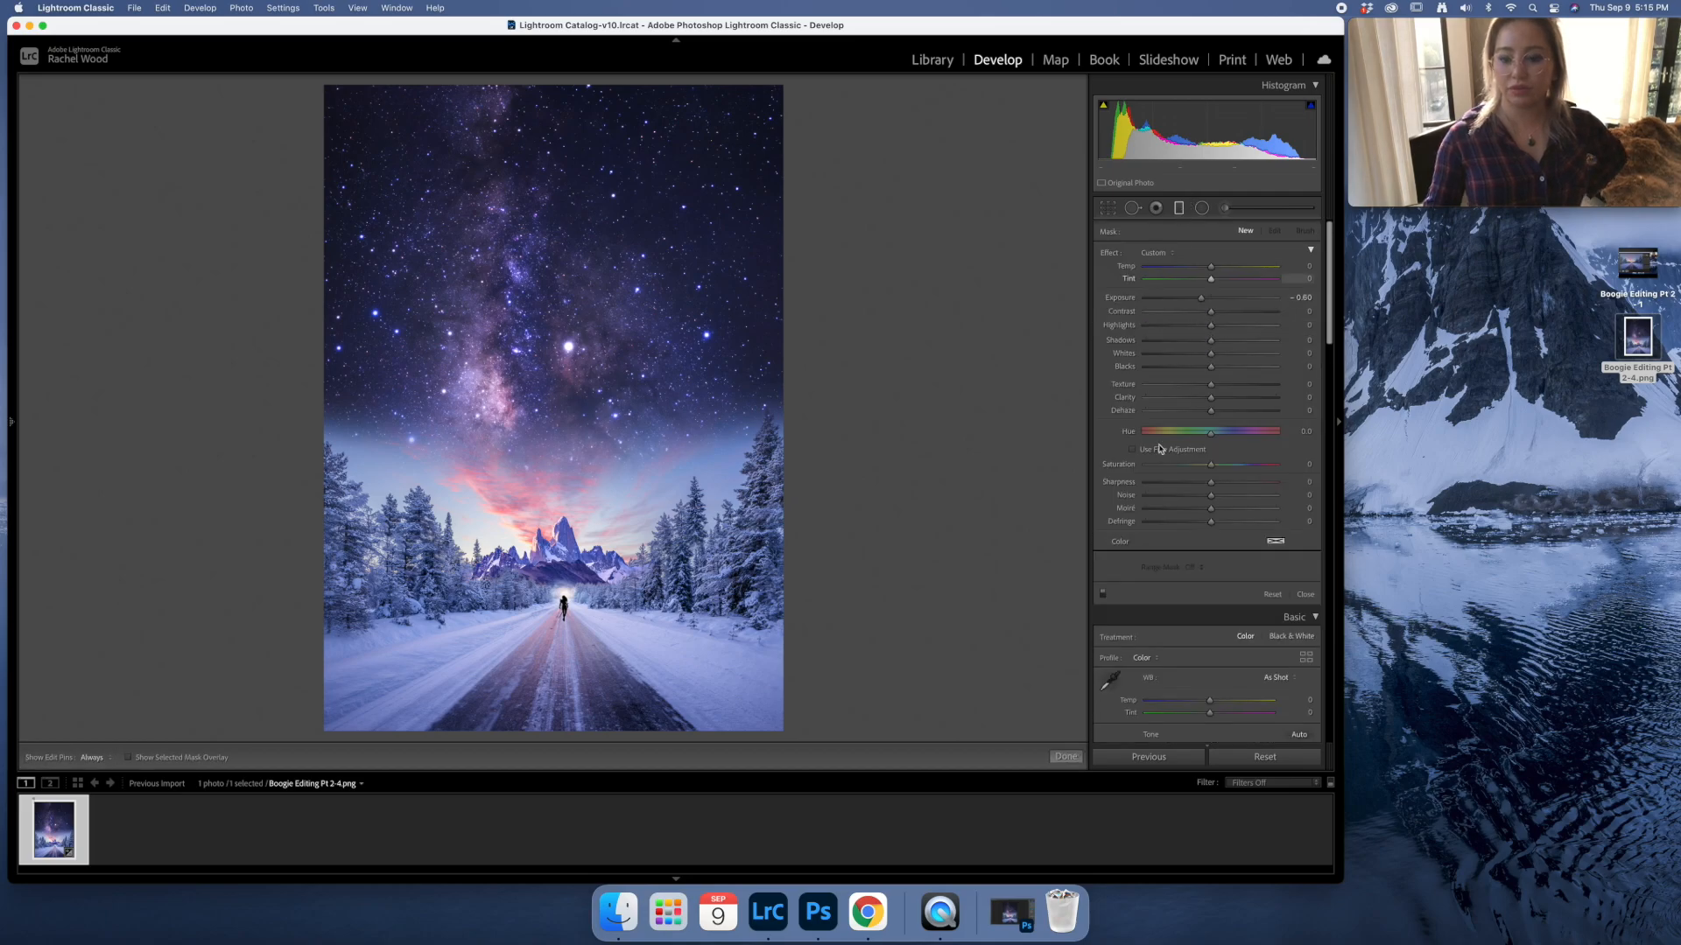
pyautogui.moveTo(535, 107); pyautogui.dragTo(530, 424)
pyautogui.moveTo(537, 270); pyautogui.dragTo(551, 505)
pyautogui.press('BackSpace')
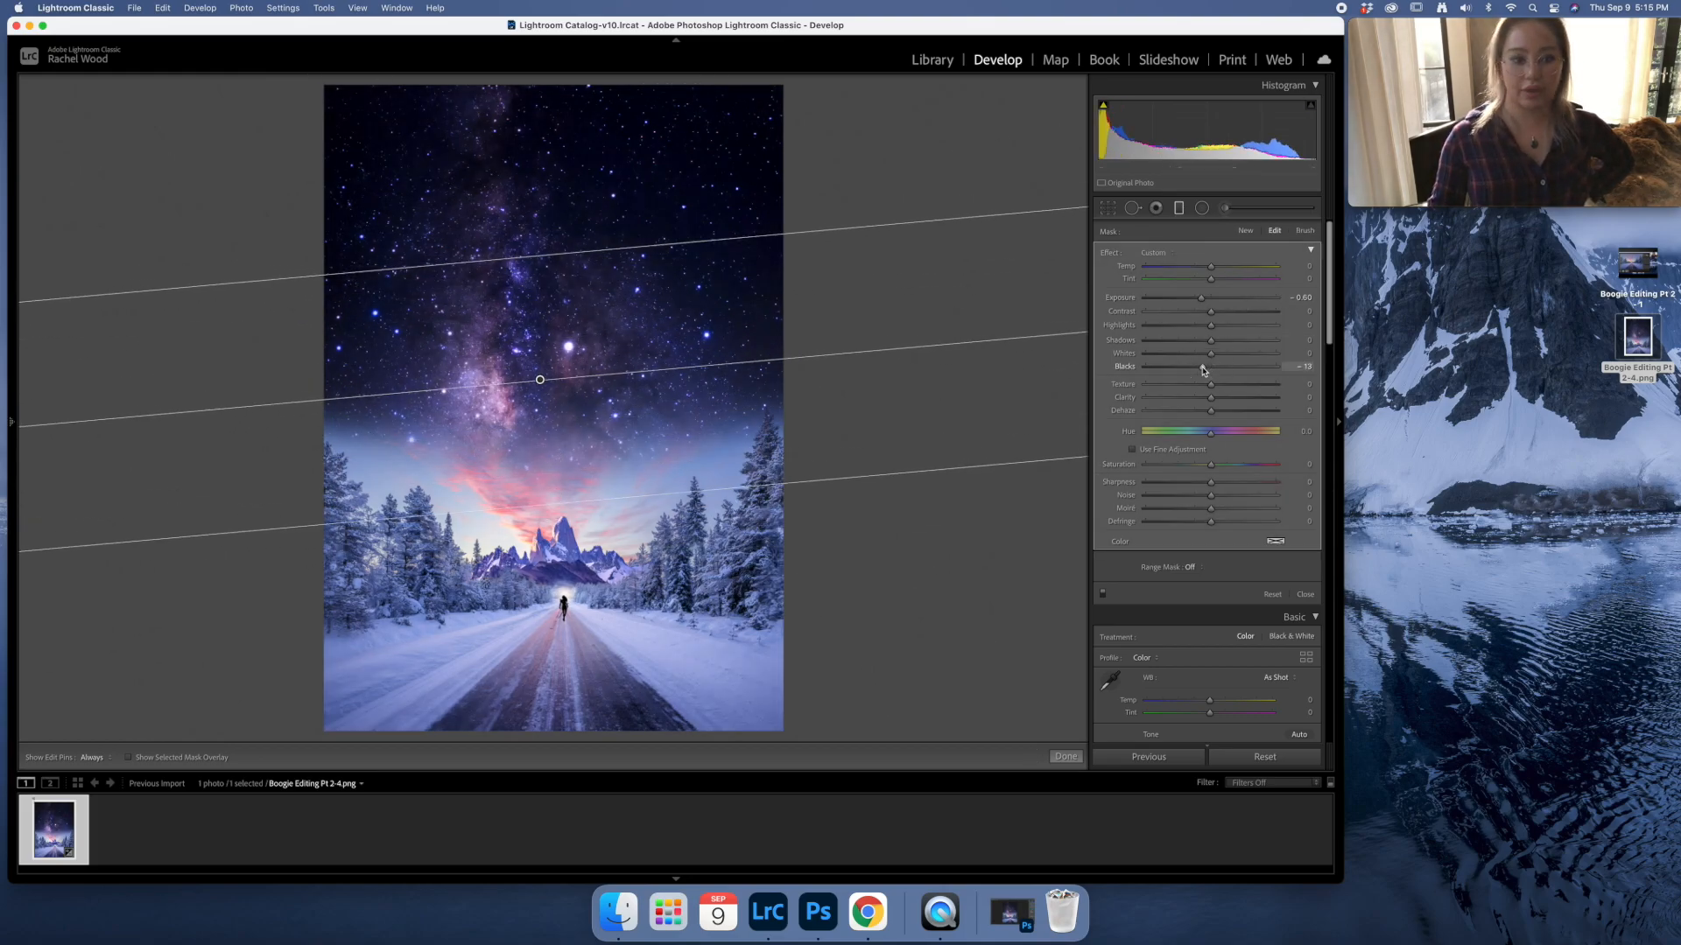
pyautogui.moveTo(1204, 368); pyautogui.dragTo(1210, 297)
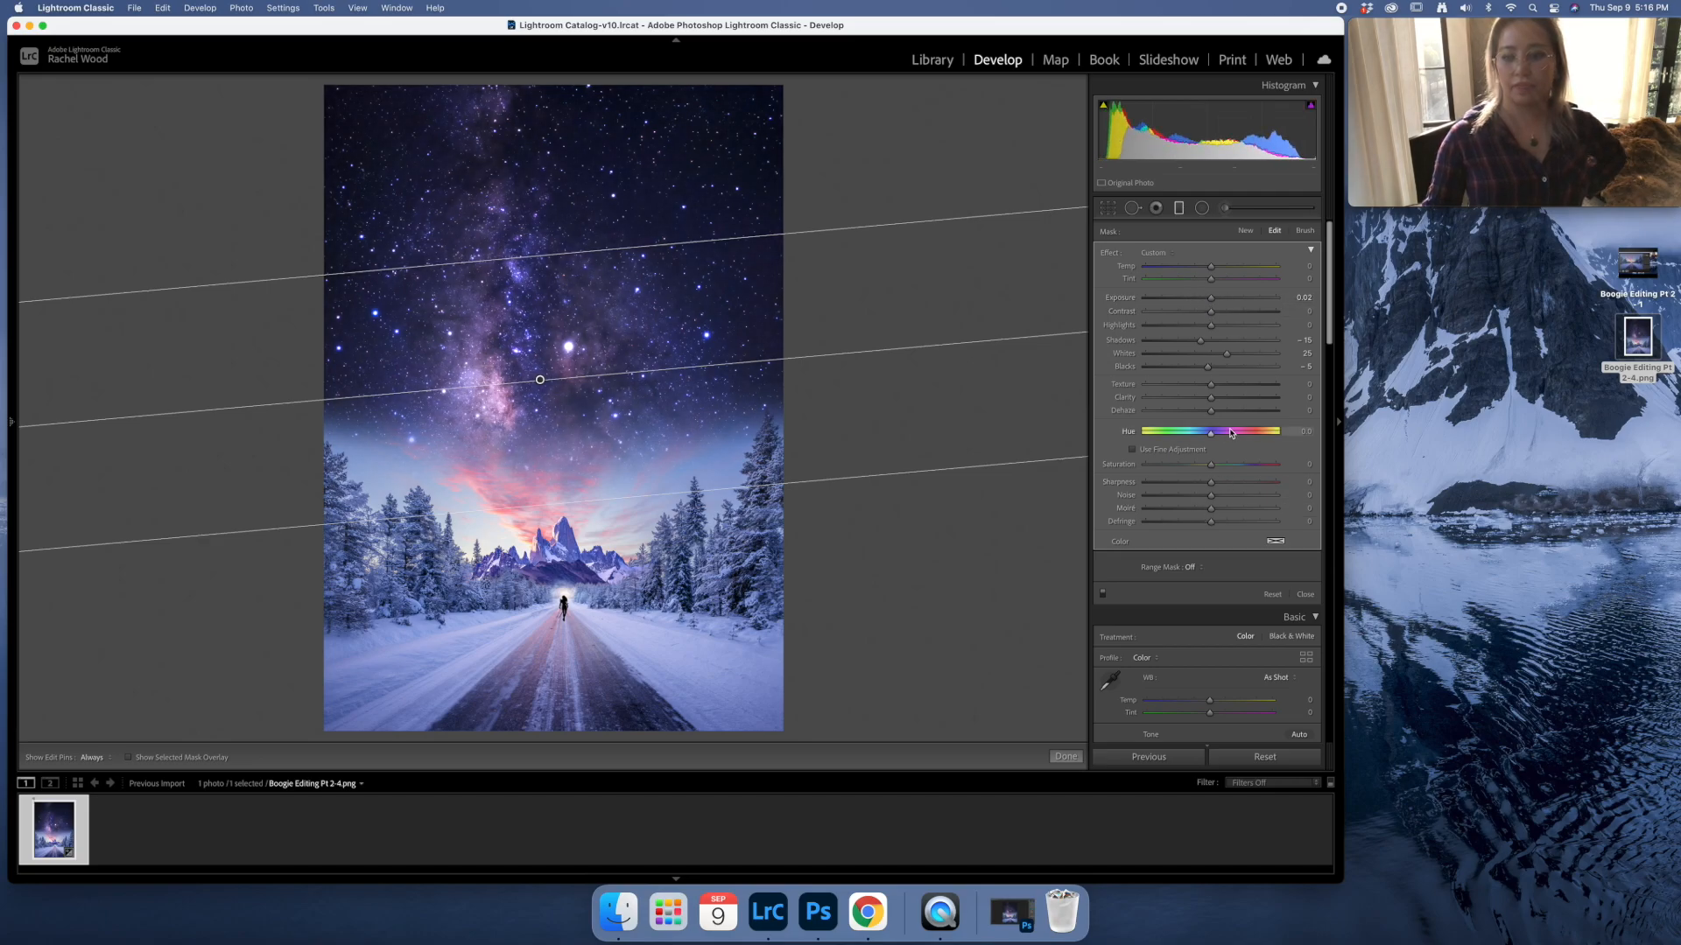
pyautogui.moveTo(1210, 411)
pyautogui.mouseDown()
pyautogui.moveTo(1233, 416)
pyautogui.moveTo(1090, 413)
pyautogui.moveTo(1273, 412)
pyautogui.moveTo(1216, 412)
pyautogui.mouseUp()
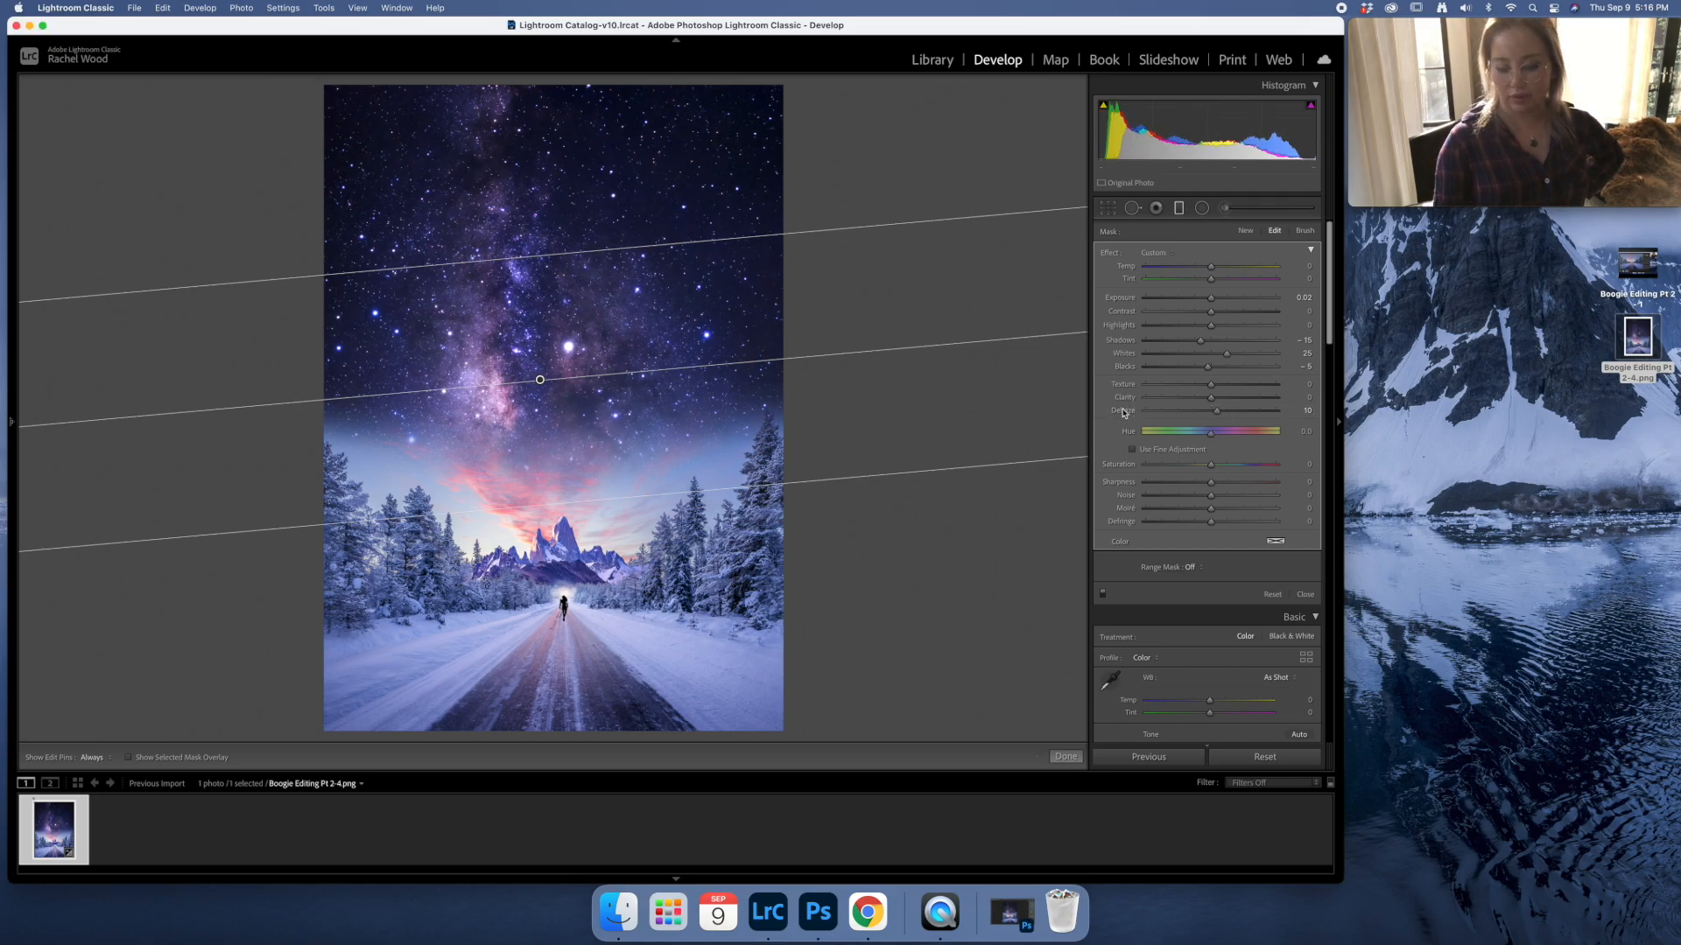
pyautogui.press('BackSpace')
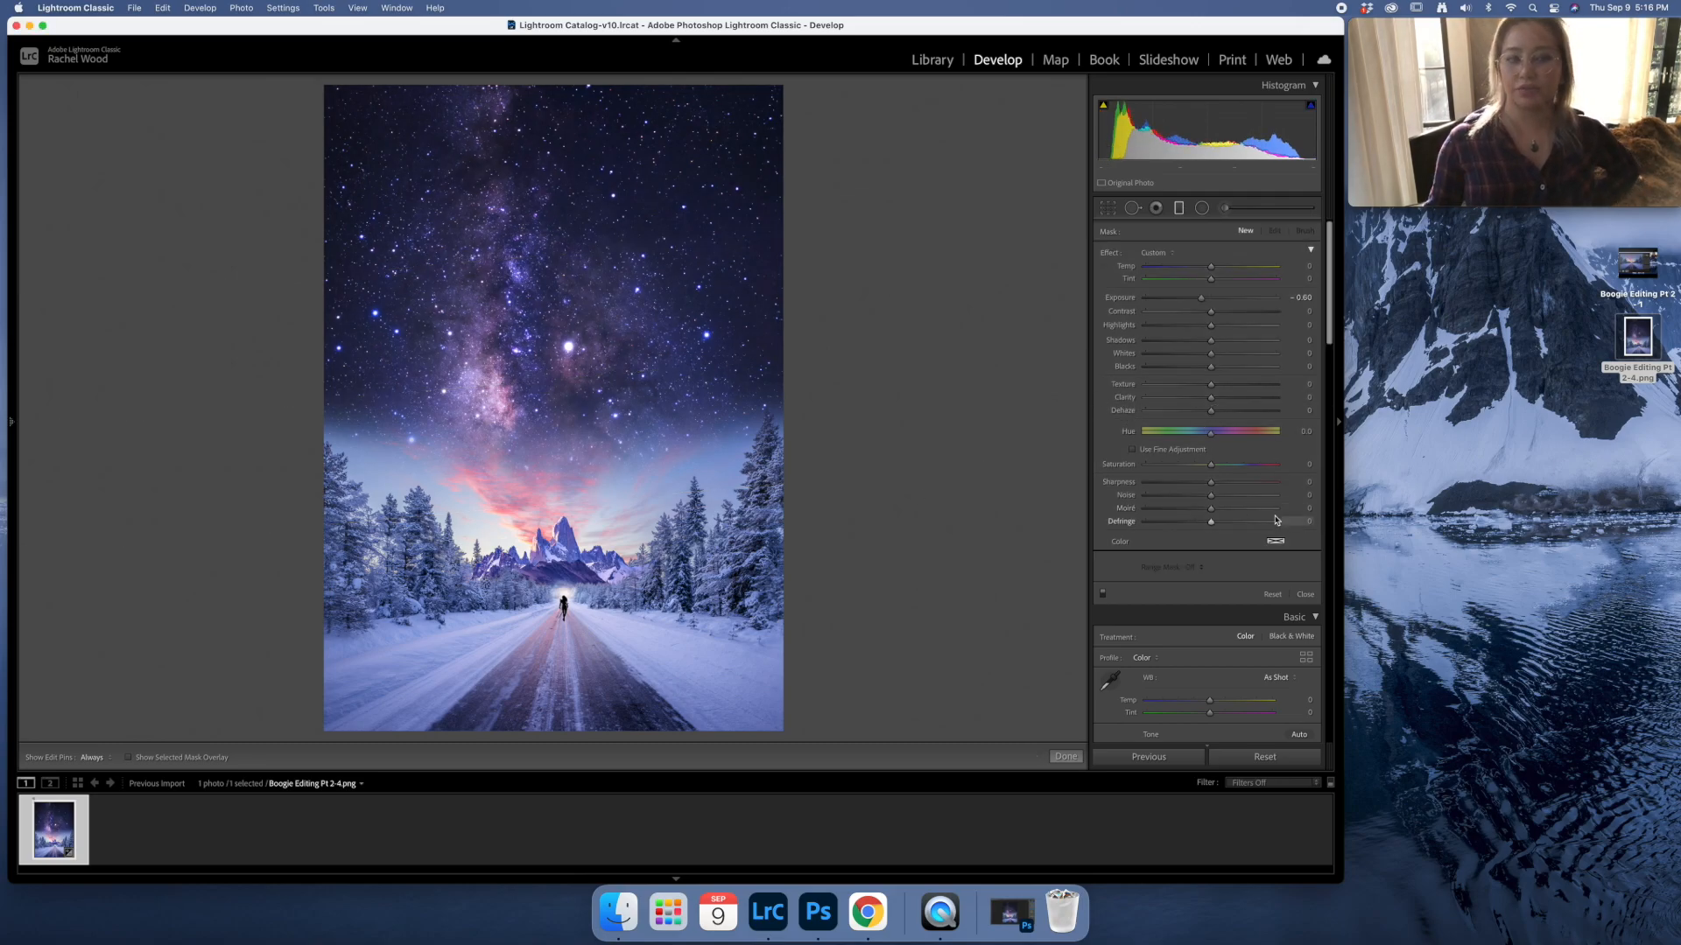
pyautogui.click(1179, 210)
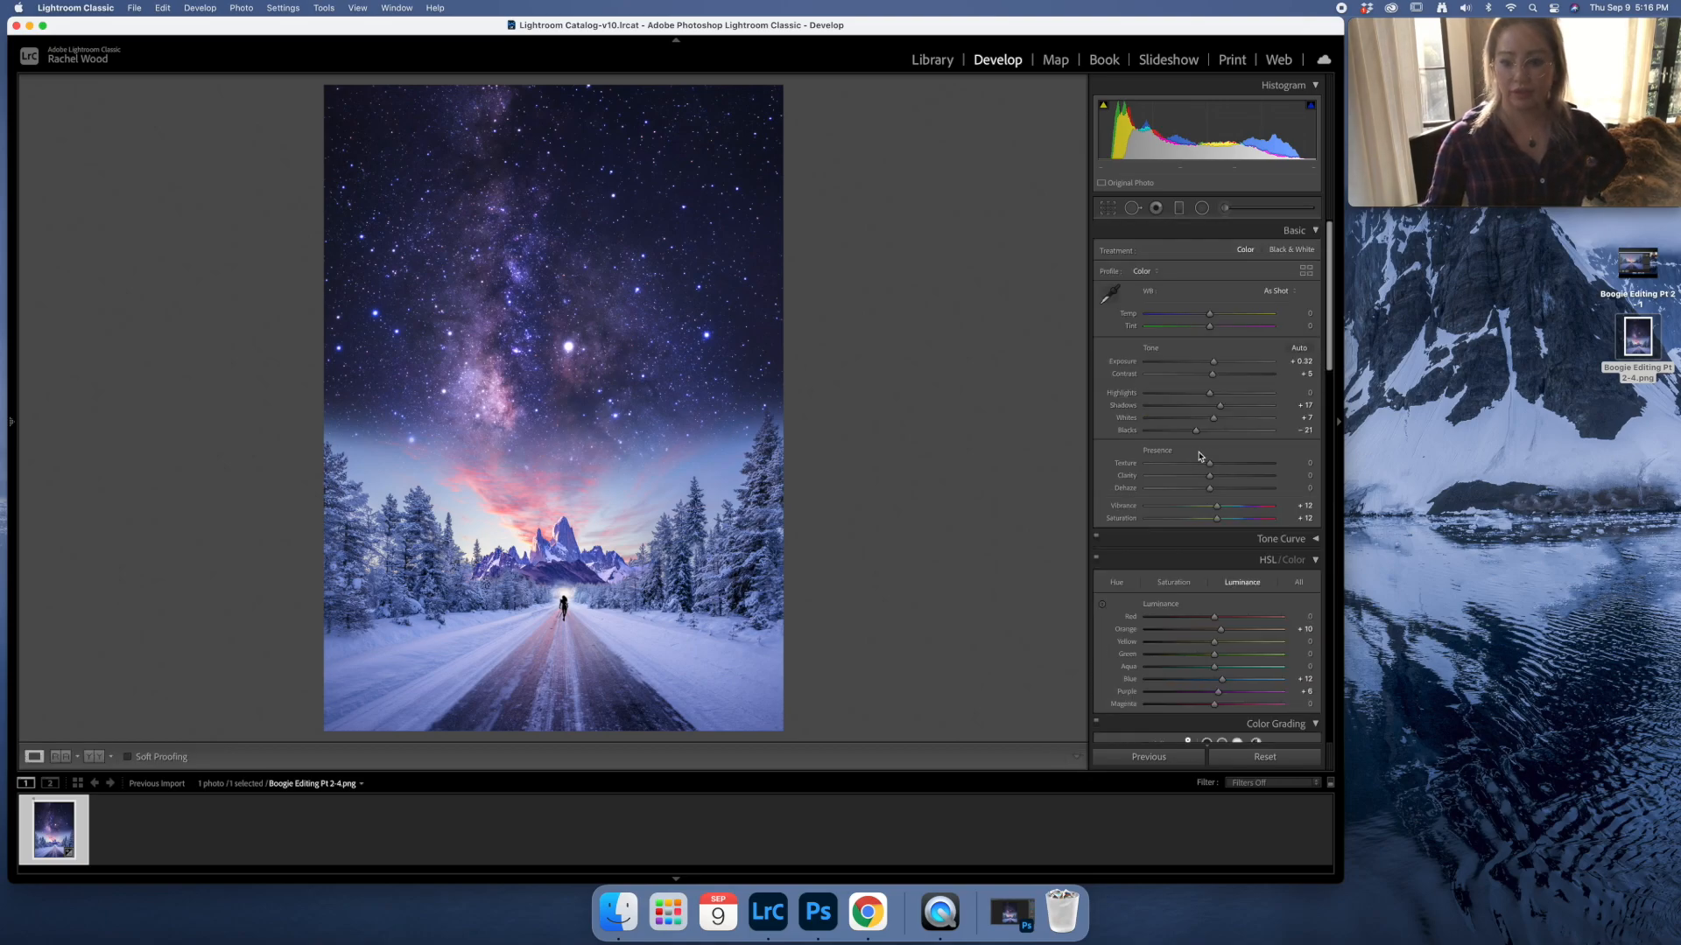
# Soften the whole photo with Clarity -9 and Texture -10.
pyautogui.moveTo(1210, 477); pyautogui.dragTo(1205, 487)
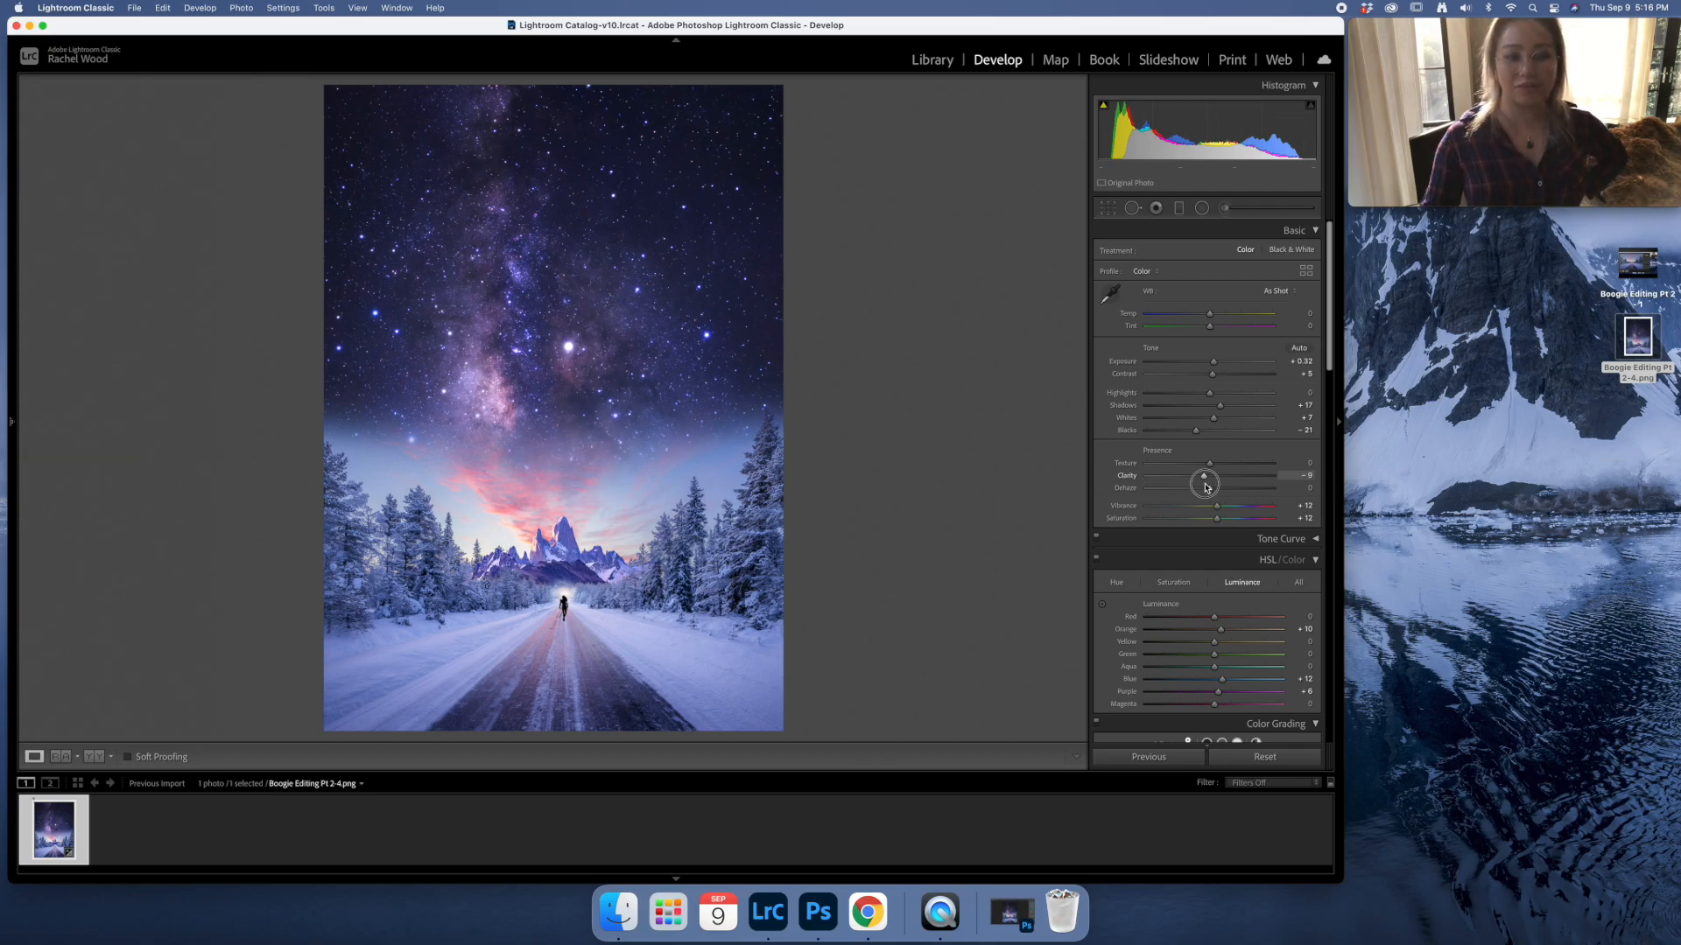
pyautogui.moveTo(1205, 487); pyautogui.dragTo(1203, 466)
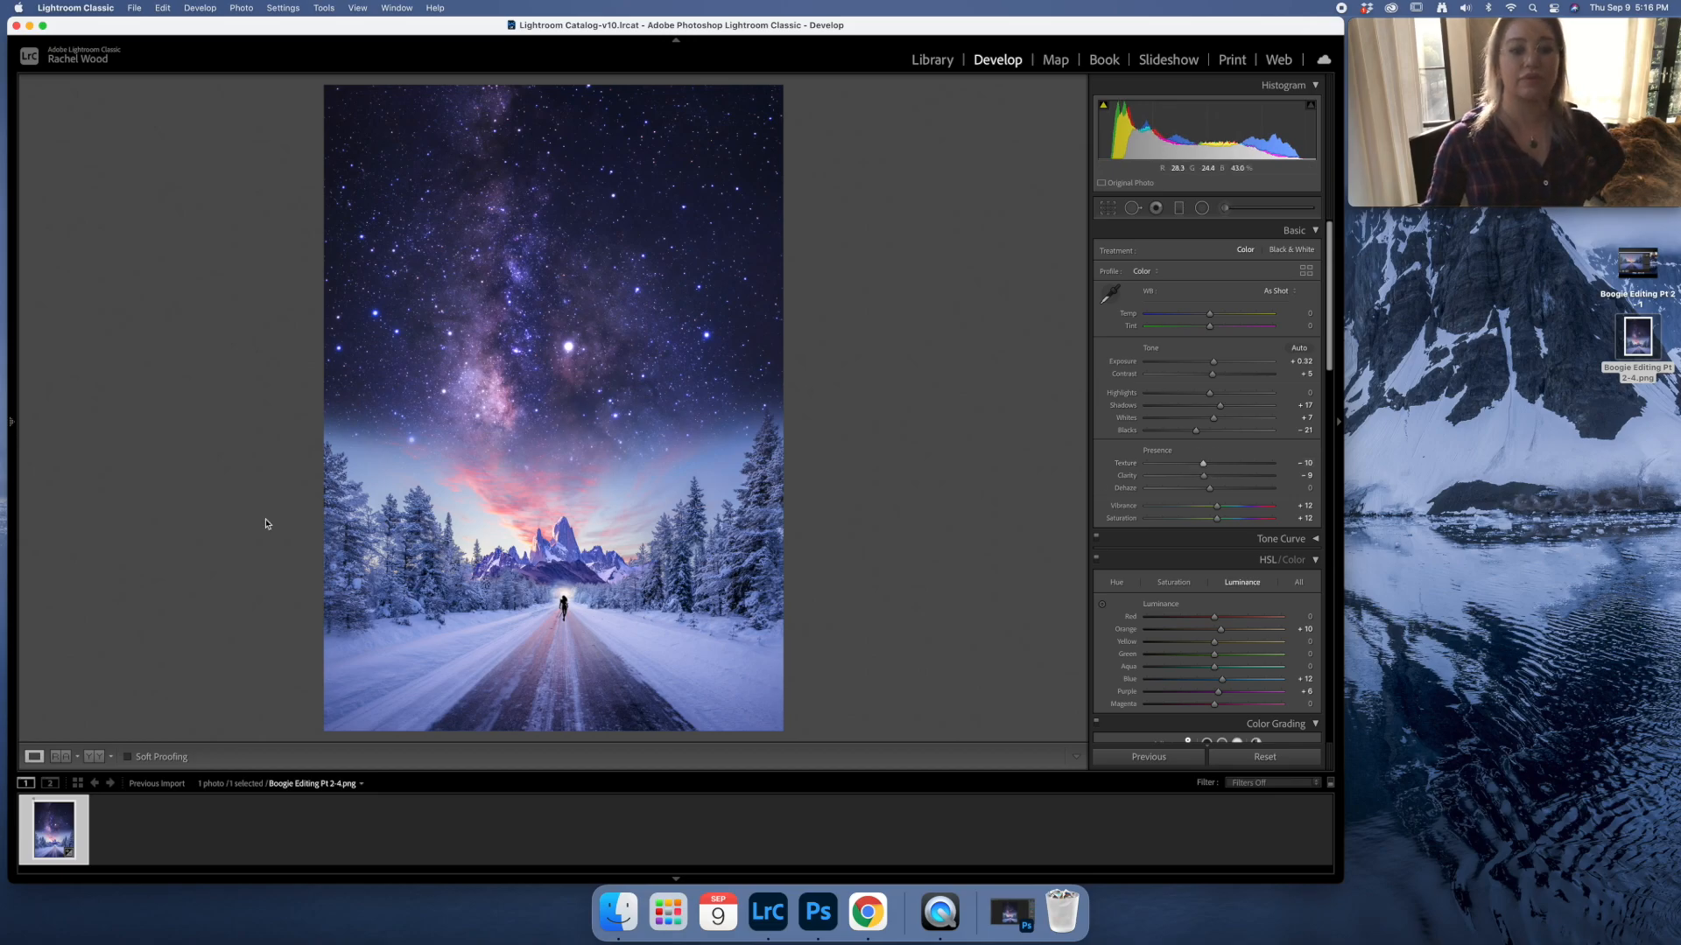
# Paint an adjustment brush over the mountains with Blacks 14, Texture -29, Clarity -16 and Dehaze -13, all other effects reset.
pyautogui.click(1225, 209)
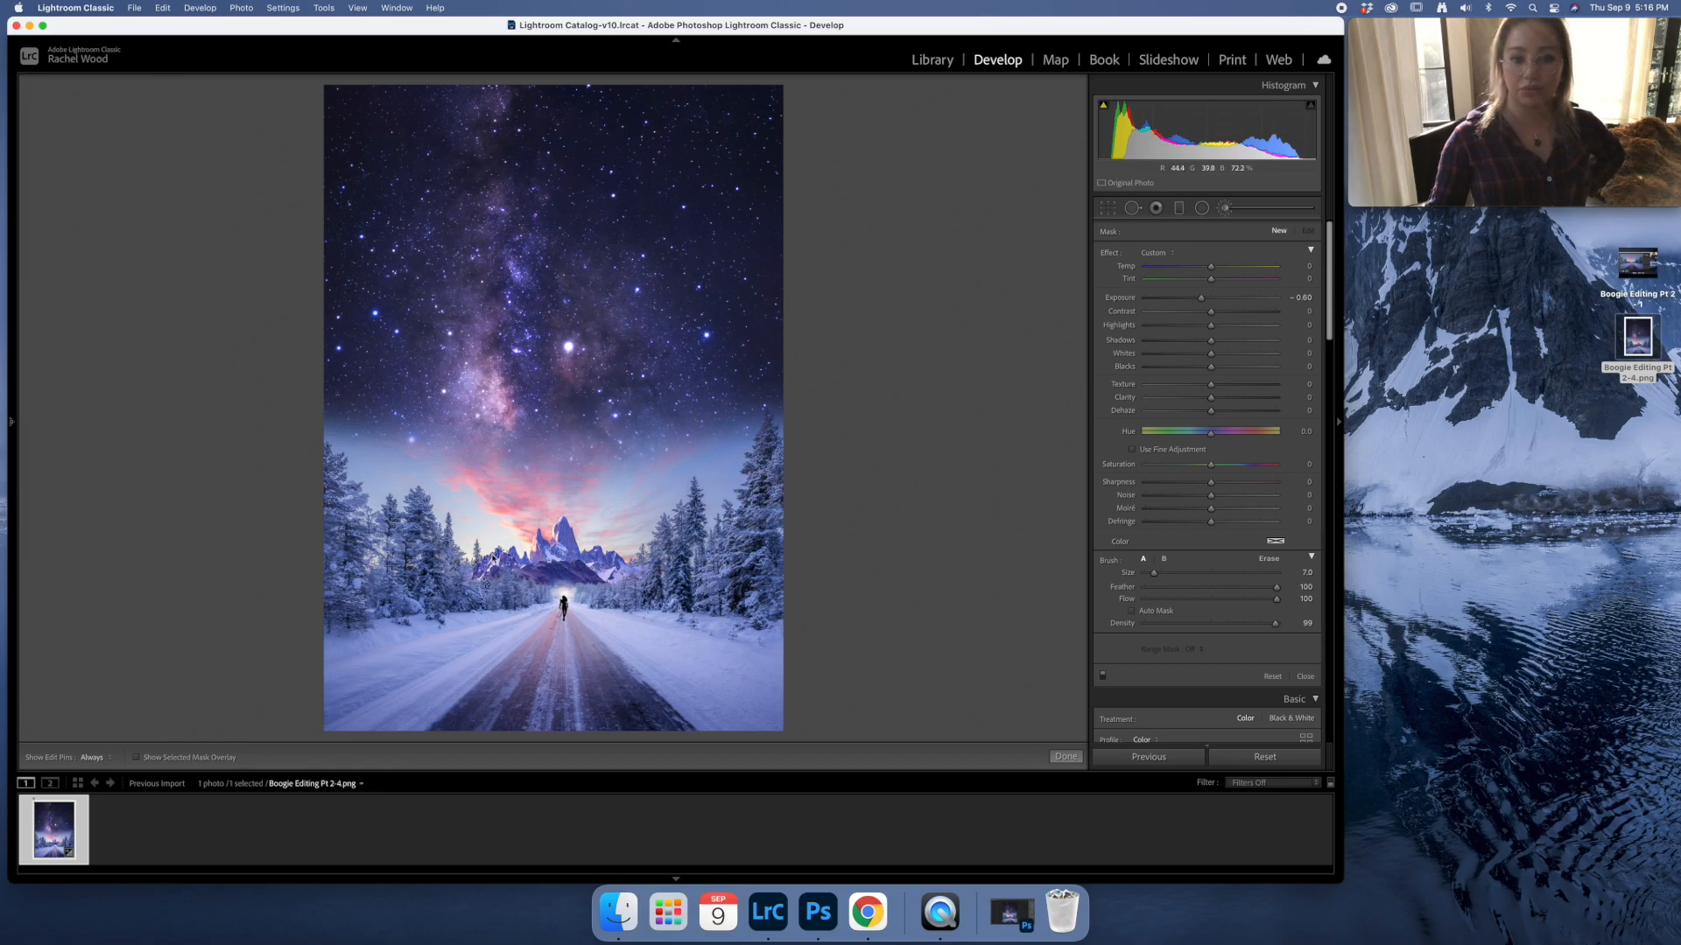
pyautogui.doubleClick(1108, 254)
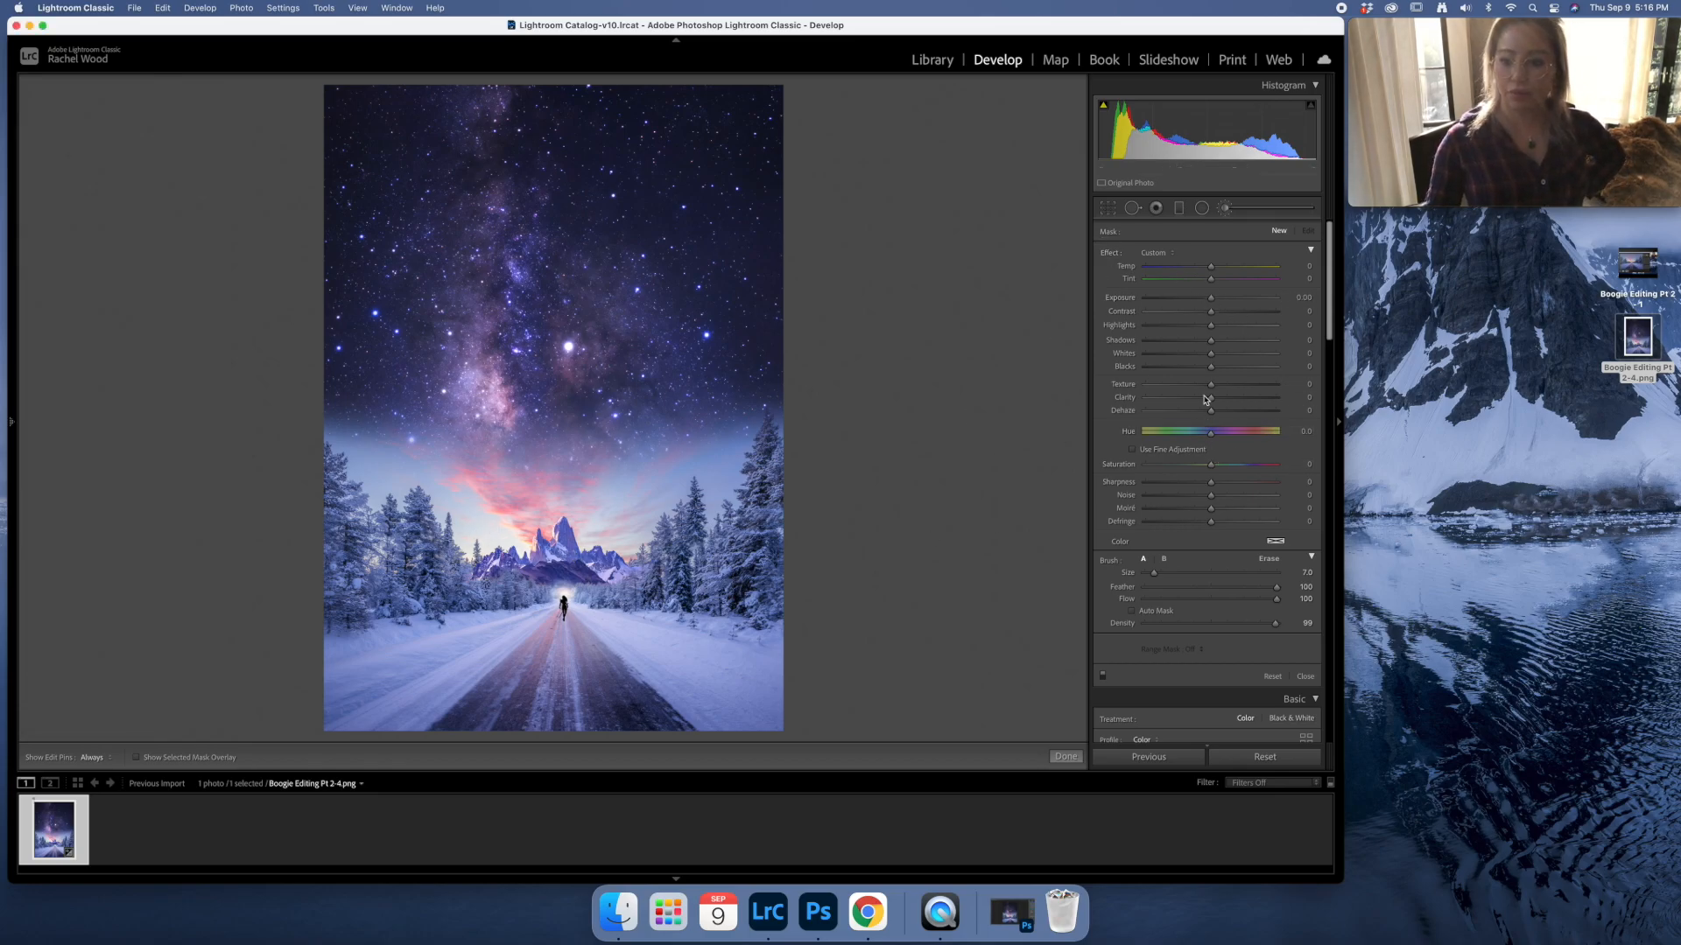
pyautogui.moveTo(1211, 410)
pyautogui.mouseDown()
pyautogui.moveTo(1192, 384)
pyautogui.moveTo(1225, 369)
pyautogui.mouseUp()
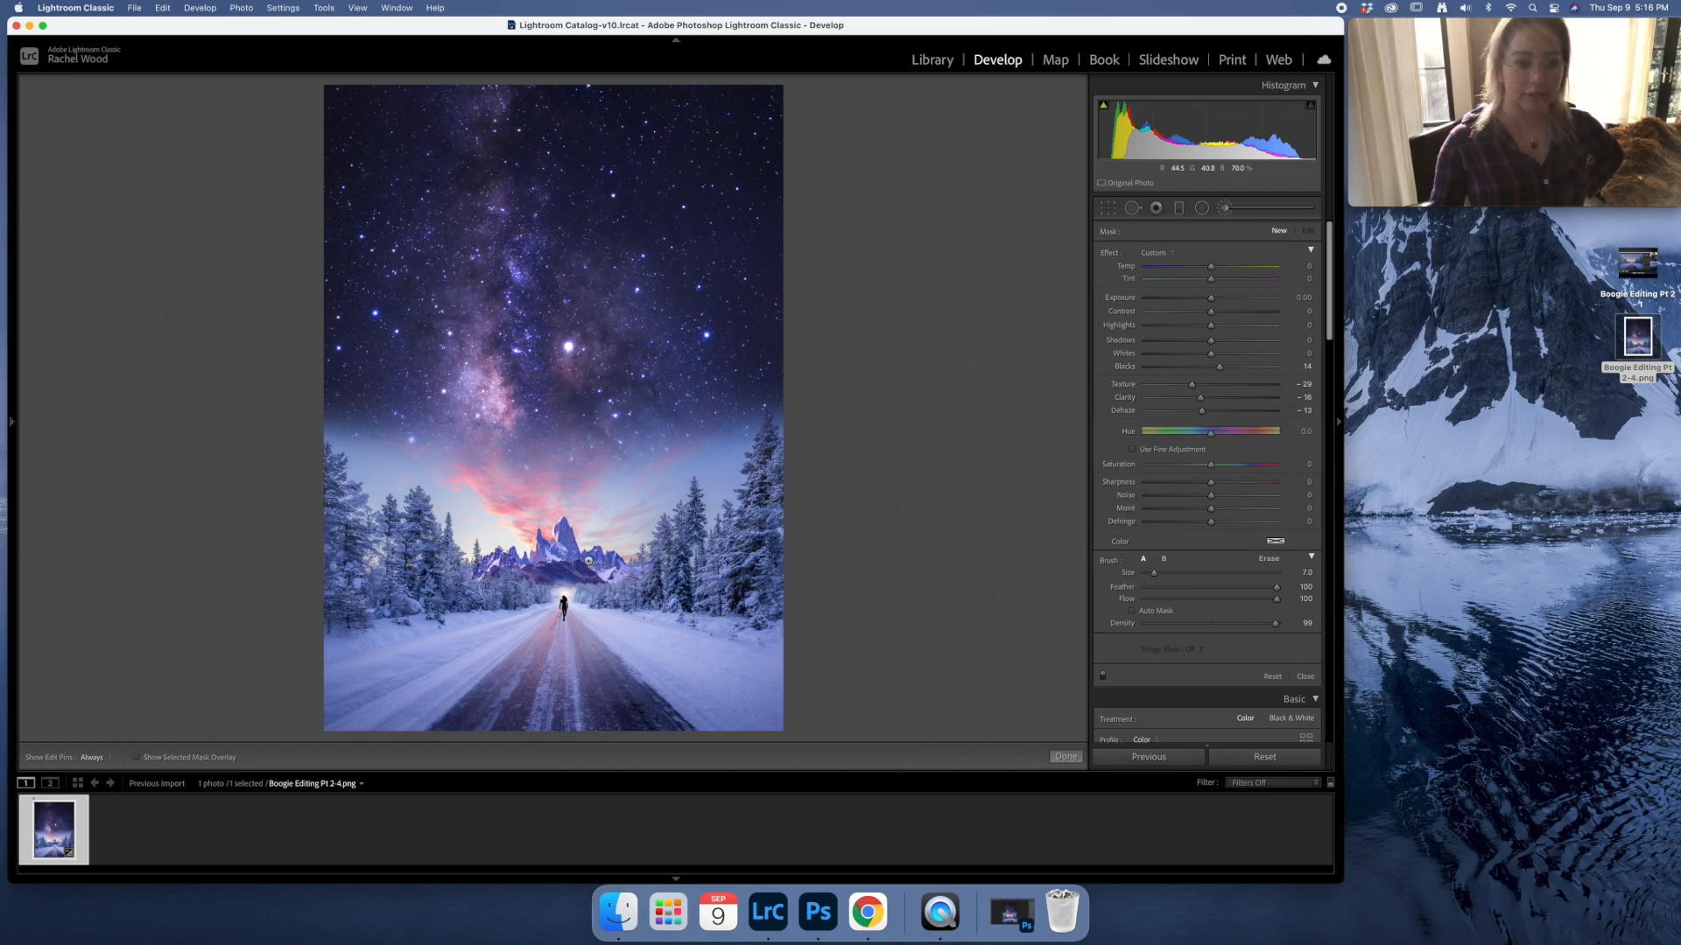
pyautogui.moveTo(600, 560)
pyautogui.mouseDown()
pyautogui.moveTo(494, 539)
pyautogui.moveTo(610, 541)
pyautogui.mouseUp()
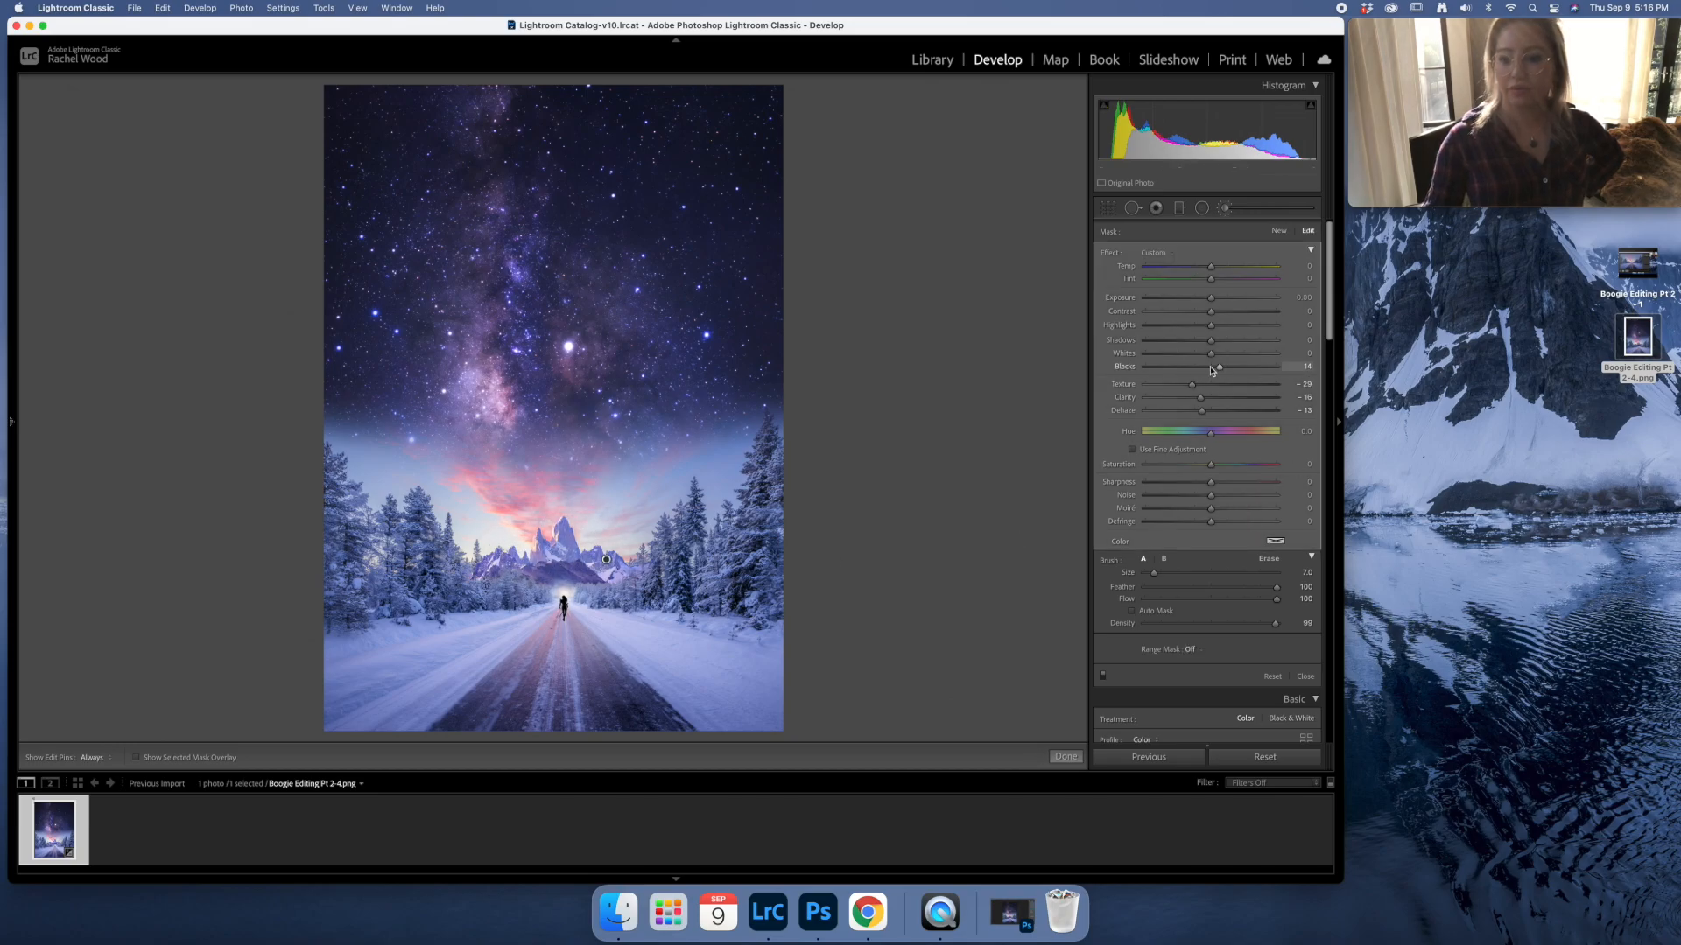
# Refine the mountain brush adjustment to Highlights -24, Shadows -21, Texture -25, Clarity -28 and Dehaze 0, with Temp and Tint reset.
pyautogui.moveTo(1204, 417); pyautogui.dragTo(1210, 416)
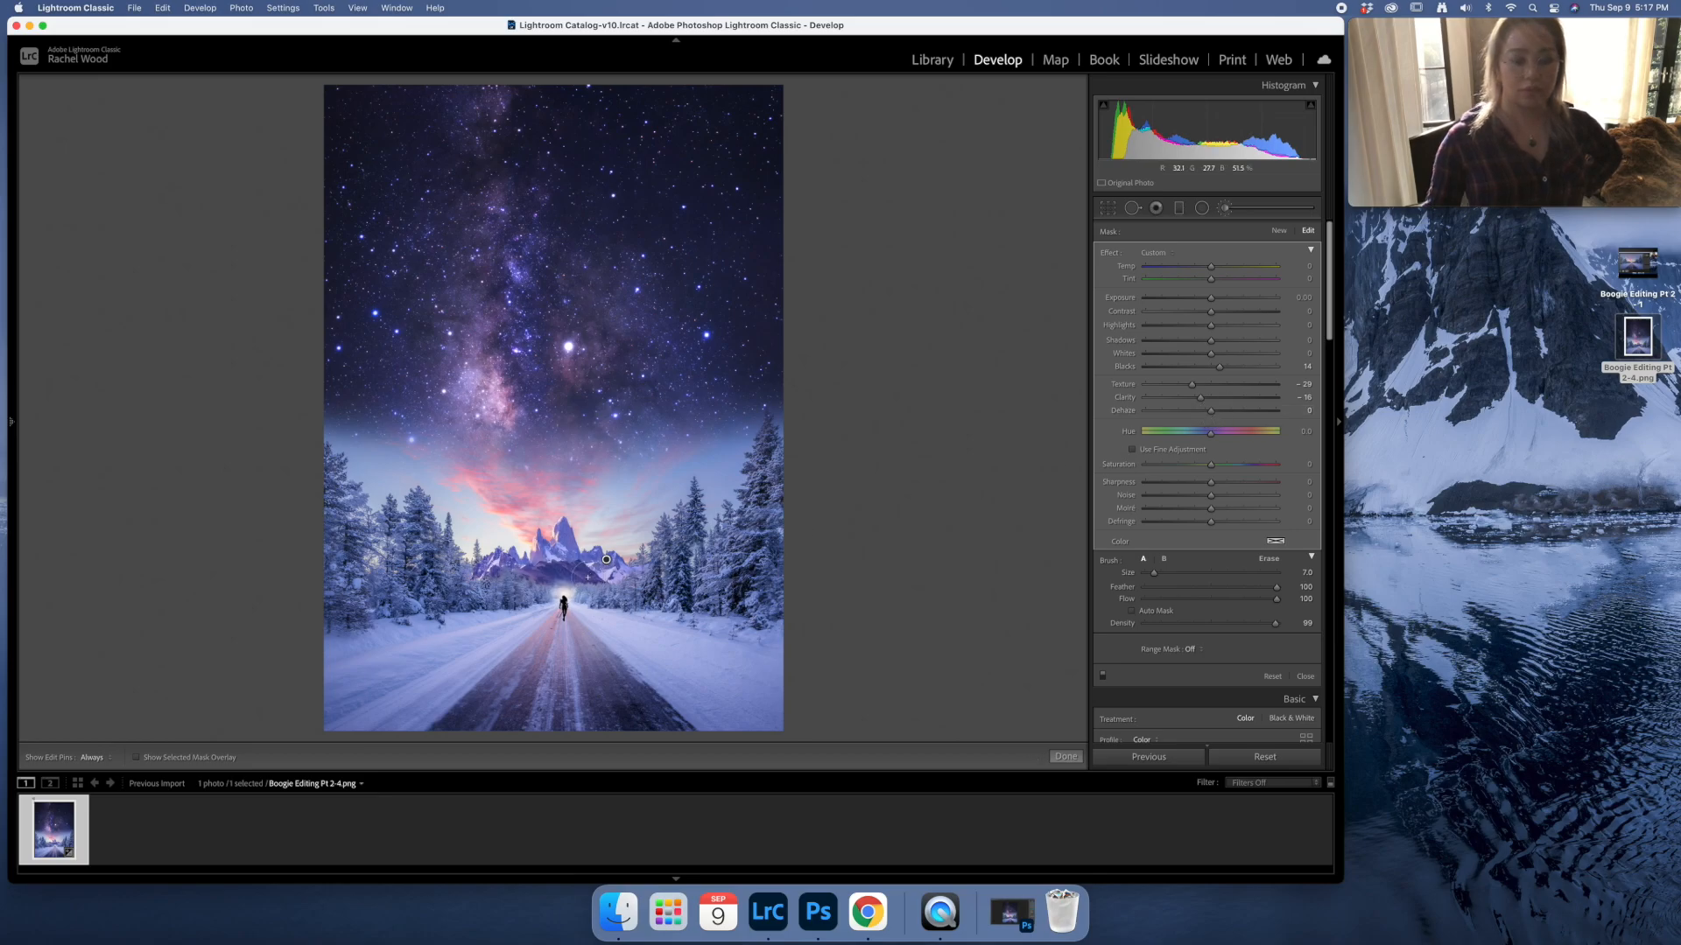
pyautogui.moveTo(1191, 385); pyautogui.dragTo(1209, 289)
pyautogui.doubleClick(1128, 279)
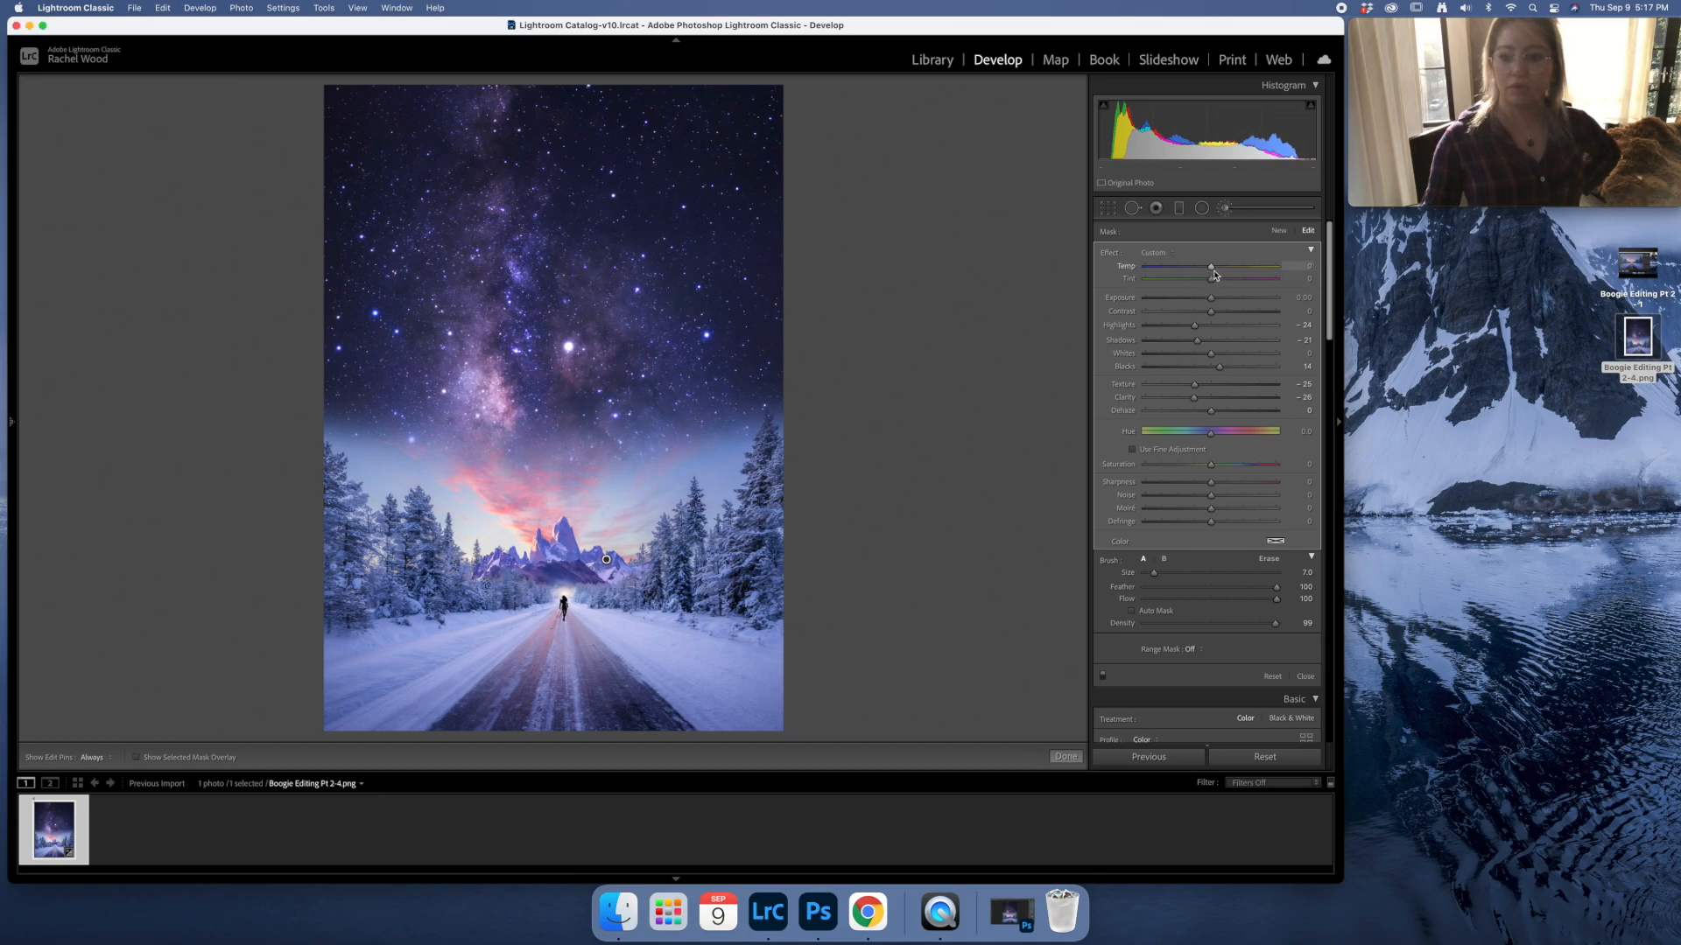
pyautogui.moveTo(1203, 273); pyautogui.dragTo(1209, 273)
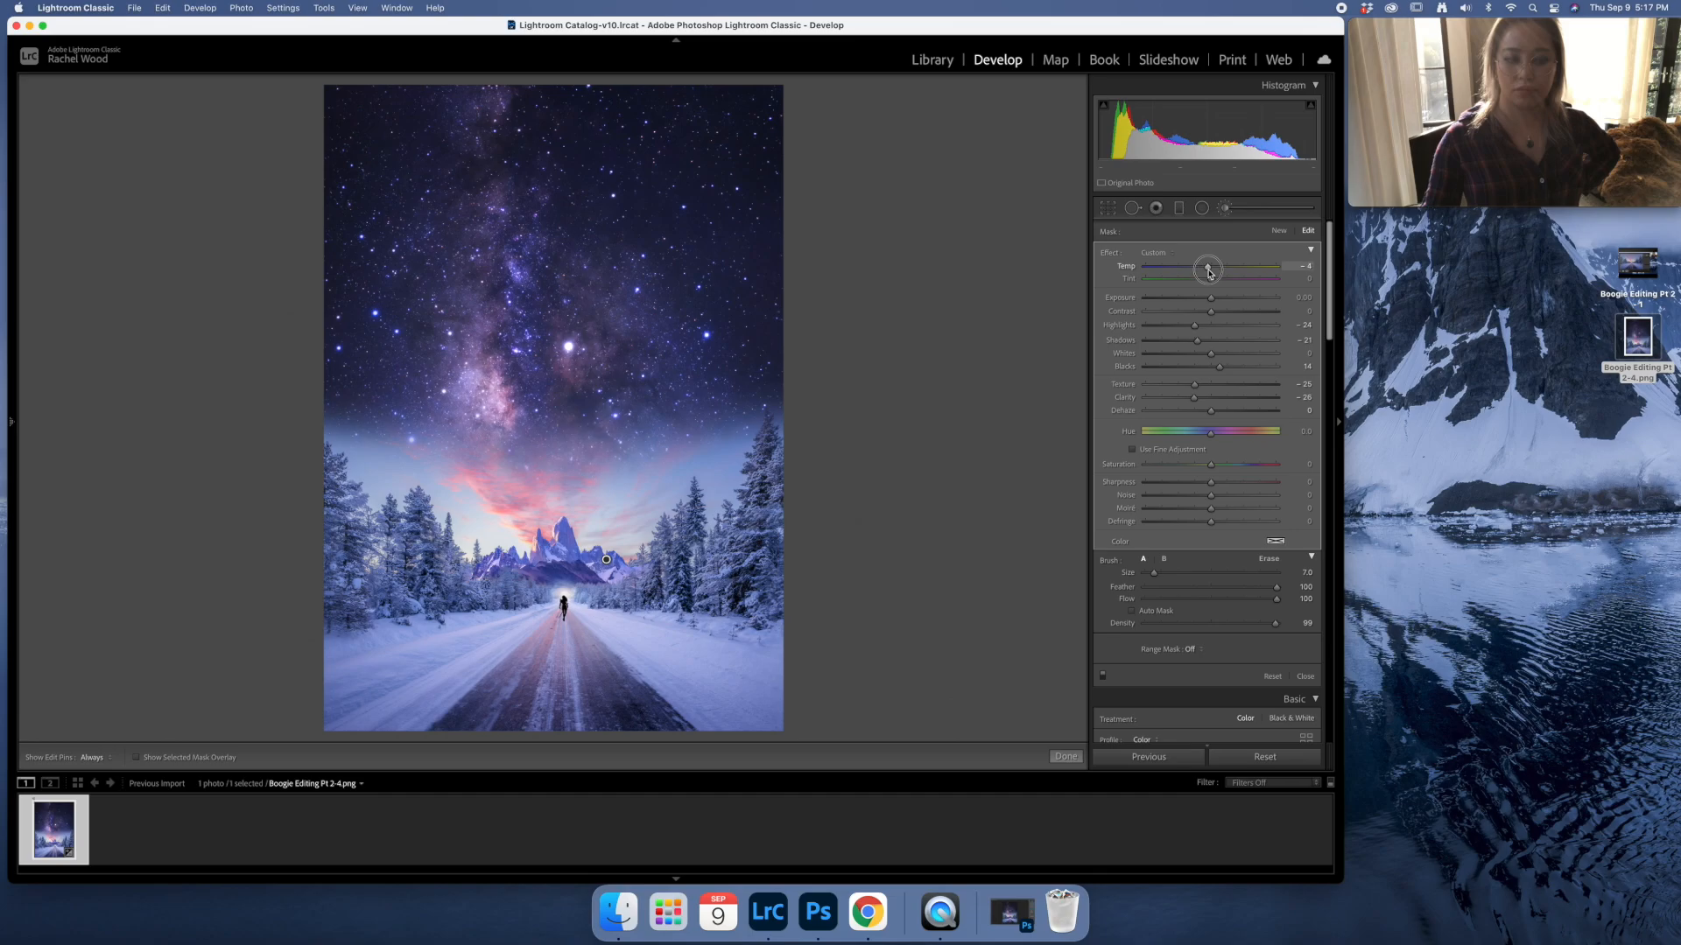
pyautogui.doubleClick(1127, 266)
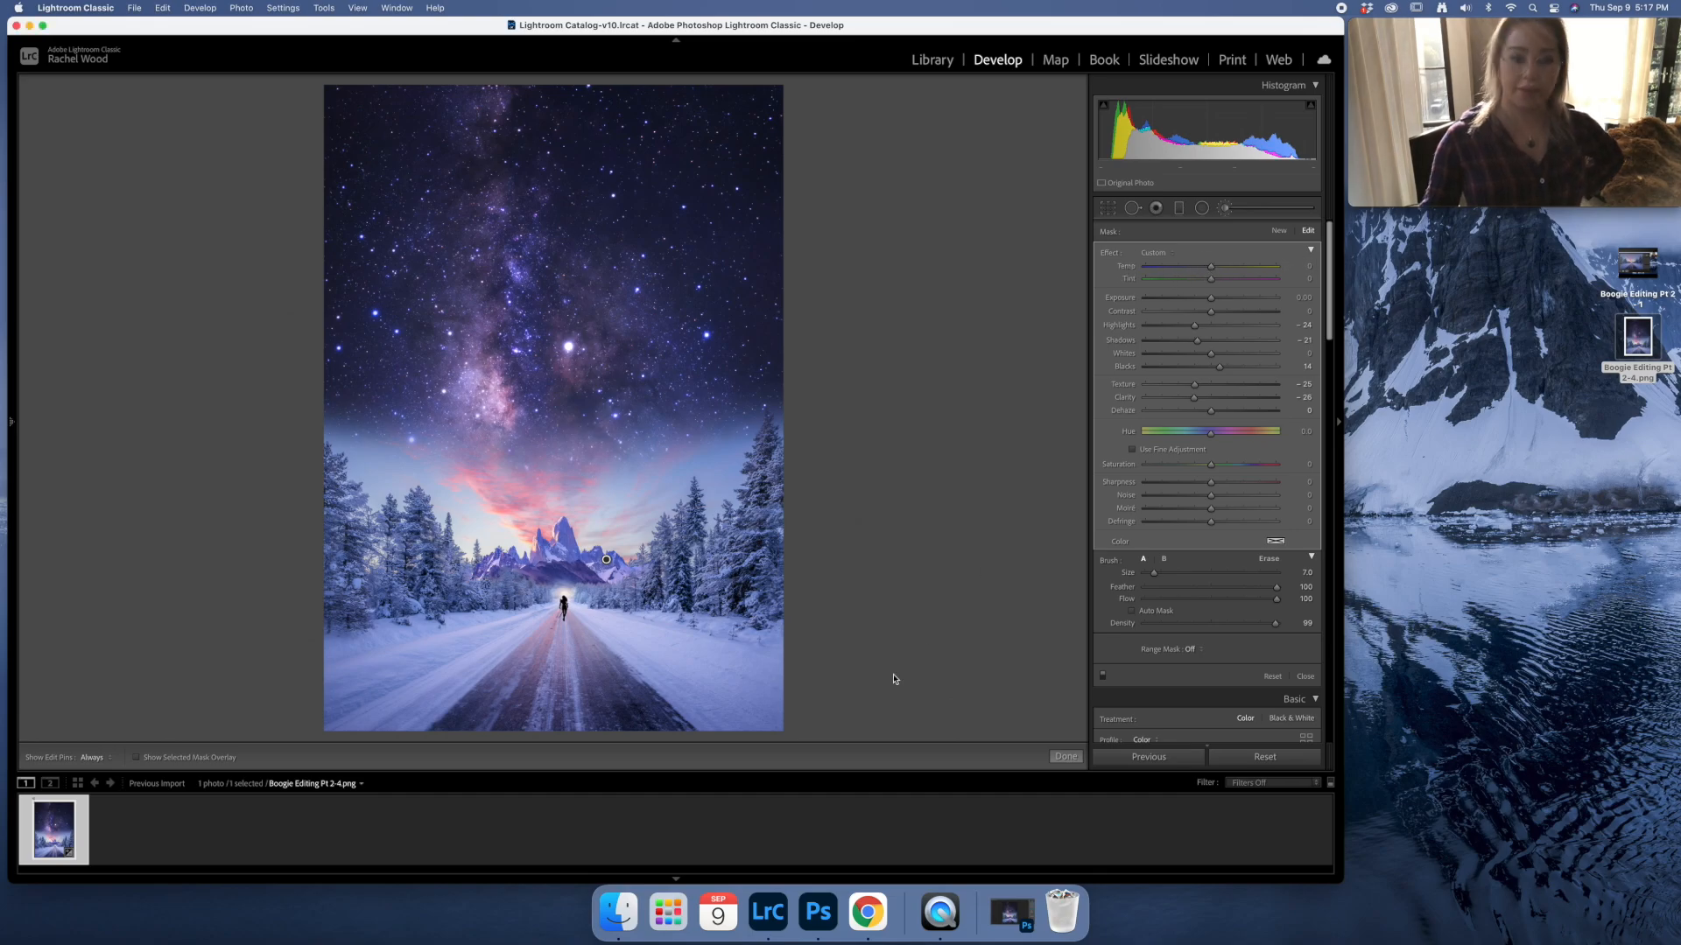
pyautogui.click(1065, 757)
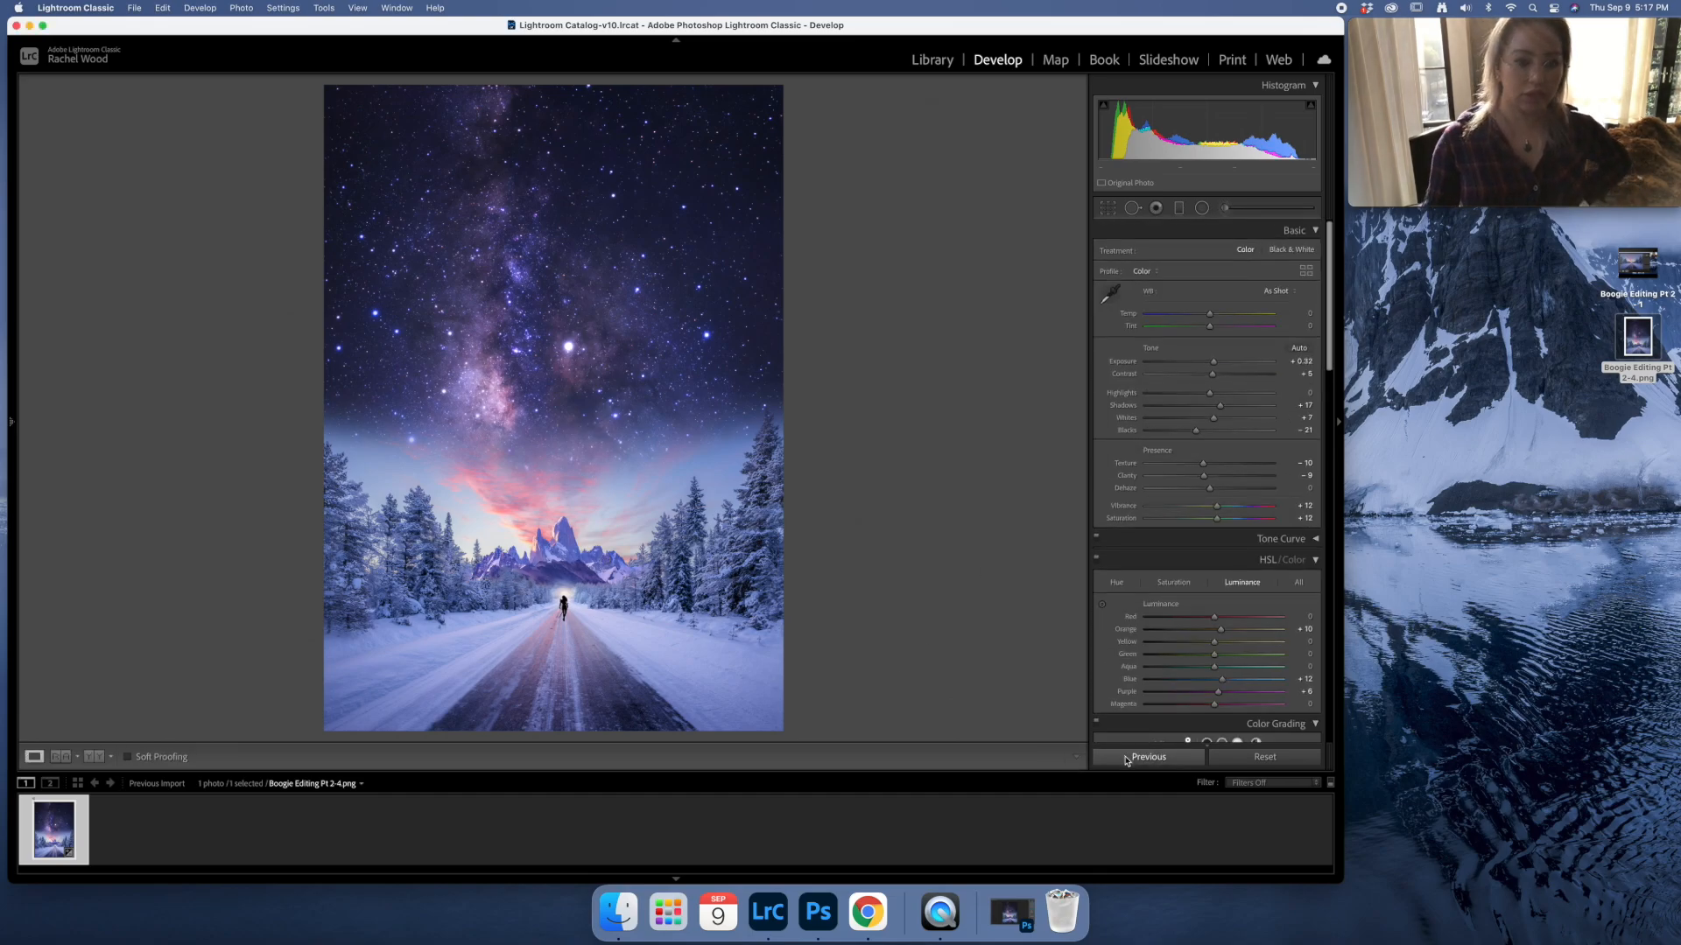
# Crop the photo to the 4 x 5 / 8 x 10 aspect ratio, tightening the frame around the figure, mountains and lower galaxy.
pyautogui.click(1106, 211)
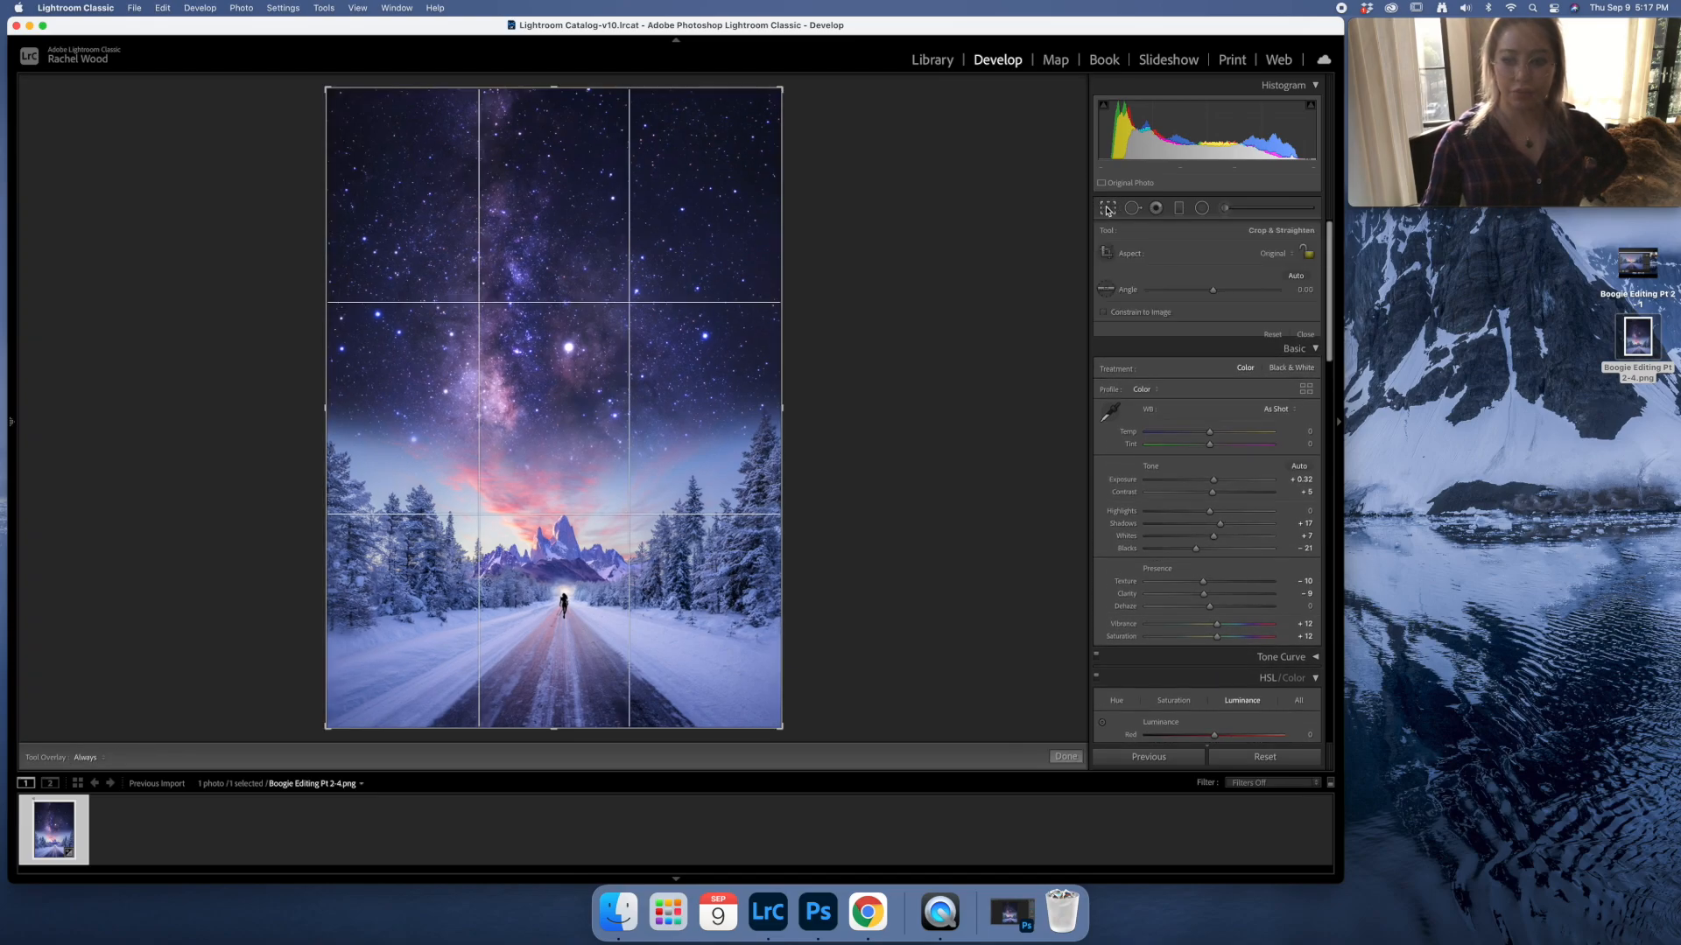
pyautogui.click(1271, 253)
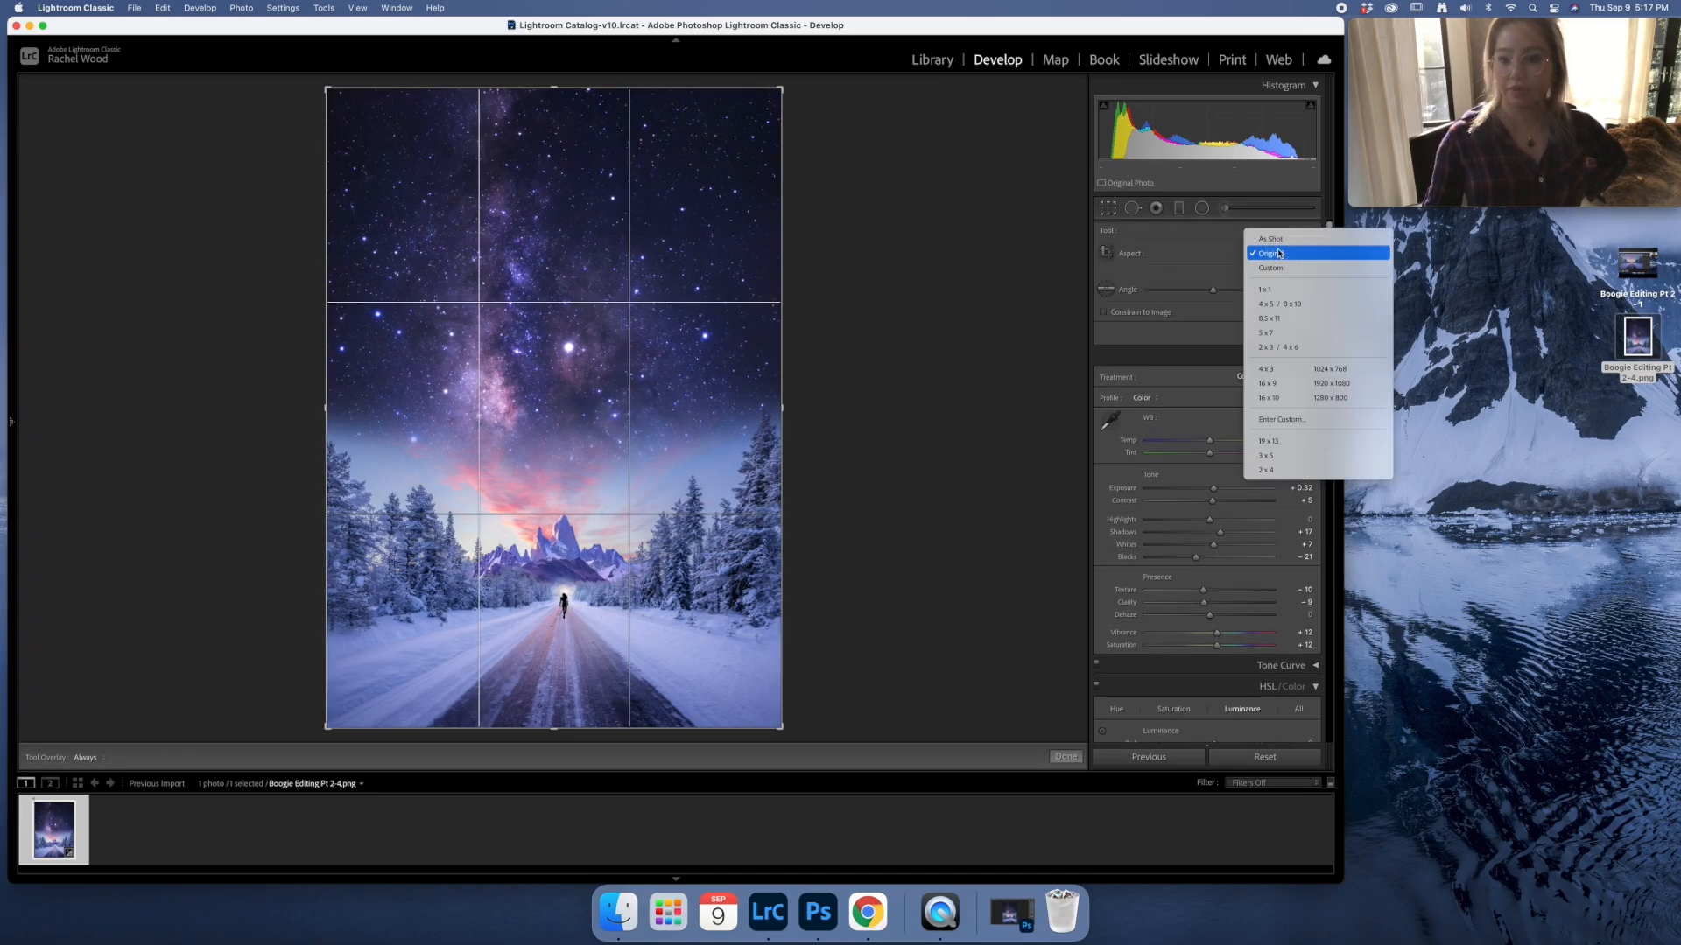
pyautogui.click(1285, 306)
pyautogui.moveTo(594, 498); pyautogui.dragTo(595, 385)
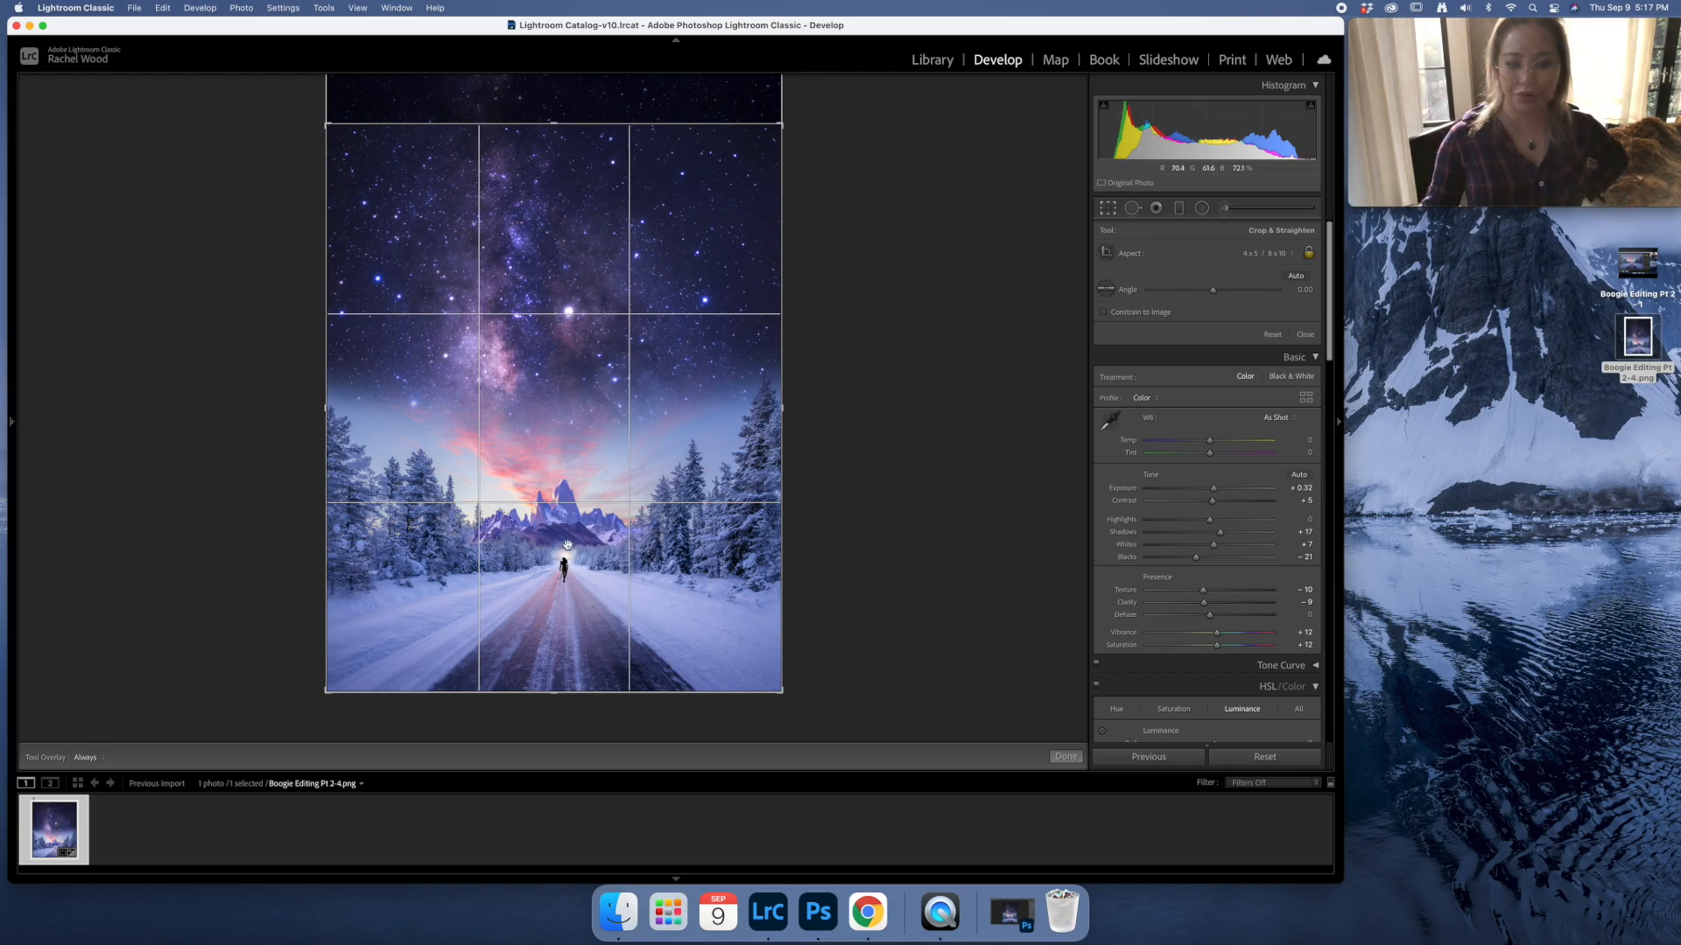
pyautogui.moveTo(579, 475); pyautogui.dragTo(578, 493)
pyautogui.moveTo(553, 124); pyautogui.dragTo(514, 278)
pyautogui.moveTo(611, 258)
pyautogui.mouseDown()
pyautogui.moveTo(606, 306)
pyautogui.moveTo(608, 254)
pyautogui.moveTo(609, 268)
pyautogui.mouseUp()
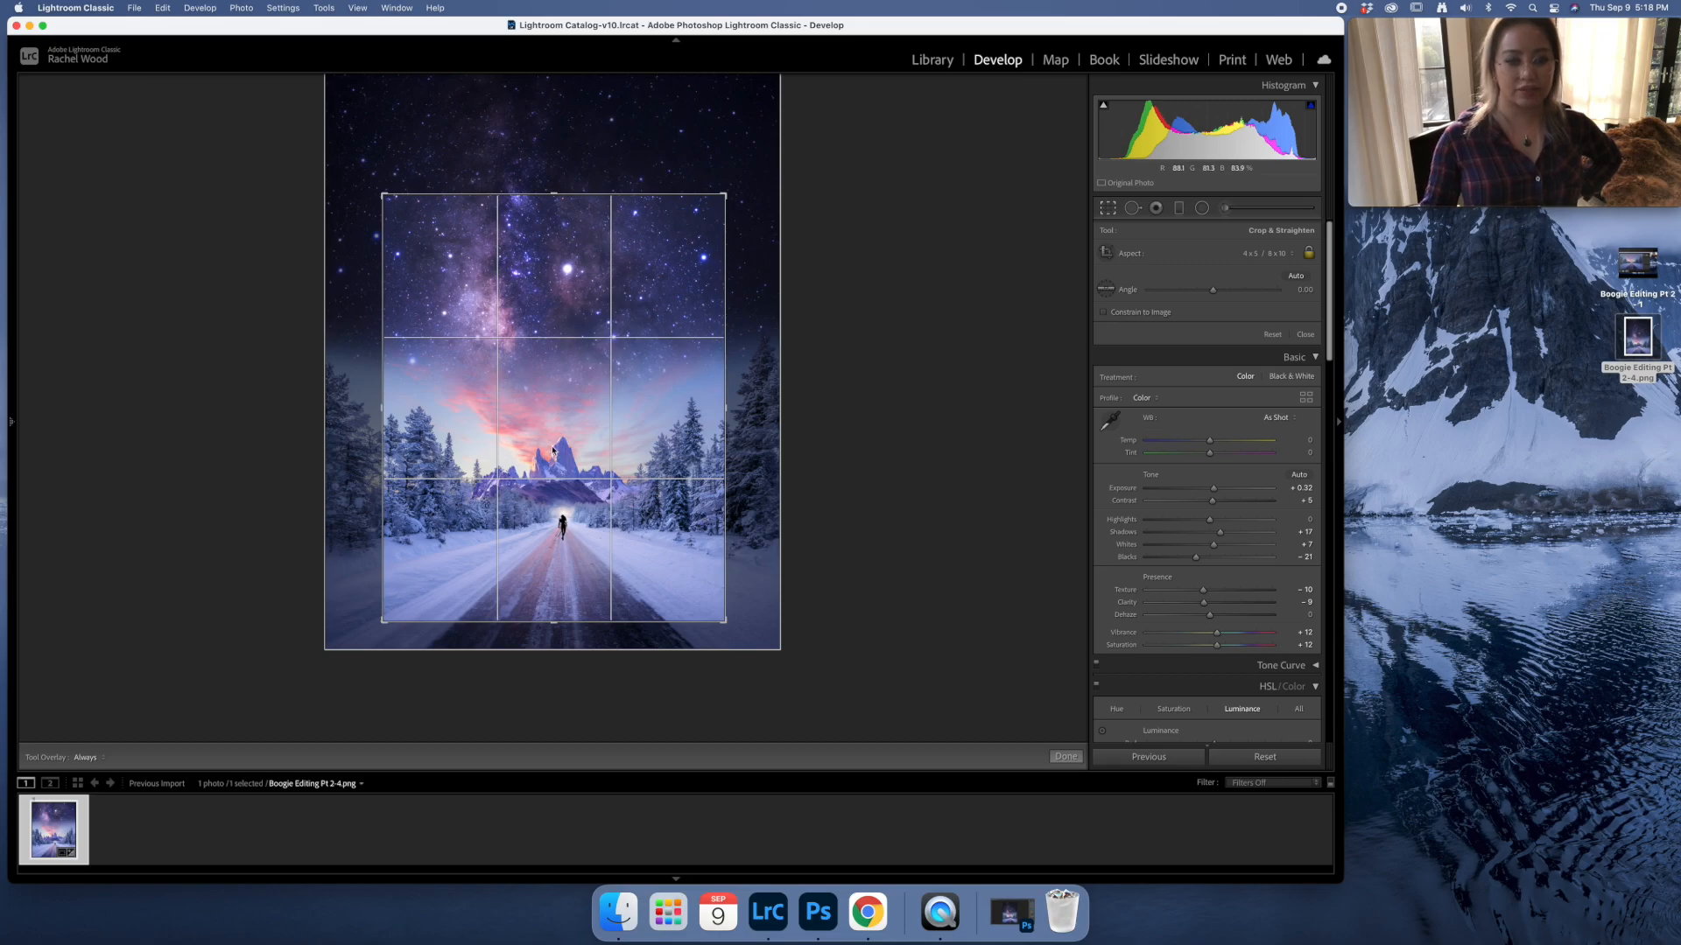
pyautogui.press('Return')
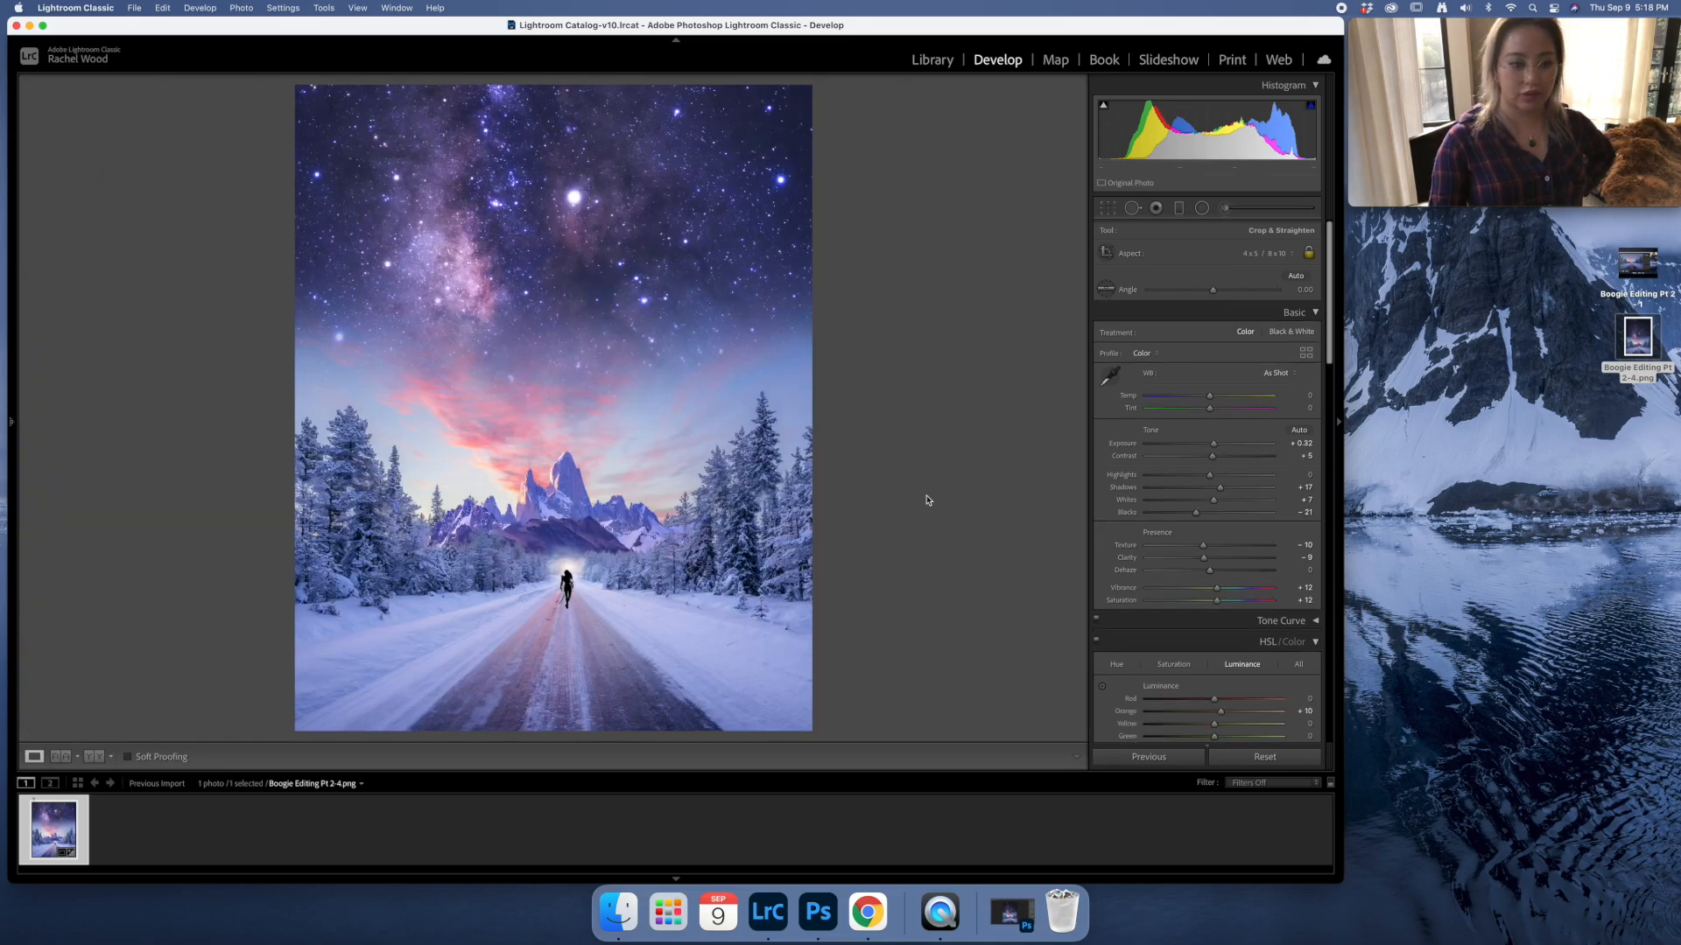
# Enable Remove Chromatic Aberration in the lens corrections.
pyautogui.scroll(-10, 1229, 459)
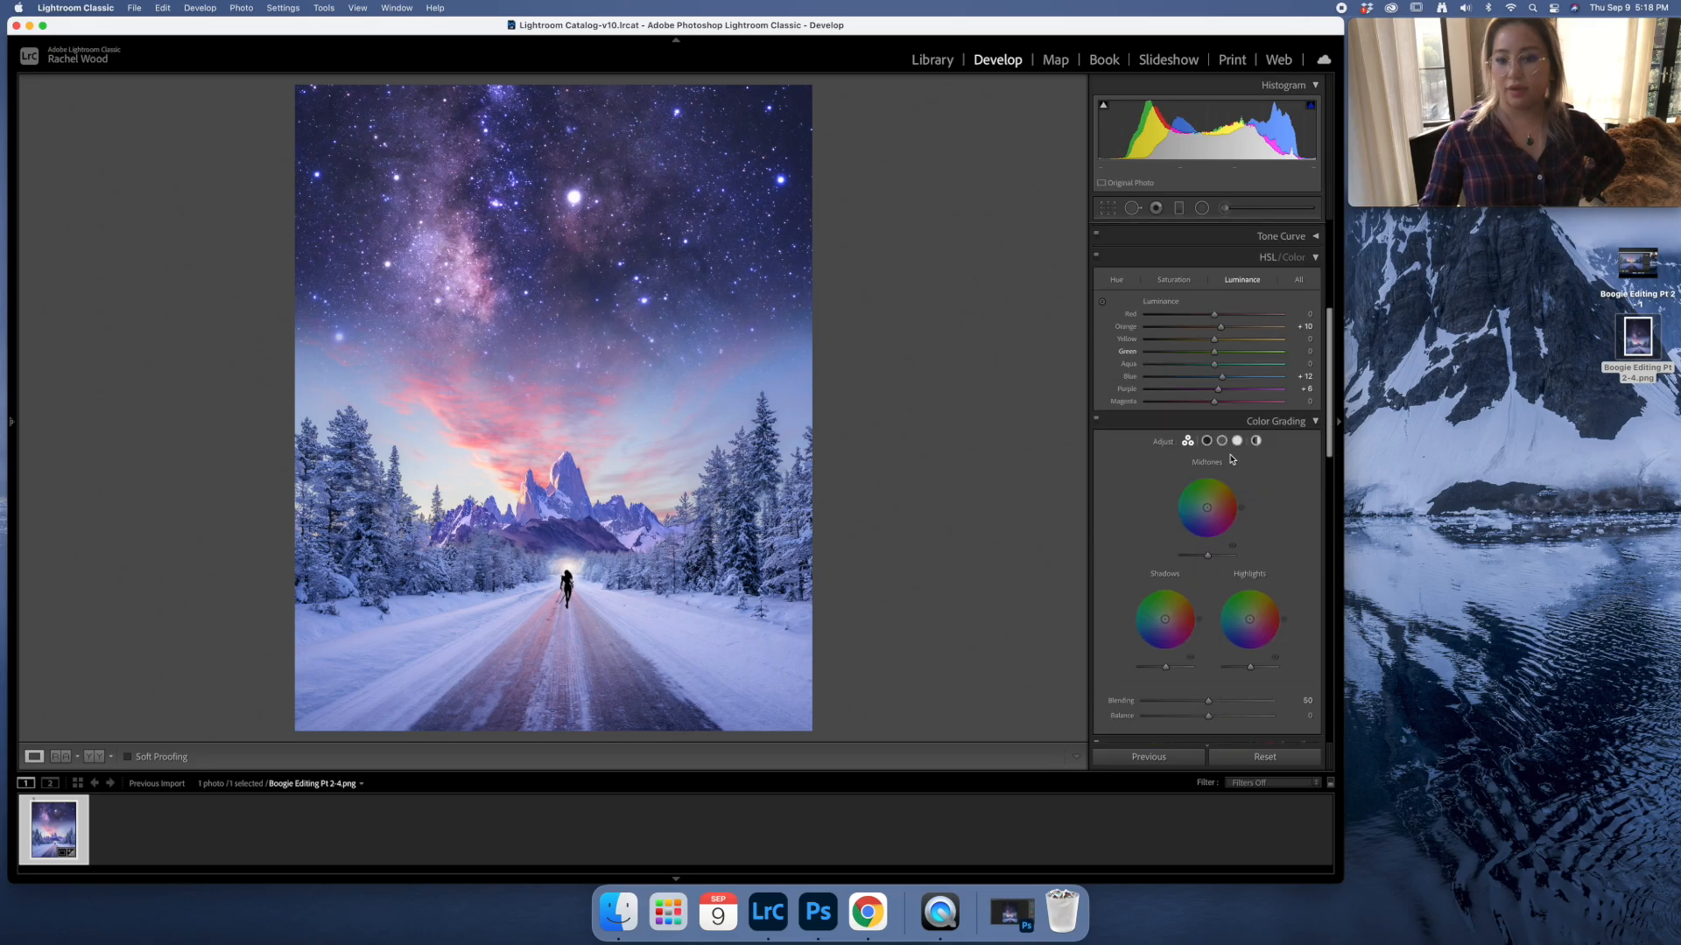
pyautogui.scroll(-5, 1230, 460)
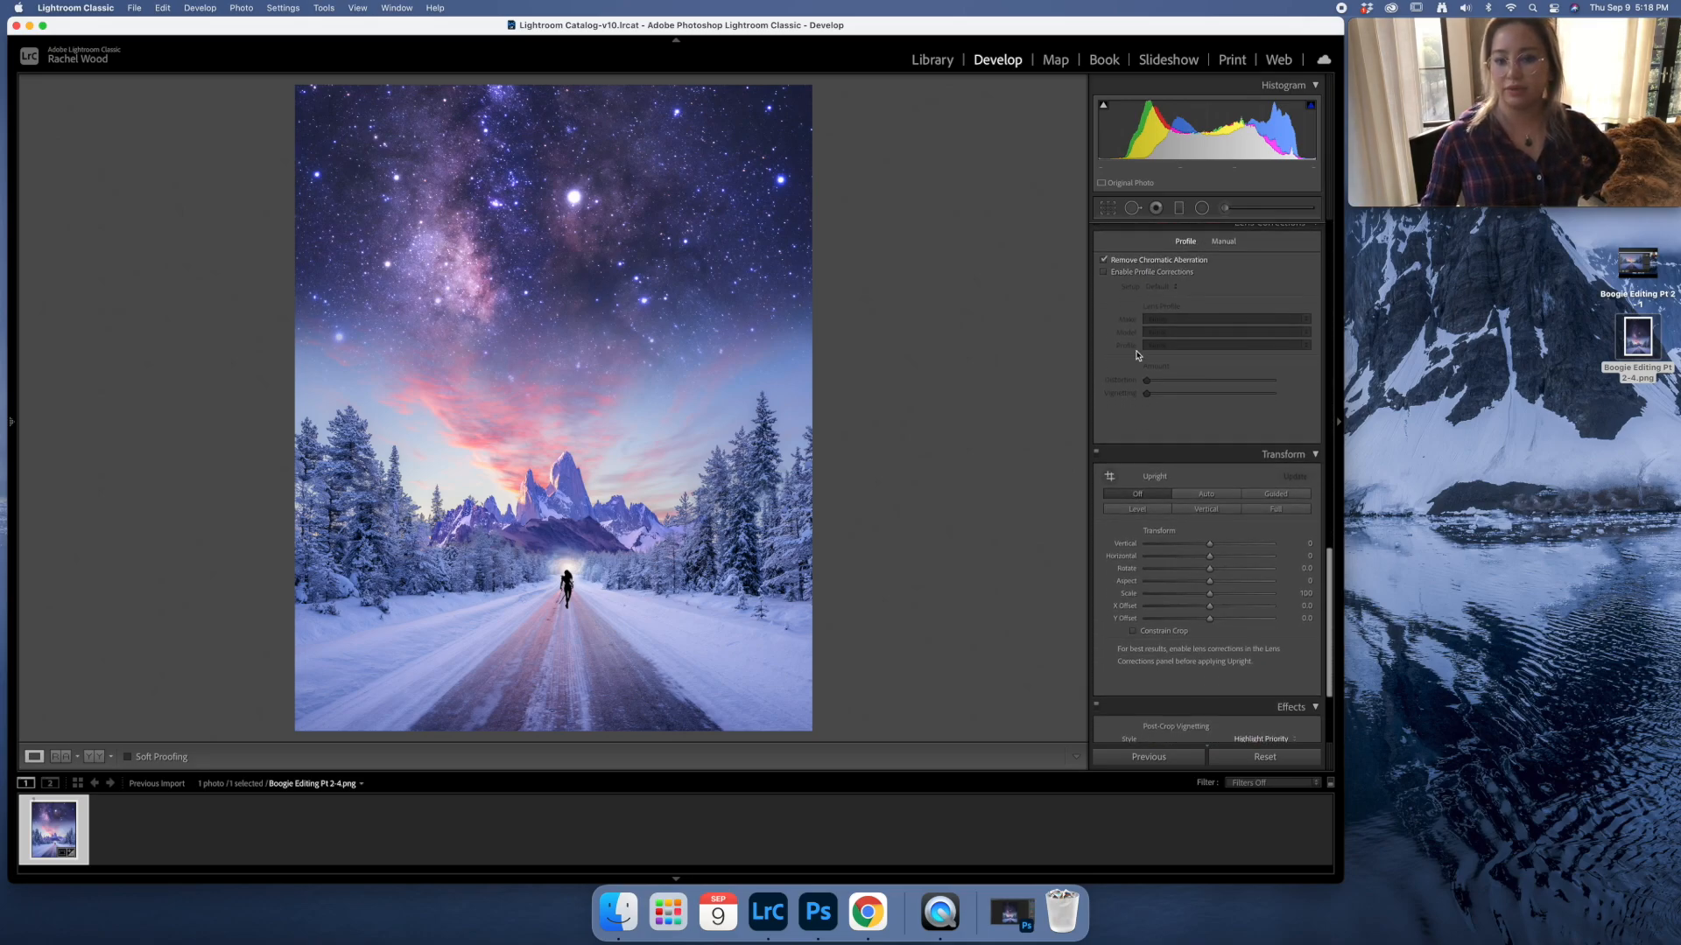
# Add a post-crop vignette with Amount -23, Midpoint 0, Roundness +100 and Feather 100.
pyautogui.scroll(-4, 1138, 354)
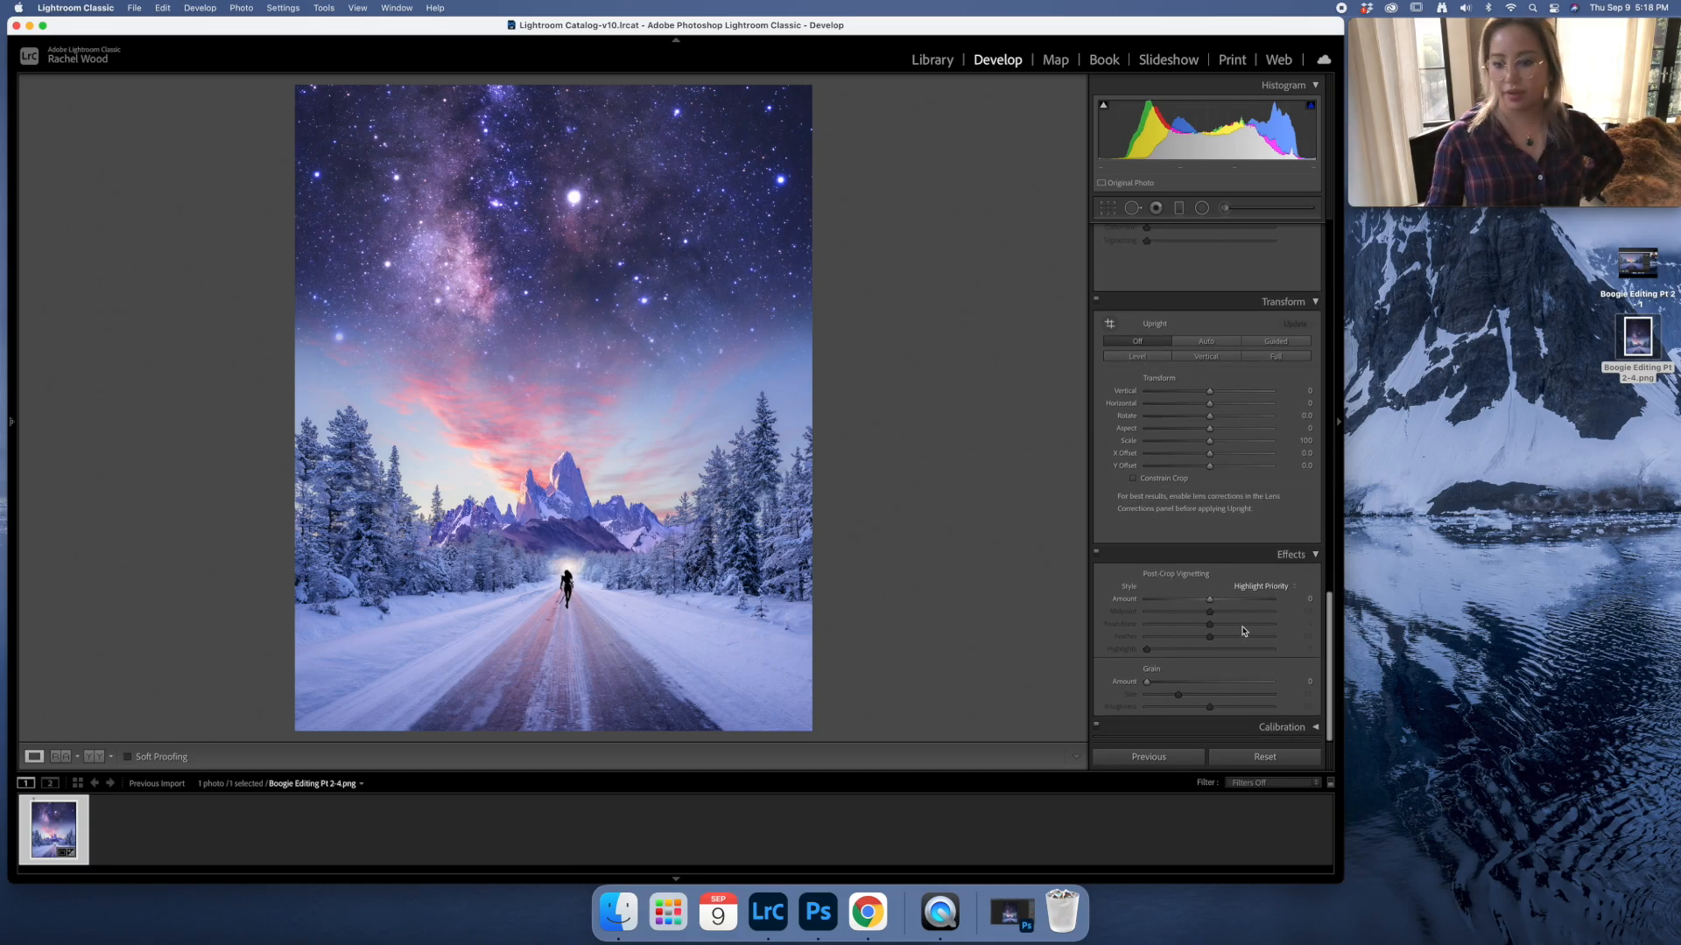
pyautogui.moveTo(1210, 600); pyautogui.dragTo(1189, 606)
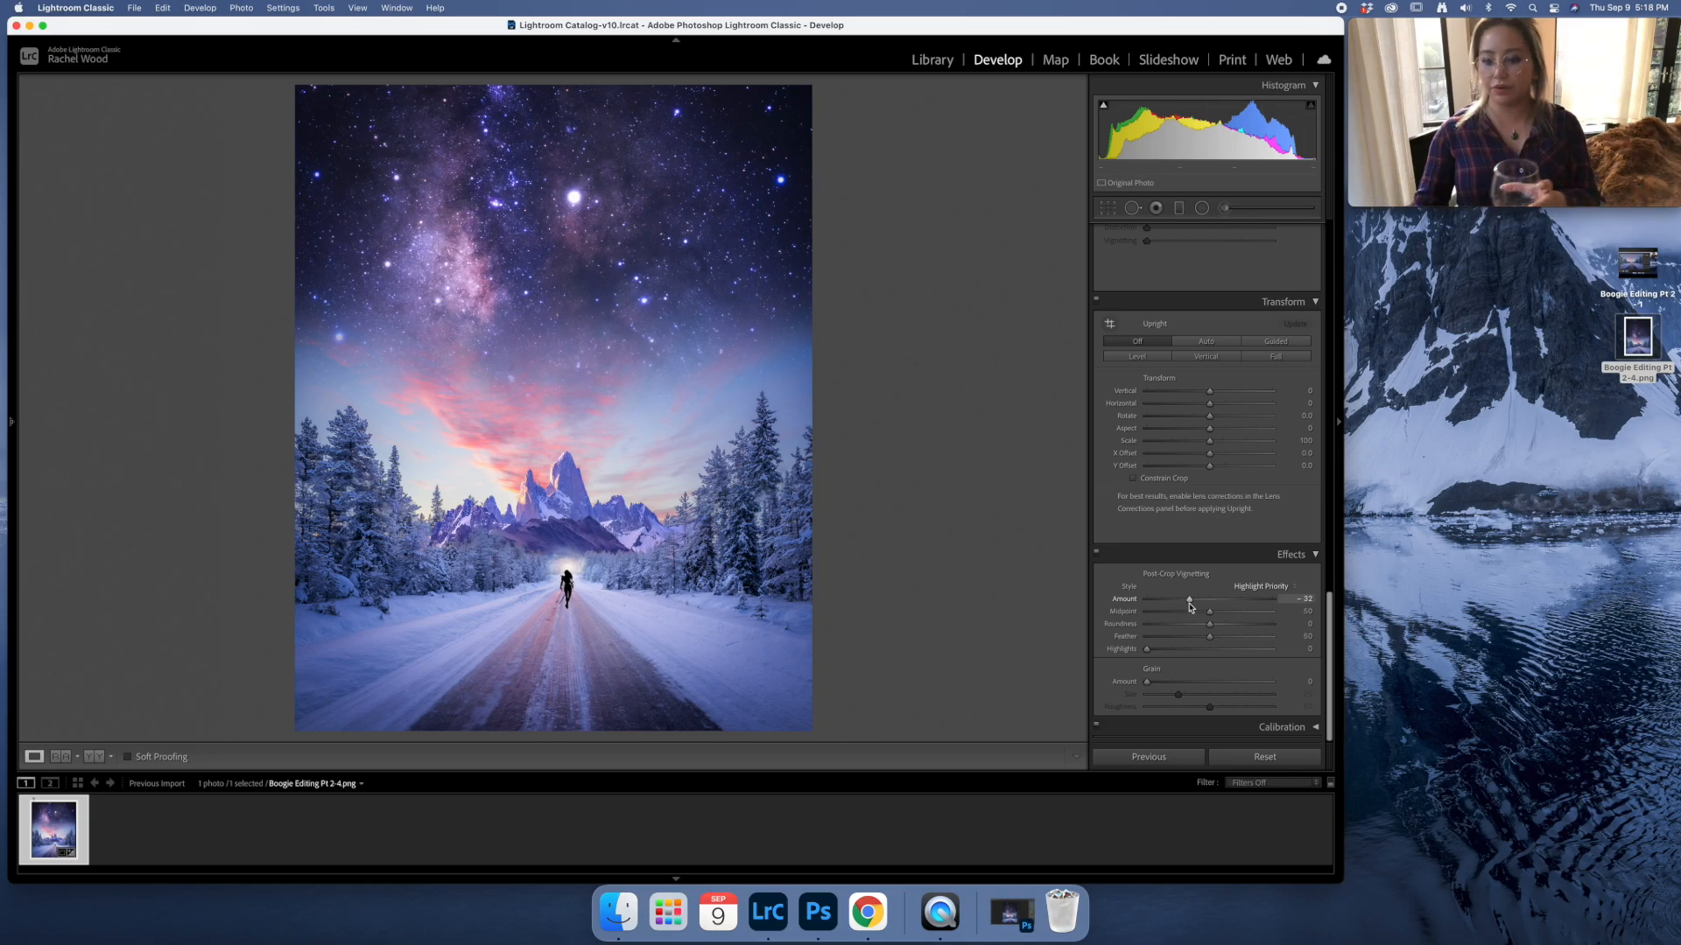
pyautogui.moveTo(1188, 601); pyautogui.dragTo(1379, 633)
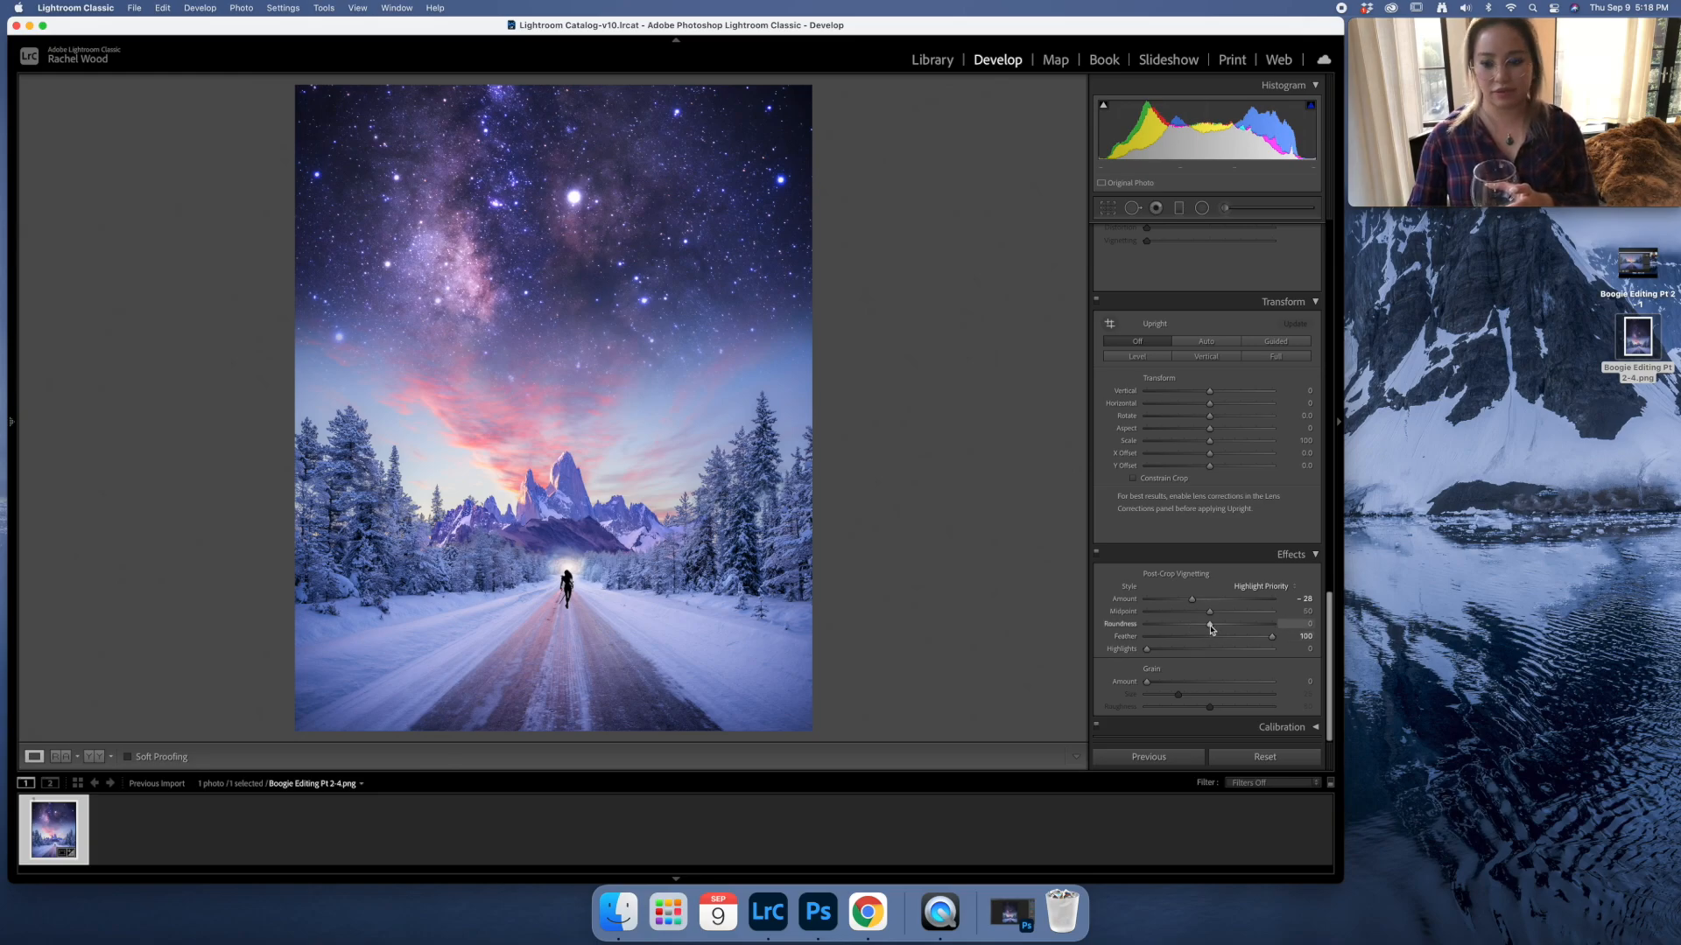
pyautogui.moveTo(1211, 629); pyautogui.dragTo(1304, 632)
pyautogui.moveTo(1210, 612); pyautogui.dragTo(1088, 618)
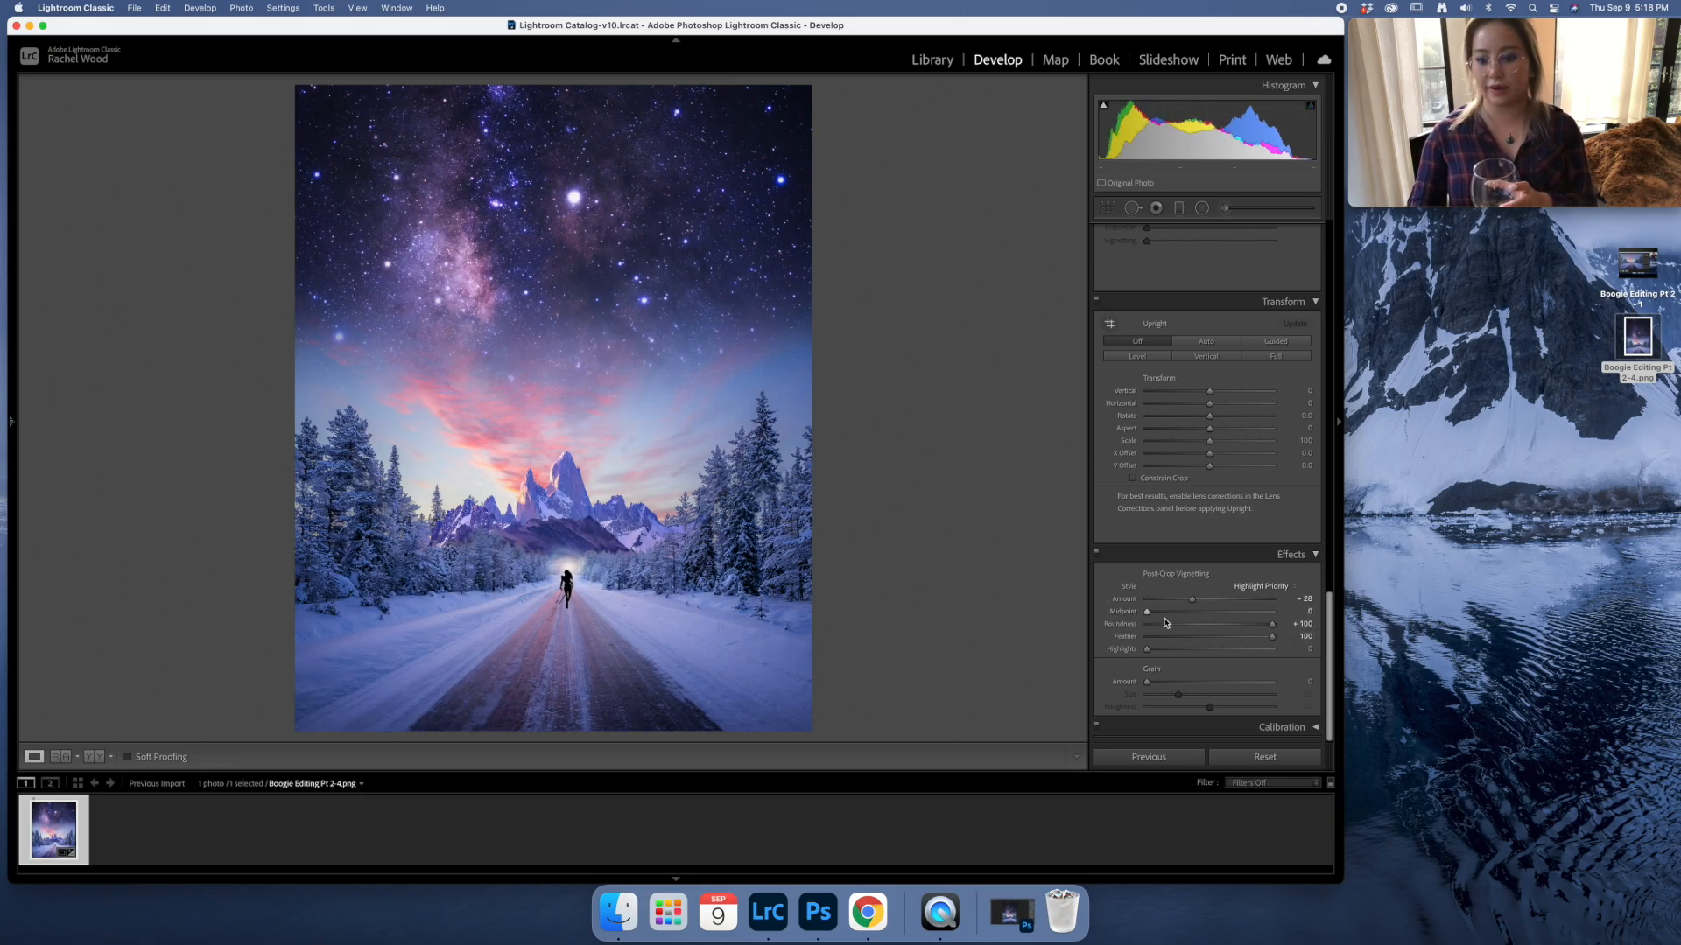
pyautogui.moveTo(1191, 600); pyautogui.dragTo(1196, 604)
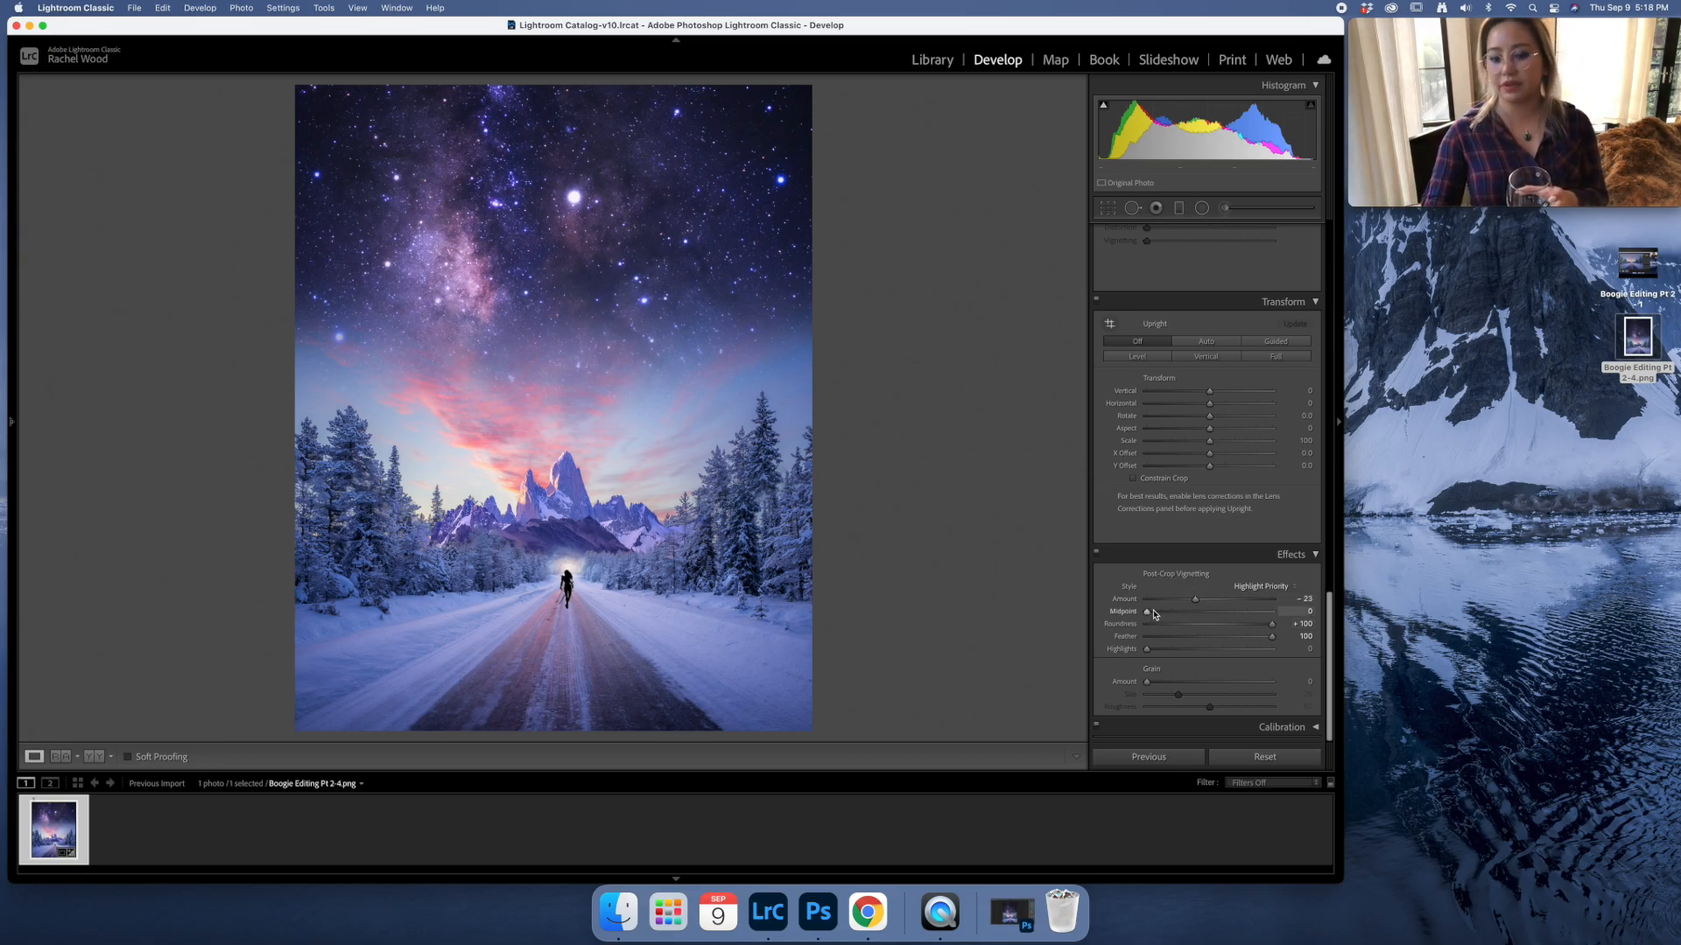
# Try a stronger post-crop vignette Amount of -70, and reduce it to -19.
pyautogui.moveTo(1196, 600); pyautogui.dragTo(1097, 619)
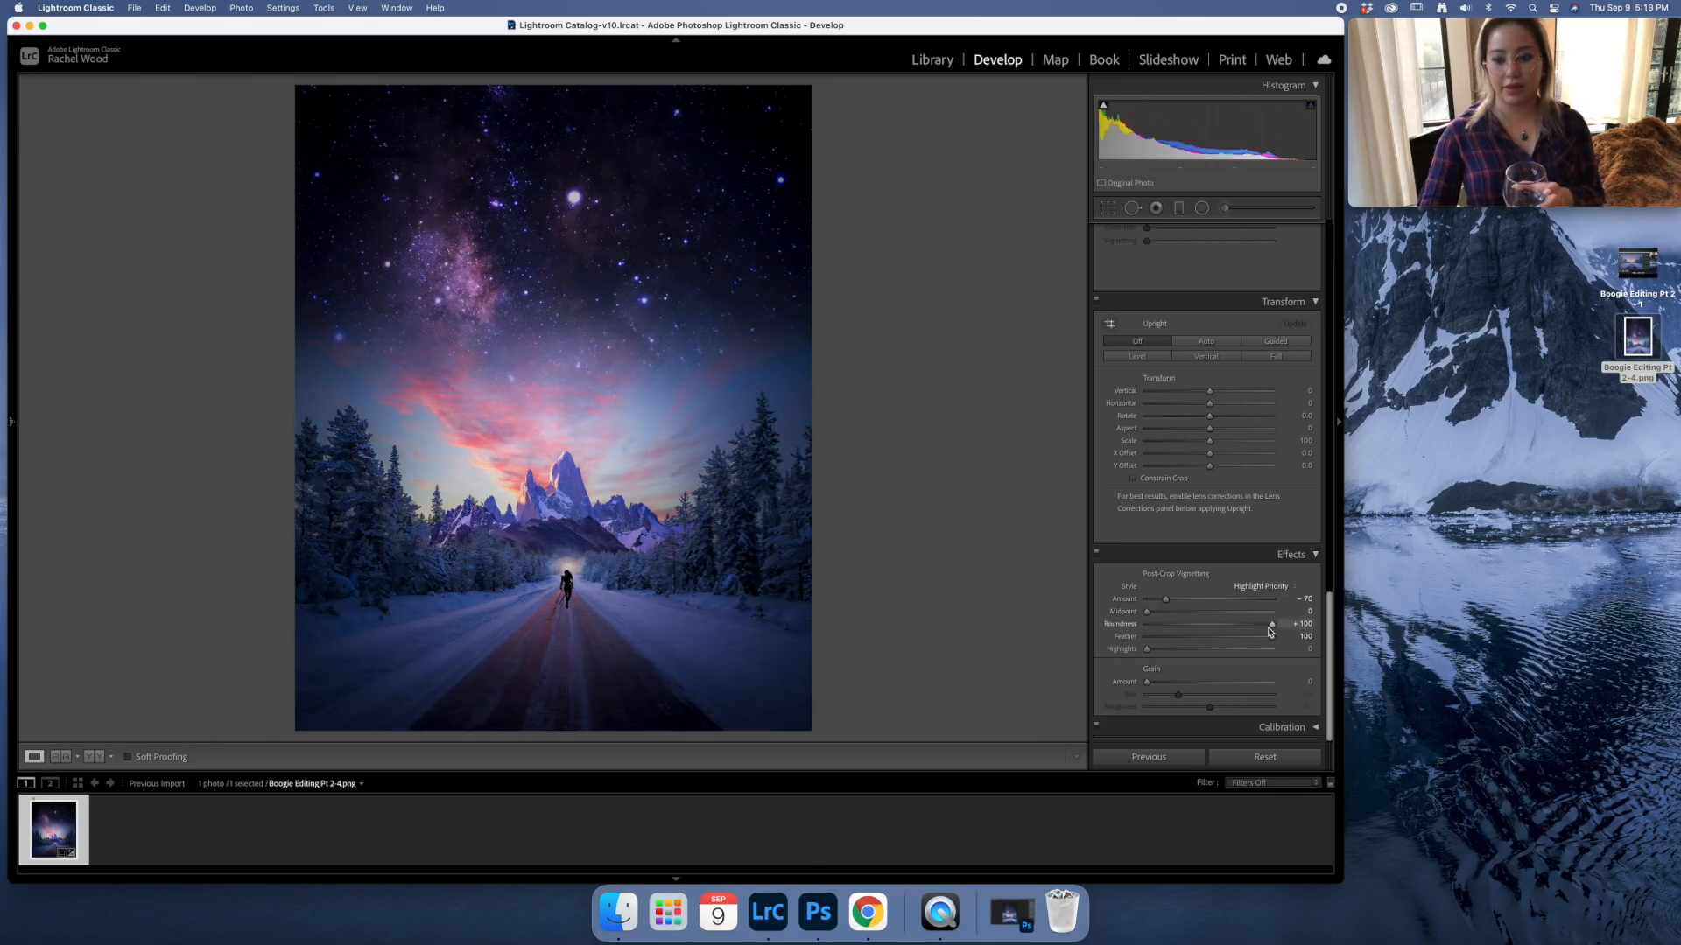
pyautogui.moveTo(1271, 630); pyautogui.dragTo(1318, 632)
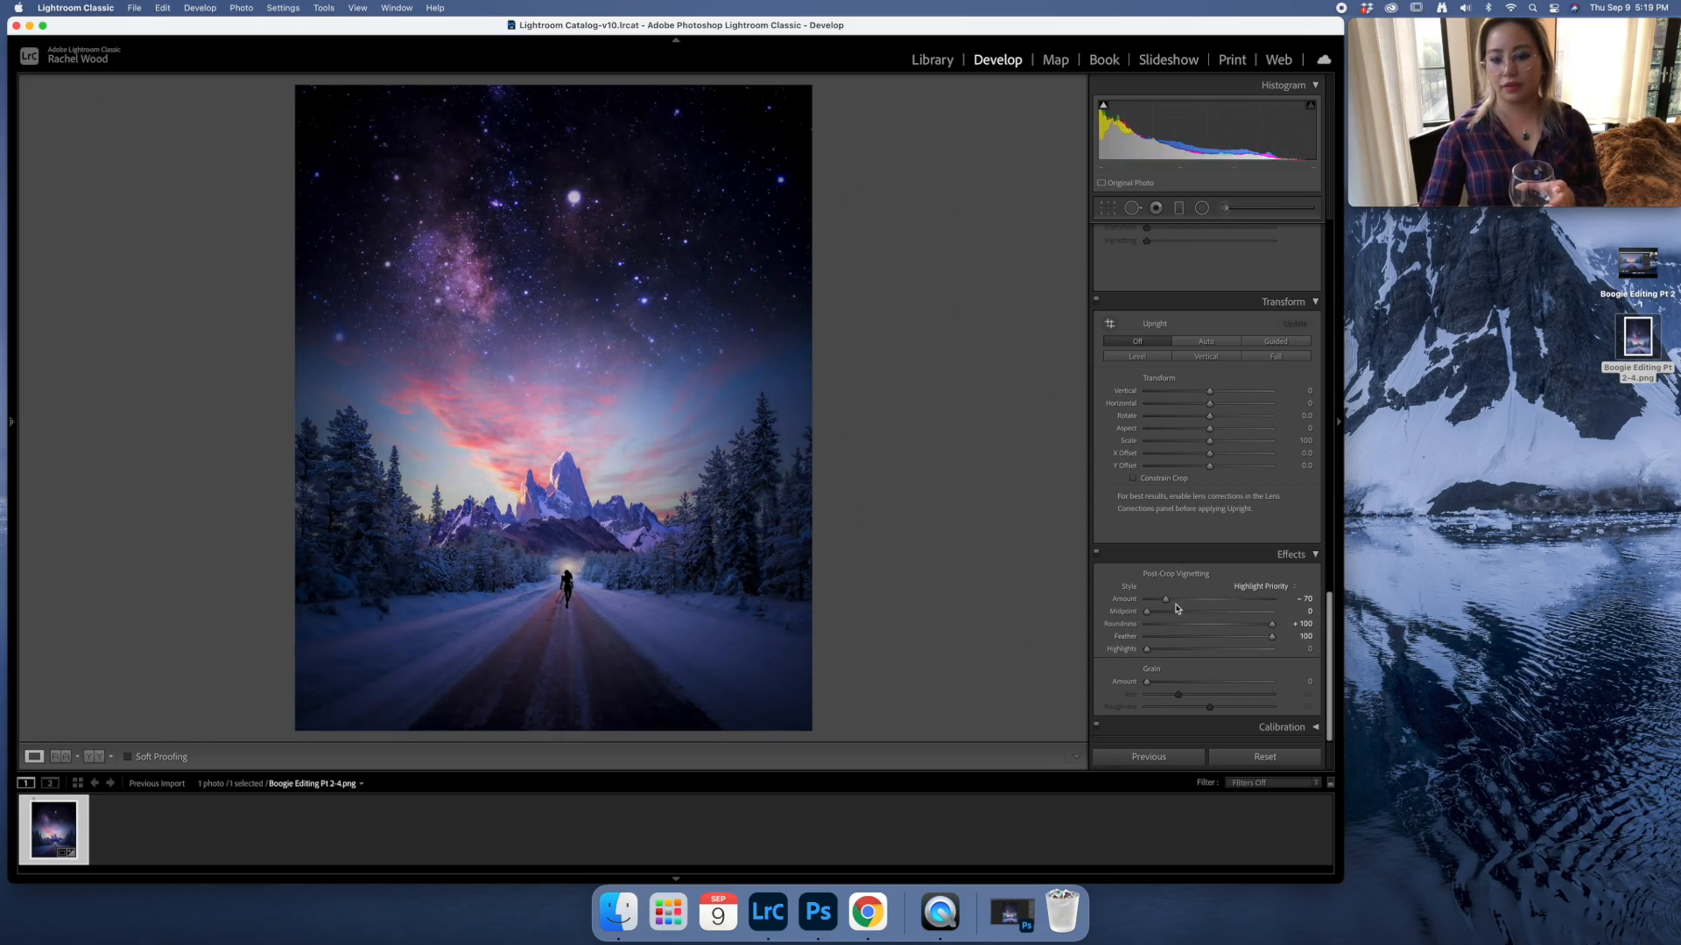
pyautogui.moveTo(1165, 599); pyautogui.dragTo(1198, 603)
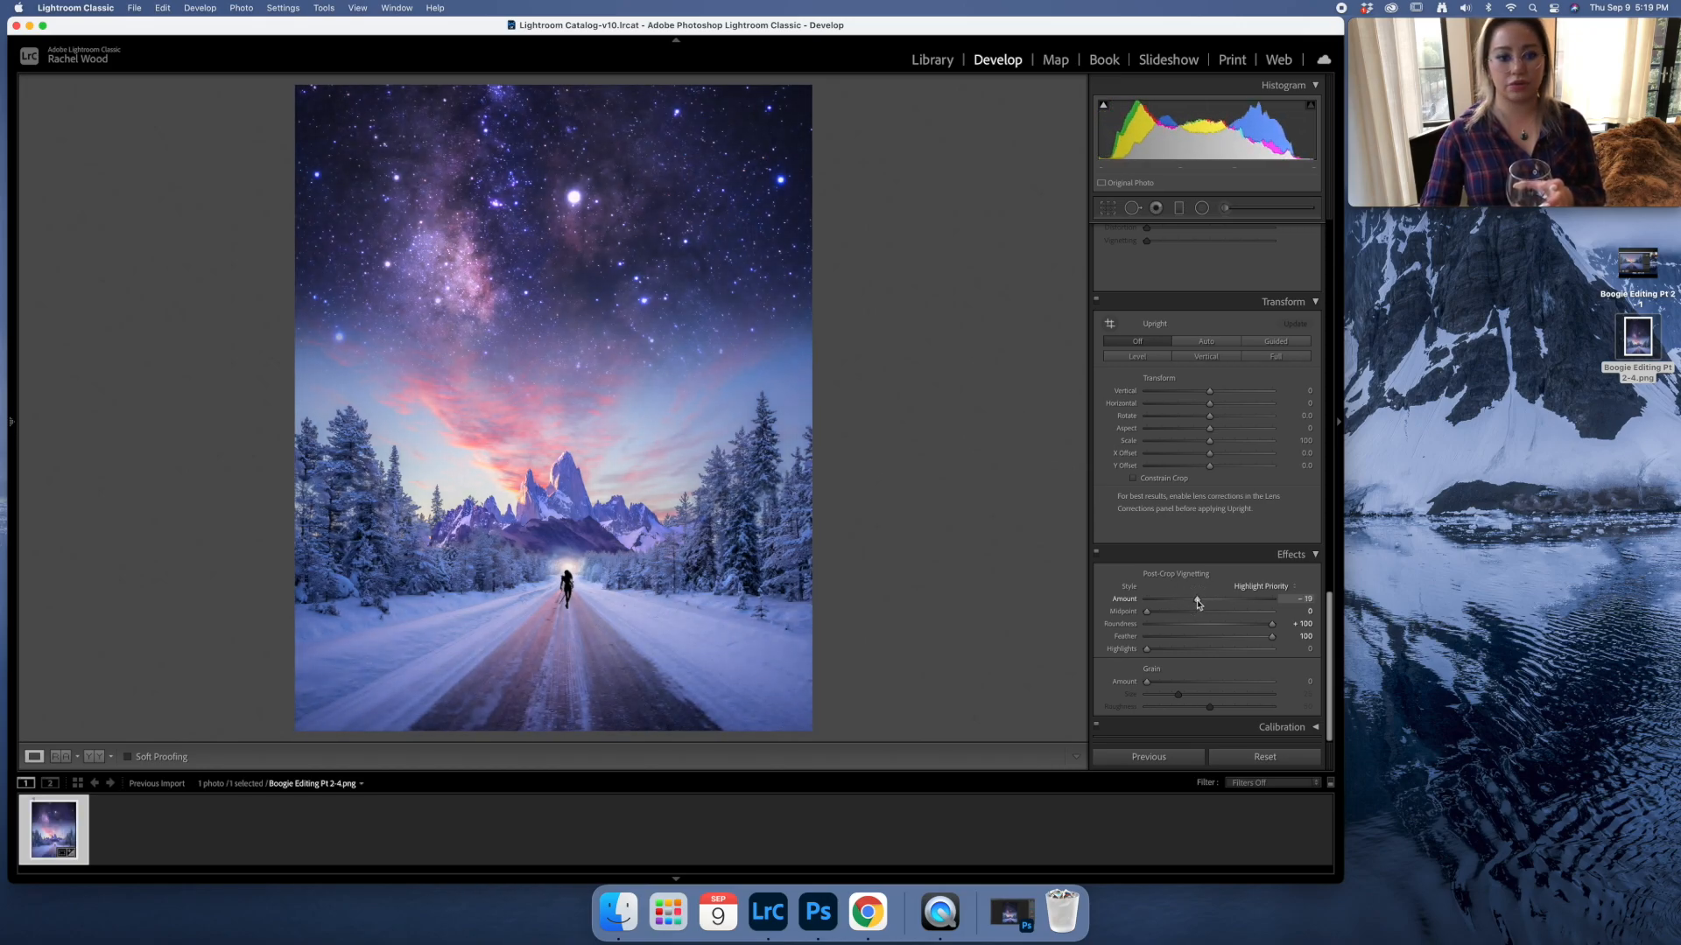
pyautogui.click(1198, 604)
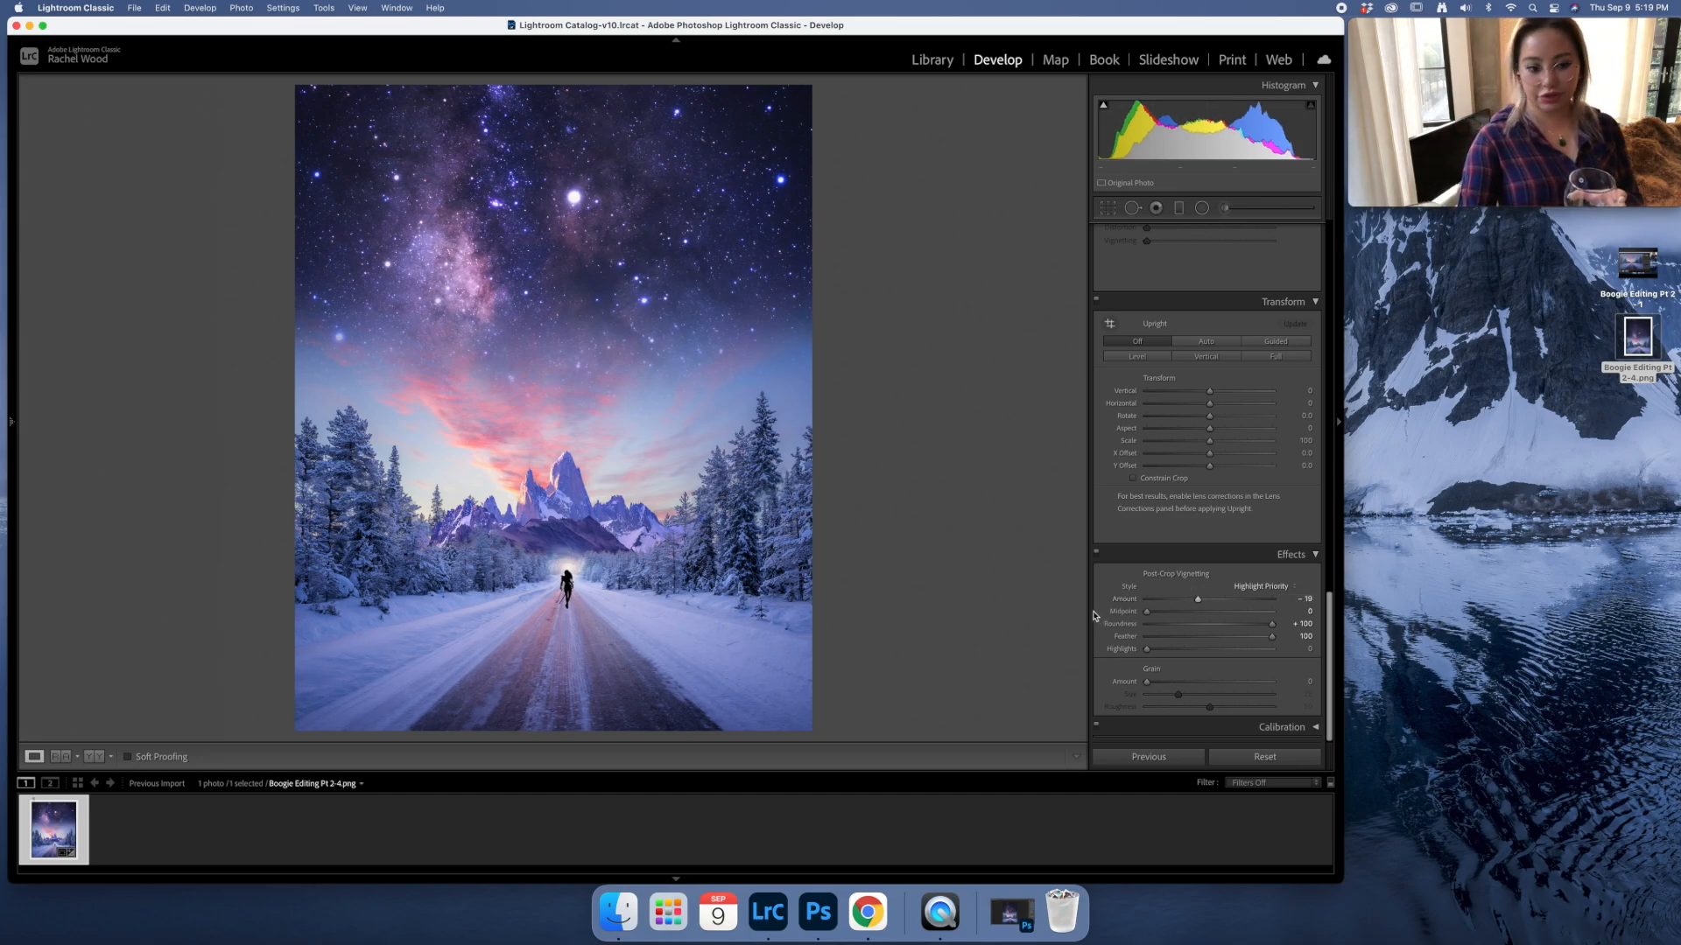
# Compare the finished photo with its unedited version by toggling the before and after views twice.
pyautogui.press('\\')
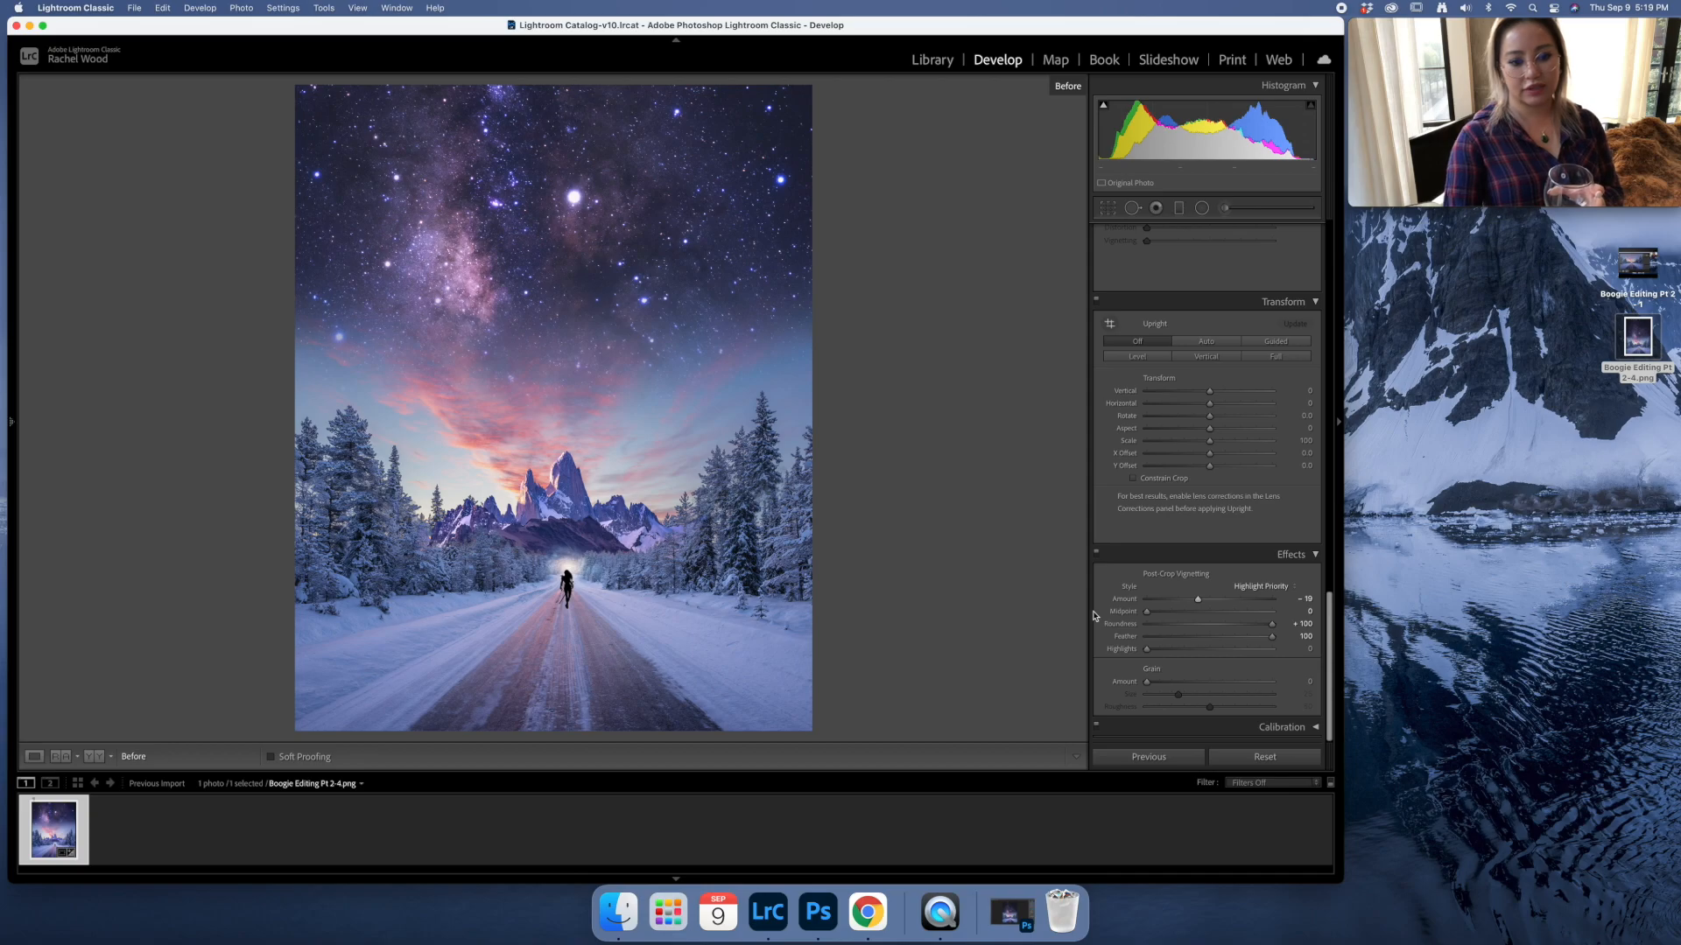
pyautogui.press('\\')
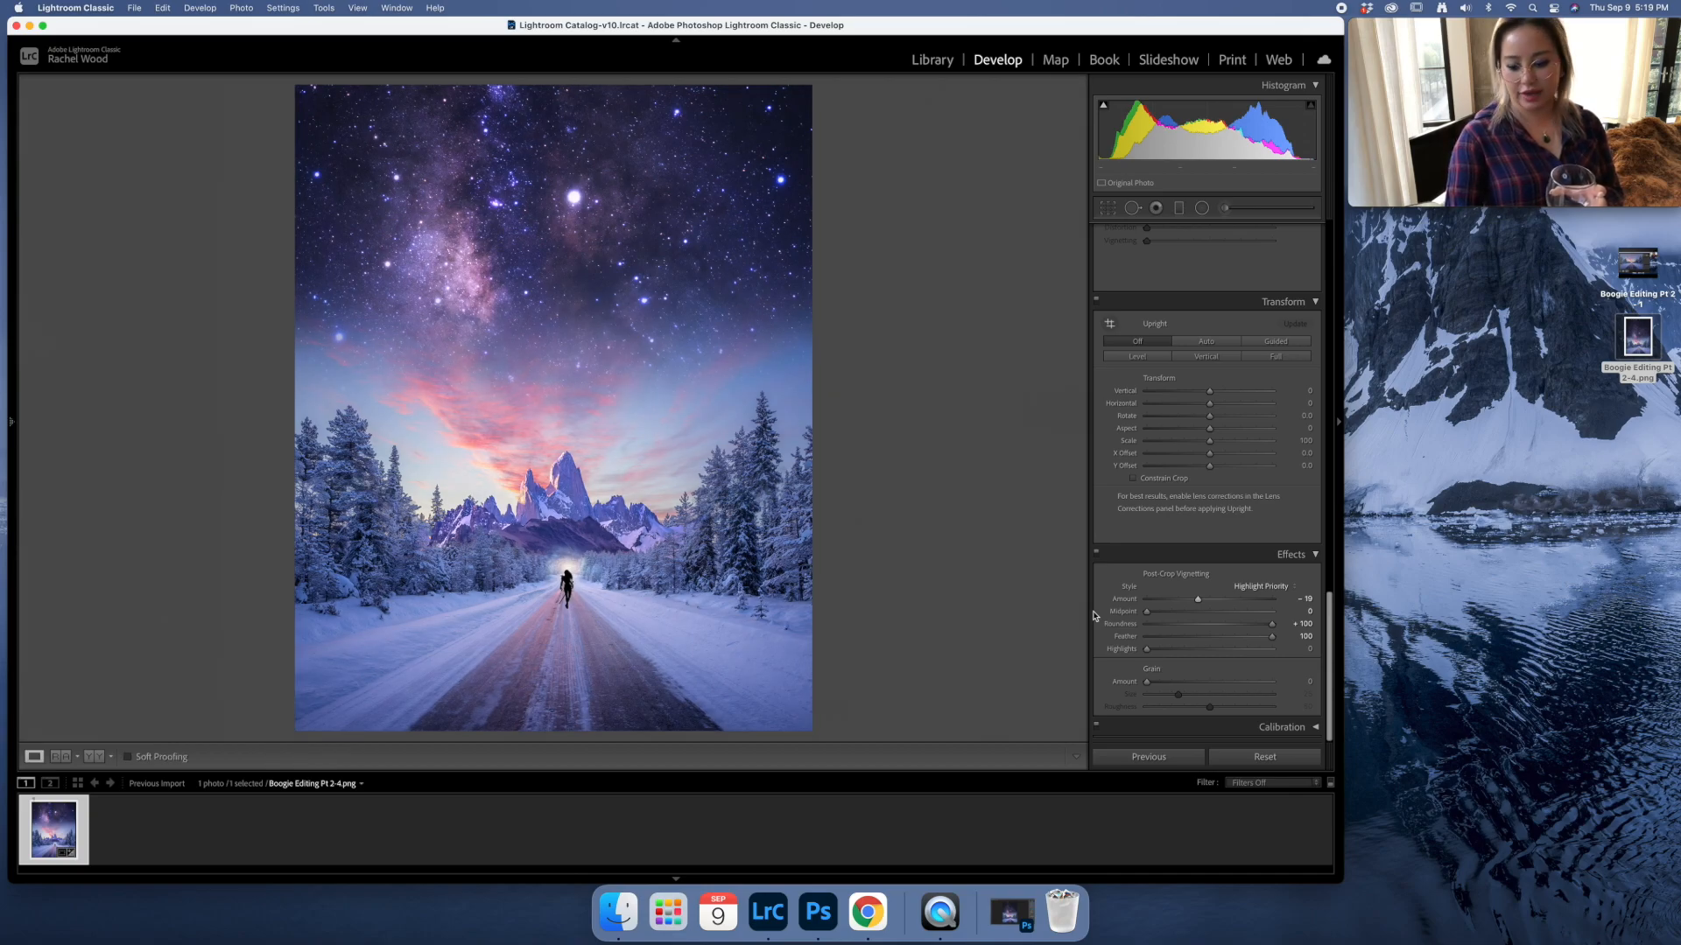
pyautogui.press('\\')
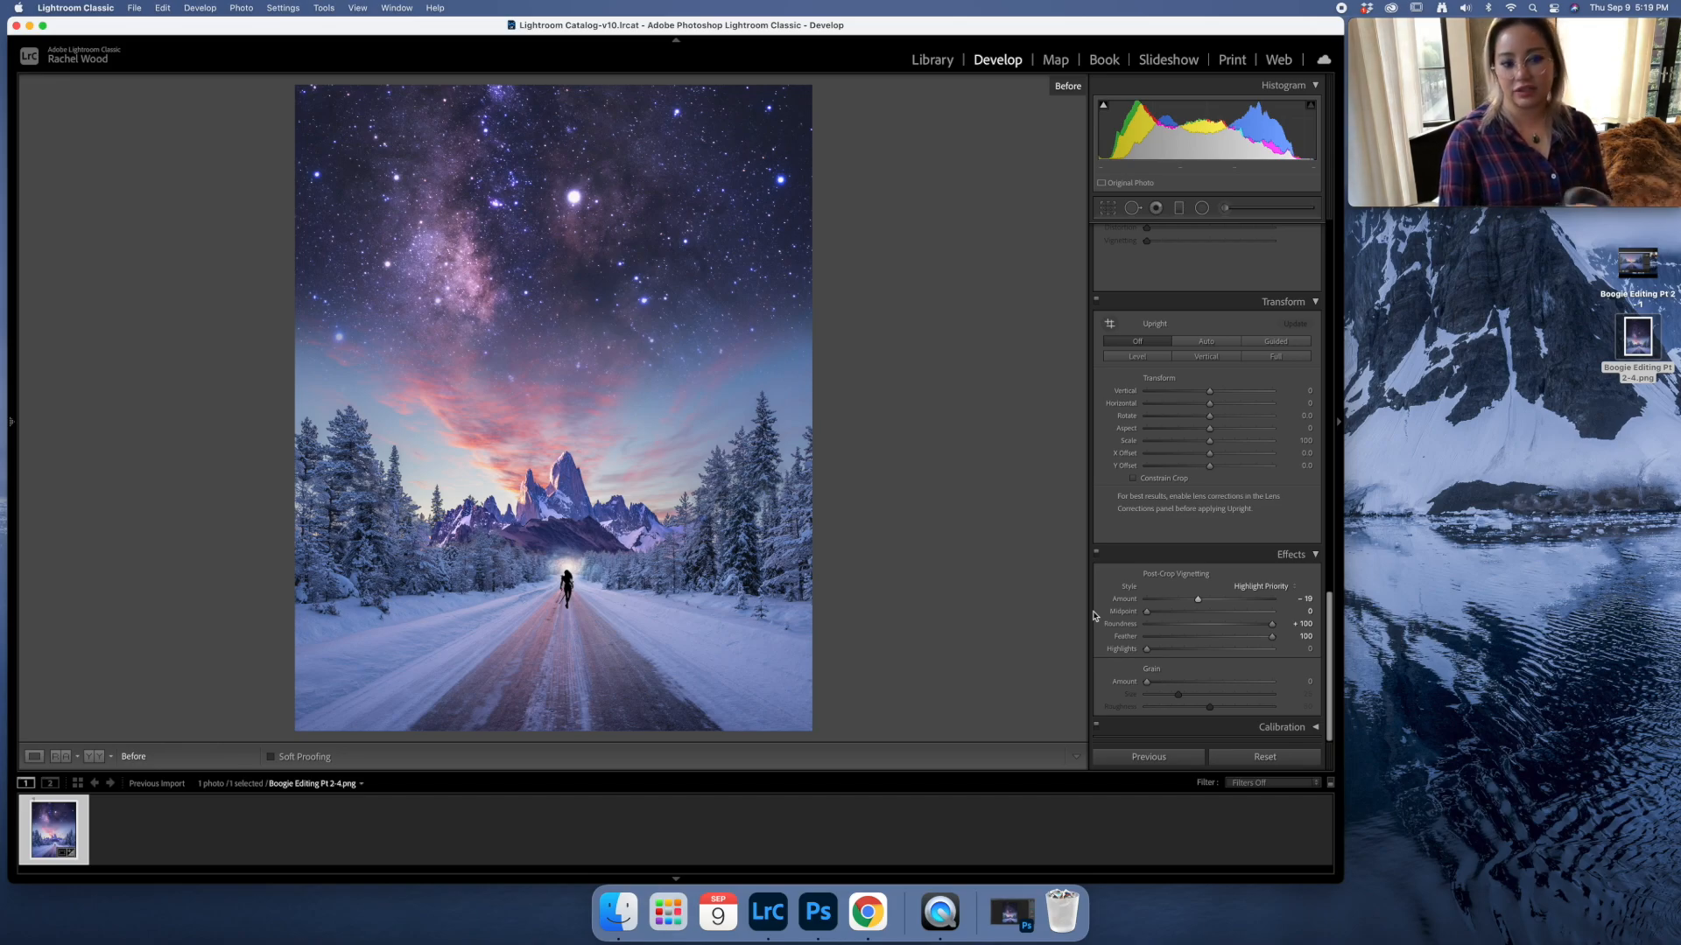
pyautogui.press('\\')
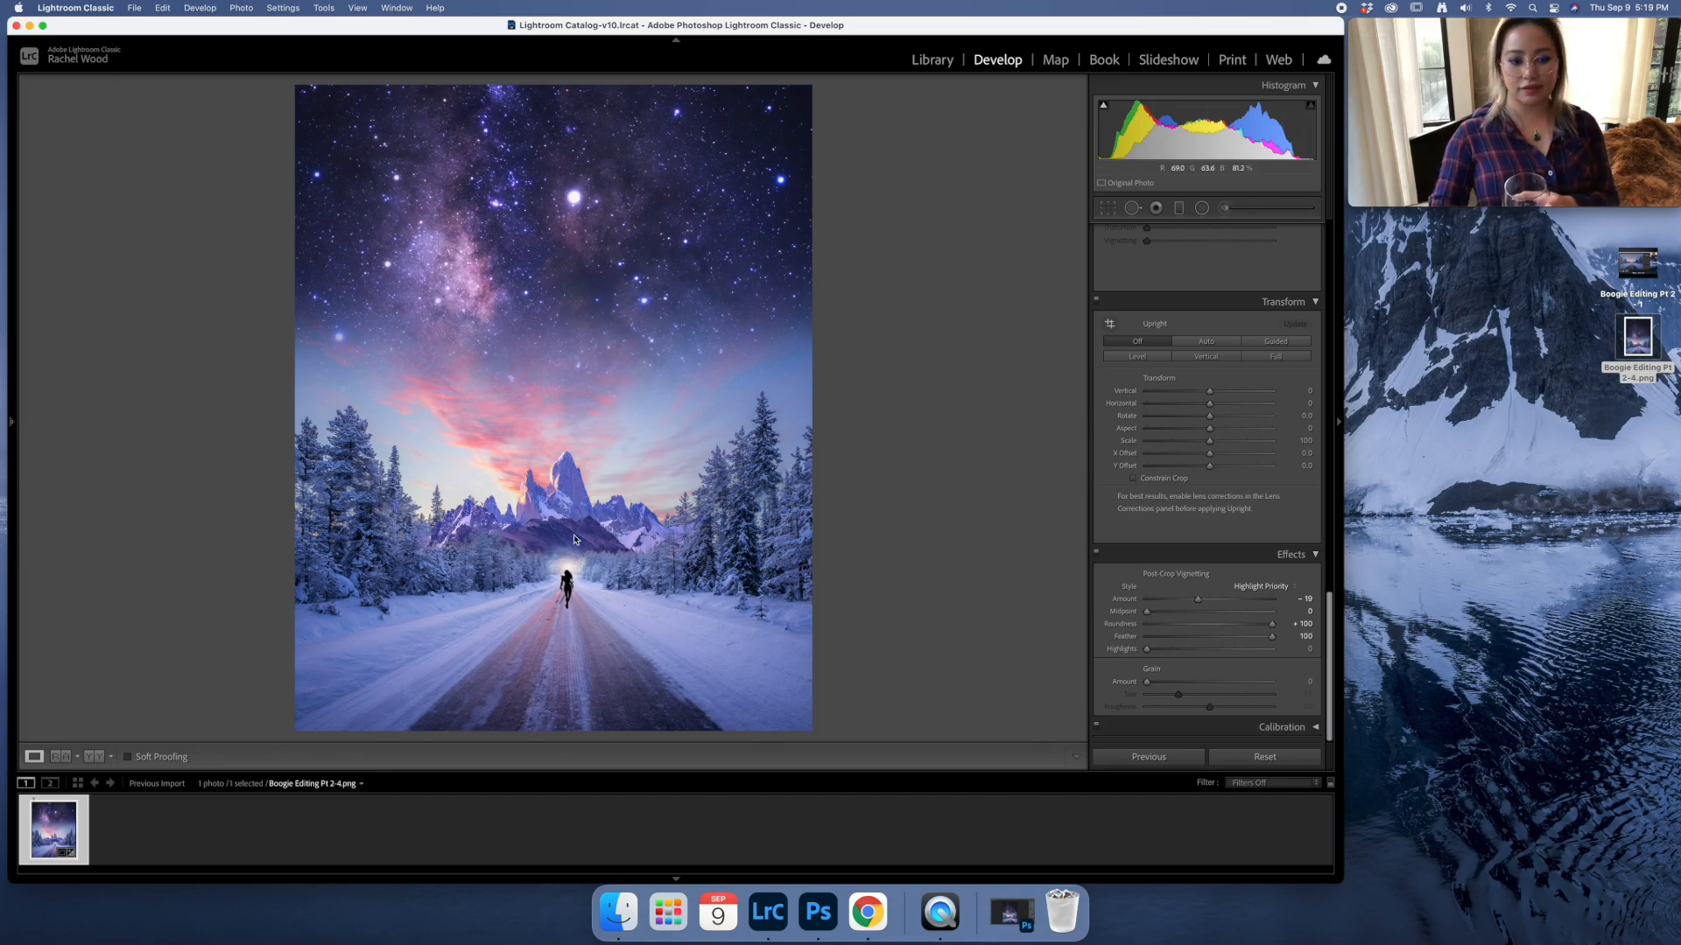
pyautogui.rightClick(656, 450)
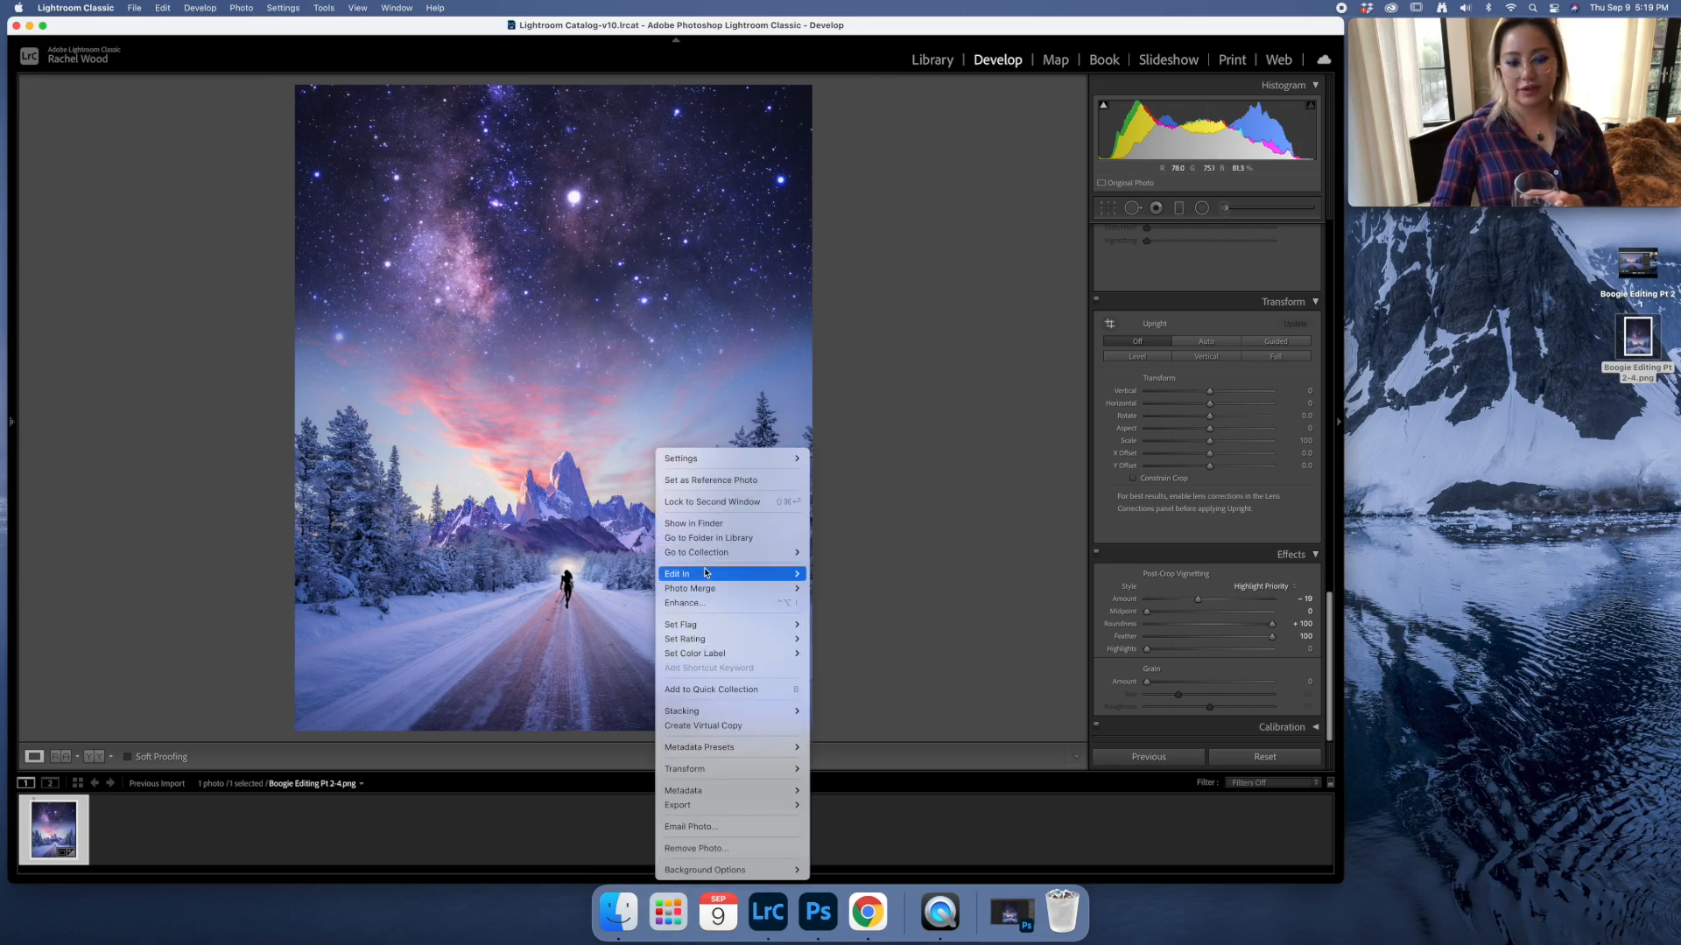
pyautogui.moveTo(691, 804)
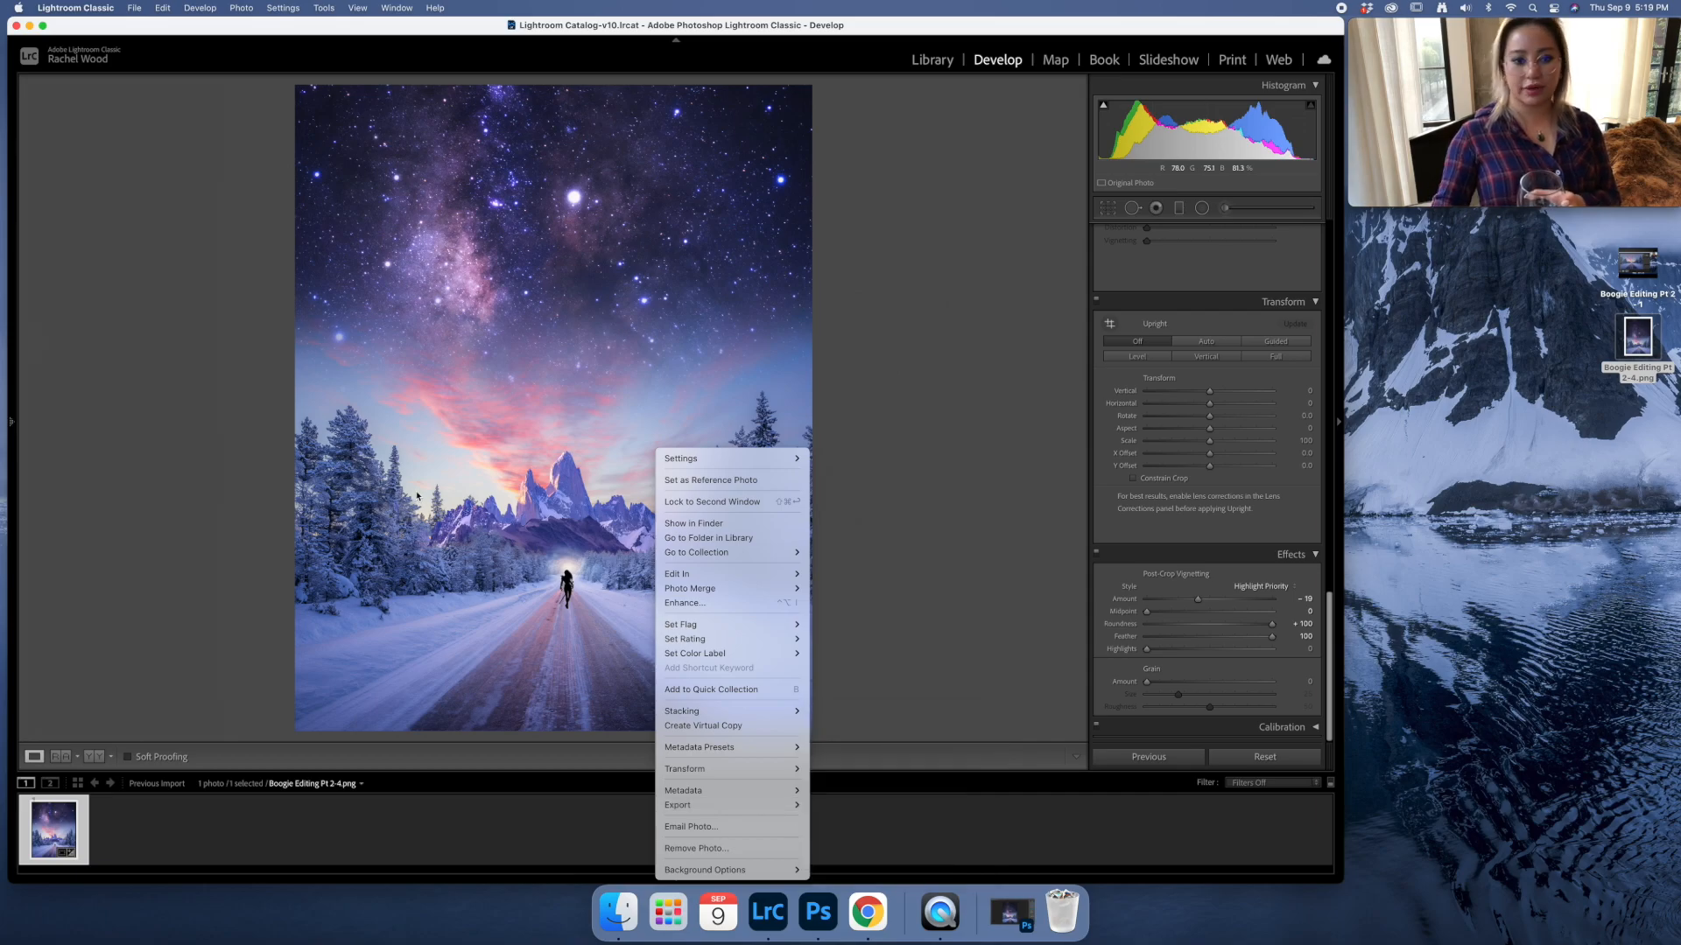
pyautogui.click(459, 435)
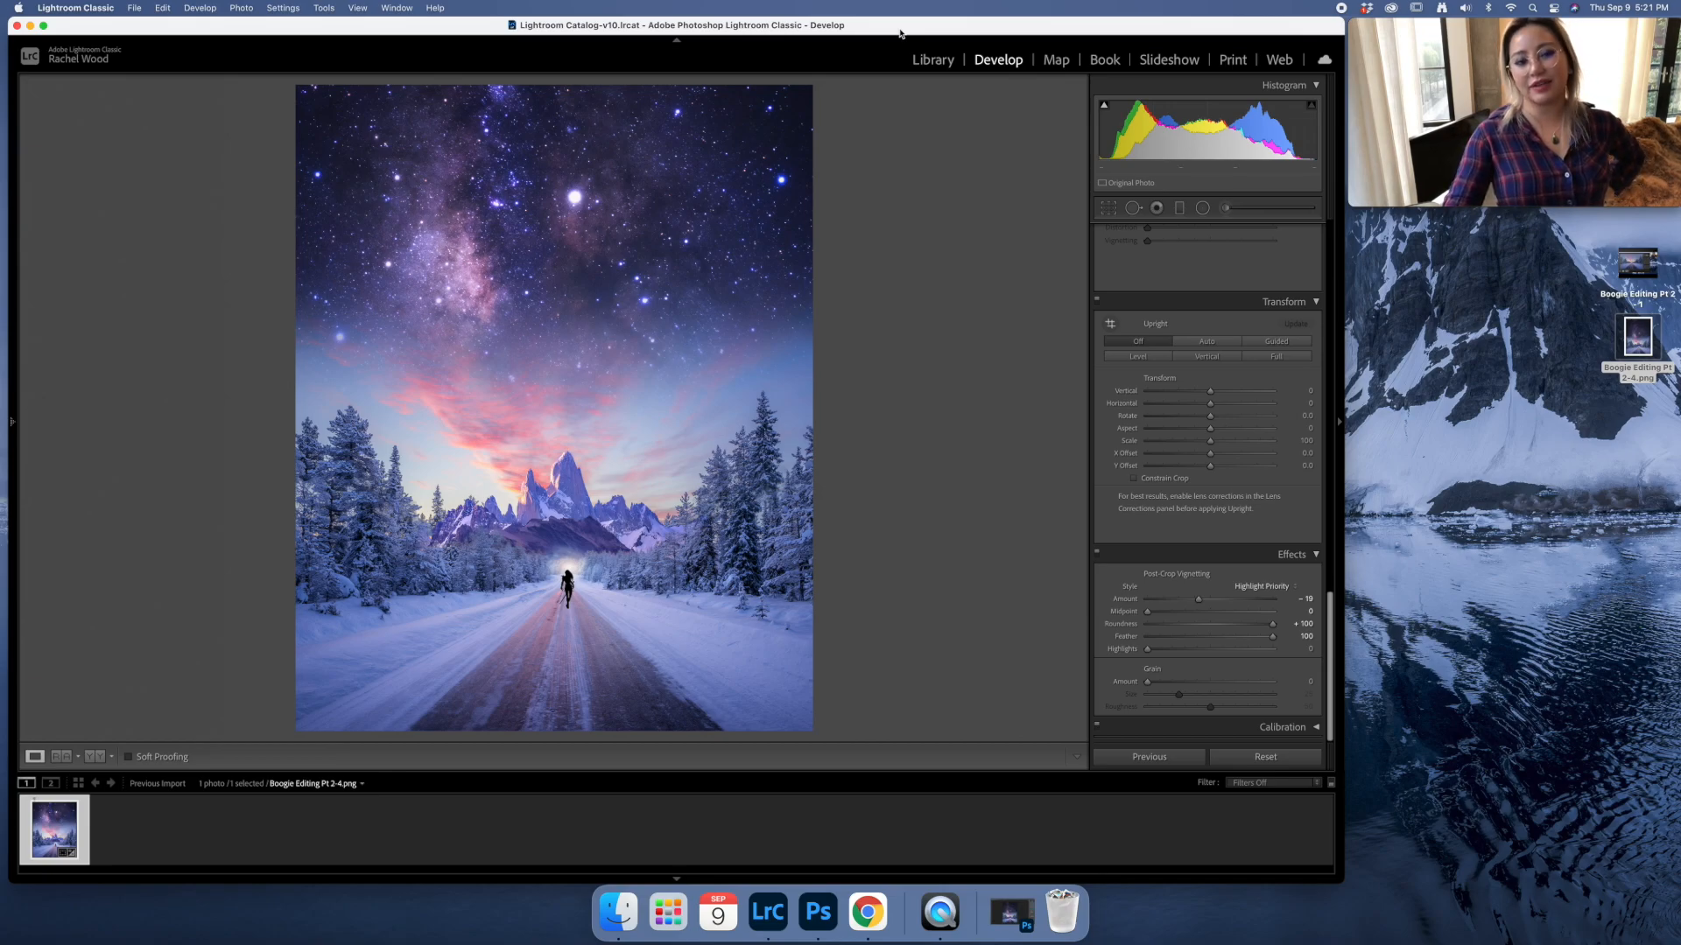
pyautogui.moveTo(899, 34); pyautogui.dragTo(903, 31)
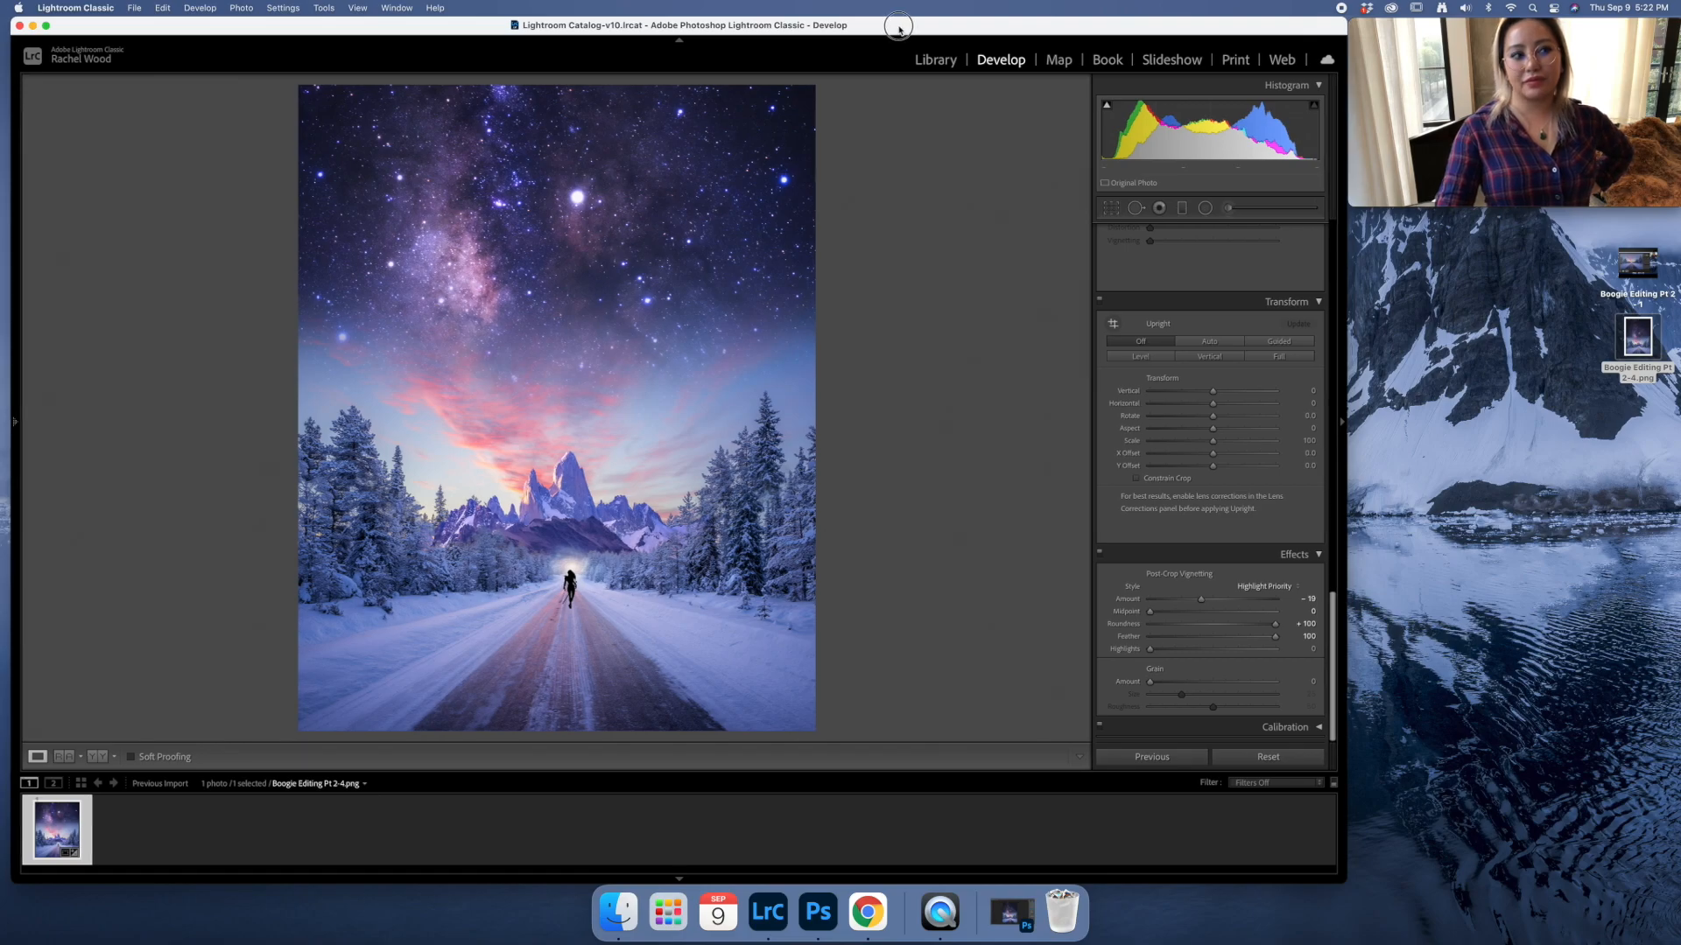
pyautogui.moveTo(895, 32); pyautogui.dragTo(896, 33)
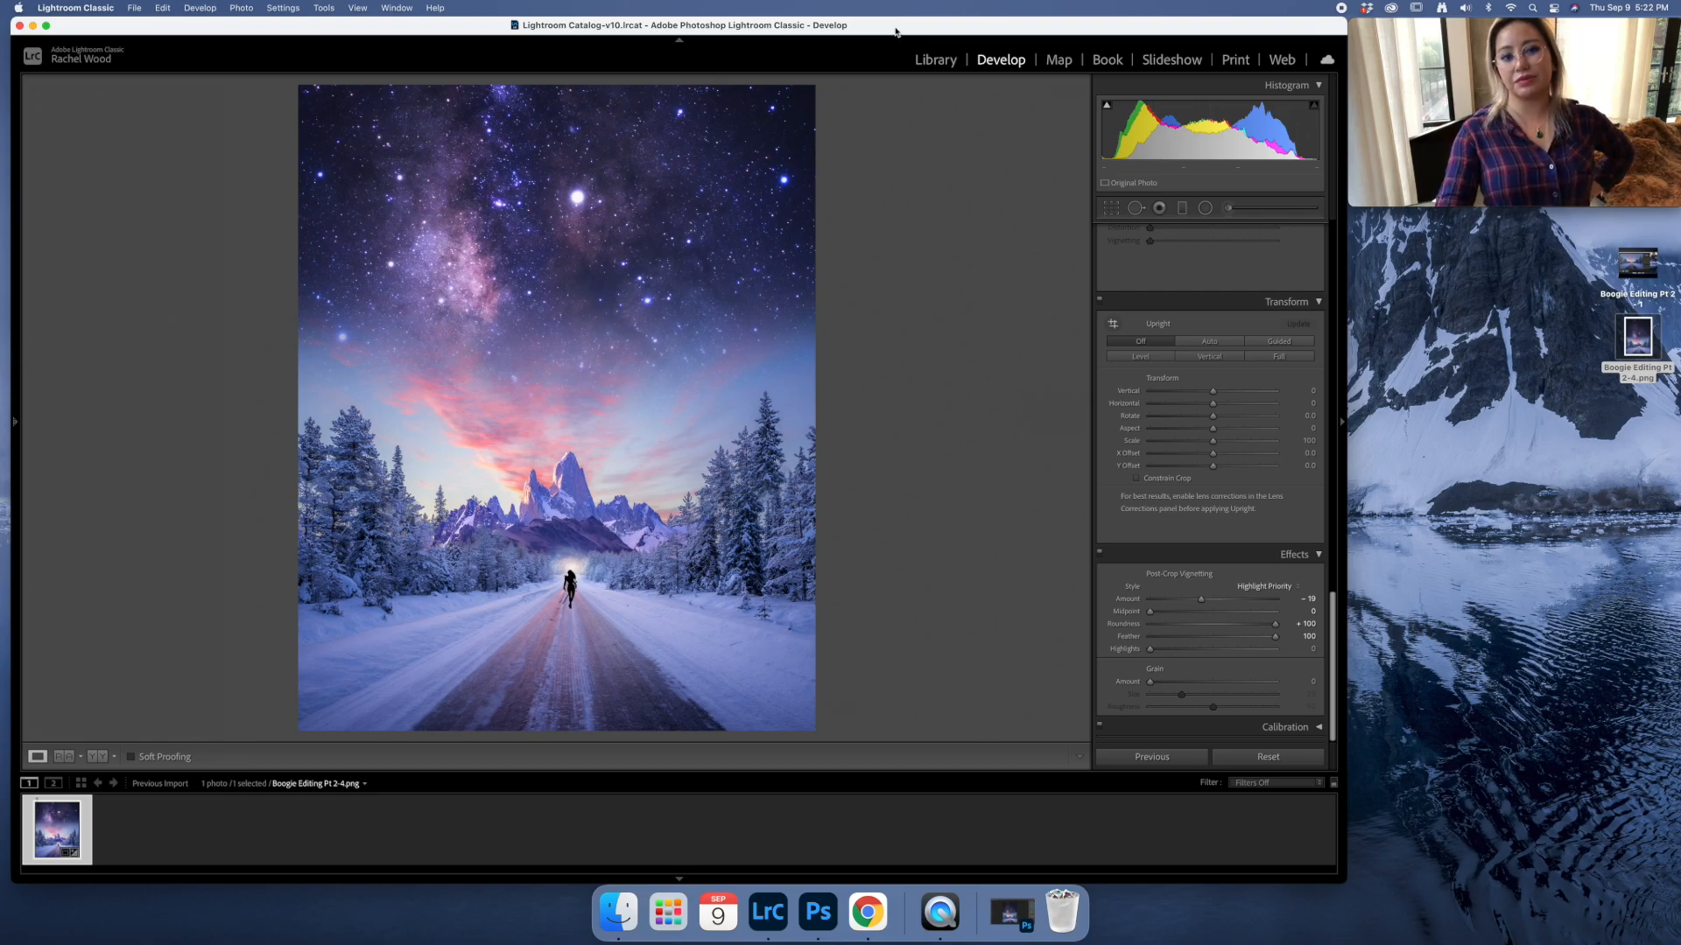